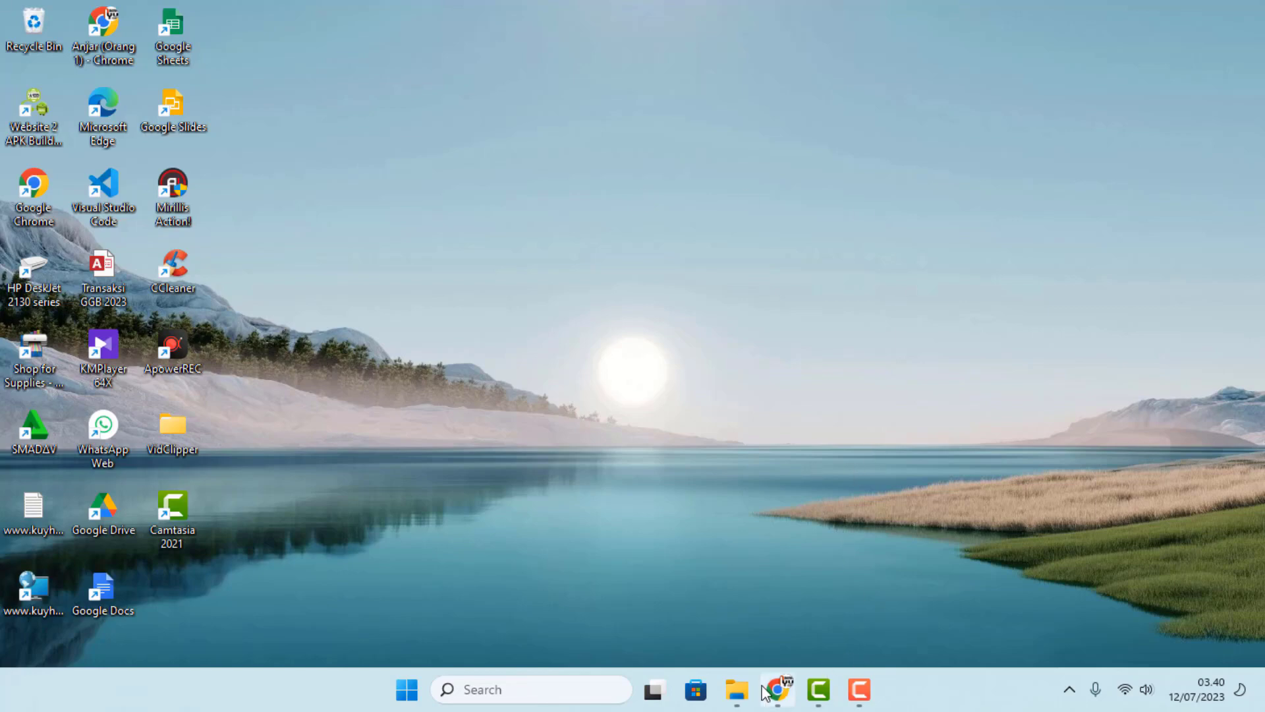
- Bring the Bandung Barat monitoring workbook forward on the PT. MAB sheet and check the KAB entry in C5
left_click(740, 690)
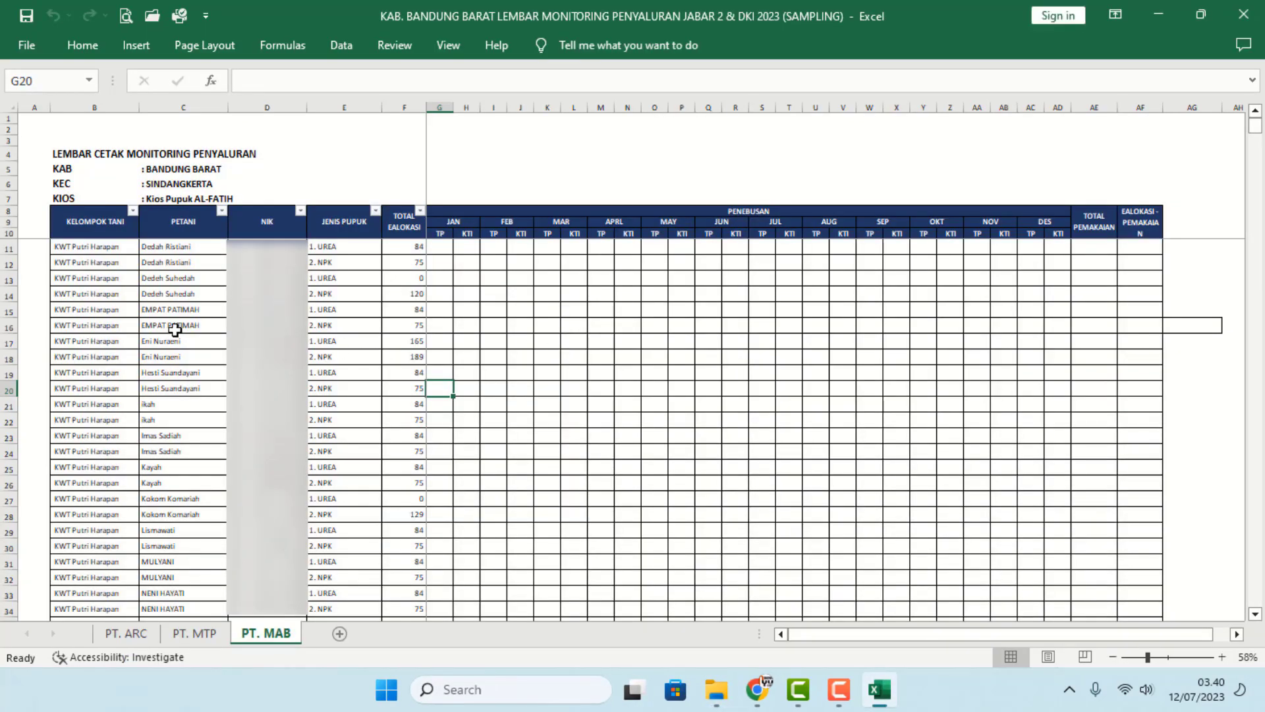
scroll(171, 328, "up", 3)
scroll(184, 365, "up", 2)
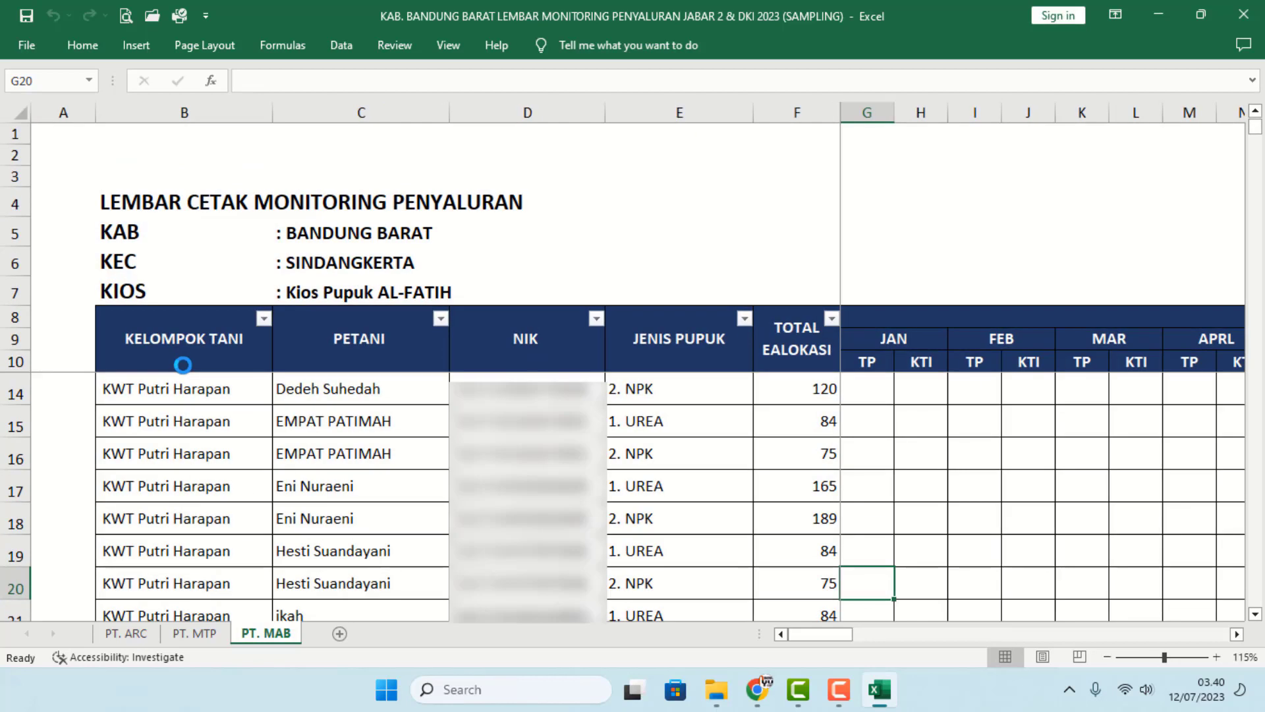
scroll(176, 259, "up", 1)
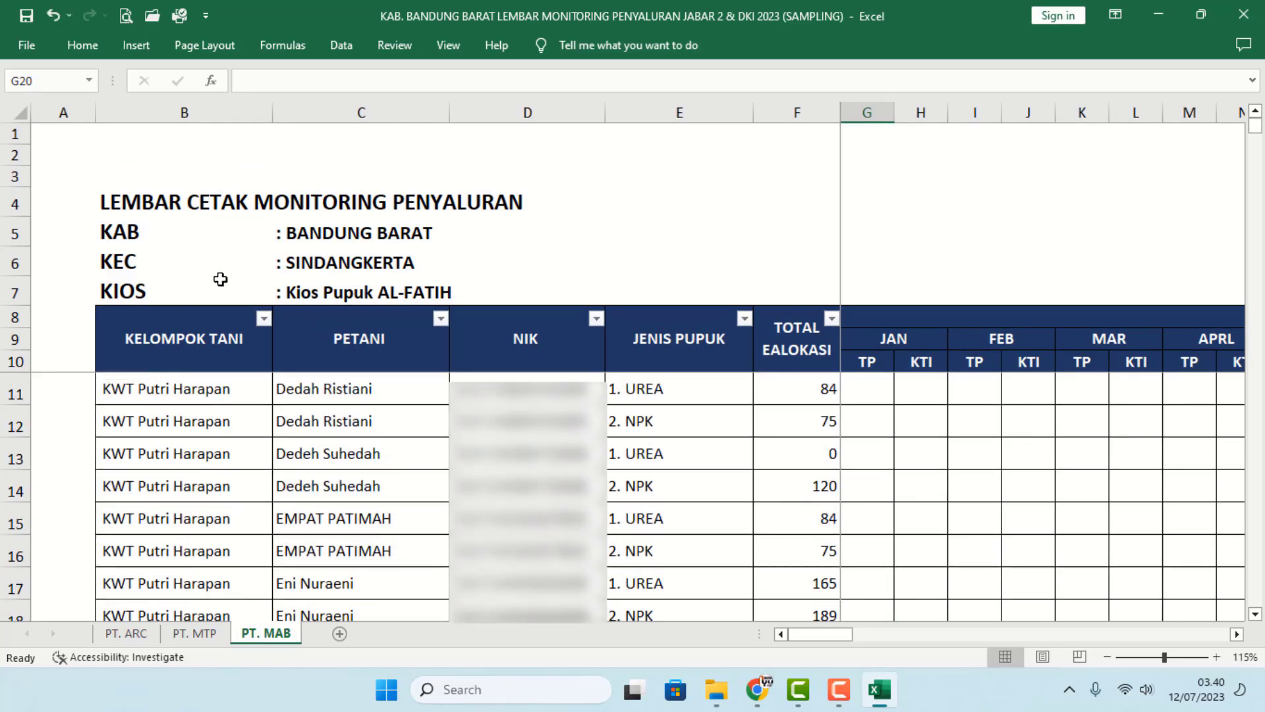
left_click(332, 232)
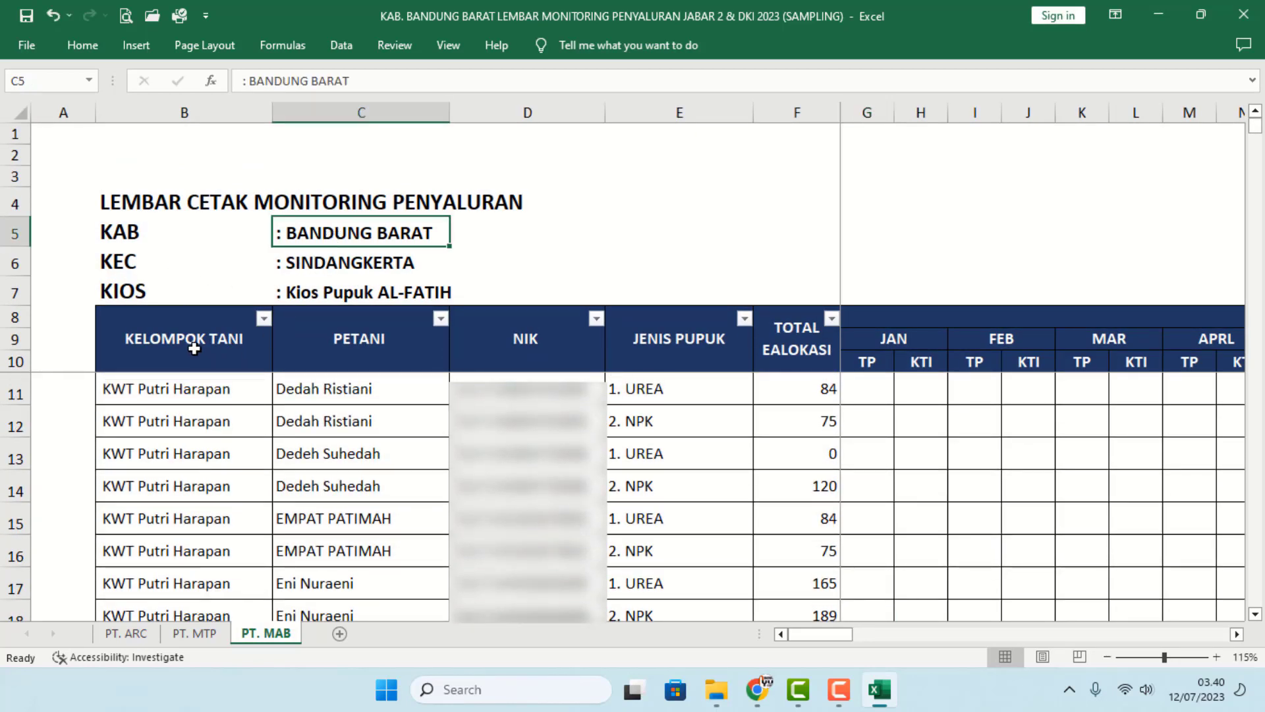
- Jump from B11 down to the last farmer row (1578) and select the final records to inspect them
left_click(183, 391)
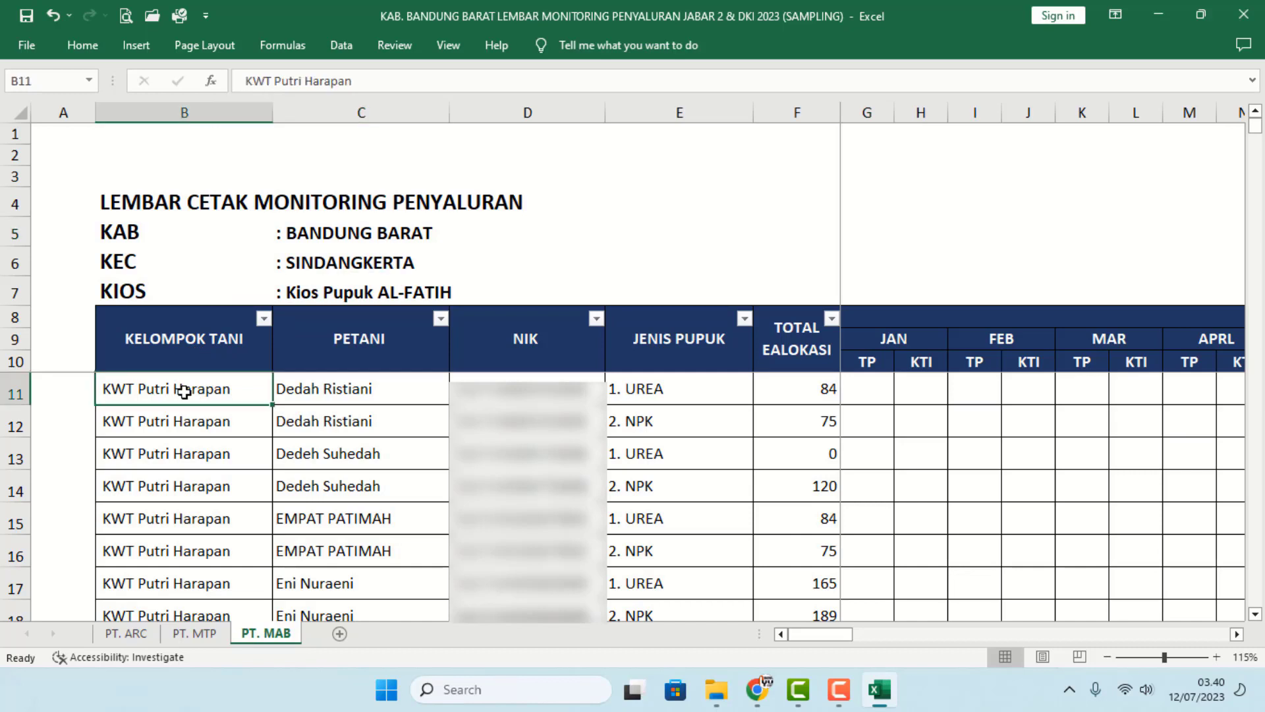
key("ctrl+Down")
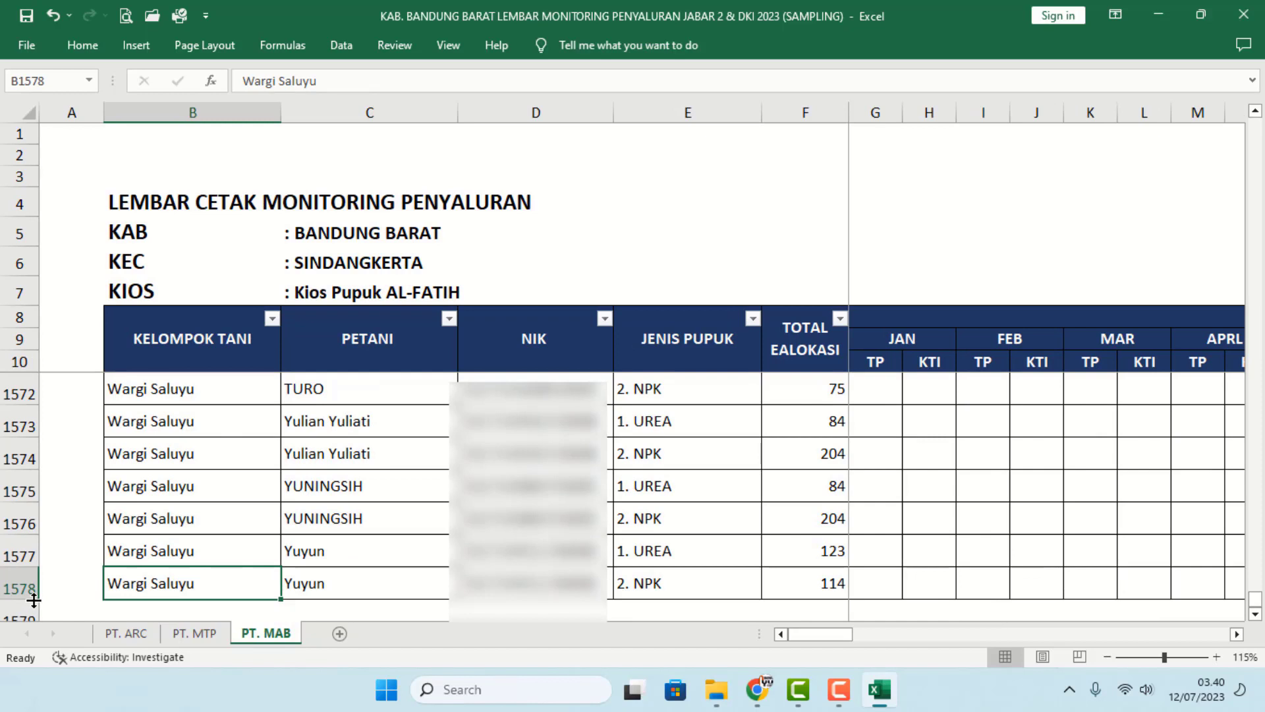
left_click_drag(165, 422, 646, 525)
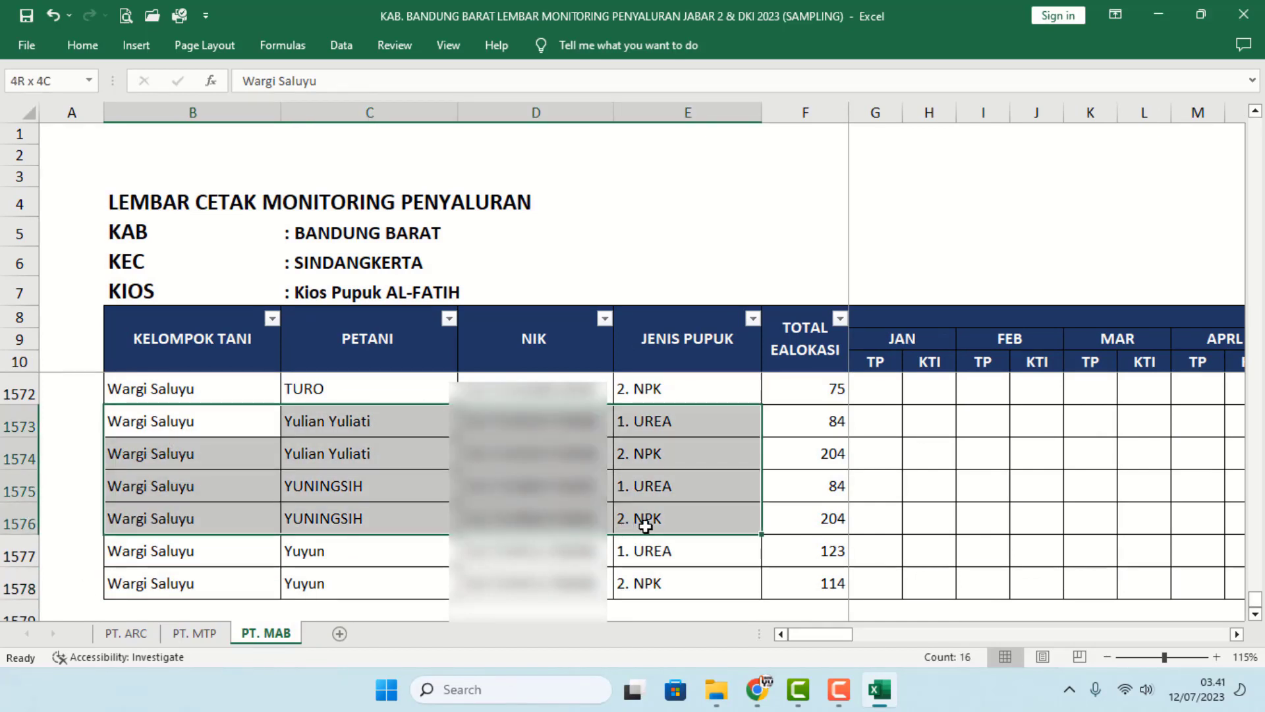
left_click_drag(784, 504, 900, 572)
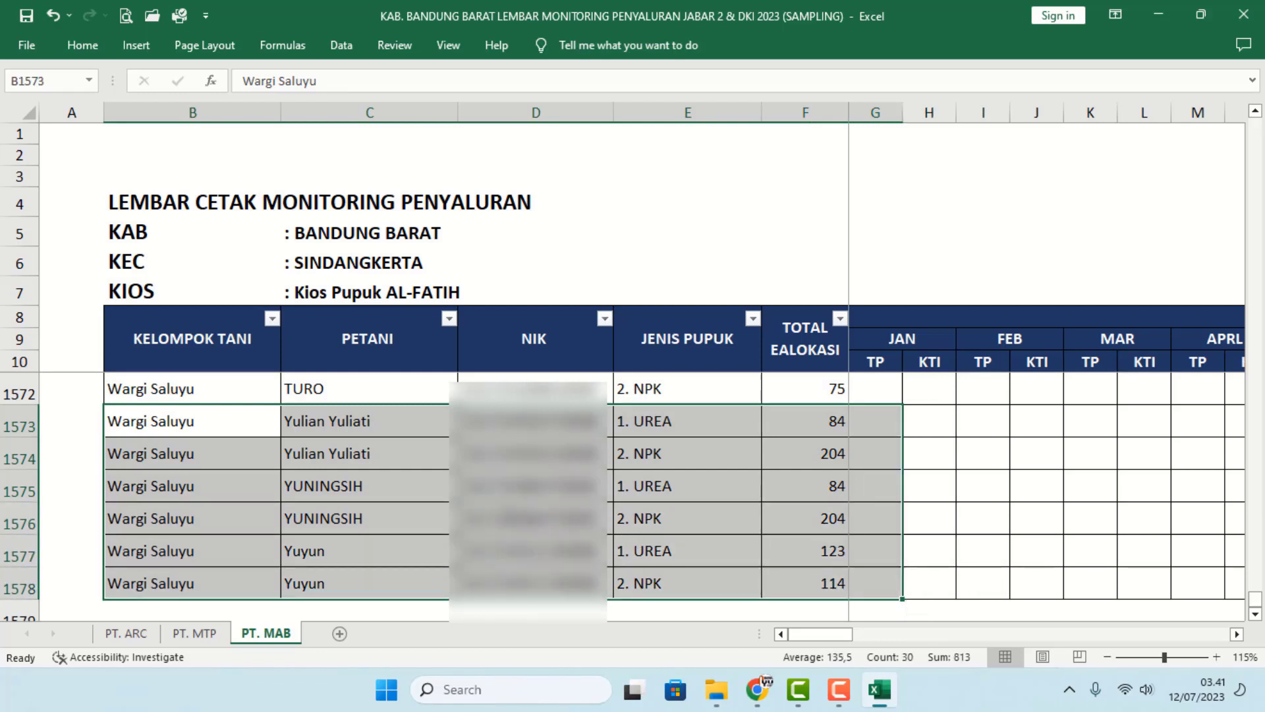
left_click(366, 489)
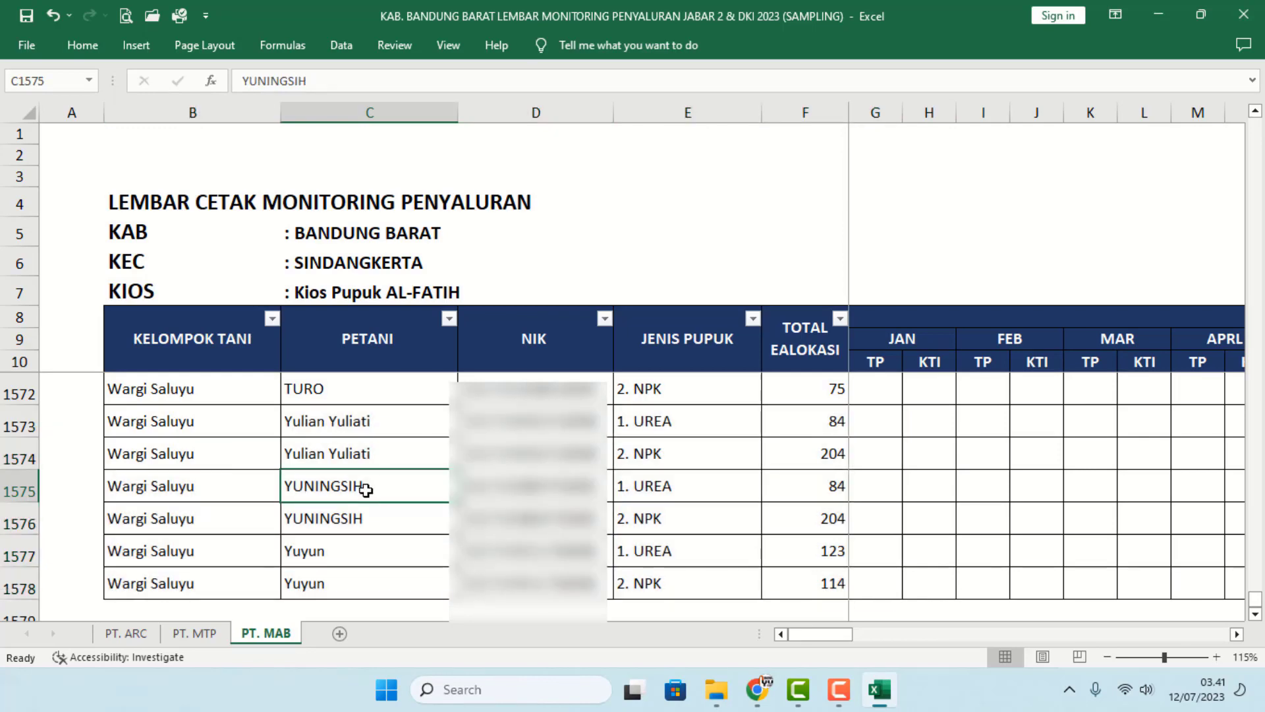
scroll(366, 489, "up", 8)
left_click_drag(224, 428, 852, 465)
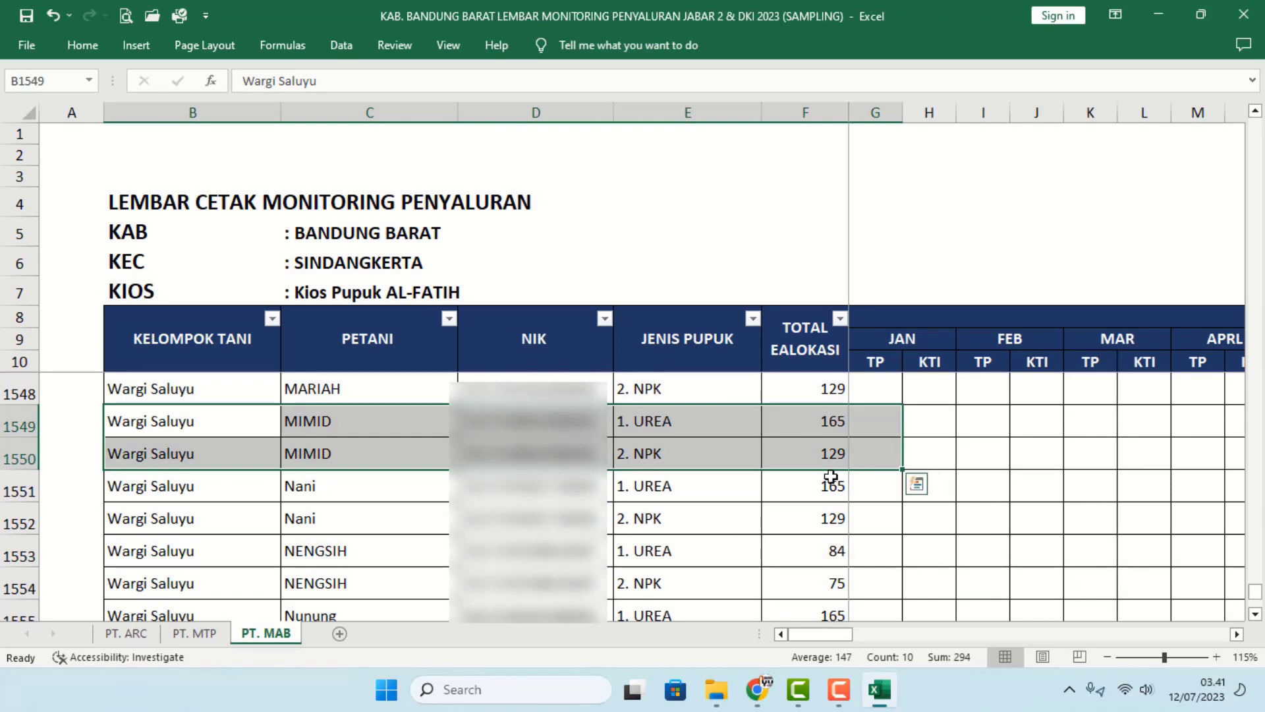
left_click(685, 502)
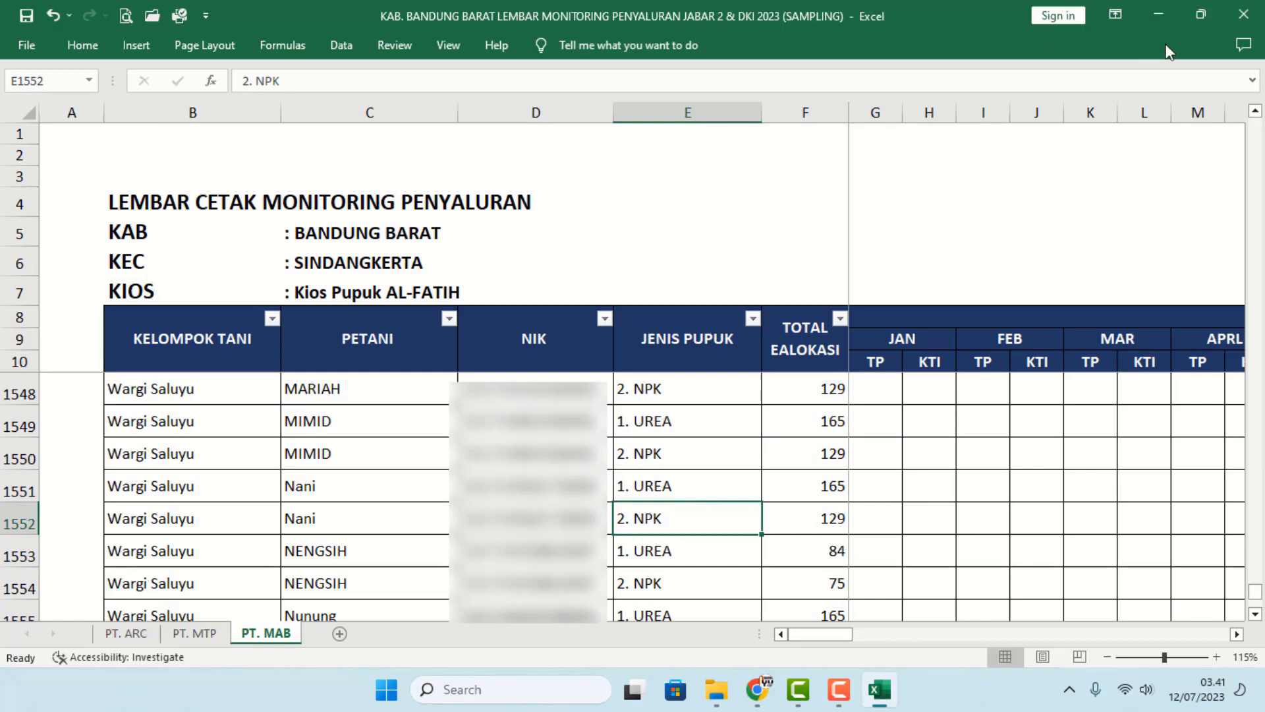
- Close the monitoring workbook and open Logbook_Kios from Downloads
left_click(1244, 14)
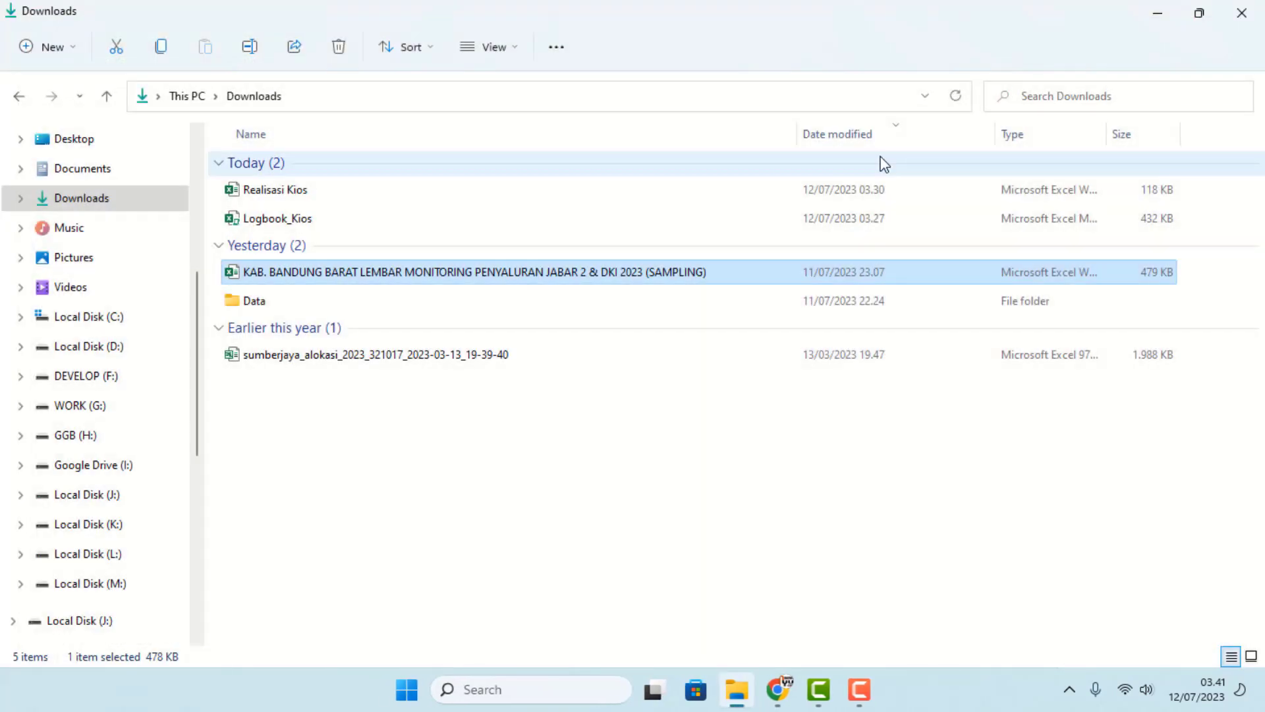
double_click(256, 222)
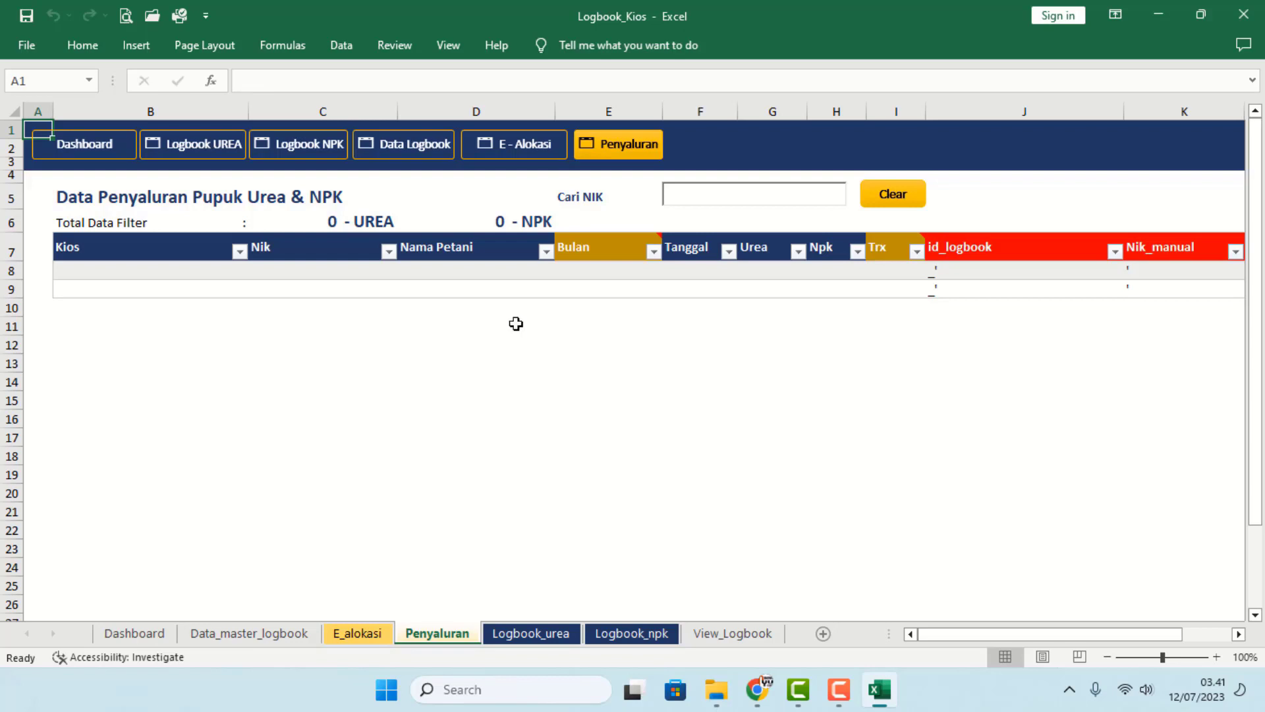
left_click(665, 397)
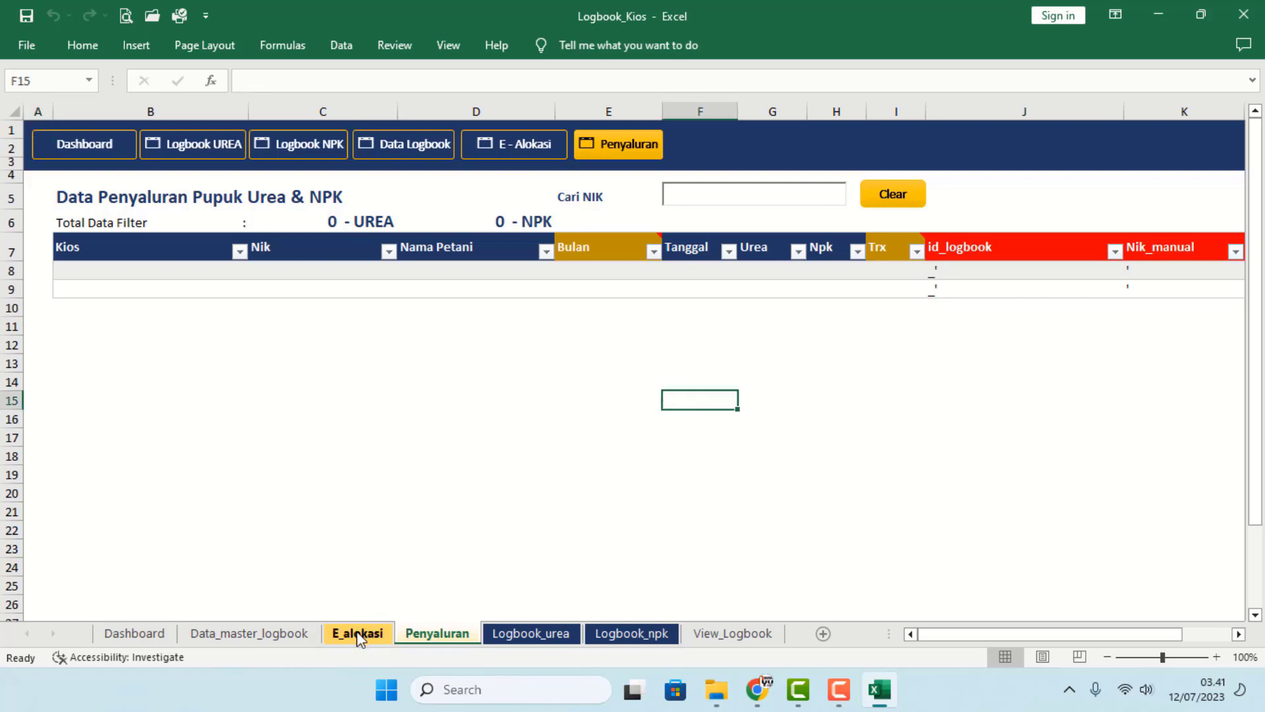
- Look over the E_alokasi and Penyaluran sheets, then open the sumberjaya_alokasi_2023 export file
left_click(359, 634)
left_click(421, 632)
left_click(379, 638)
left_click(716, 689)
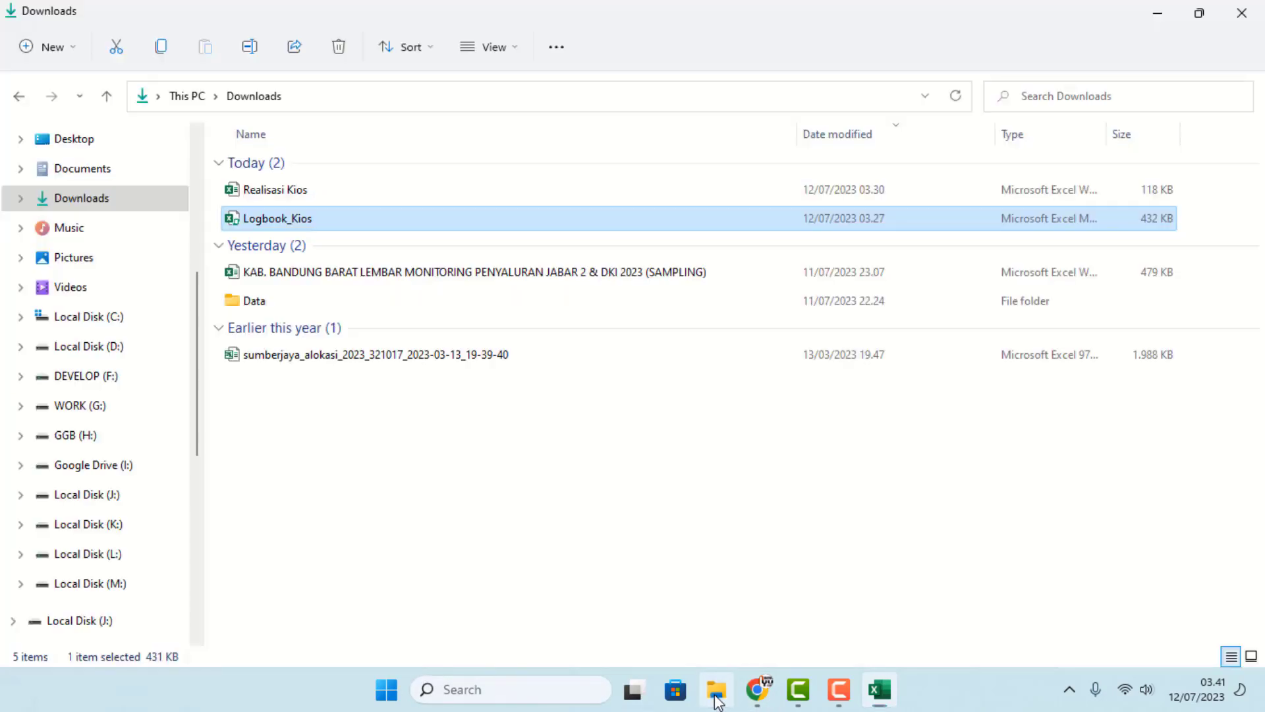
double_click(348, 357)
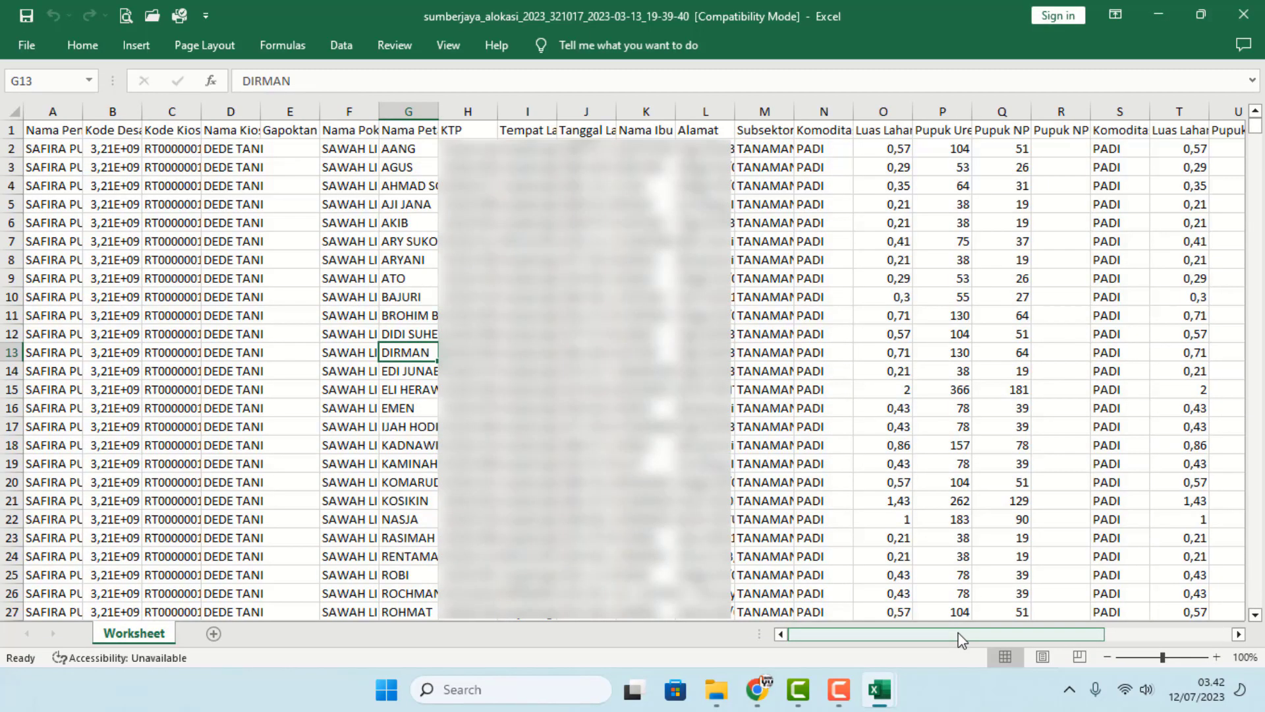
- Auto-fit column AB and copy all export rows from A2:AB down to the last record
left_click_drag(960, 634, 1087, 634)
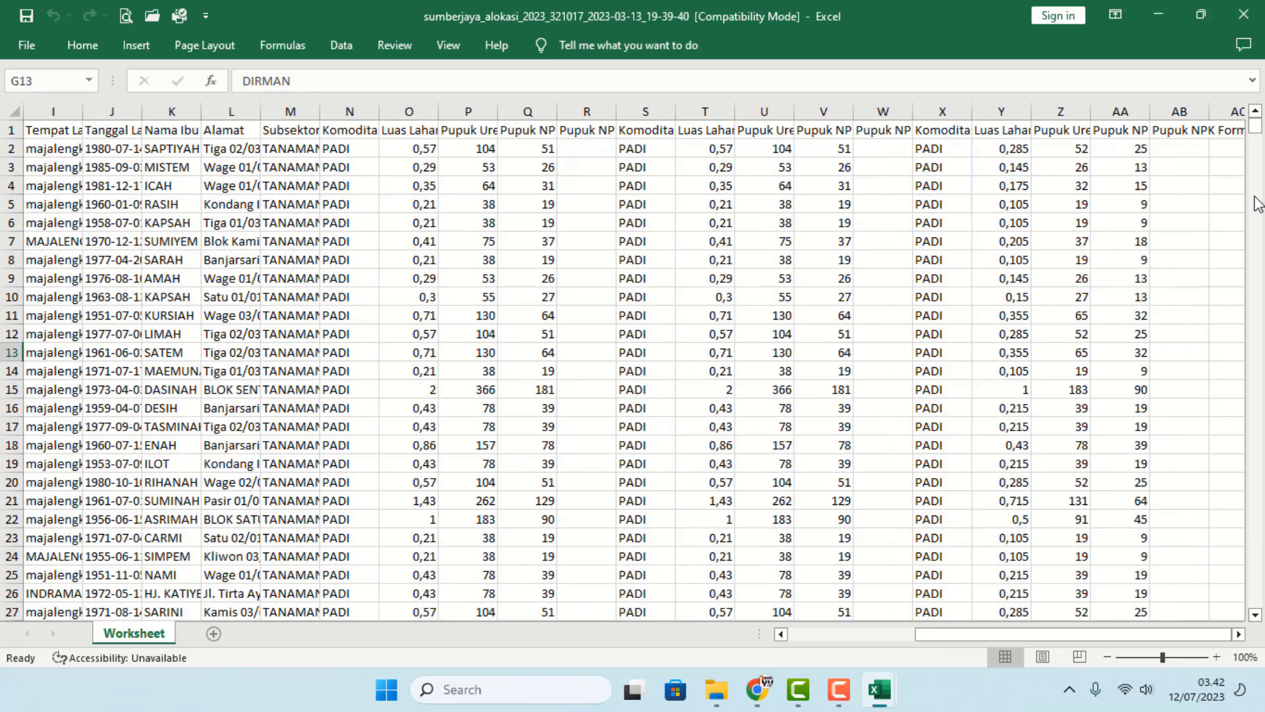
left_click_drag(1211, 113, 1213, 113)
double_click(1213, 113)
left_click_drag(1166, 634, 702, 612)
left_click(1103, 148)
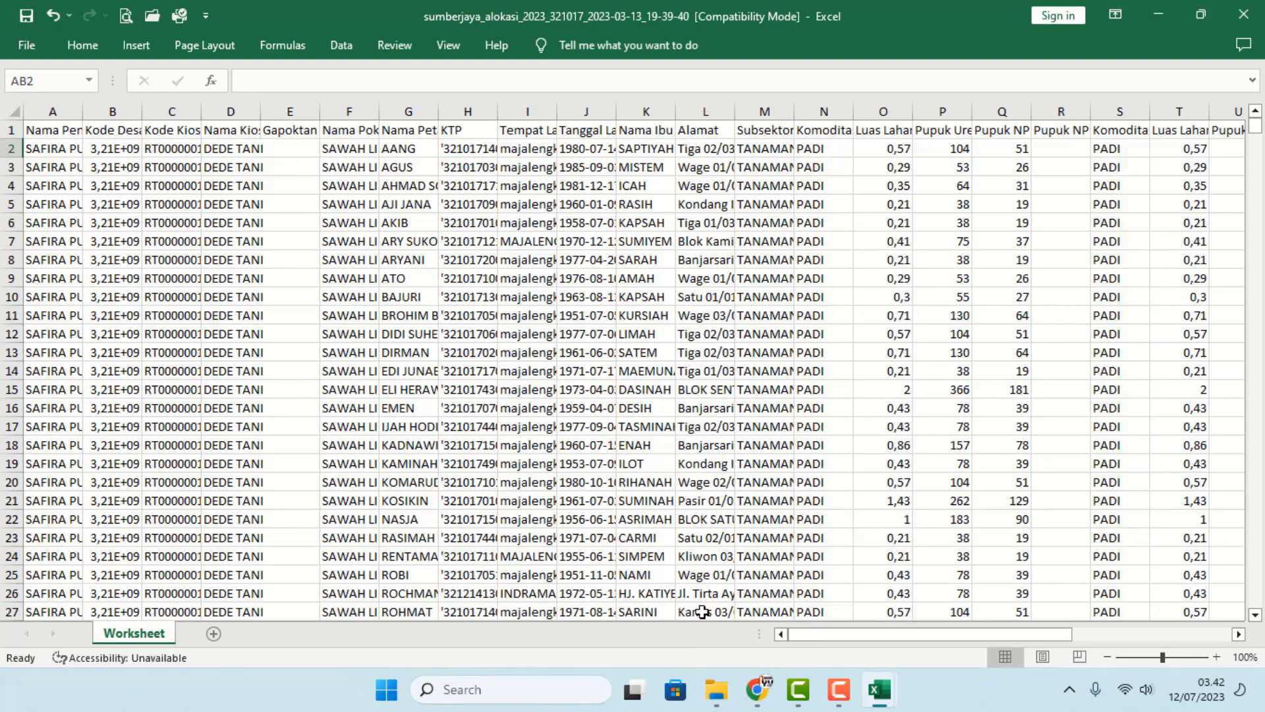
left_click_drag(52, 151, 1029, 151)
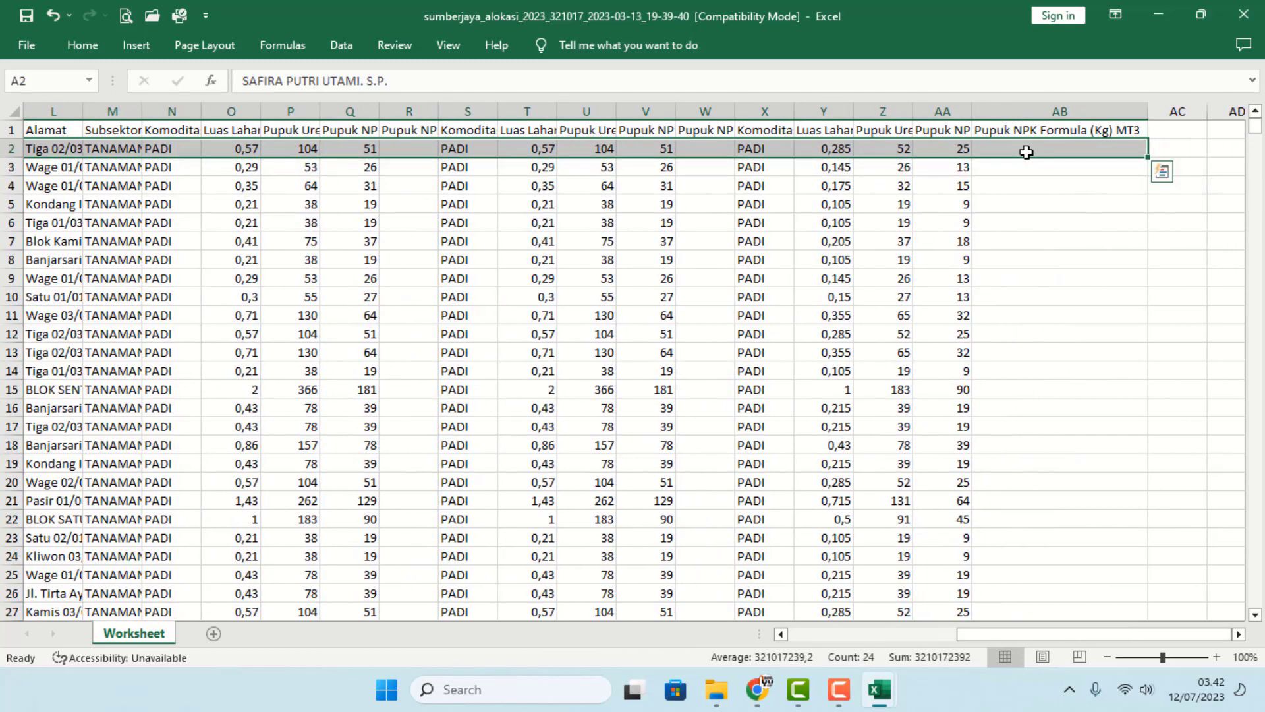
key("ctrl+shift+Down")
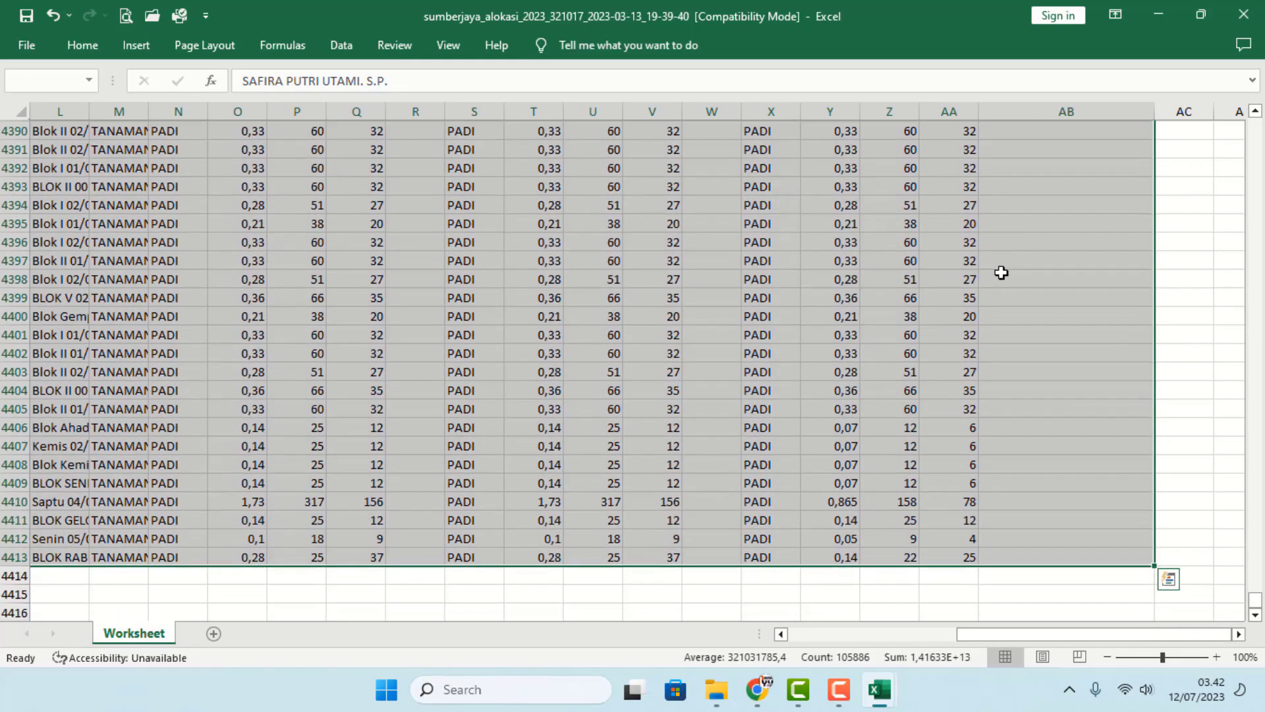
right_click(724, 303)
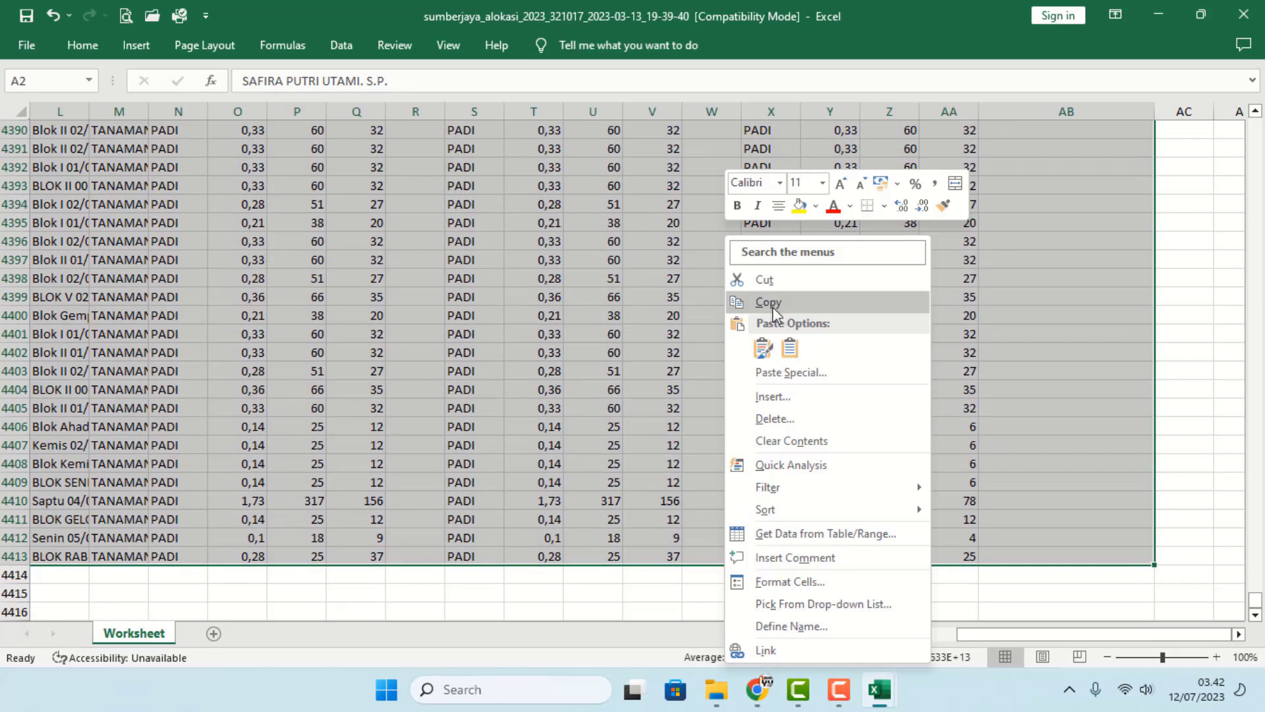
left_click(772, 306)
- Paste the copied rows into Logbook_Kios E_alokasi at B8, then view the Penyaluran sheet
key("alt+Tab")
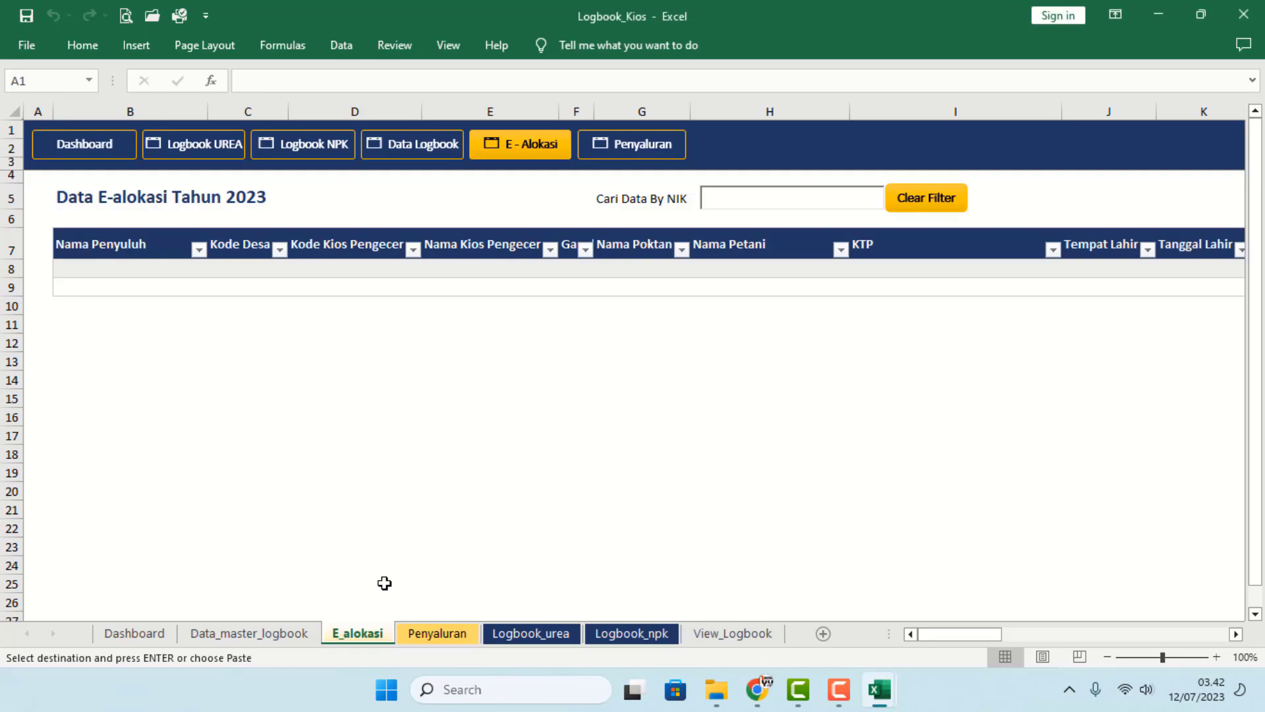
right_click(135, 269)
left_click(172, 306)
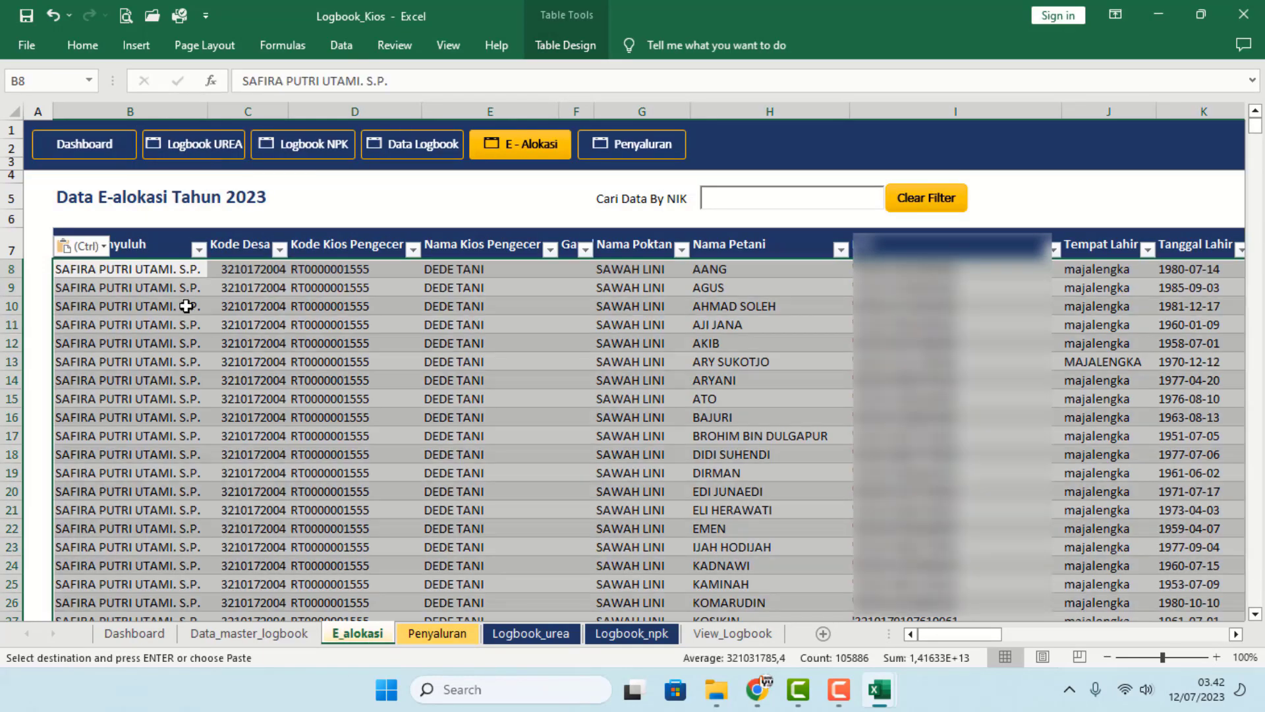
left_click(380, 325)
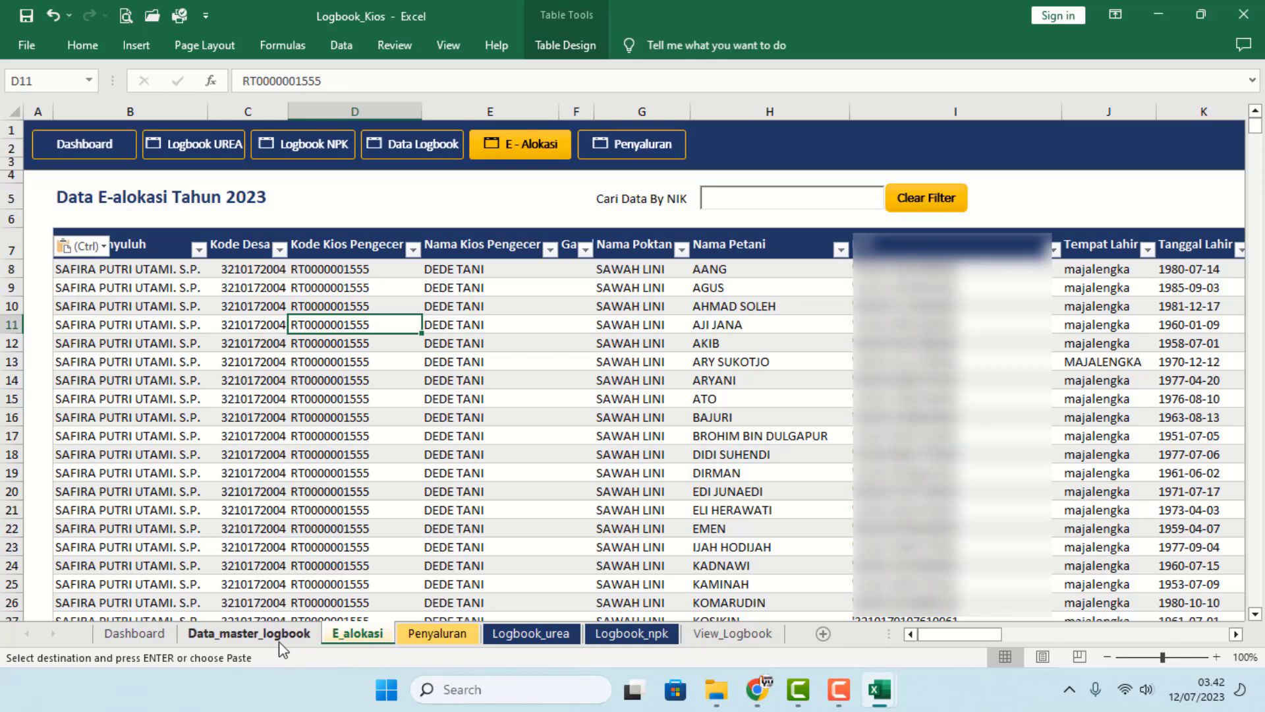
left_click(437, 633)
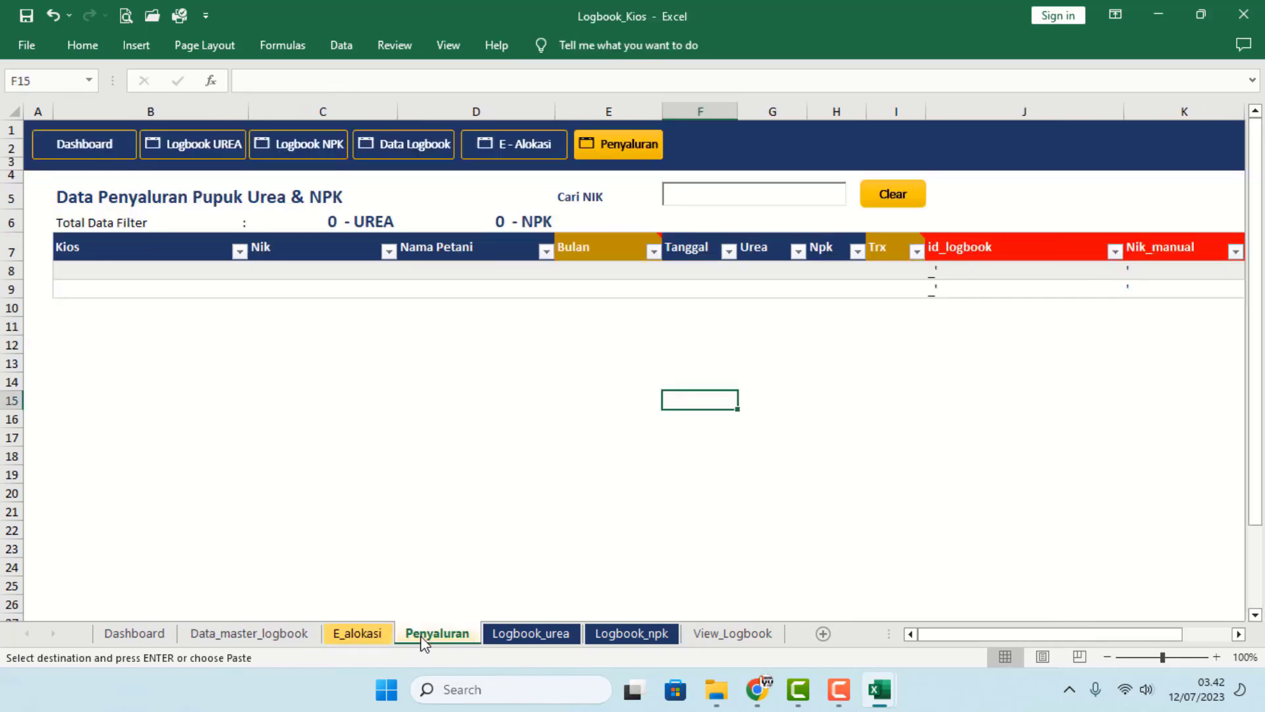
left_click(719, 692)
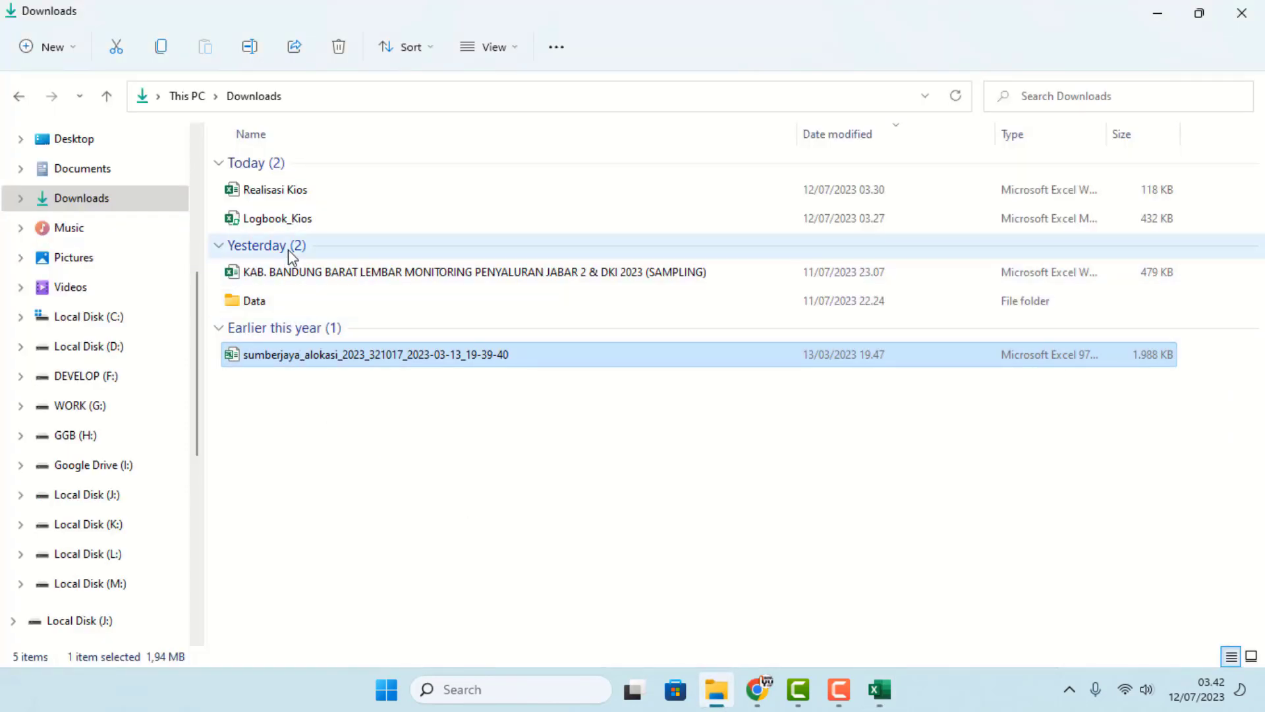
- Open Realisasi Kios and copy the MANUAL sheet records A2:H131
double_click(271, 199)
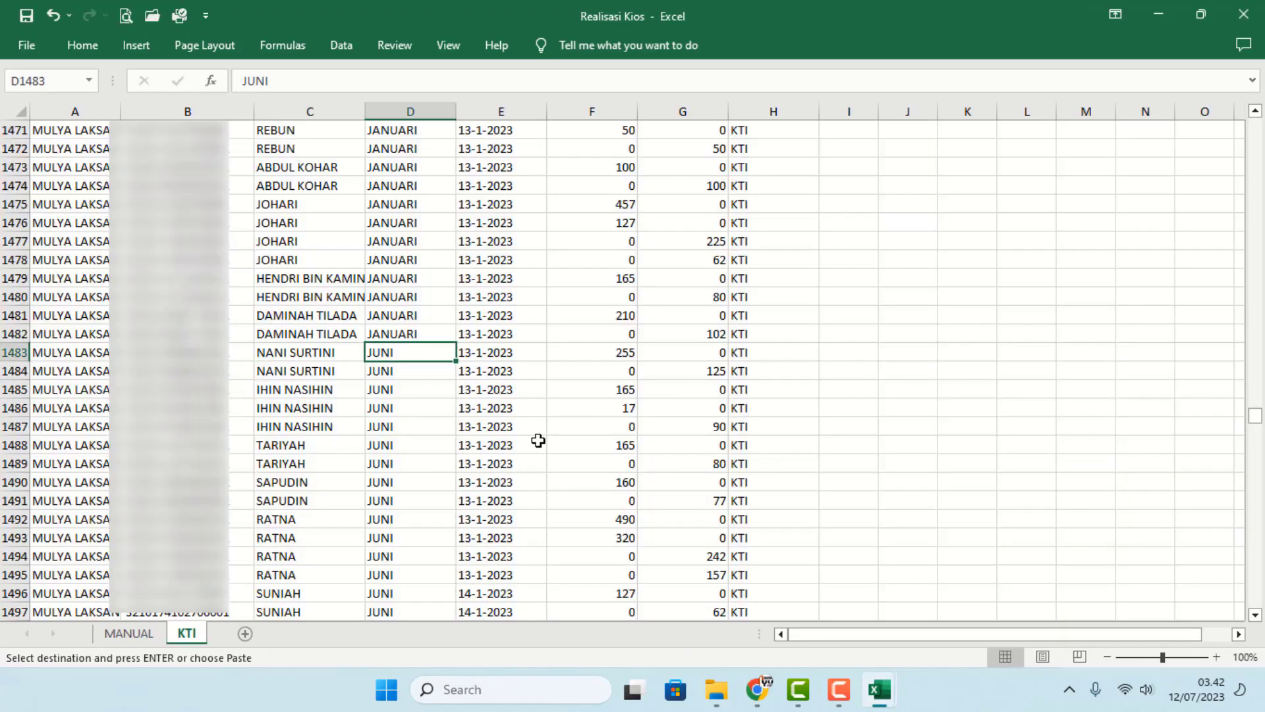
left_click(146, 634)
left_click(187, 632)
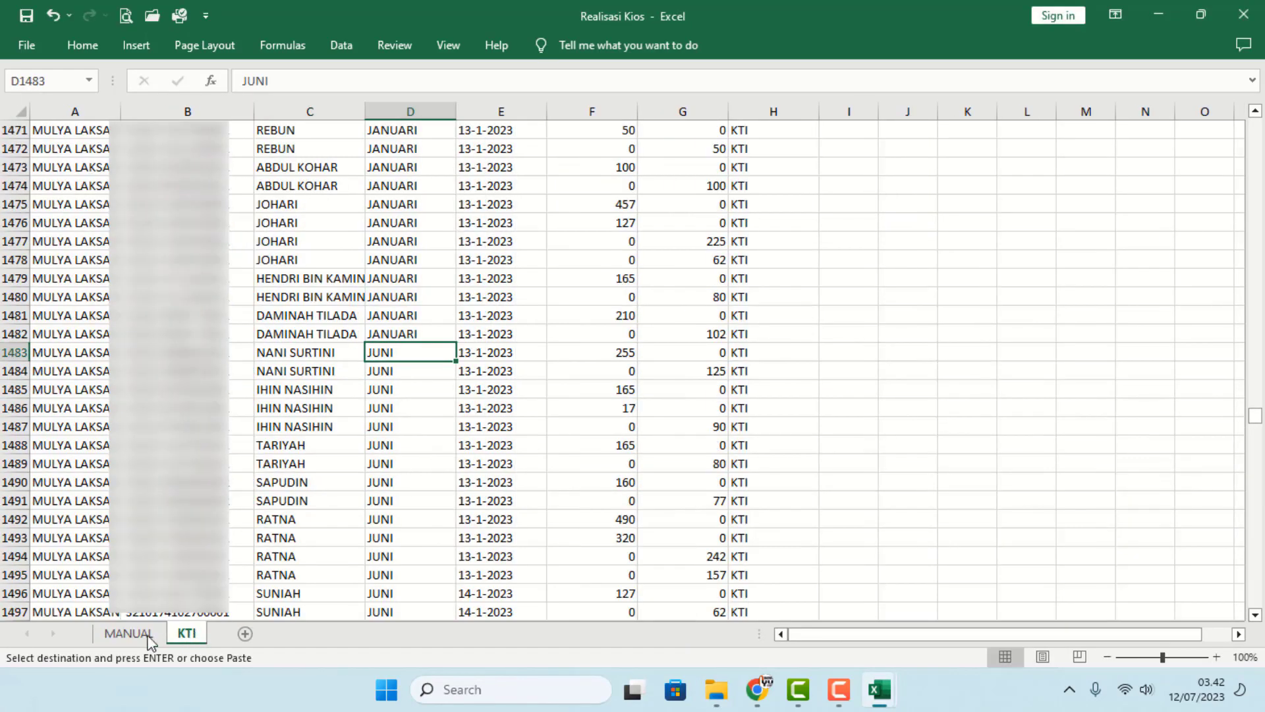
left_click(146, 634)
left_click(186, 633)
left_click(132, 633)
left_click(120, 430)
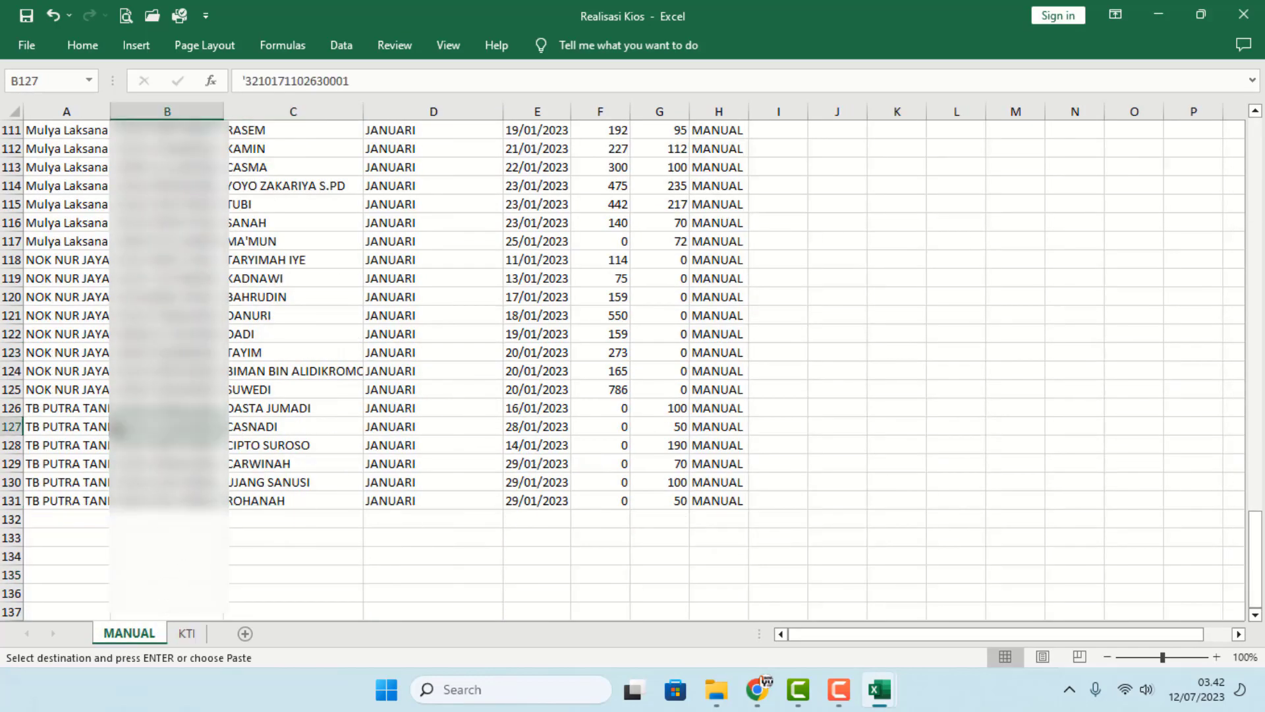
key("ctrl+Up")
left_click_drag(49, 130, 700, 129)
key("alt+Tab")
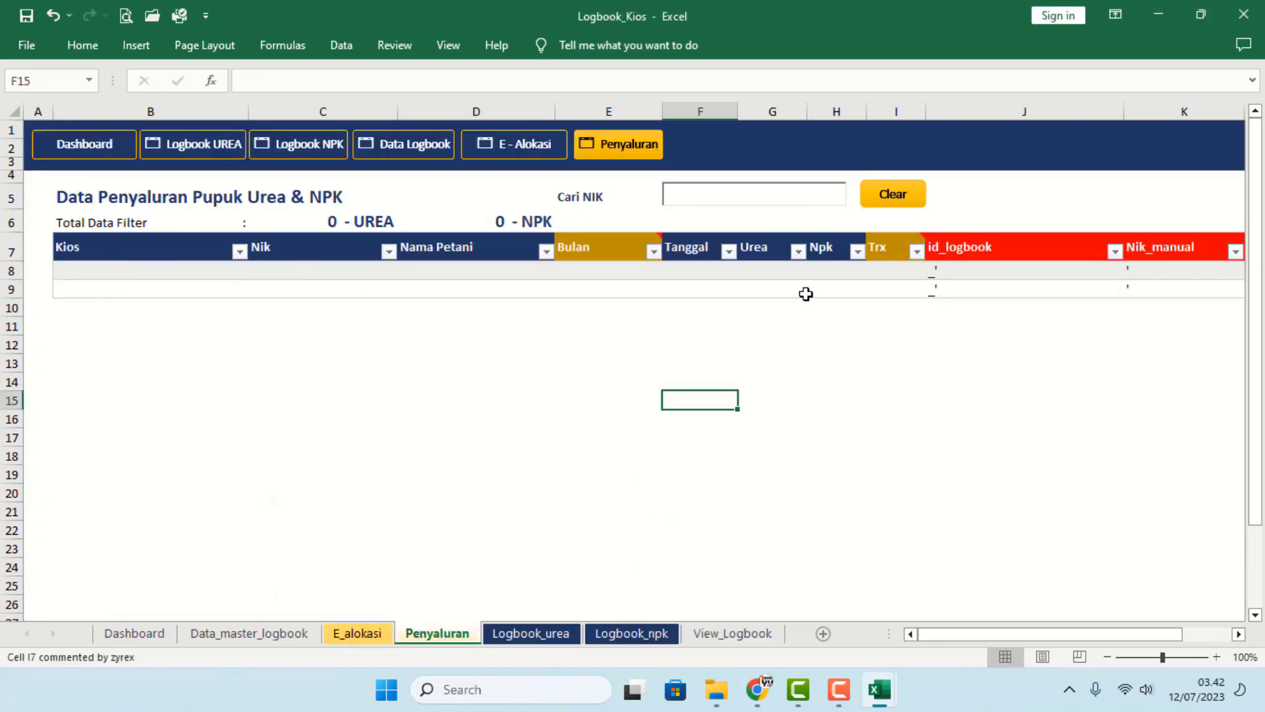
key("alt+Tab")
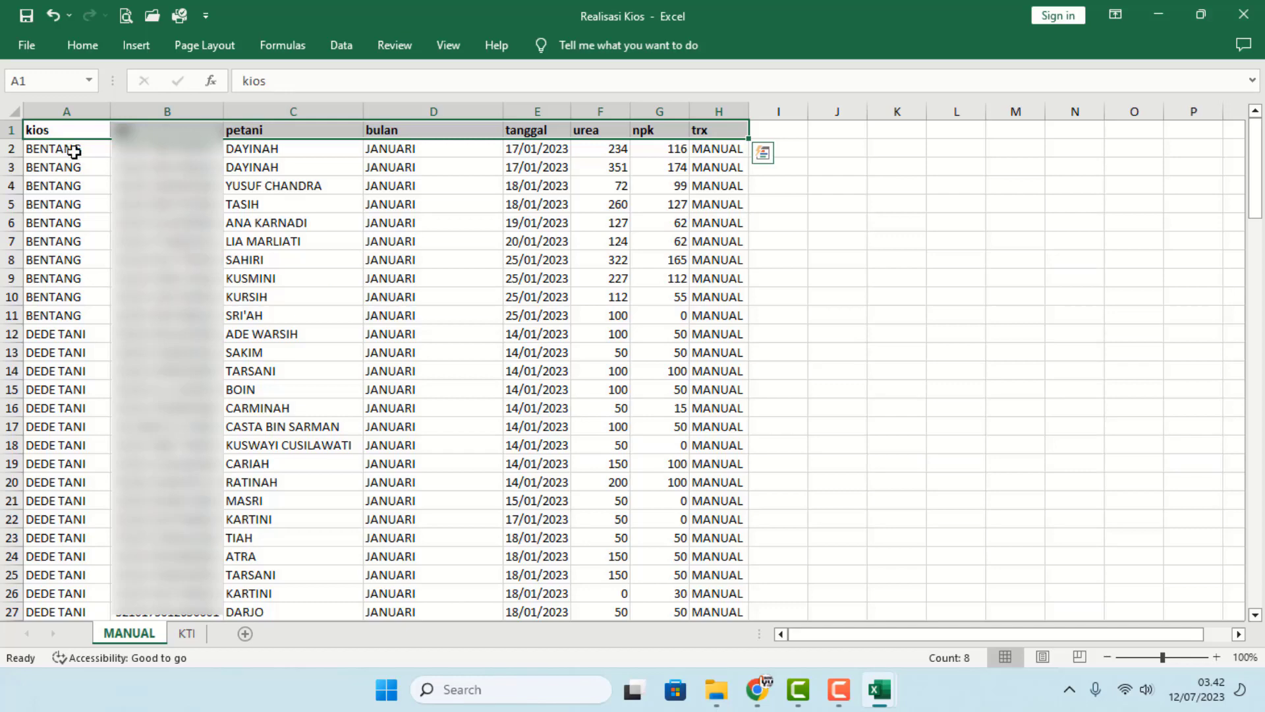
left_click_drag(74, 153, 729, 149)
key("ctrl+shift+Down")
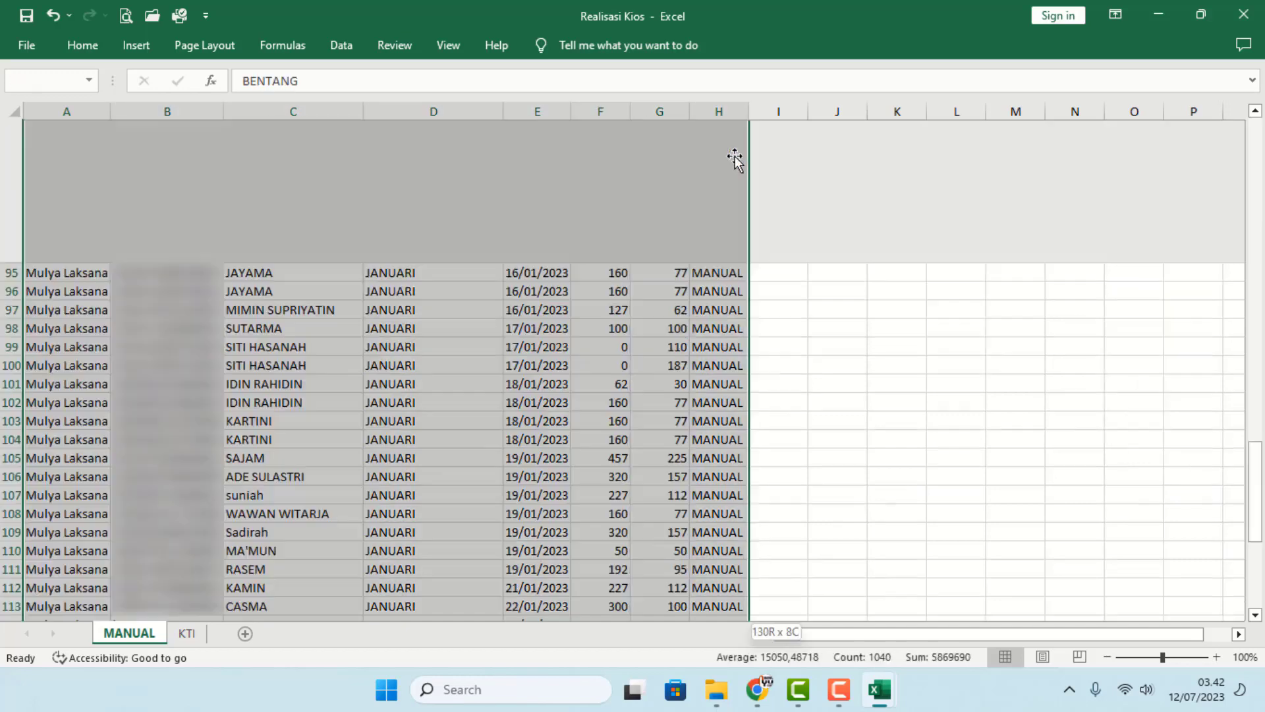
key("ctrl+c")
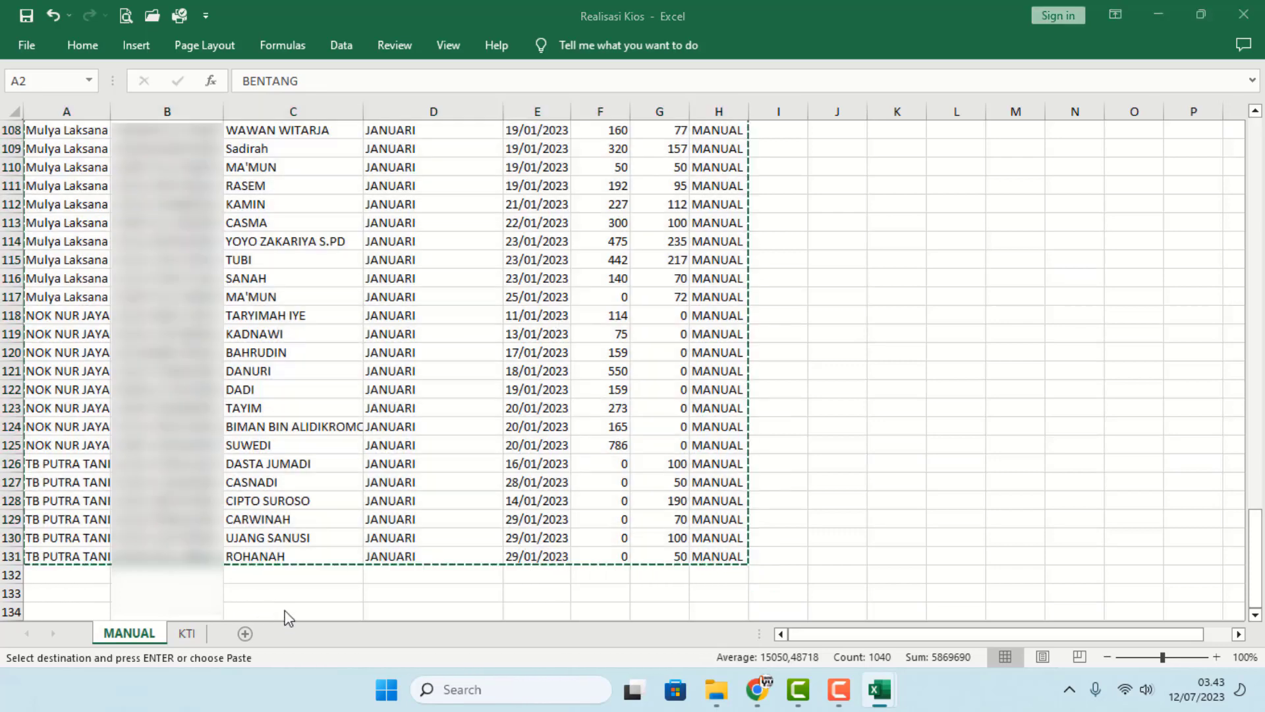
- Paste the MANUAL records as values into Penyaluran starting at B8
key("alt+Tab")
left_click(126, 266)
right_click(126, 267)
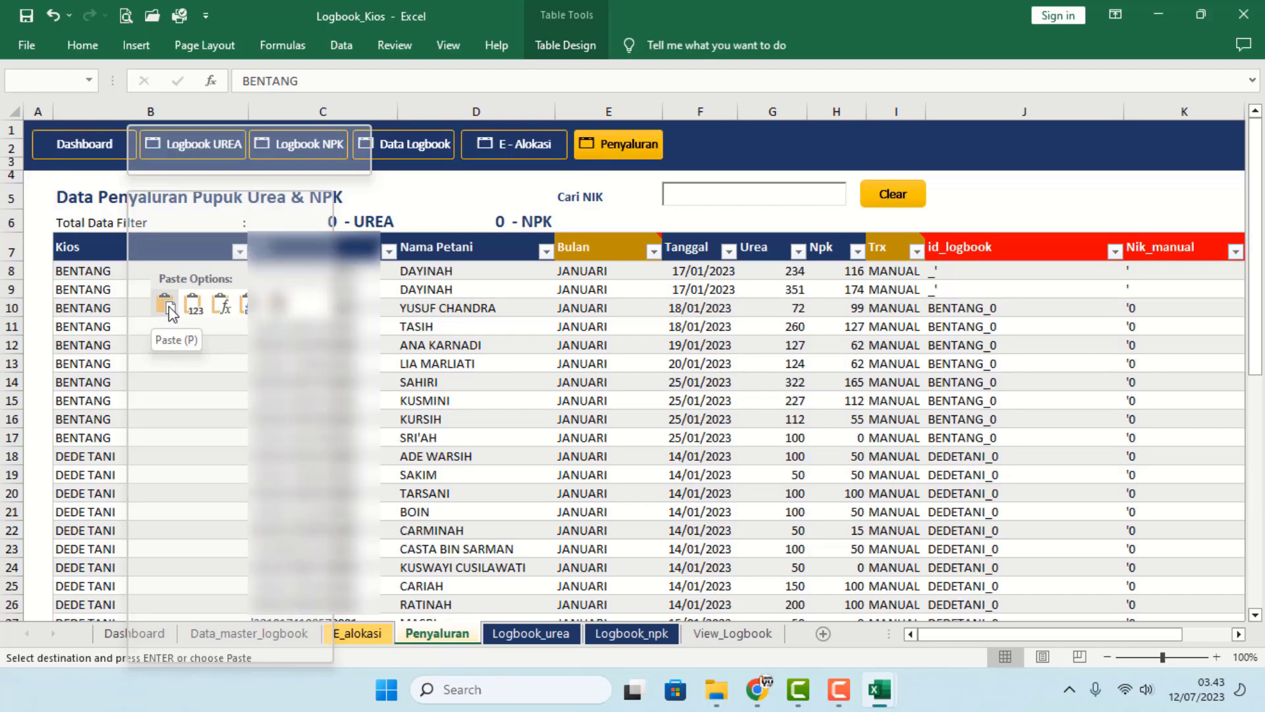
left_click(196, 308)
left_click(198, 321)
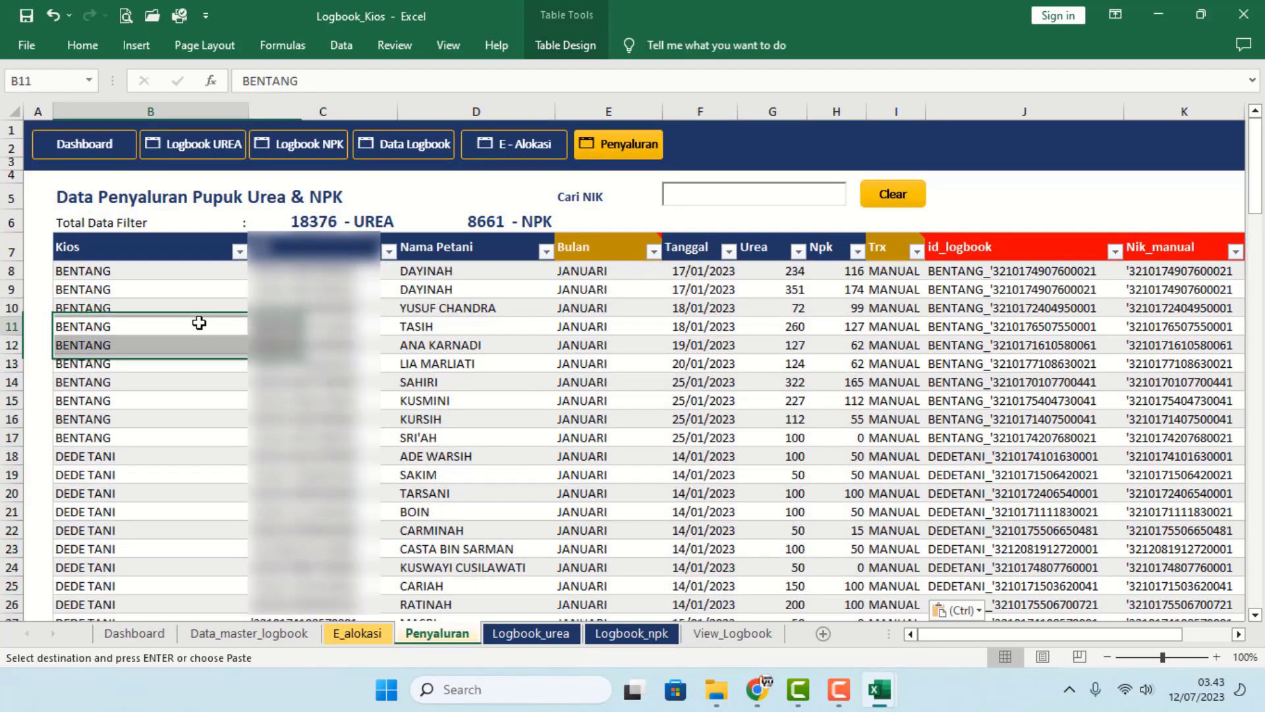
key("alt+Tab")
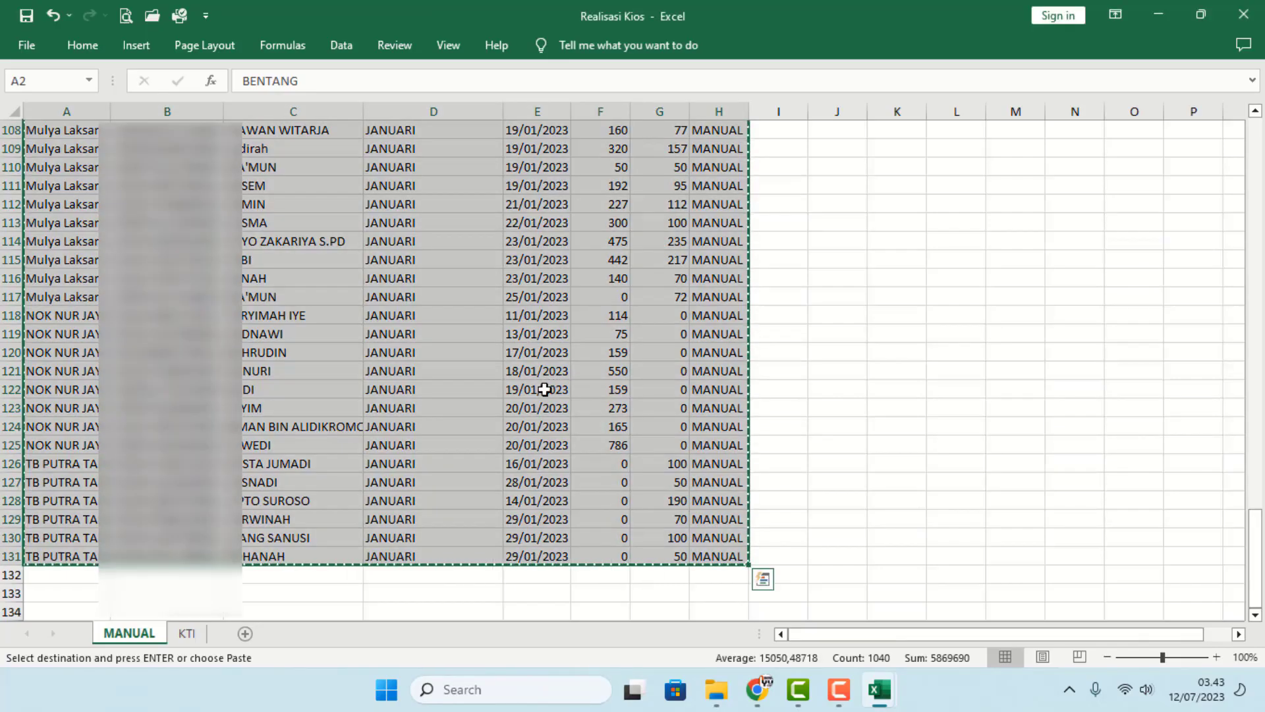
- Copy the KTI sheet records A2:H2429 from Realisasi Kios
left_click(186, 633)
scroll(184, 385, "up", 4)
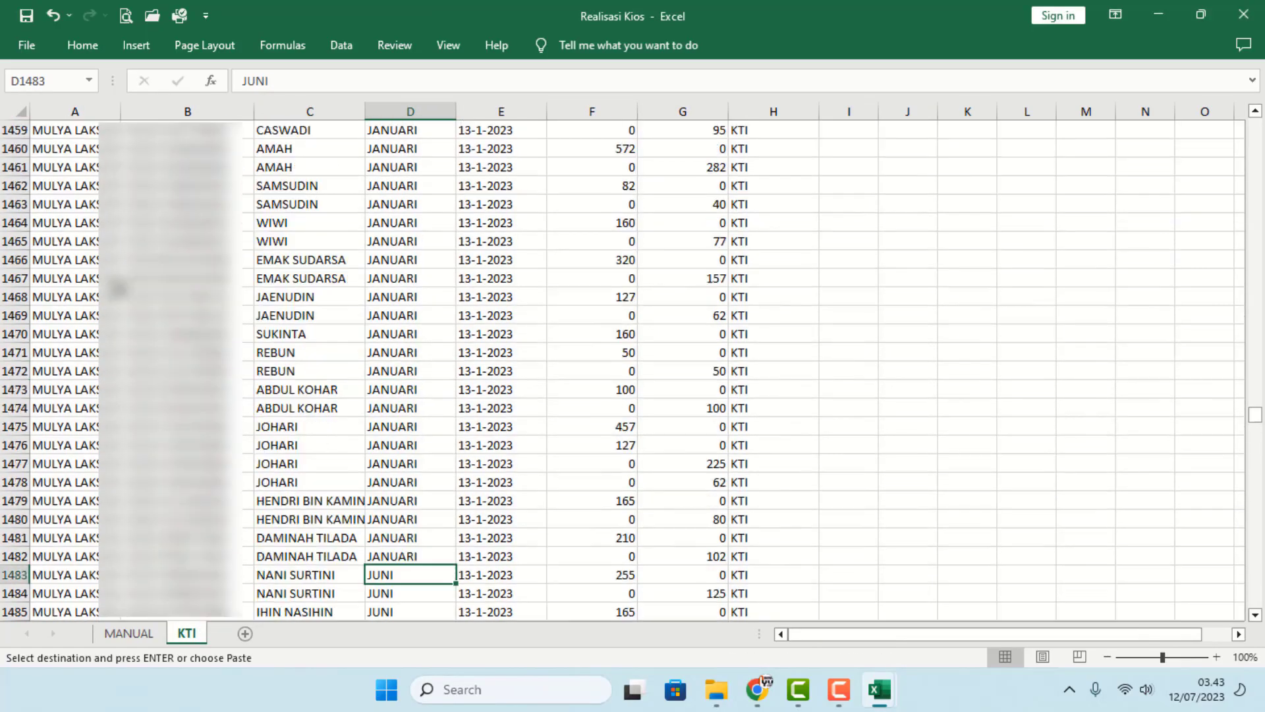
left_click(124, 298)
key("ctrl+Up")
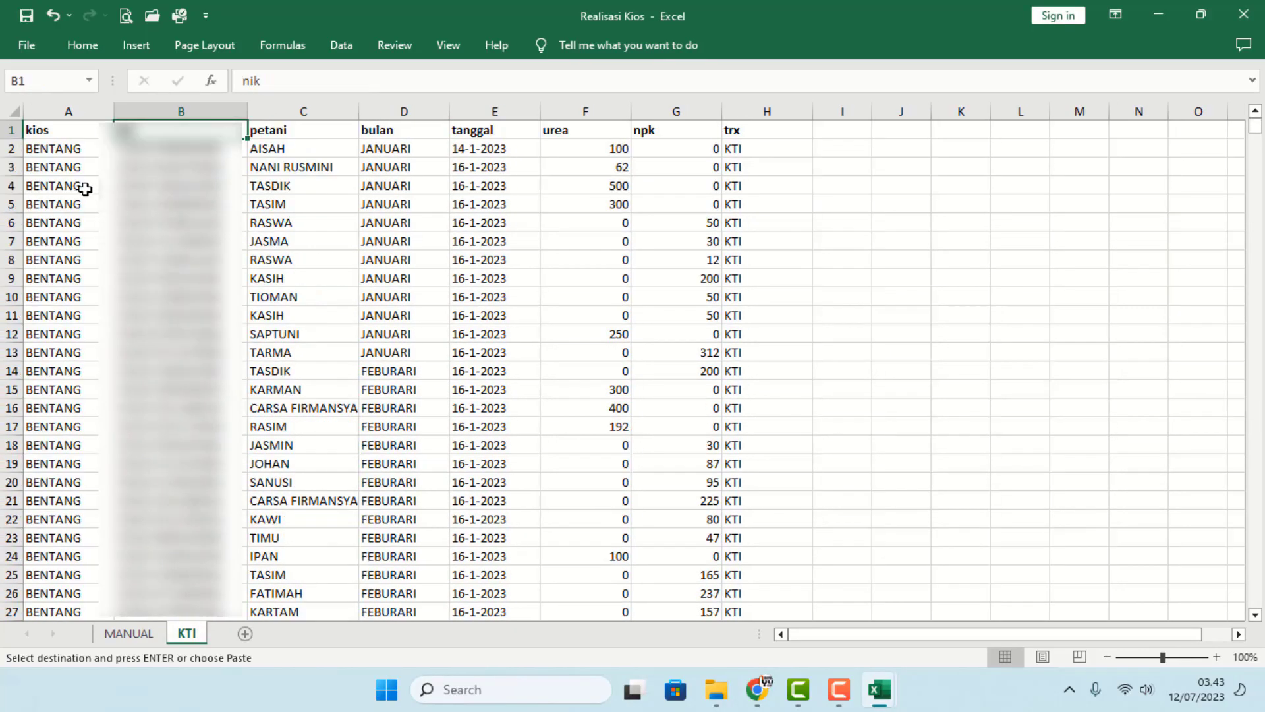
left_click_drag(75, 155, 738, 147)
key("ctrl+shift+Down")
scroll(664, 275, "down", 2)
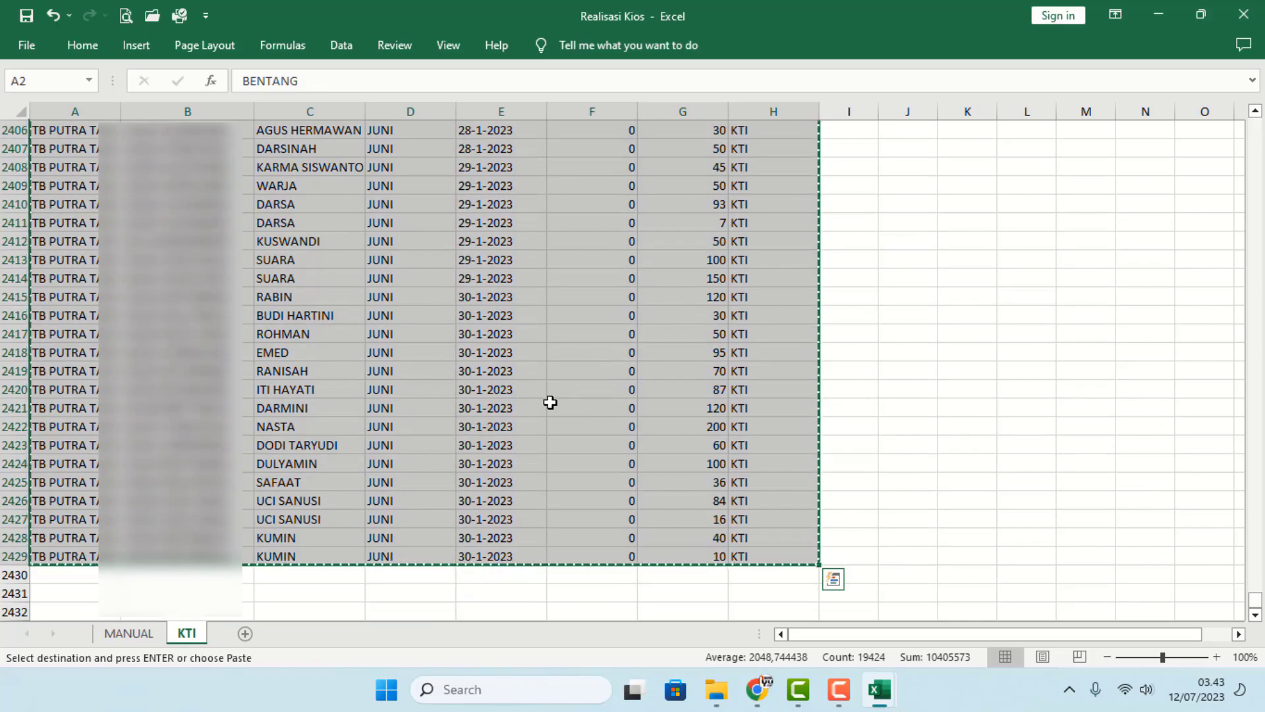
key("alt+Tab")
key("alt+Tab")
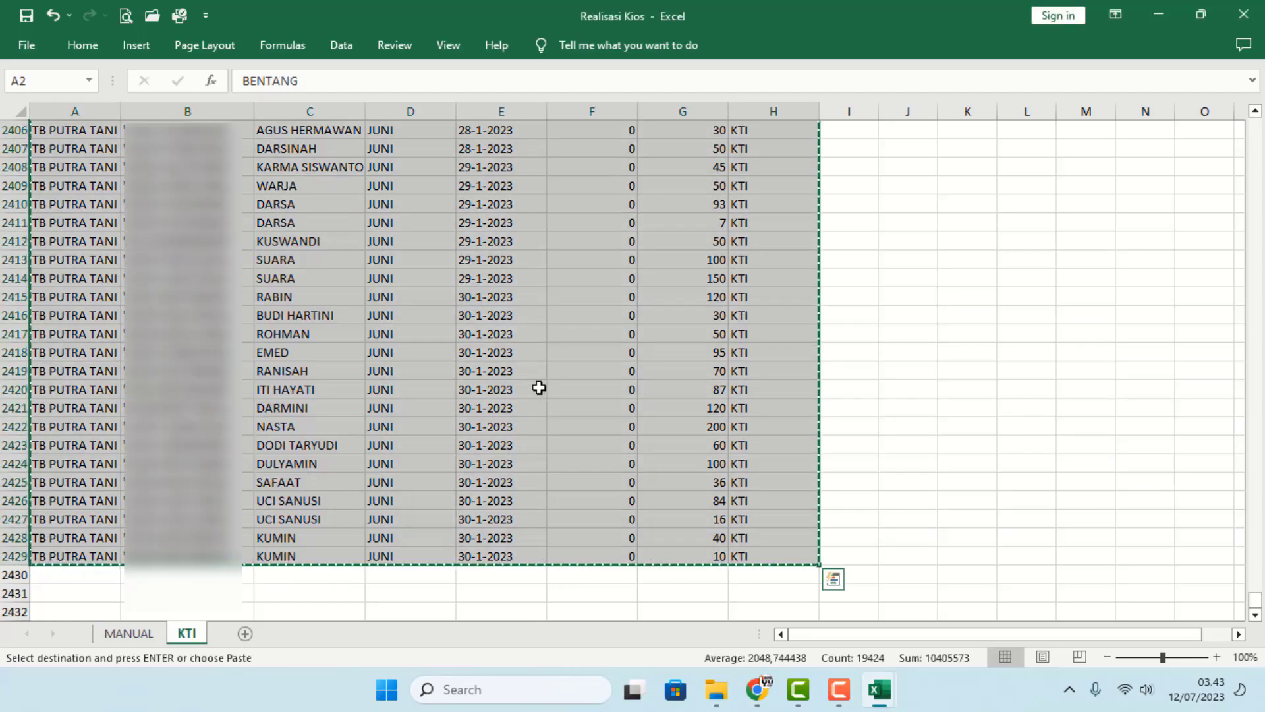
right_click(505, 340)
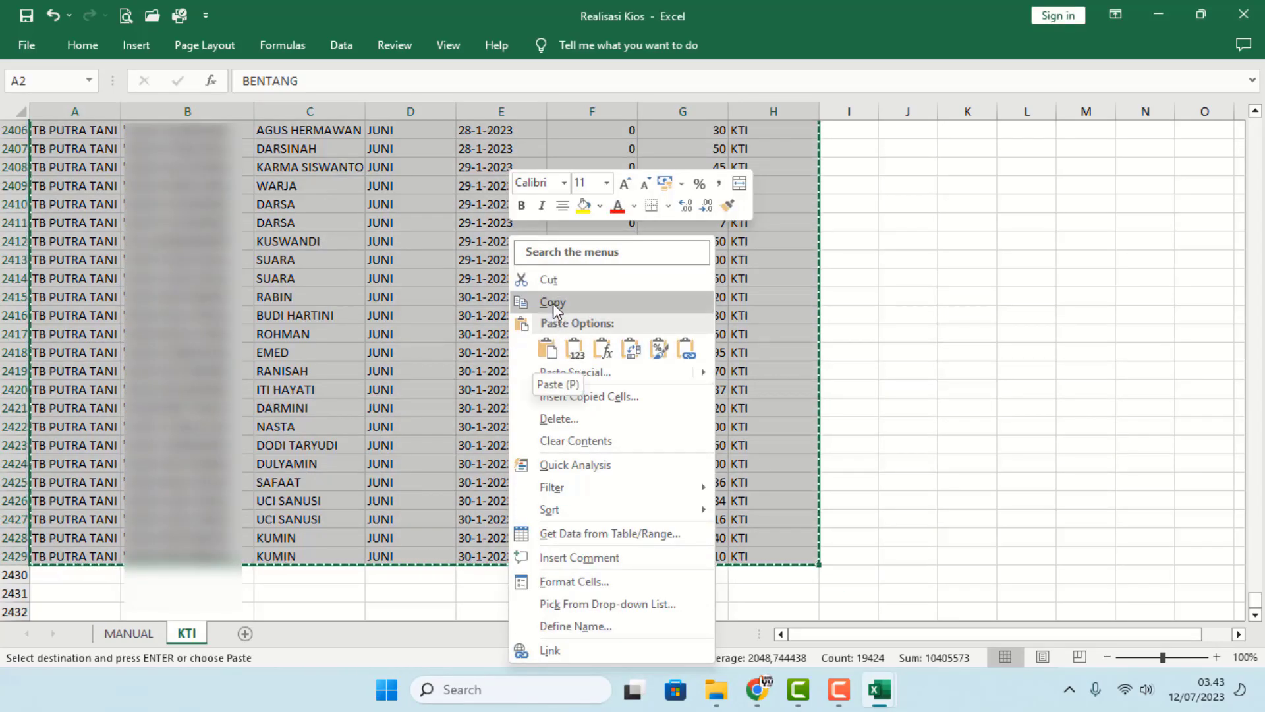
left_click(552, 302)
- Paste the KTI records into Penyaluran at B138, below the last filled row 137
key("alt+Tab")
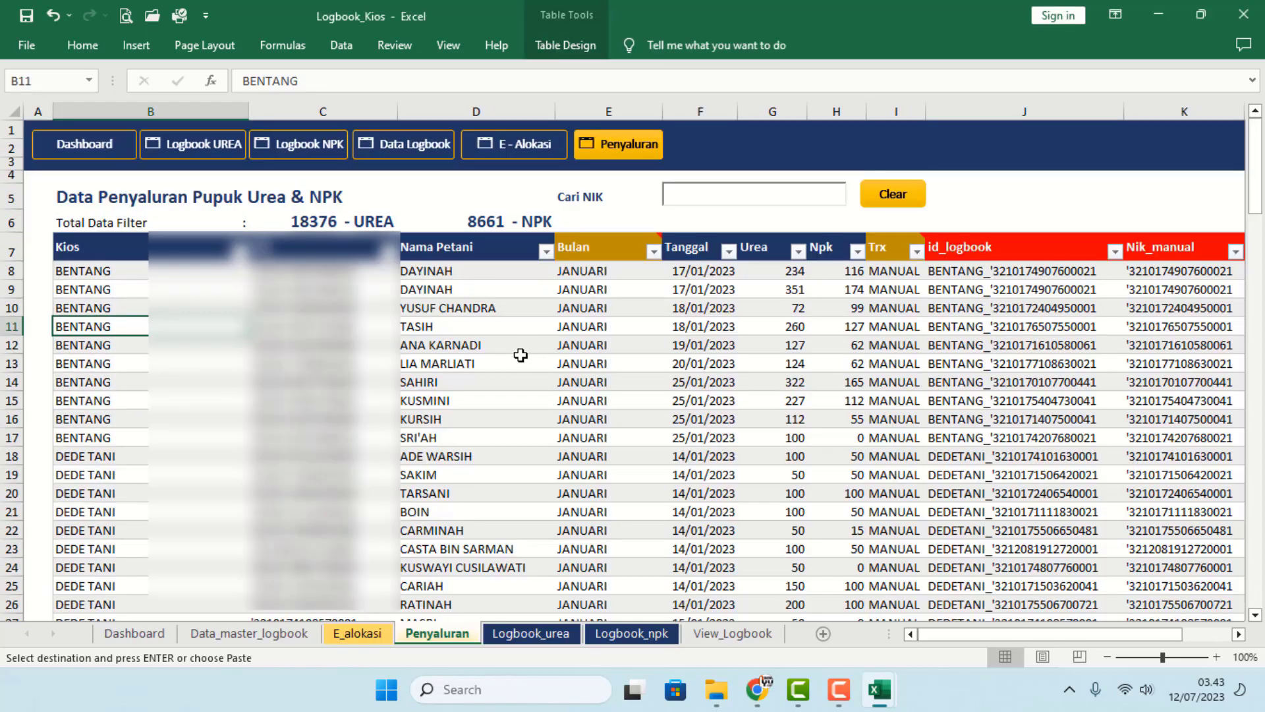
left_click(204, 443)
key("ctrl+Down")
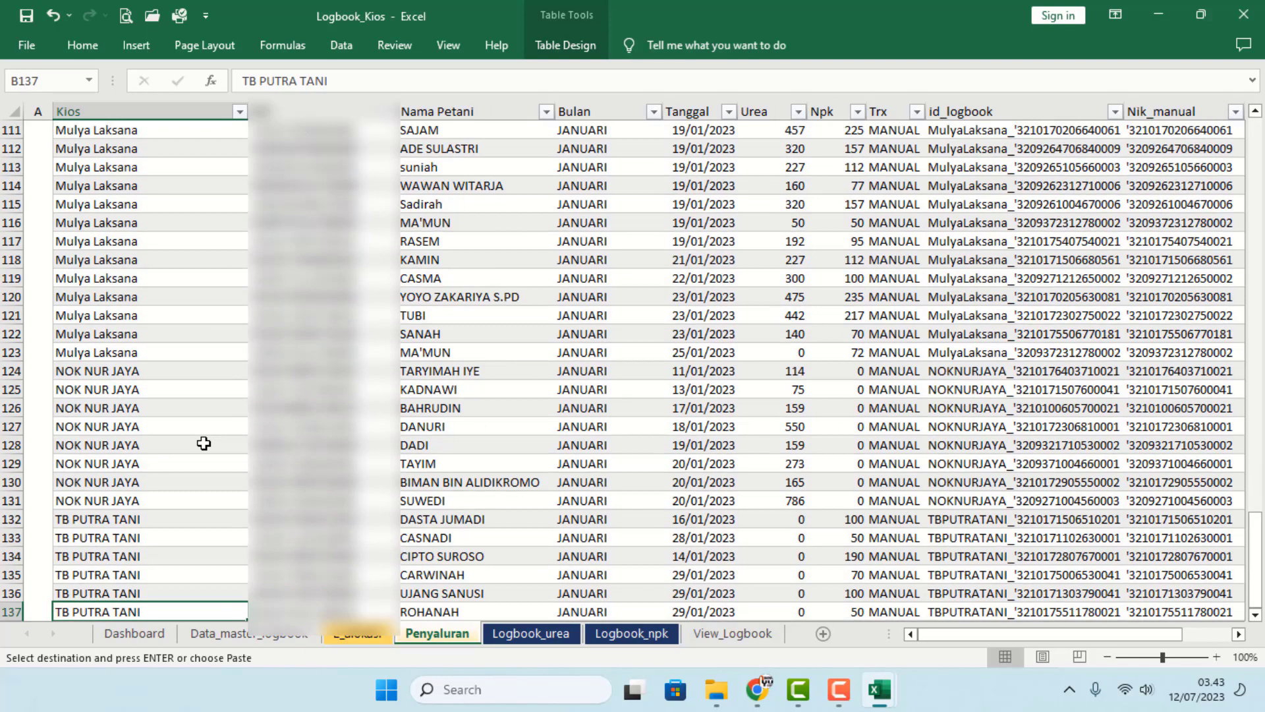
scroll(212, 449, "down", 1)
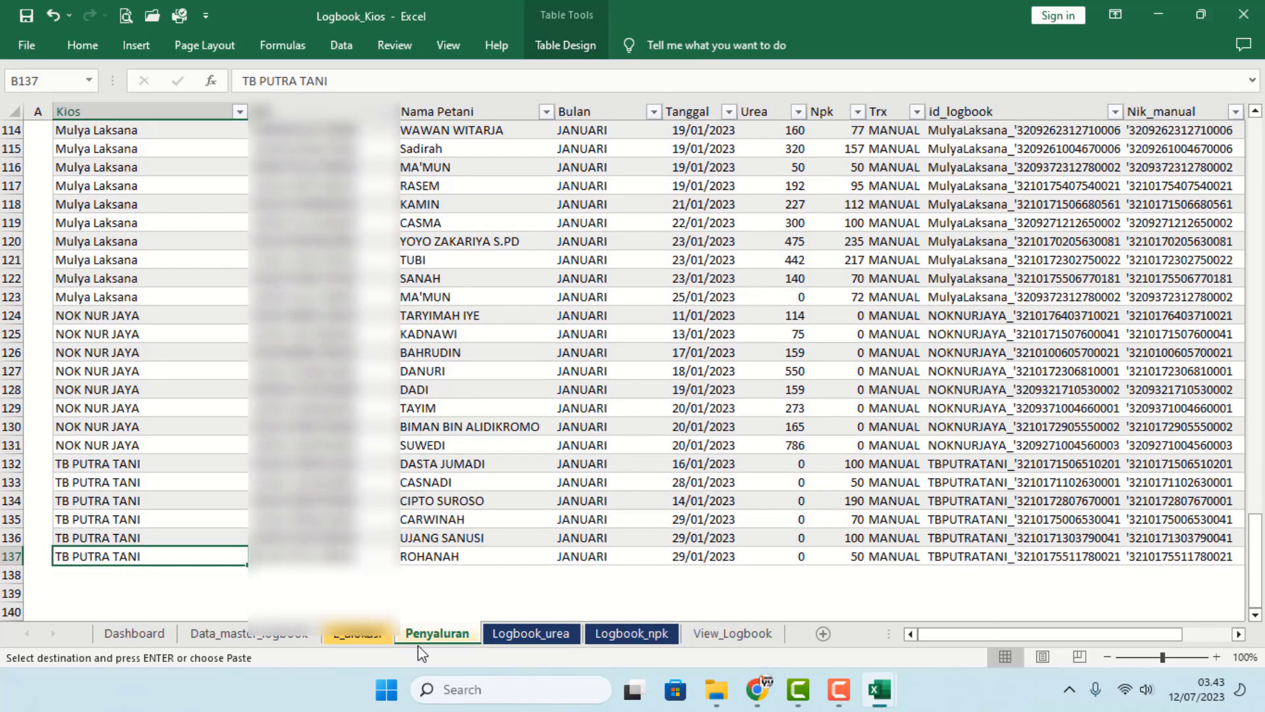
left_click(124, 574)
right_click(124, 575)
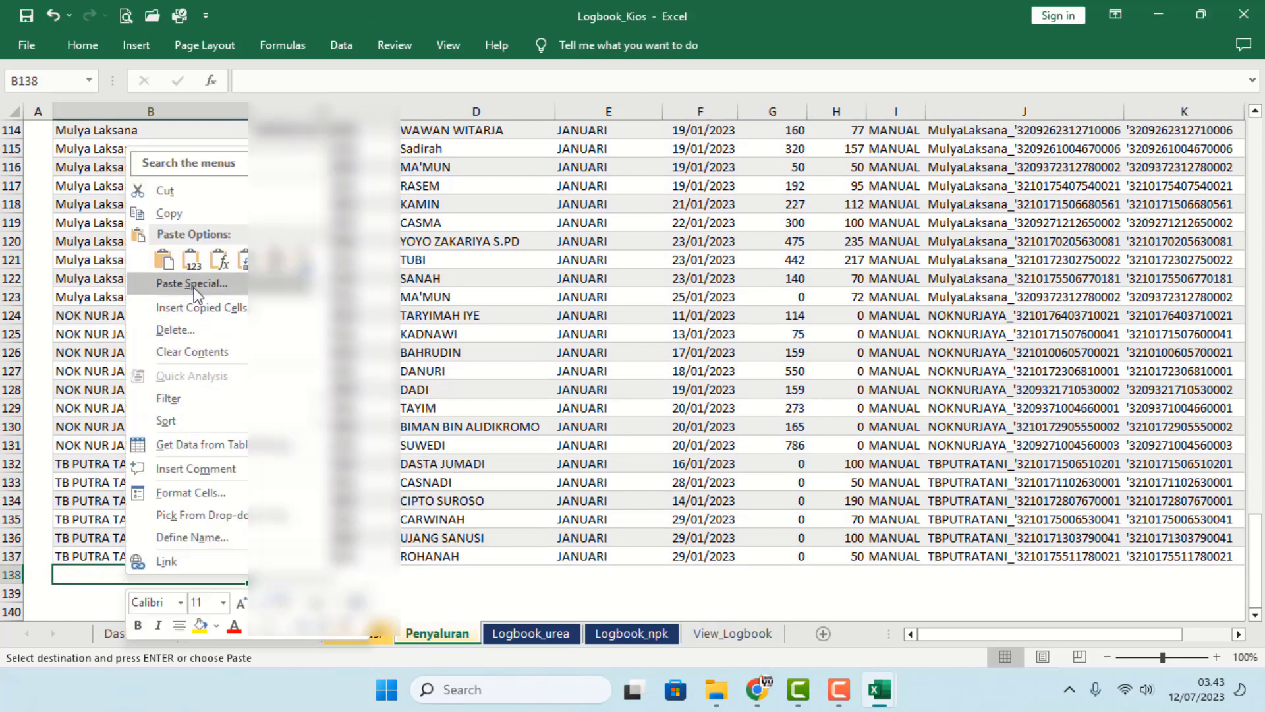
left_click(168, 265)
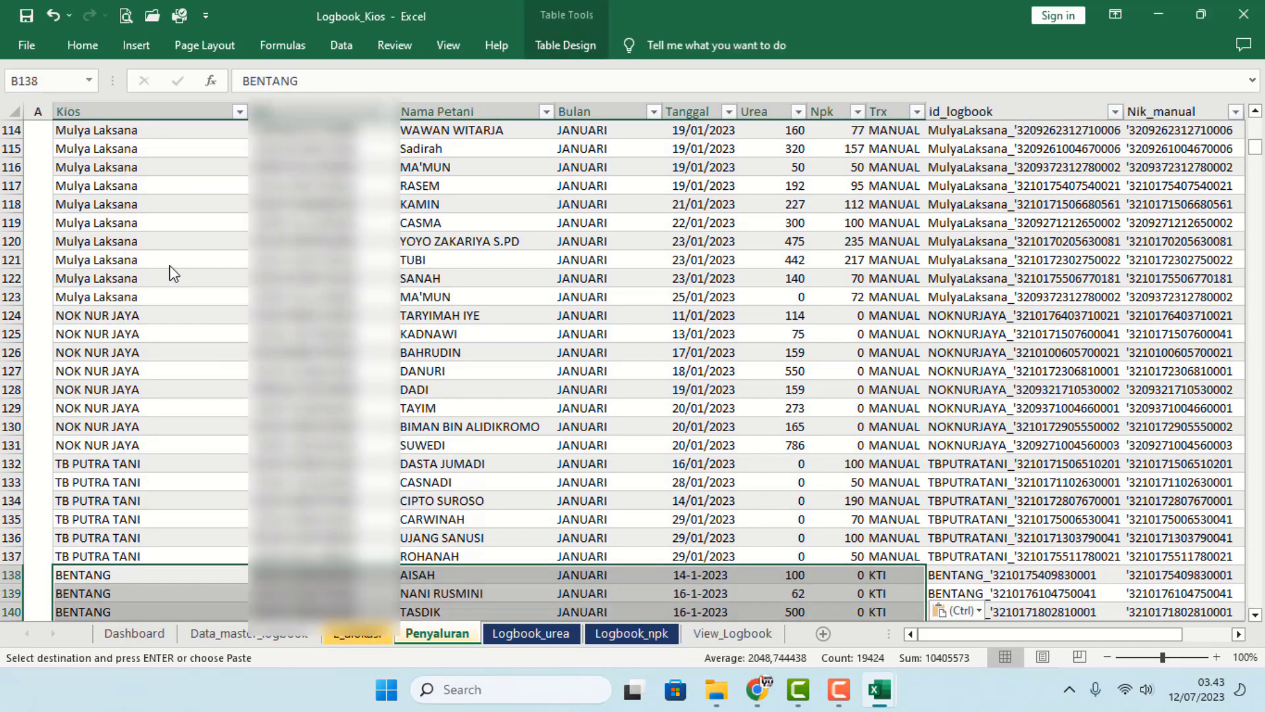
left_click(618, 445)
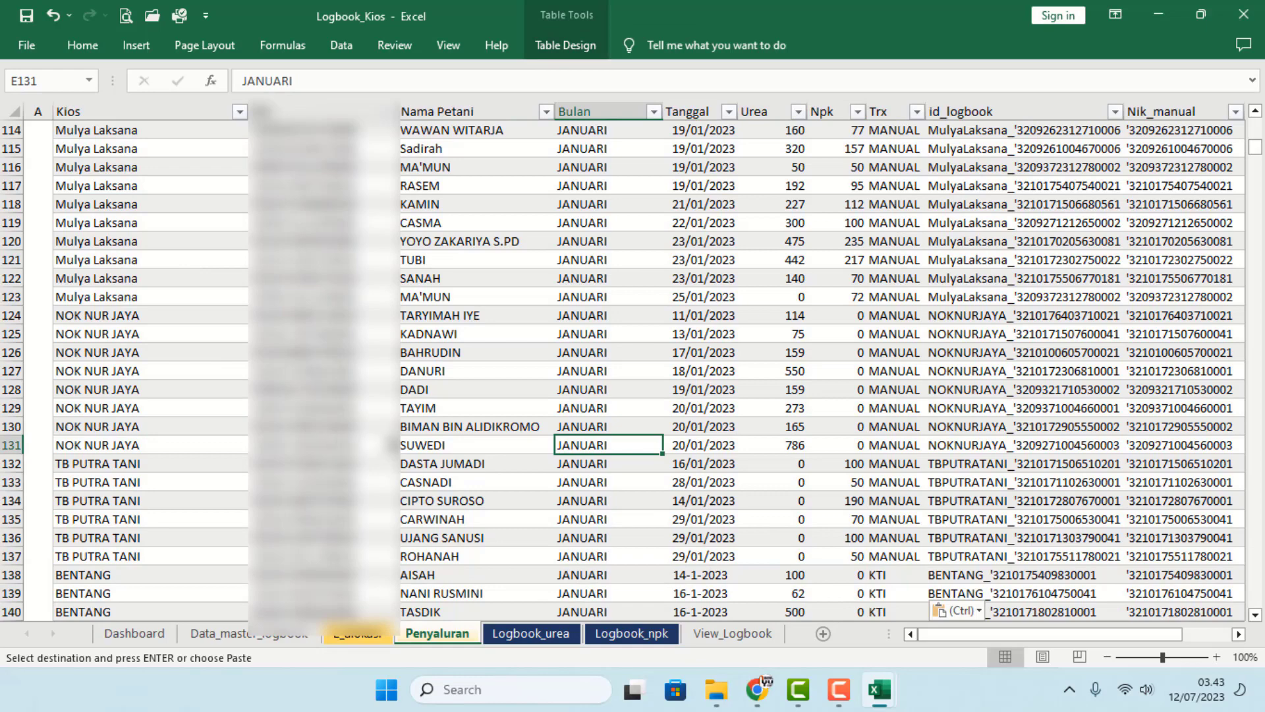
left_click(362, 634)
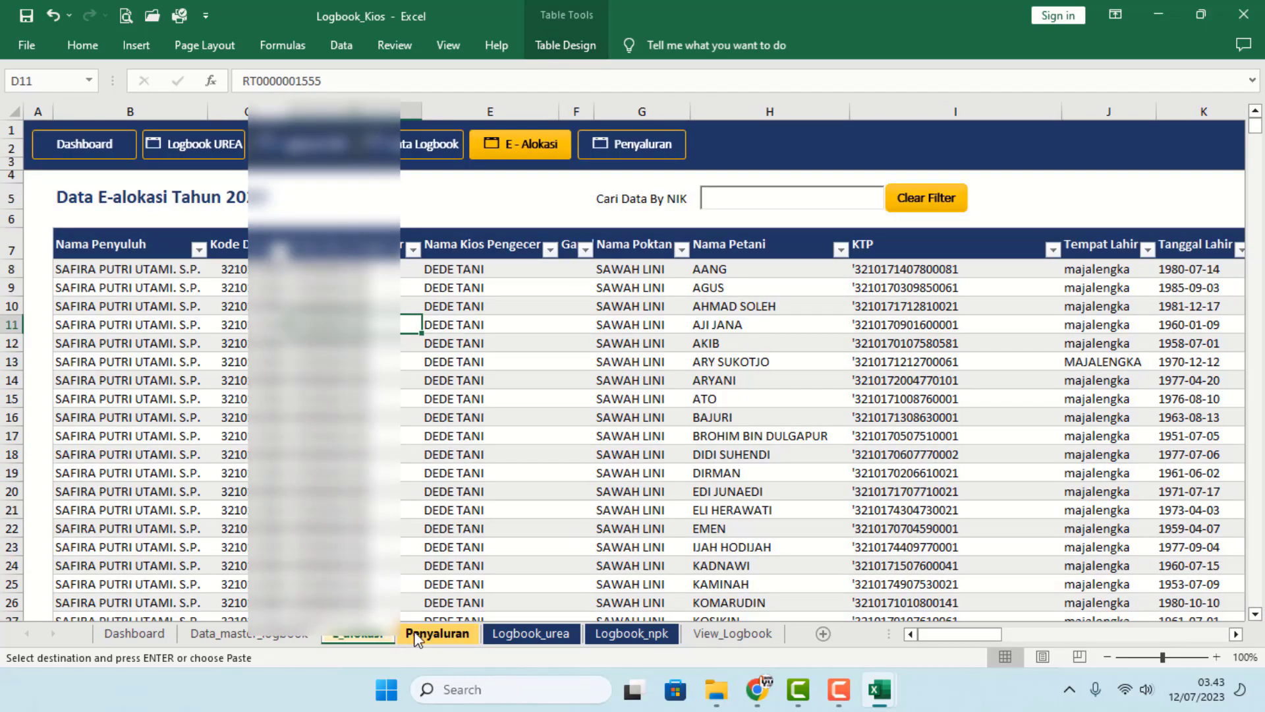
left_click(415, 635)
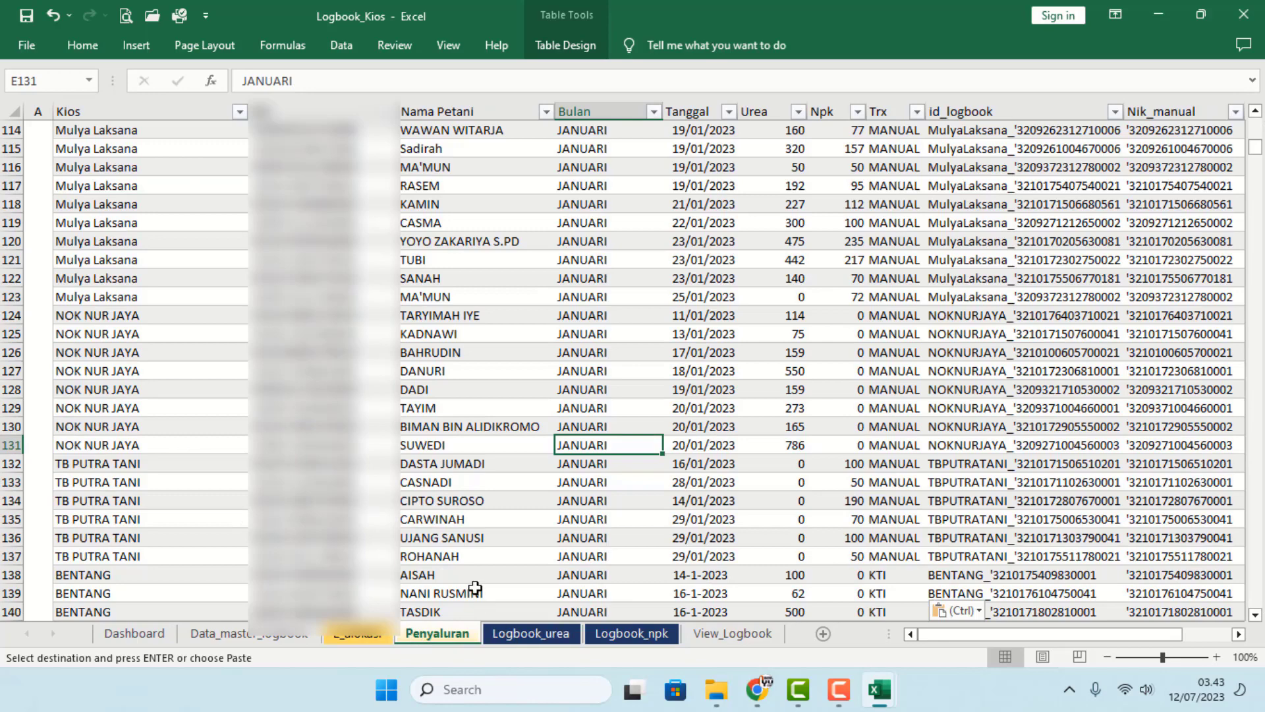
scroll(436, 578, "up", 3)
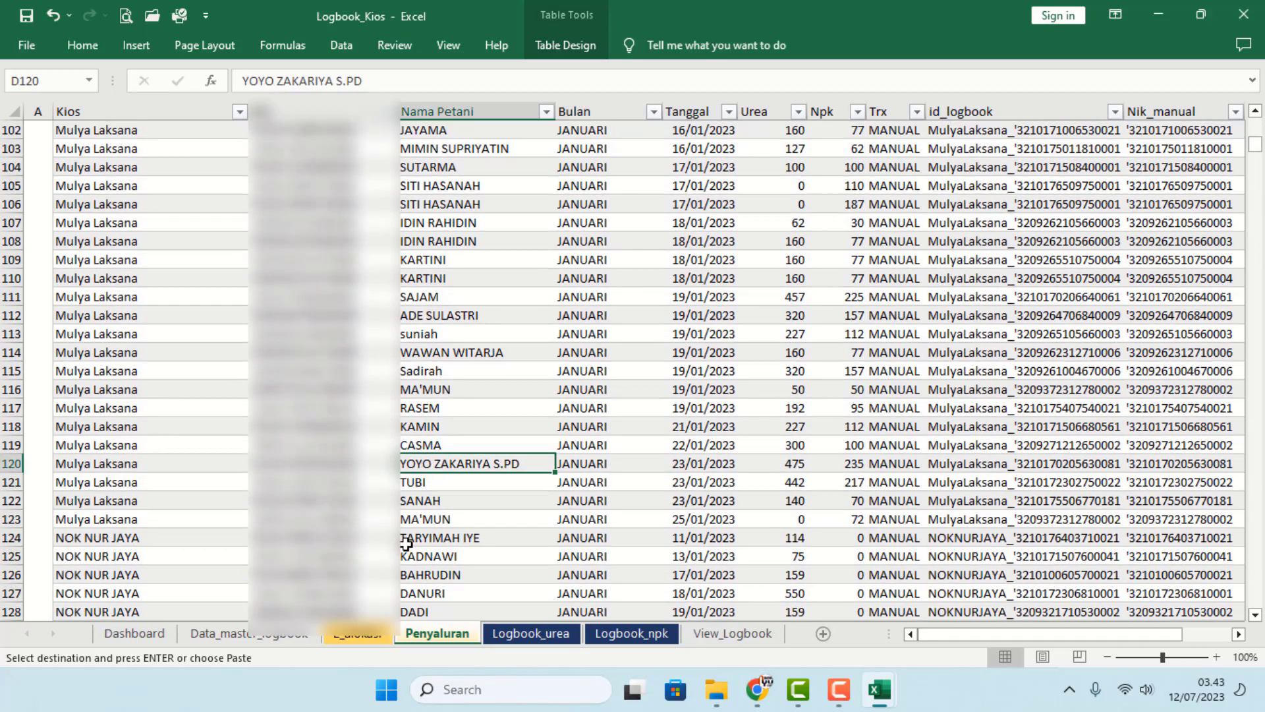
scroll(465, 540, "up", 3)
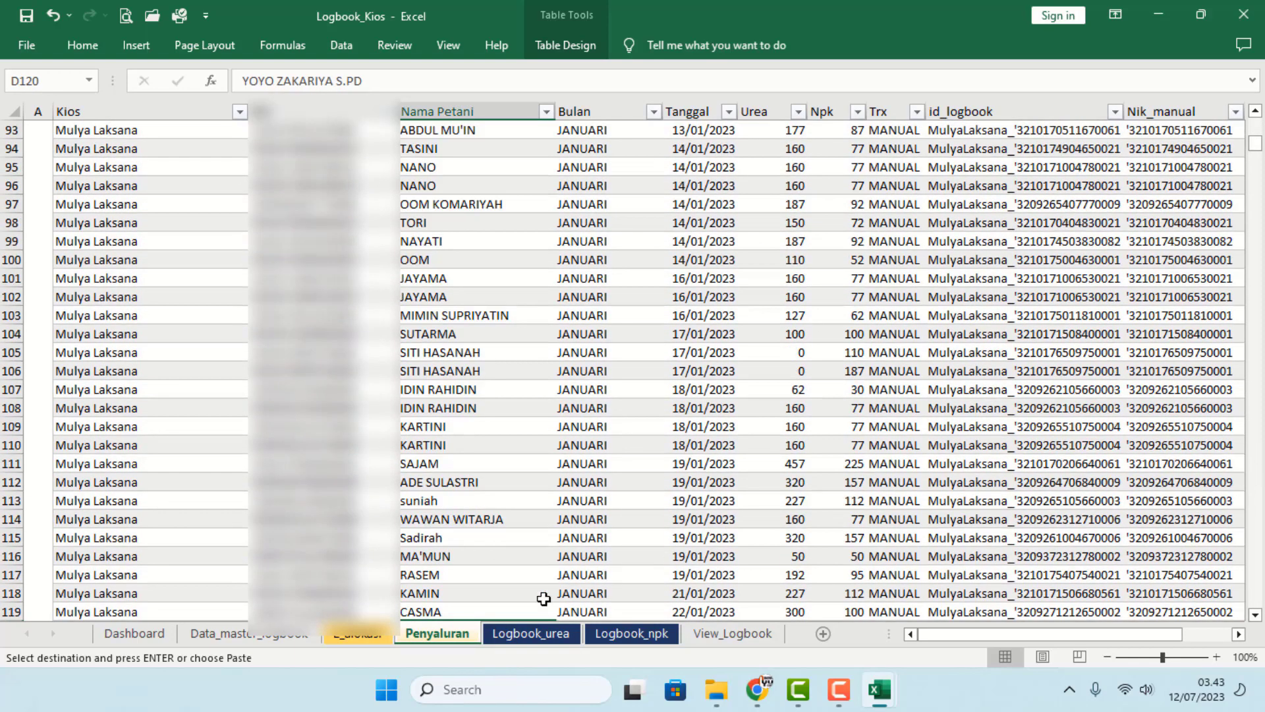
left_click(531, 633)
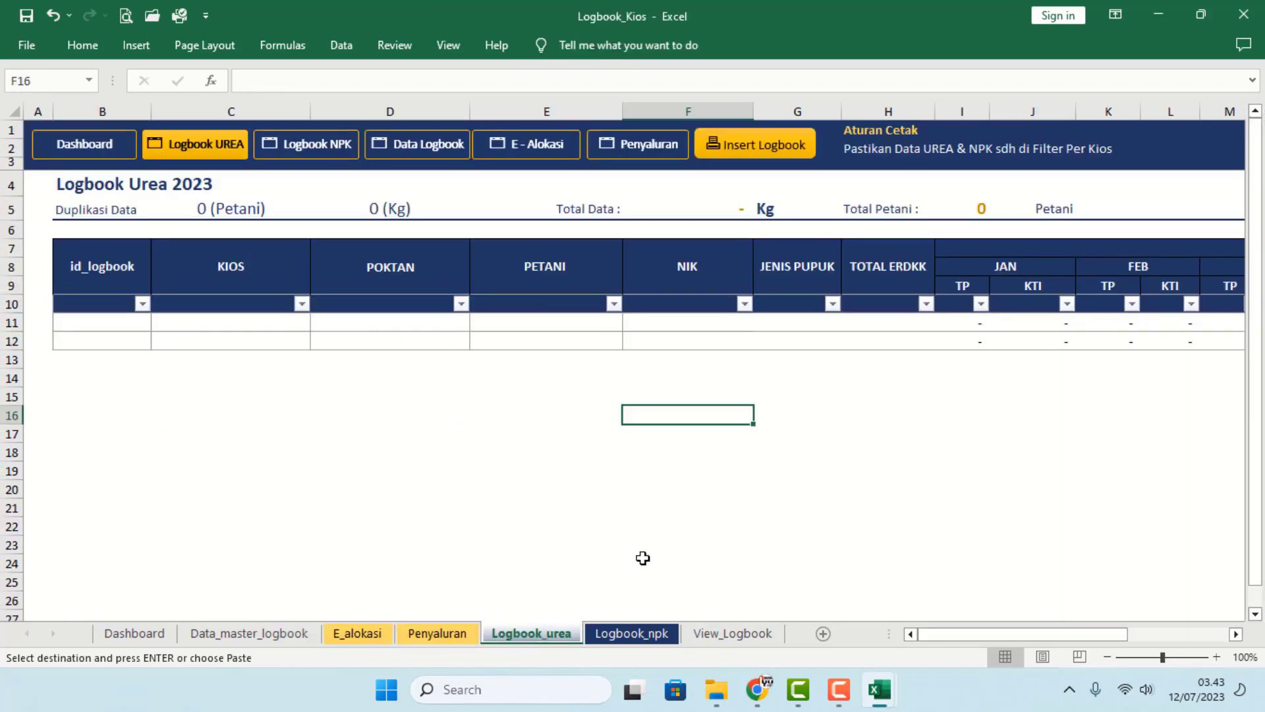
left_click(631, 634)
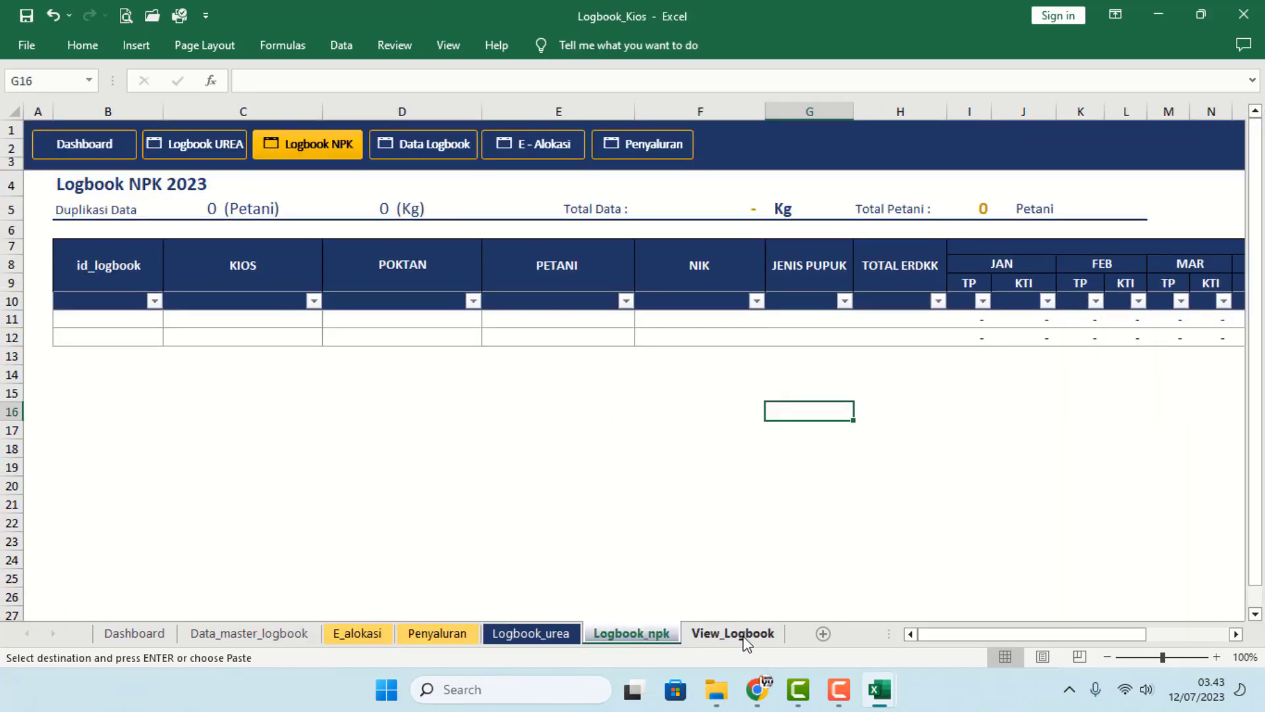
left_click(743, 635)
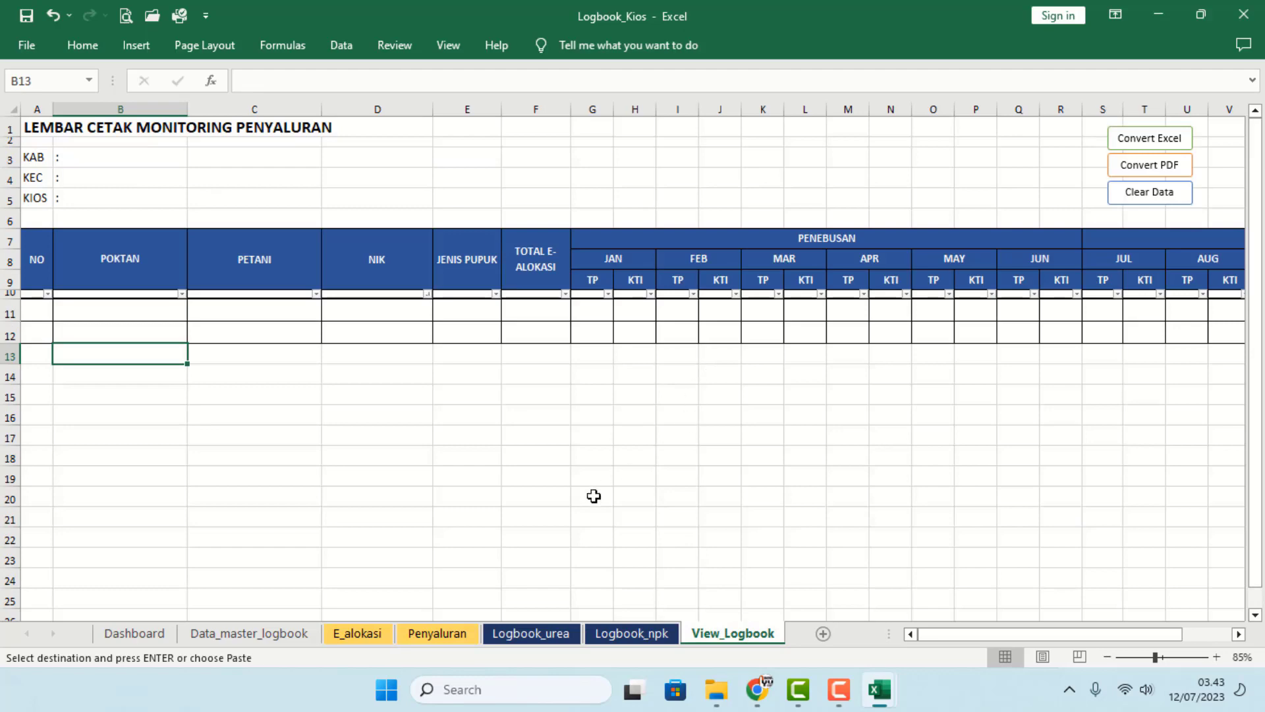
left_click(369, 636)
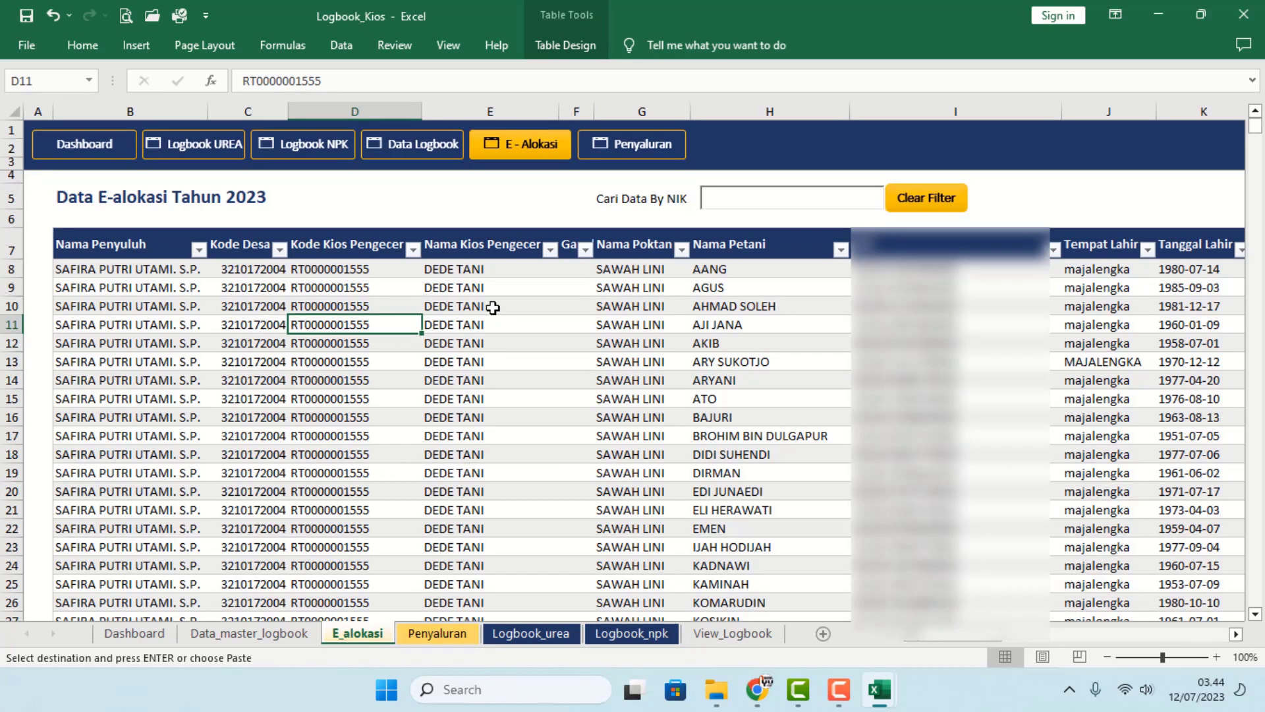
left_click_drag(487, 286, 490, 438)
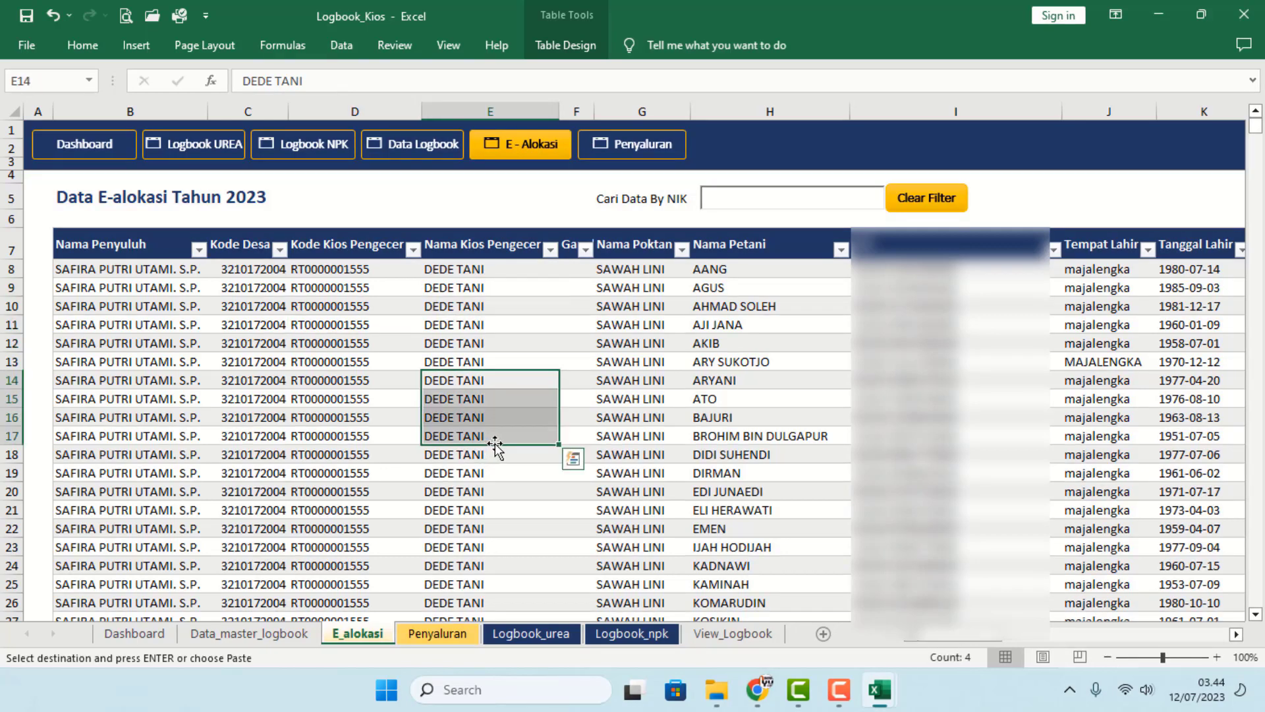
- Refresh the pivot table on Data_master_logbook and glance at the Logbook_urea sheet
left_click(227, 634)
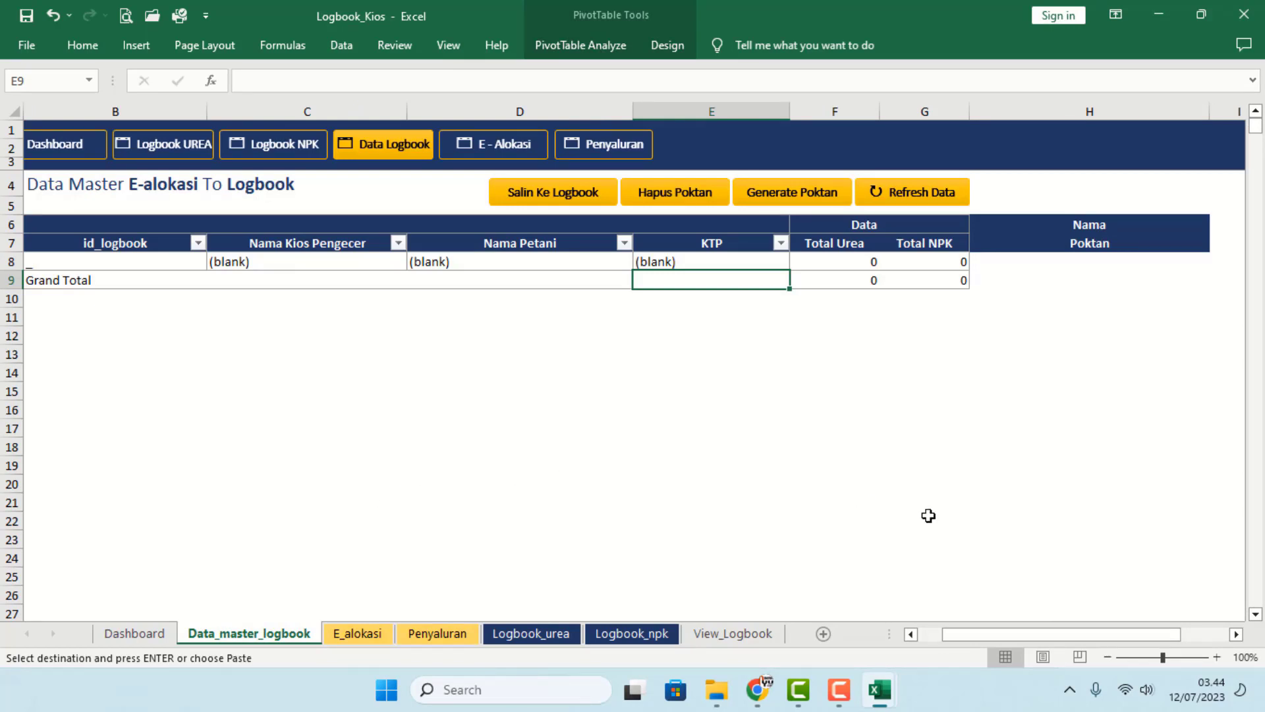
left_click_drag(965, 635, 899, 636)
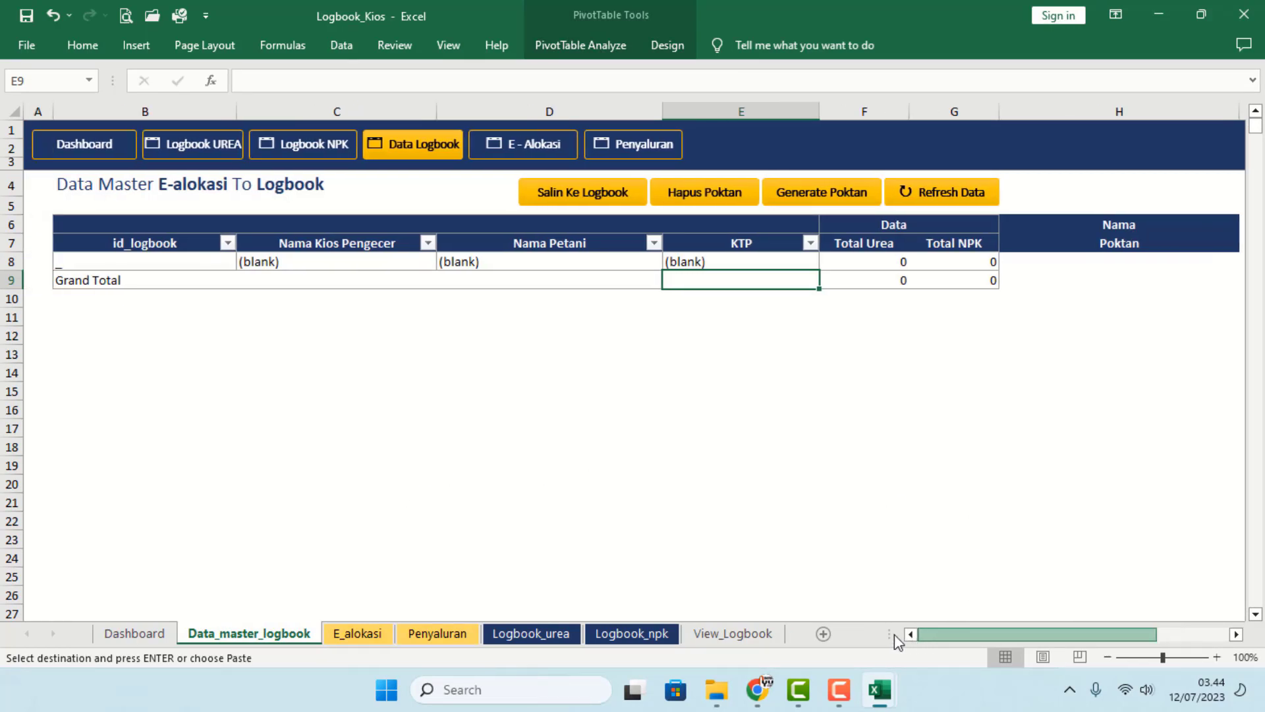
left_click(950, 198)
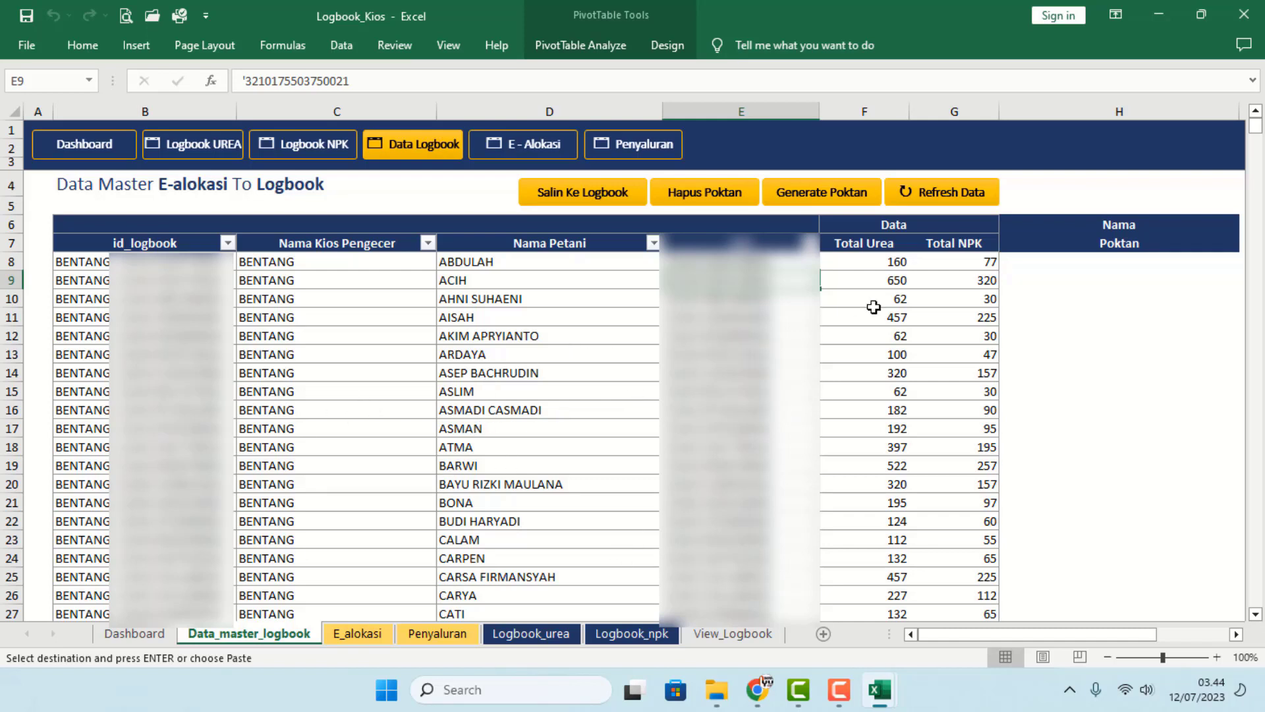
left_click(558, 635)
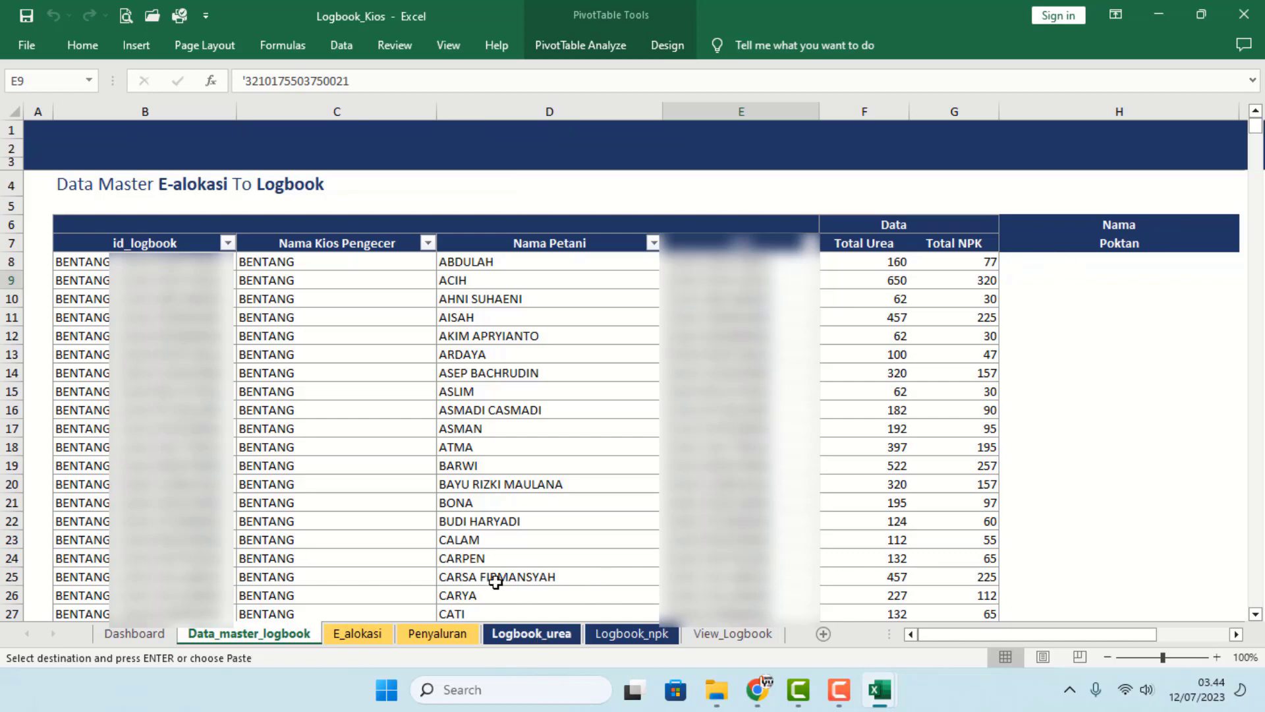
left_click(385, 319)
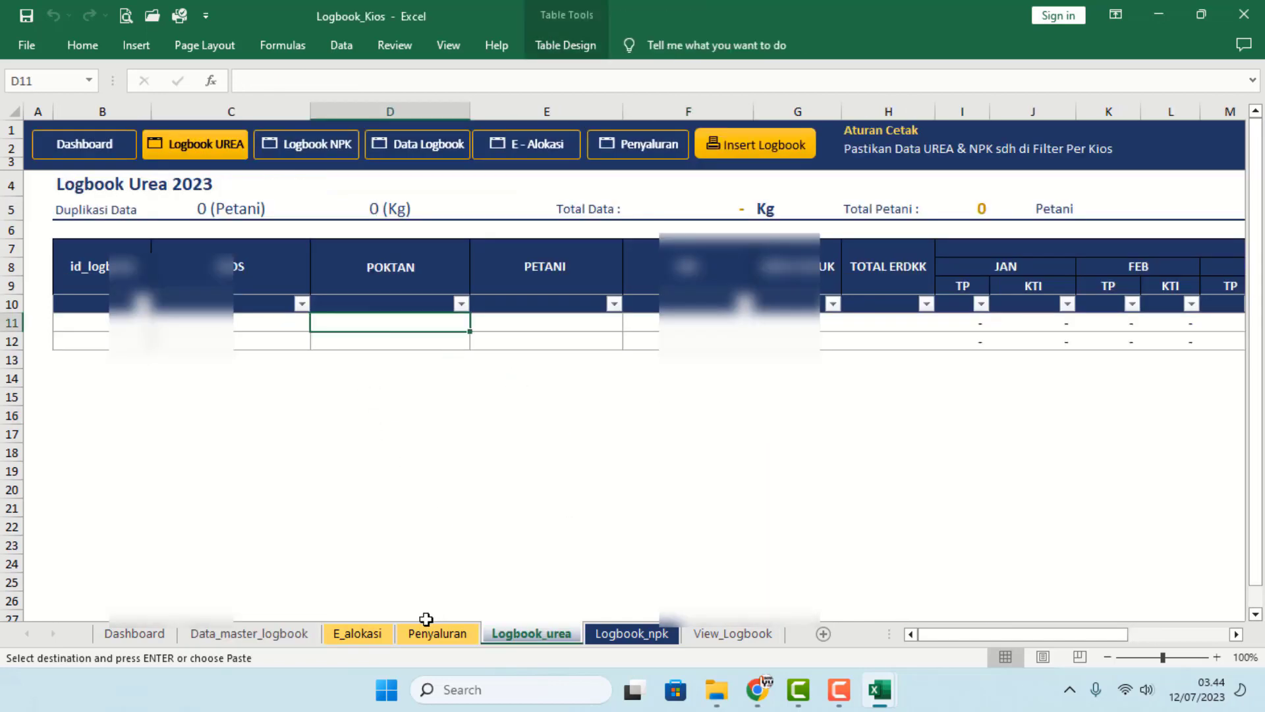
- Run Generate Poktan and check group names like TOLOMBONG in column H
left_click(297, 636)
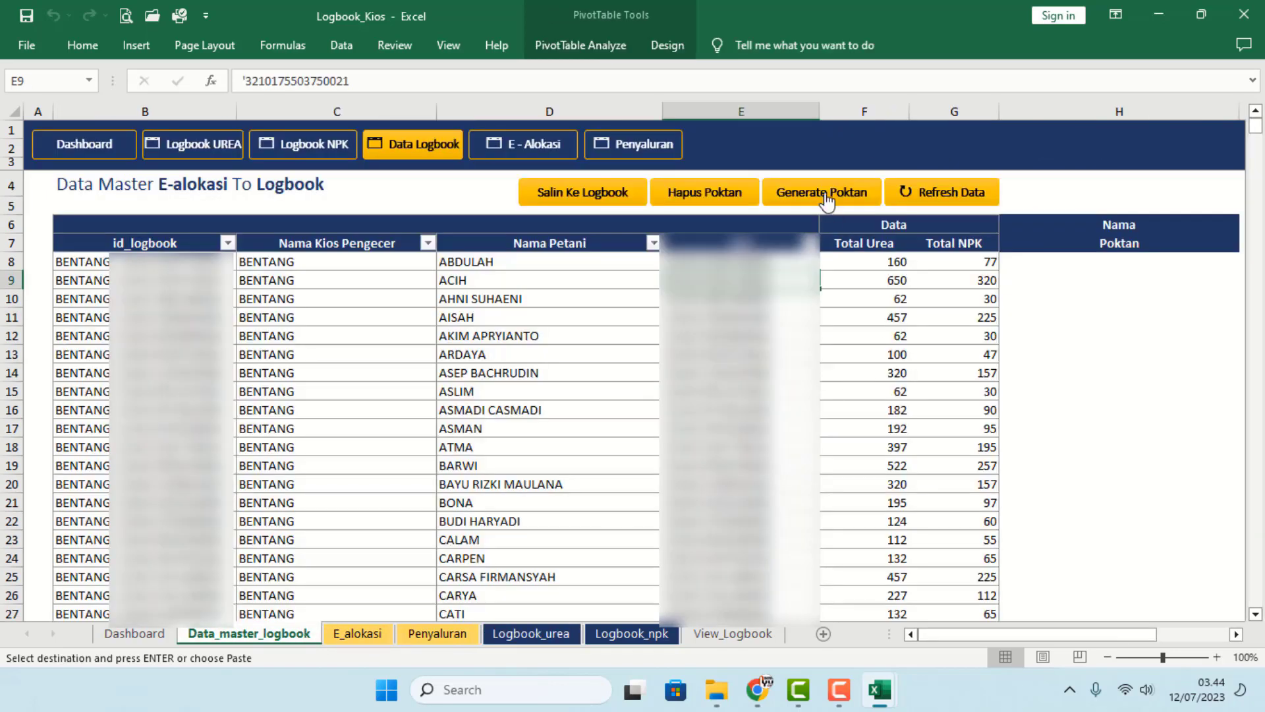
left_click(826, 195)
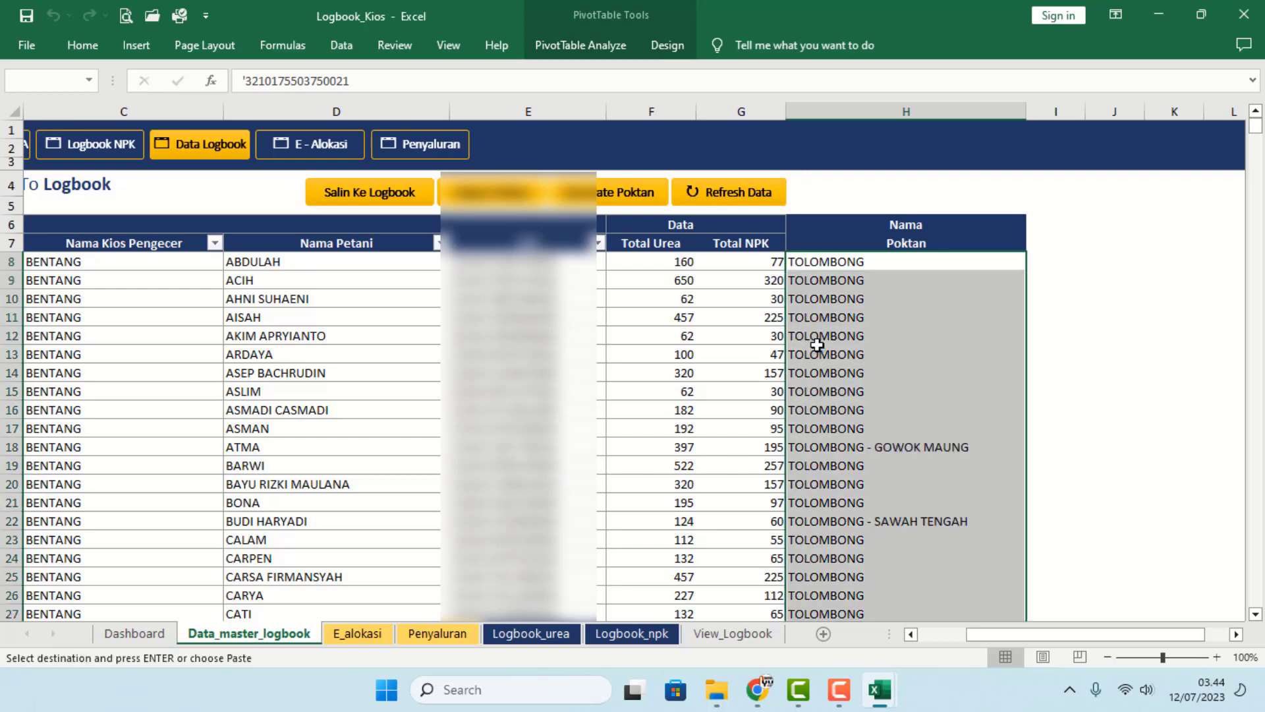
left_click(824, 410)
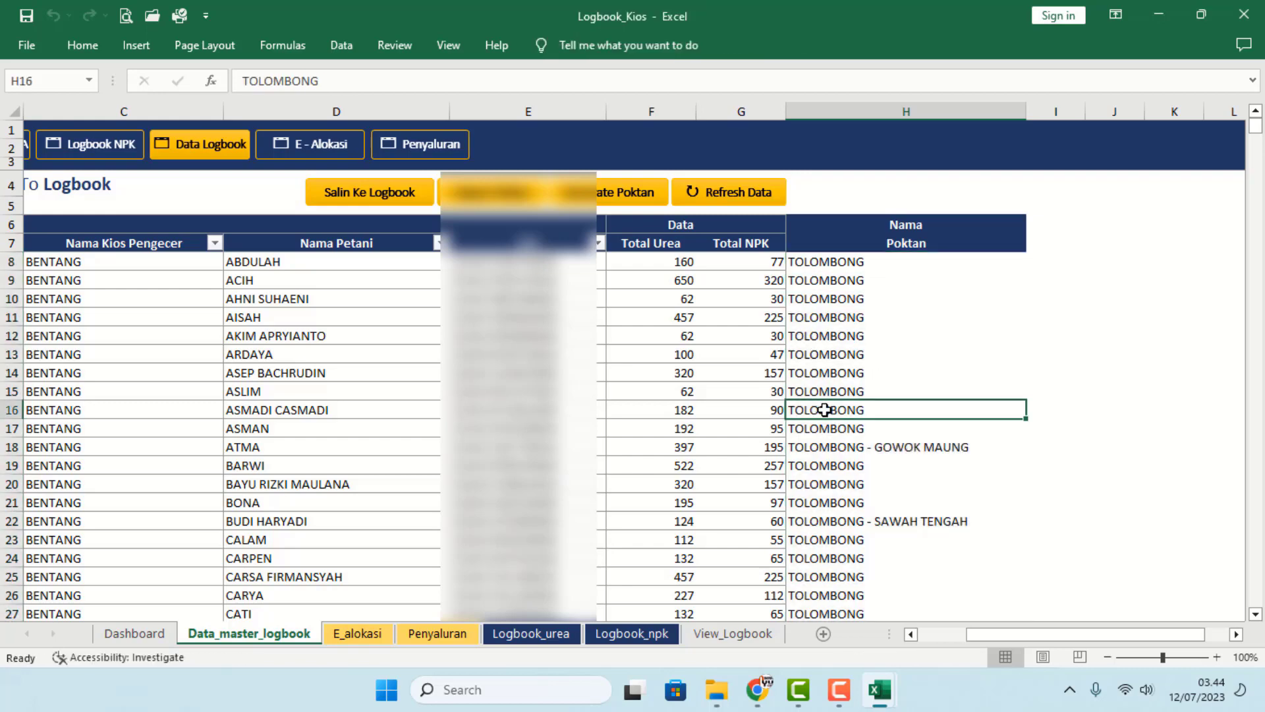
scroll(868, 436, "down", 4)
scroll(867, 436, "up", 3)
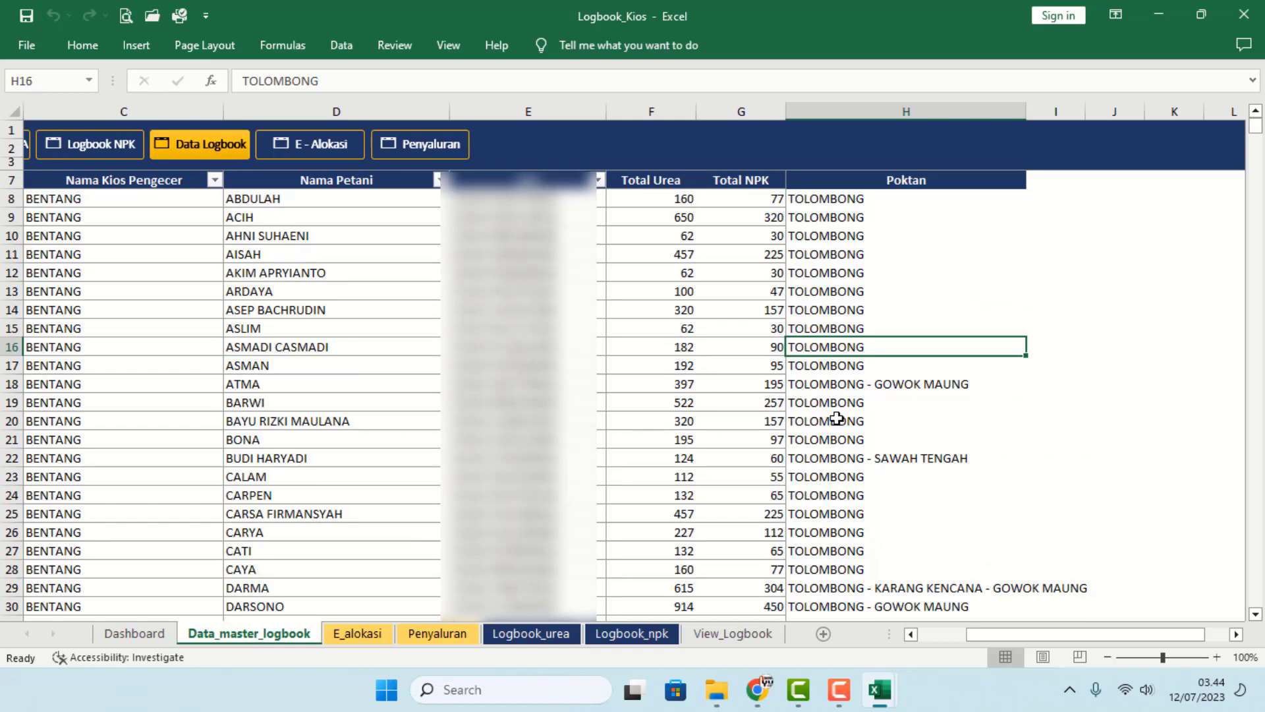
- Look up ATMA's NIK from E18 in the E_alokasi Cari Data By NIK search
left_click(274, 390)
left_click(876, 388)
left_click(535, 395)
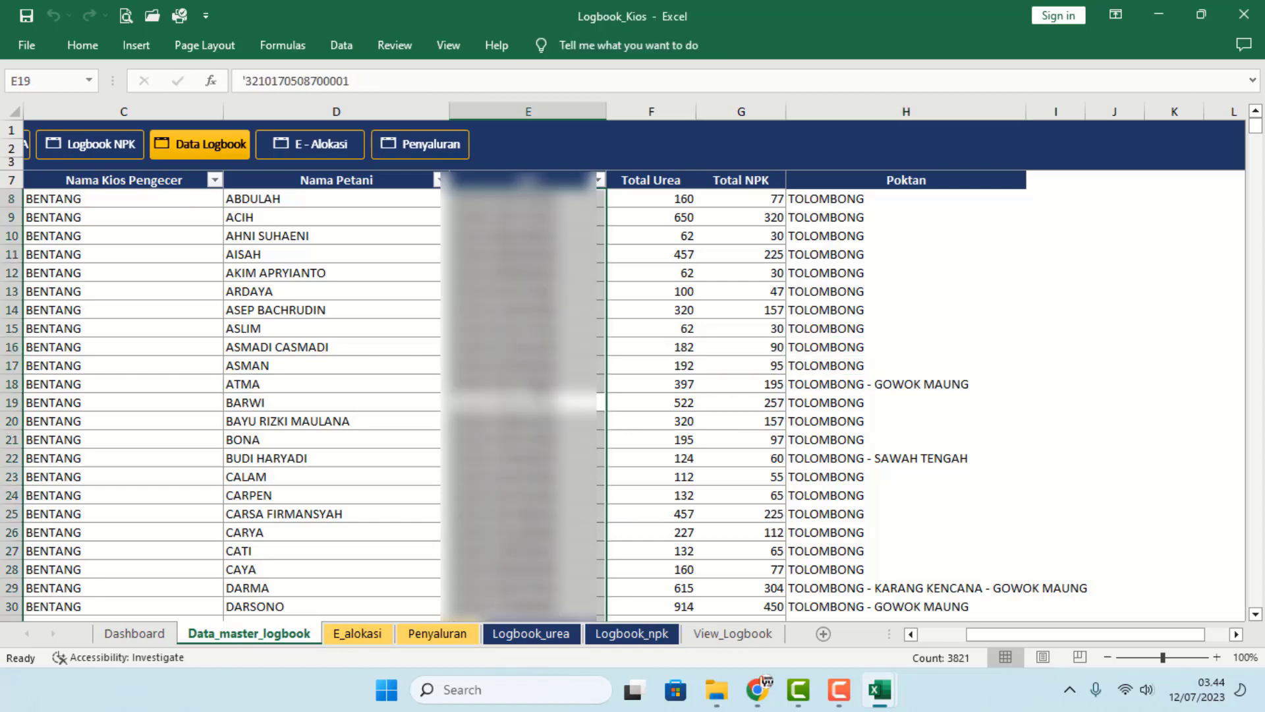
left_click(568, 387)
key("ctrl+c")
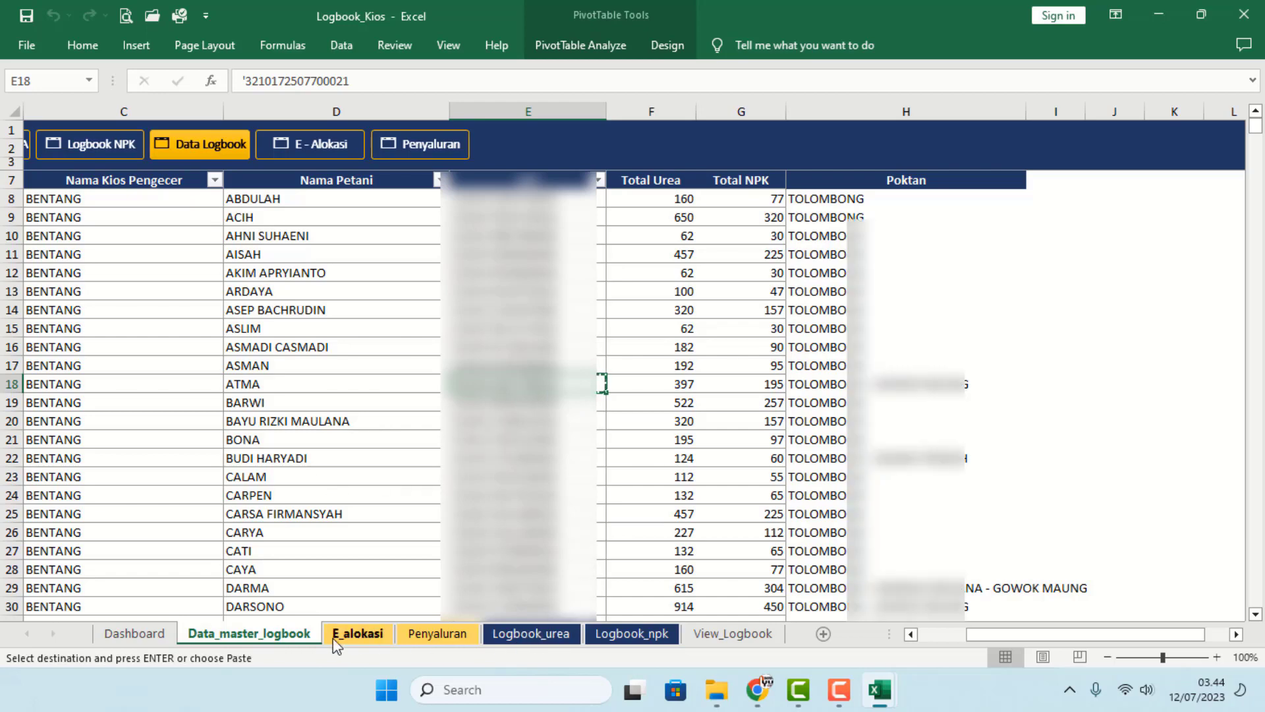
left_click(374, 637)
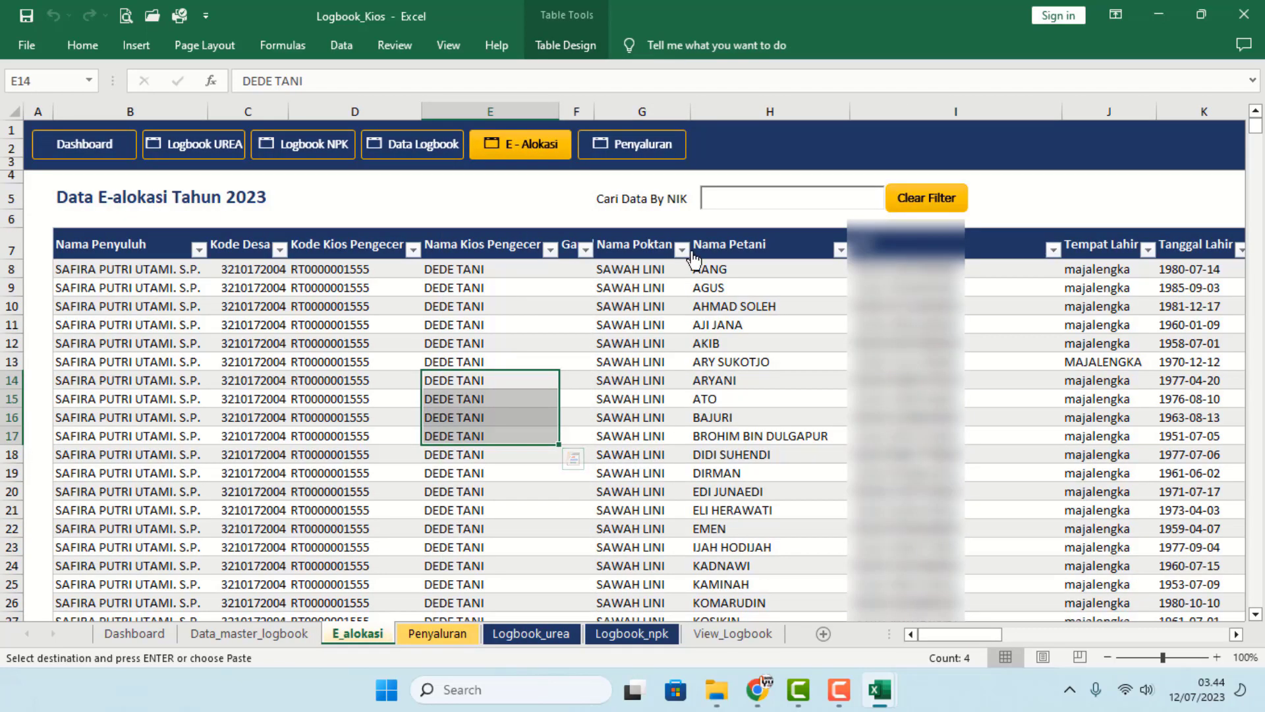
left_click(741, 201)
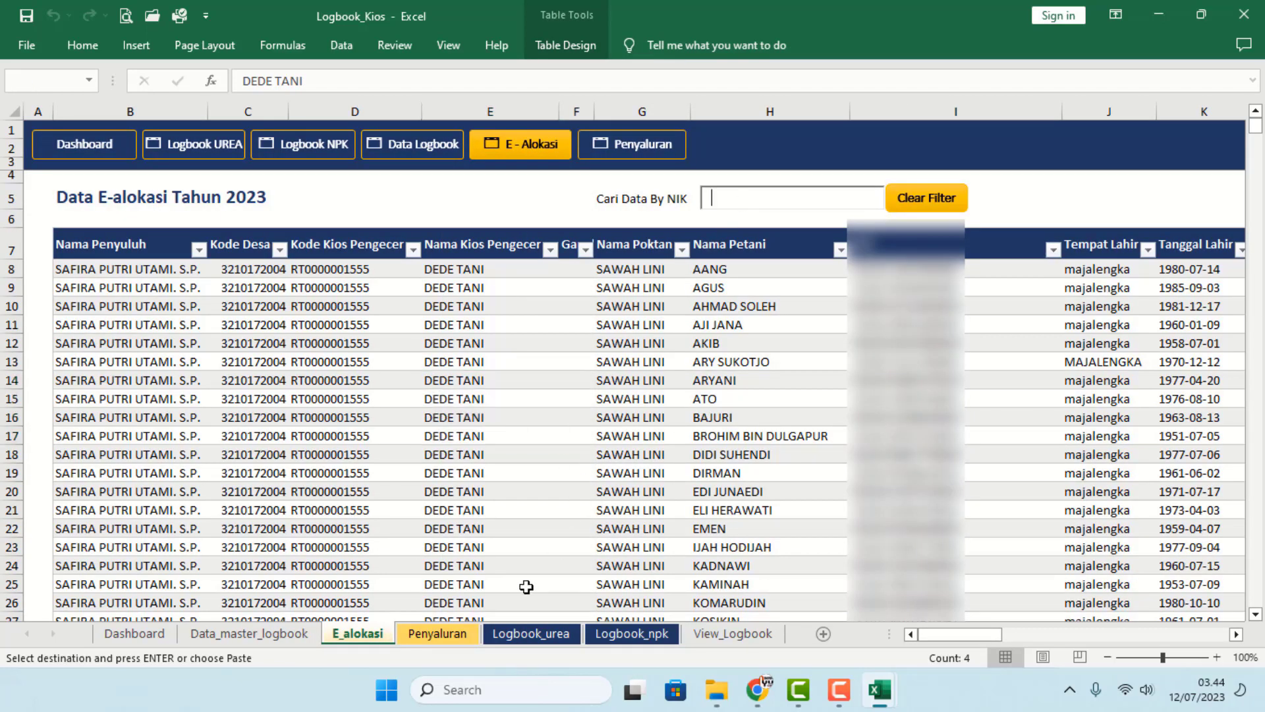
key("ctrl+v")
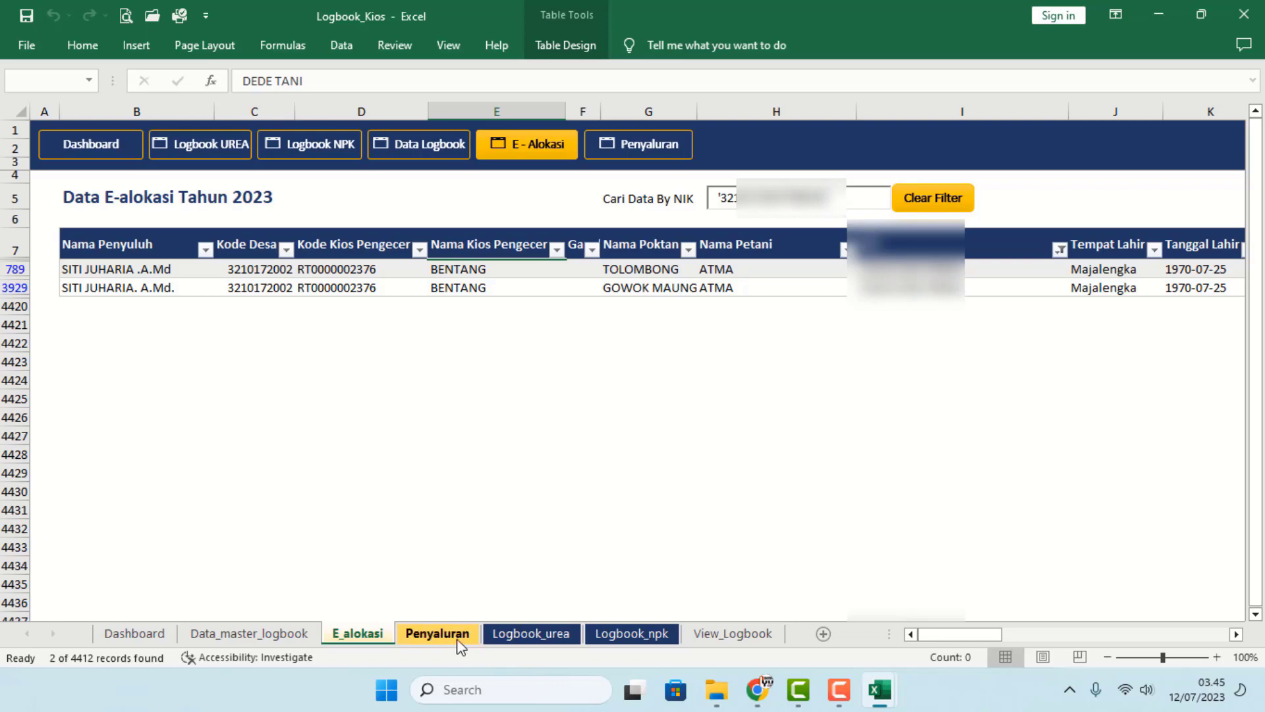
left_click(249, 633)
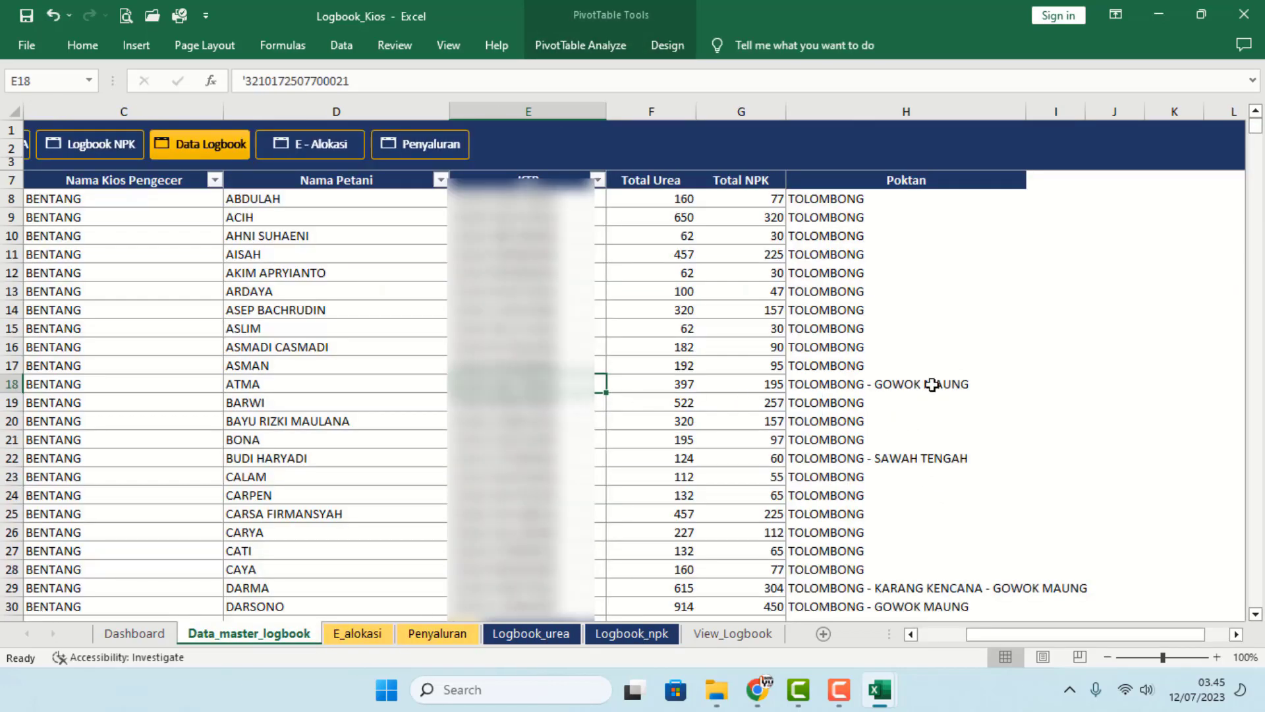
scroll(919, 419, "down", 1)
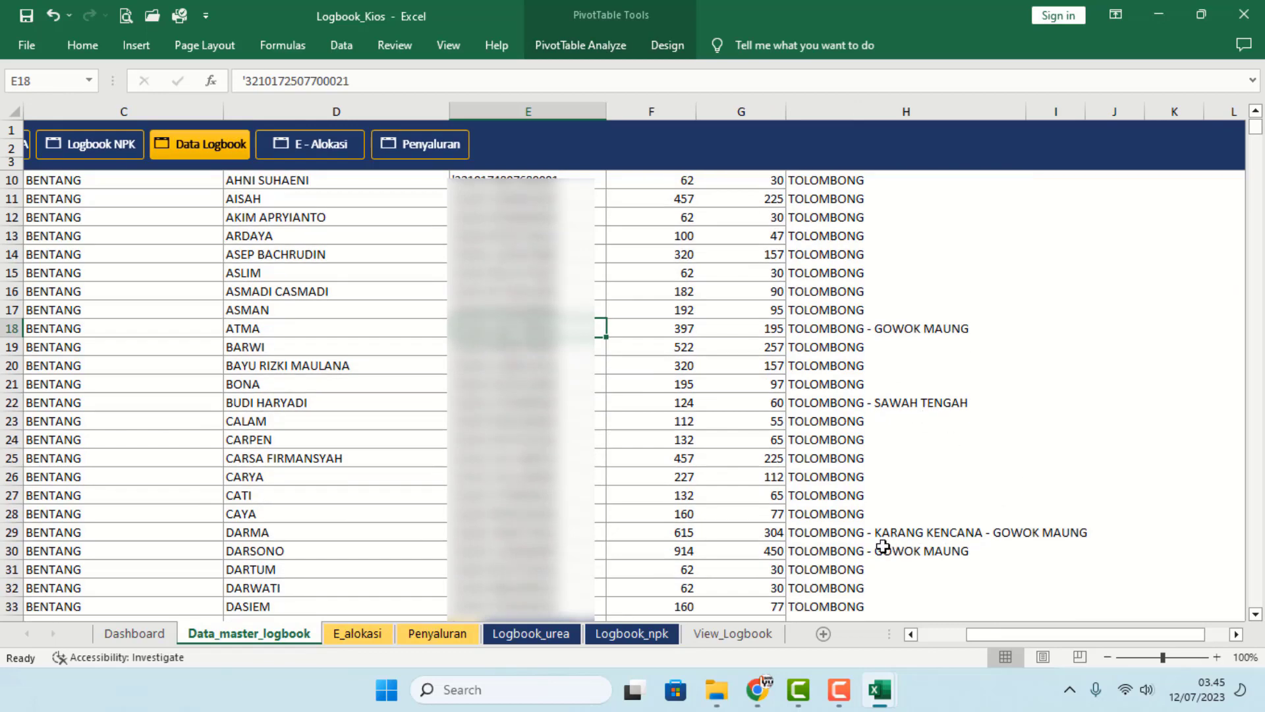
left_click(511, 478)
key("ctrl+Down")
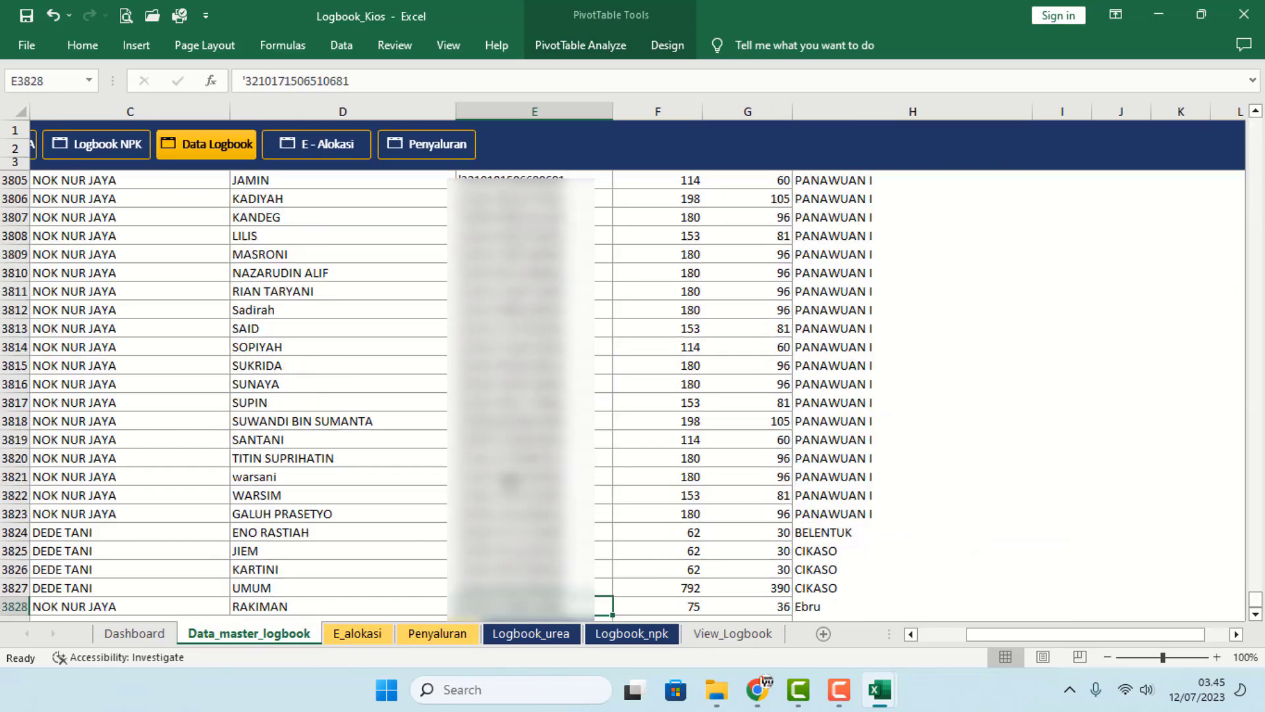
scroll(549, 481, "up", 1)
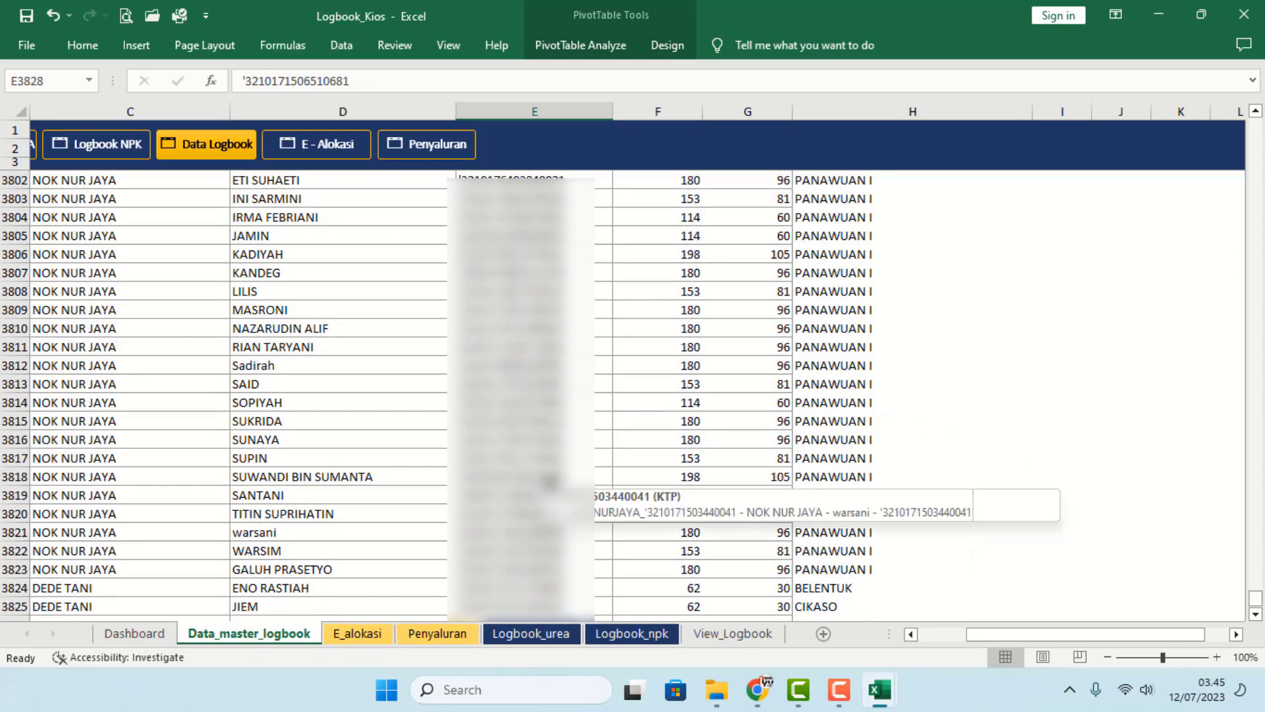
scroll(658, 519, "down", 2)
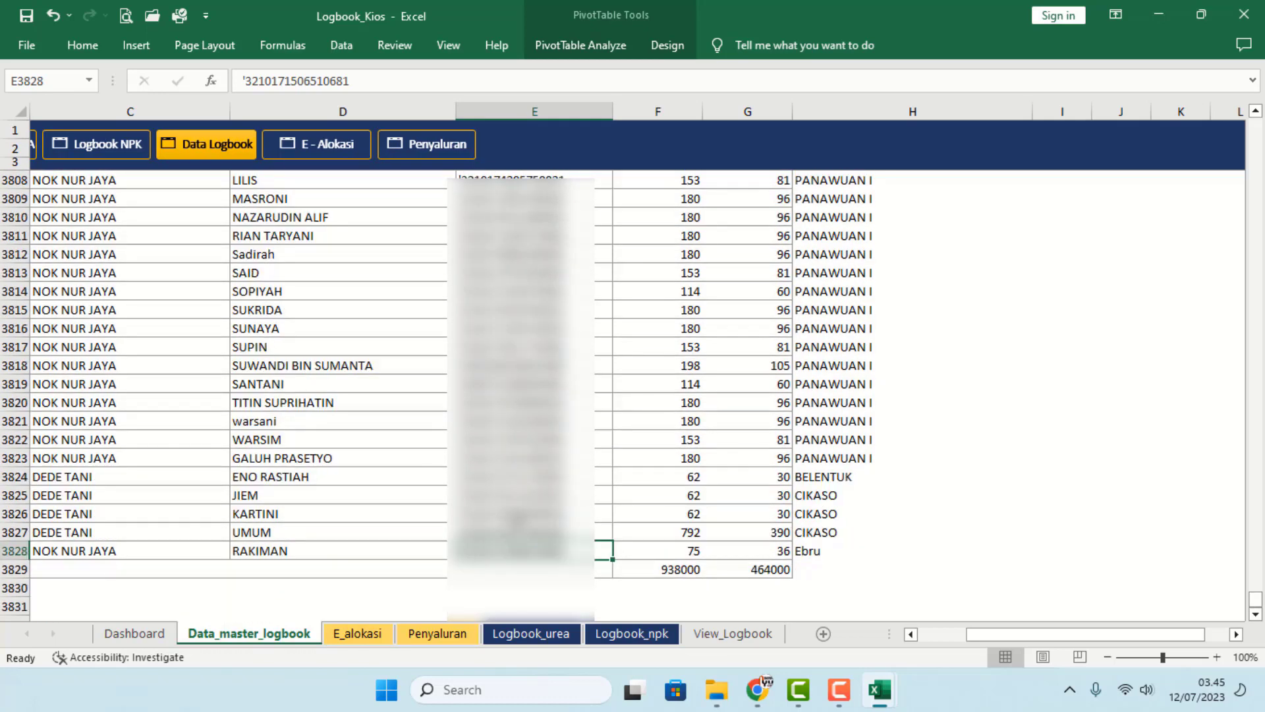
scroll(576, 425, "up", 16)
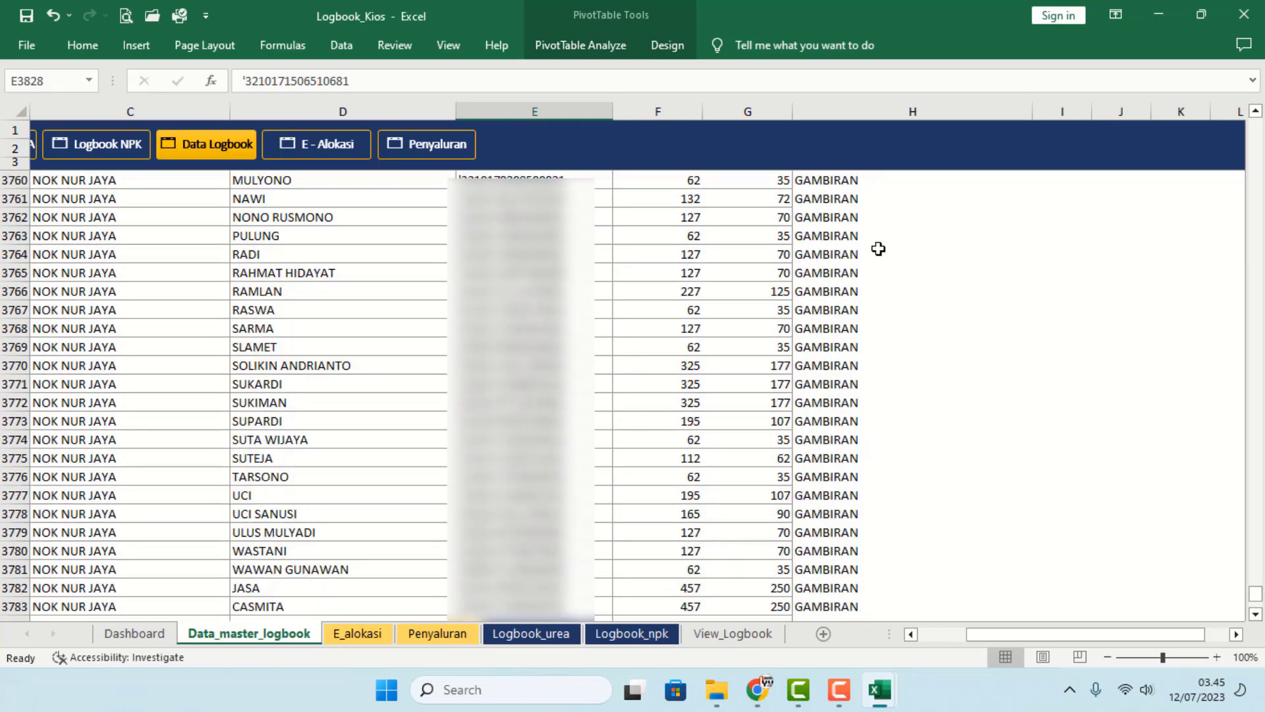
left_click(504, 272)
key("ctrl+c")
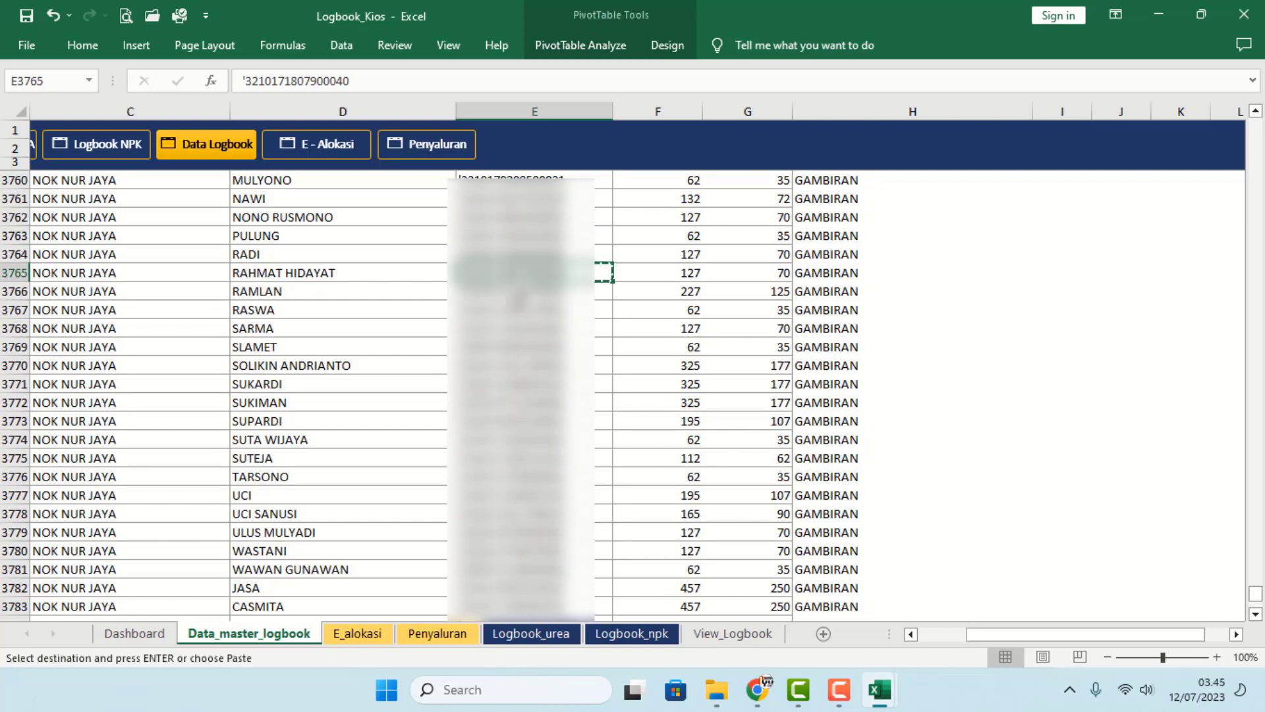
left_click(361, 633)
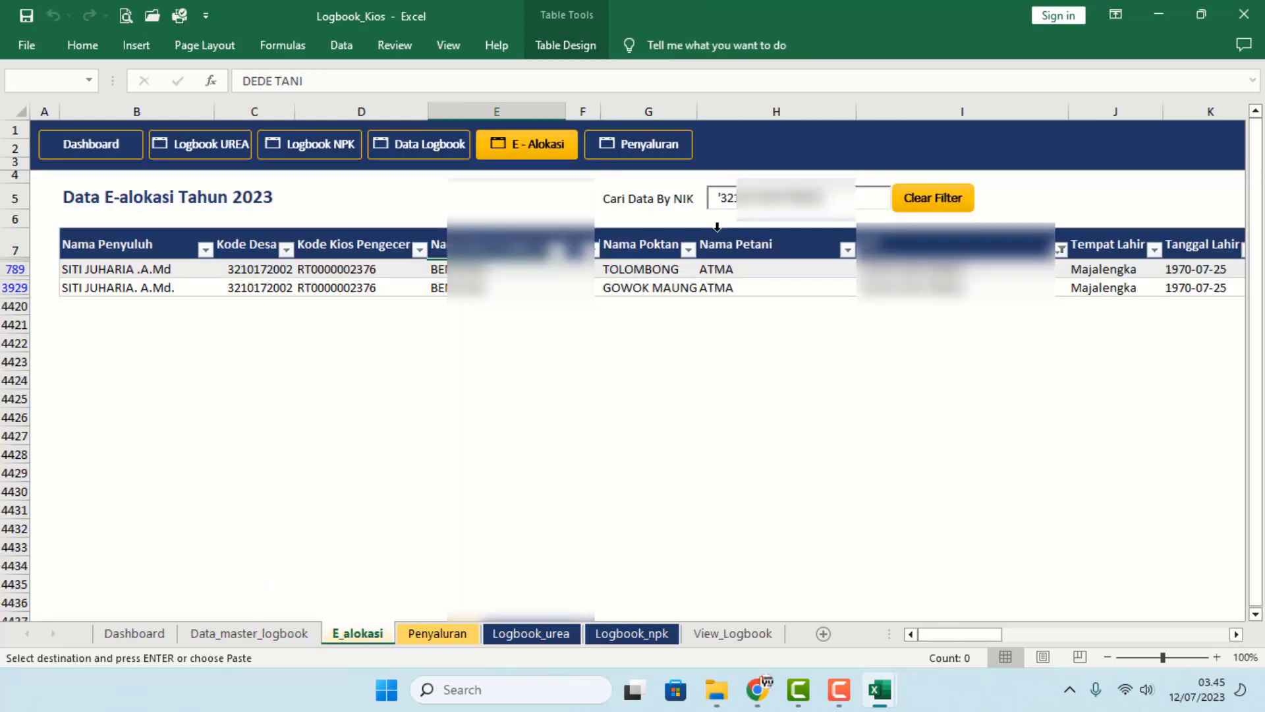
left_click(699, 191)
key("ctrl+v")
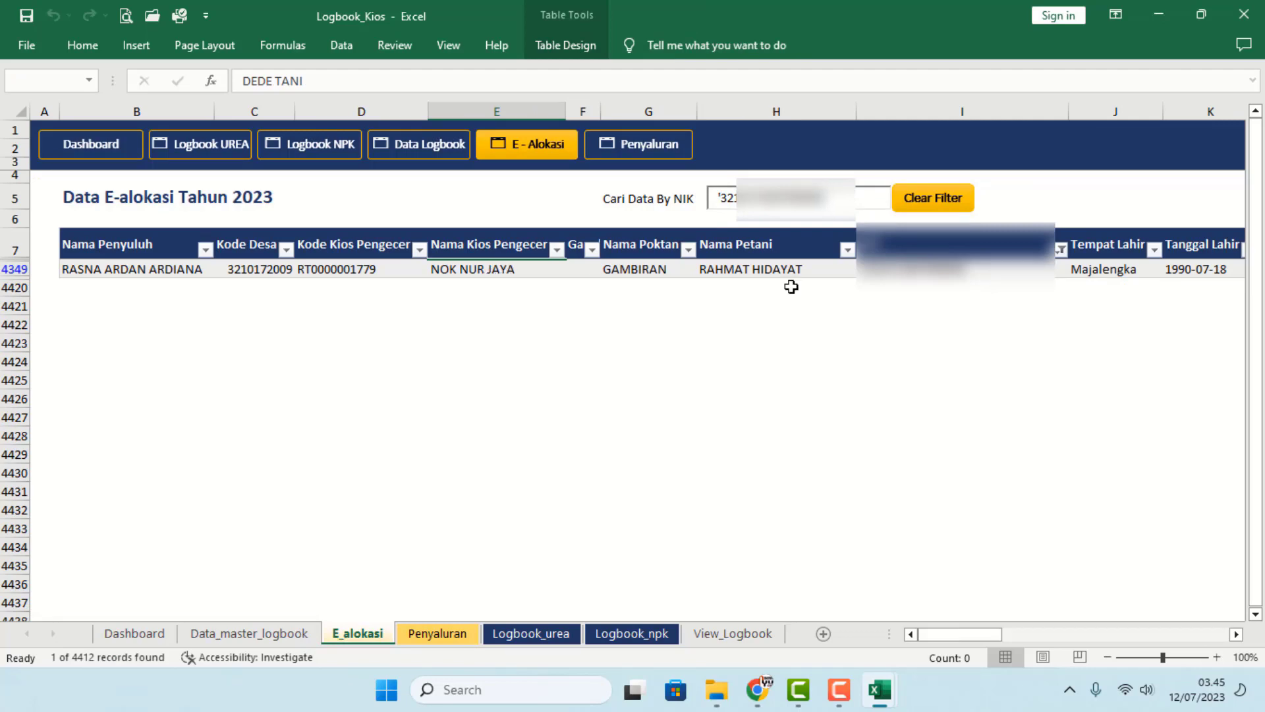
key("alt+Tab")
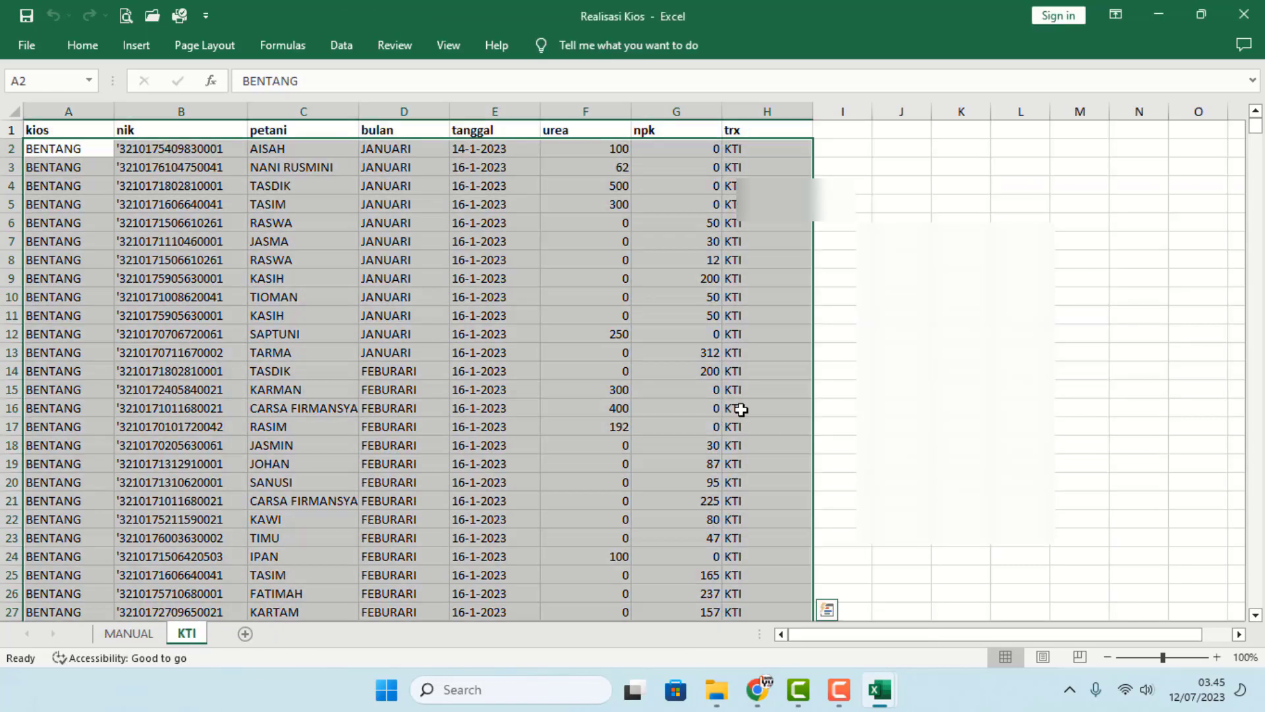
key("alt+Tab")
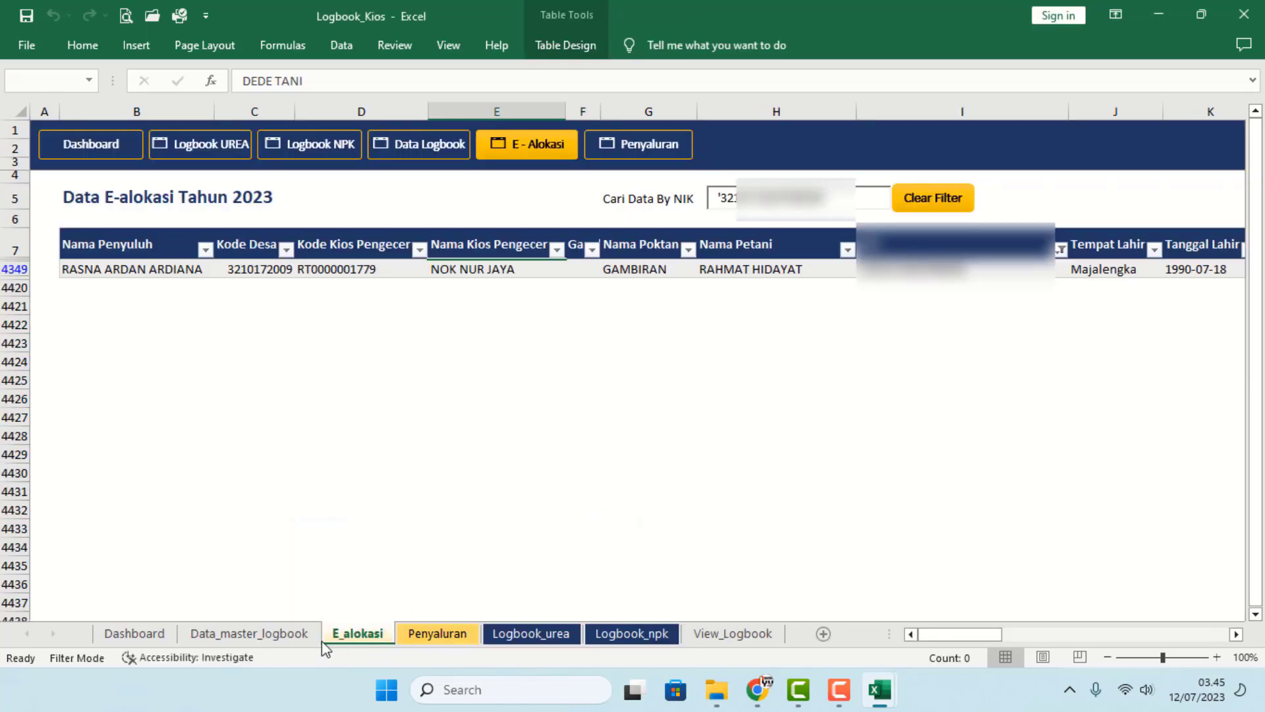
- Return to Data_master_logbook and look over the Logbook_urea and Logbook_npk sheets
left_click(304, 636)
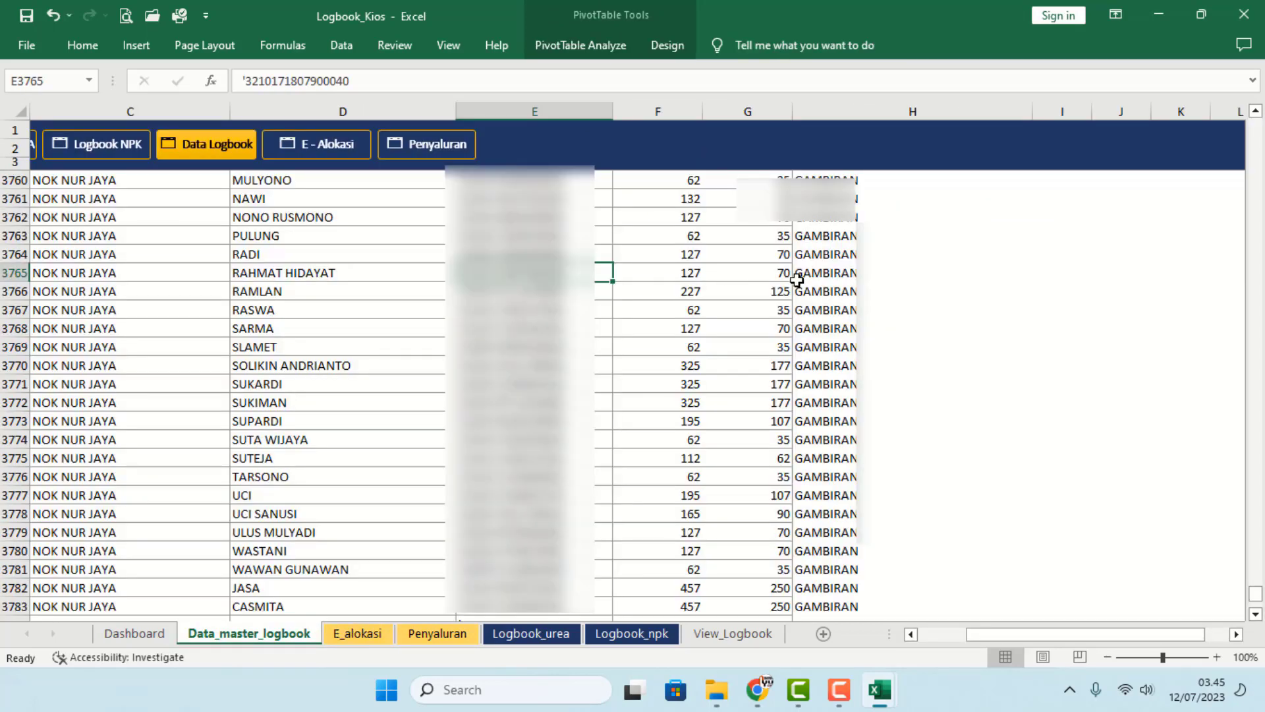
left_click(271, 274)
left_click(356, 633)
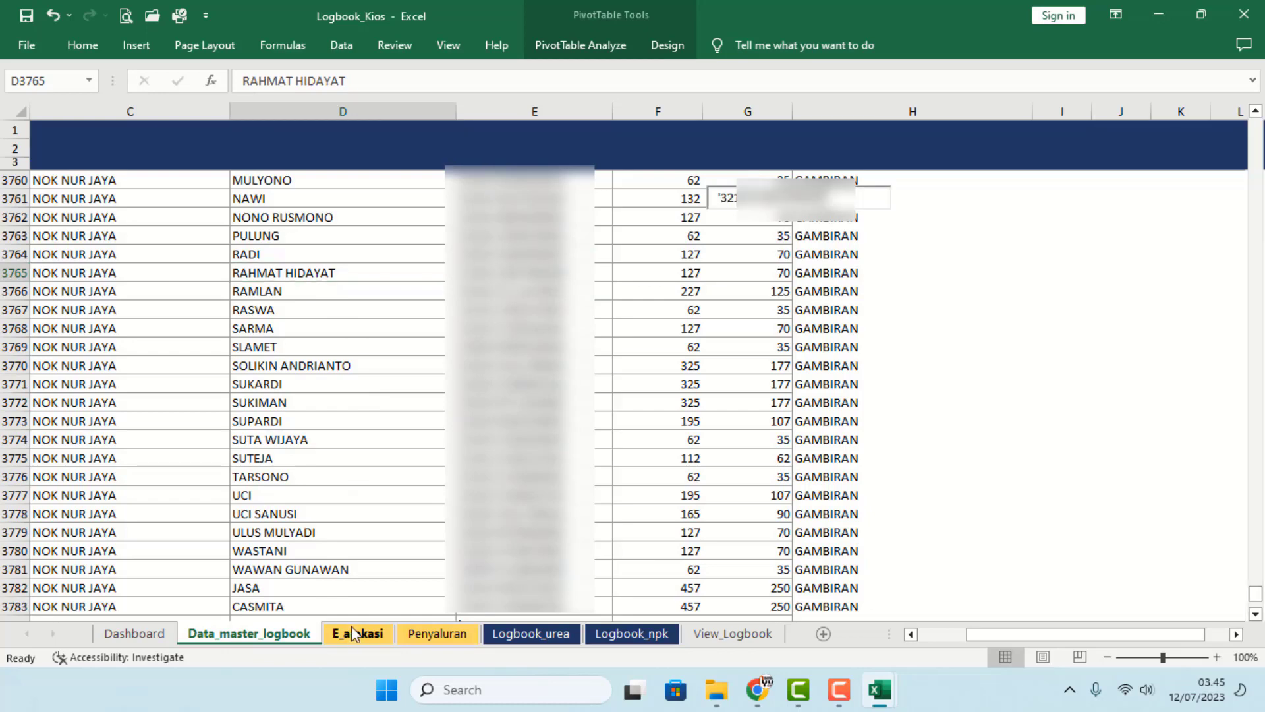
left_click(310, 633)
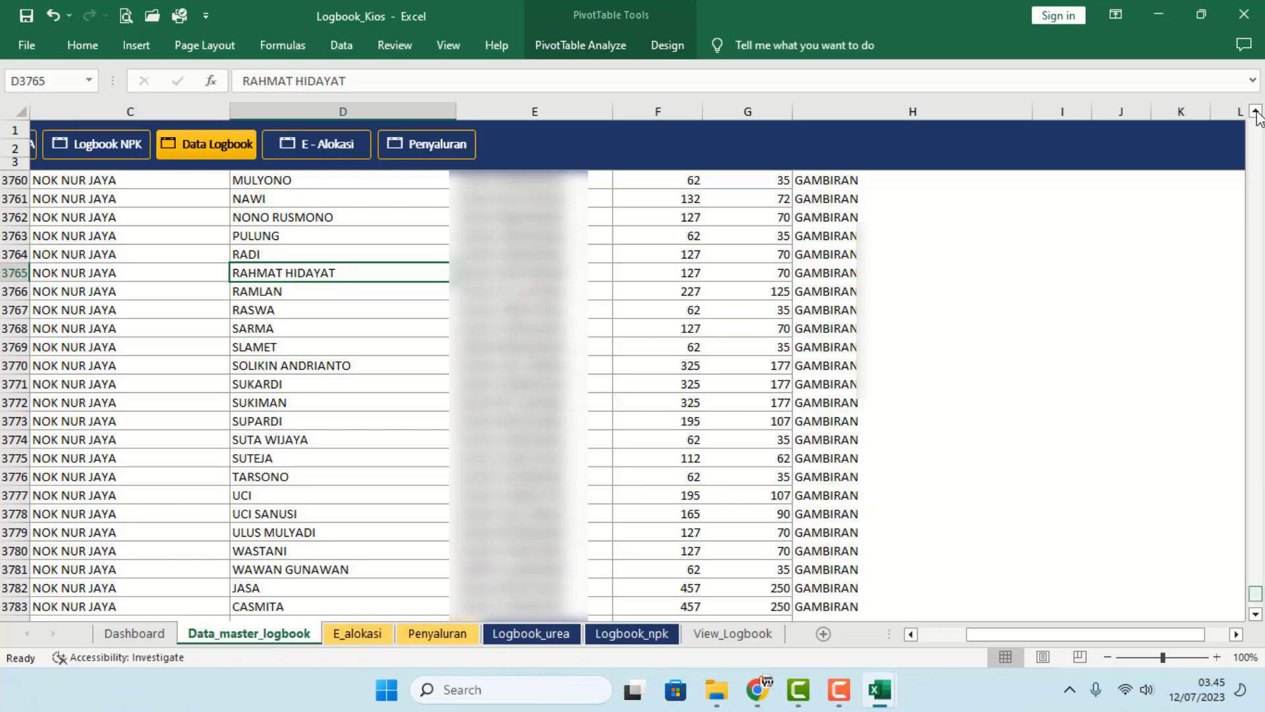
left_click_drag(1257, 114, 1250, 86)
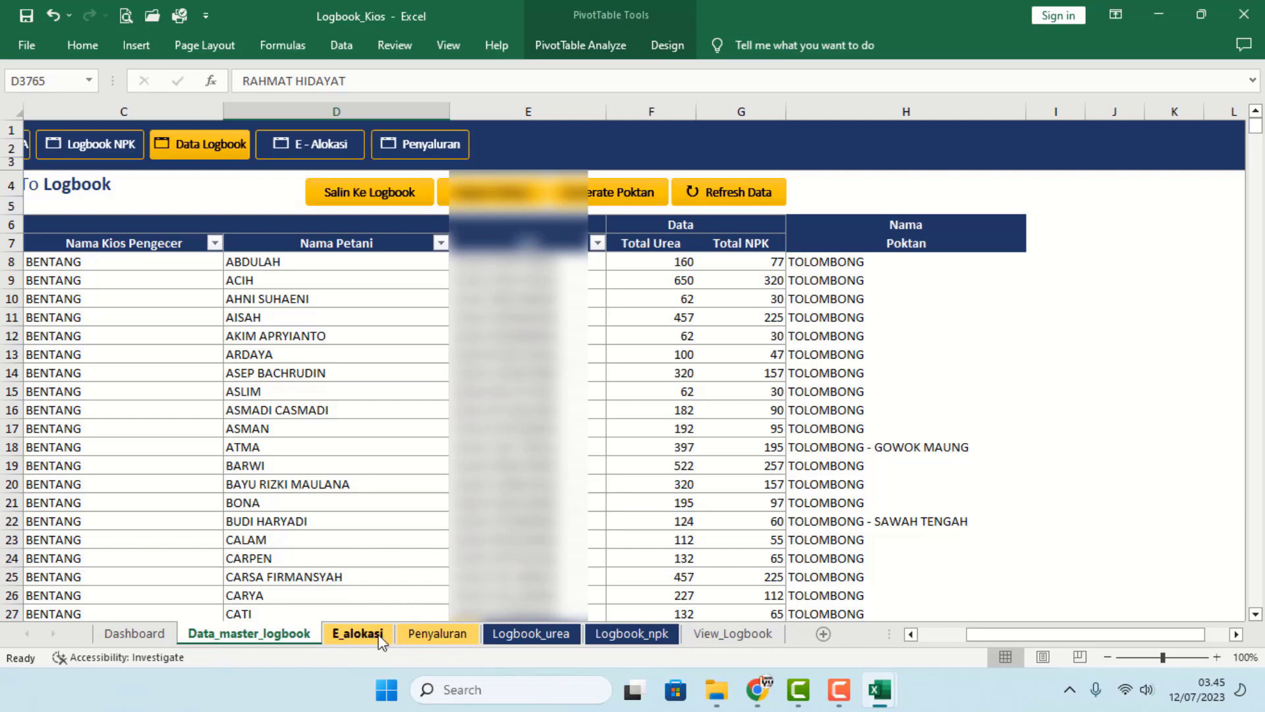
left_click_drag(1015, 634, 842, 659)
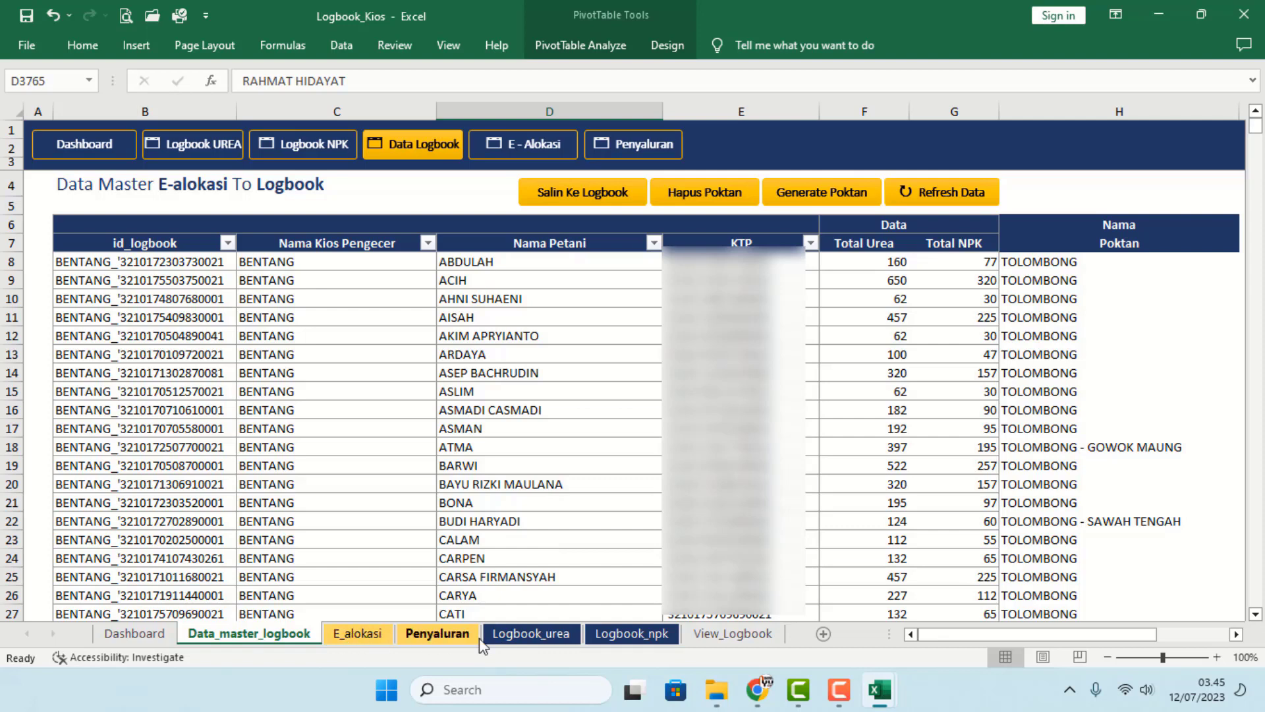
left_click(518, 644)
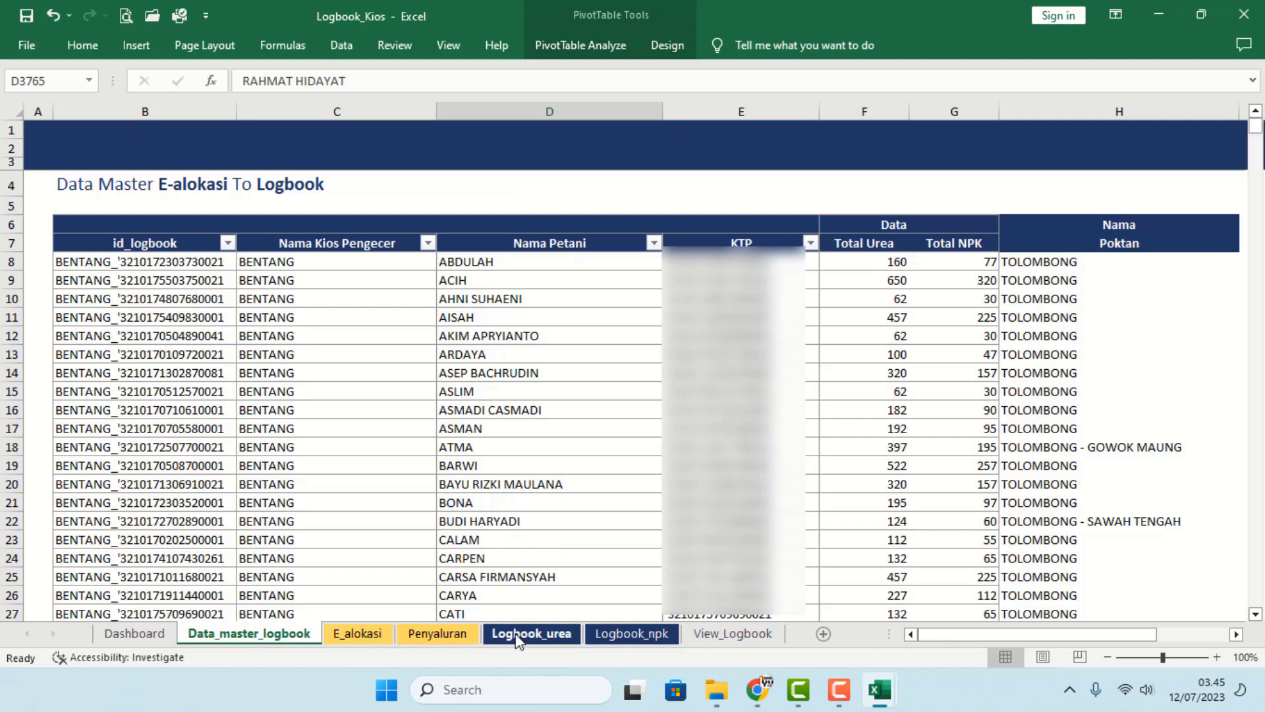
left_click(611, 634)
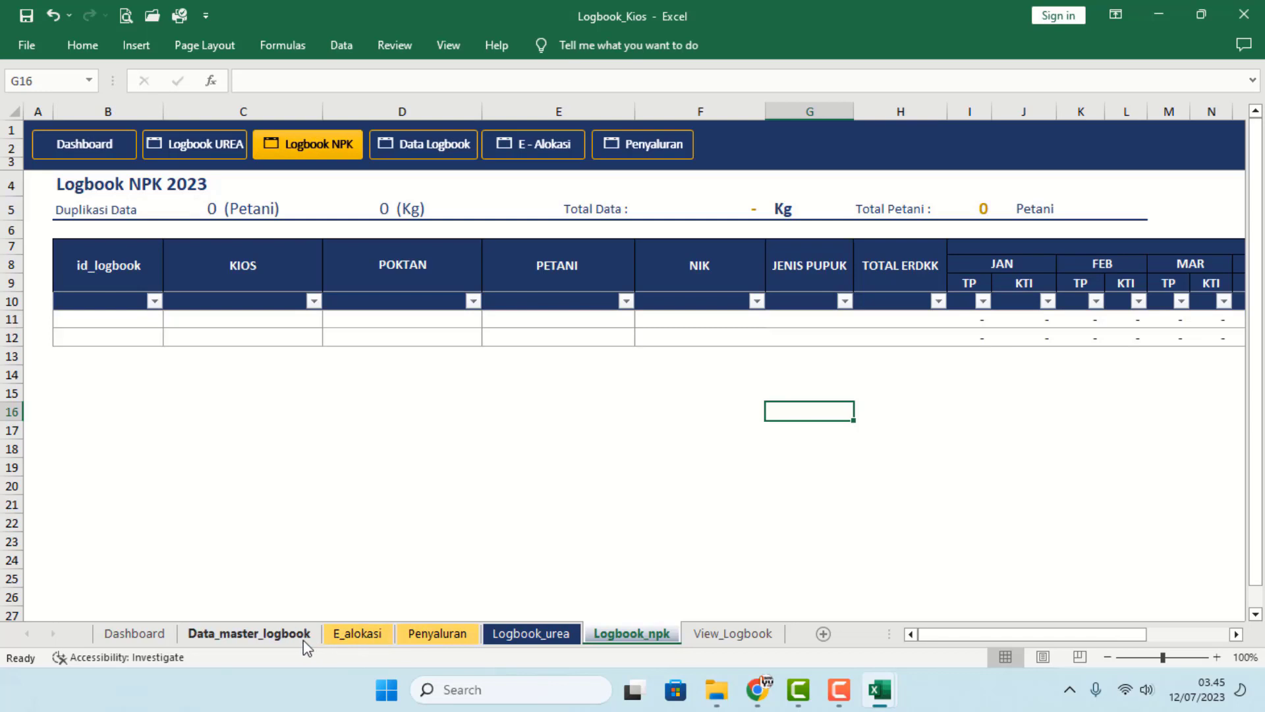
left_click(265, 637)
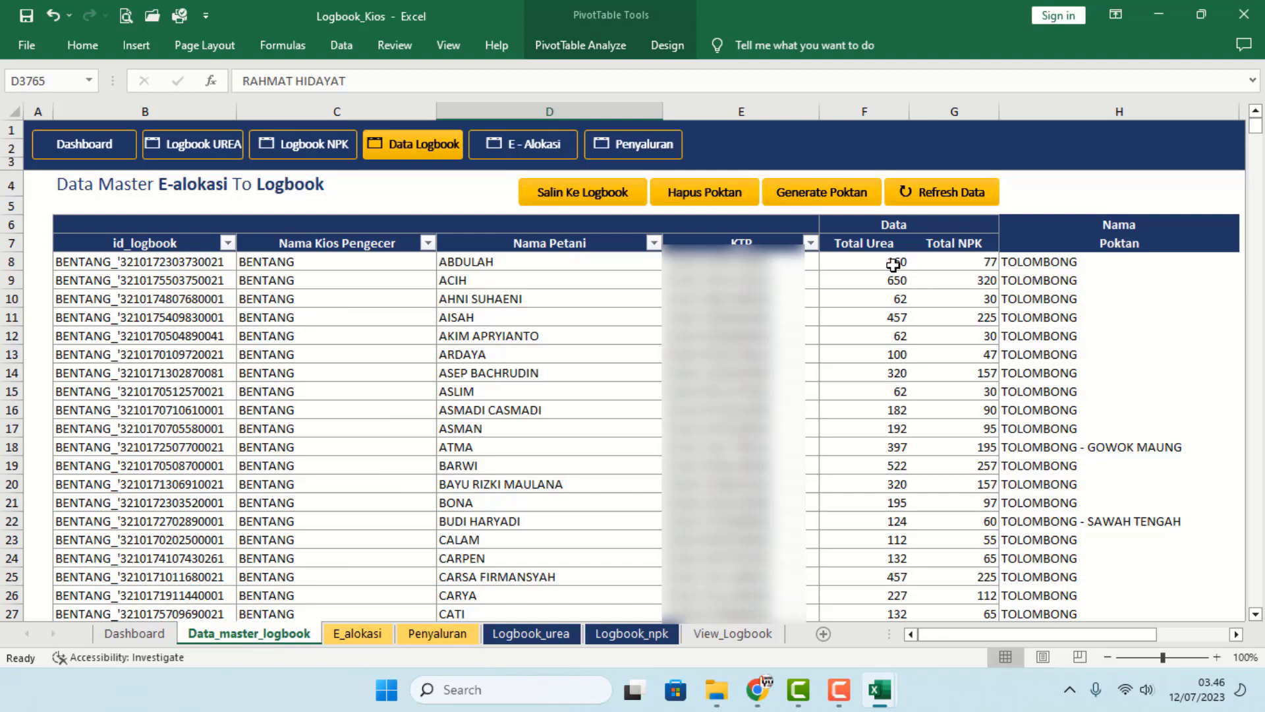
- Check the Total Urea and Total NPK values, then run Salin Ke Logbook
left_click_drag(889, 261, 899, 300)
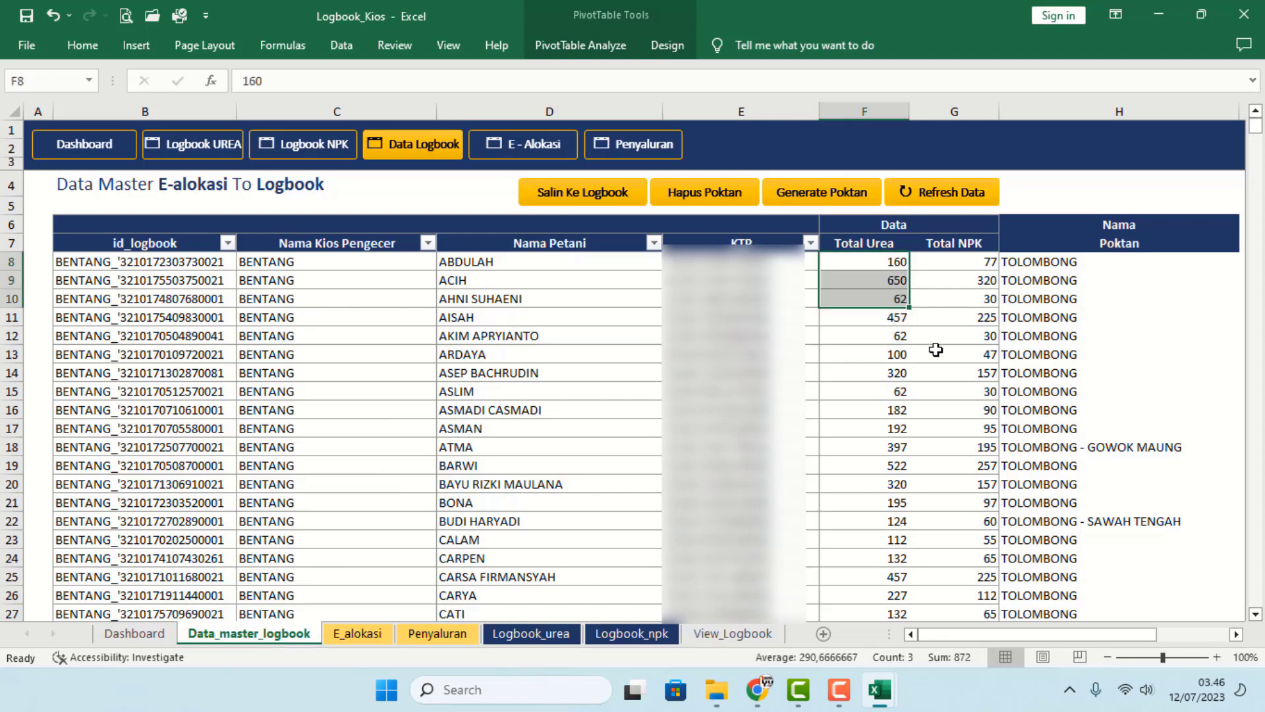
left_click(974, 296)
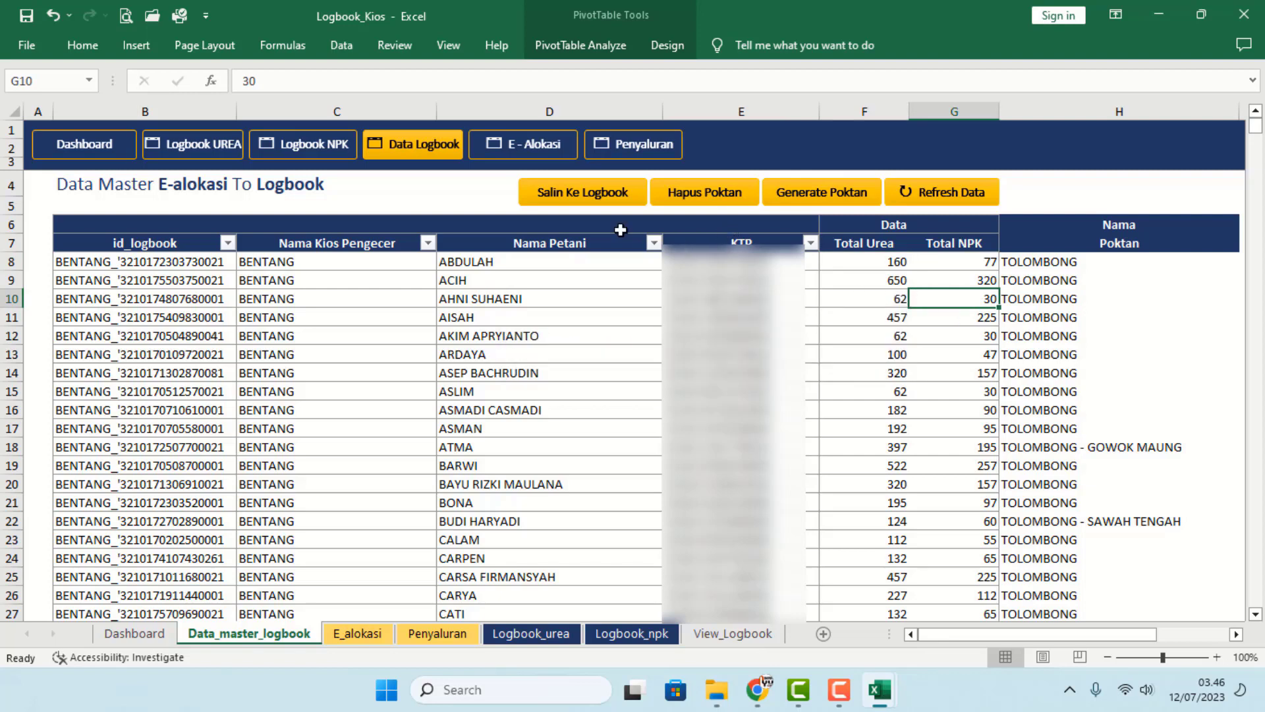
left_click(572, 192)
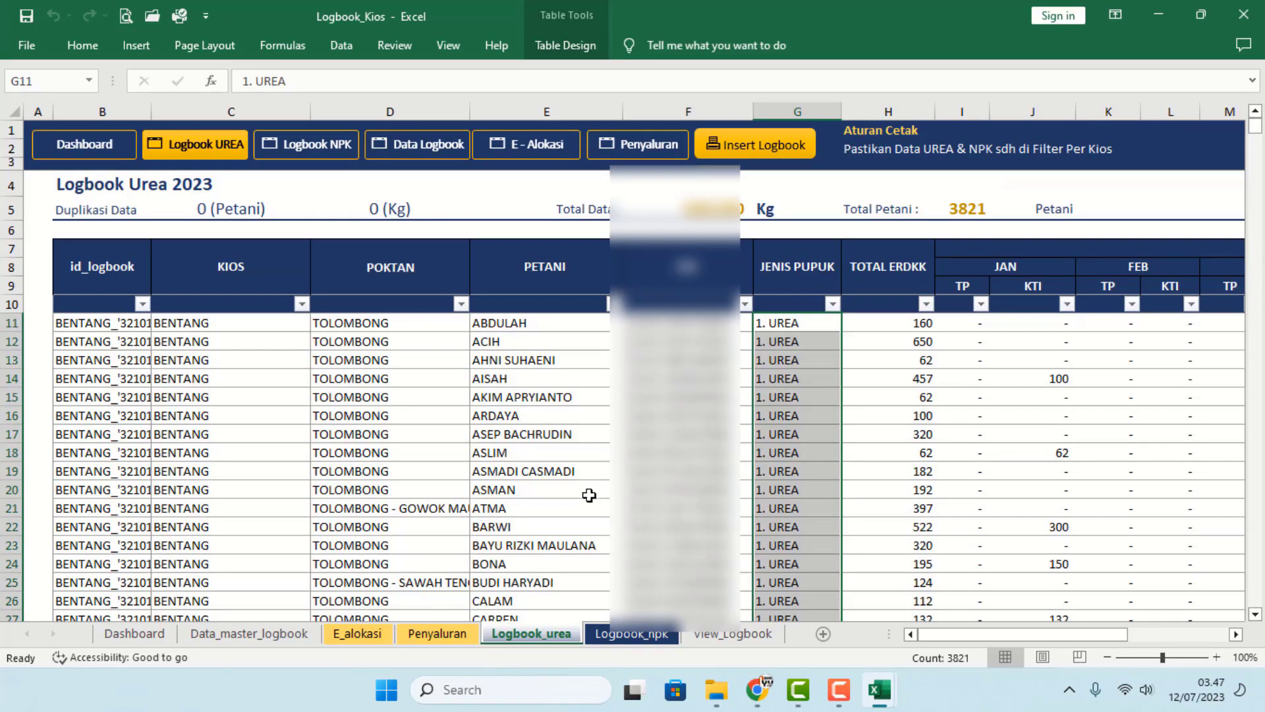
- Verify the farmer names copied into the Logbook_urea and Logbook_npk sheets
left_click(576, 455)
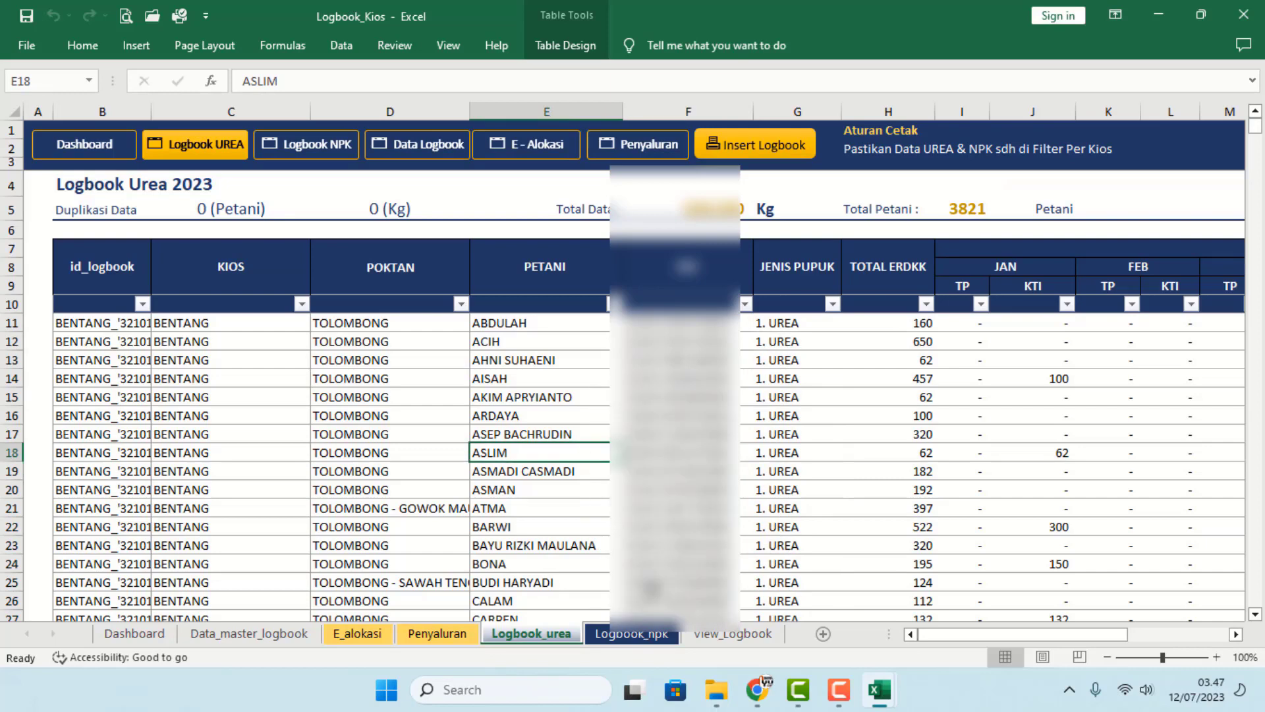
left_click(637, 635)
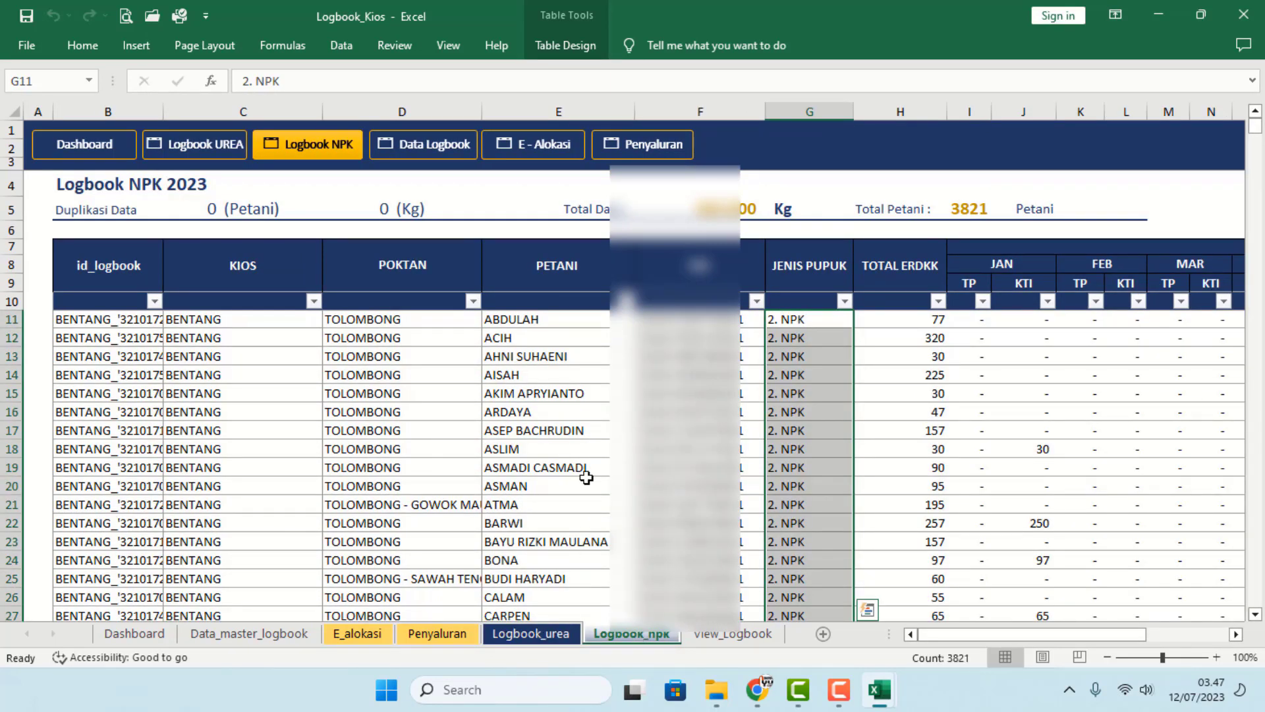
left_click(552, 436)
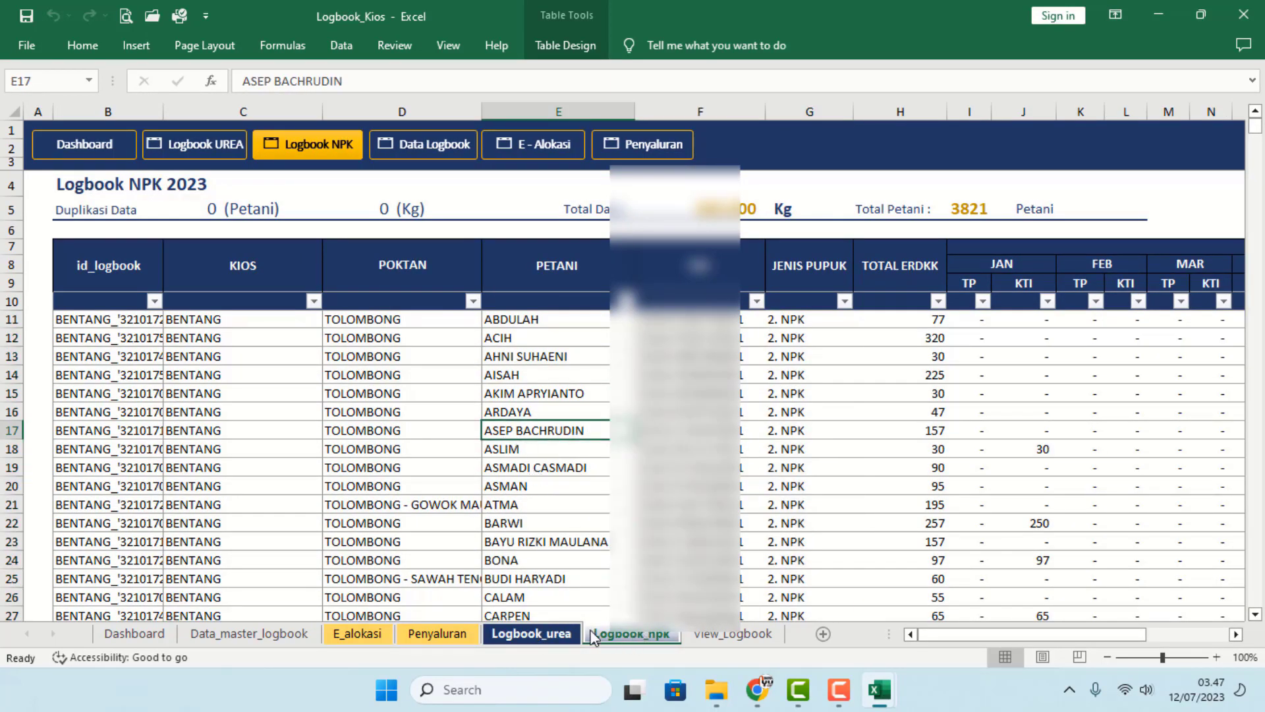
left_click(547, 636)
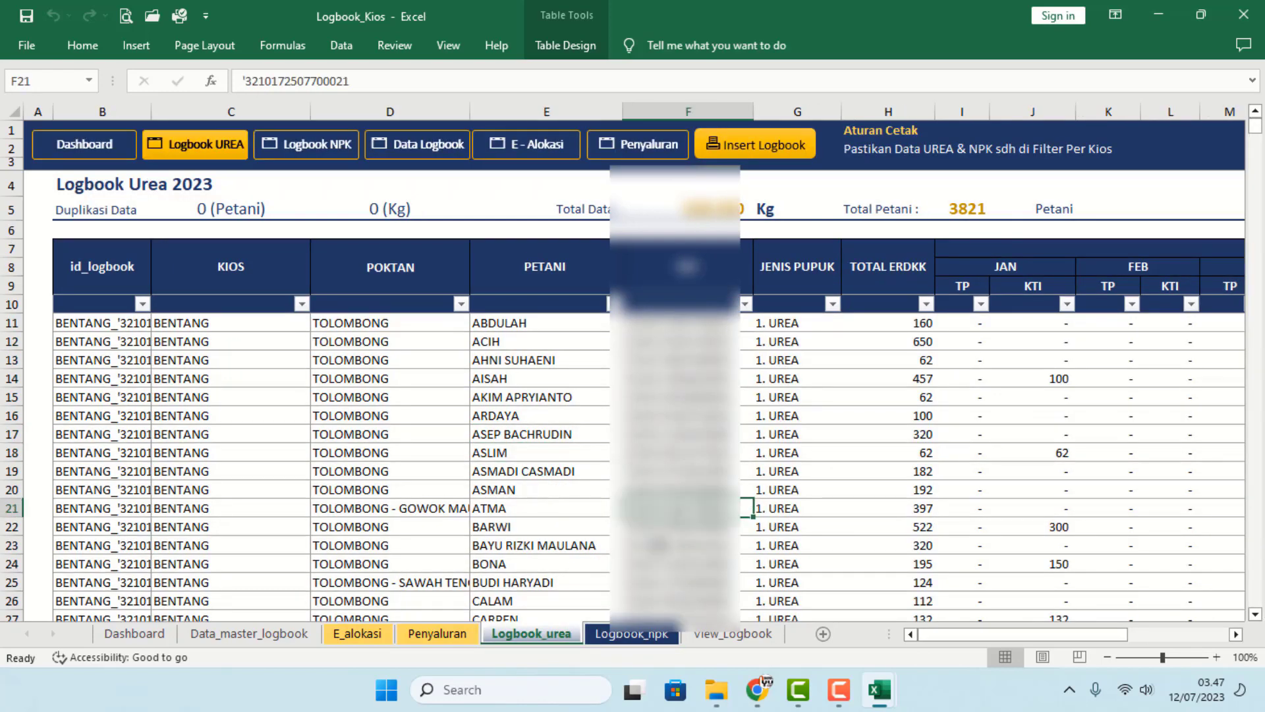
left_click(632, 635)
left_click(530, 634)
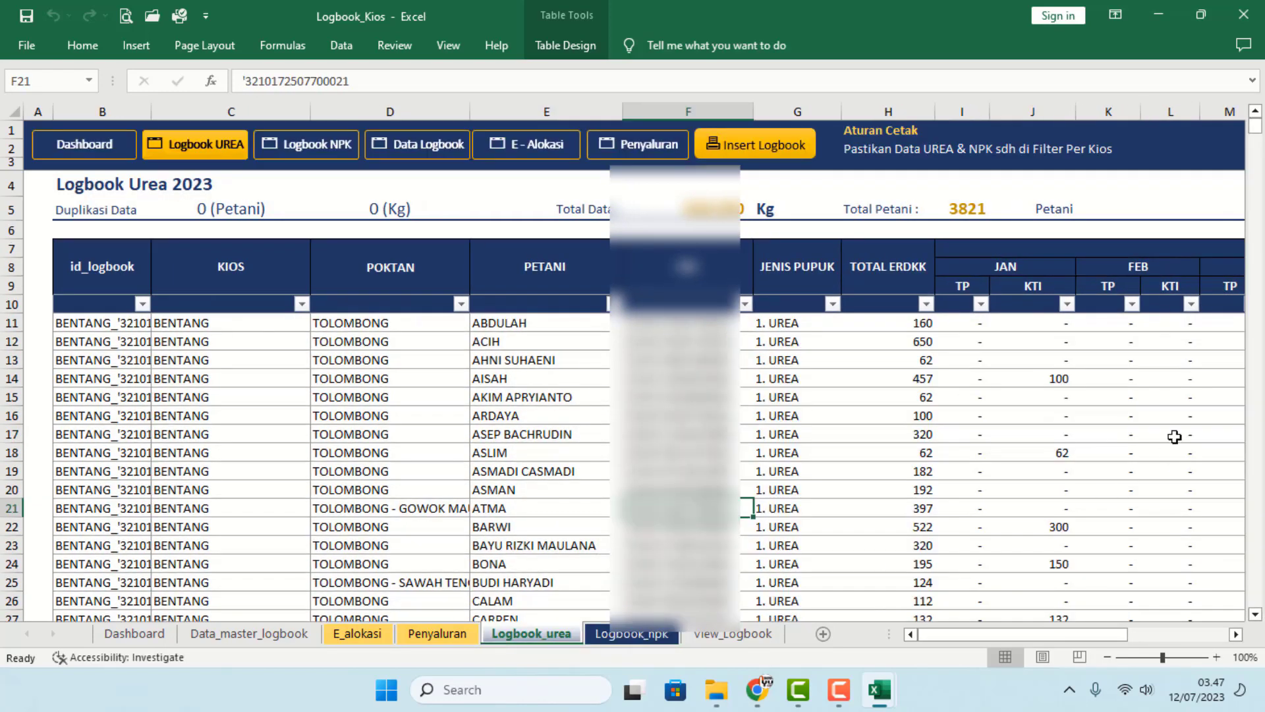
- Review Logbook_urea's January TP and KTI values down to the table end
left_click_drag(972, 325, 1022, 466)
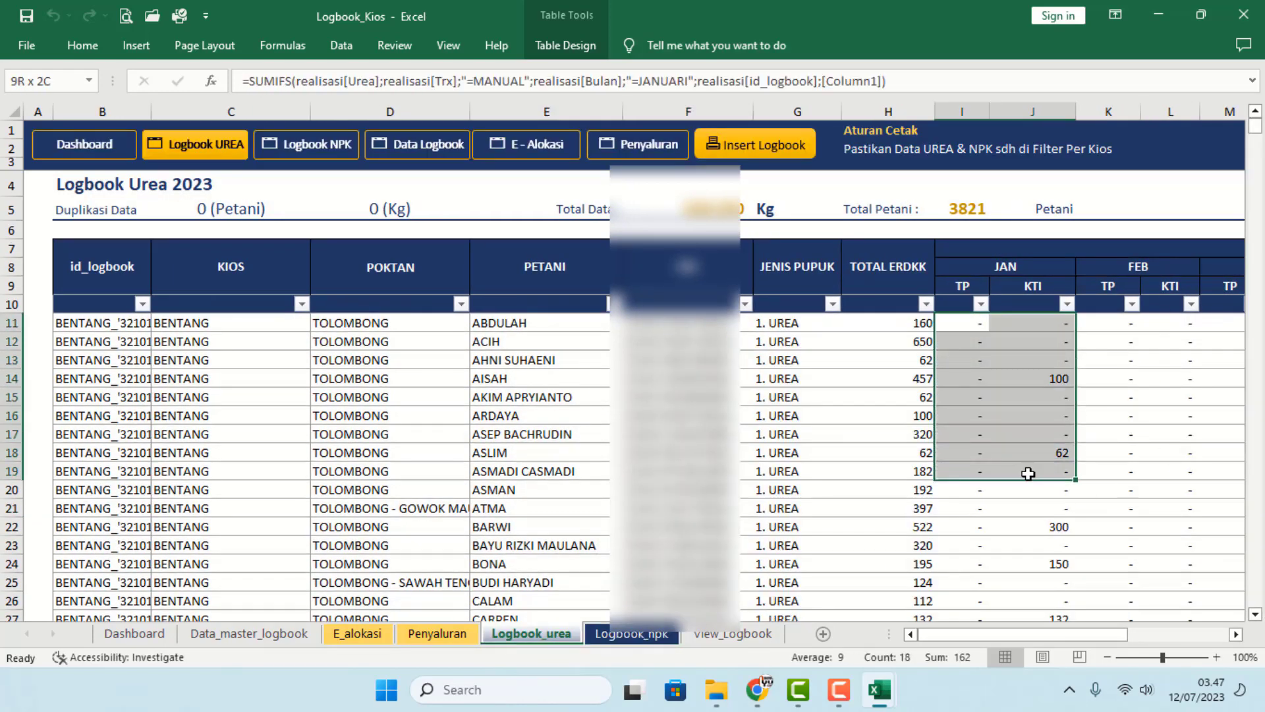
left_click(819, 449)
scroll(996, 494, "down", 3)
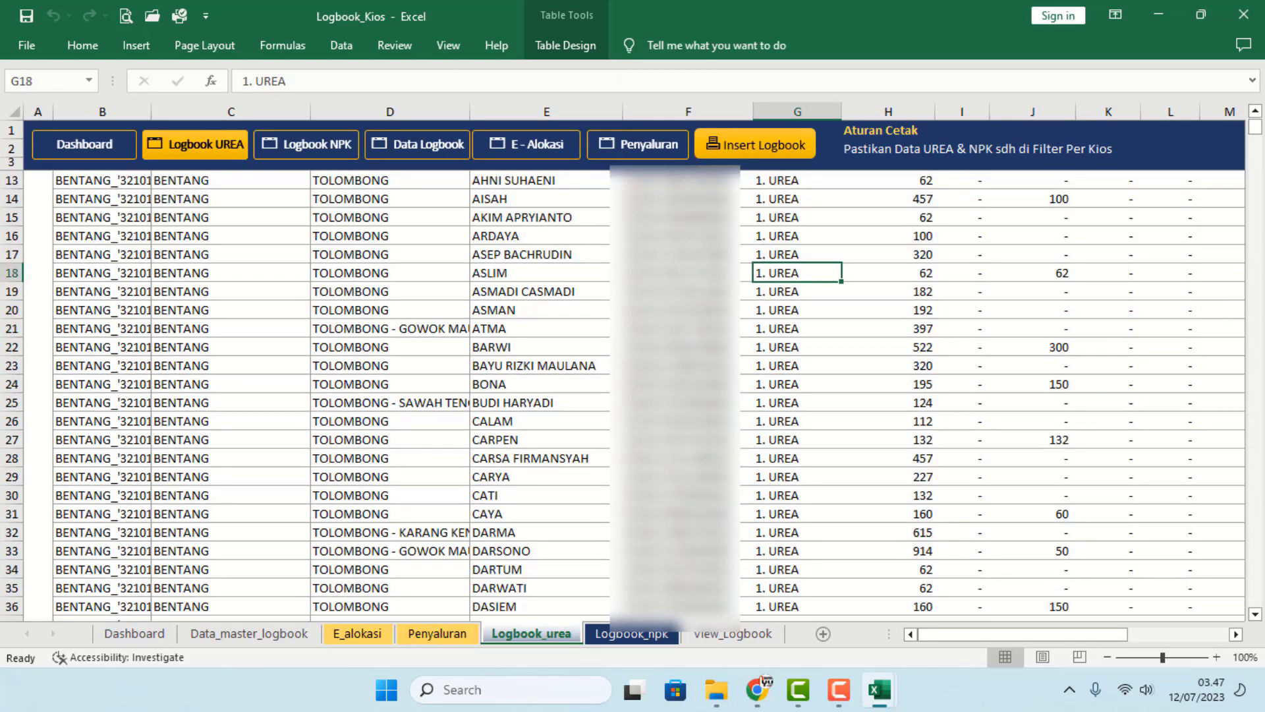
left_click_drag(1255, 133, 1252, 312)
left_click_drag(1245, 518, 1247, 605)
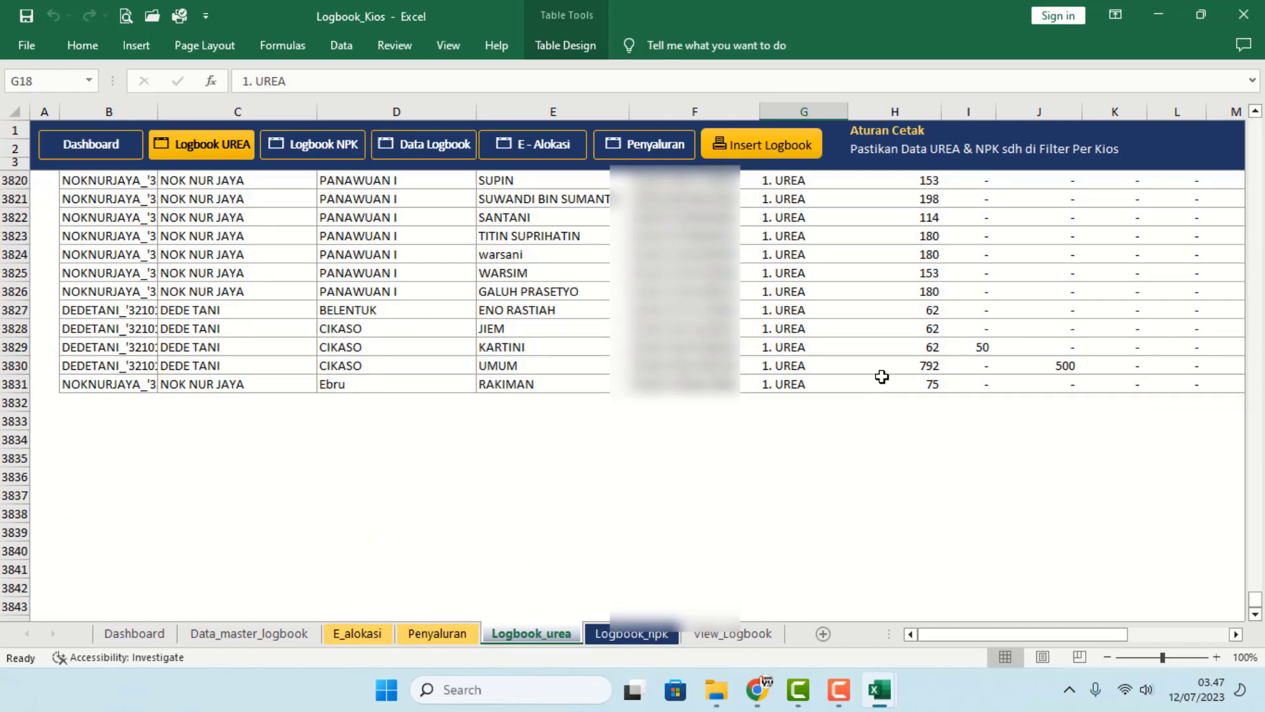
left_click(862, 415)
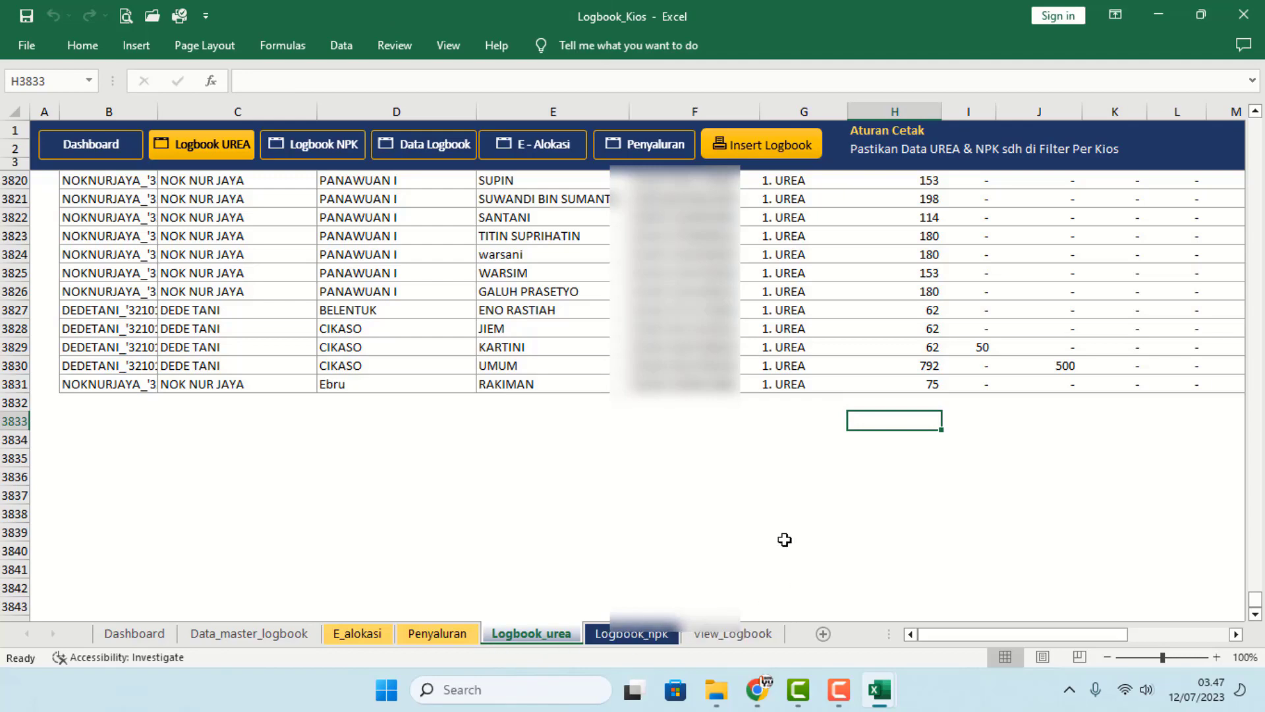
scroll(961, 405, "up", 3)
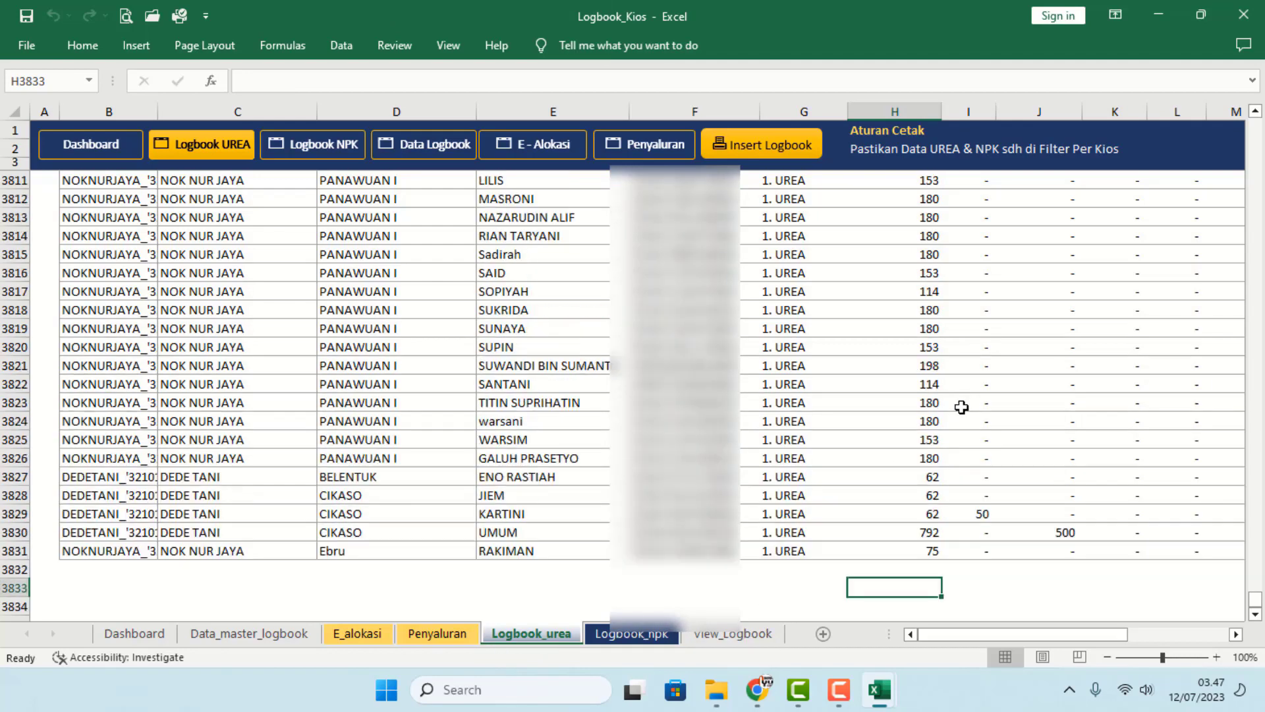
left_click_drag(1015, 634, 1085, 635)
- Inspect the June KTI formulas at the table end and in row 14
left_click(609, 448)
scroll(581, 421, "up", 4)
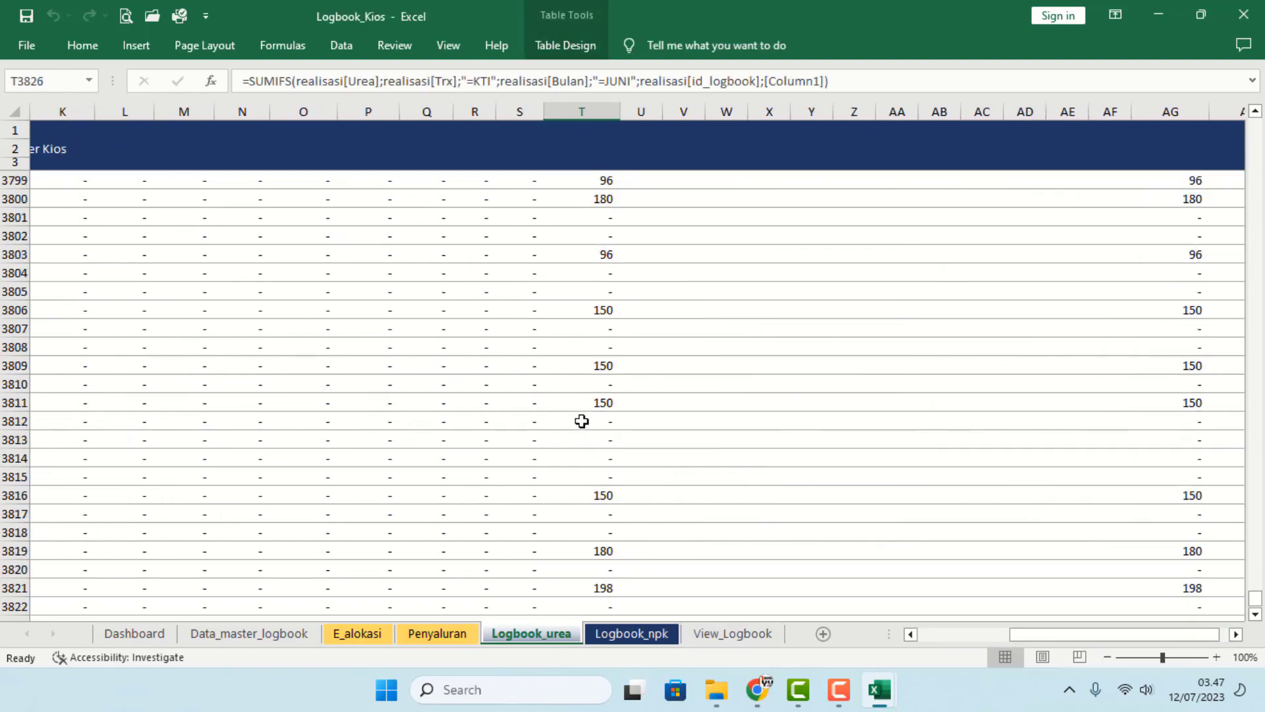
key("ctrl+Up")
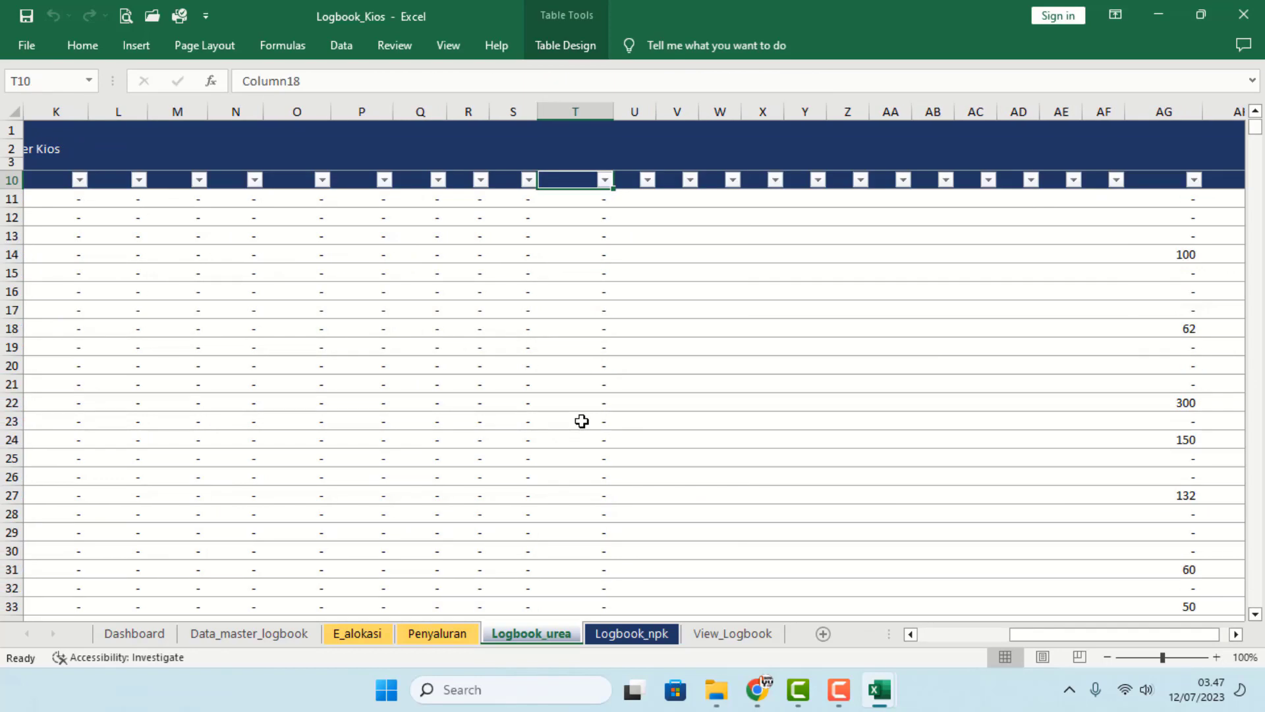
left_click(579, 386)
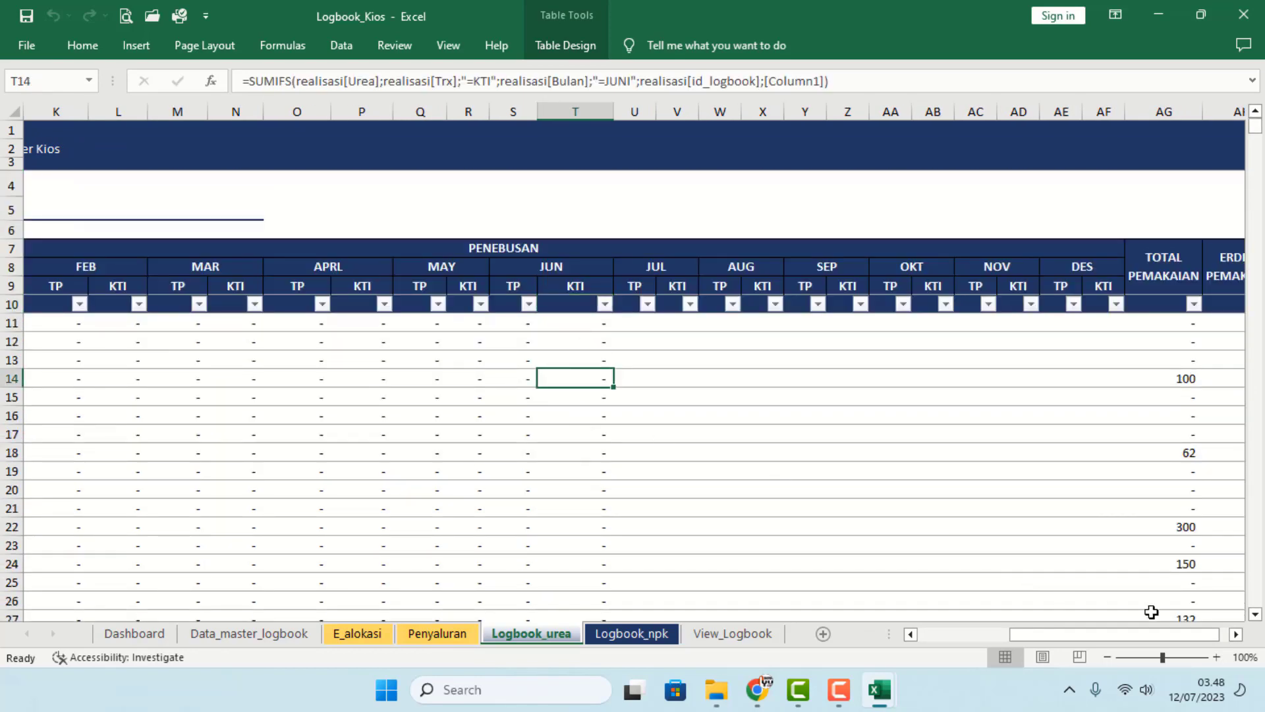
left_click_drag(1152, 636, 1058, 637)
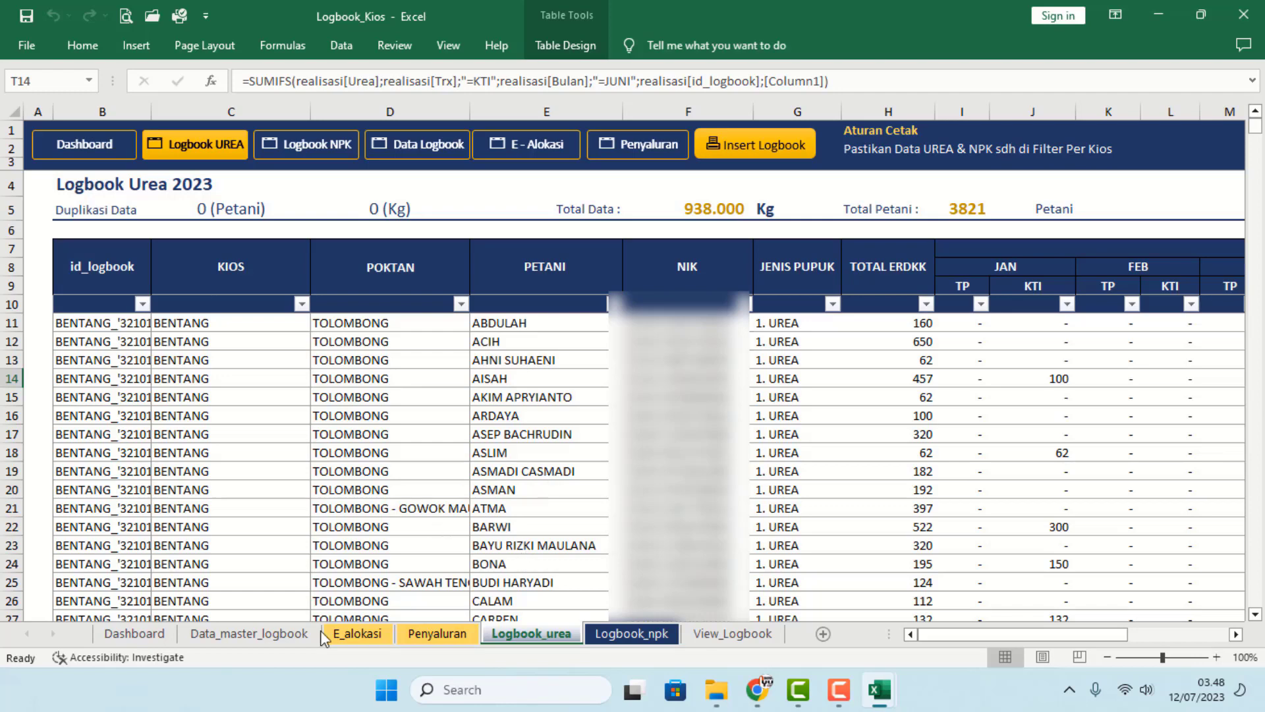
- Review the Penyaluran month entries and the Logbook_urea Duplikasi Data formulas in D5
left_click(425, 638)
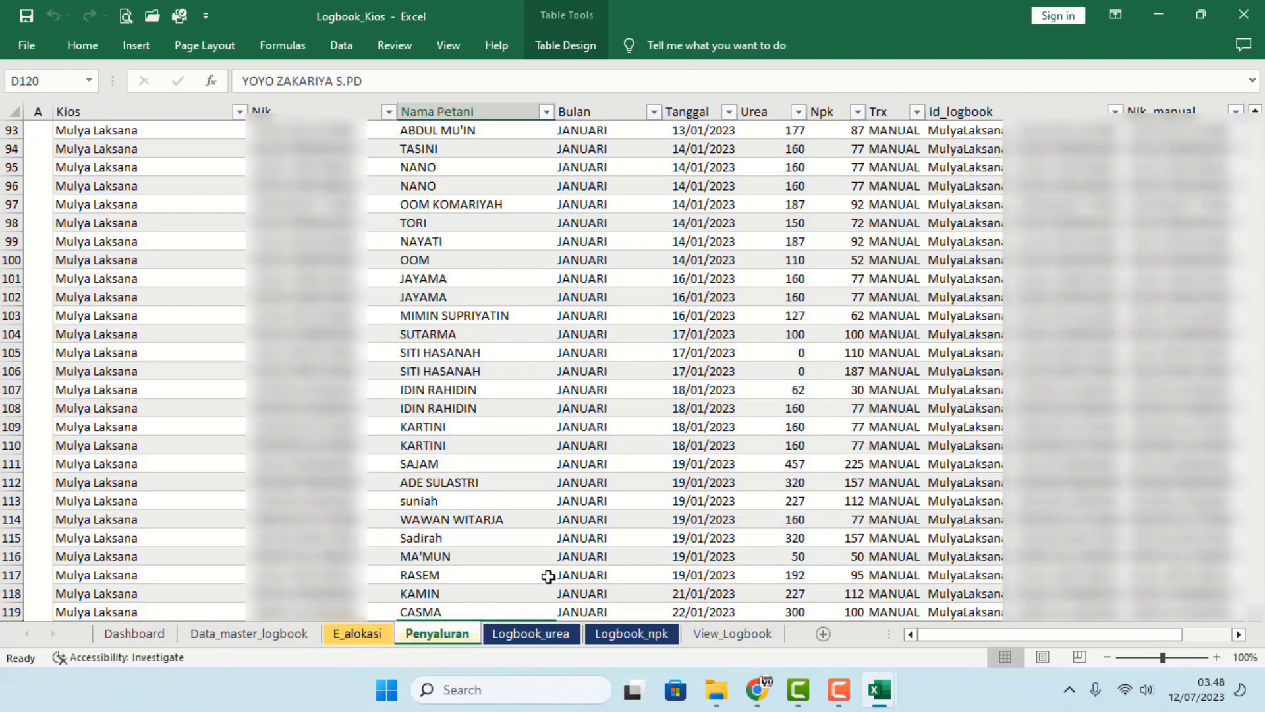
left_click(584, 516)
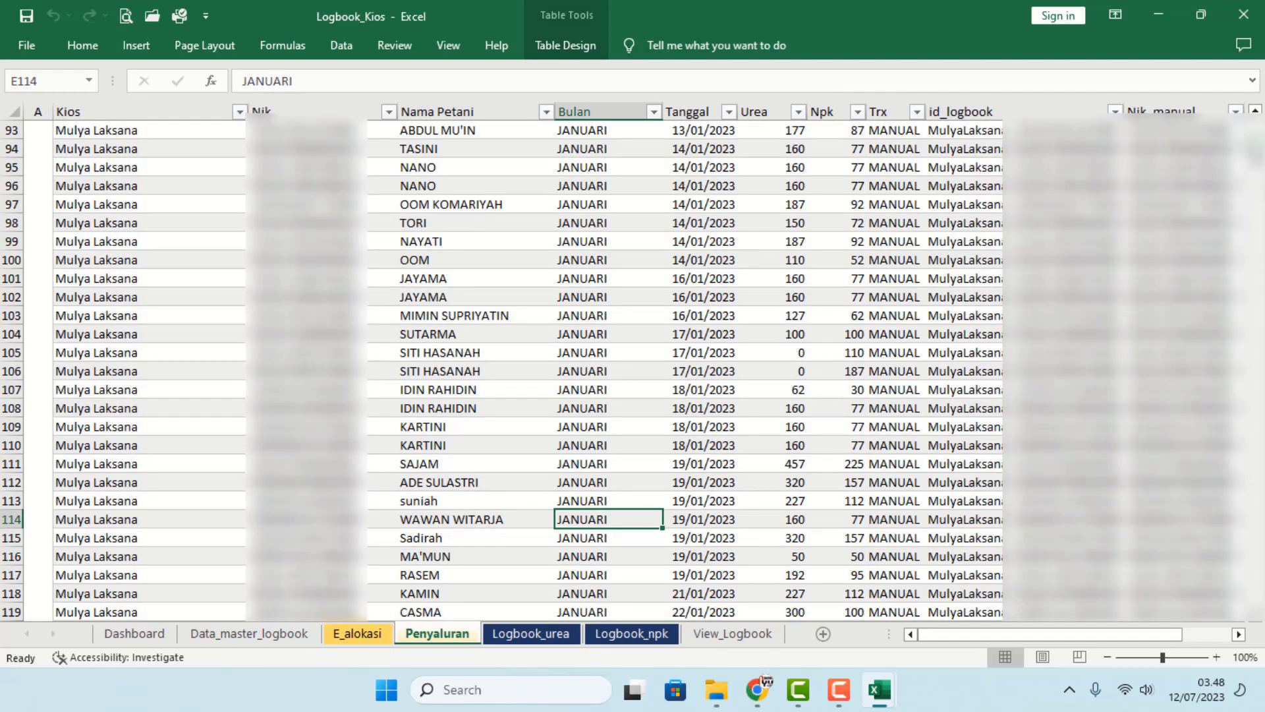
scroll(632, 369, "down", 20)
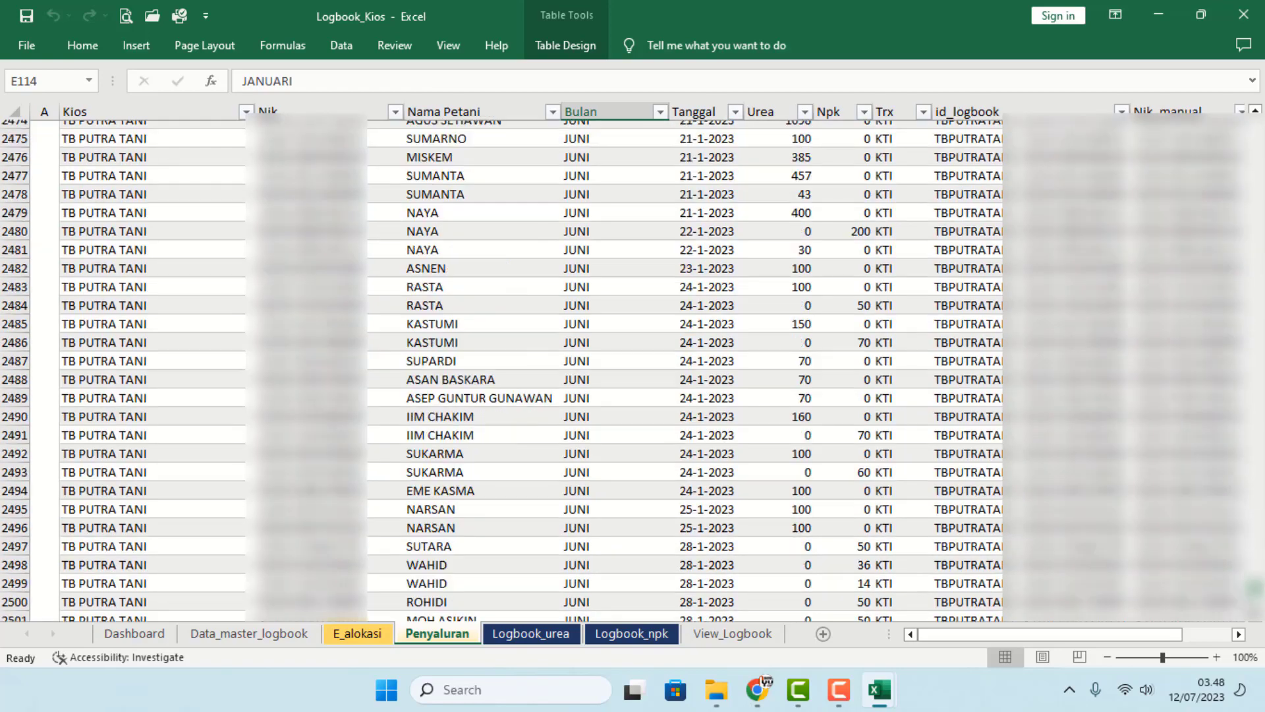
scroll(633, 369, "down", 20)
left_click(527, 633)
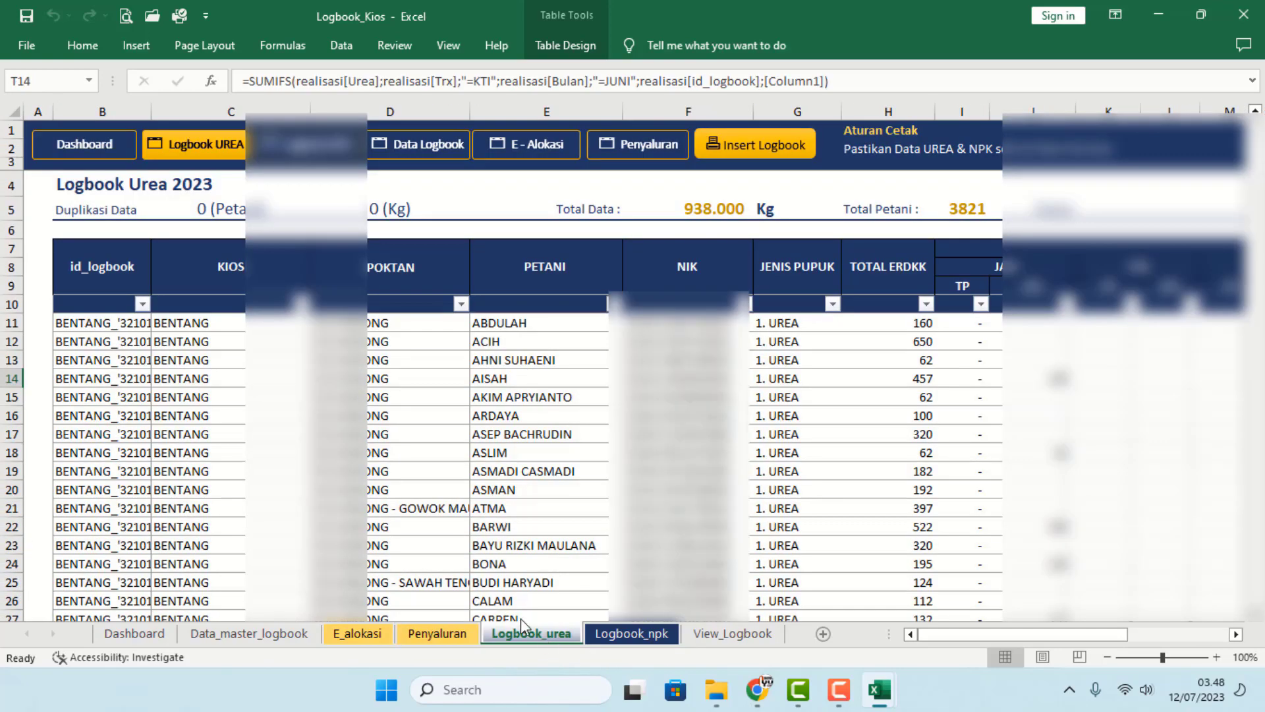
left_click(107, 212)
left_click(372, 205)
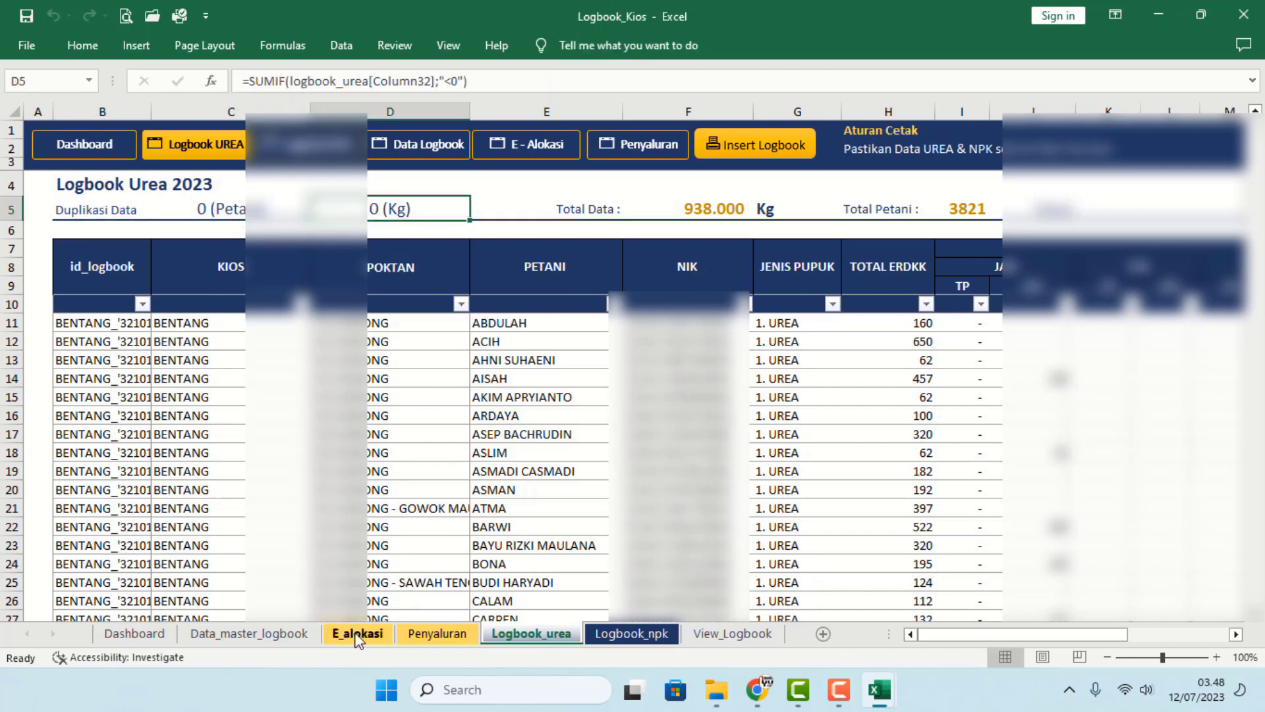
- Enter 1000 as the Urea amount on the last Penyaluran row and check Logbook_urea
left_click(437, 635)
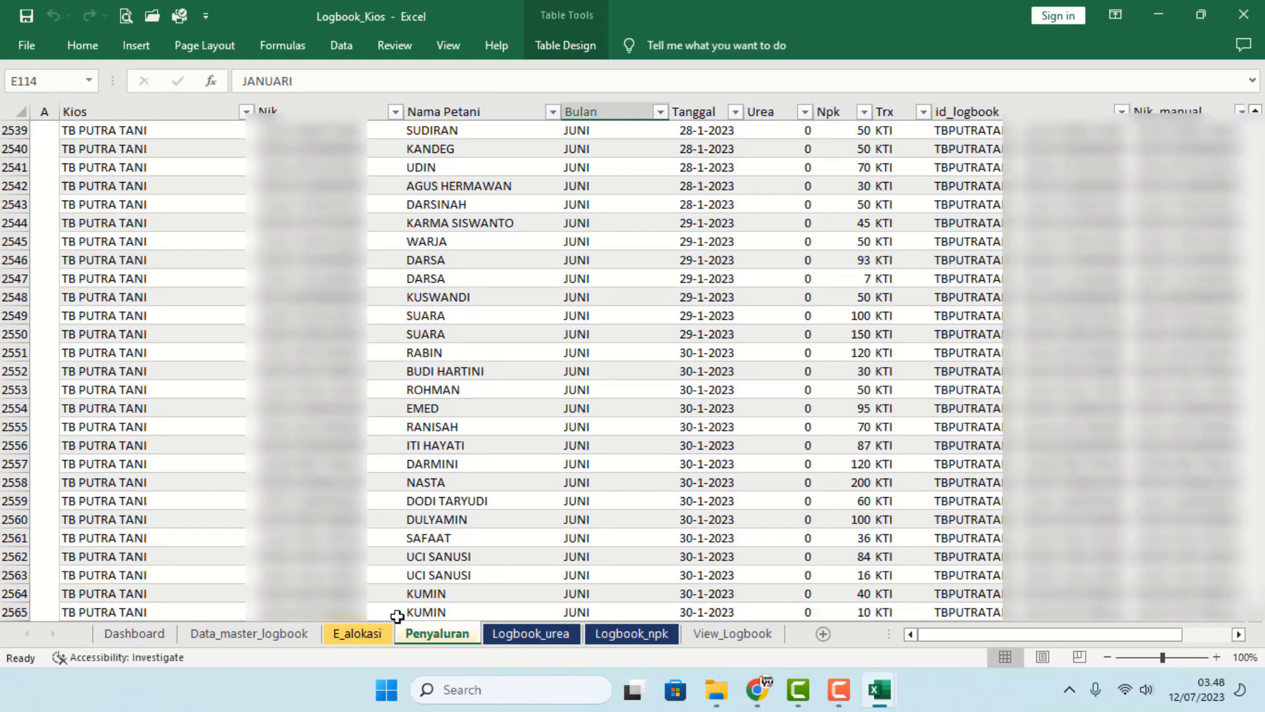
left_click(587, 501)
key("Down")
key("Down")
key("Down")
key("Down")
key("Down")
key("Down")
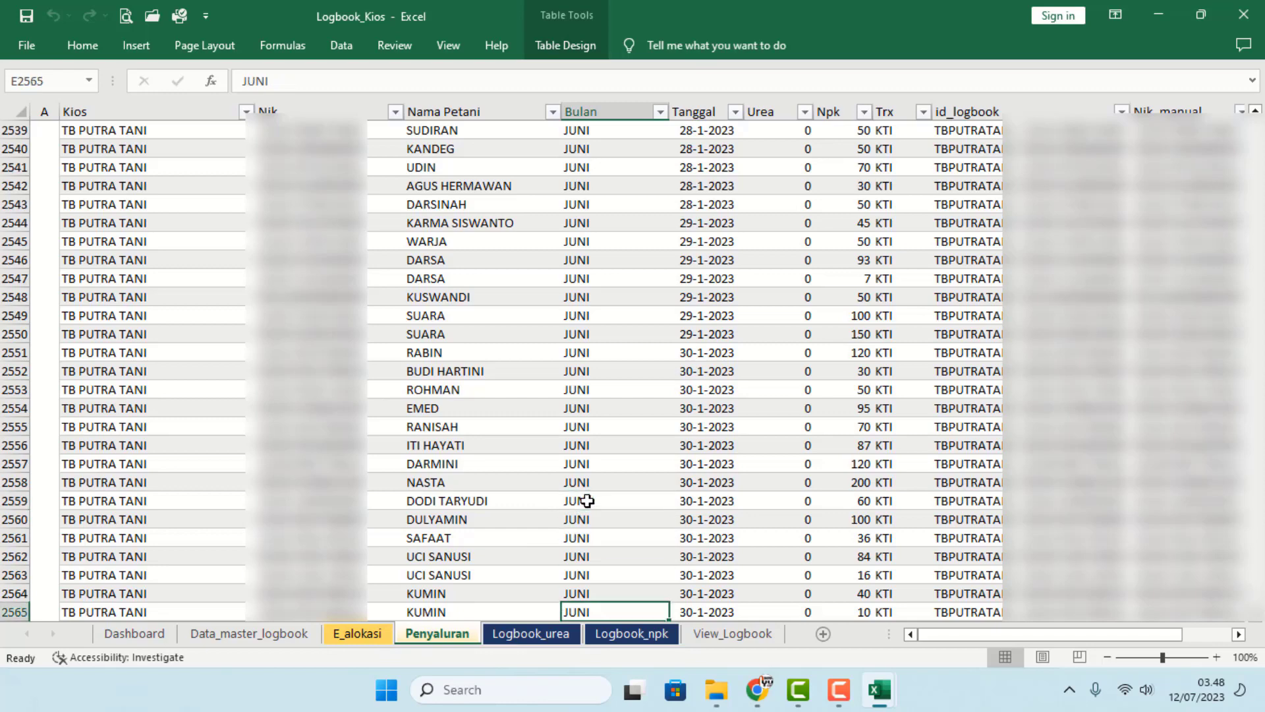
scroll(593, 495, "down", 3)
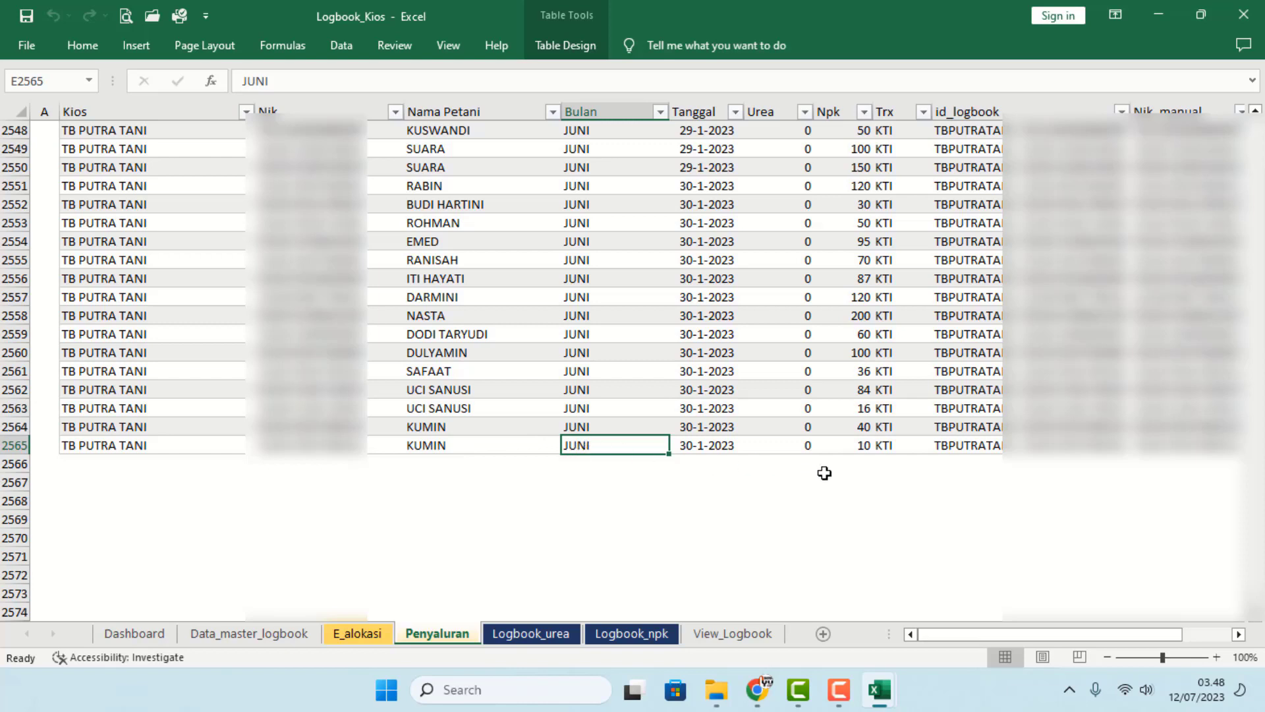
left_click(801, 446)
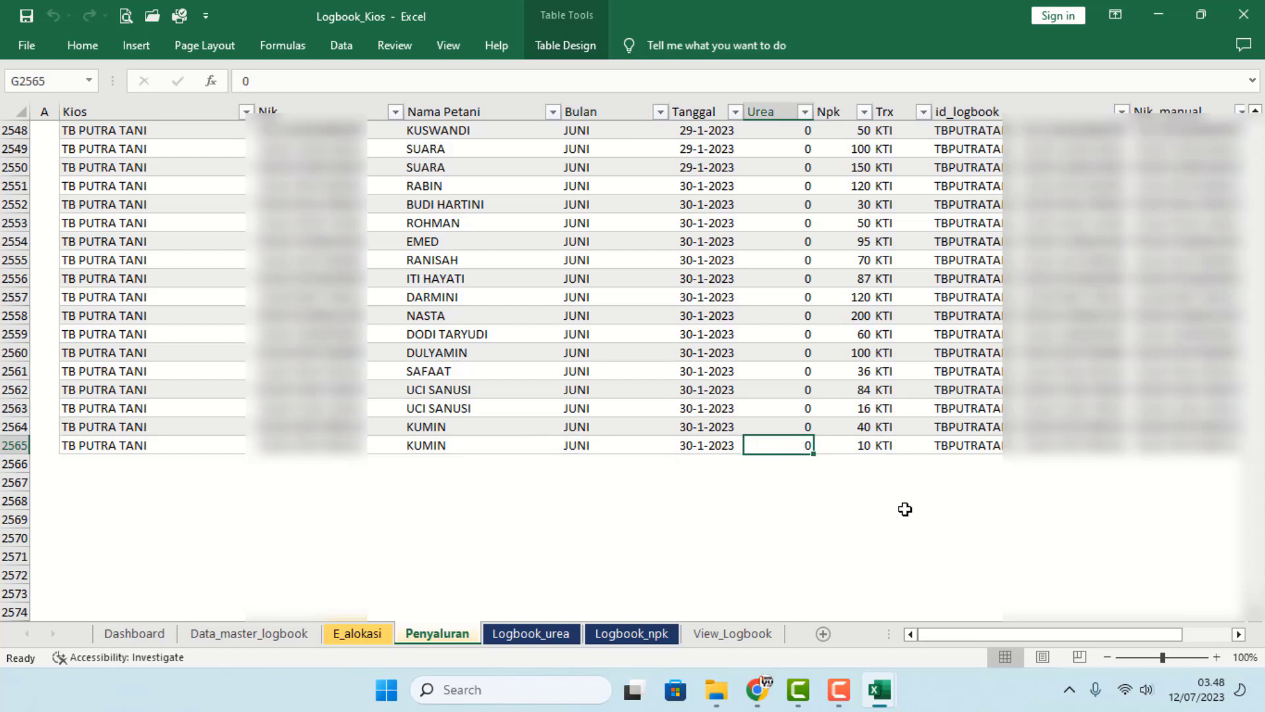
type("1000")
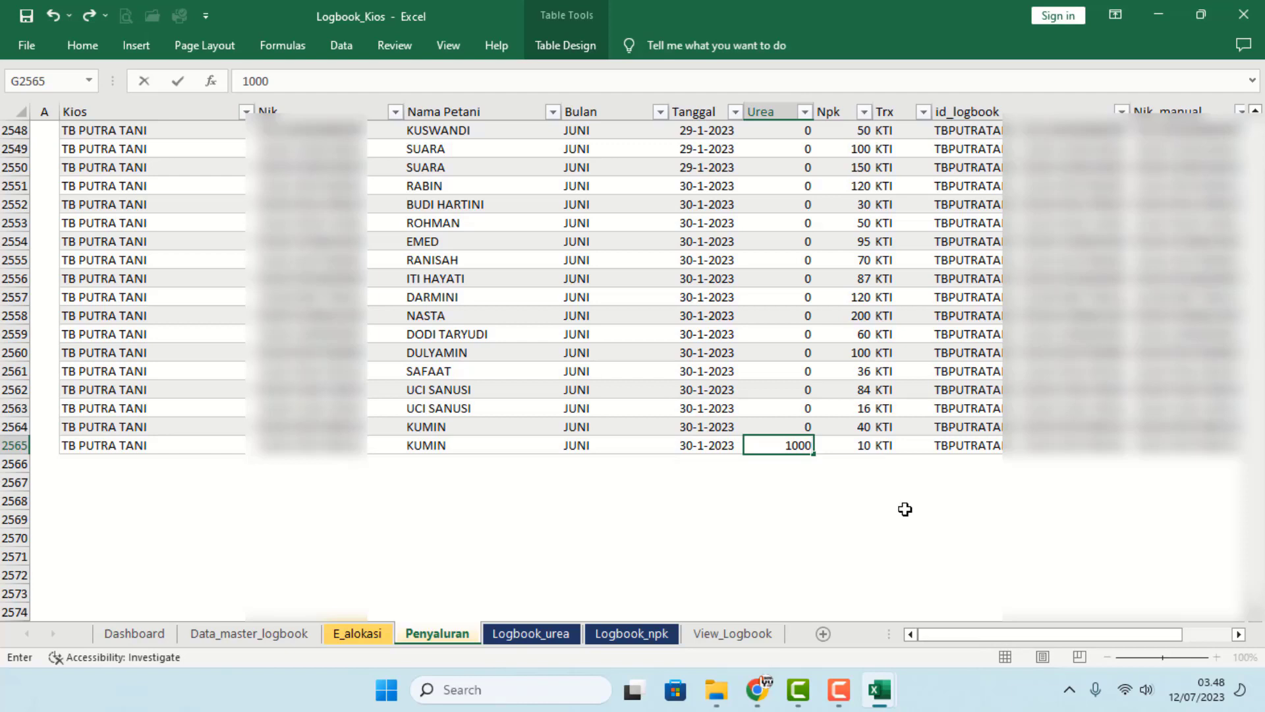
left_click(799, 496)
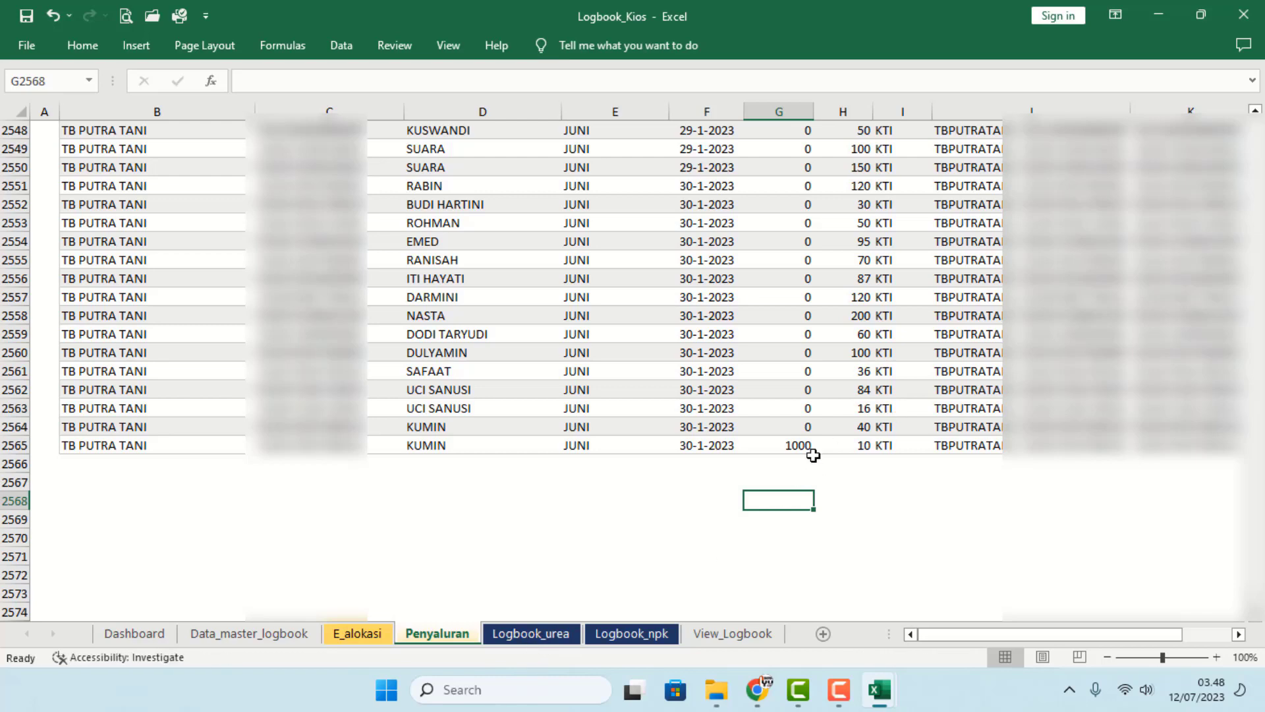
left_click(566, 633)
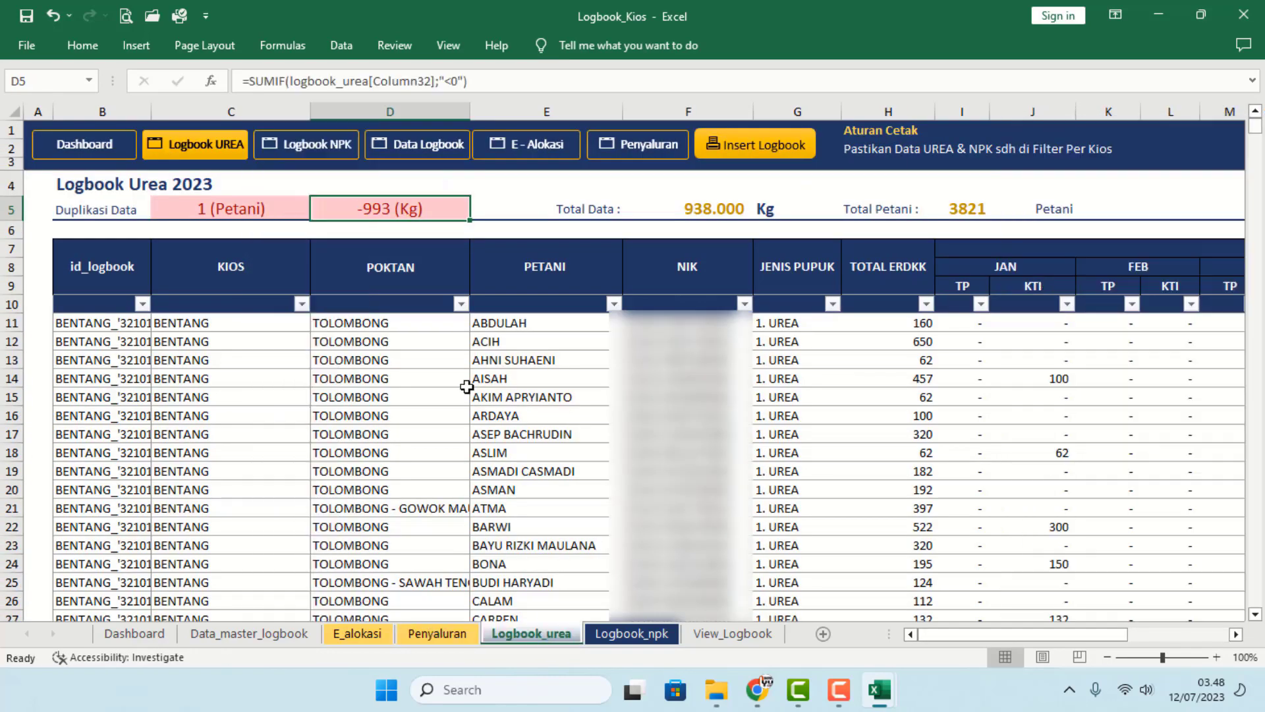
- Filter Logbook_urea's ERDKK - PEMAKAIAN column to show only the -993 farmer
left_click(296, 416)
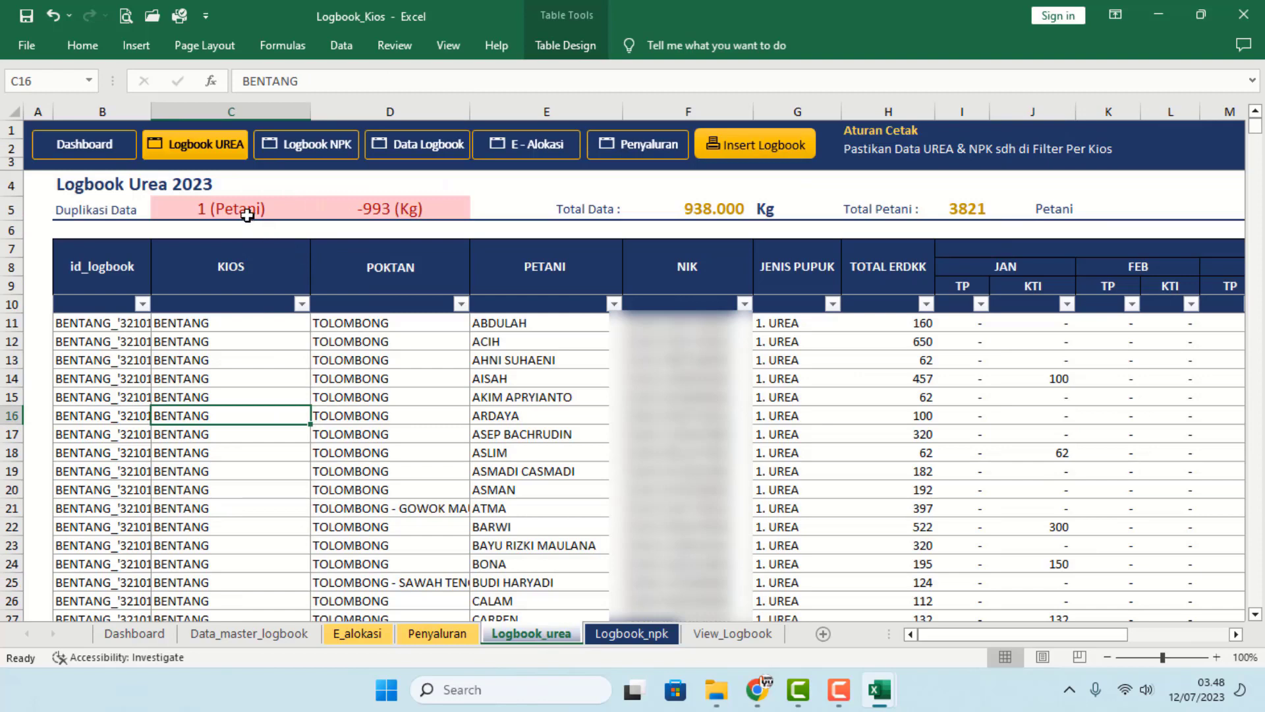
left_click(382, 211)
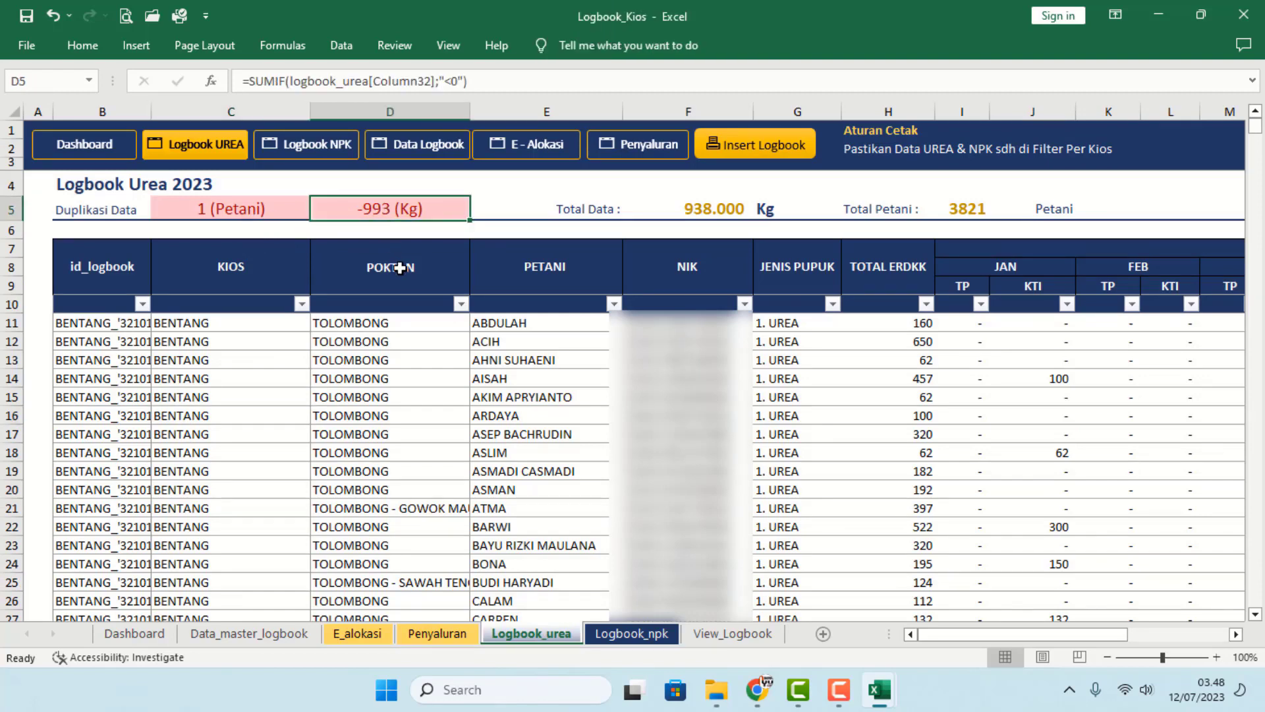
left_click_drag(967, 634, 1224, 627)
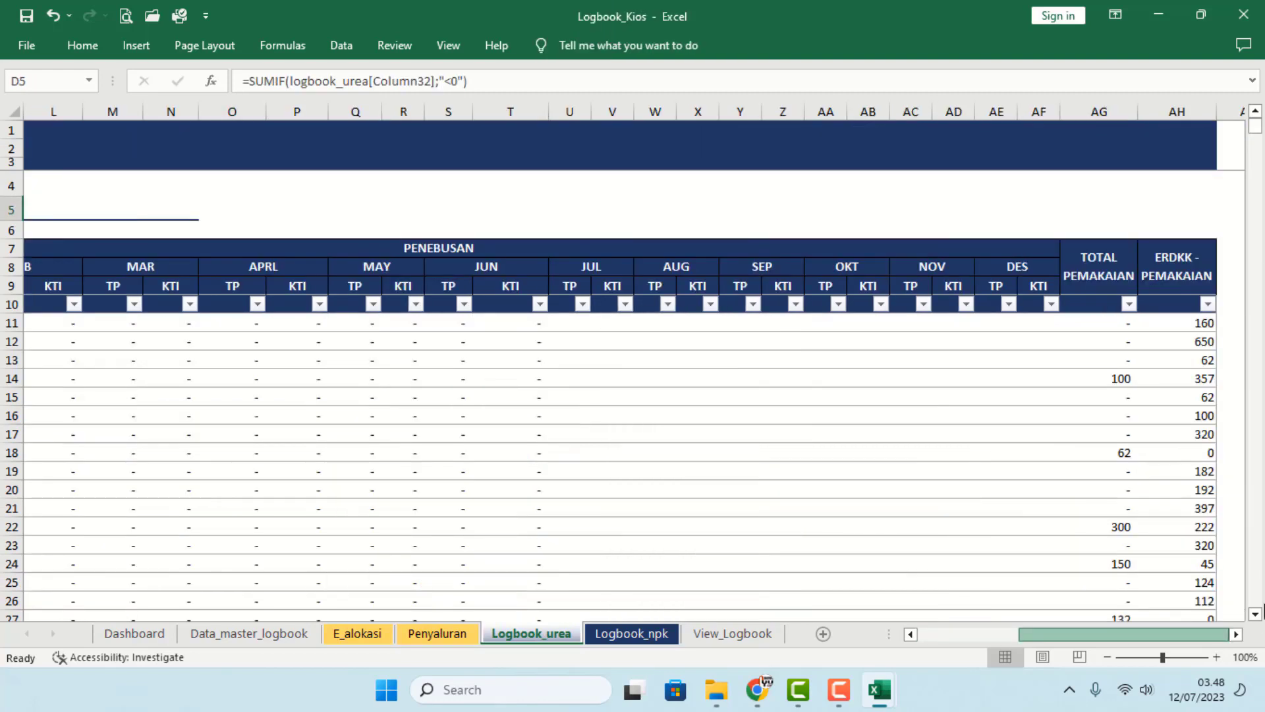
left_click(1208, 304)
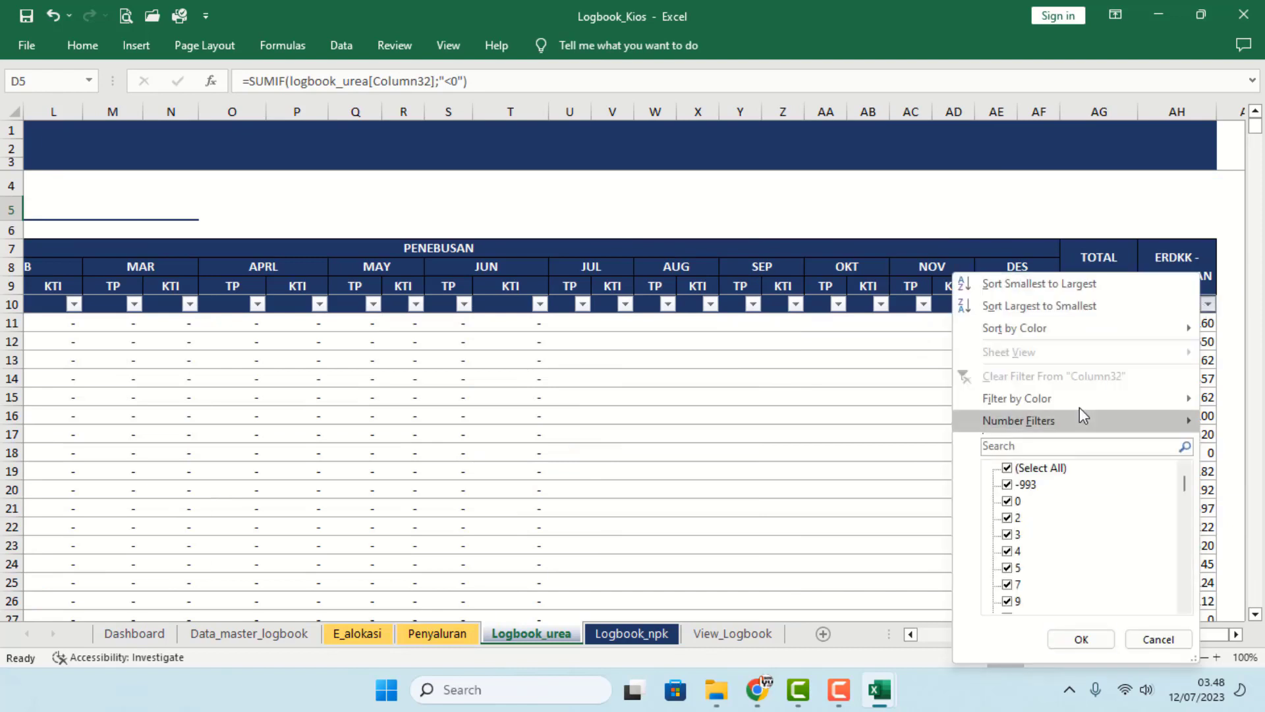
left_click(1042, 469)
left_click(1017, 485)
left_click(1081, 639)
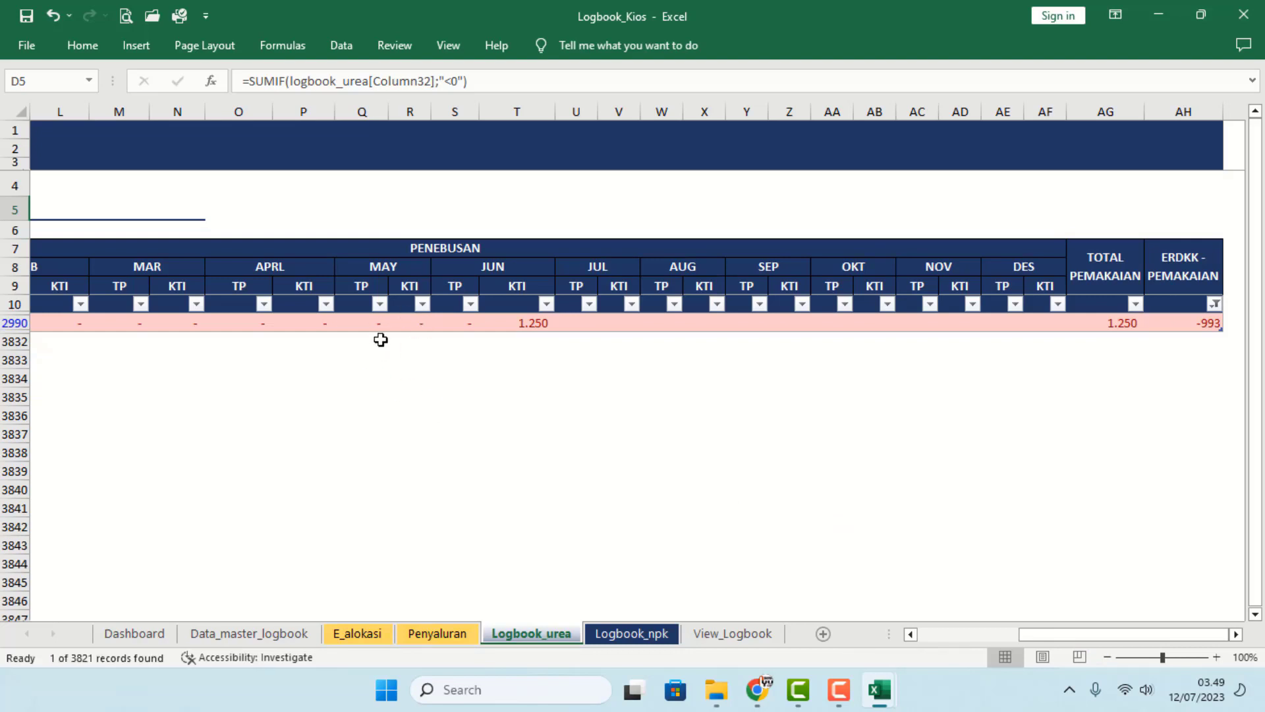
left_click_drag(1055, 633, 843, 643)
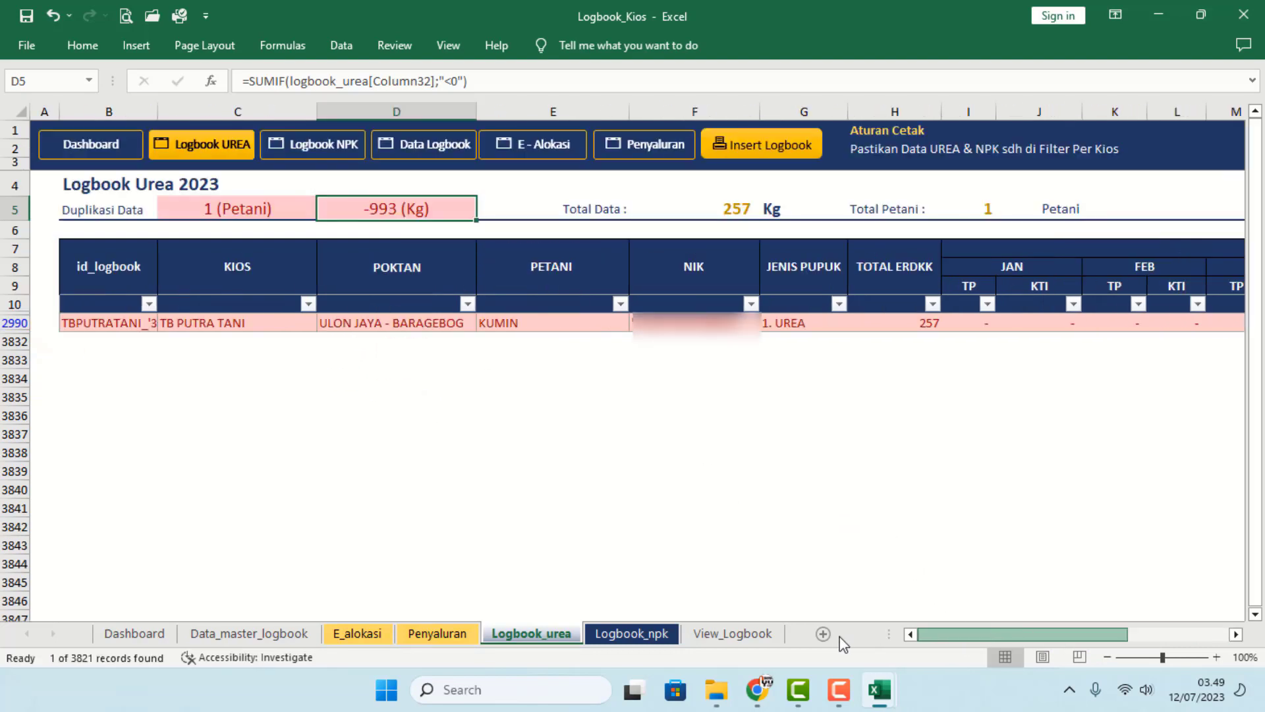
left_click_drag(492, 524, 492, 508)
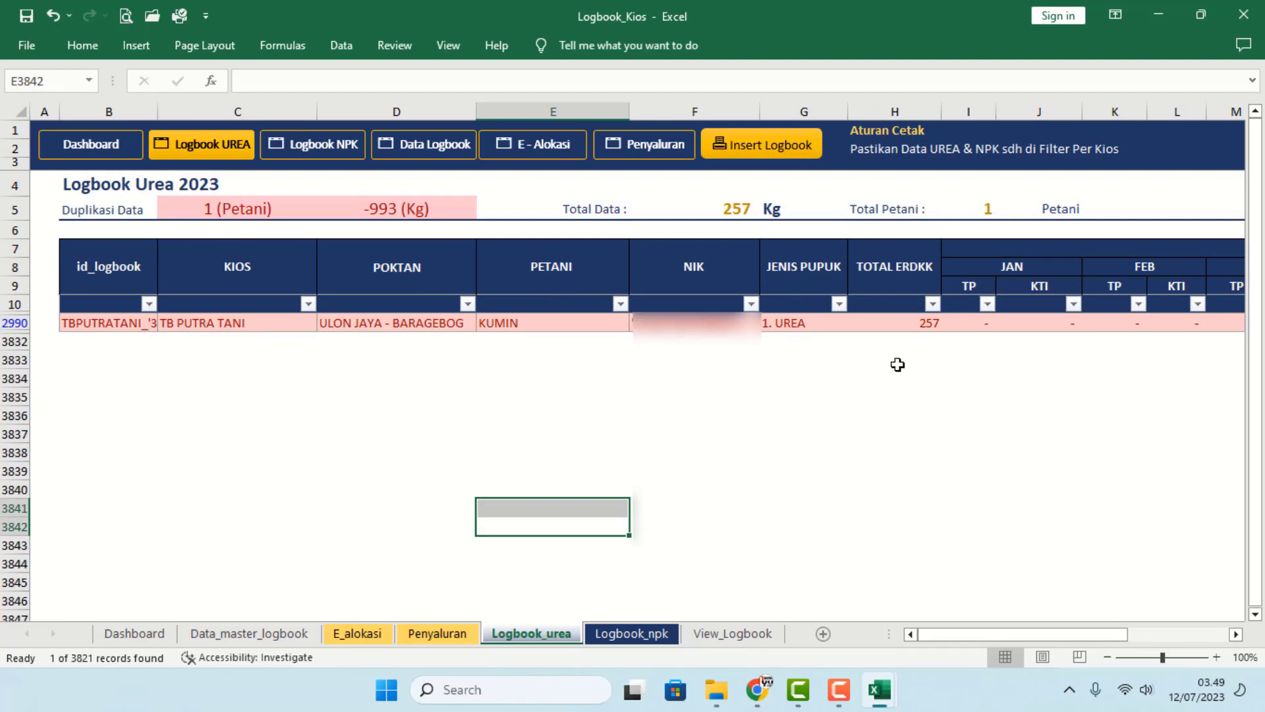
- Enter 900 in Urea cell G2563 and 700 in Npk cell H2563 on Penyaluran
left_click(369, 634)
left_click(432, 634)
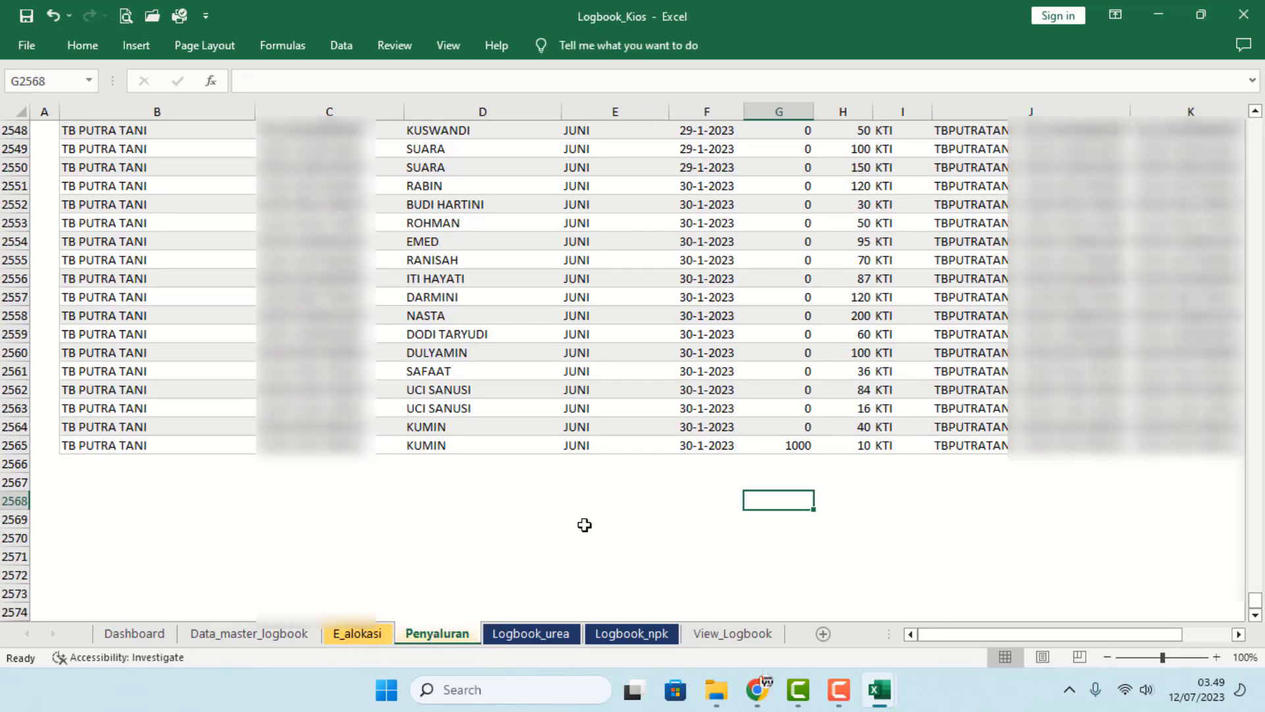
left_click(778, 408)
type("900")
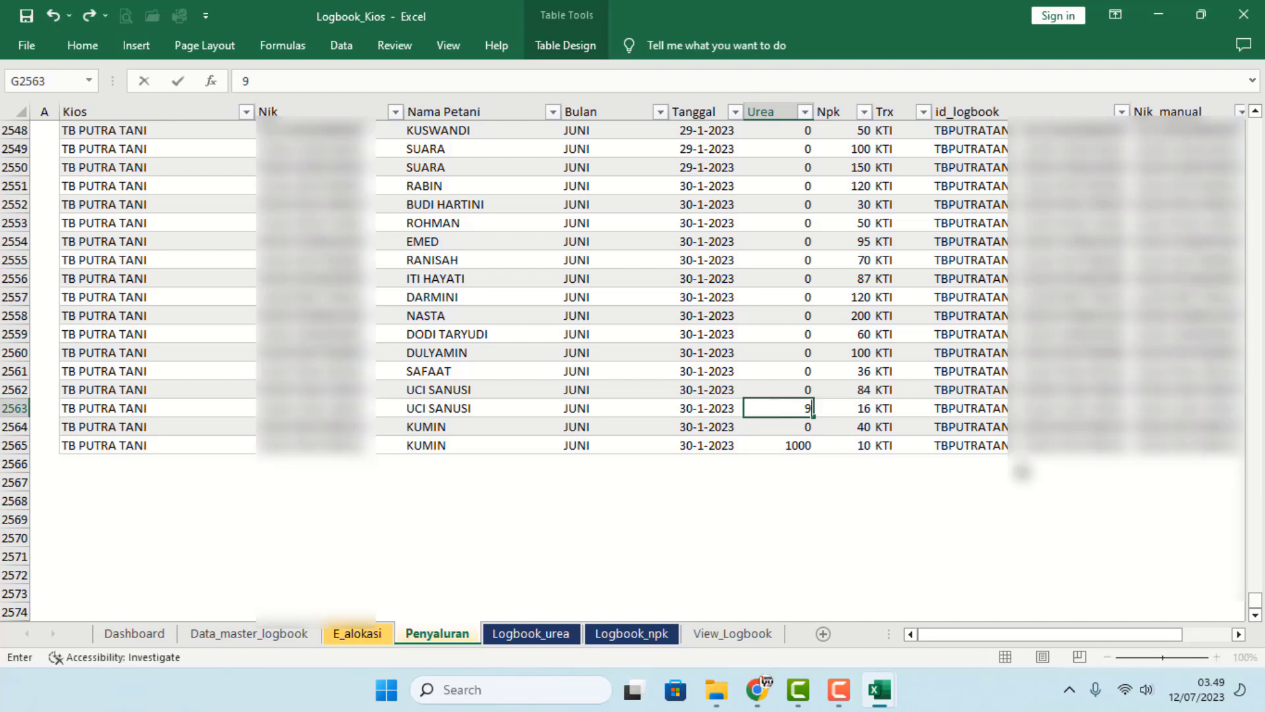
left_click(968, 496)
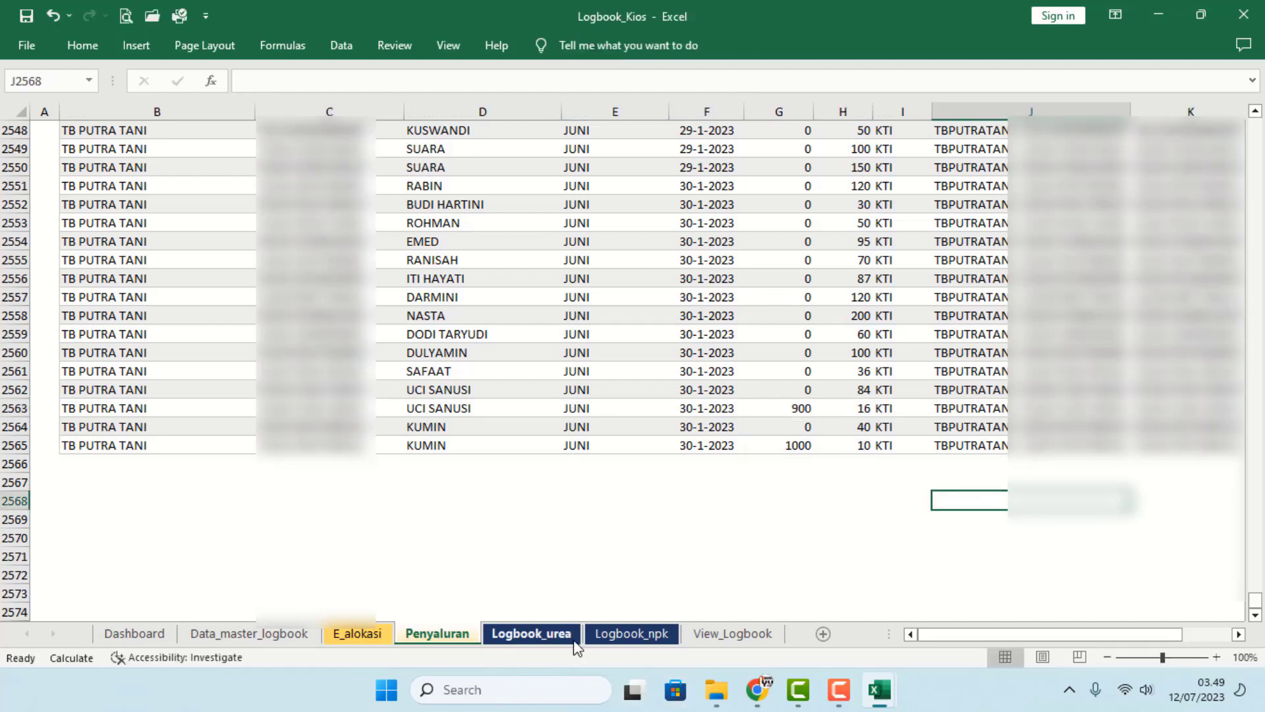
left_click(545, 632)
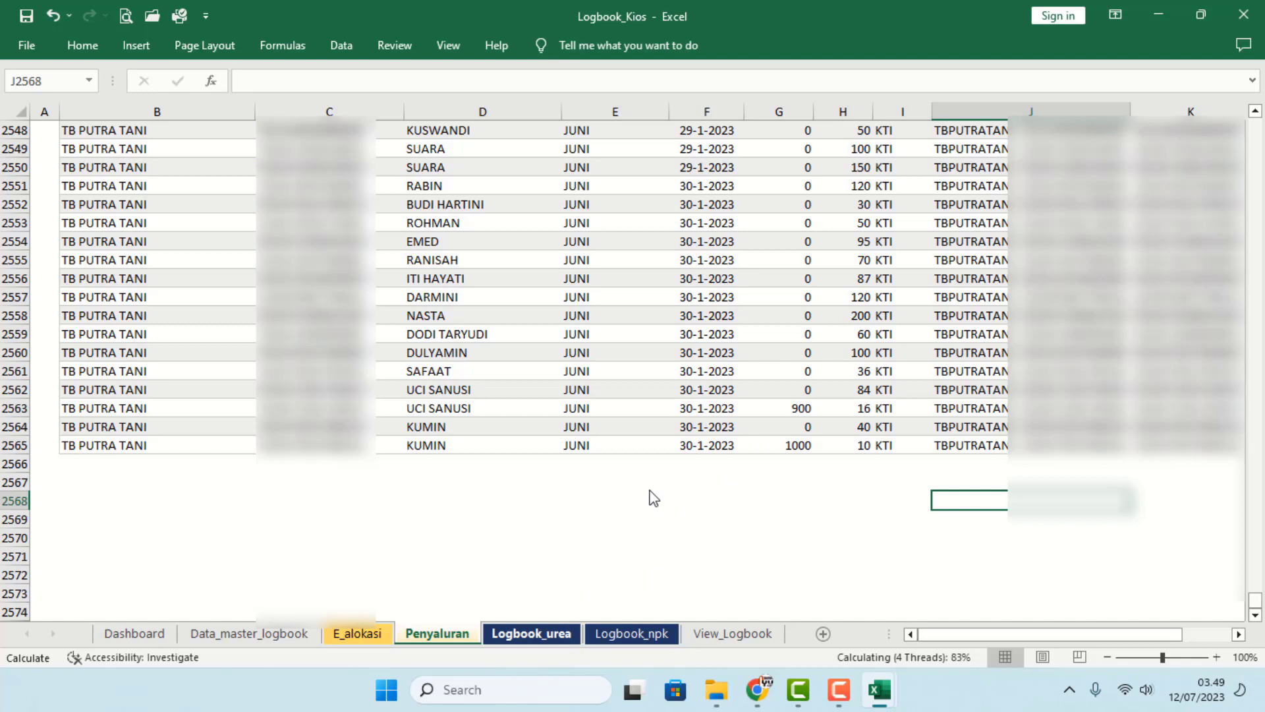
left_click(844, 409)
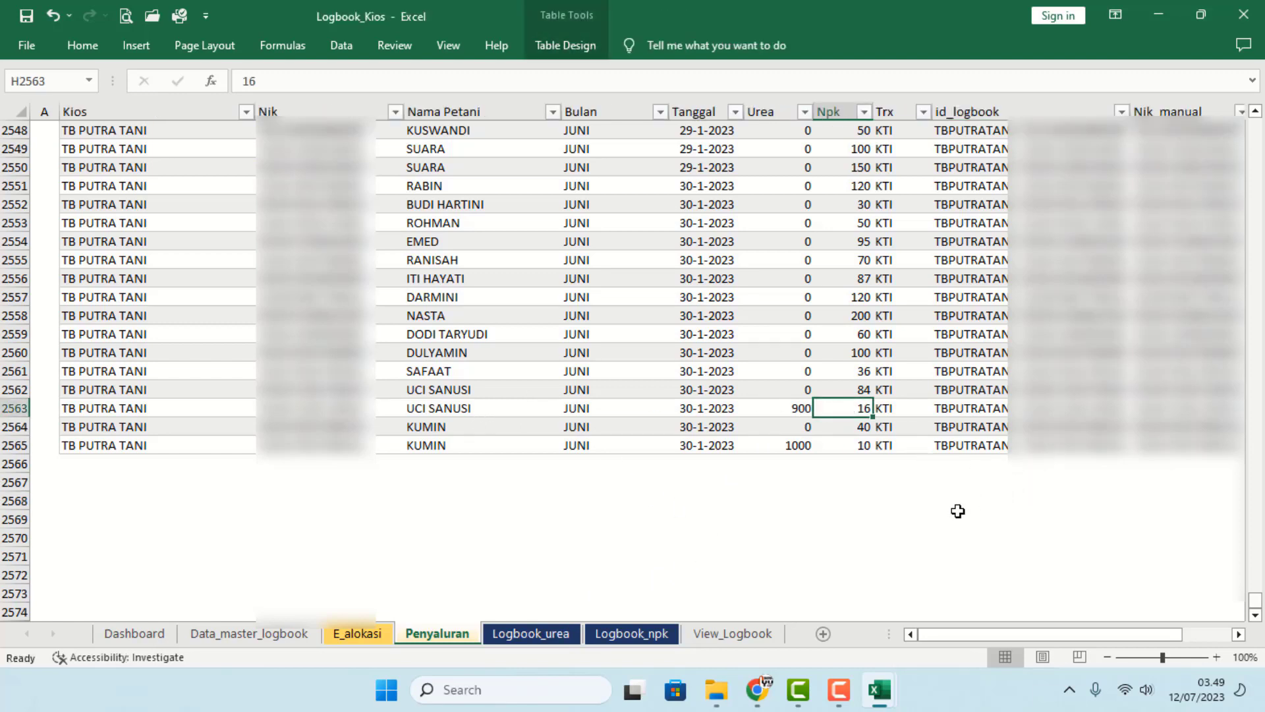
type("700")
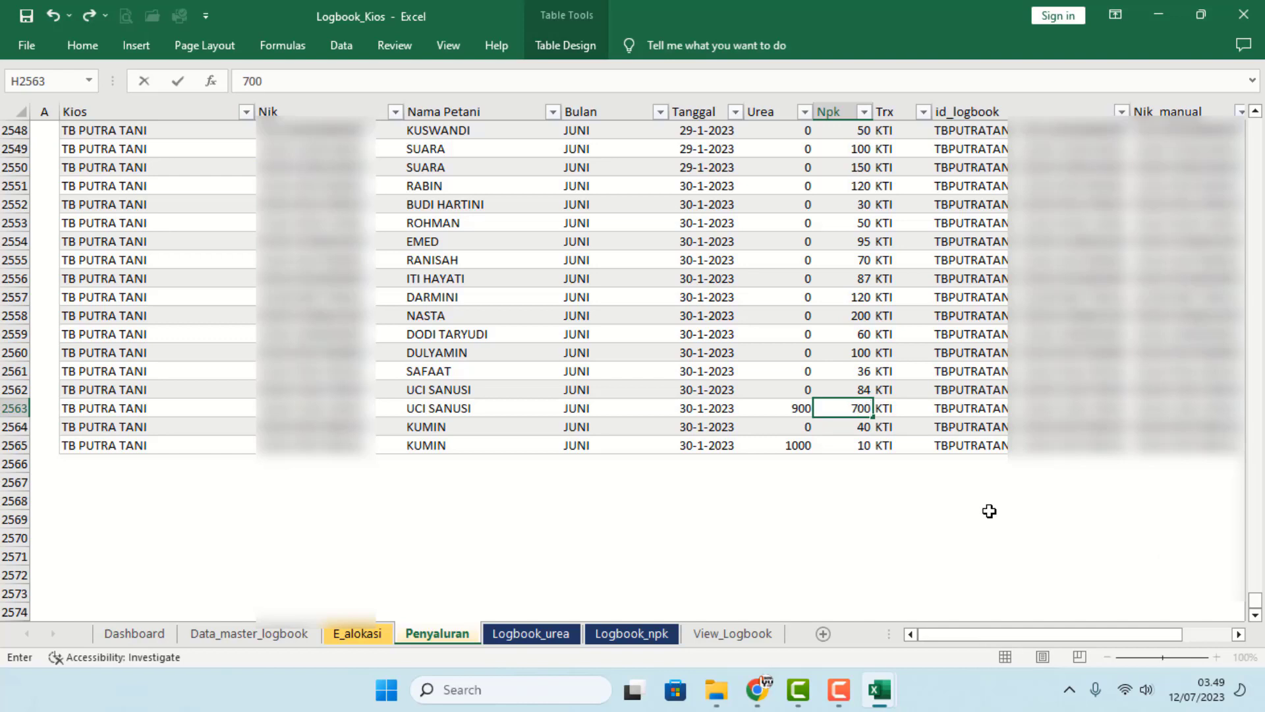
key("ctrl+Return")
left_click(794, 483)
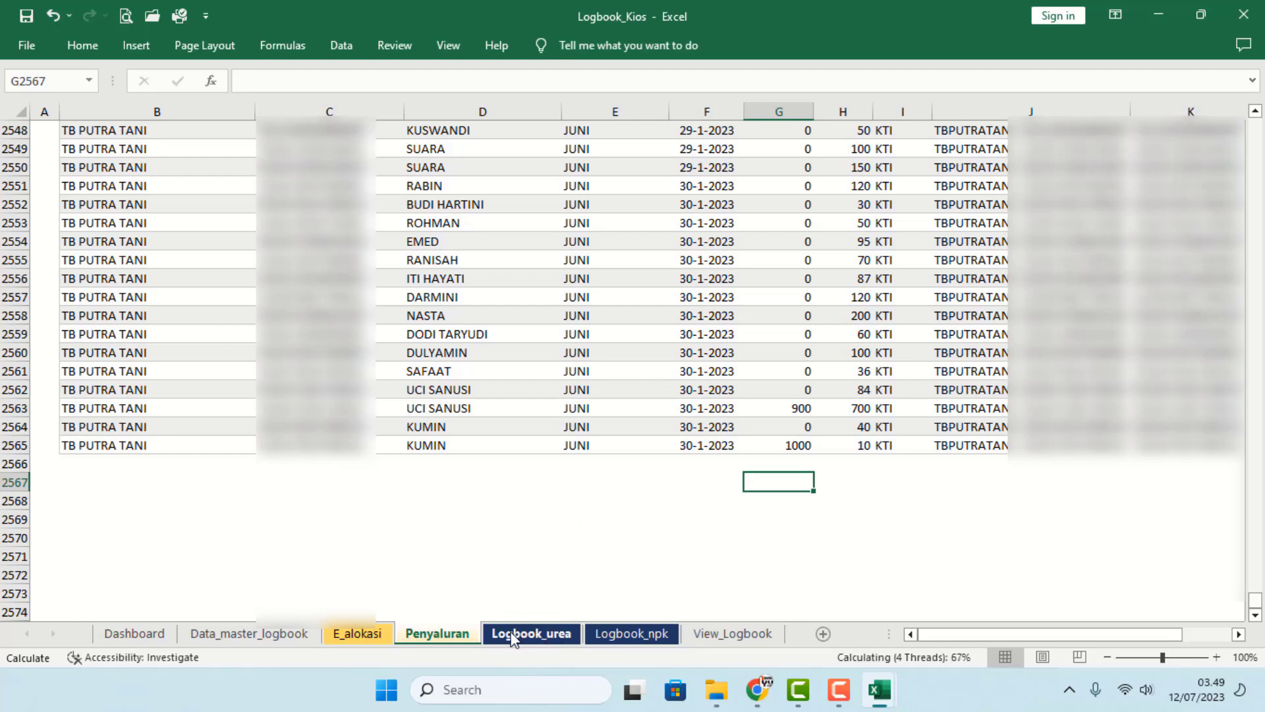
- Add -573 to the Logbook_urea ERDKK - PEMAKAIAN filter alongside -993, then go to Penyaluran
left_click(552, 635)
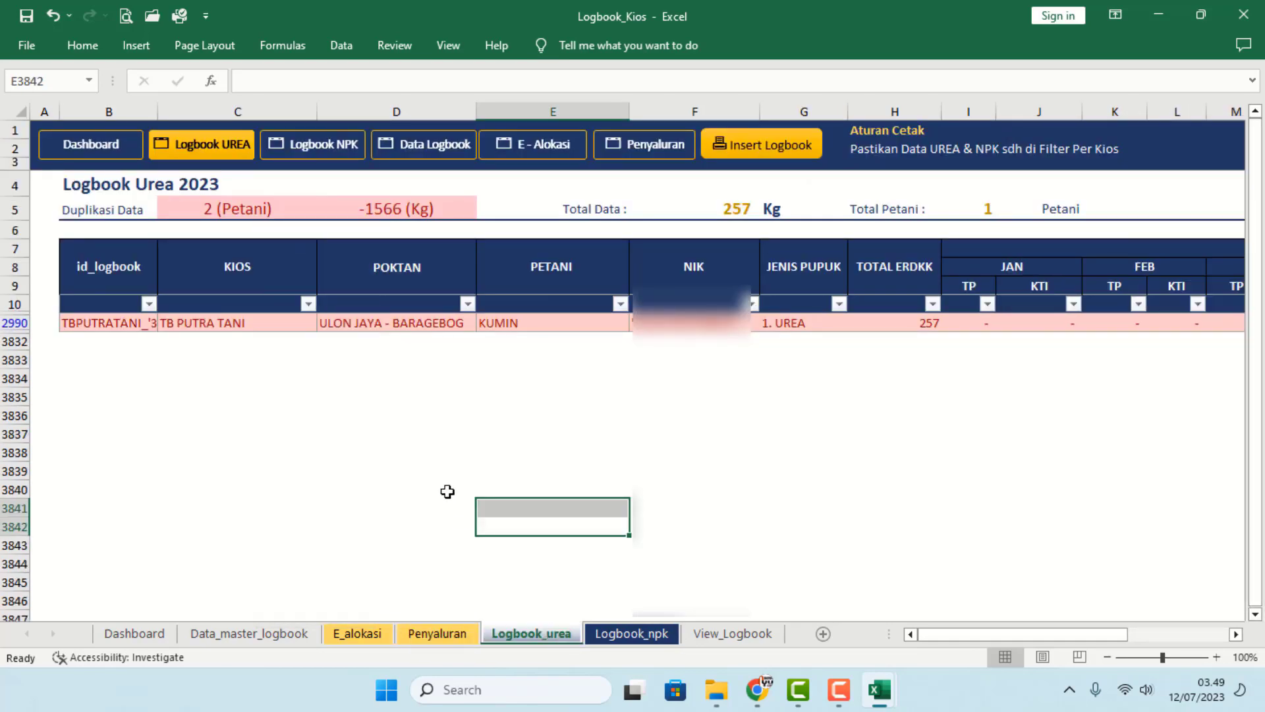
left_click(212, 209)
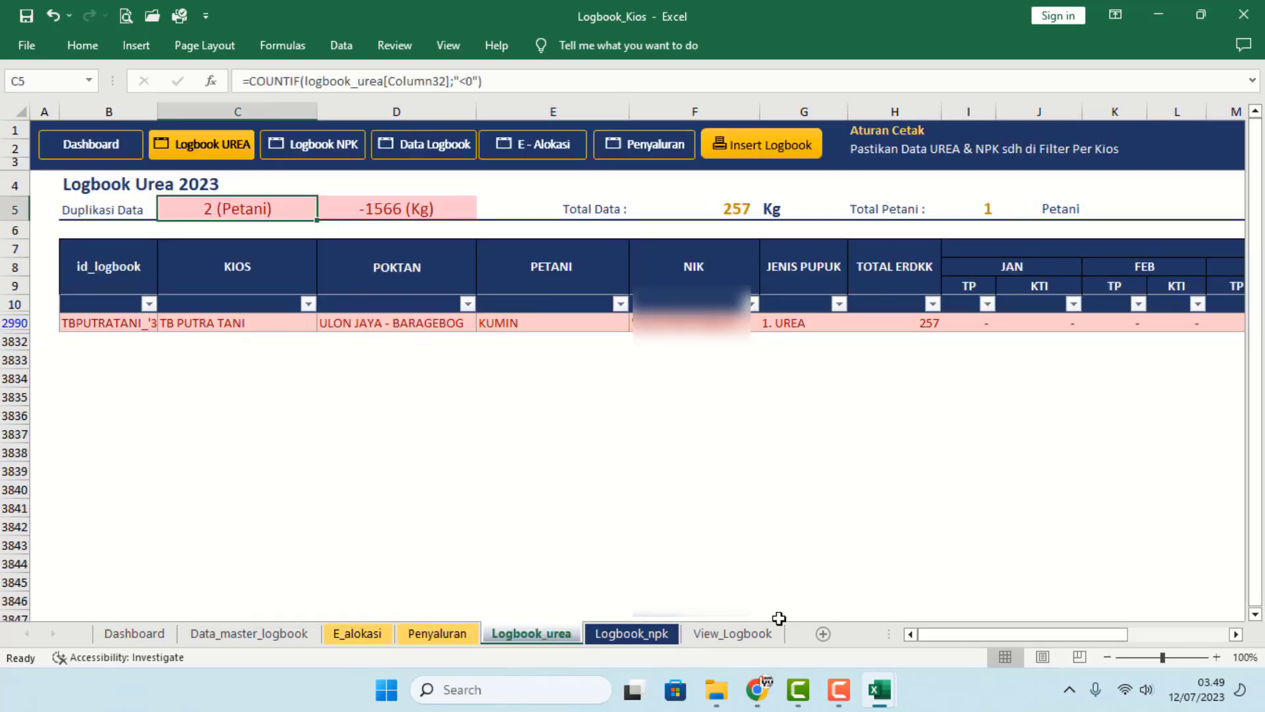
left_click(1188, 633)
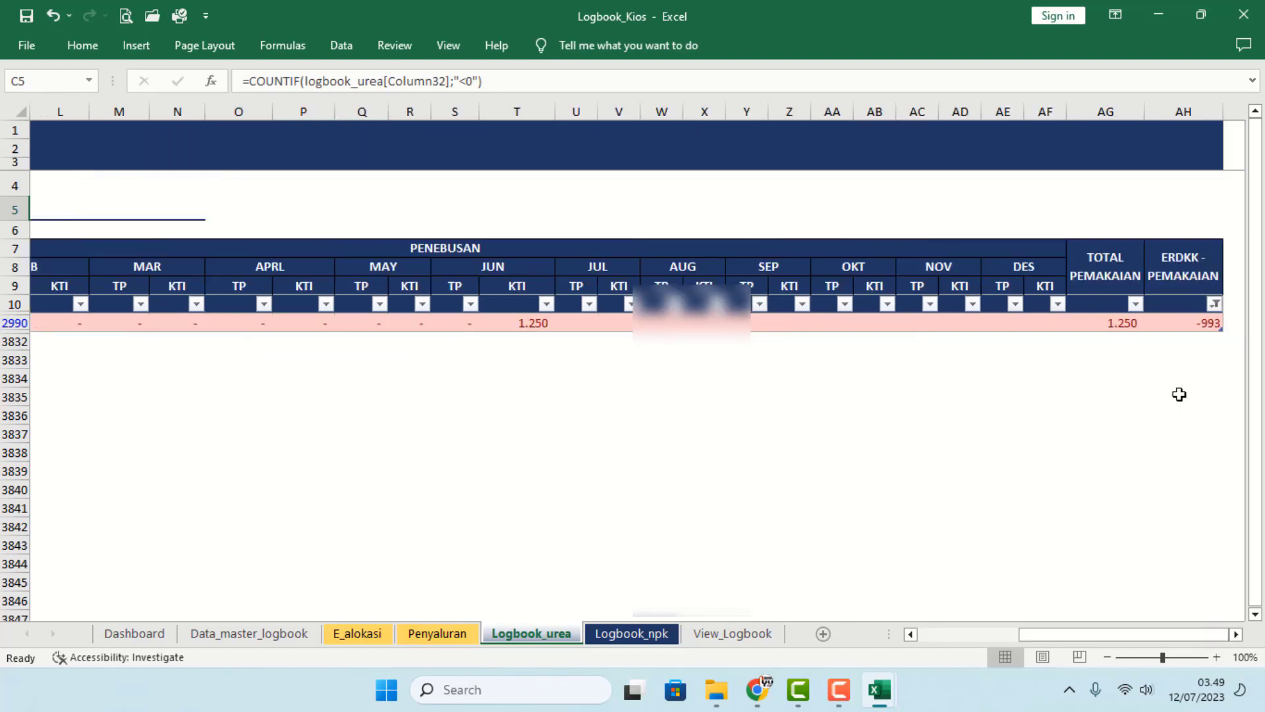
left_click(1215, 304)
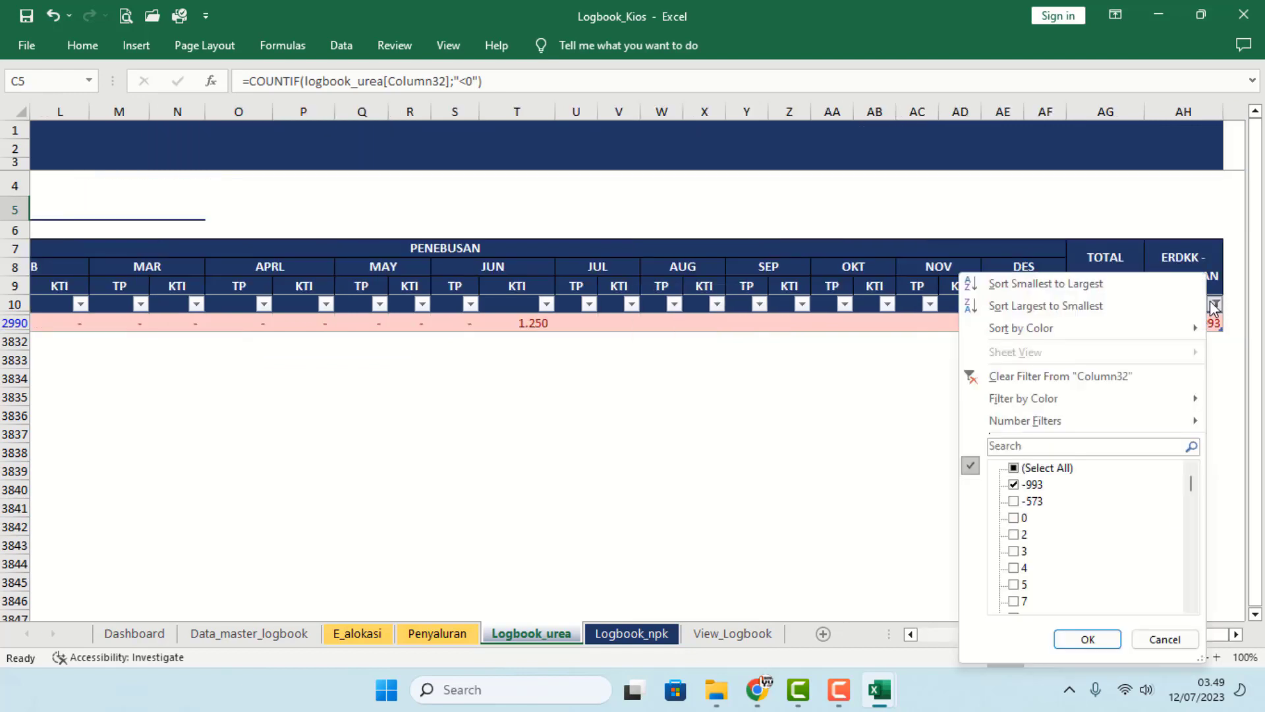
left_click(1015, 502)
left_click(1088, 639)
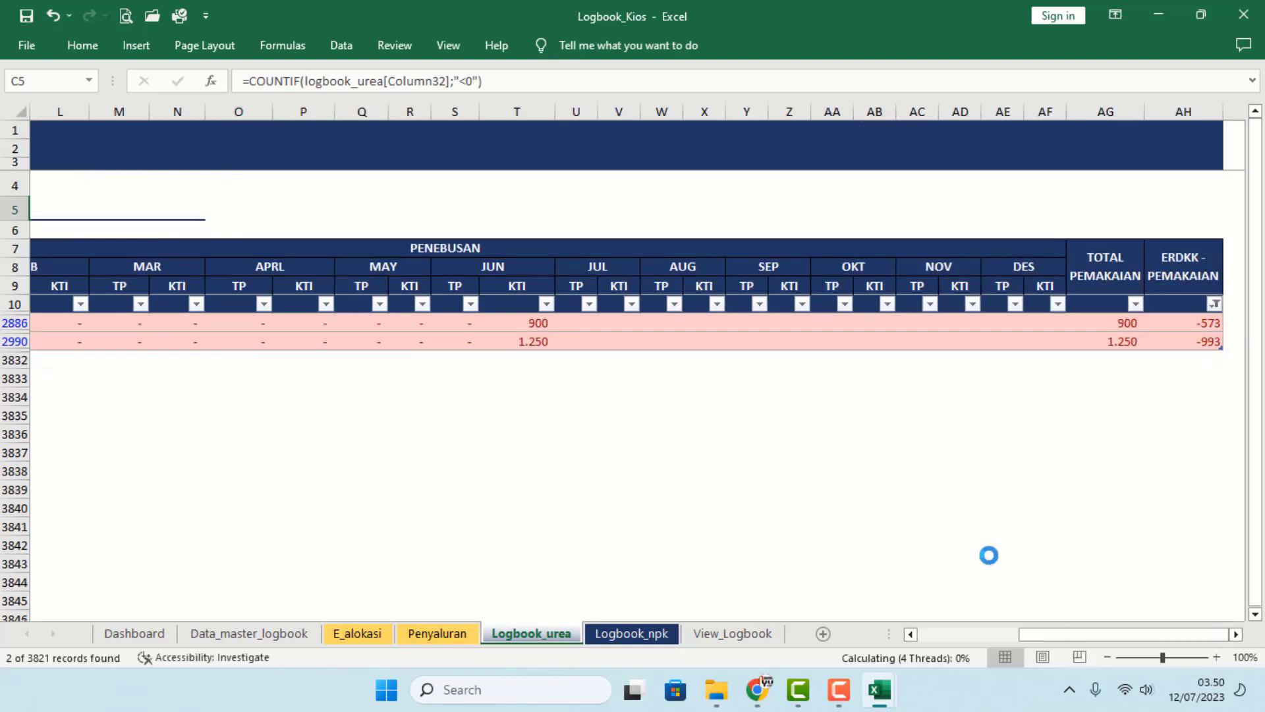
left_click(960, 527)
left_click_drag(1144, 639, 844, 638)
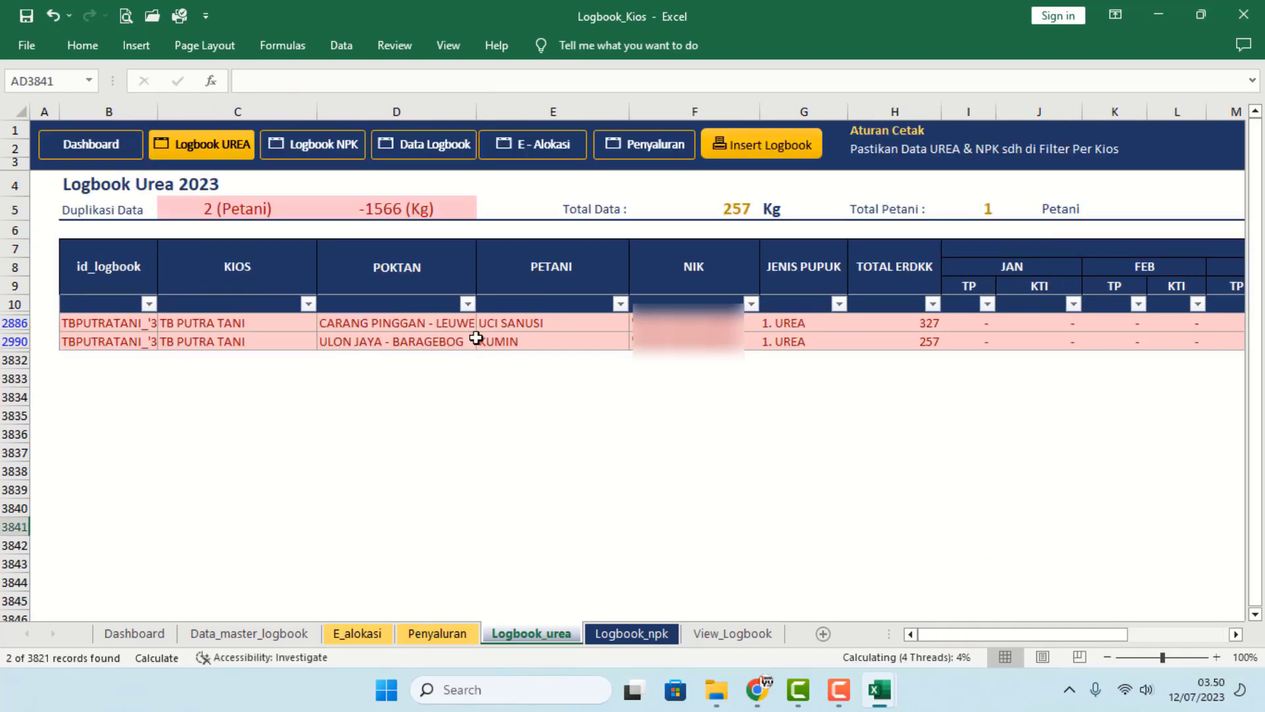
left_click(448, 634)
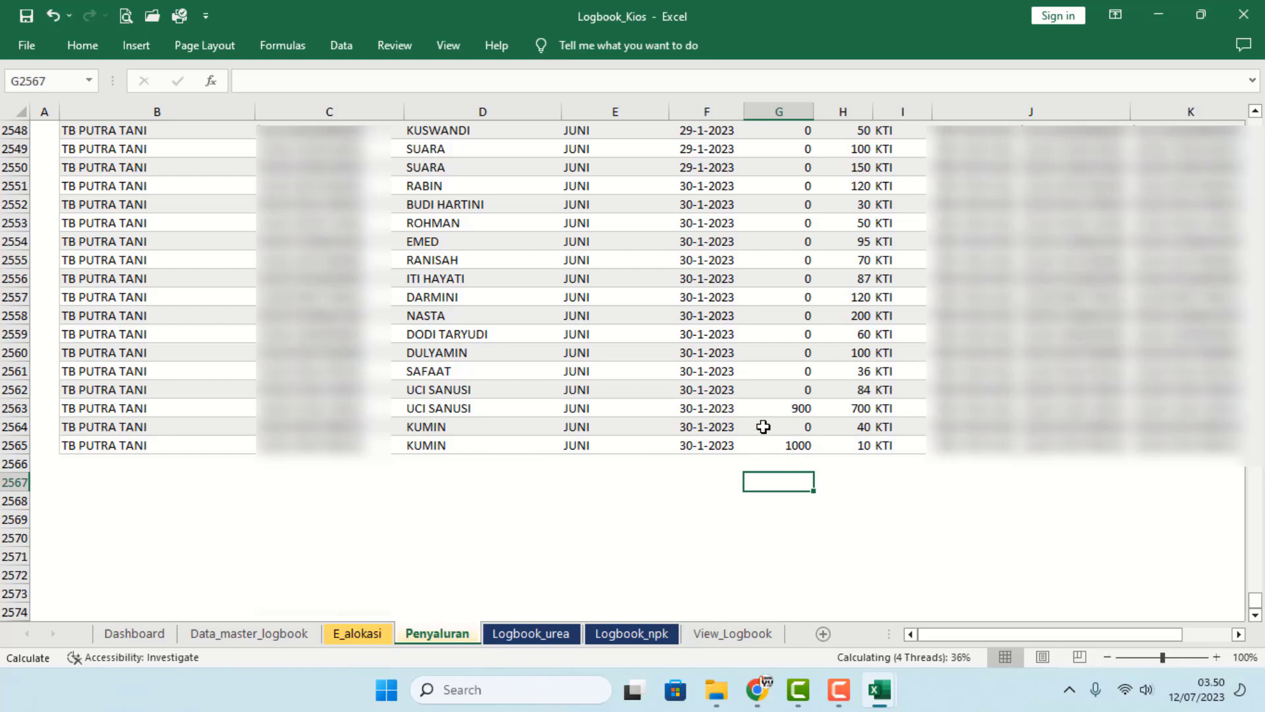
- Filter Logbook_npk's ERDKK - PEMAKAIAN column to the -622 and 0 values
left_click(610, 635)
left_click(492, 411)
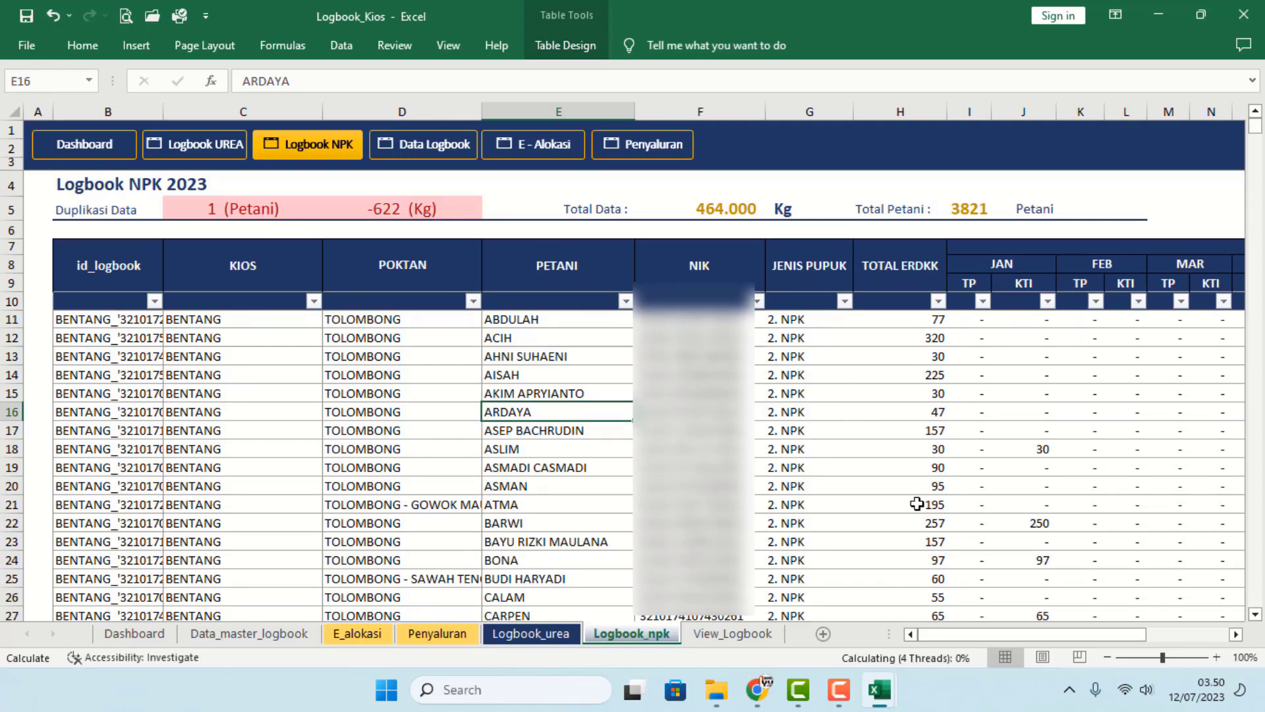
left_click_drag(954, 635, 1205, 617)
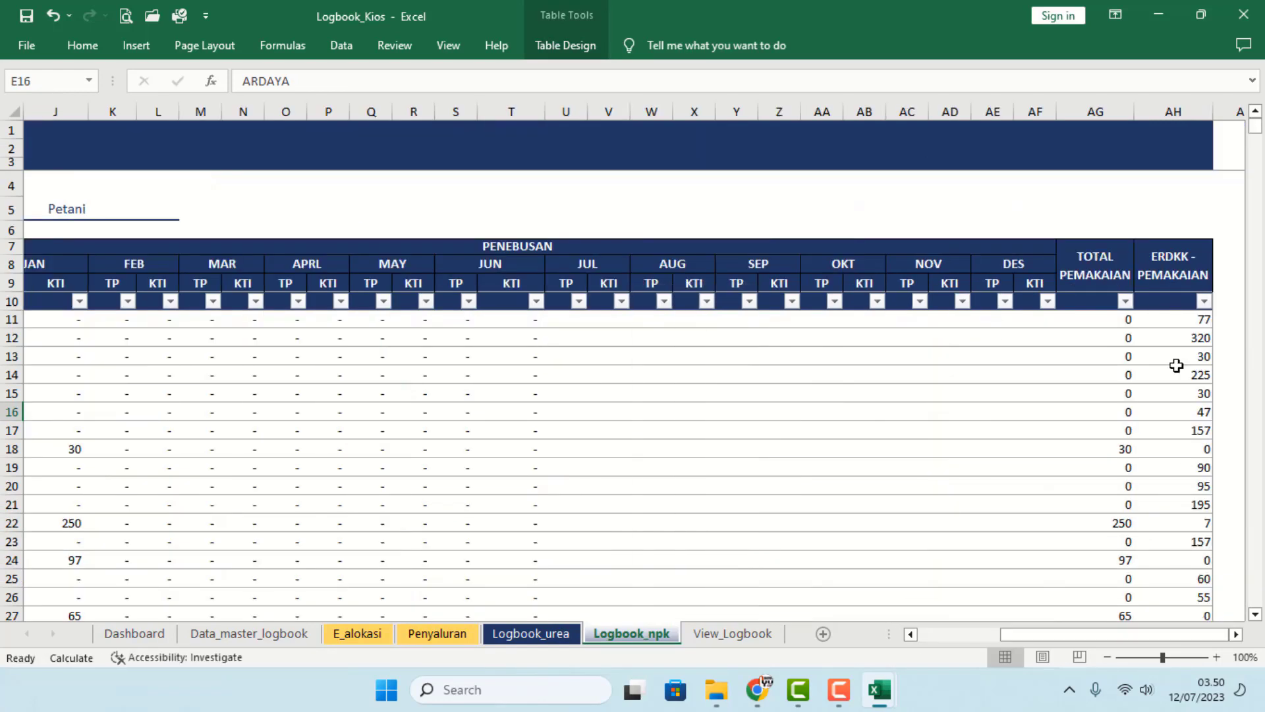
left_click(1204, 301)
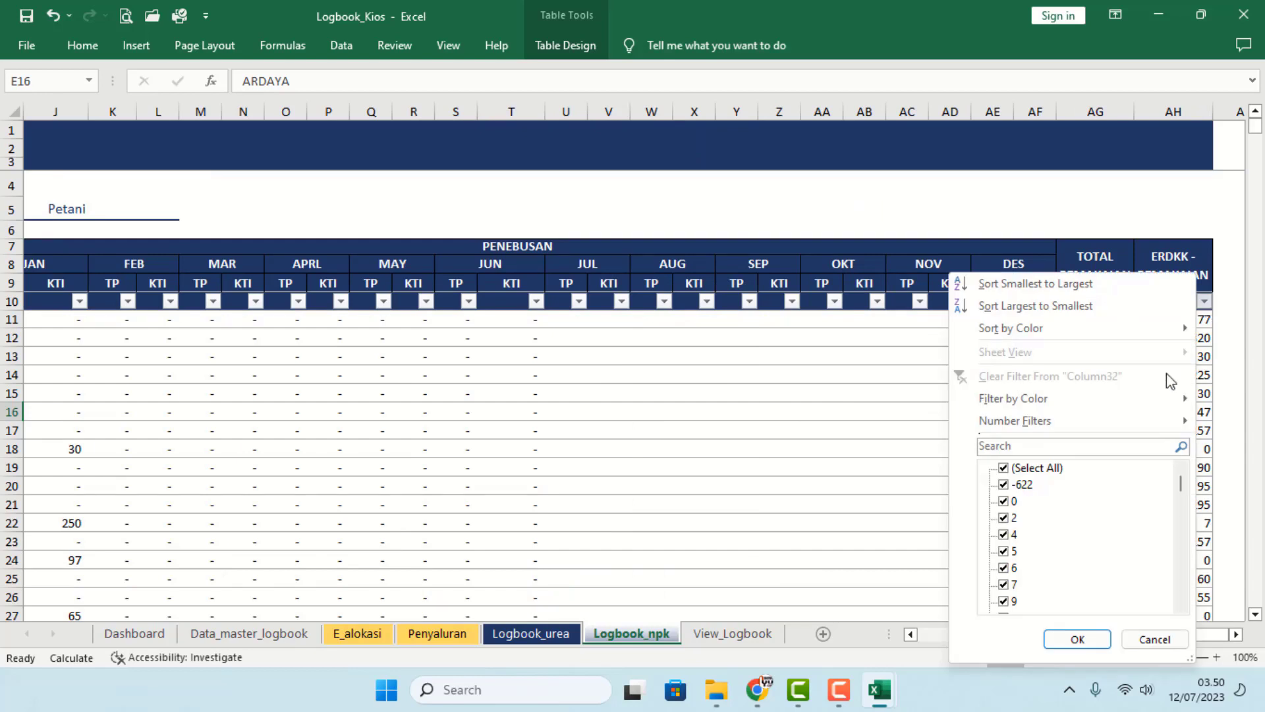
left_click(1025, 469)
left_click(1023, 475)
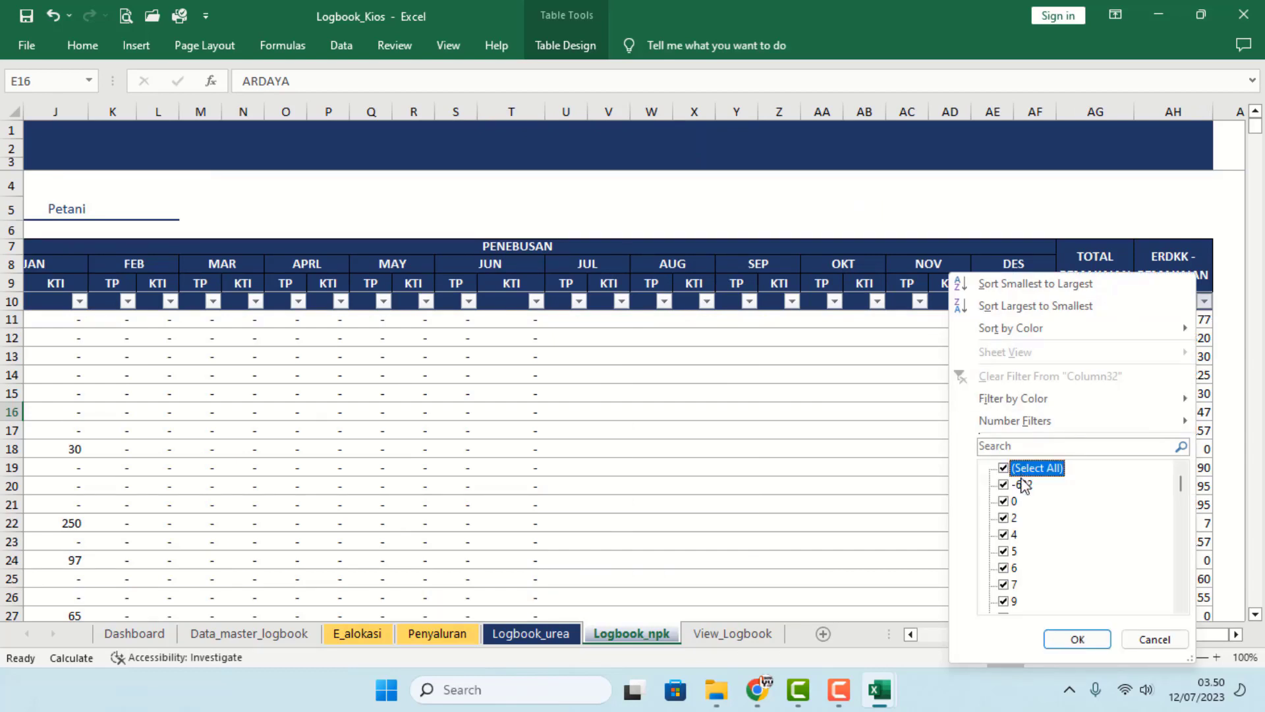
left_click(1015, 470)
left_click(1014, 484)
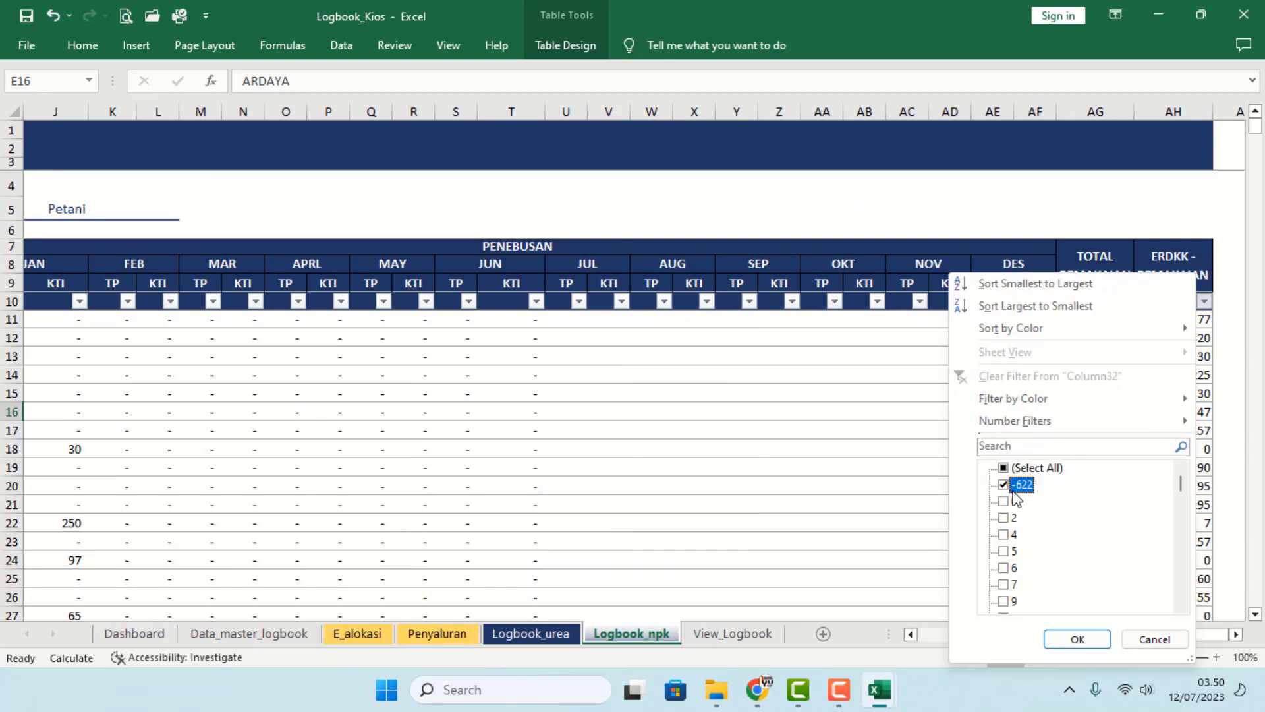
left_click(1012, 501)
left_click(1076, 636)
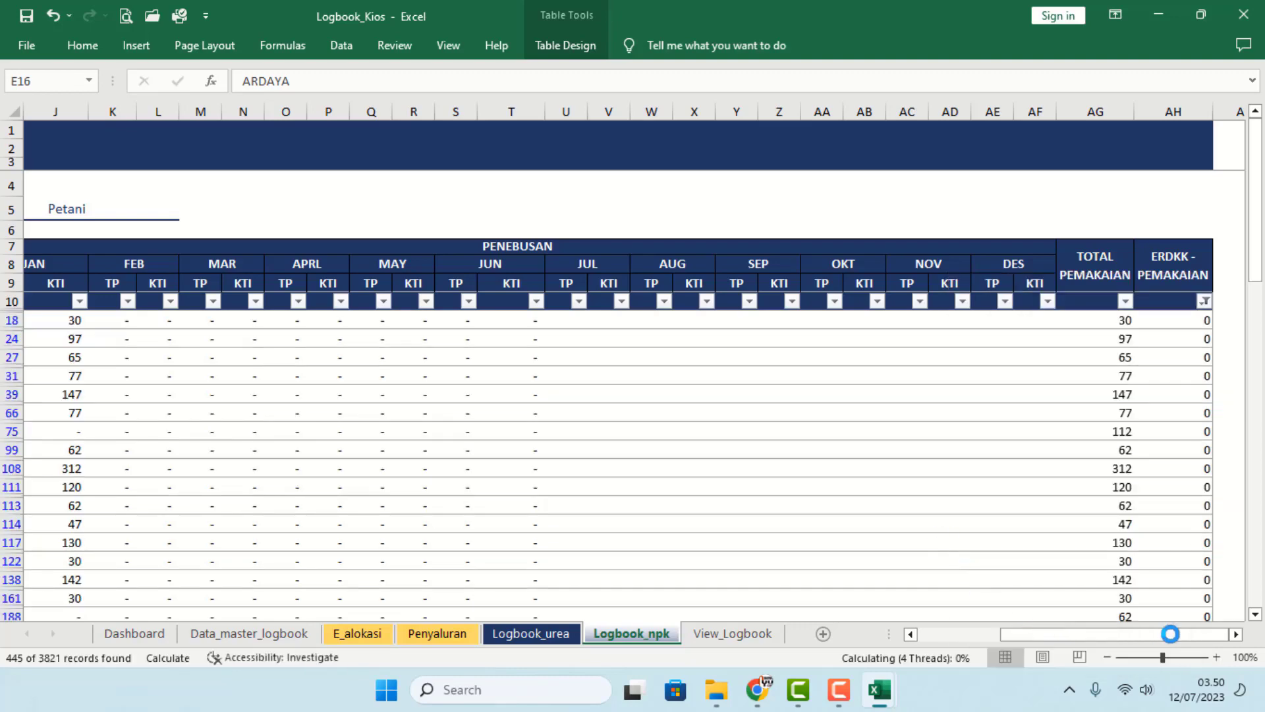
- Remove 0 from the filter so only the -622 record remains
left_click_drag(1166, 634, 714, 630)
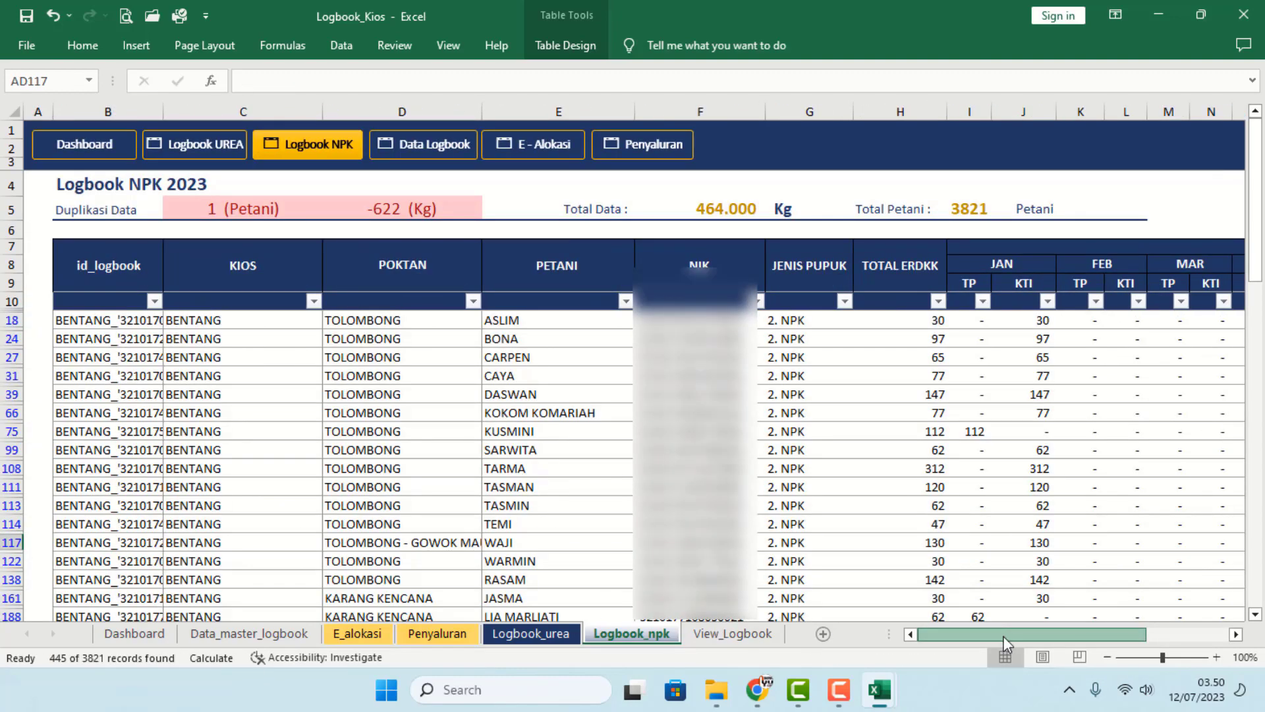
left_click_drag(1005, 638, 1179, 636)
left_click(1204, 302)
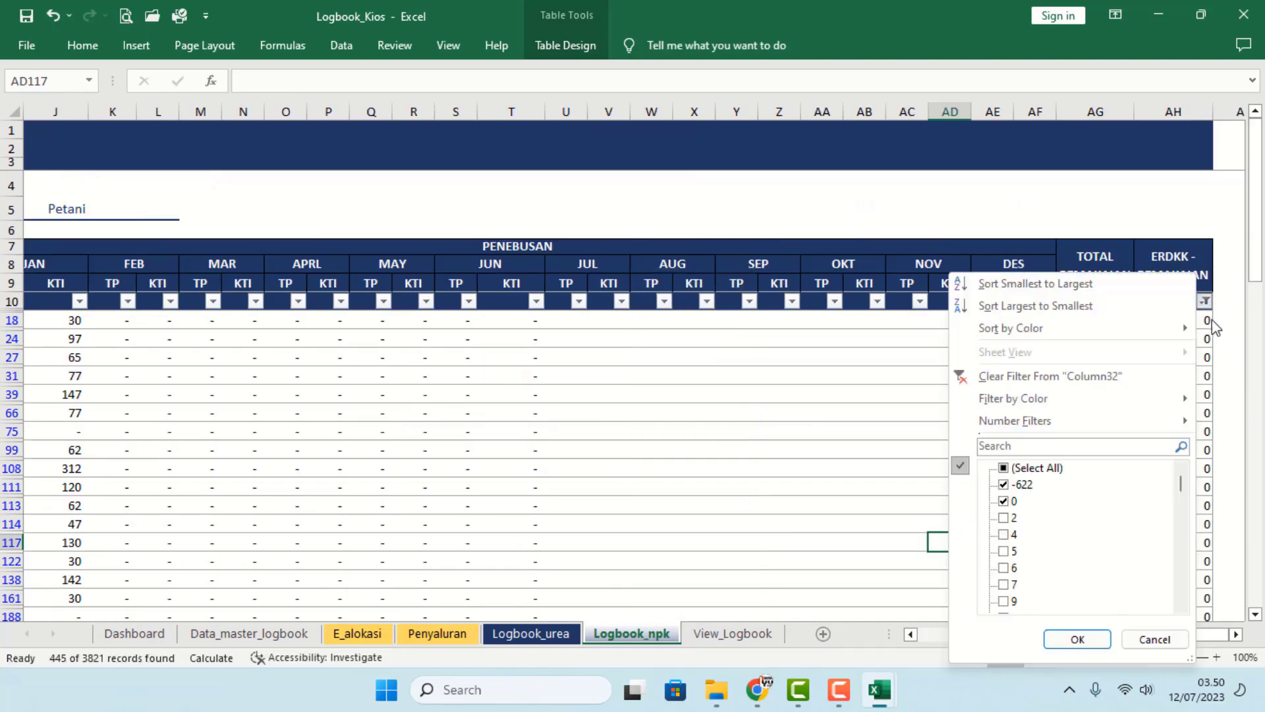
left_click(1004, 501)
left_click(1076, 640)
left_click(869, 486)
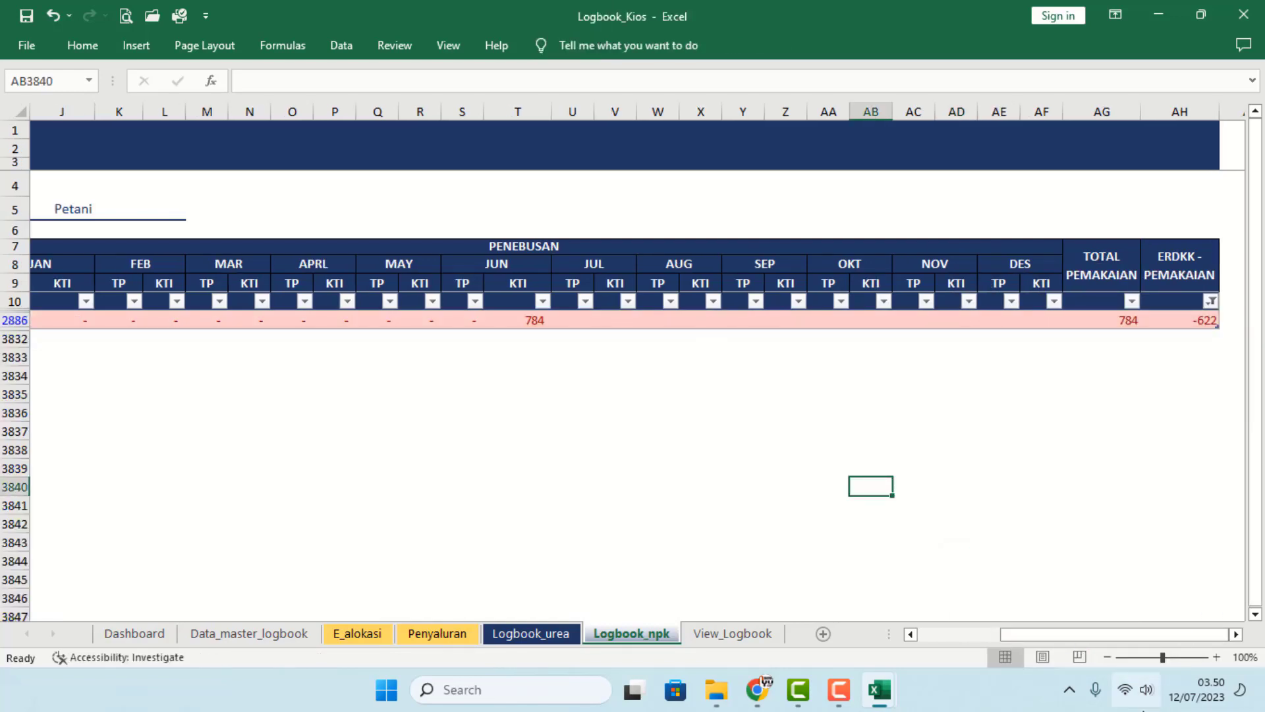
left_click_drag(1132, 634, 827, 646)
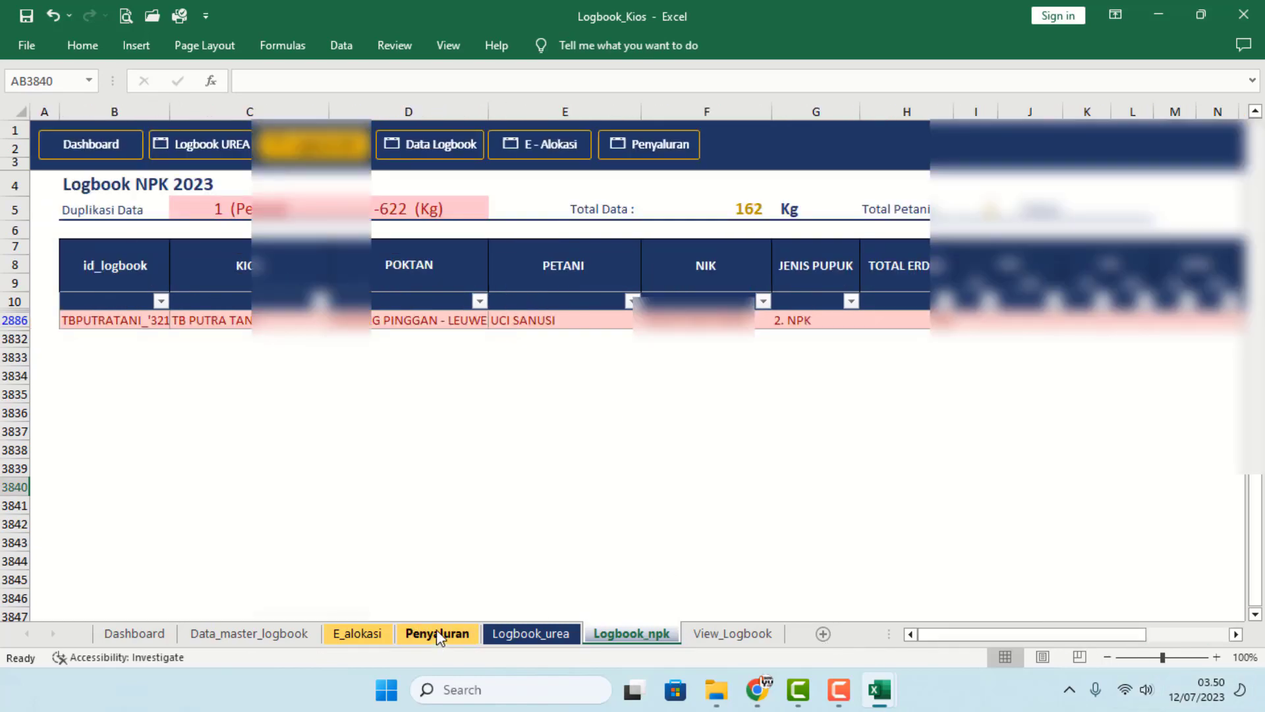
- Zero Urea cells G2563 and G2565, put 200 in Npk H2563, then view Logbook_urea
left_click(438, 634)
left_click(943, 517)
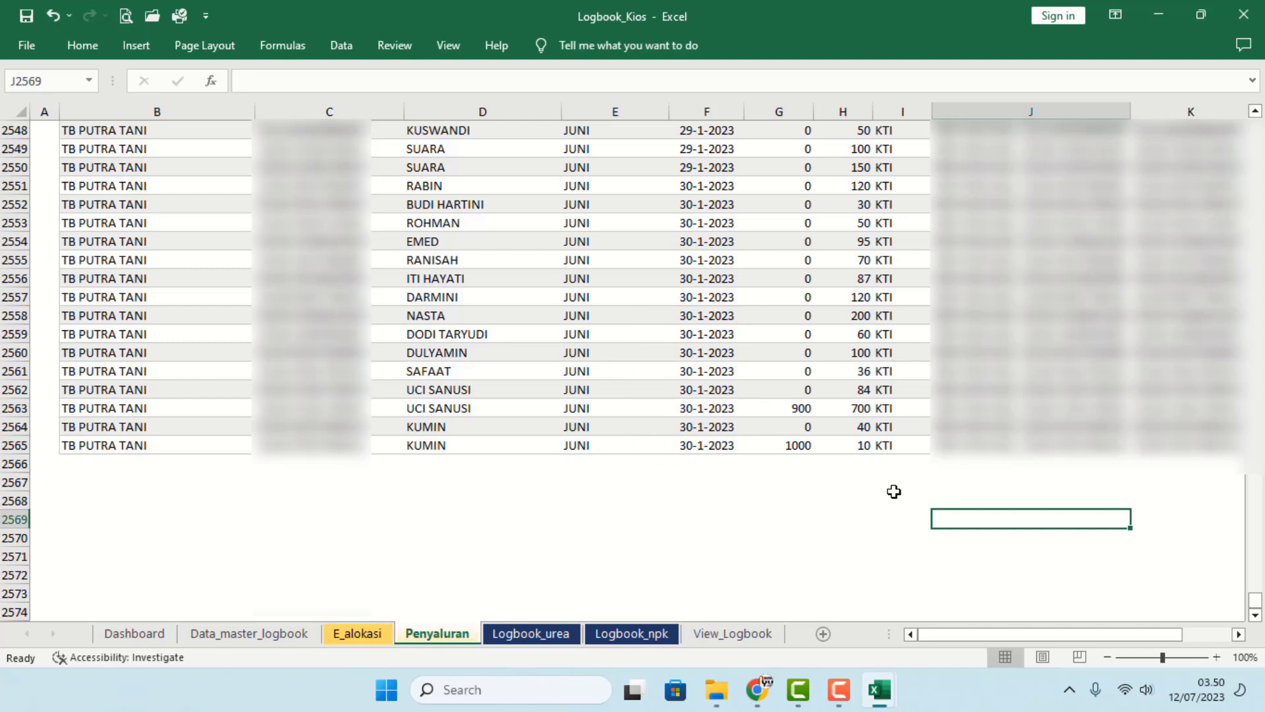
left_click(799, 409)
type("0")
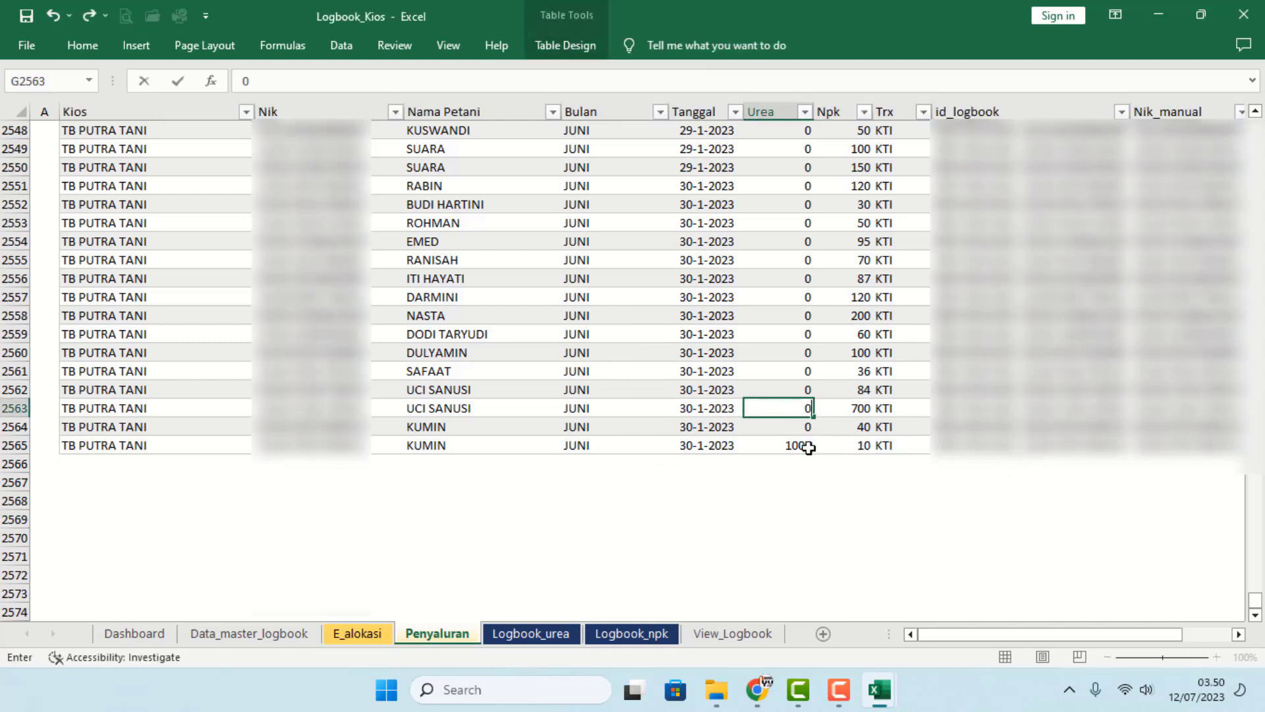
left_click(802, 445)
left_click(855, 409)
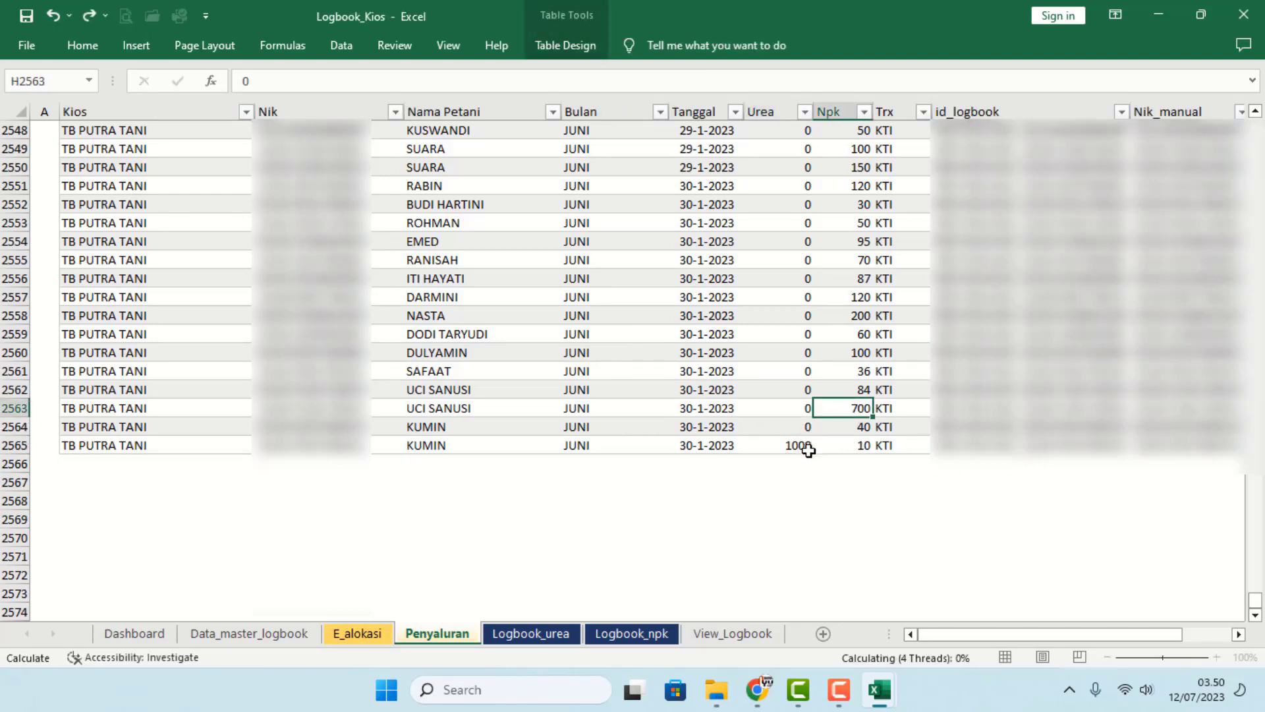
left_click(809, 447)
type("0")
left_click(857, 412)
type("3")
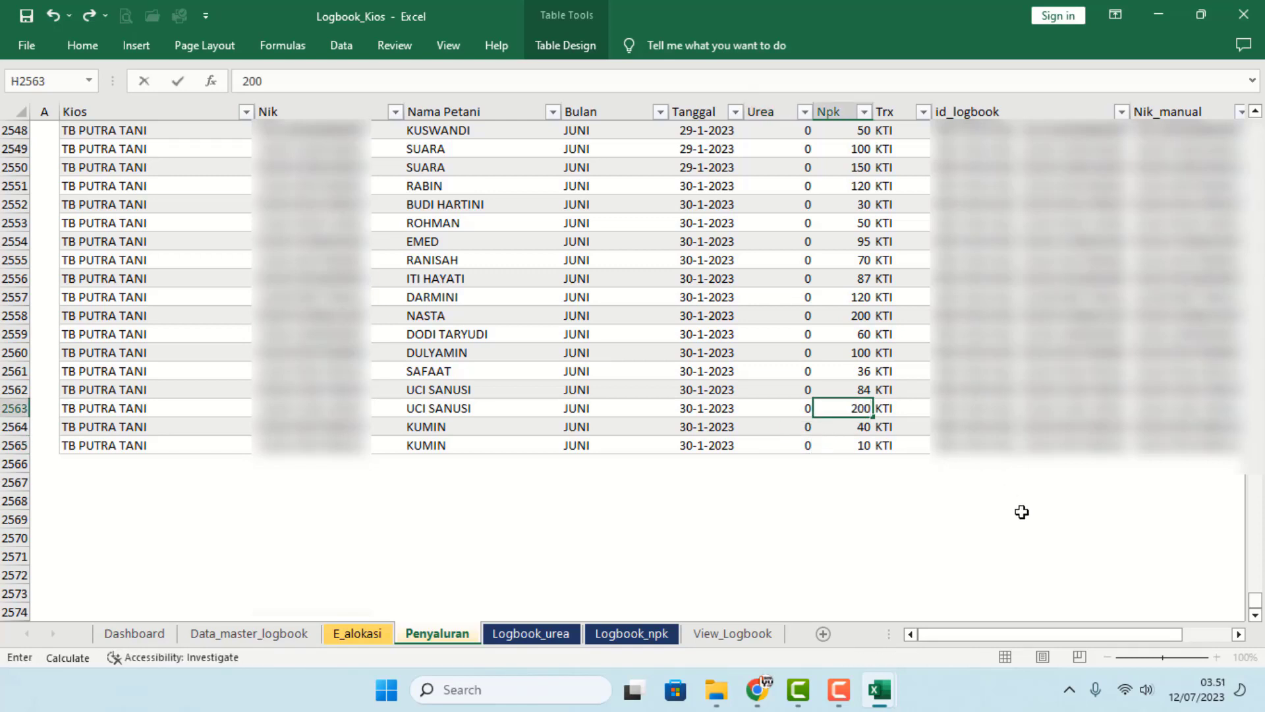
left_click(842, 528)
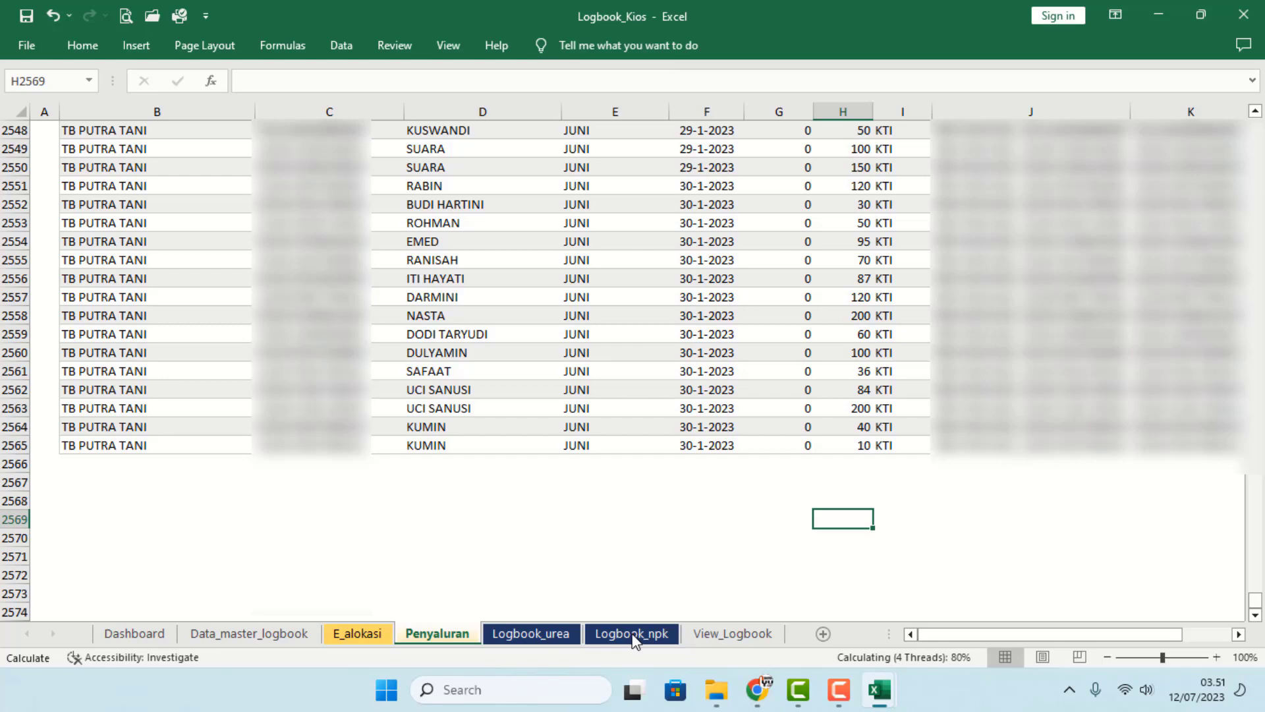
left_click(547, 633)
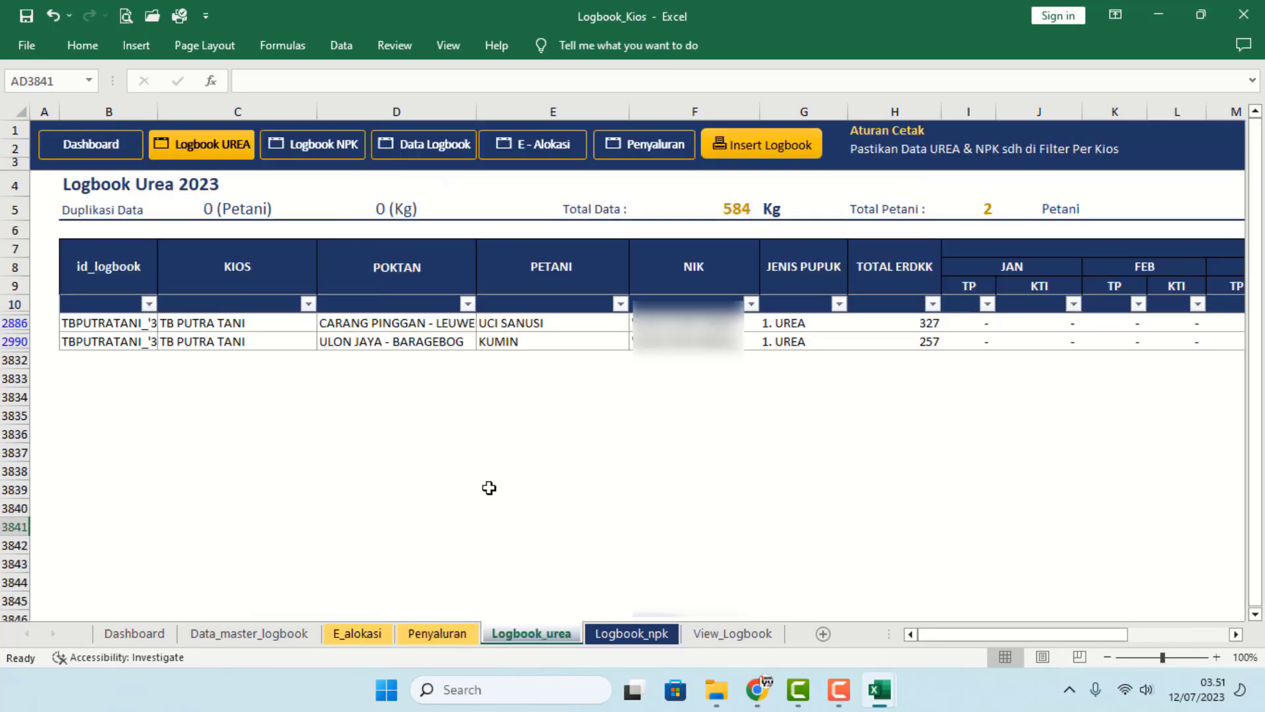
- Reselect all values in Logbook_urea's ERDKK - PEMAKAIAN filter, then move to Logbook_npk
left_click(199, 213)
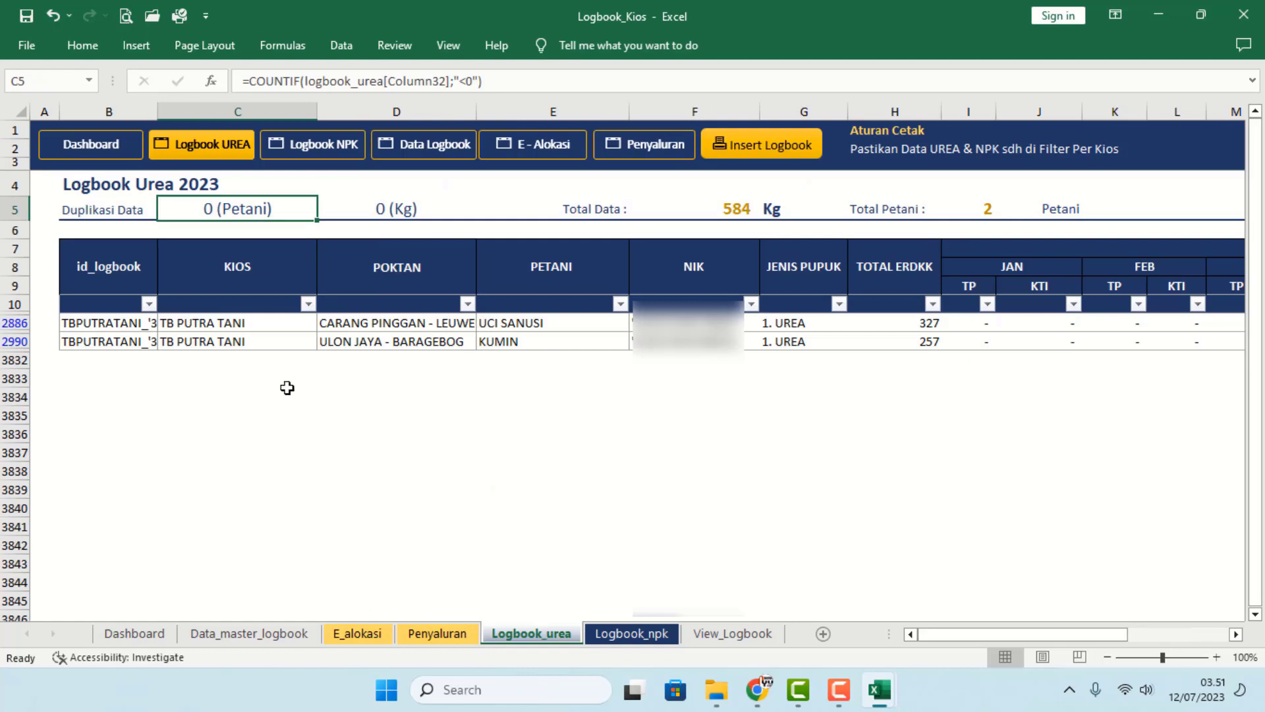
left_click(1208, 635)
left_click(1214, 303)
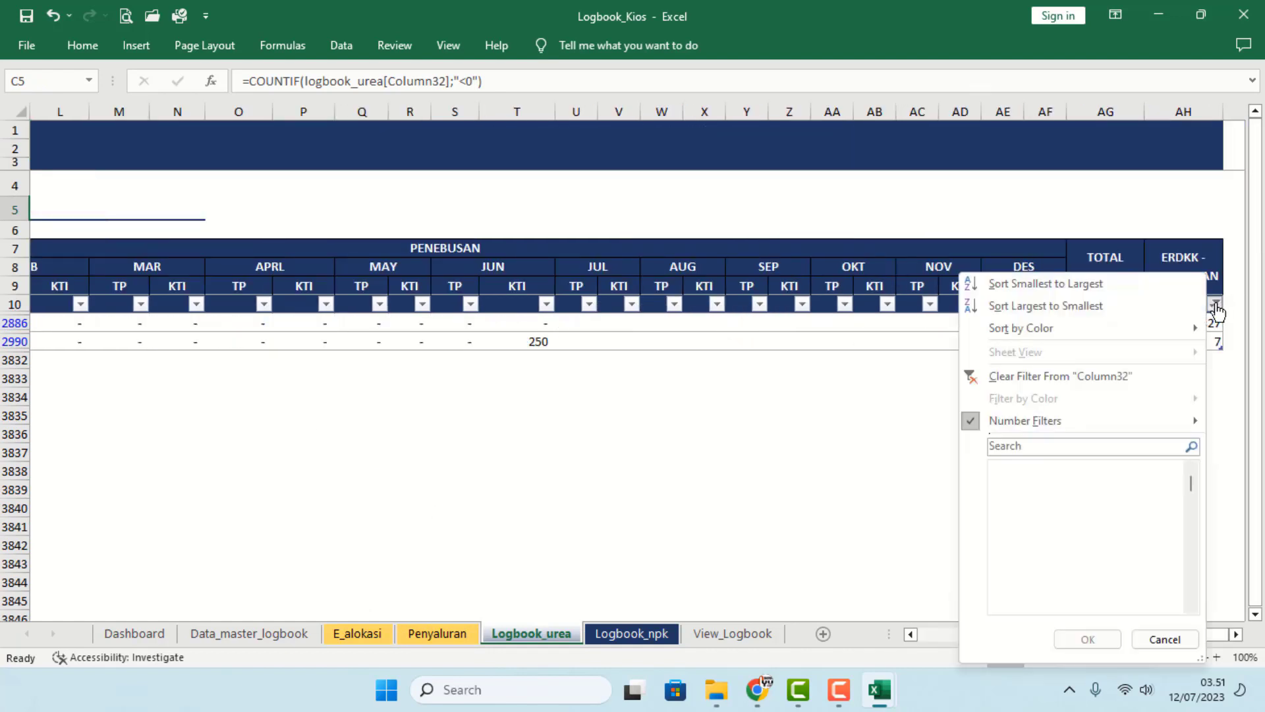
left_click(1014, 469)
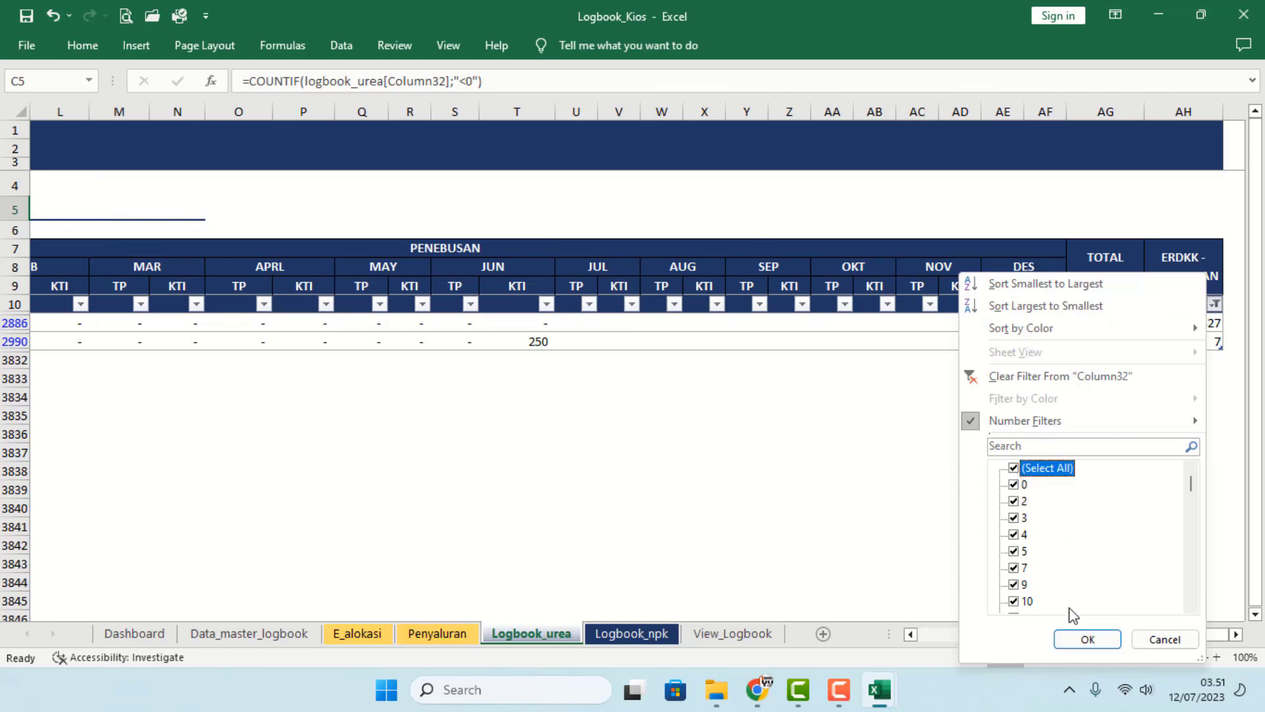
left_click(1087, 638)
left_click(996, 546)
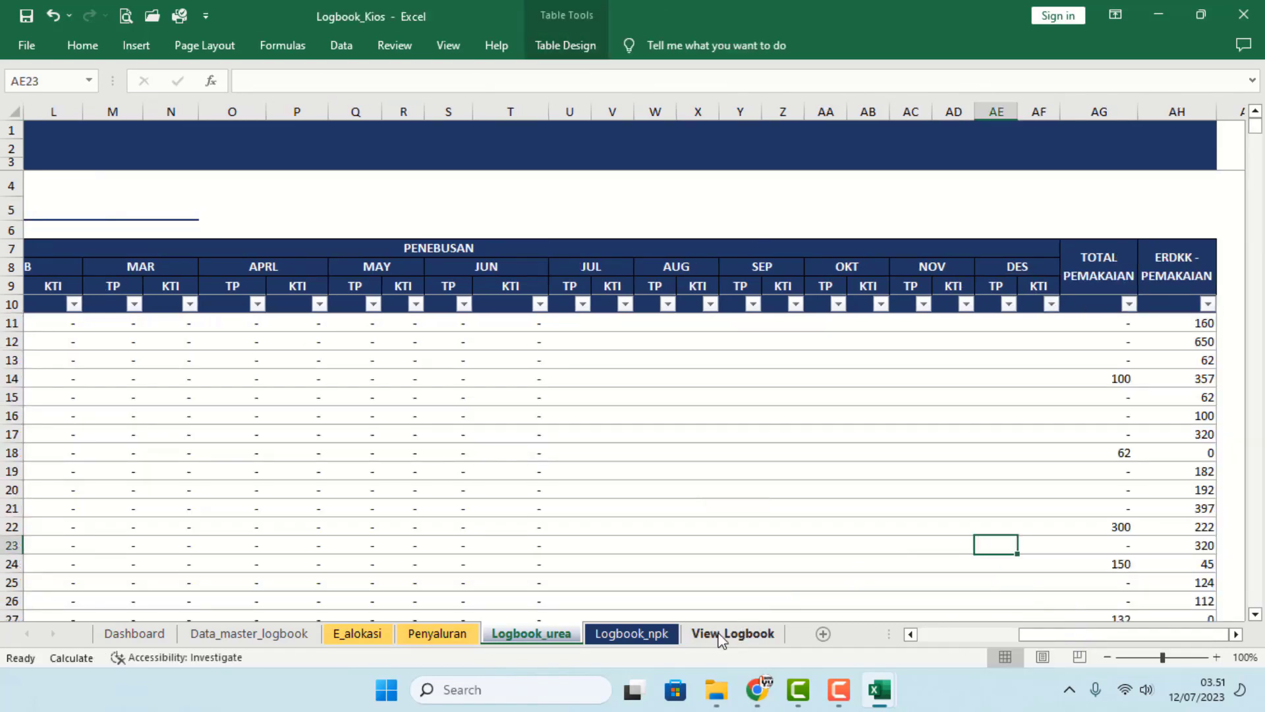
left_click_drag(1048, 636, 806, 636)
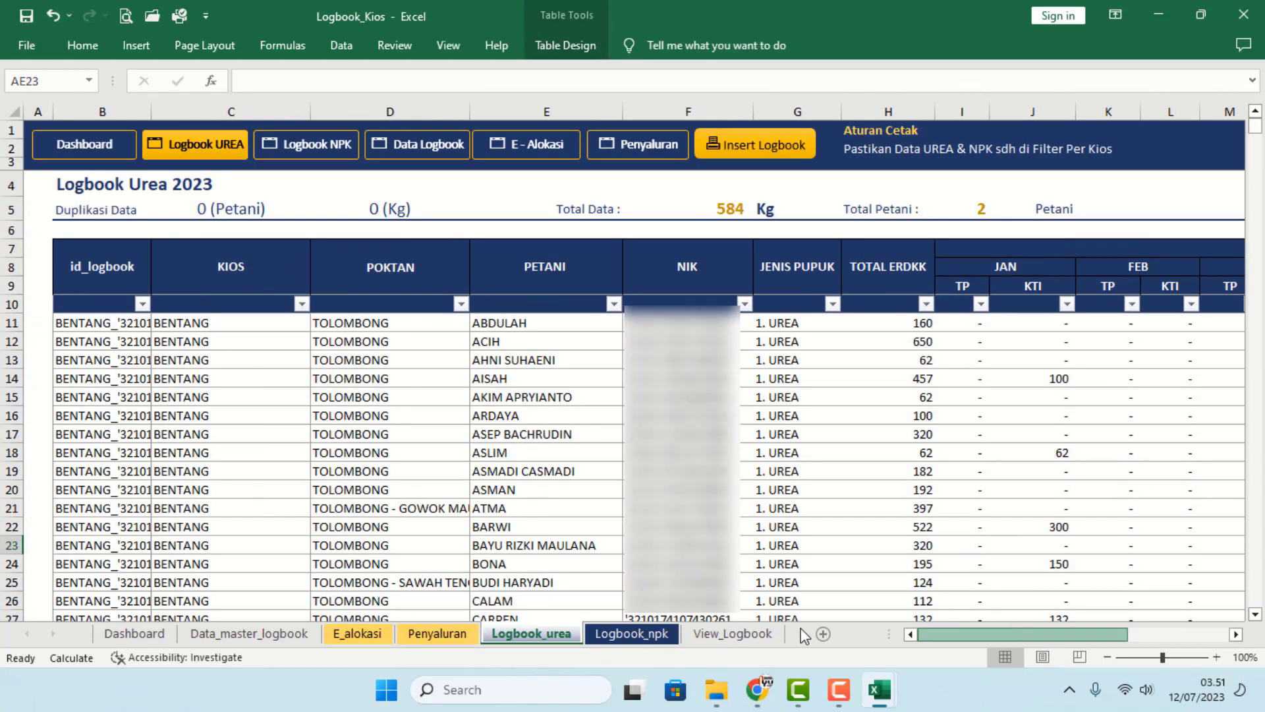
left_click(629, 635)
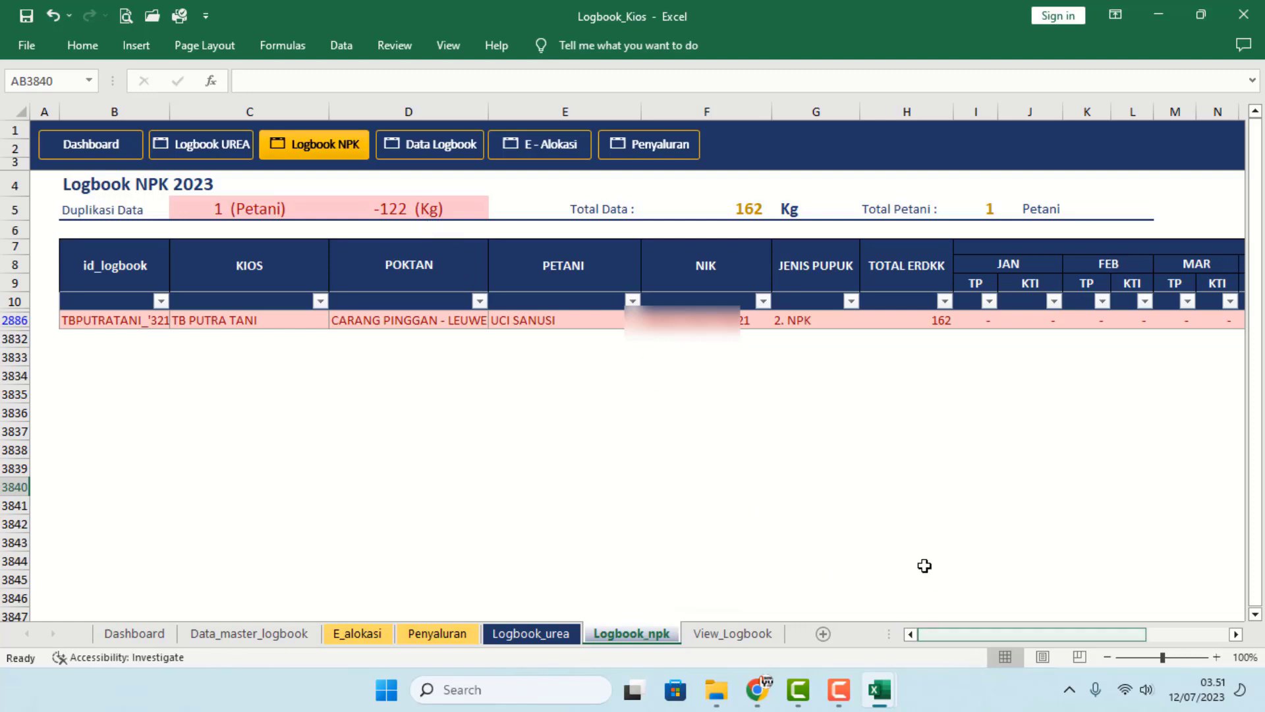
- Inspect the duplicated NPK row 2886 and its kios name in C2886 on Logbook_npk
left_click(884, 512)
left_click(552, 636)
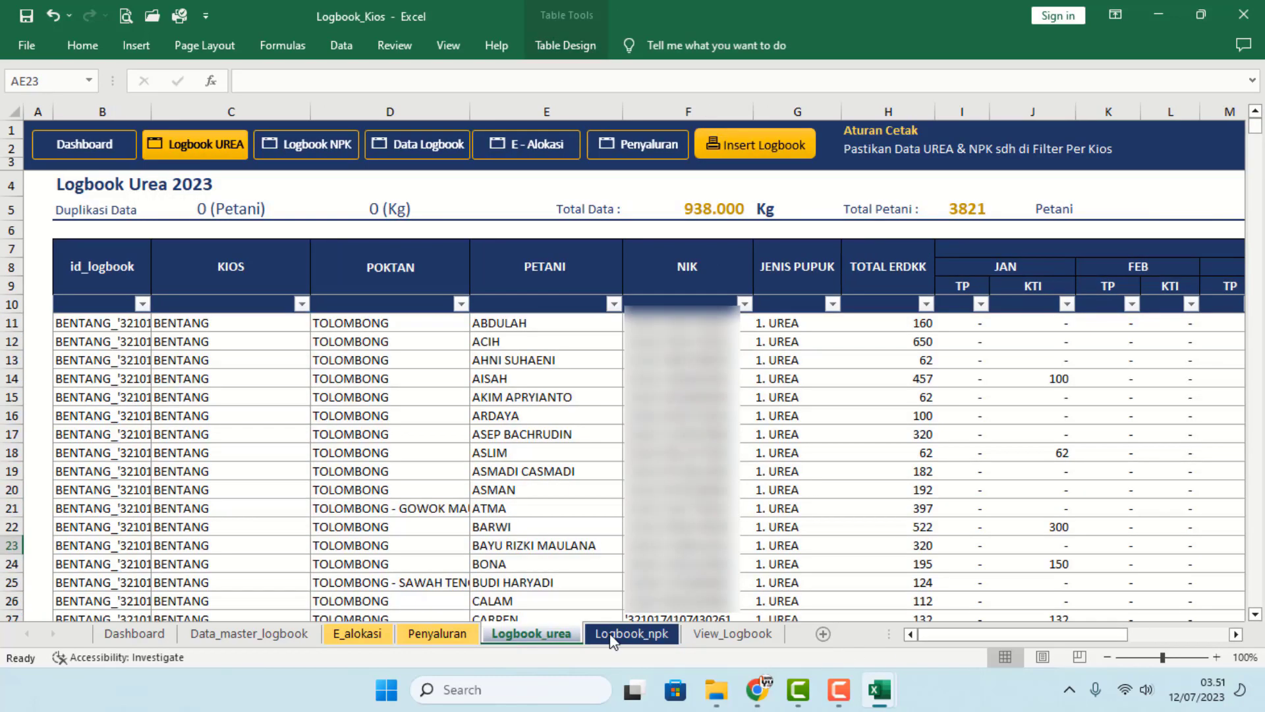
left_click(618, 636)
left_click(621, 521)
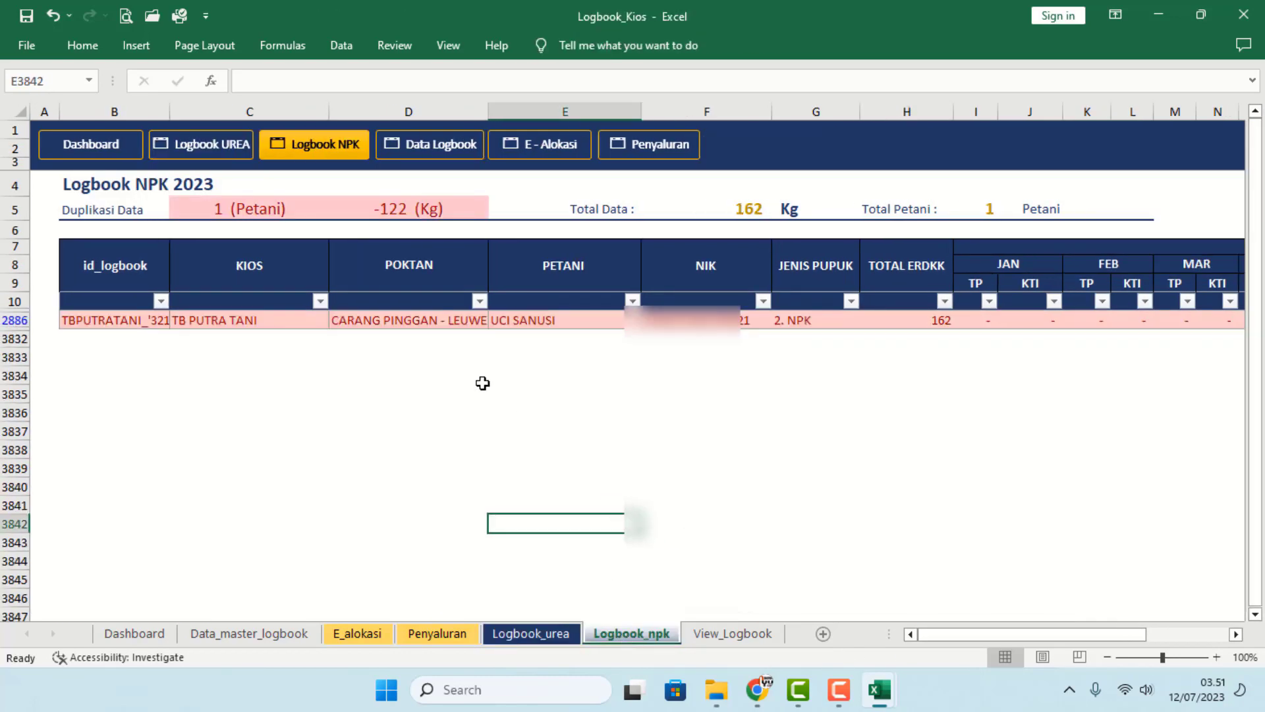
left_click(395, 323)
left_click(263, 323)
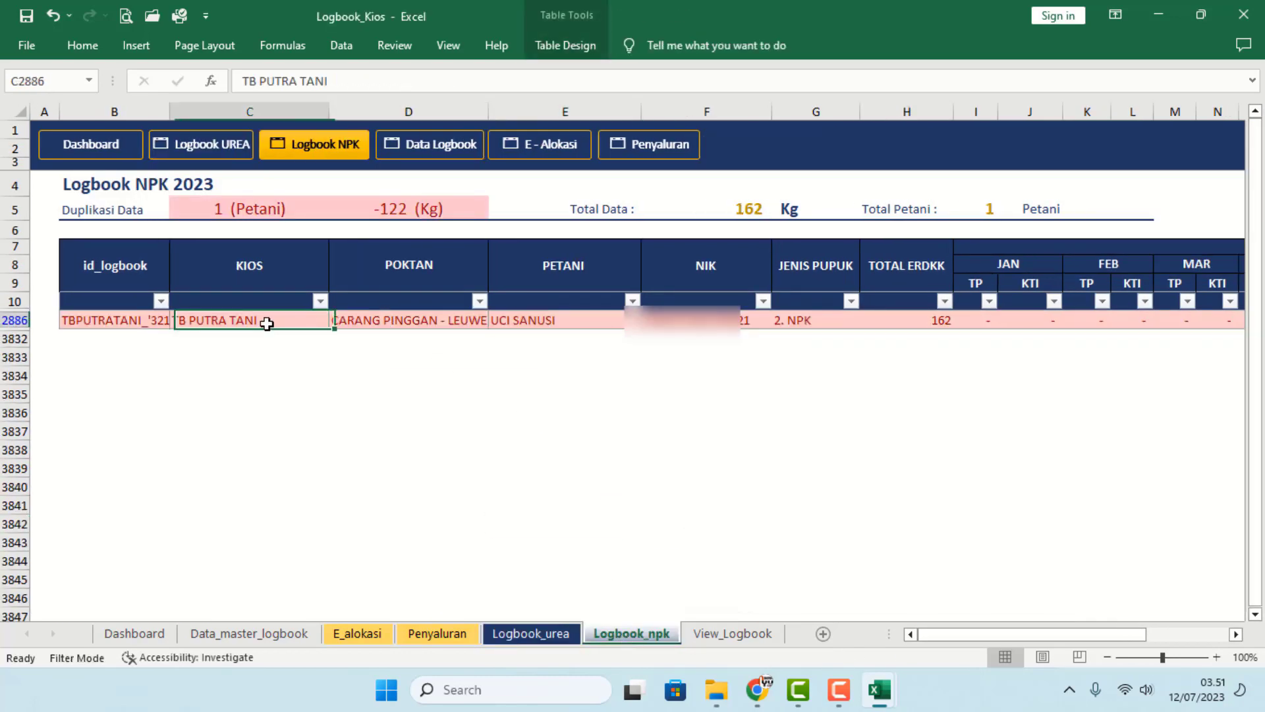
left_click(464, 414)
- Compare Penyaluran, E_alokasi and Logbook_npk's ERDKK - PEMAKAIAN column, ending on Penyaluran
left_click(437, 634)
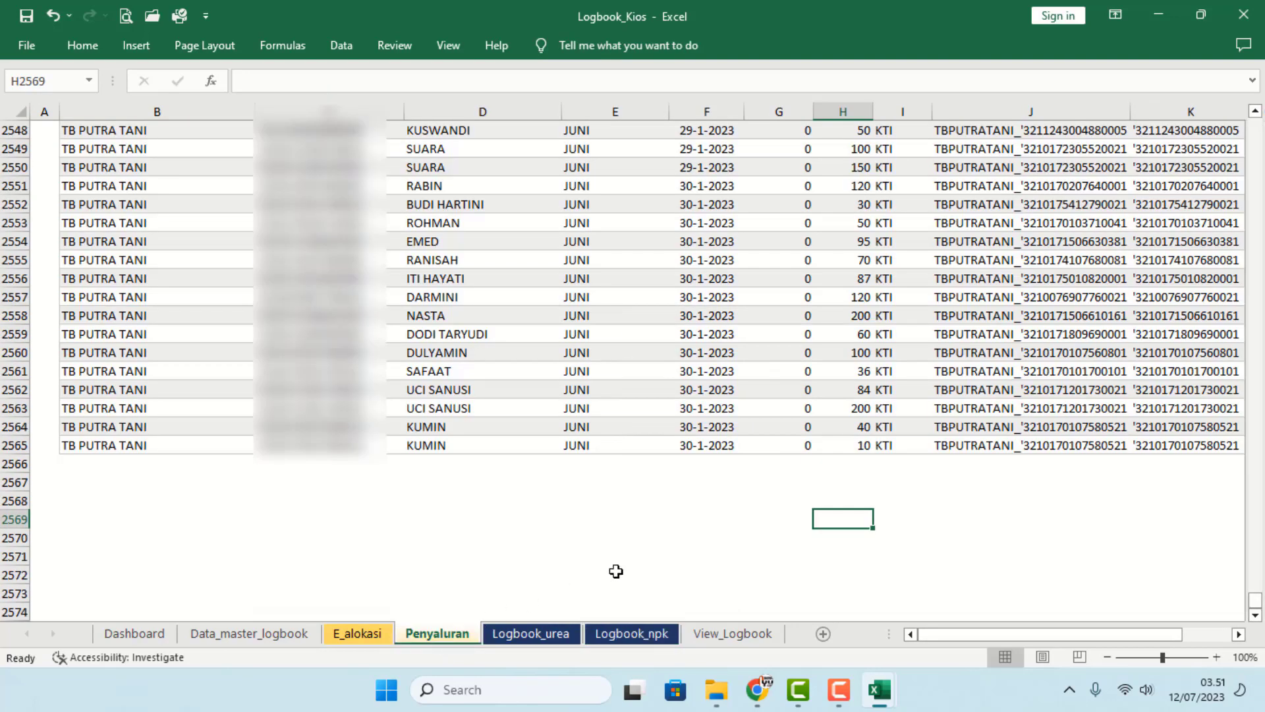
left_click(671, 558)
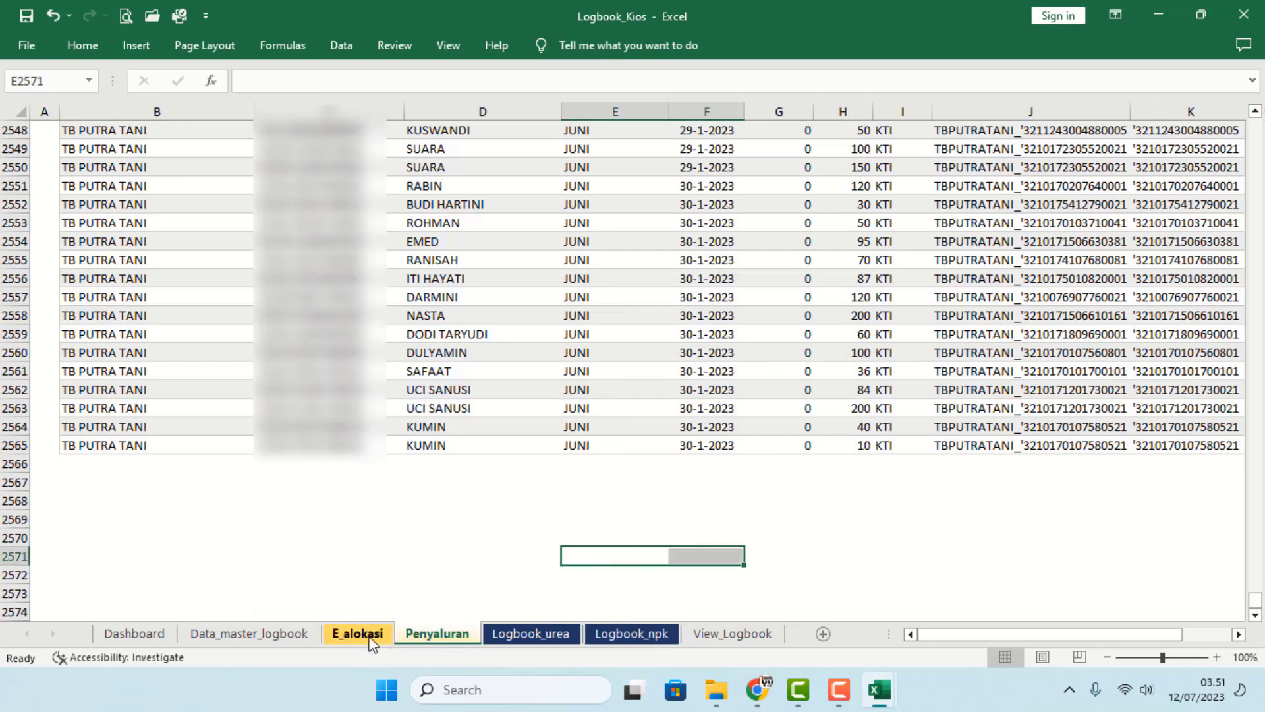
left_click(381, 634)
left_click_drag(959, 634, 747, 646)
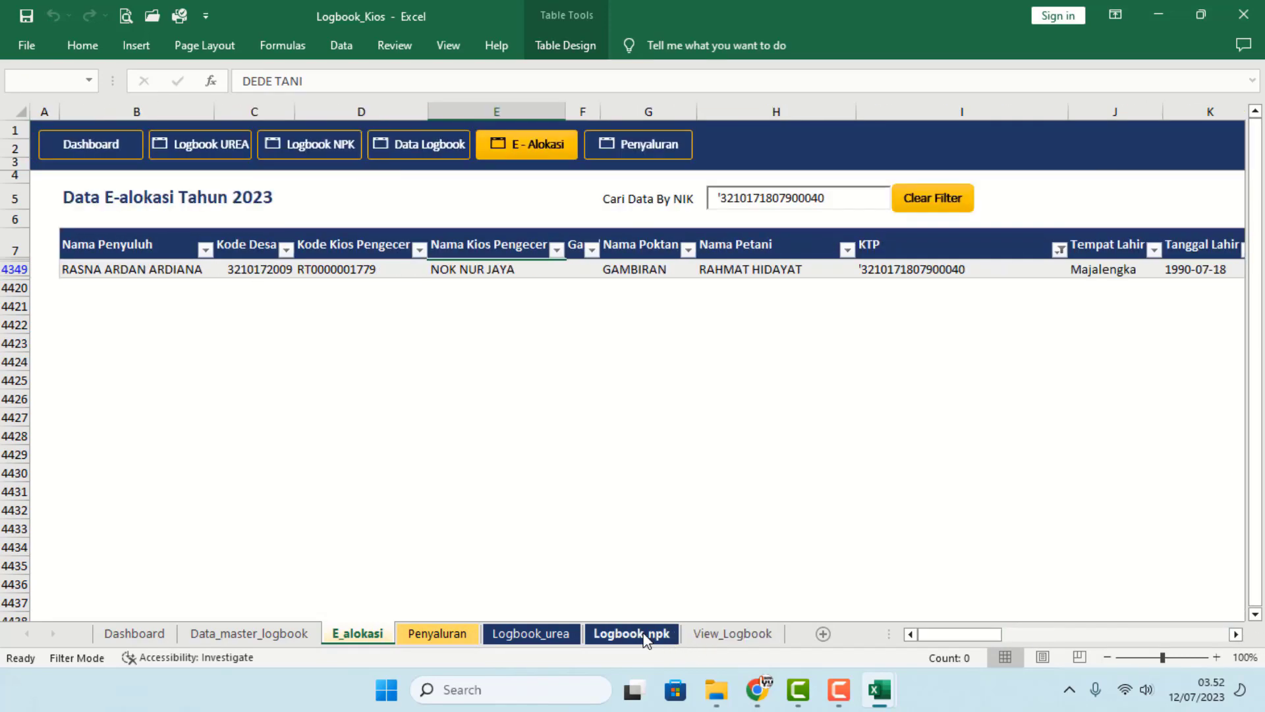
left_click(645, 637)
left_click_drag(1019, 634, 1255, 638)
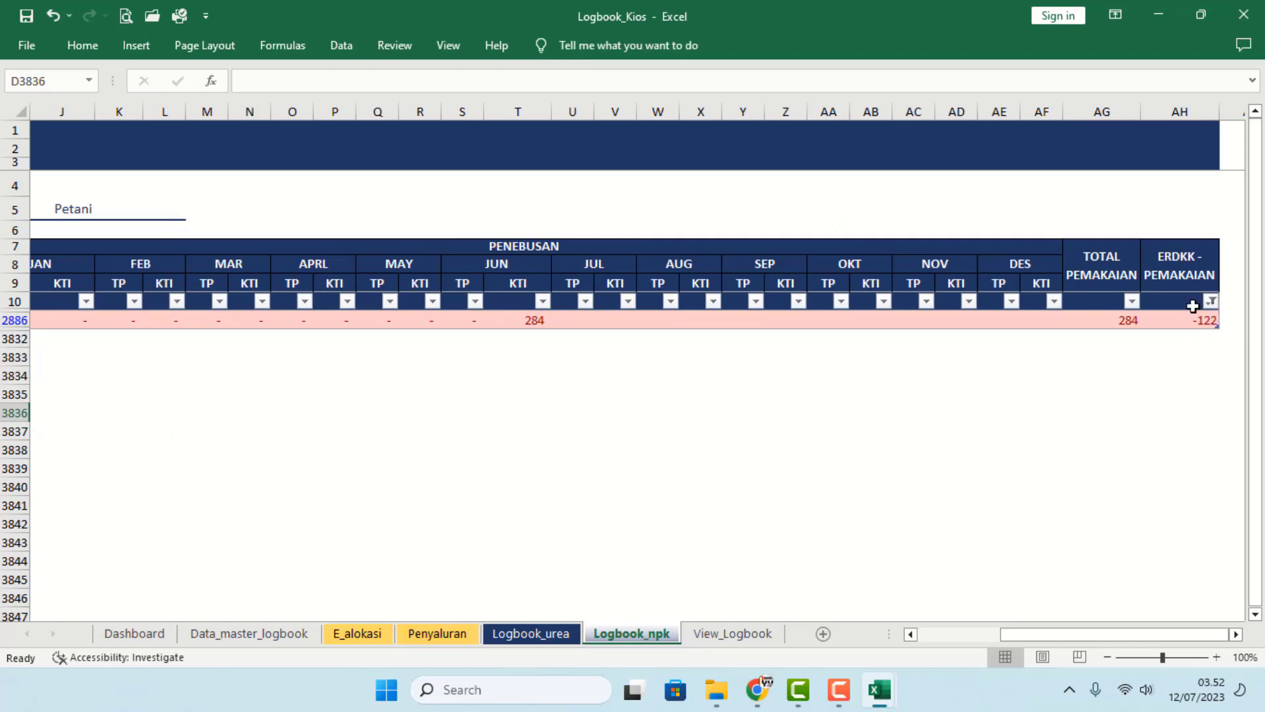
left_click_drag(1081, 646, 959, 646)
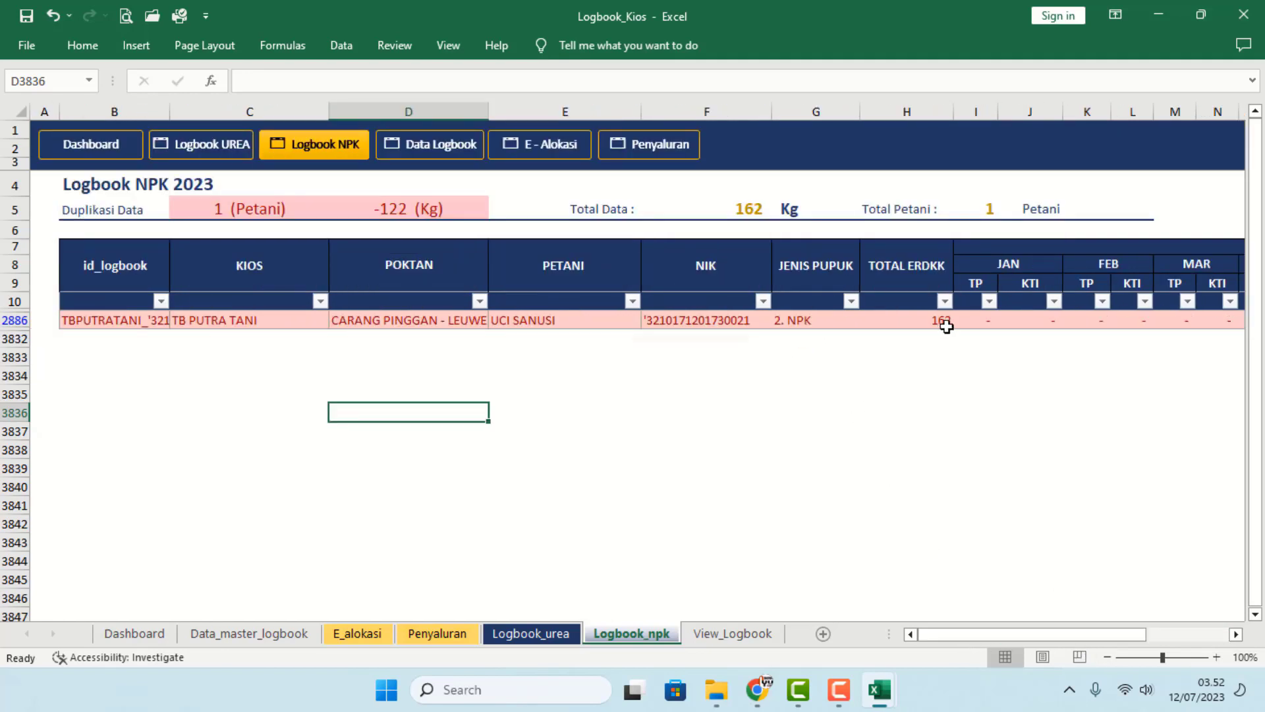
left_click(465, 636)
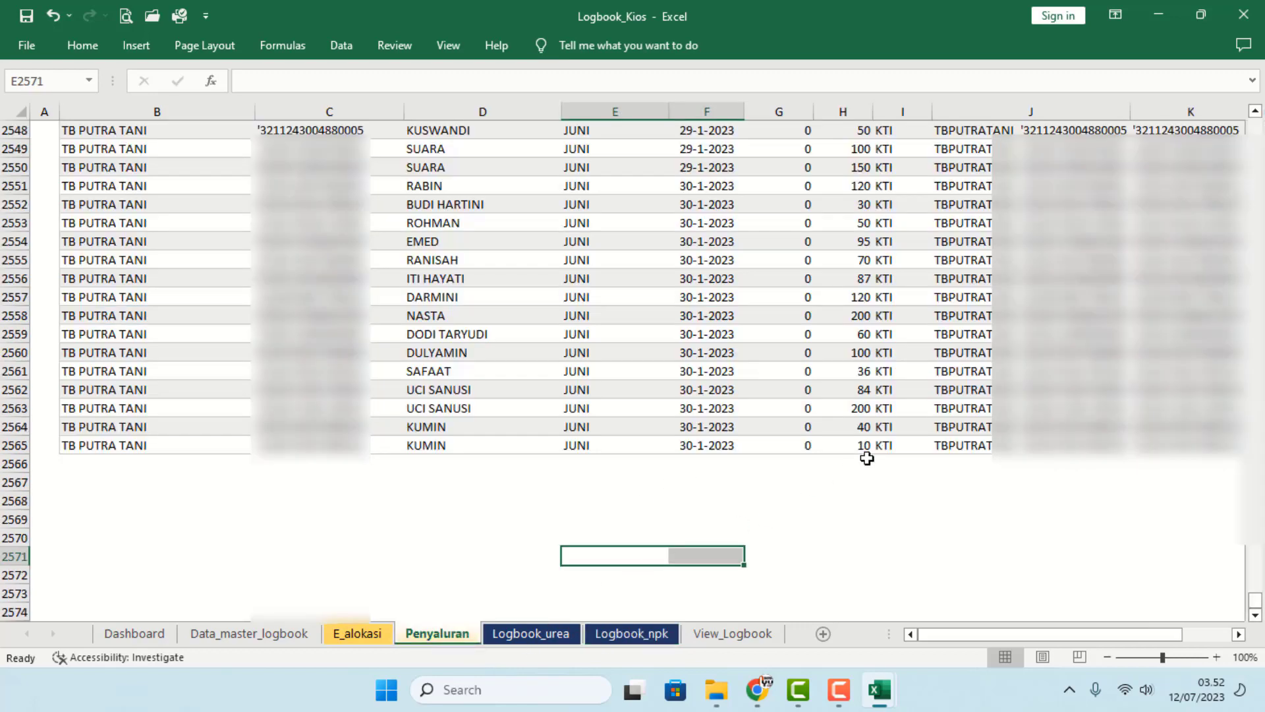
- Enter 100 in Npk cell H2563, then check the JUN KTI SUMIFS total on Logbook_npk
left_click(855, 406)
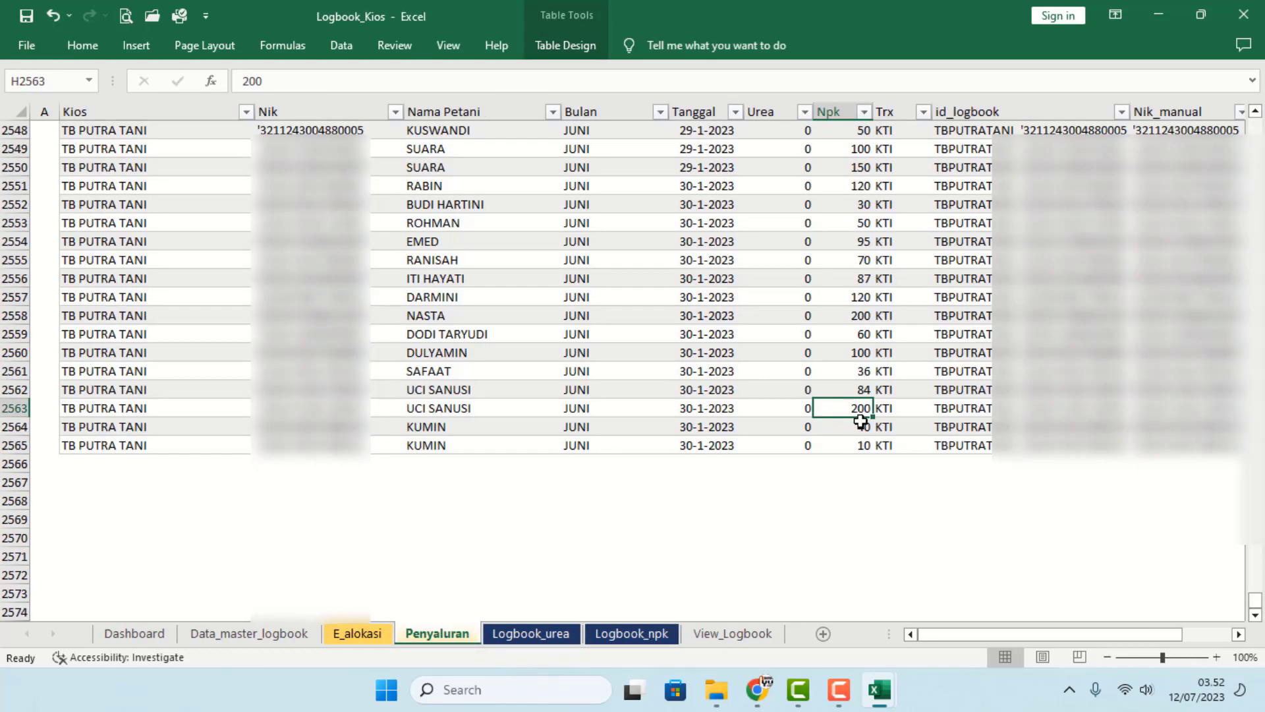
type("100")
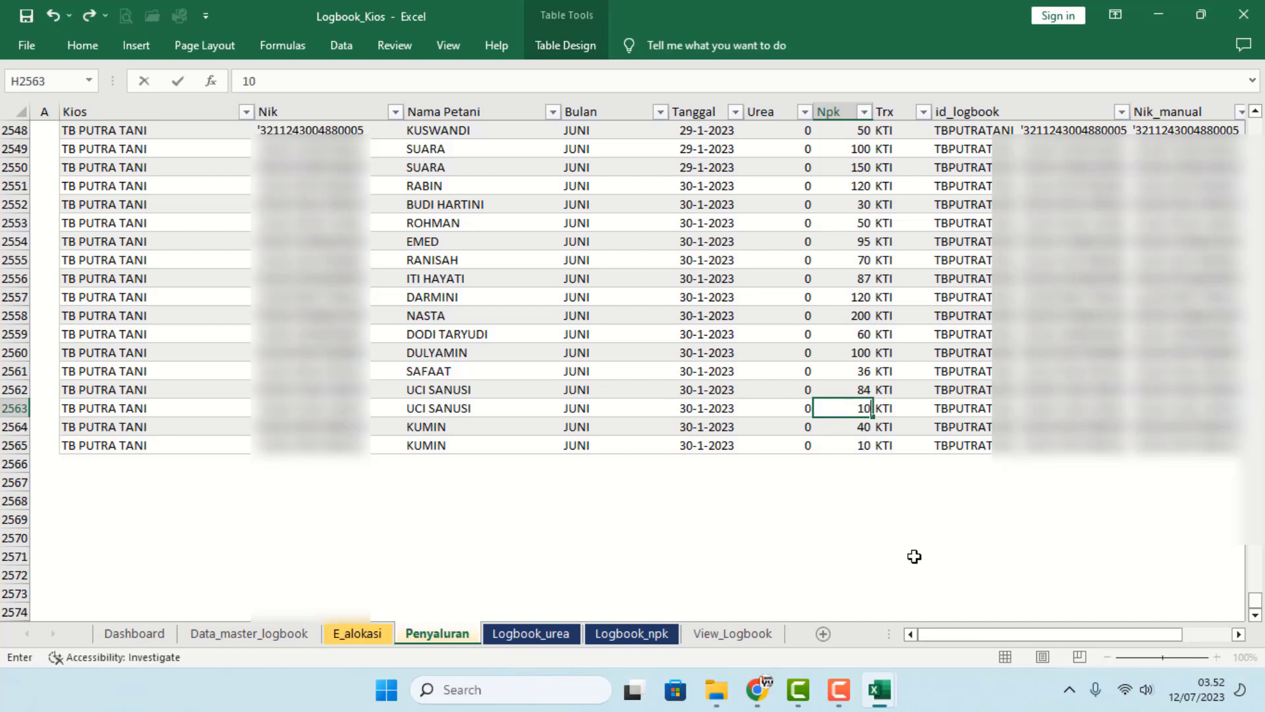
left_click(918, 535)
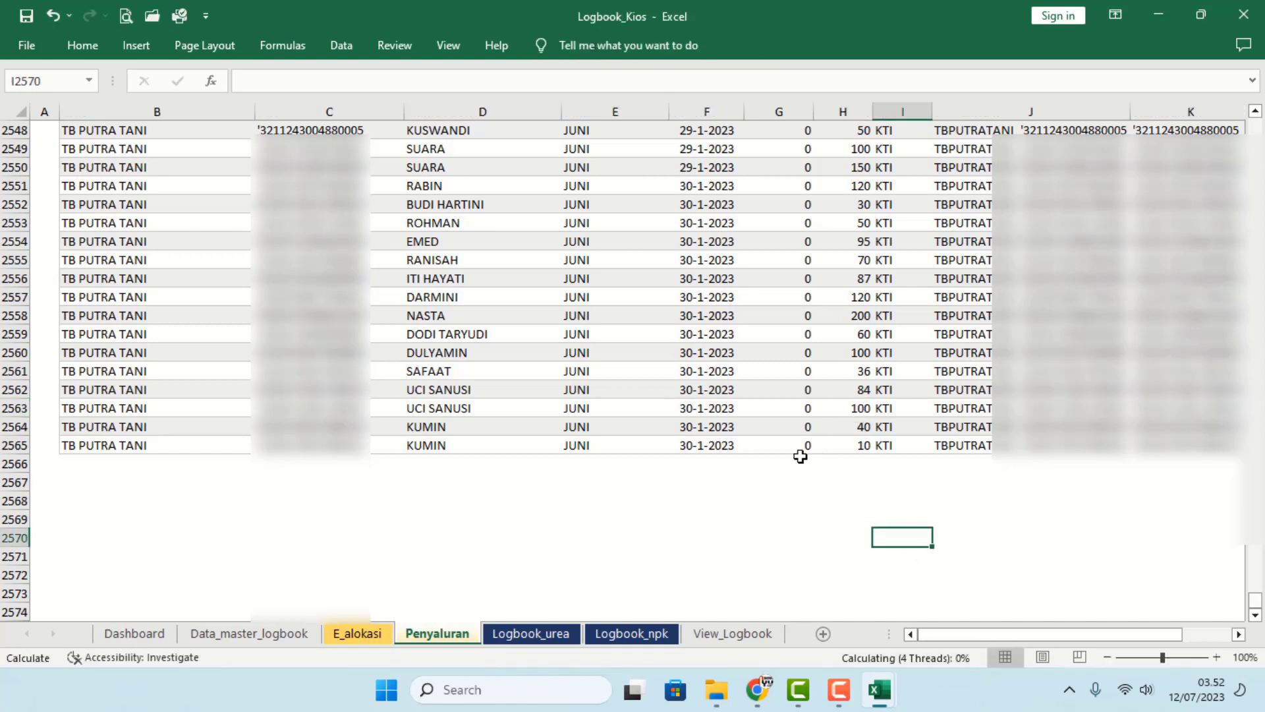
left_click(648, 635)
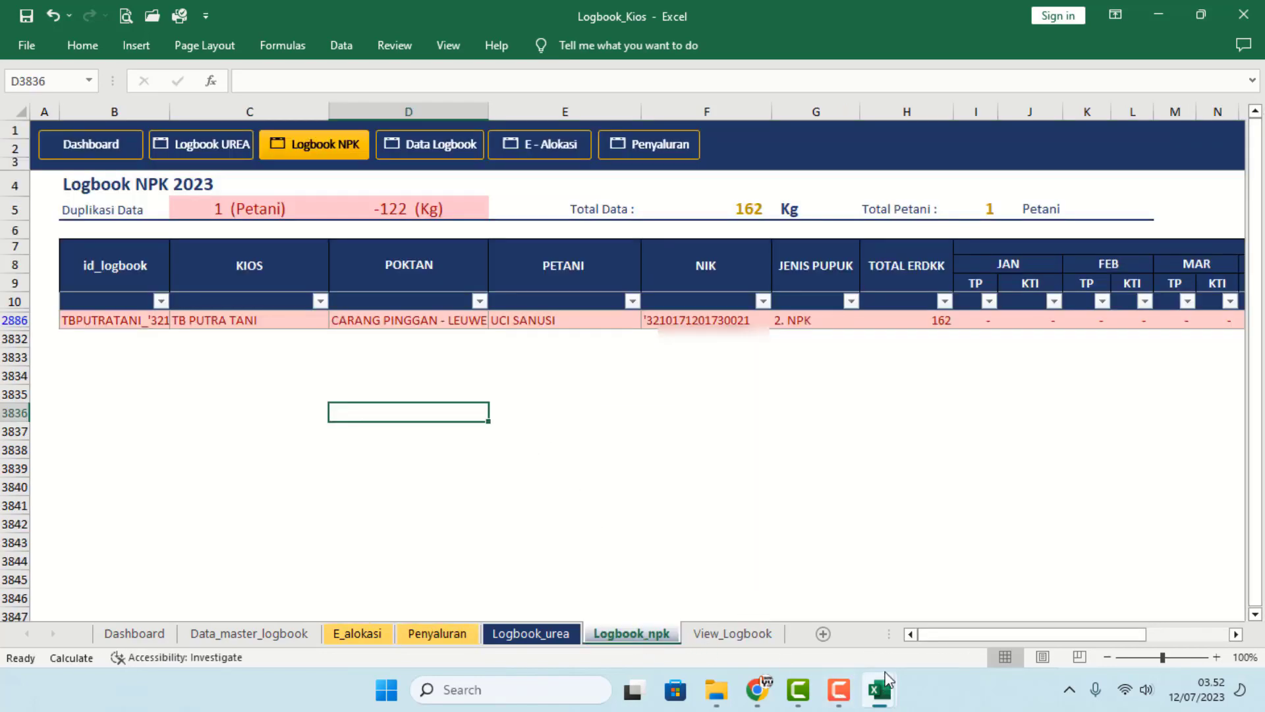
left_click(751, 579)
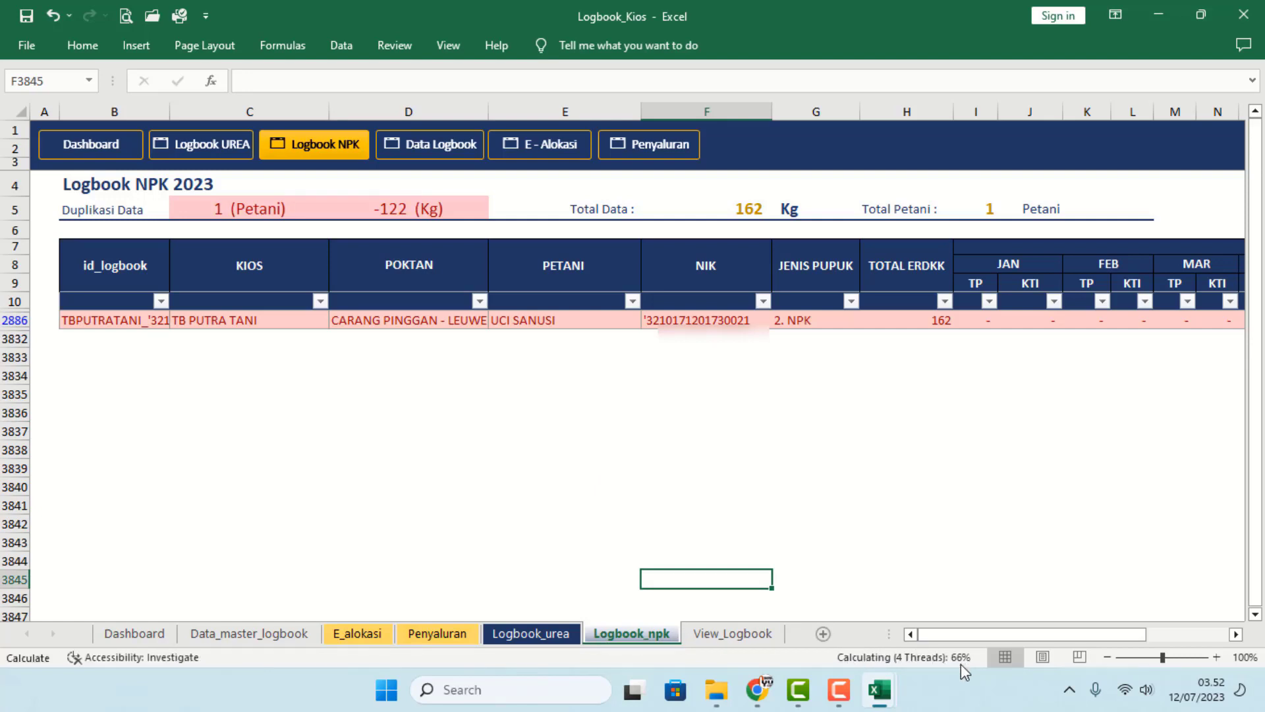
left_click(906, 525)
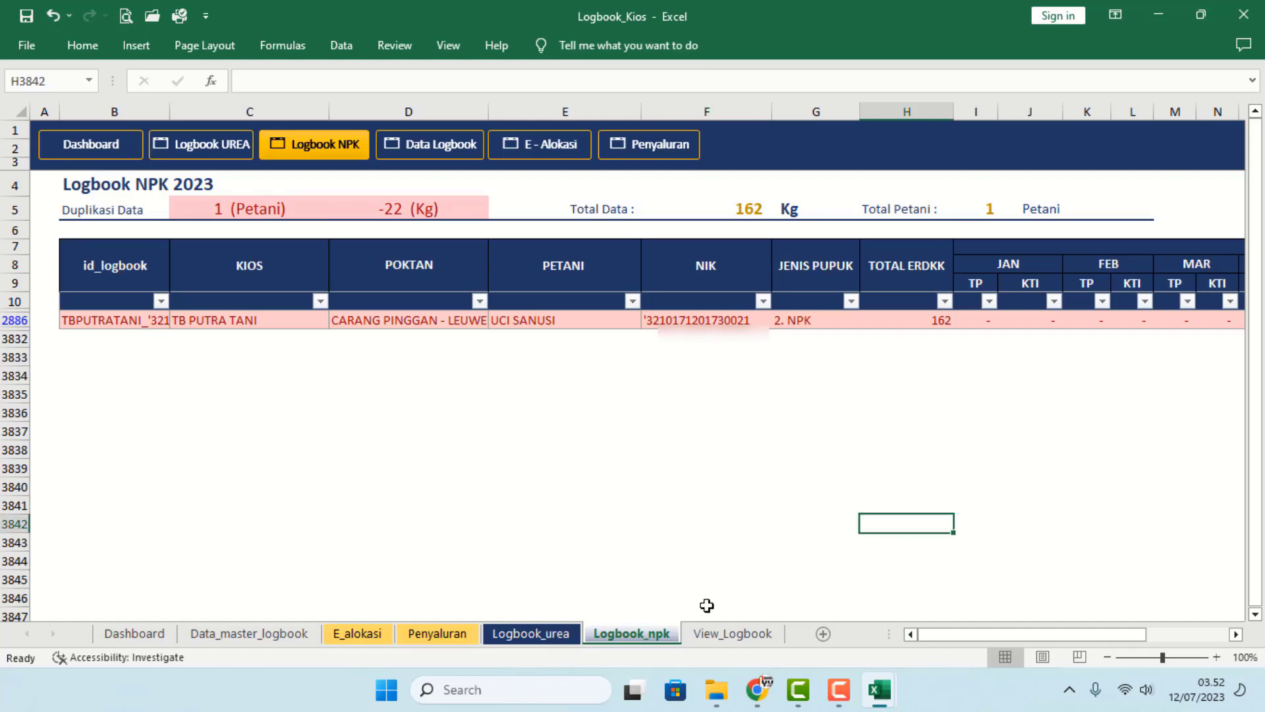
left_click(814, 489)
left_click_drag(1081, 635, 1170, 639)
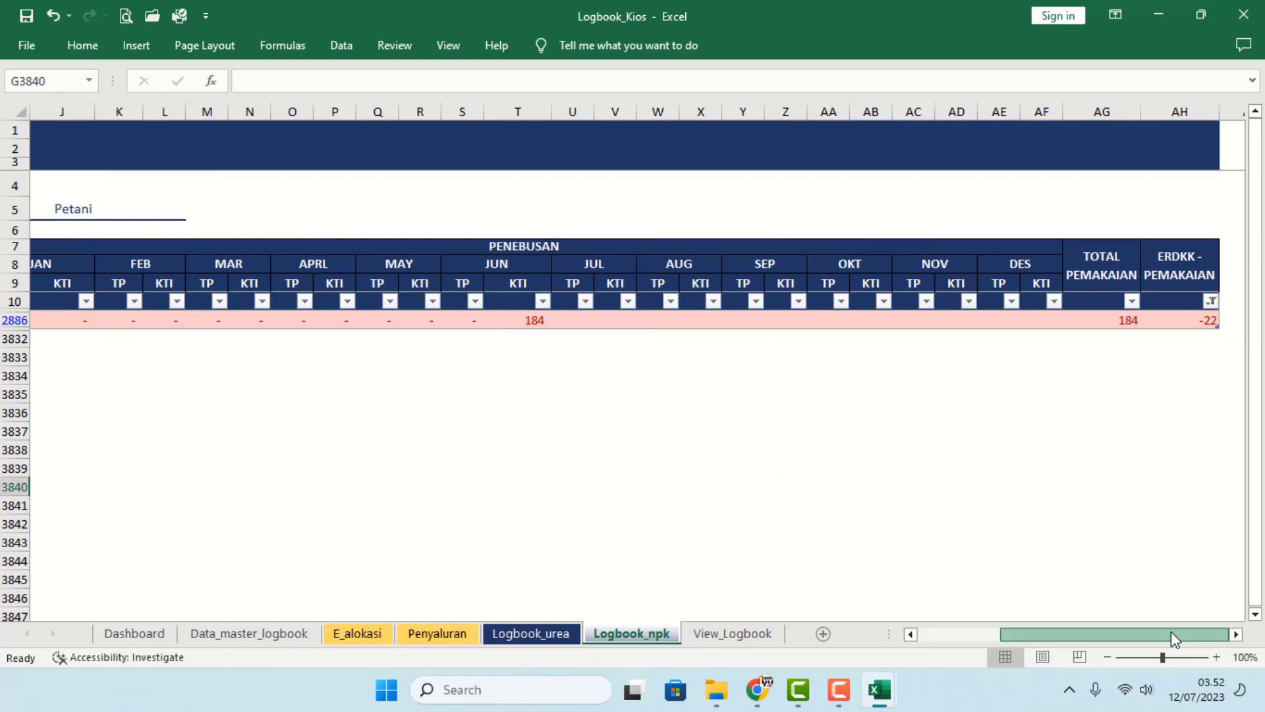
left_click_drag(1172, 638, 1125, 646)
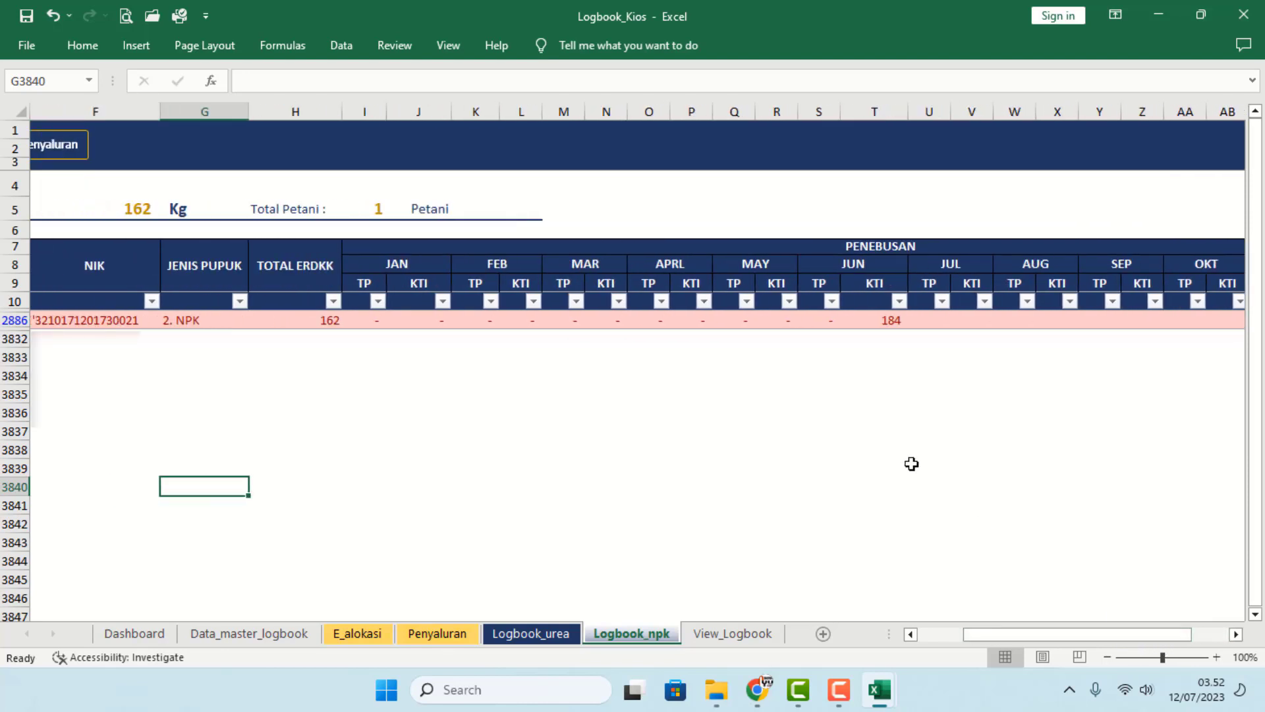
left_click(871, 322)
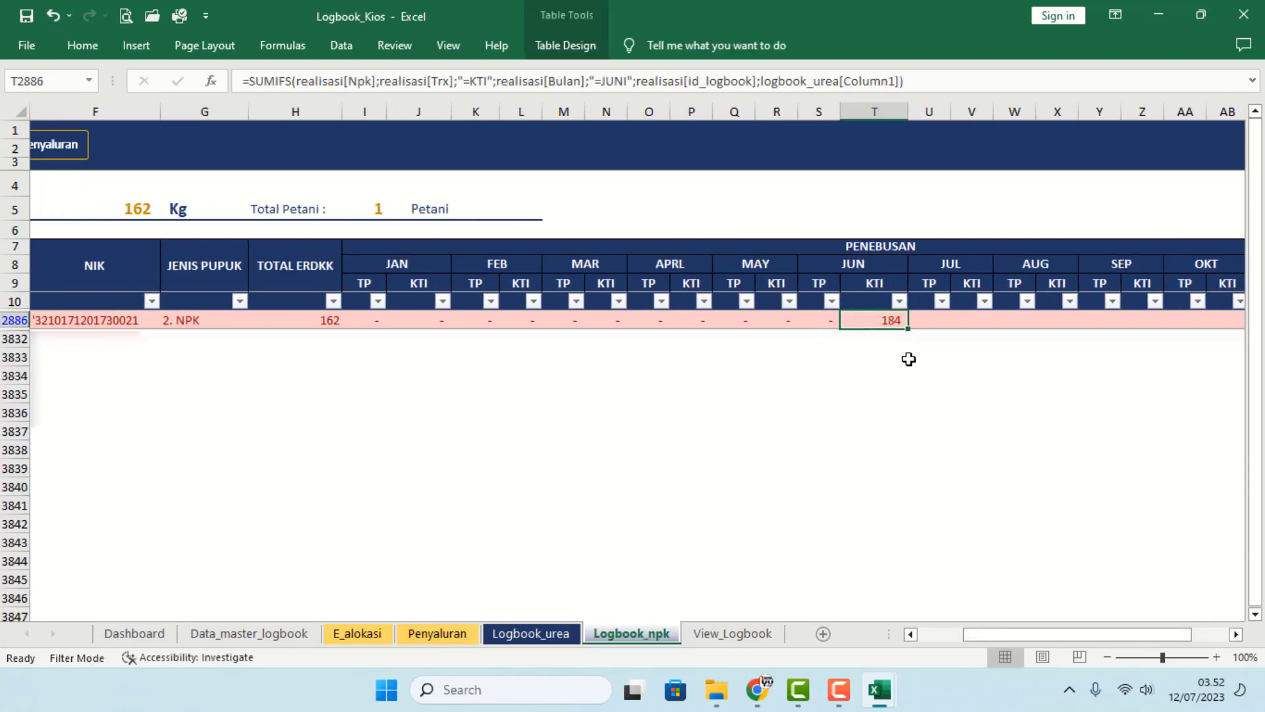
left_click(464, 643)
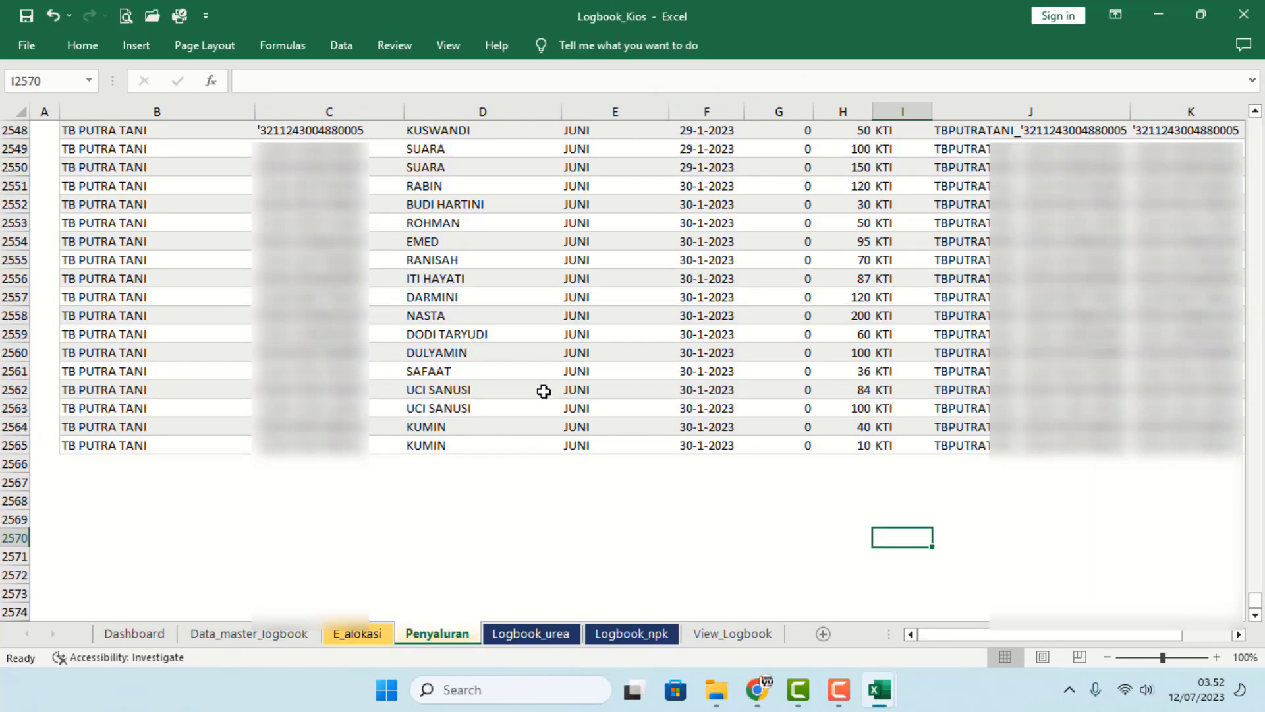
left_click_drag(544, 392, 855, 403)
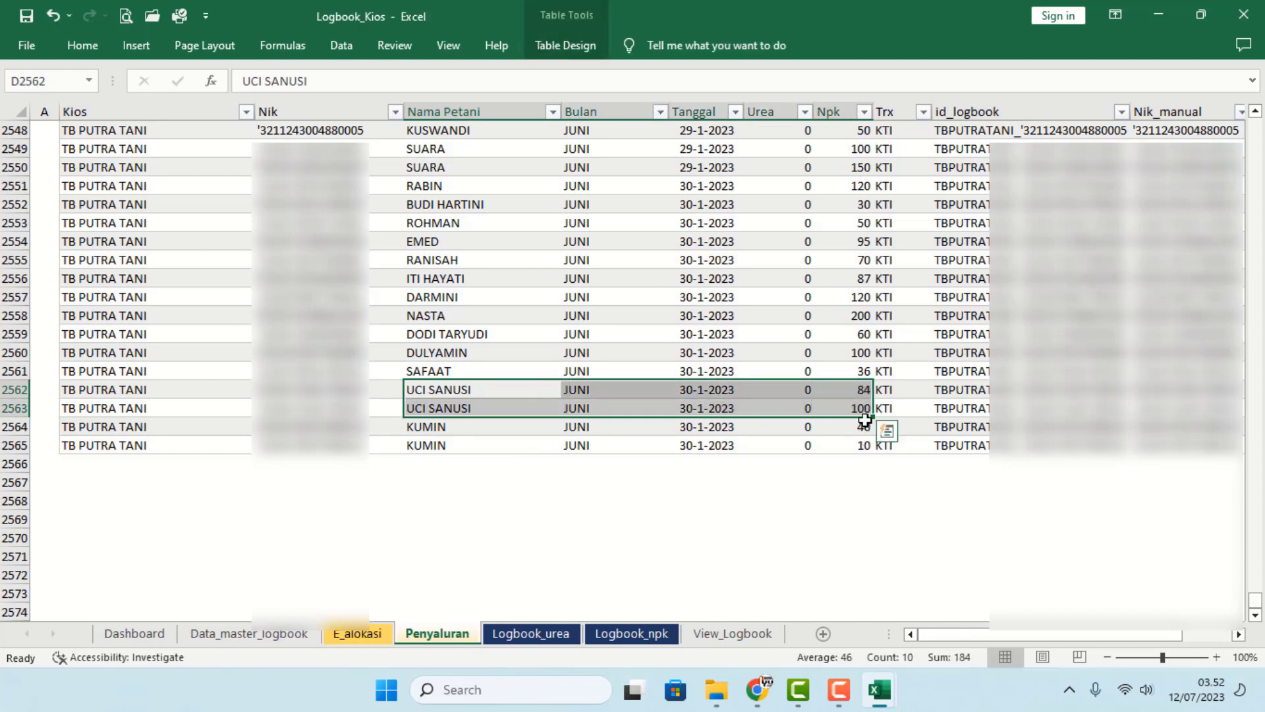
left_click(556, 634)
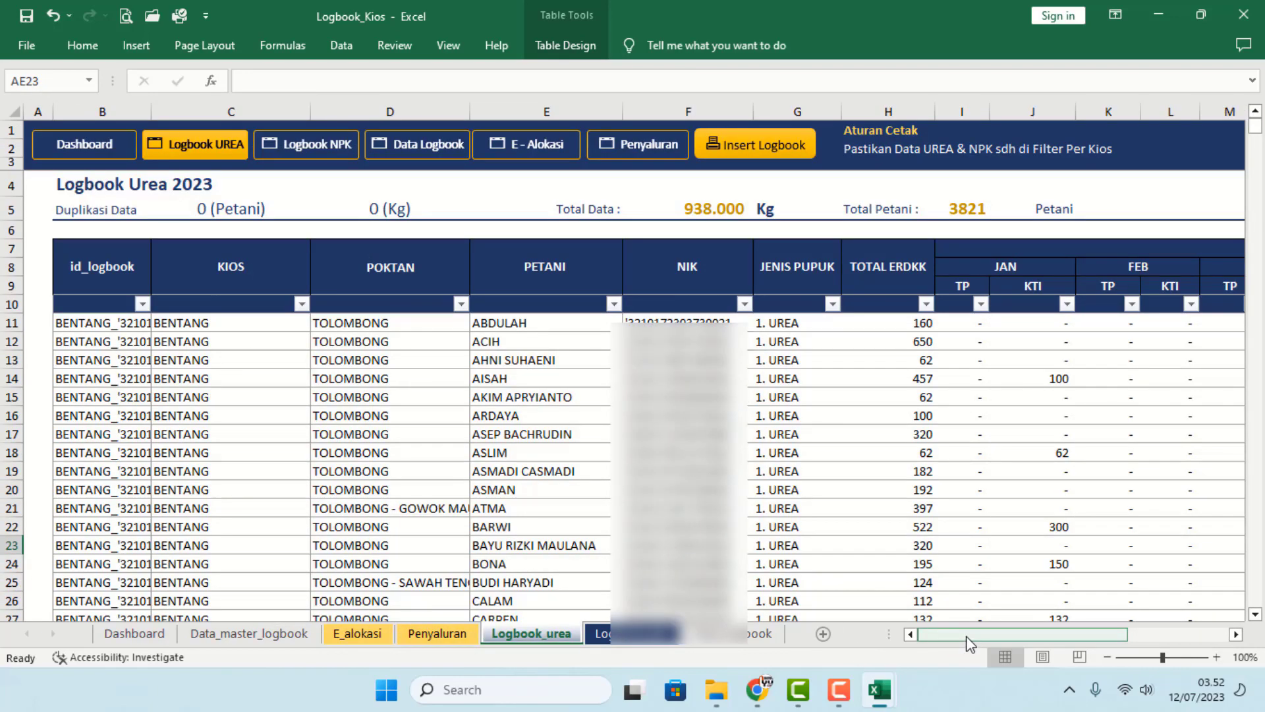
left_click(633, 633)
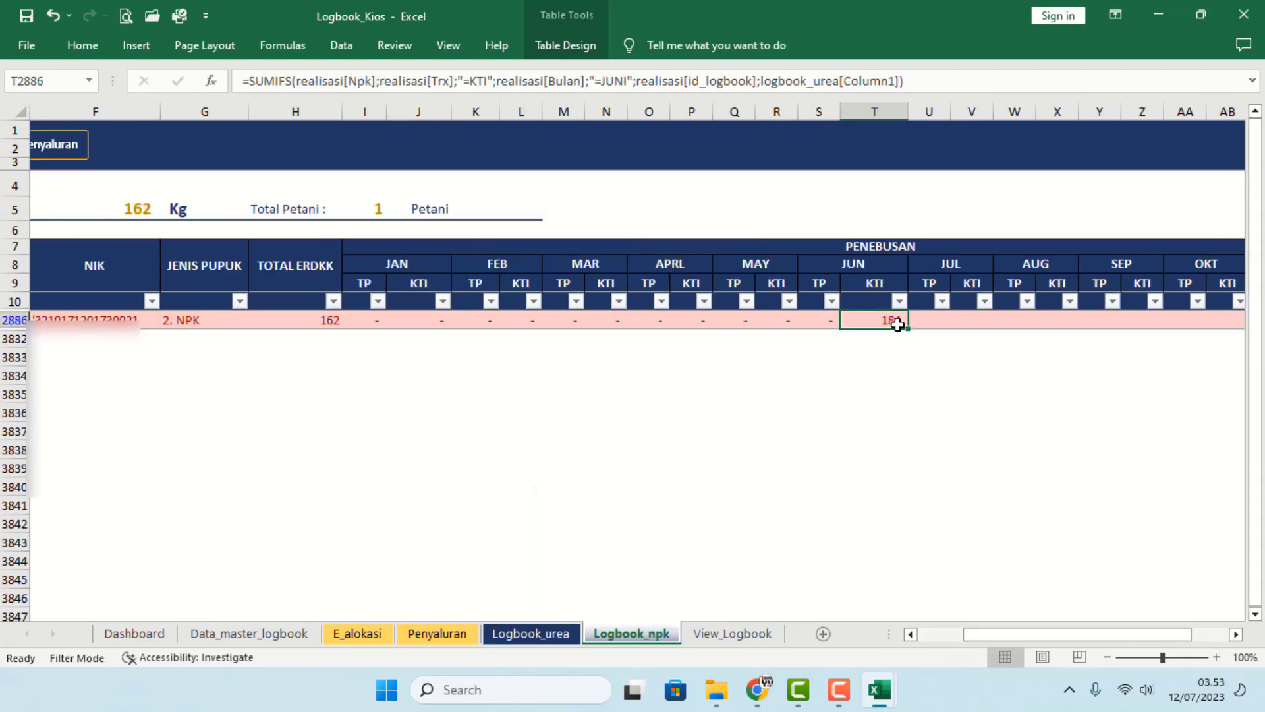
left_click(419, 637)
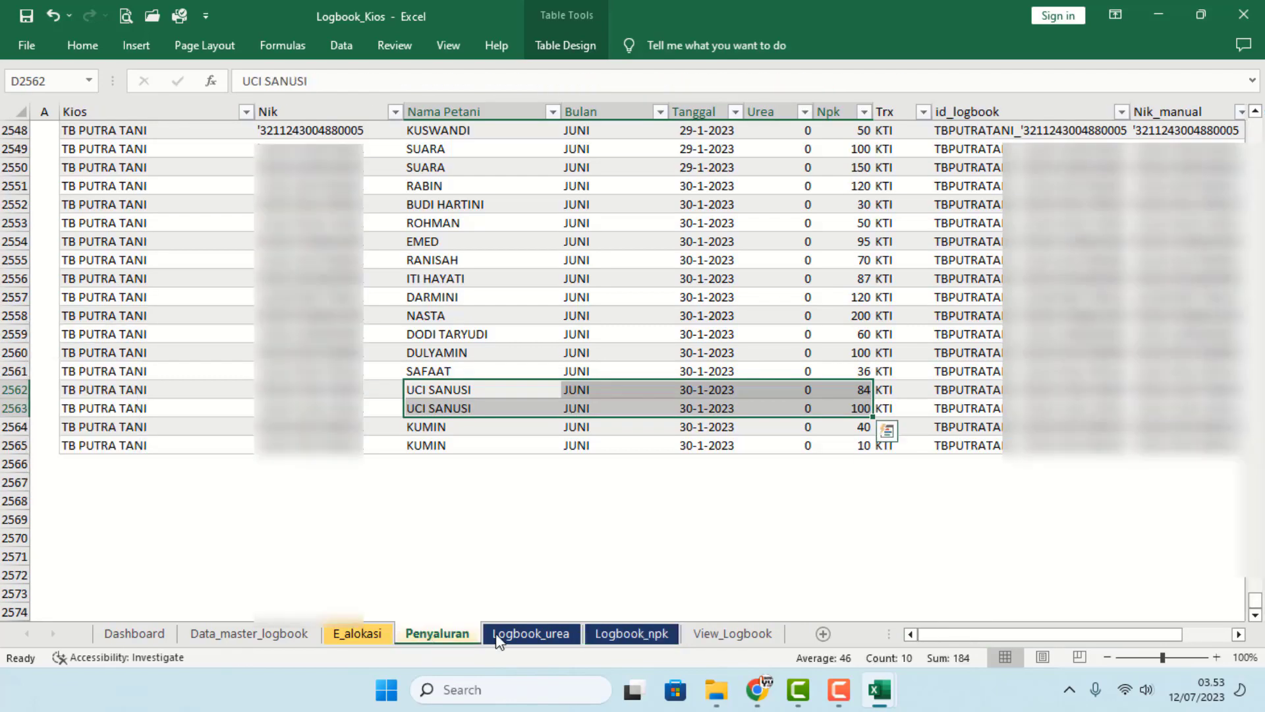
left_click(853, 408)
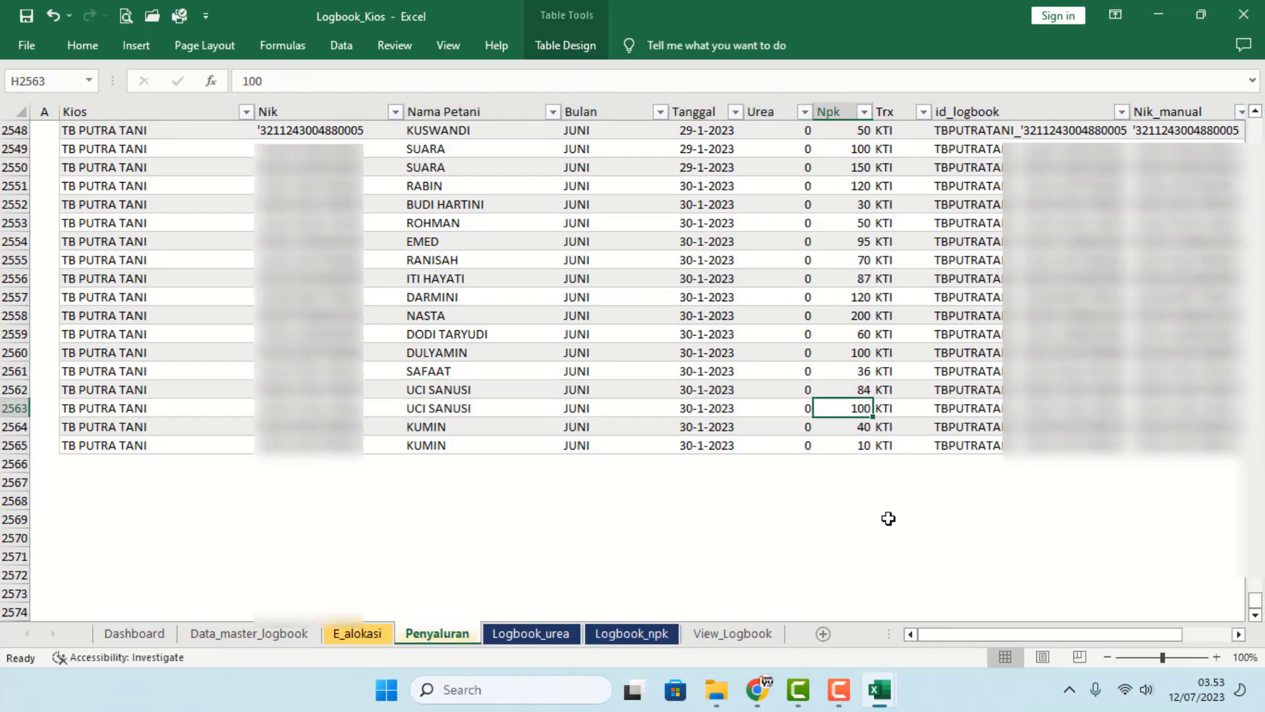
type("10")
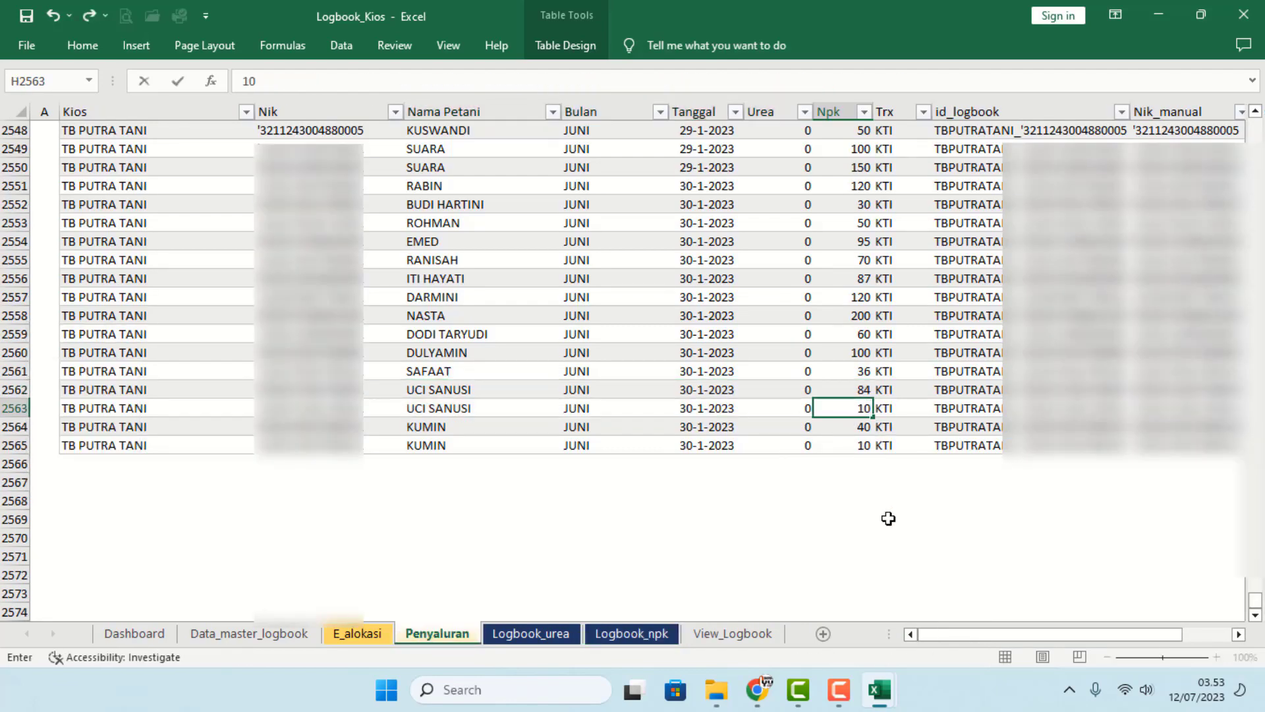
left_click(888, 514)
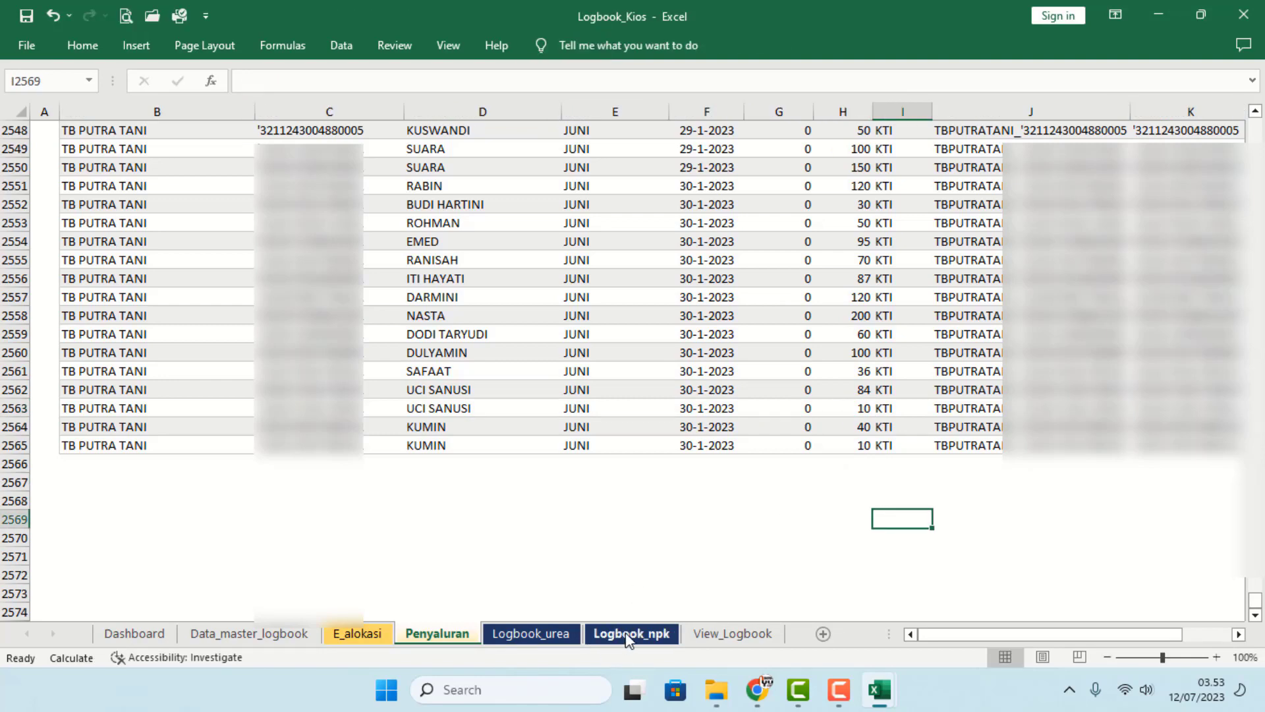
- On Logbook_npk, check that the duplicate-count formula shows 0 duplicates
left_click(630, 634)
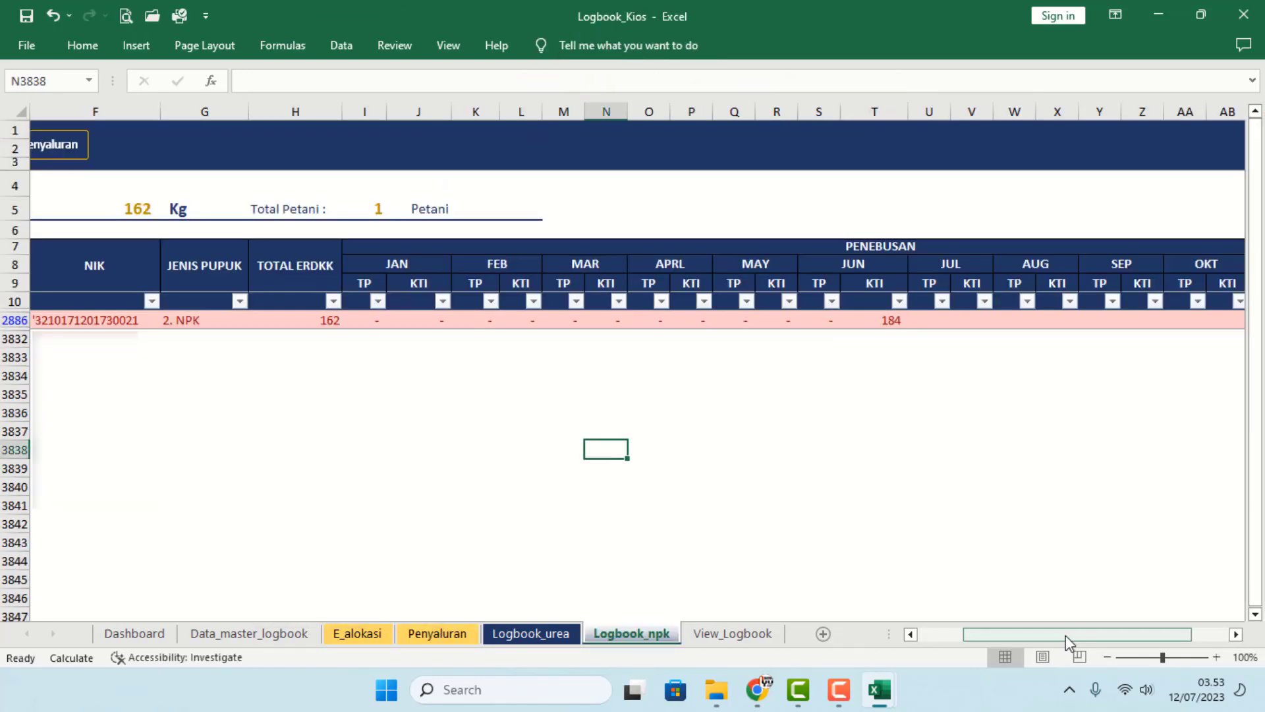
left_click_drag(1034, 630, 989, 632)
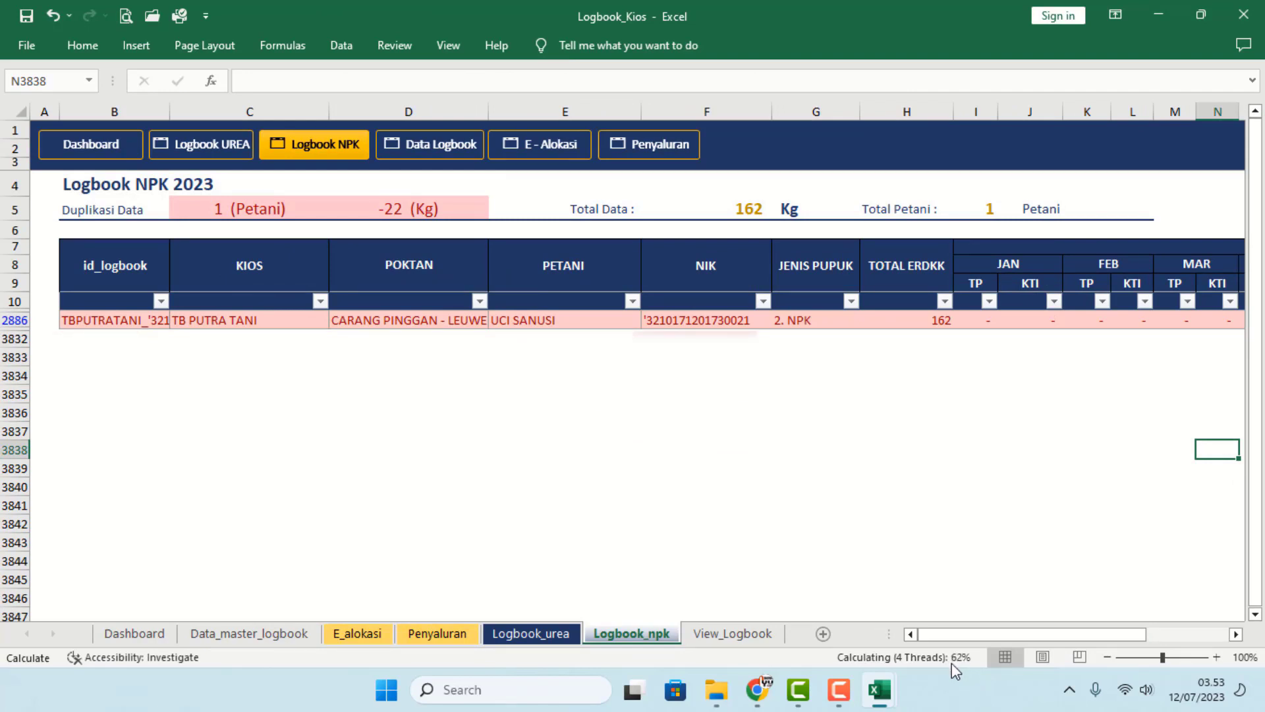
left_click(821, 524)
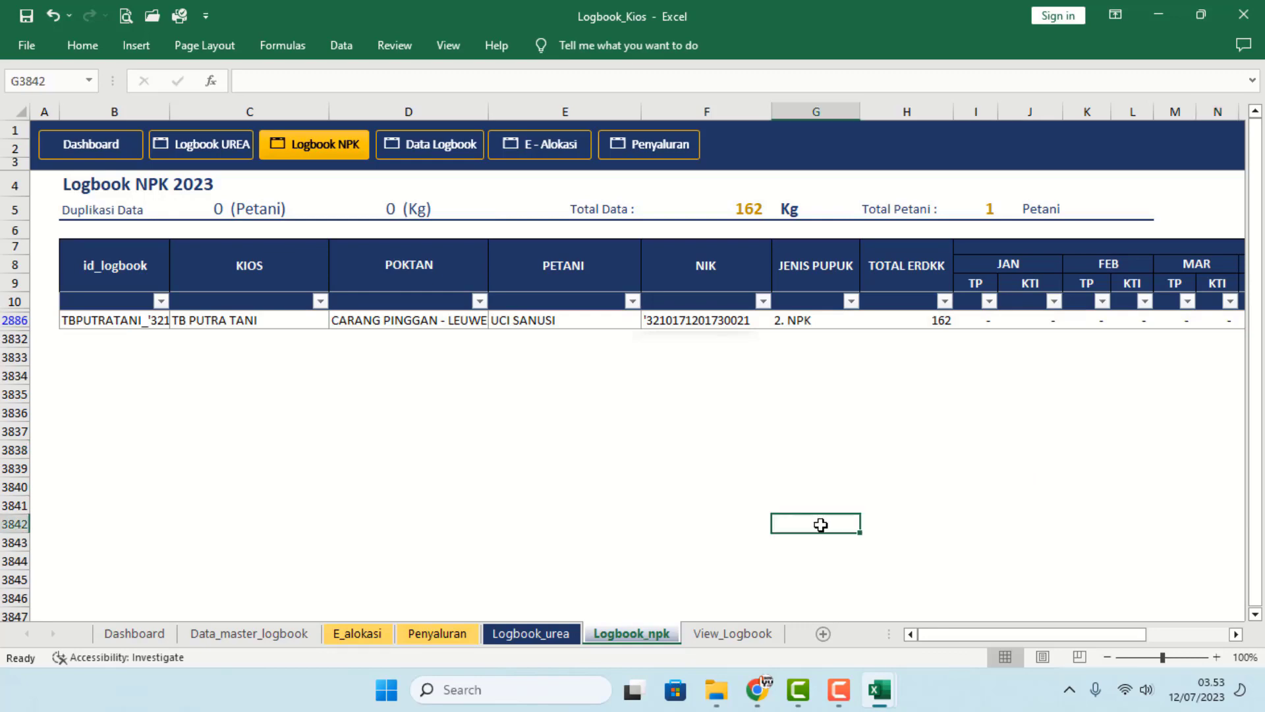
left_click(205, 216)
left_click(560, 394)
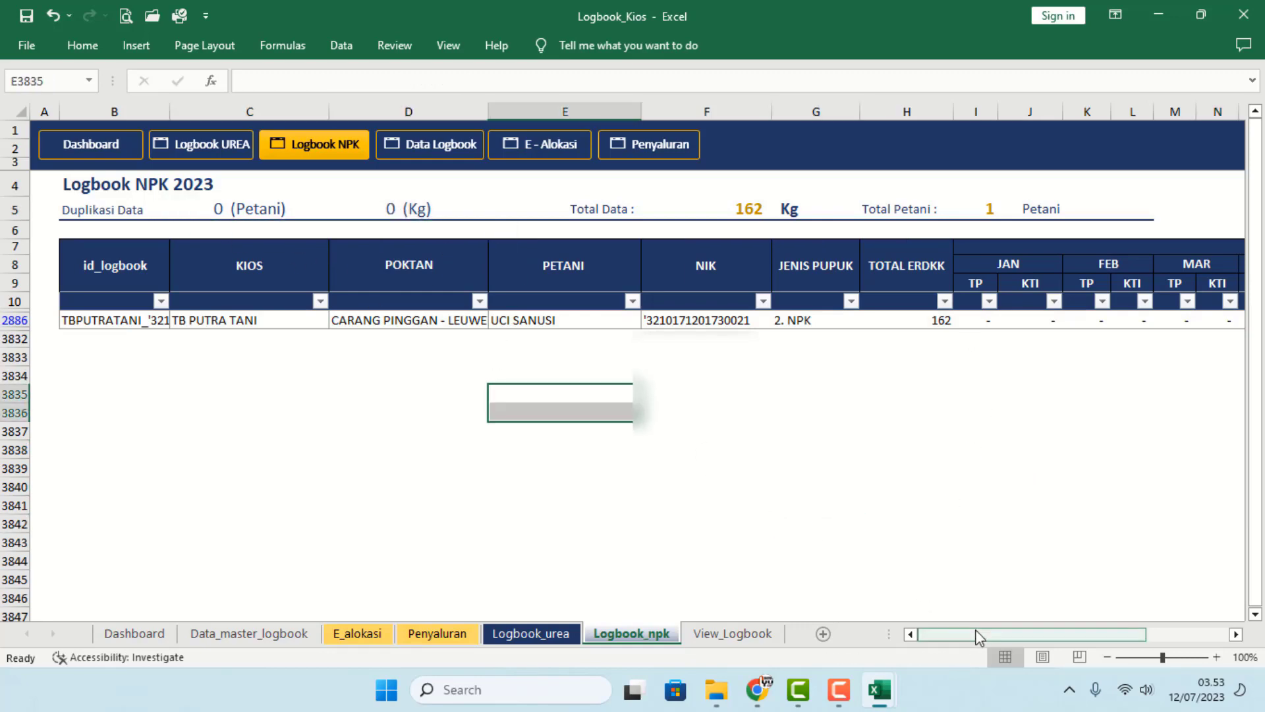
left_click_drag(1089, 645, 1189, 642)
left_click_drag(1061, 646, 1191, 640)
- Clear the ERDKK - PEMAKAIAN filter so all 3821 farmers show, then go to E_alokasi
left_click(1212, 301)
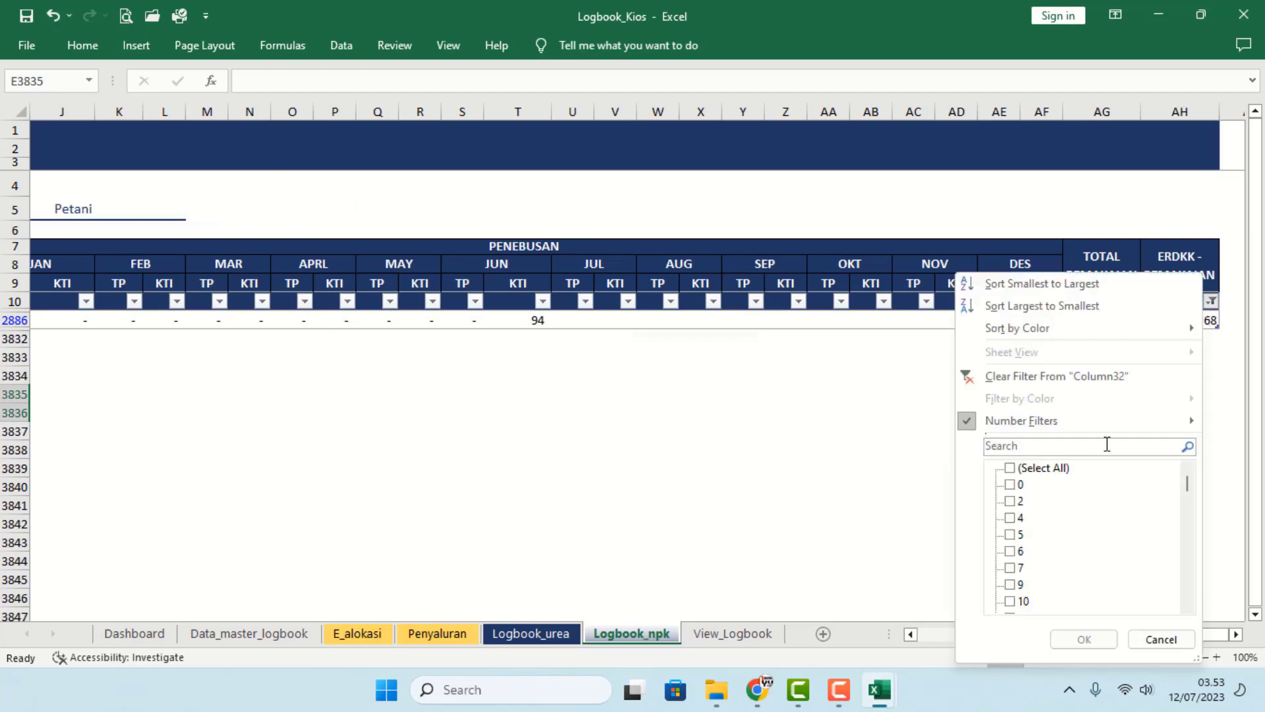
left_click(1045, 469)
left_click(1084, 643)
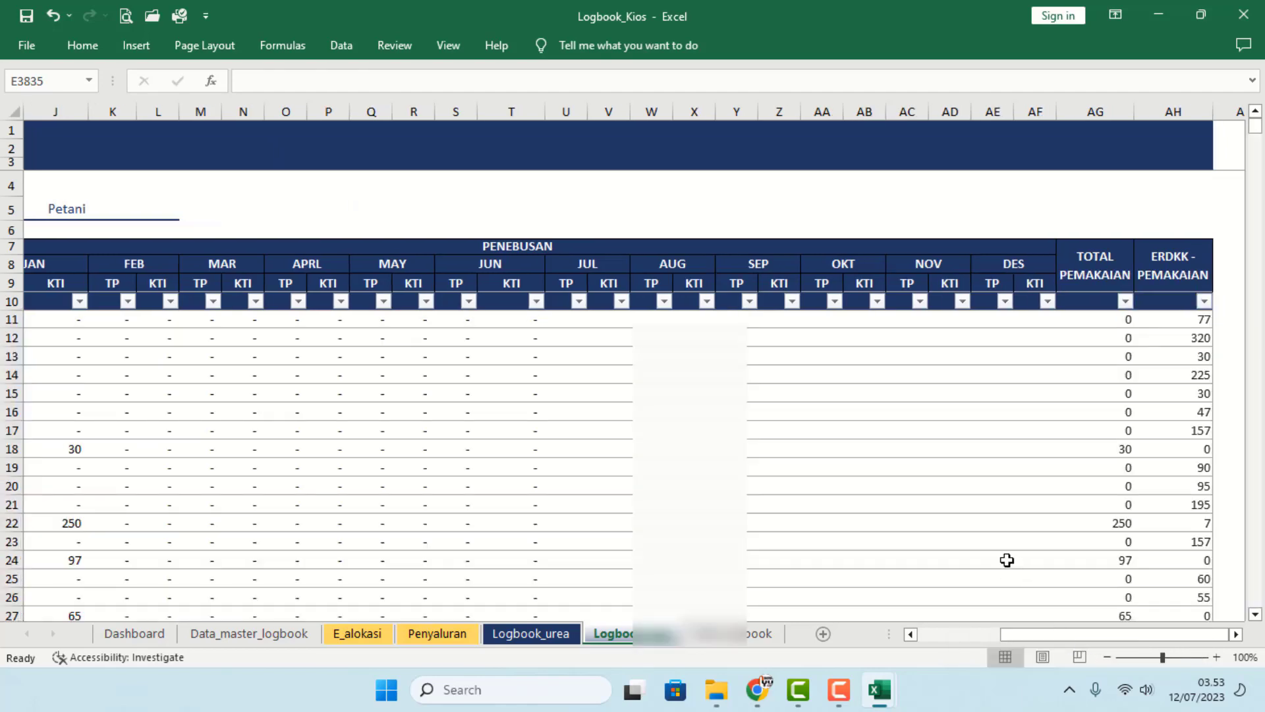
left_click(1006, 557)
left_click_drag(1025, 644, 809, 643)
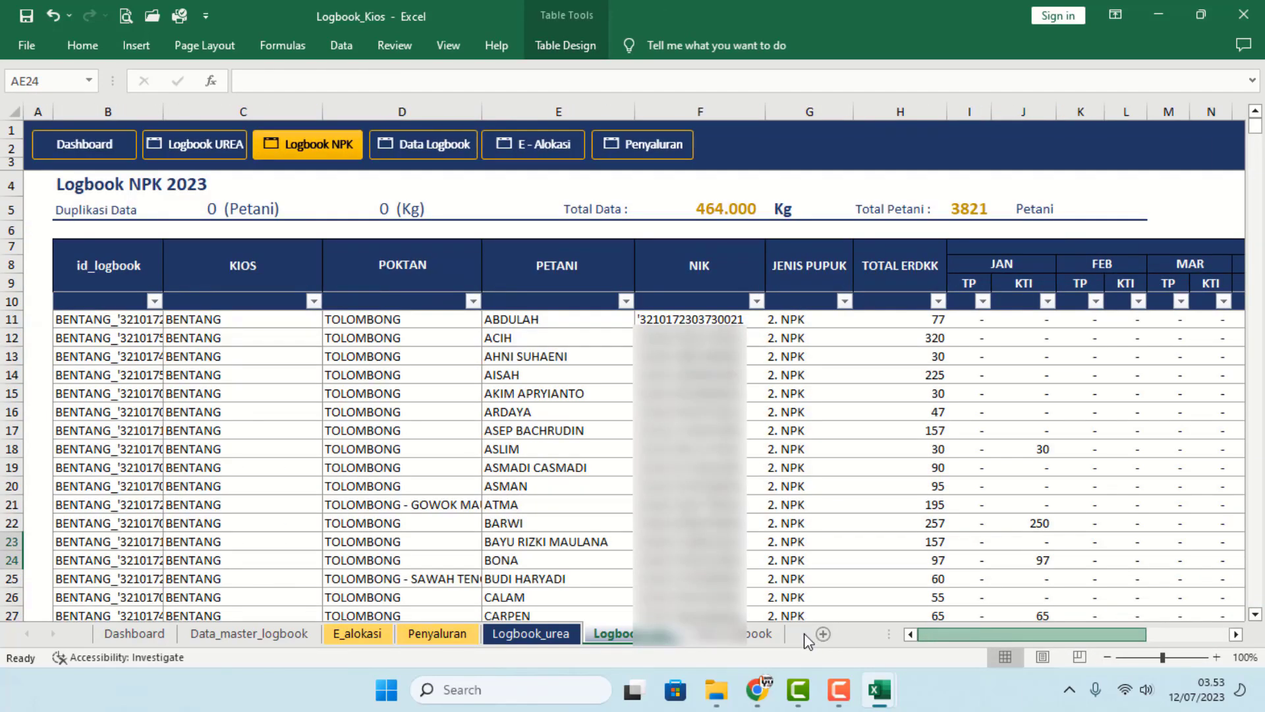
left_click(356, 634)
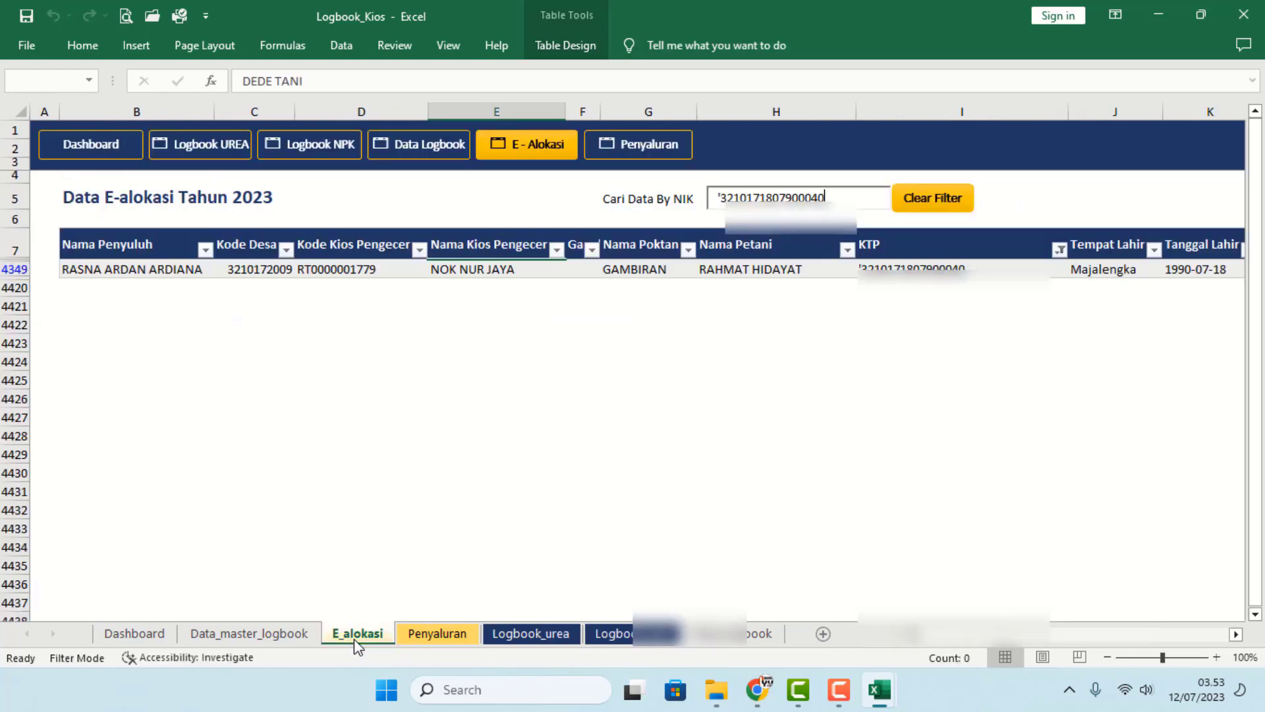
- On Penyaluran, list the Bulan column's values, revealing both FEBRUARI and misspelled FEBURARI
left_click(431, 637)
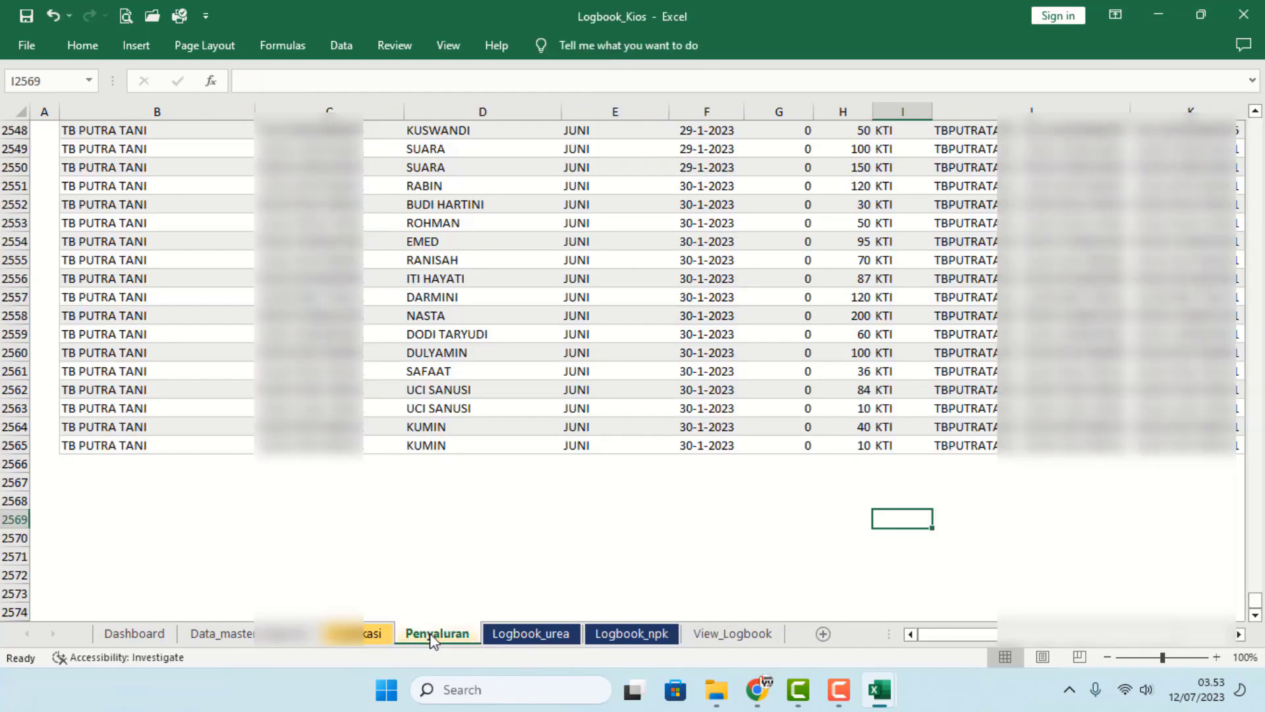
left_click(587, 371)
scroll(593, 410, "up", 8)
scroll(593, 410, "up", 9)
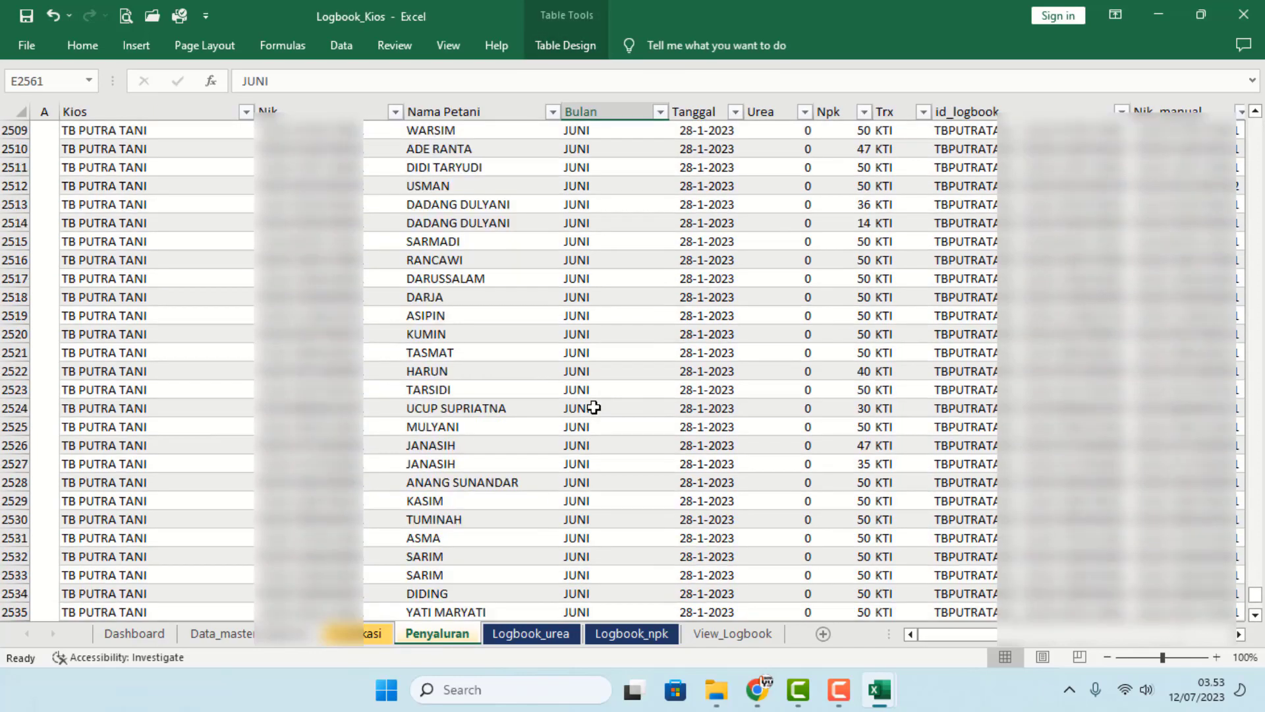
left_click(618, 295)
key("Up")
key("Up")
key("Up")
key("Up")
key("Up")
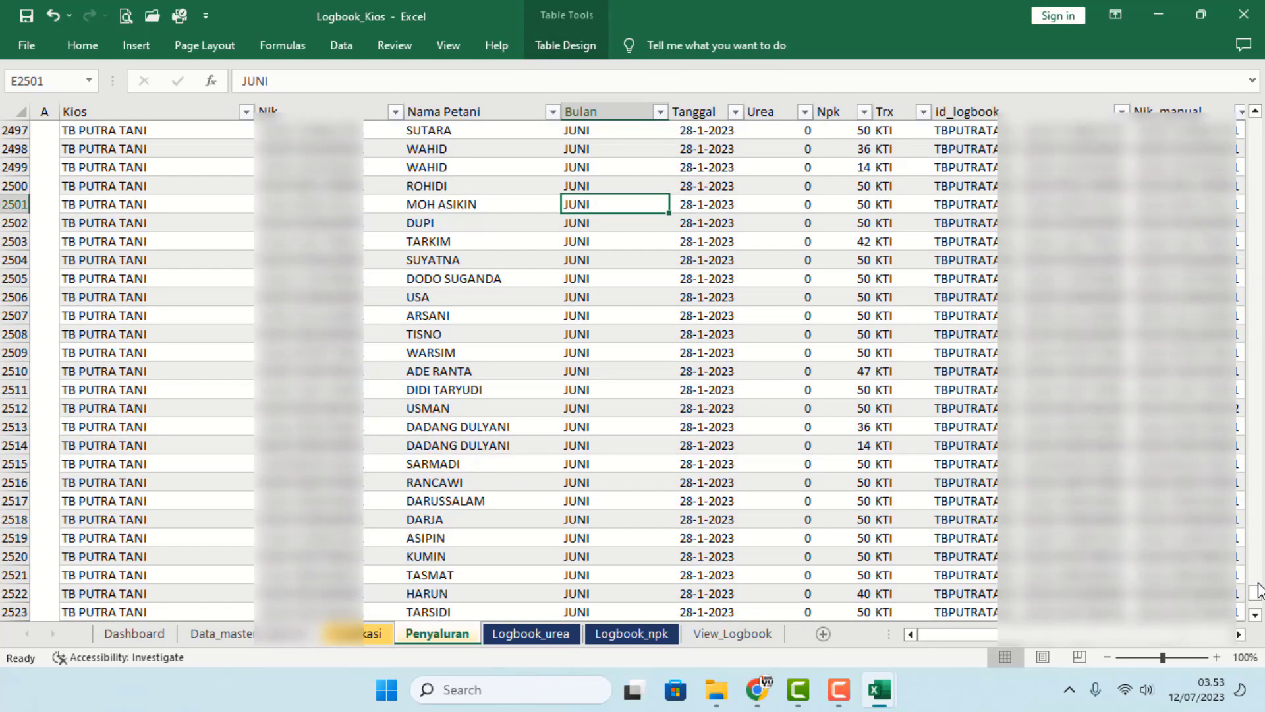
left_click_drag(1258, 590, 1258, 199)
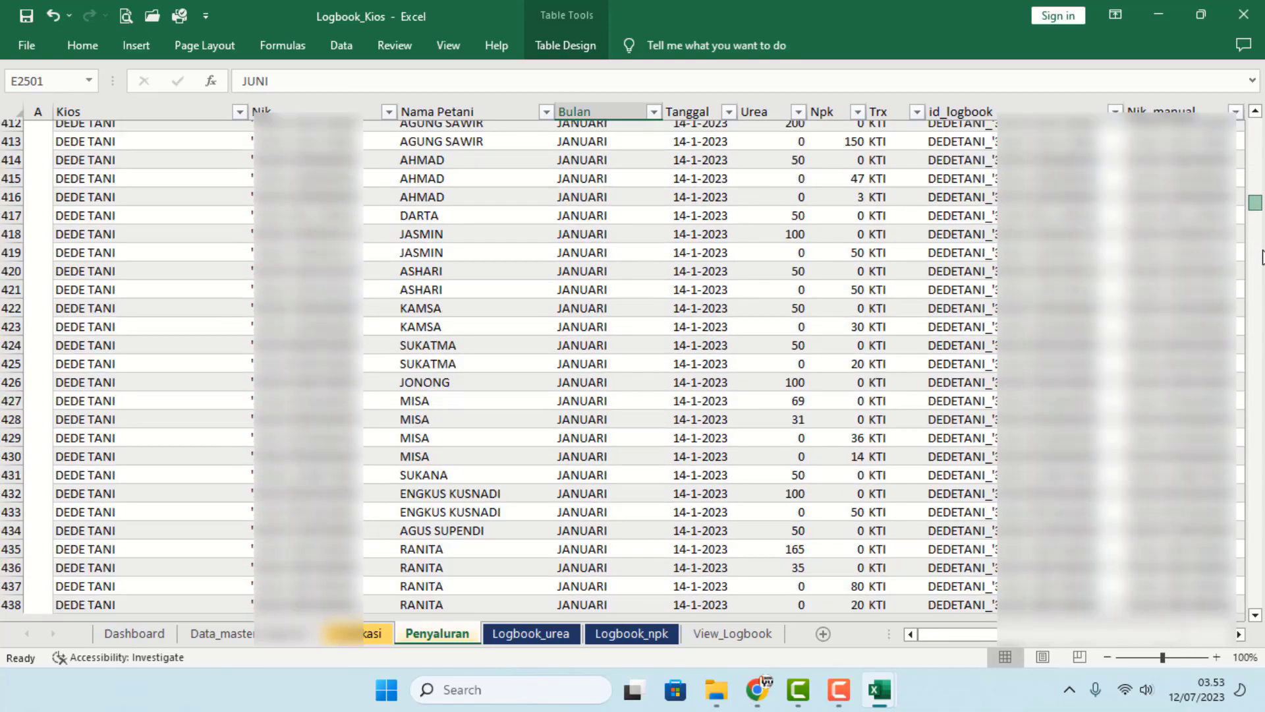
left_click_drag(1262, 257, 1263, 385)
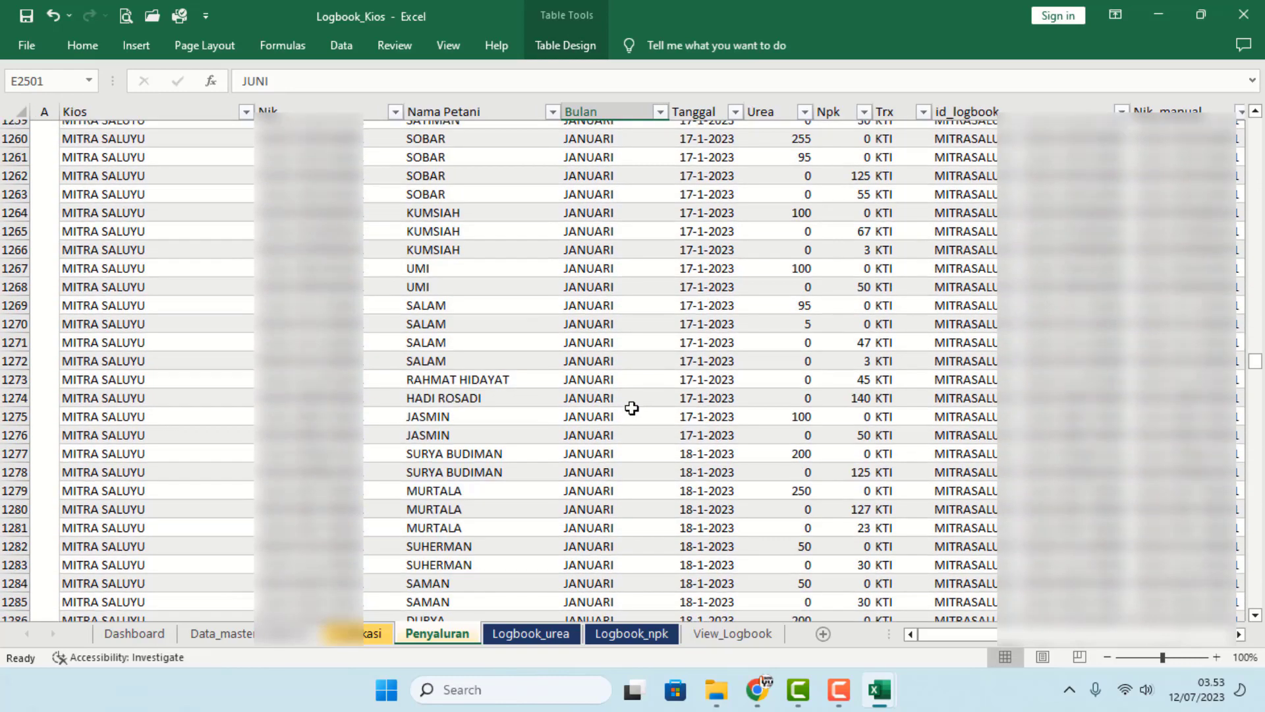
scroll(629, 402, "up", 5)
left_click(659, 112)
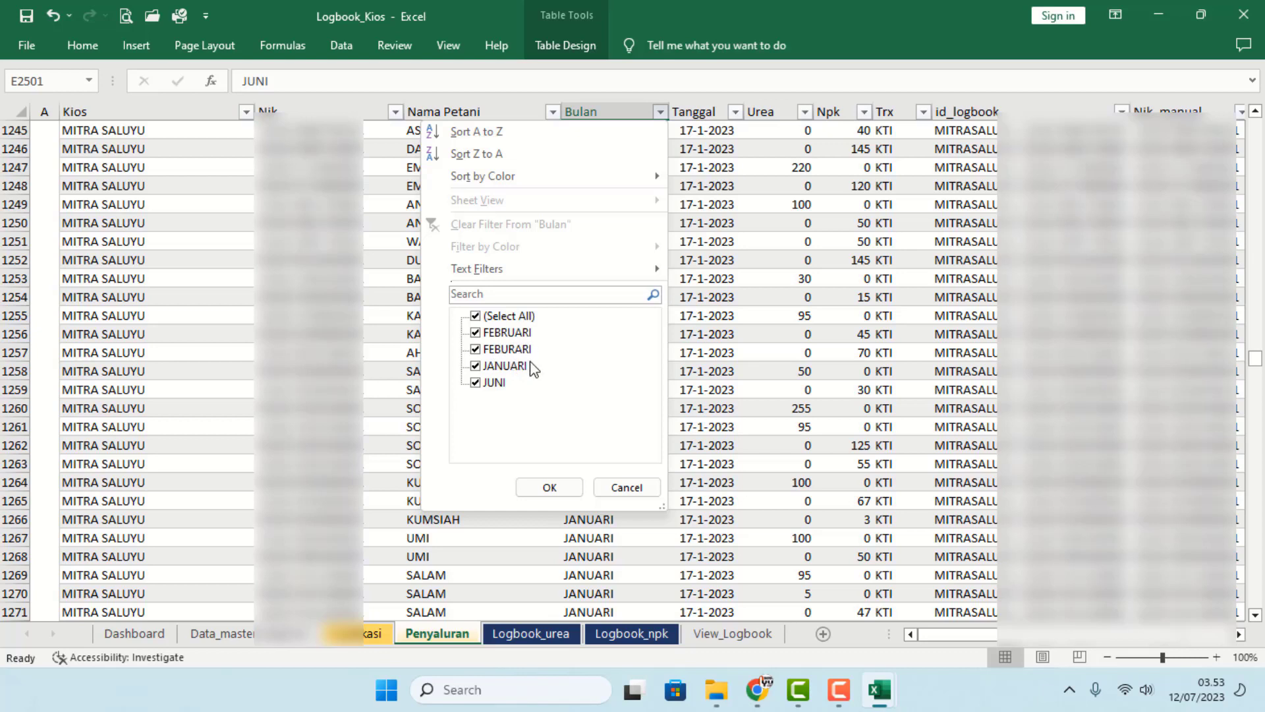
- Filter Bulan to FEBURARI only, leaving 102 of 2558 records
left_click(487, 319)
left_click(477, 318)
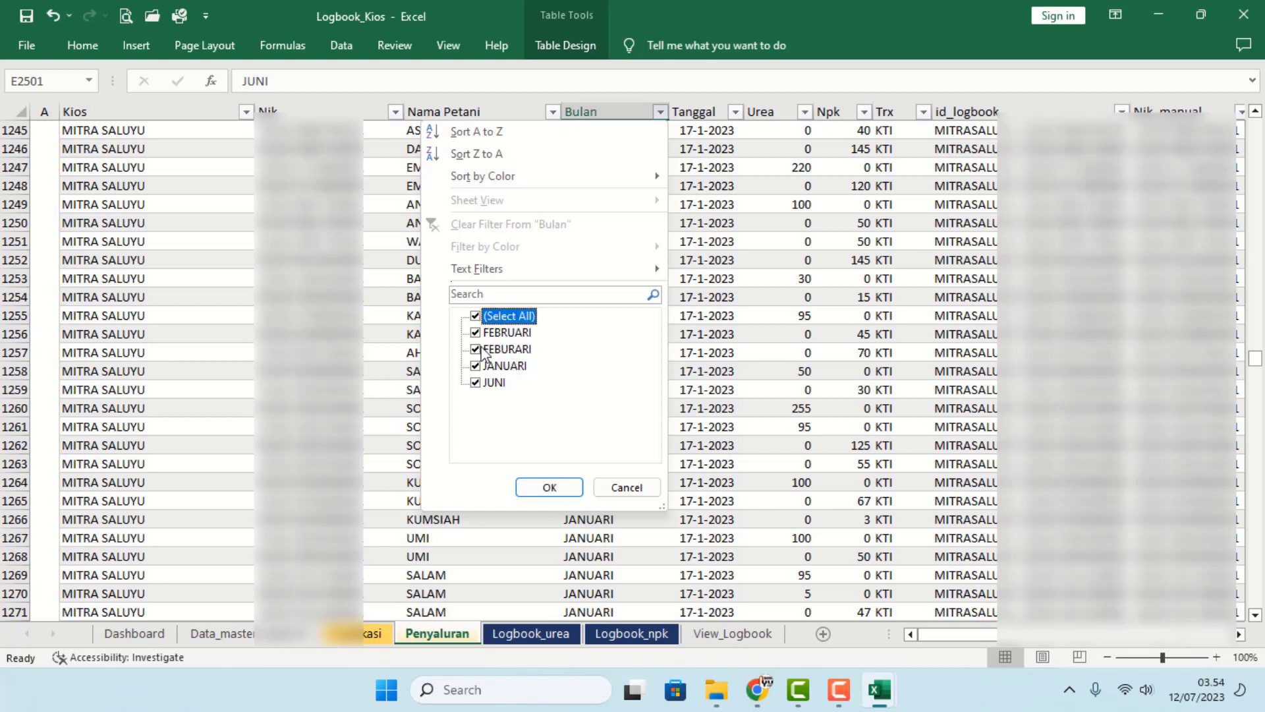
left_click(484, 319)
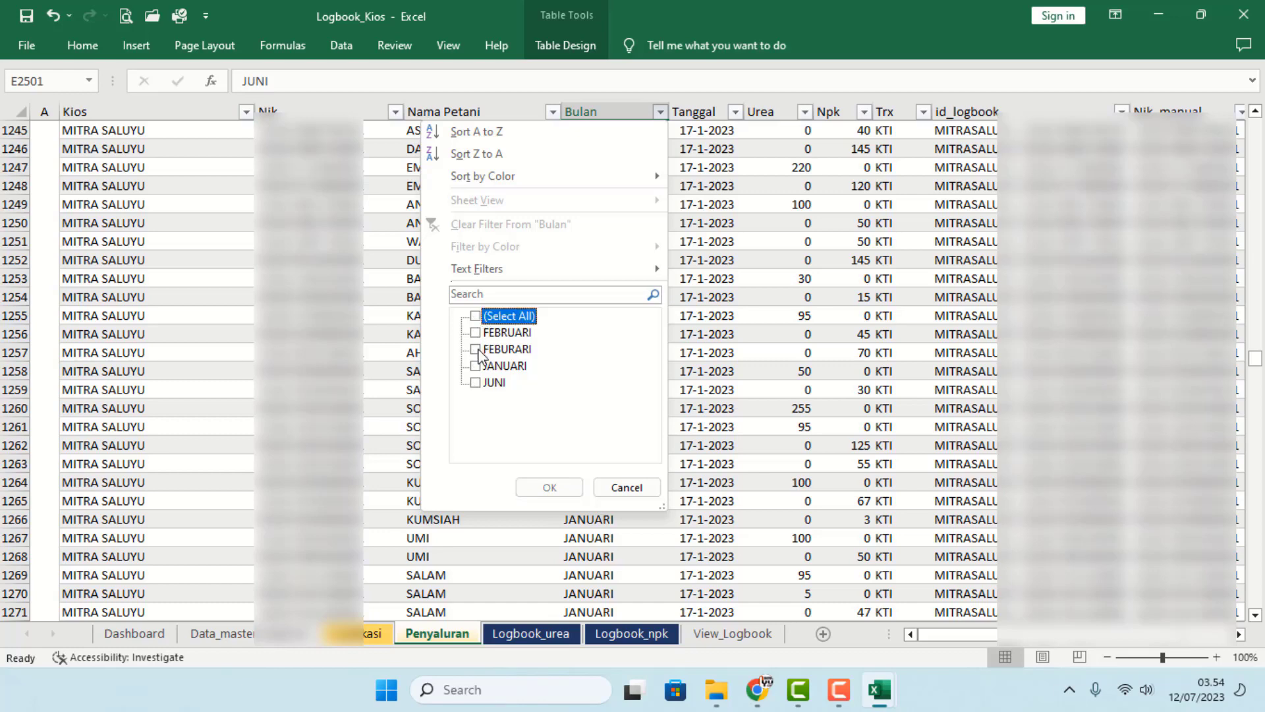
left_click(478, 349)
left_click(539, 489)
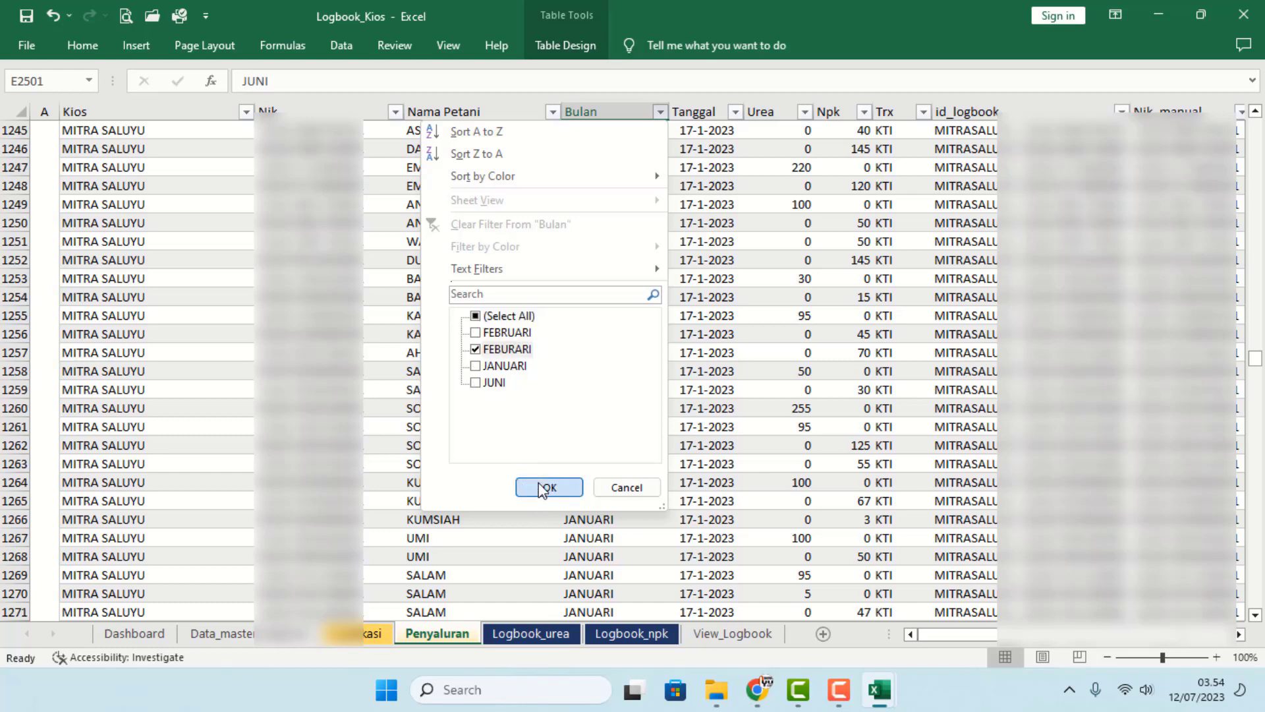
scroll(659, 408, "up", 9)
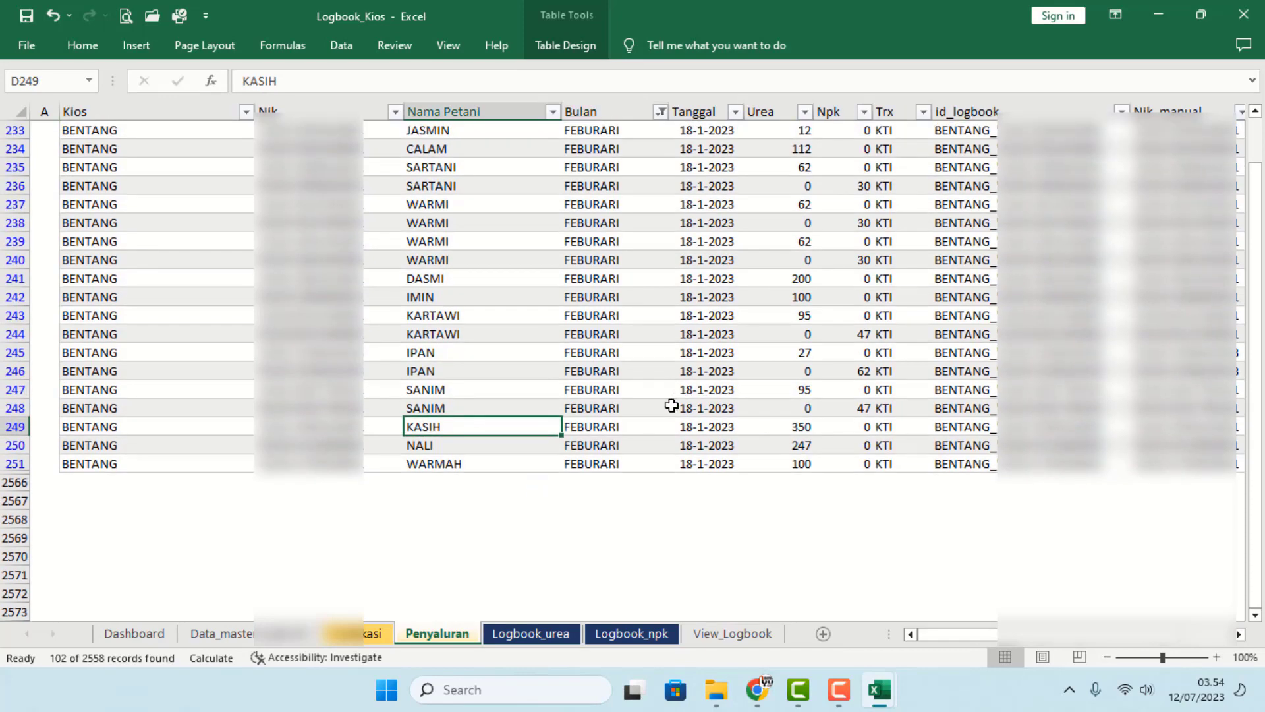
scroll(659, 408, "up", 11)
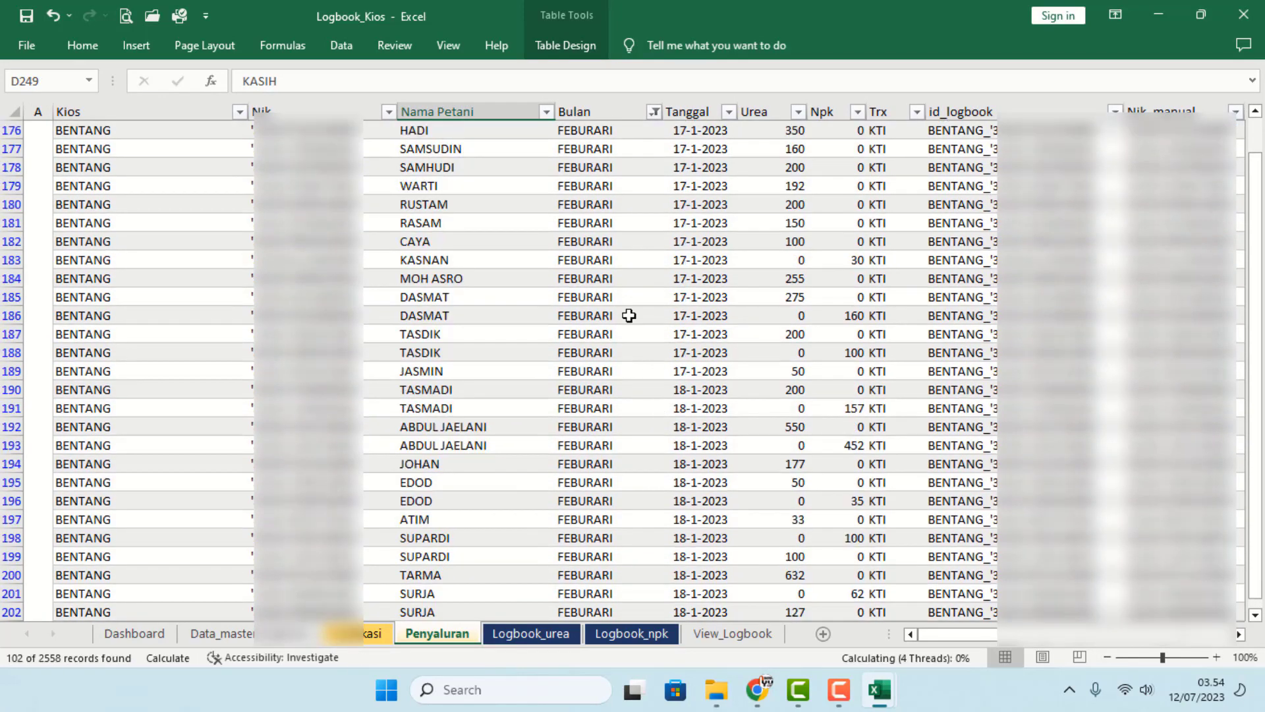
scroll(785, 245, "up", 4)
scroll(1259, 93, "up", 7)
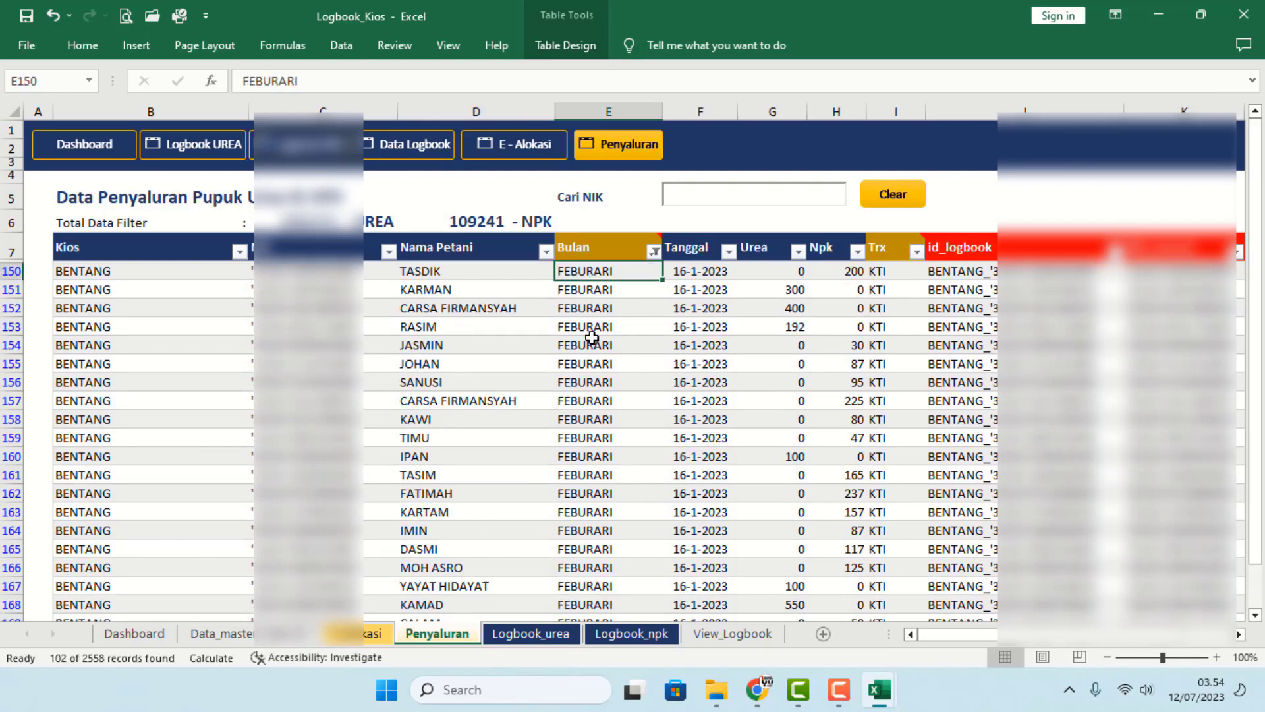
- Retype the first misspelled Bulan entry as FEBRUARI
type("f")
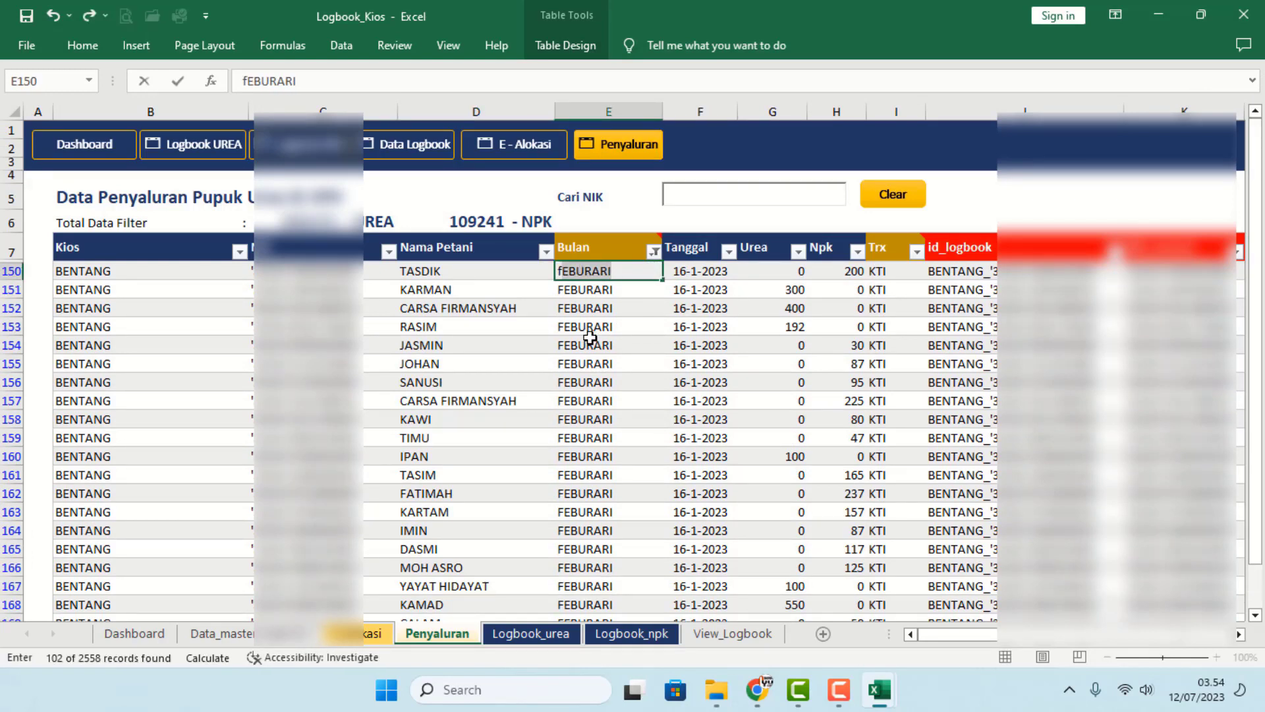
key("BackSpace")
type("FEBRUARI")
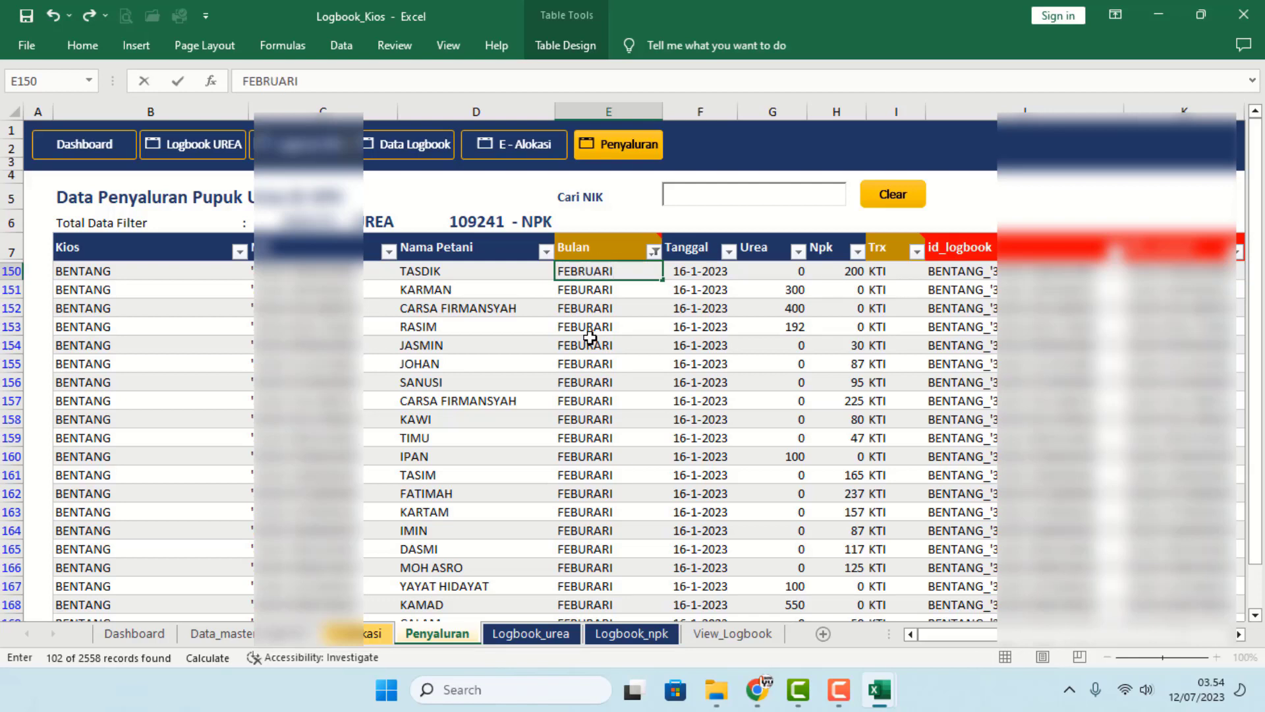
left_click(590, 342)
- Copy FEBRUARI from E150 over all remaining FEBURARI rows, then verify the Bulan values
left_click(588, 276)
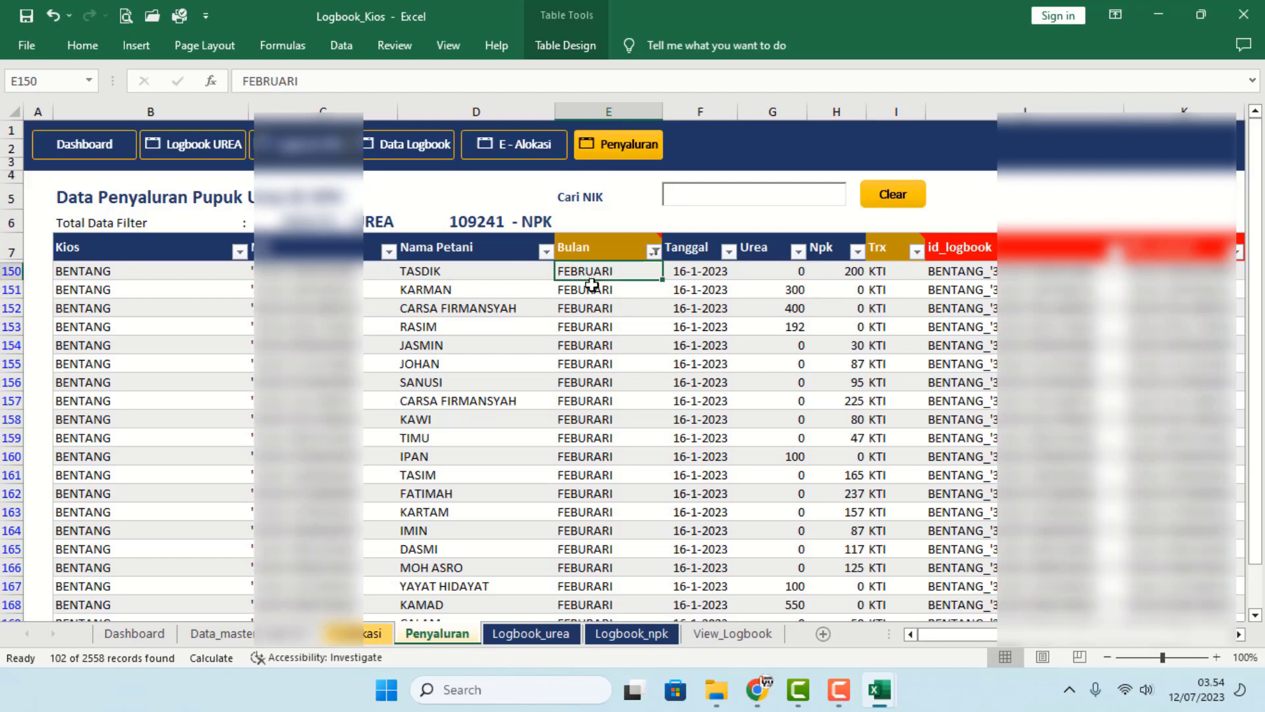
key("ctrl+c")
left_click(597, 290)
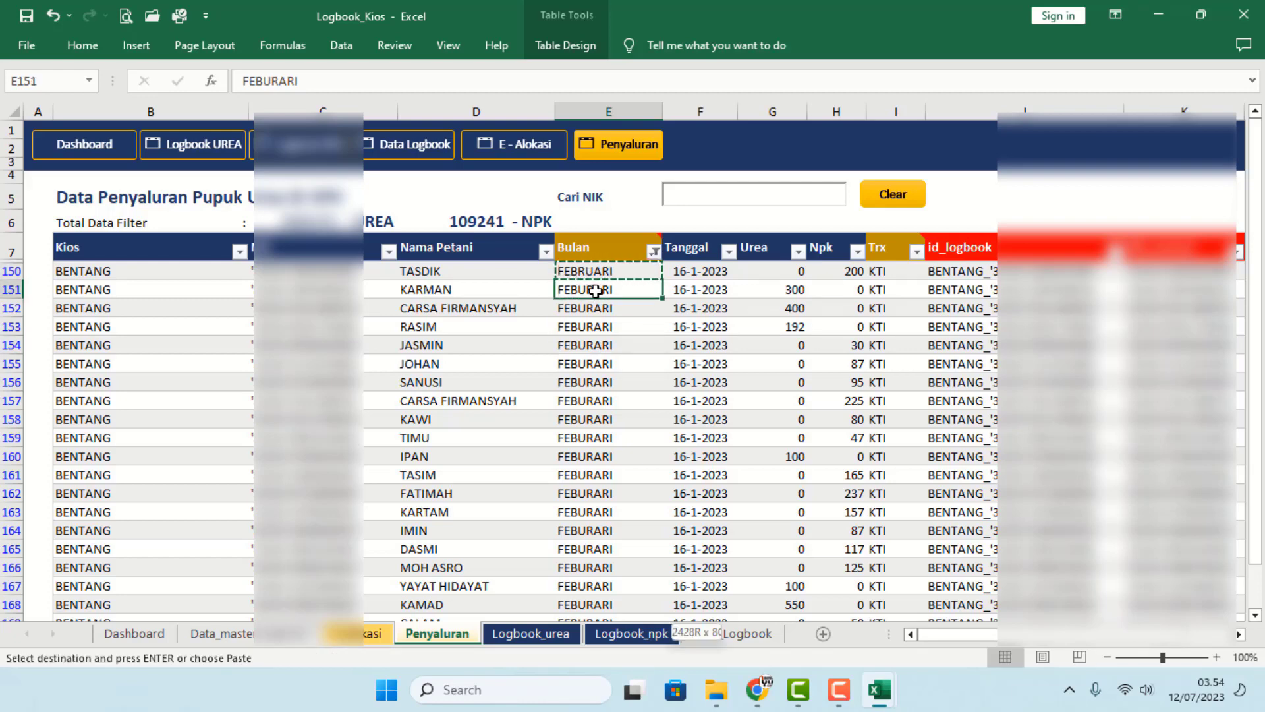
key("ctrl+shift+Down")
key("ctrl+v")
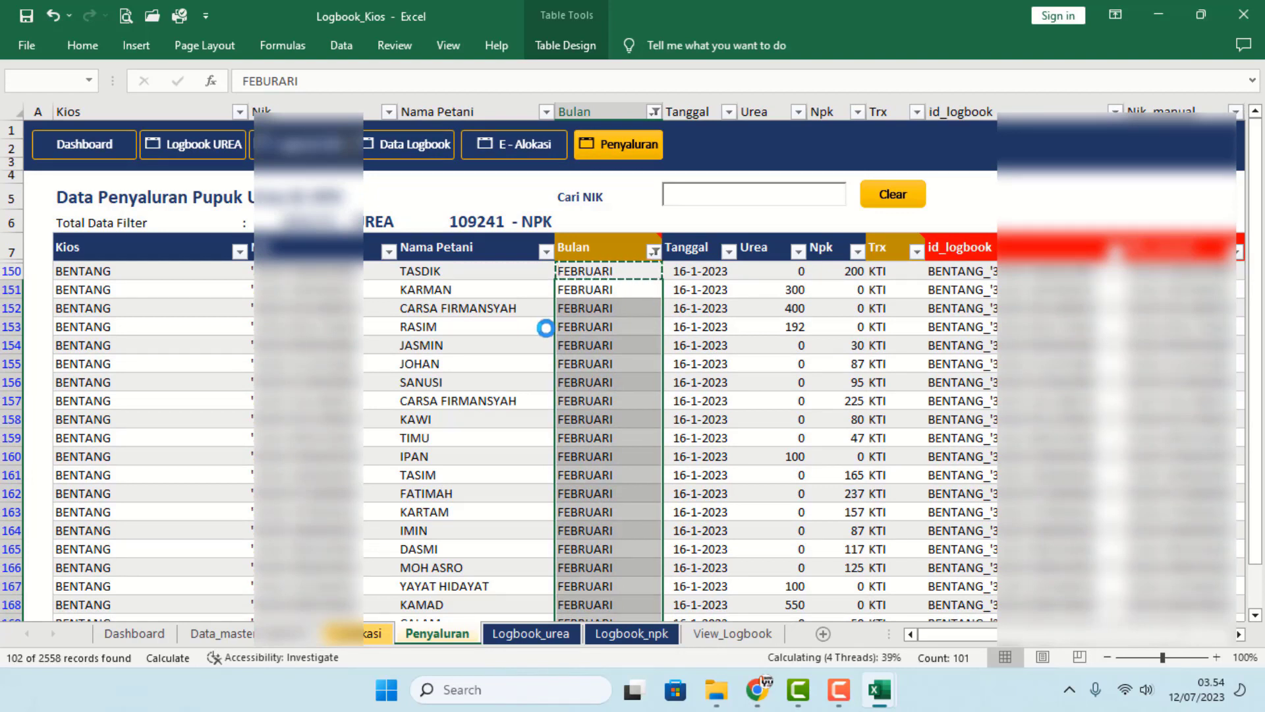
left_click(545, 330)
left_click(654, 252)
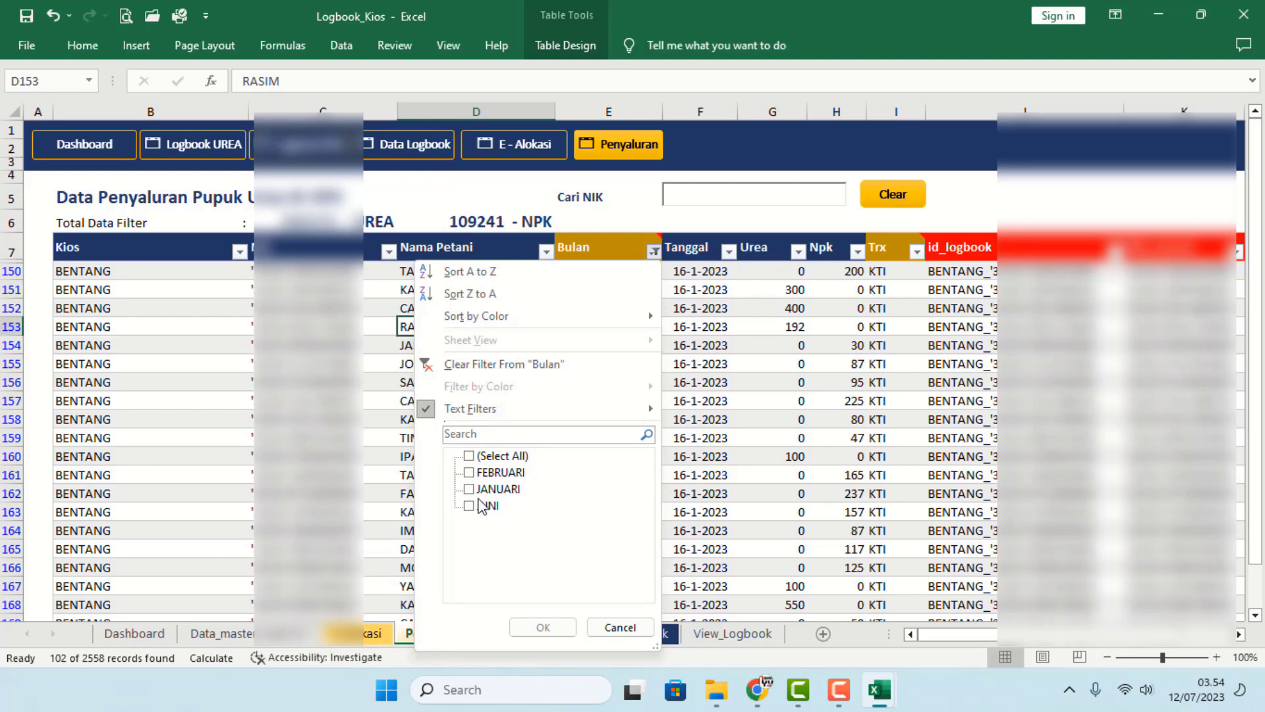
left_click(617, 626)
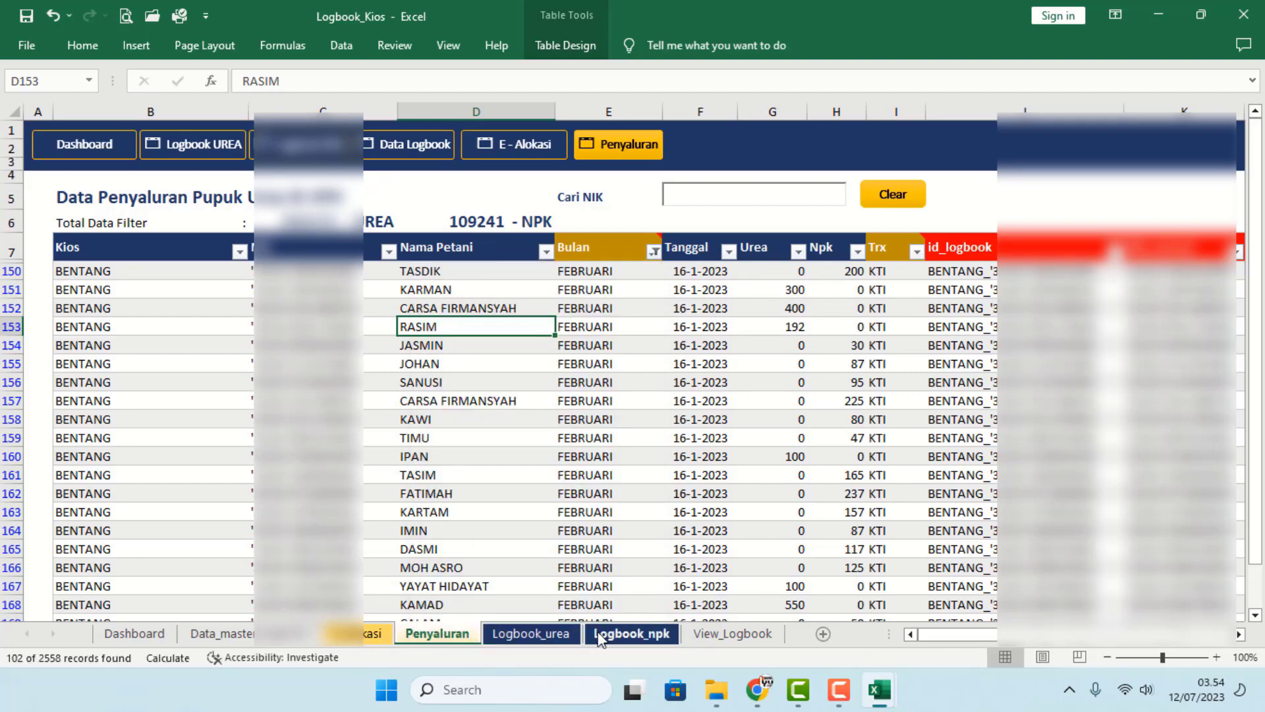
- On Logbook_urea, inspect the January and February KTI formulas in row 14
left_click(530, 633)
left_click(741, 491)
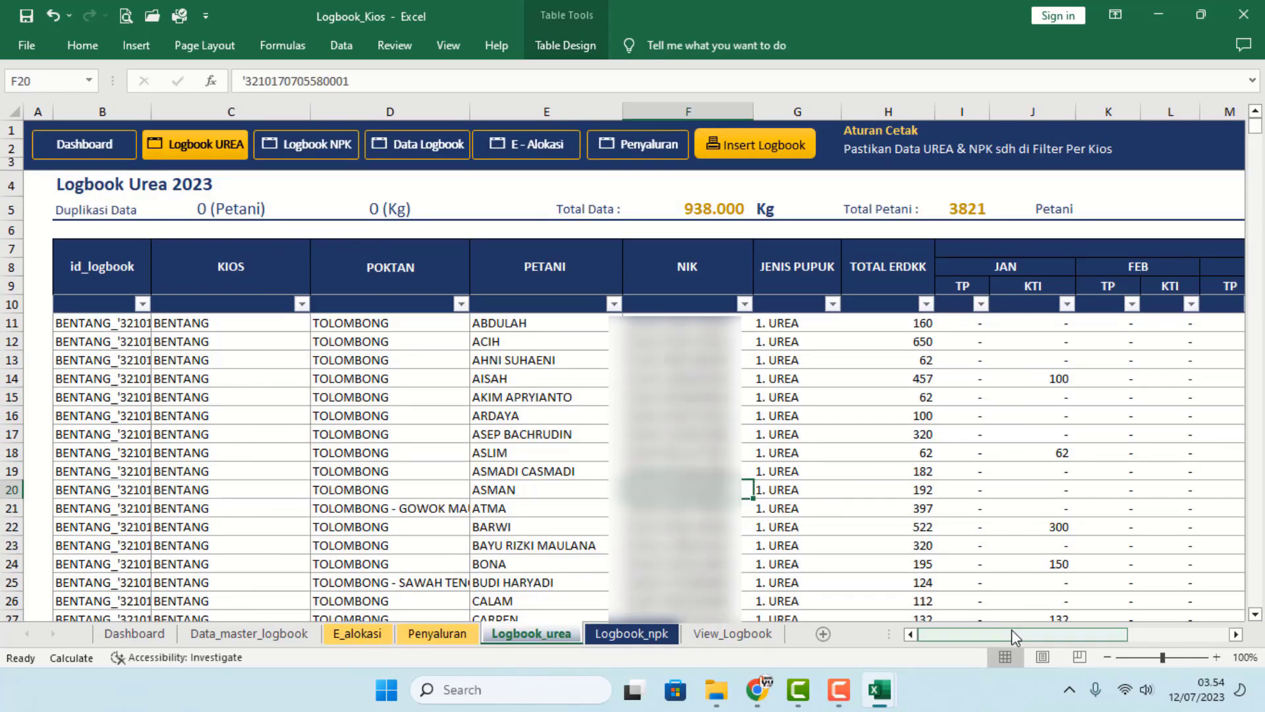
left_click(1129, 635)
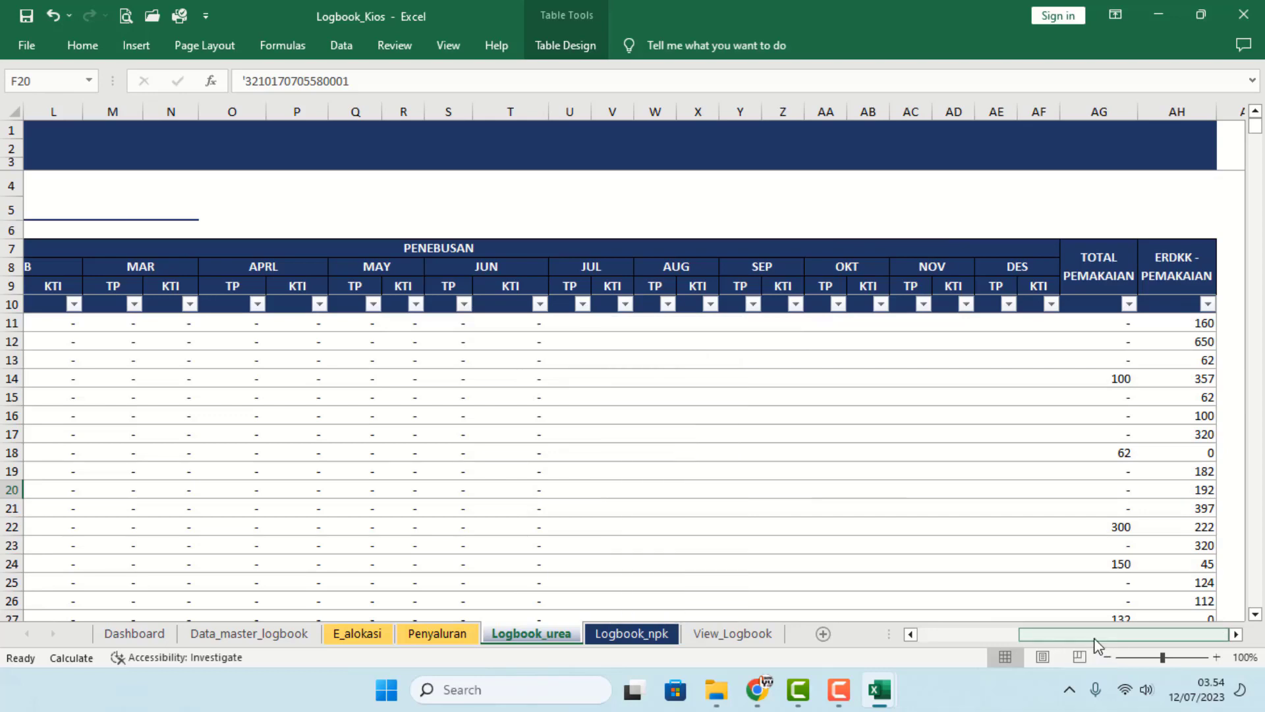
left_click_drag(1095, 636, 1034, 635)
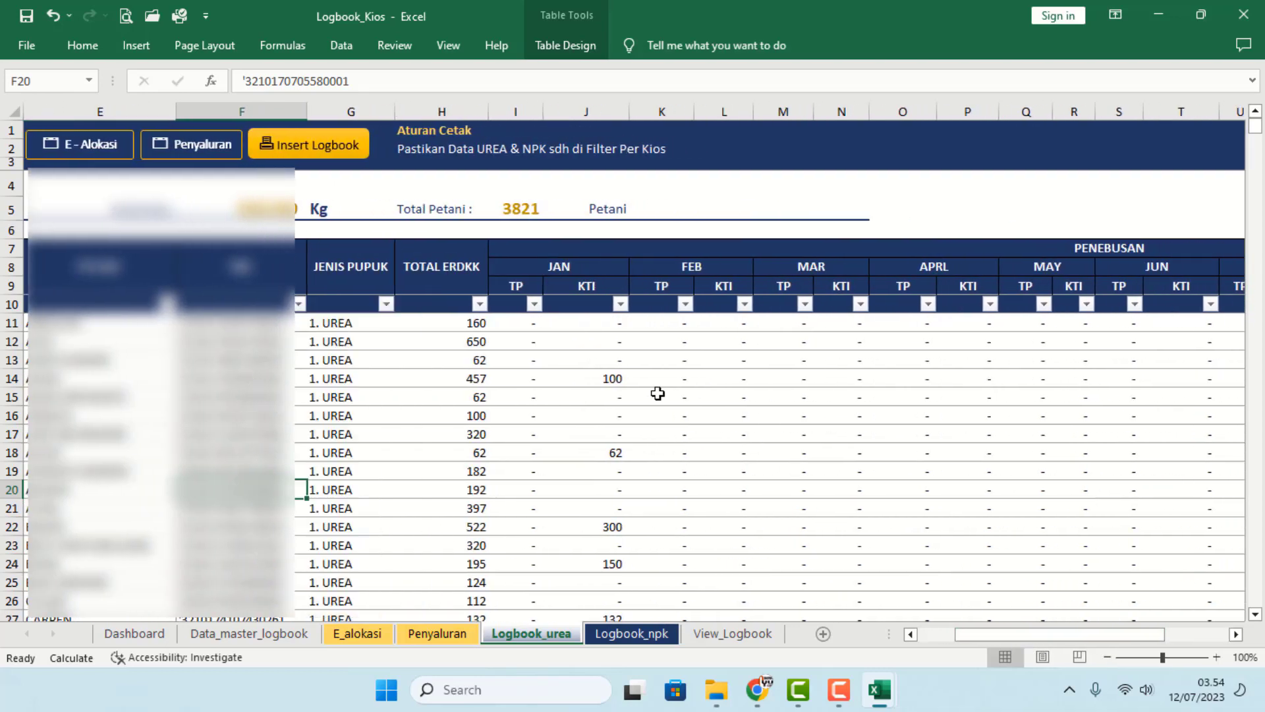
left_click(605, 382)
left_click(713, 343)
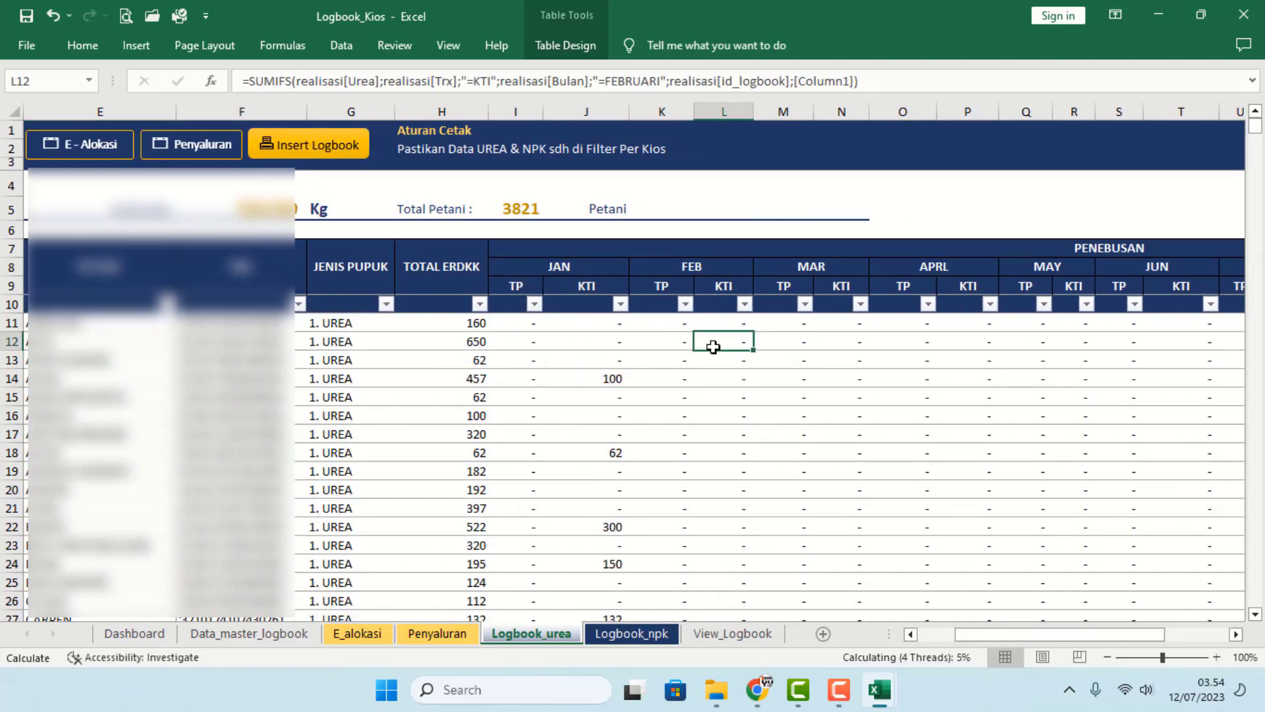
- Add a total row below the last record, with TOTAL ERDKK summing to 938000
key("ctrl+Down")
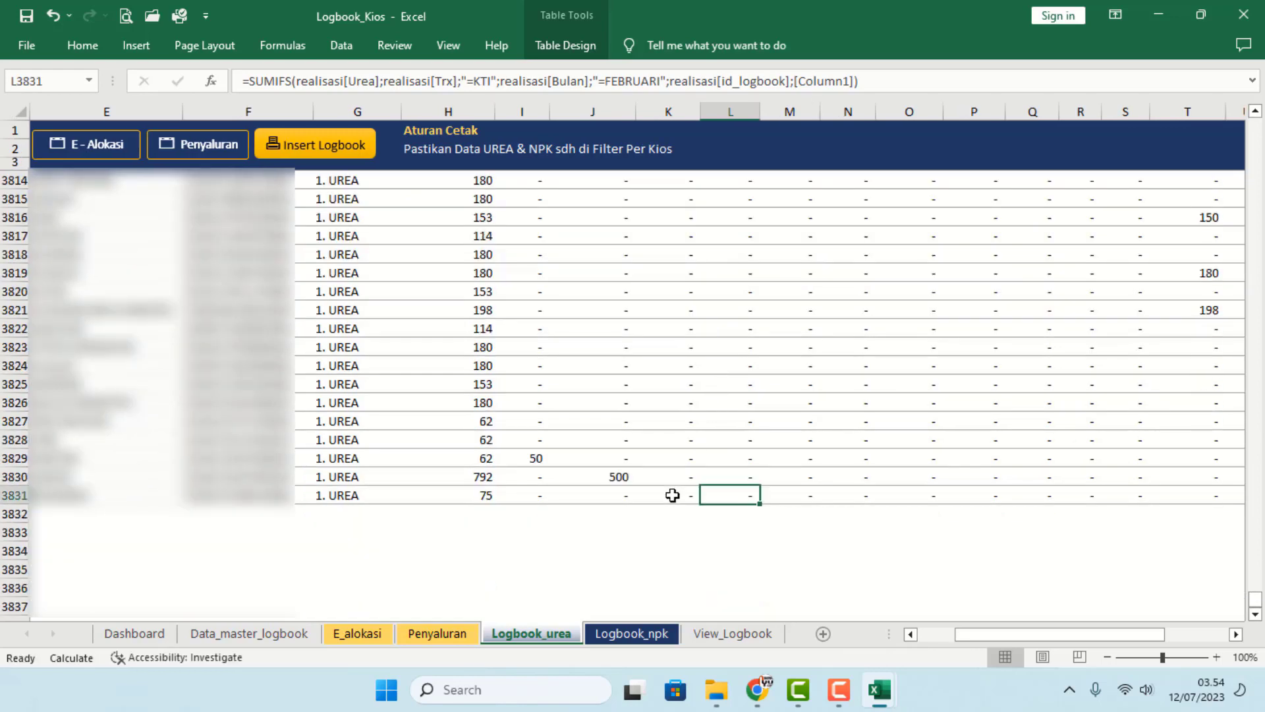
left_click(616, 477)
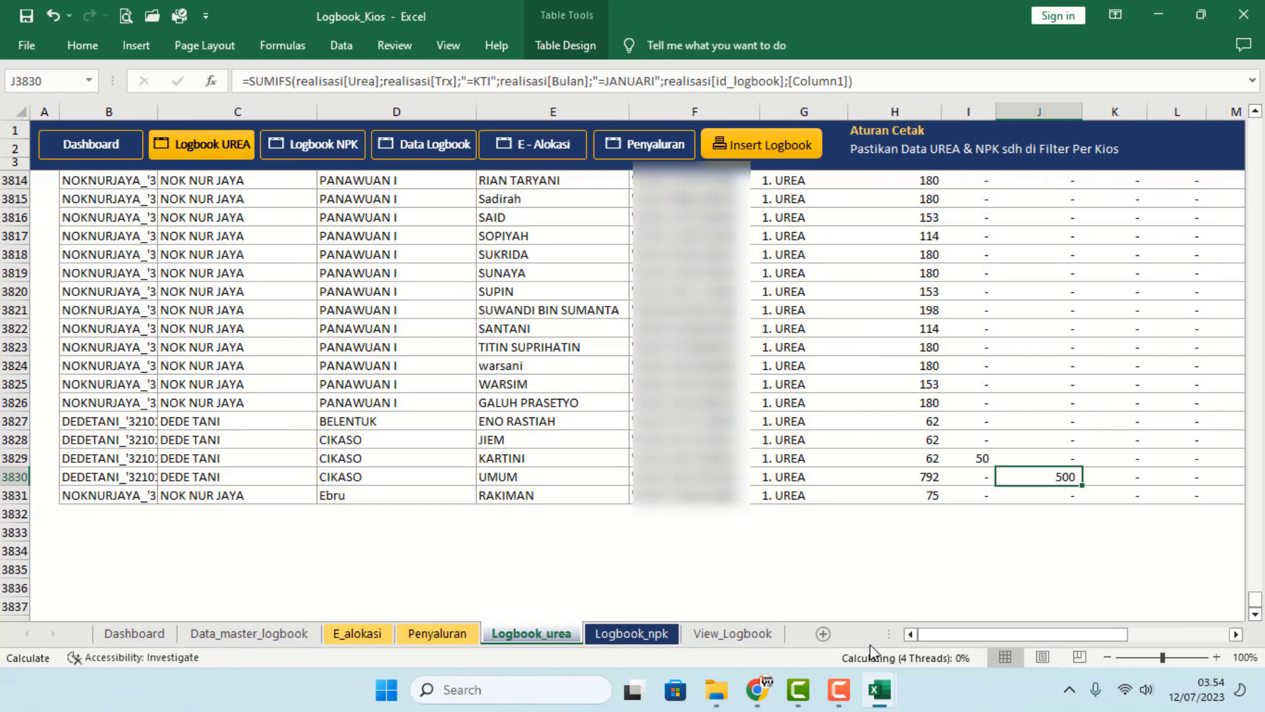
left_click(547, 513)
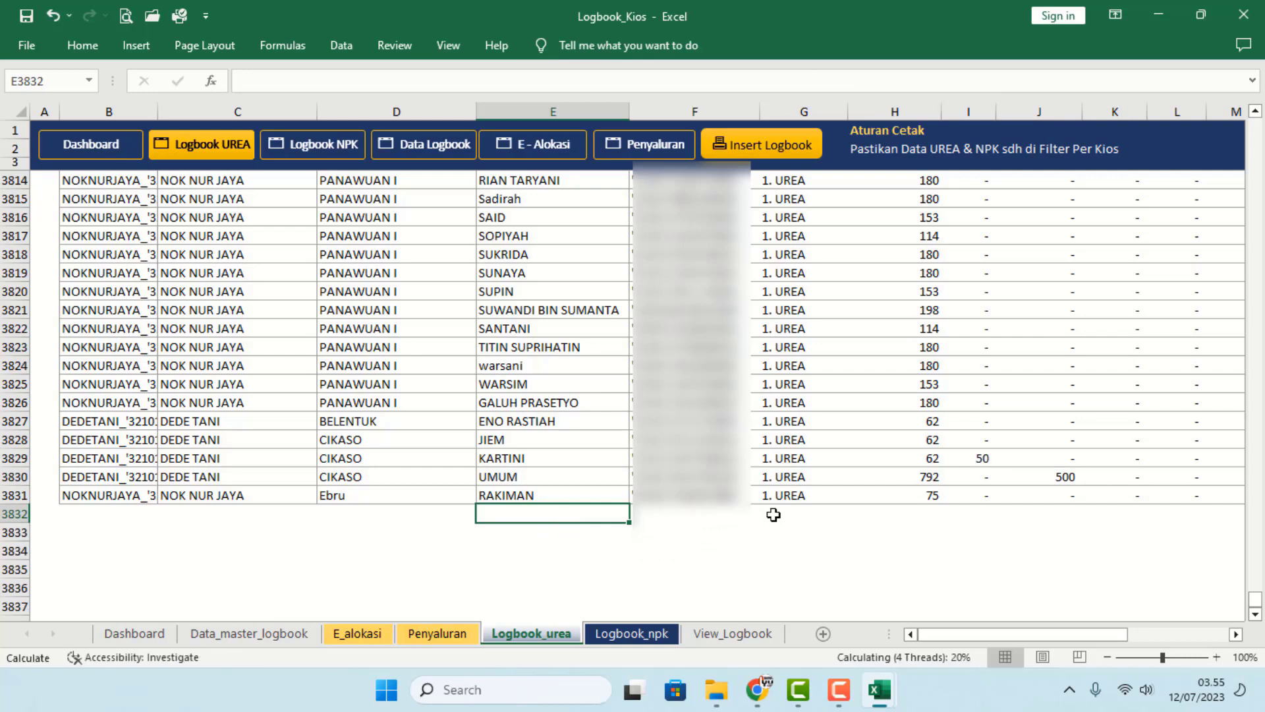
left_click(820, 514)
left_click(921, 518)
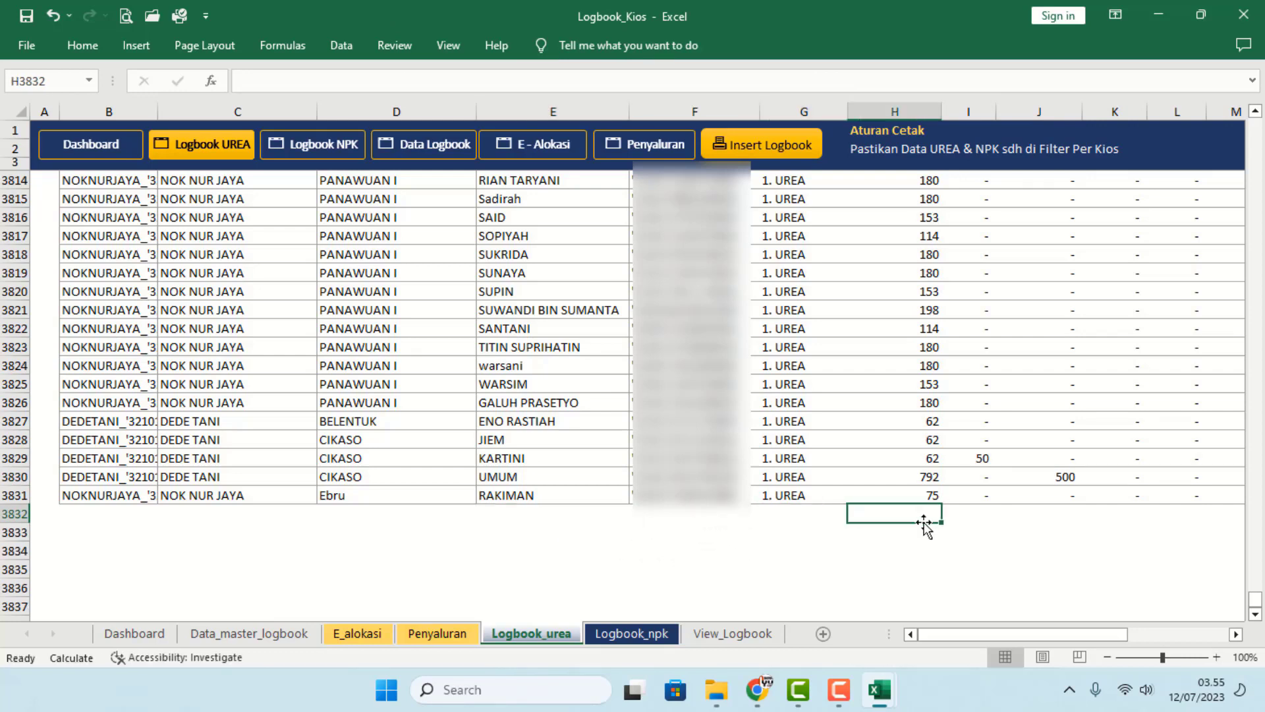
key("alt+equal")
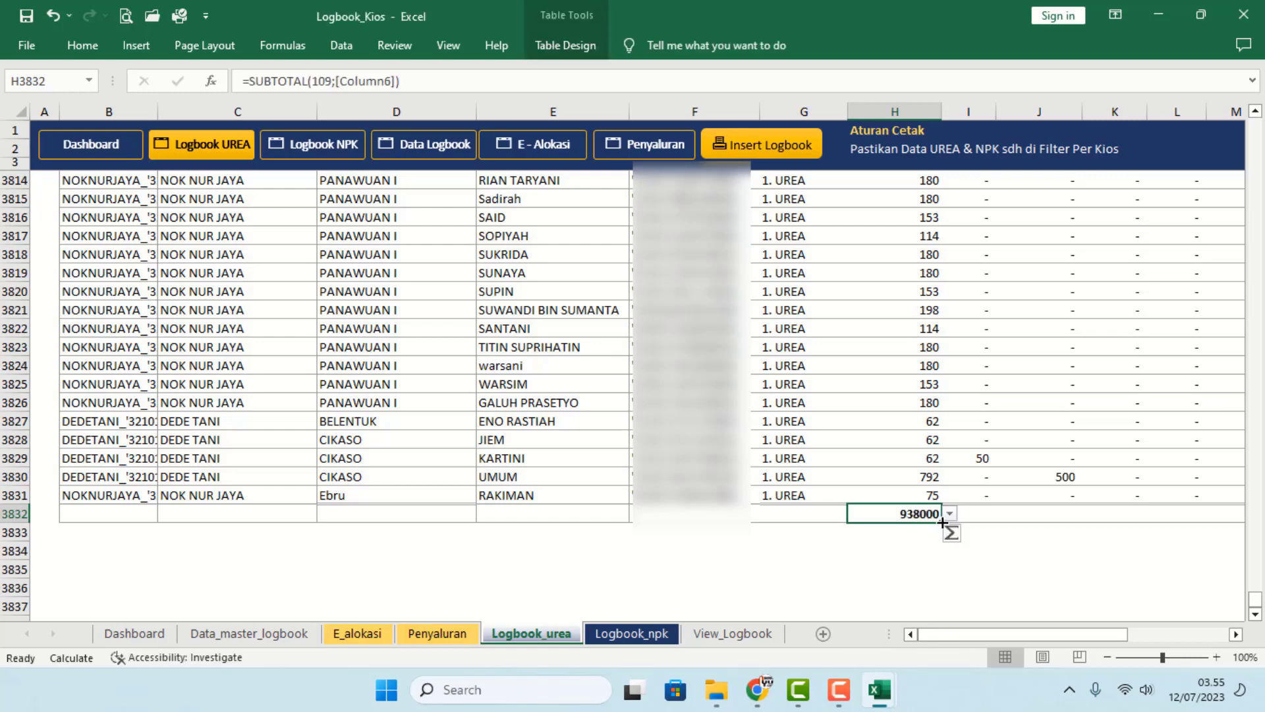
- Extend the total row across the month columns and check the SUBTOTAL sums
mouse_move(941, 522)
left_mouse_down()
mouse_move(1180, 517)
mouse_move(1262, 533)
mouse_move(923, 540)
left_mouse_up()
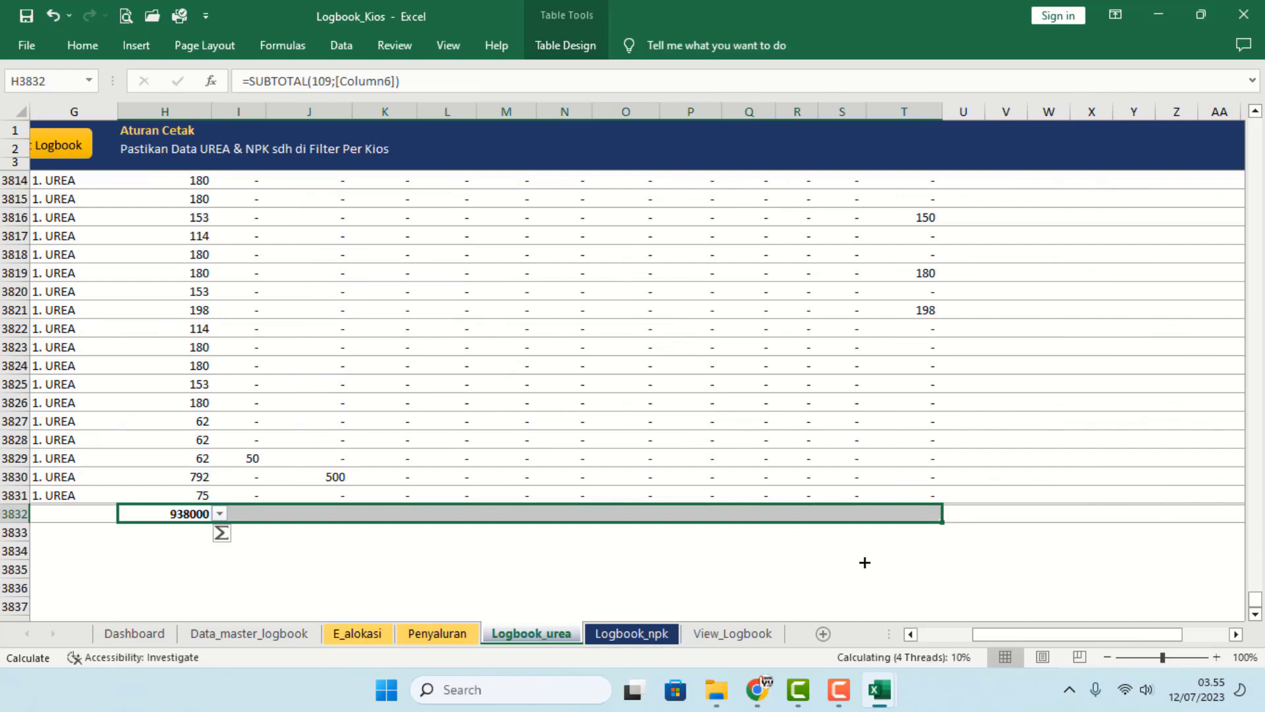
left_click(863, 563)
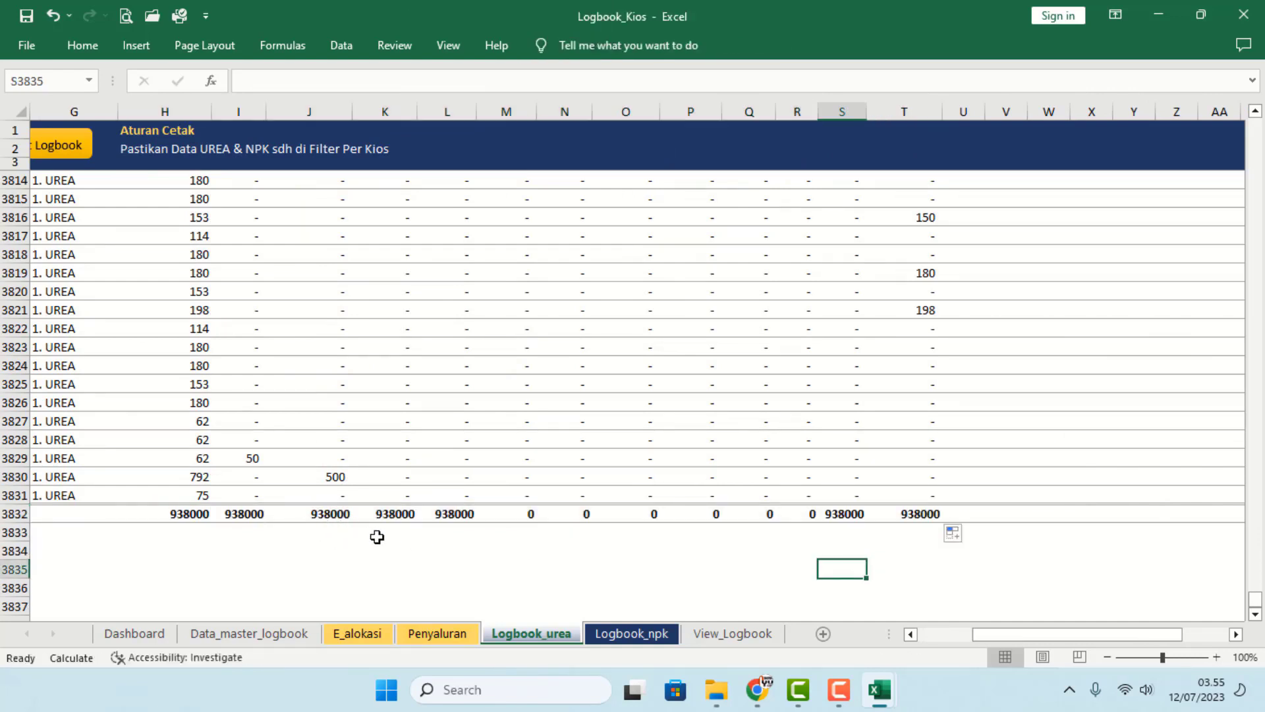
left_click(196, 514)
left_click_drag(248, 514, 459, 514)
left_click_drag(846, 514, 919, 516)
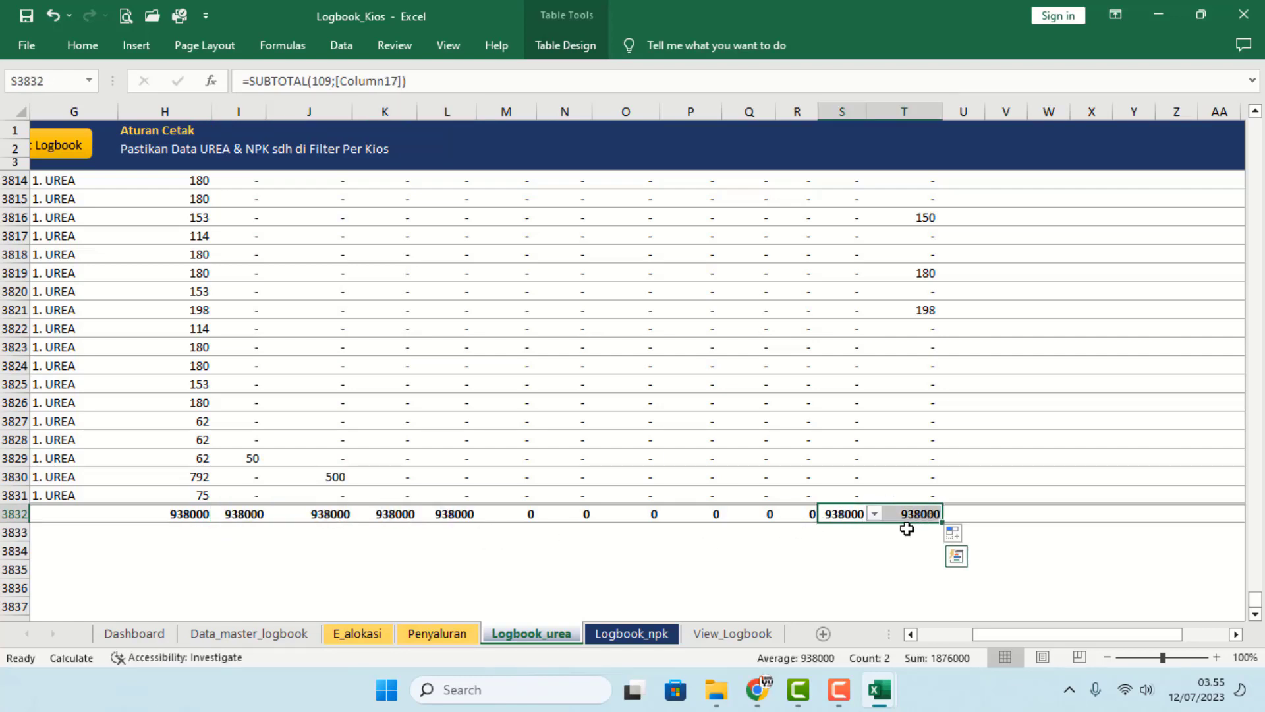
left_click(456, 516)
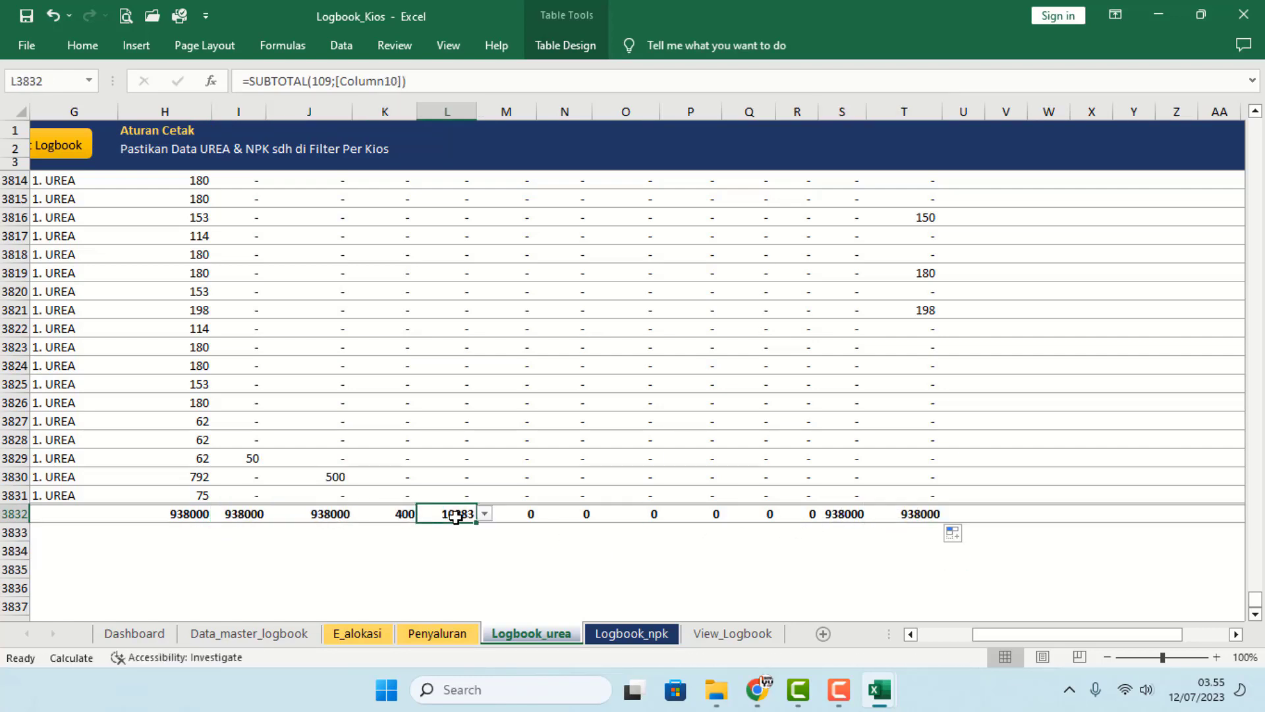
key("alt+Down")
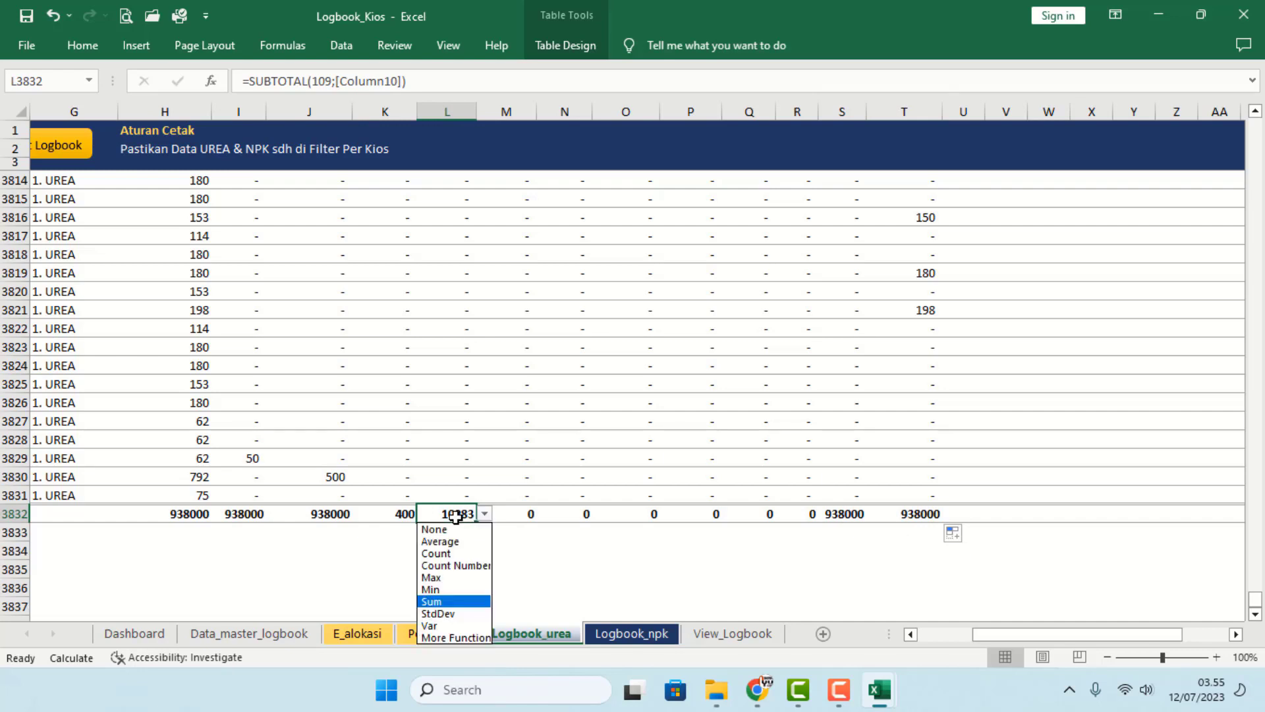
key("Escape")
- Confirm the February KTI (10283) and June KTI (99914) totals, then return to Penyaluran
key("Up")
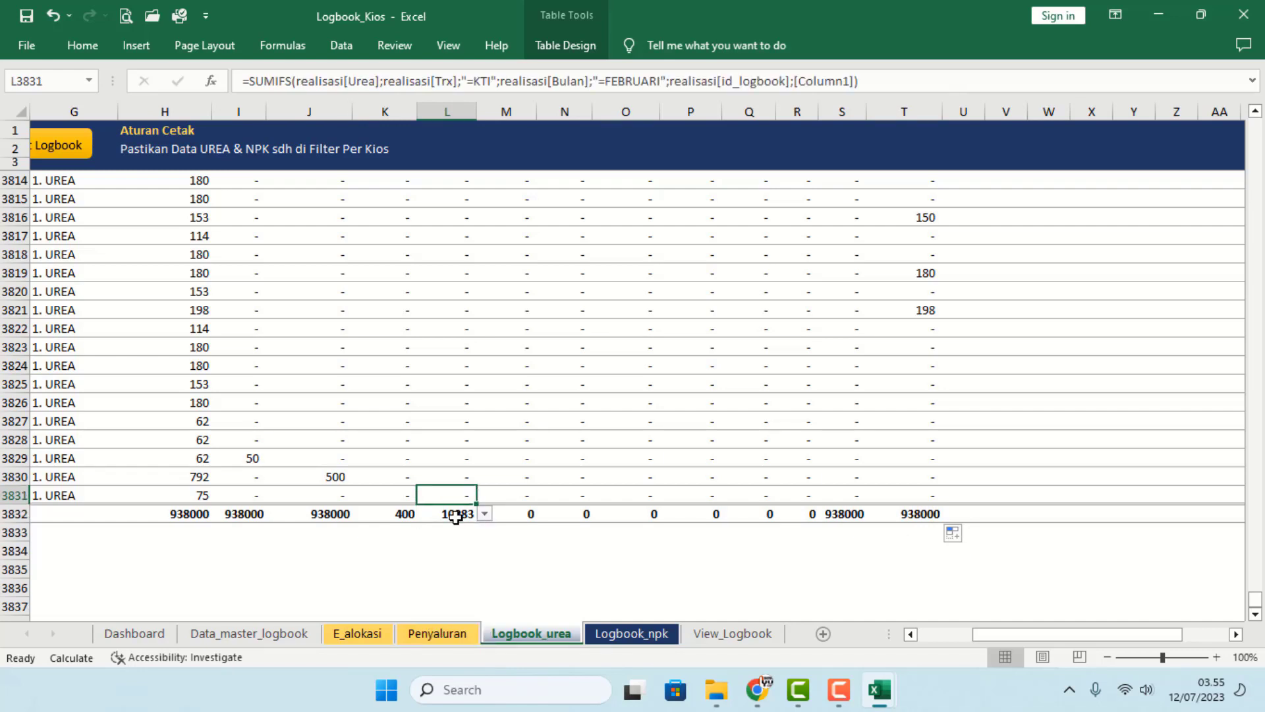
key("ctrl+Up")
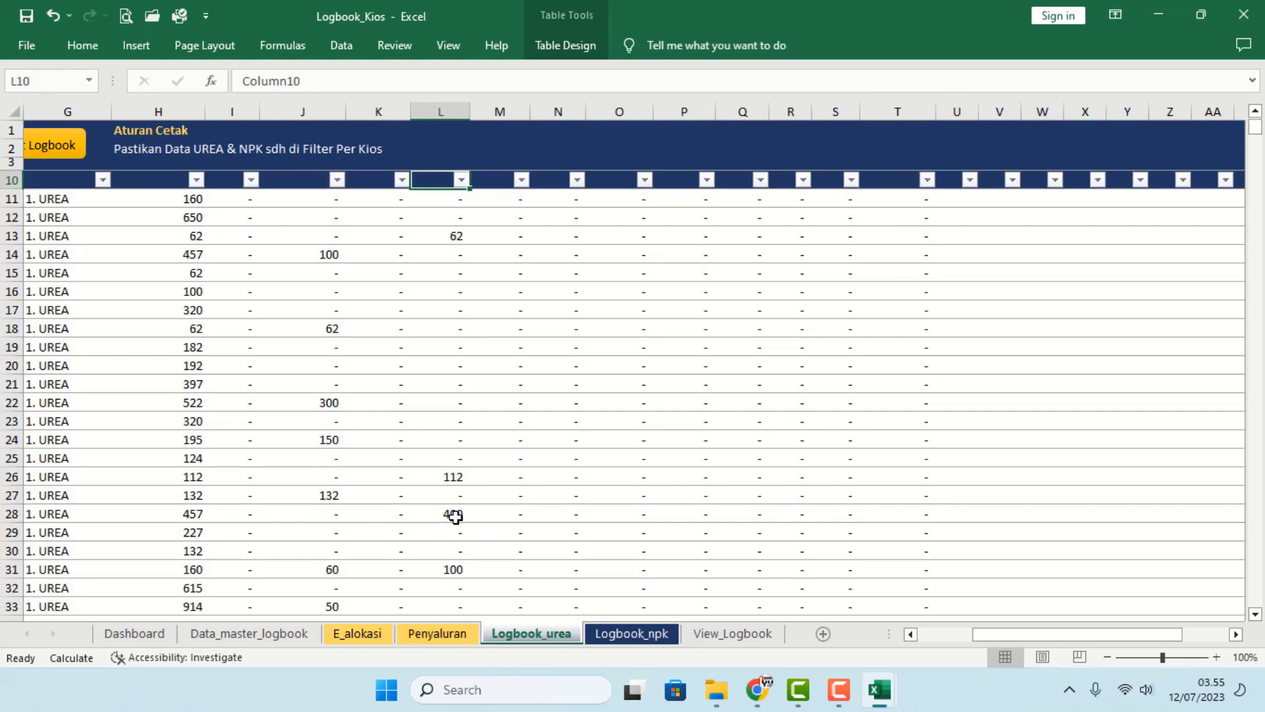
scroll(478, 516, "up", 1)
left_click(437, 218)
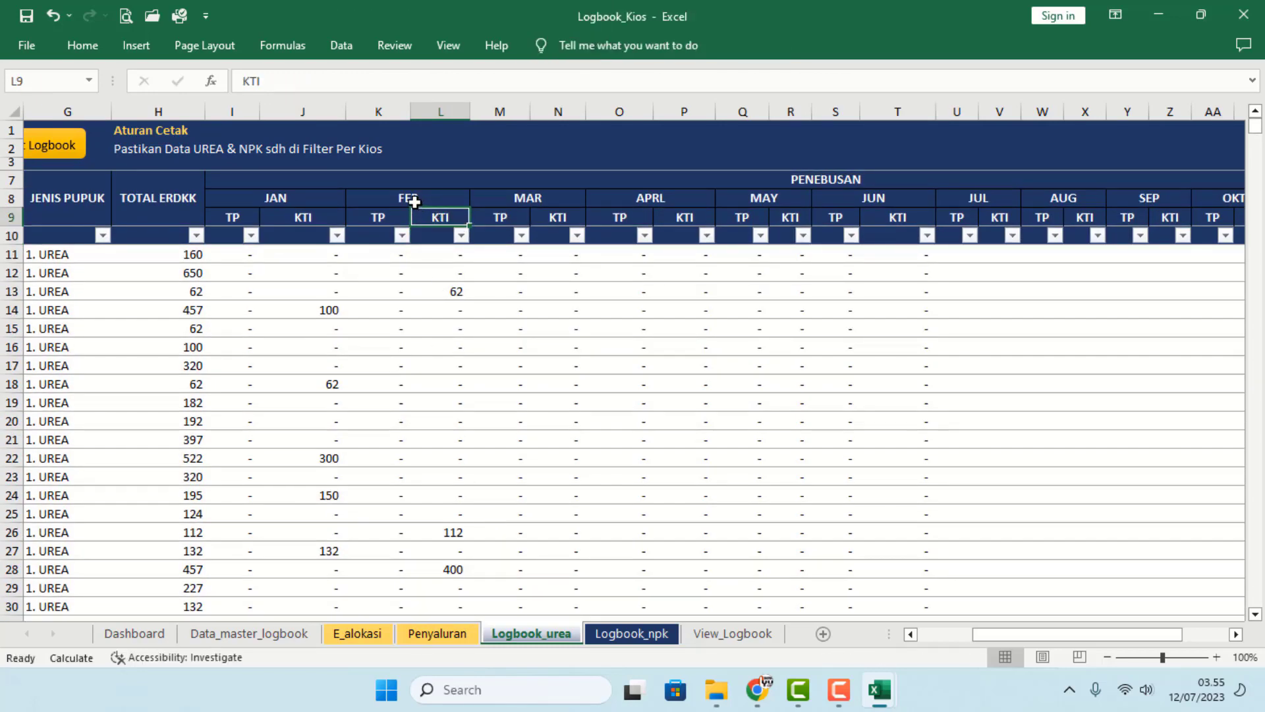
left_click(410, 200)
left_click(877, 236)
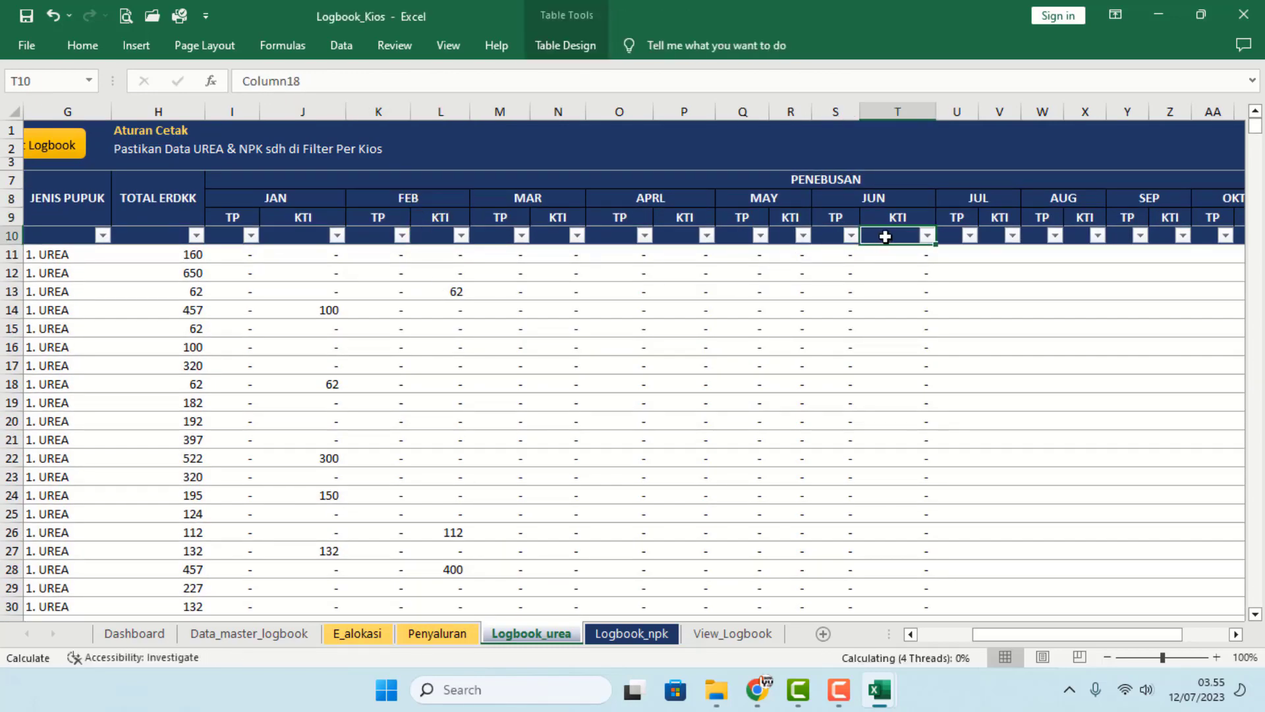
key("ctrl+Down")
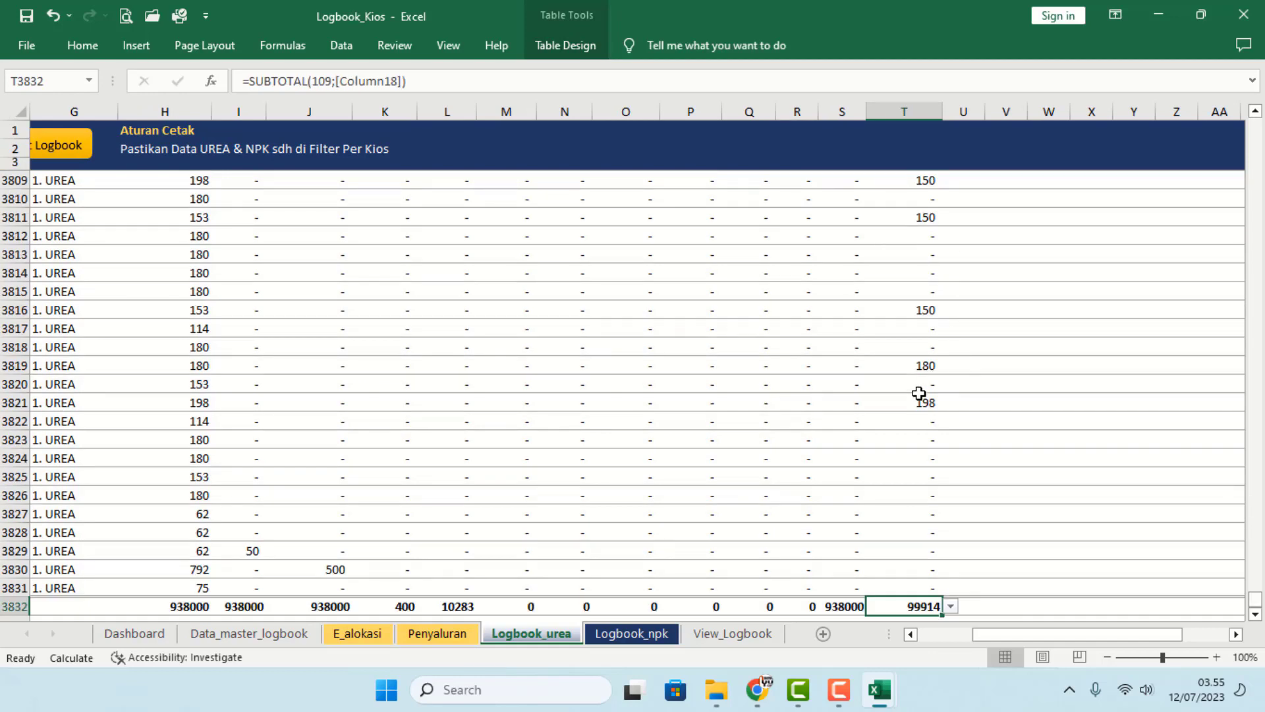
left_click(437, 634)
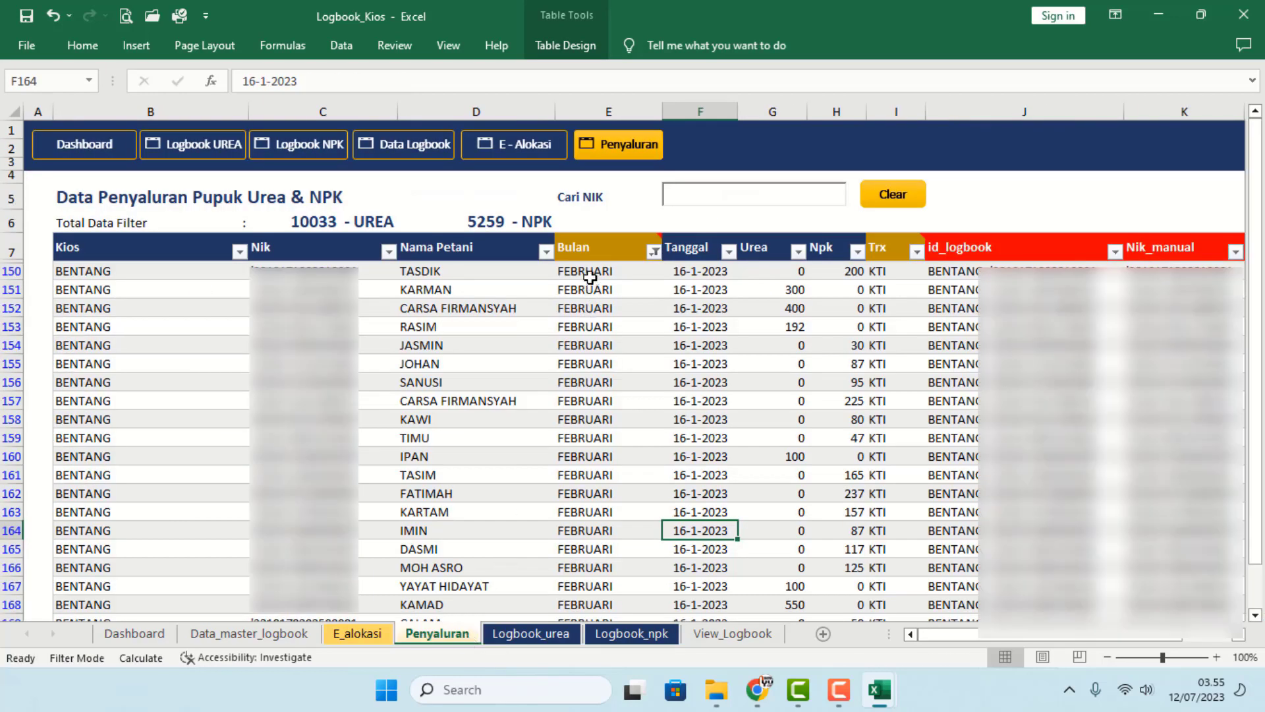
- Change Penyaluran E150 to MARET, then view Logbook_urea's updated January totals (18676 TP, 102898 KTI)
left_click(591, 272)
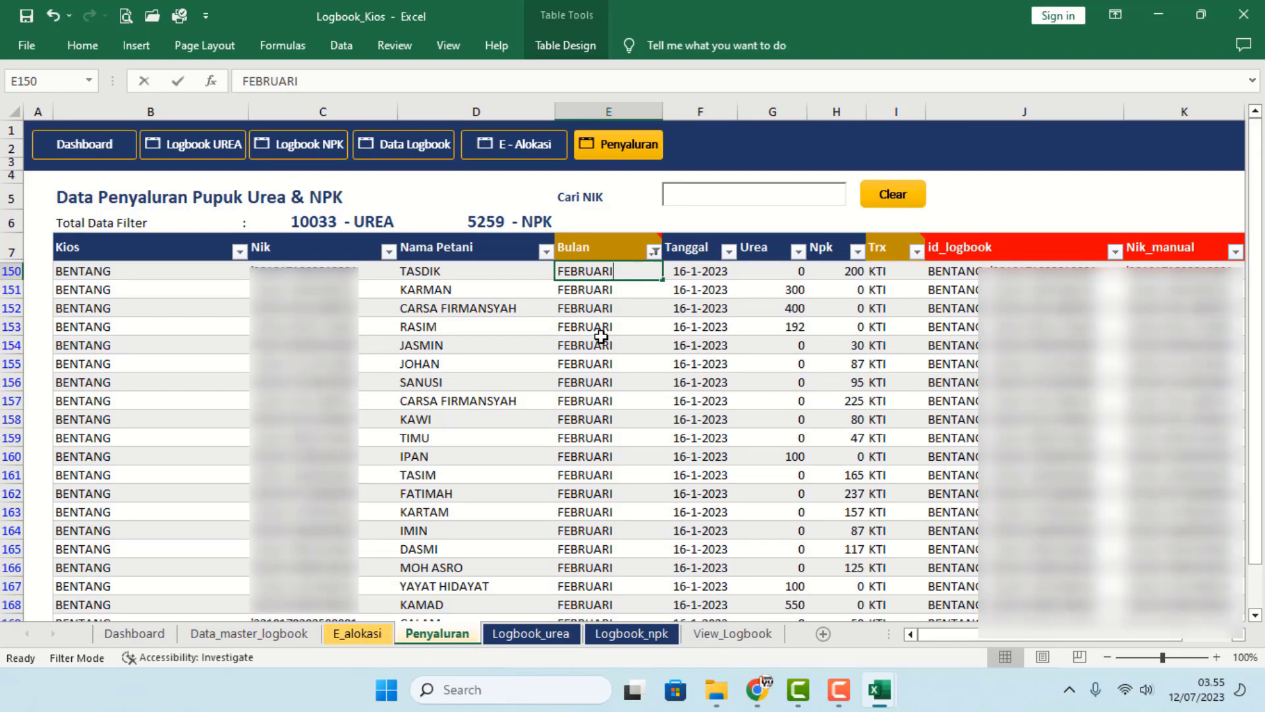
type("m")
key("BackSpace")
type("MAR")
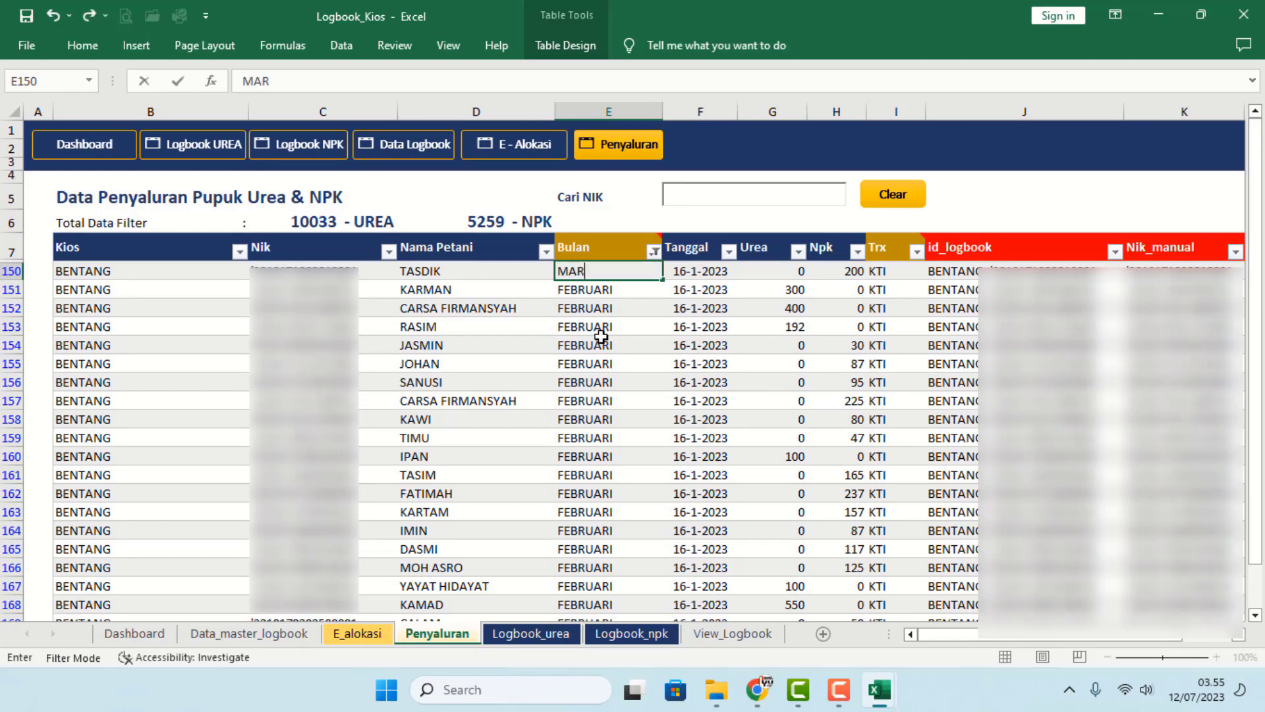
type("ET")
left_click(601, 337)
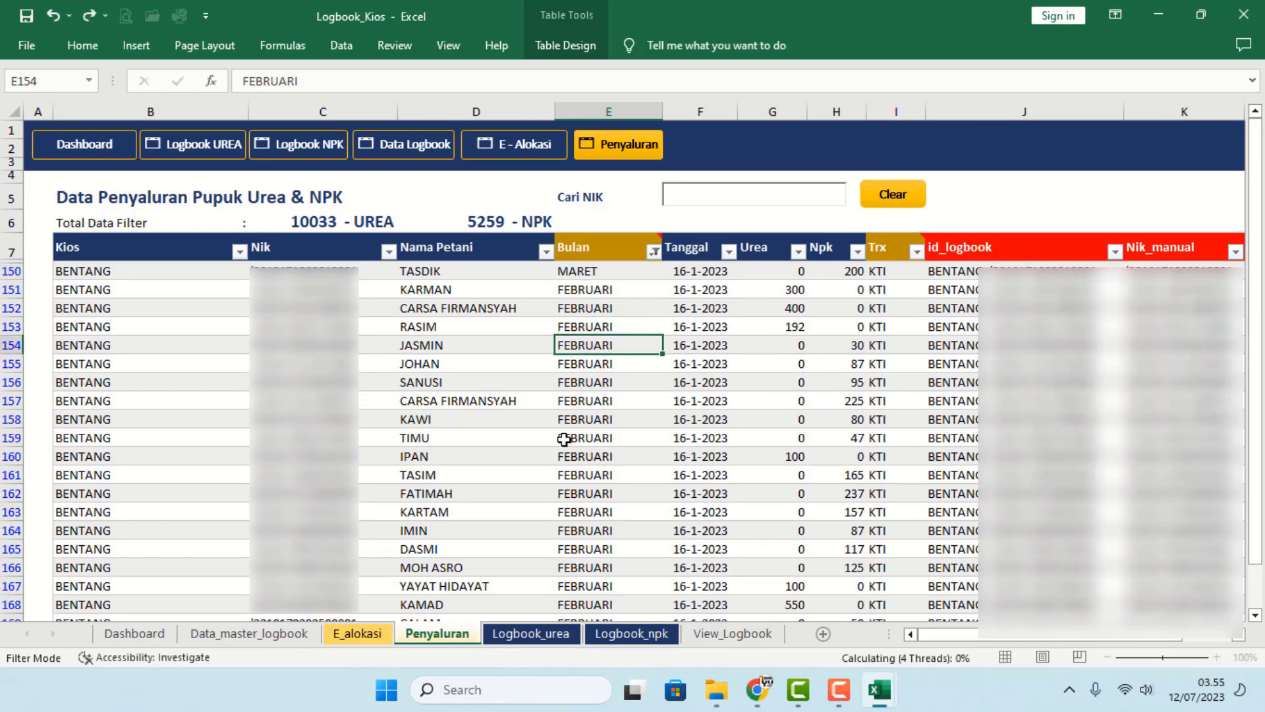
left_click(521, 634)
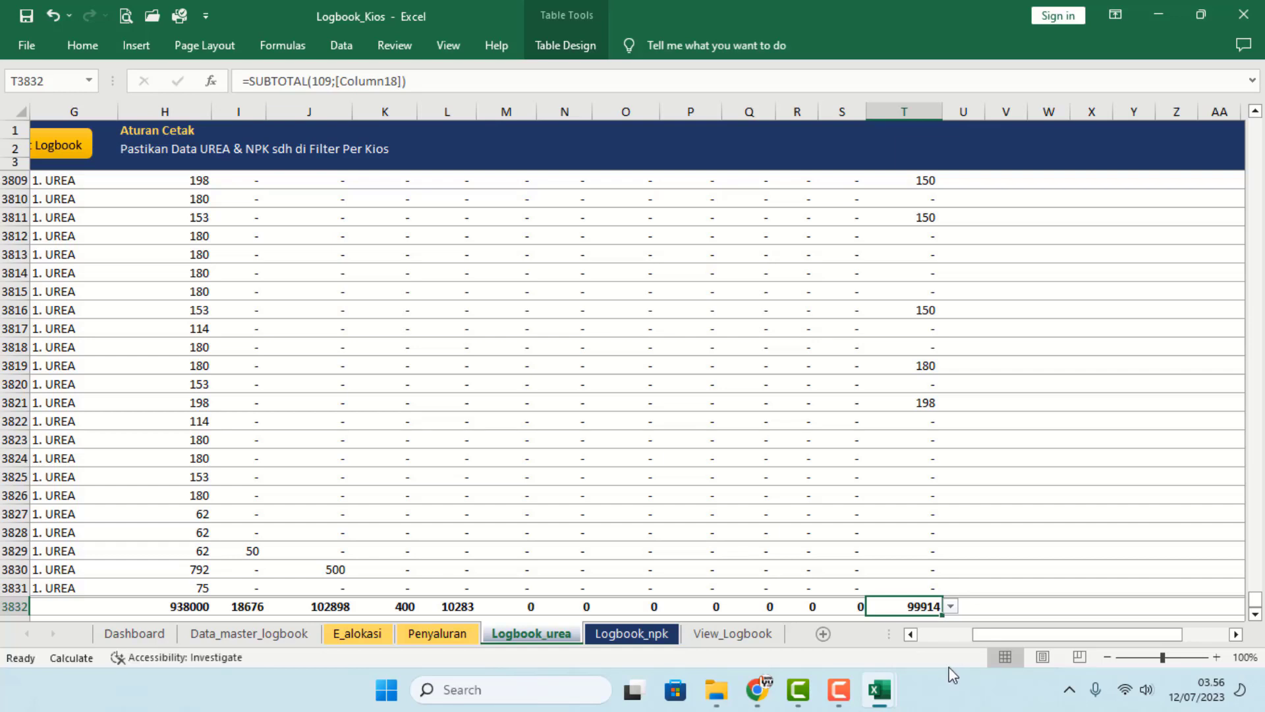
- Check the Urea logbook's March KTI formula and the summed M3832:N3832 totals
left_click(583, 532)
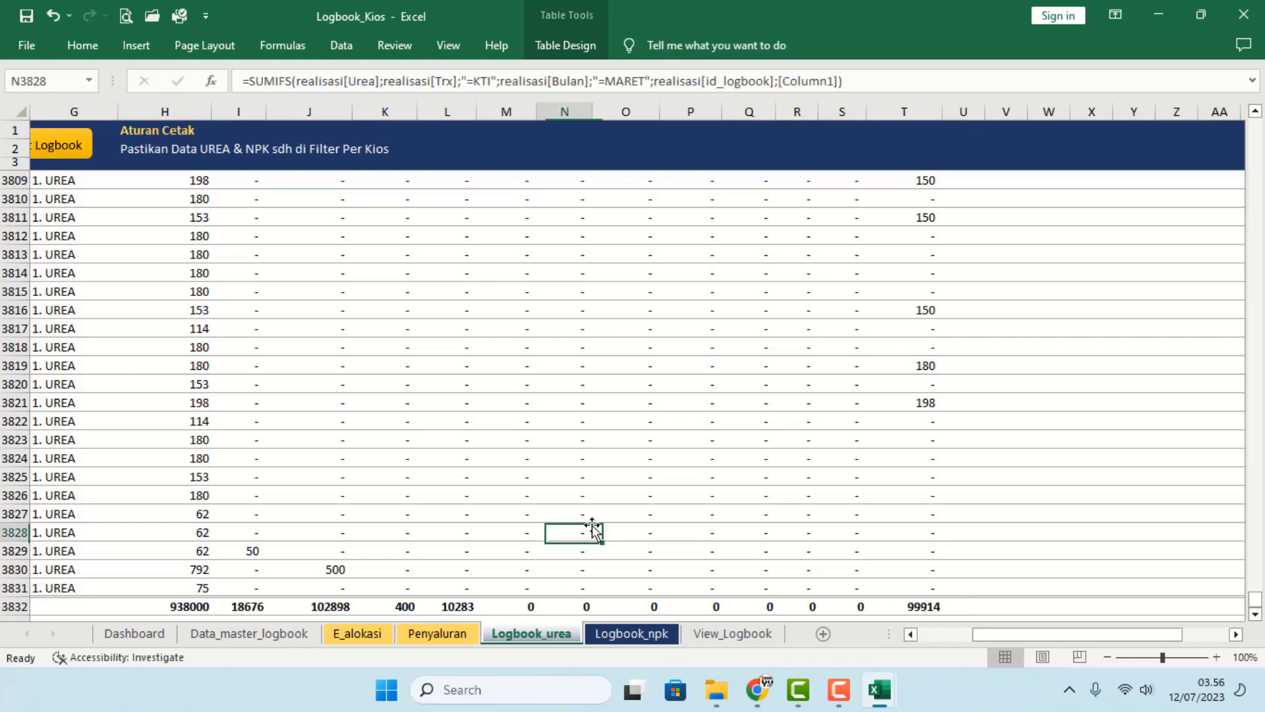
scroll(588, 529, "down", 1)
scroll(588, 530, "down", 1)
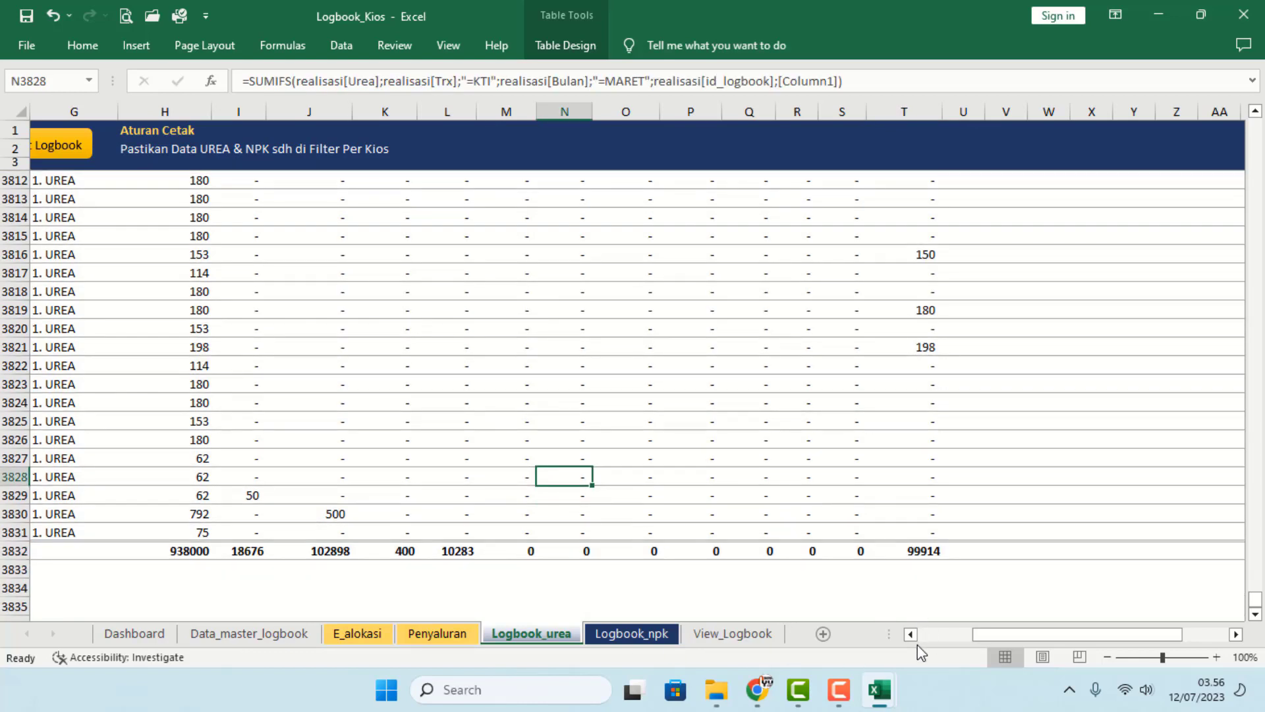
left_click(518, 554)
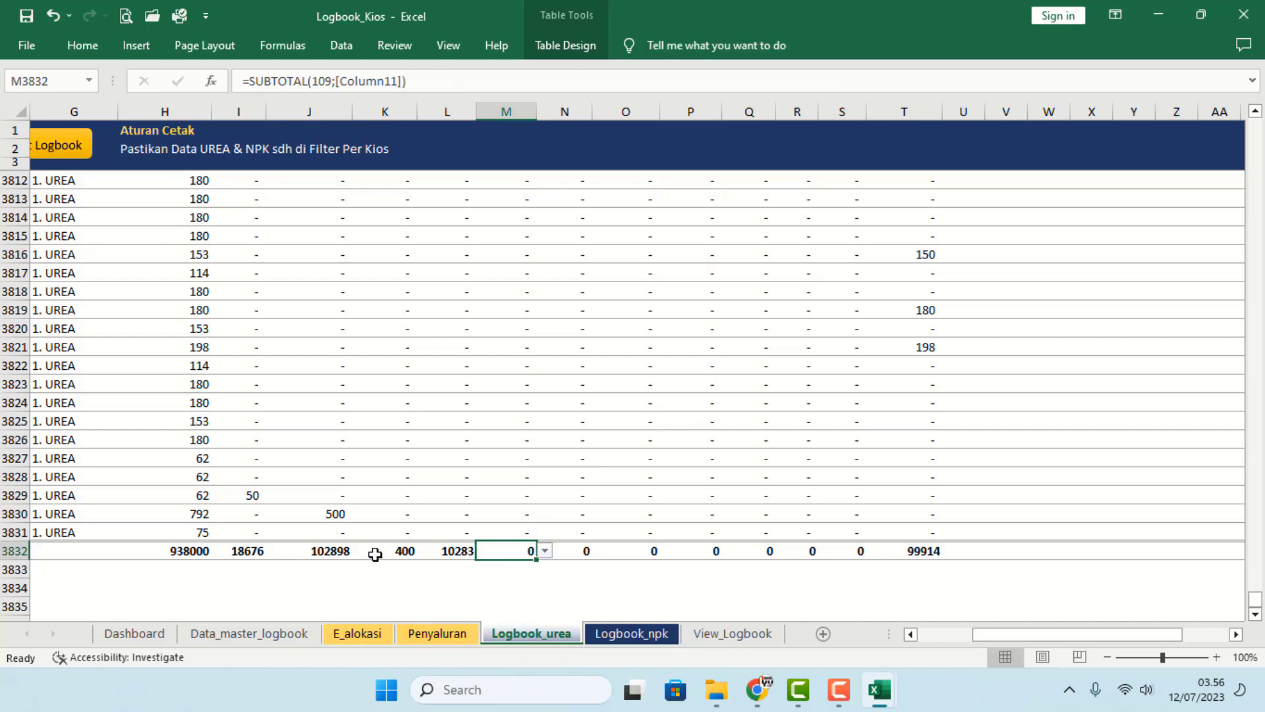
left_click_drag(263, 551, 583, 554)
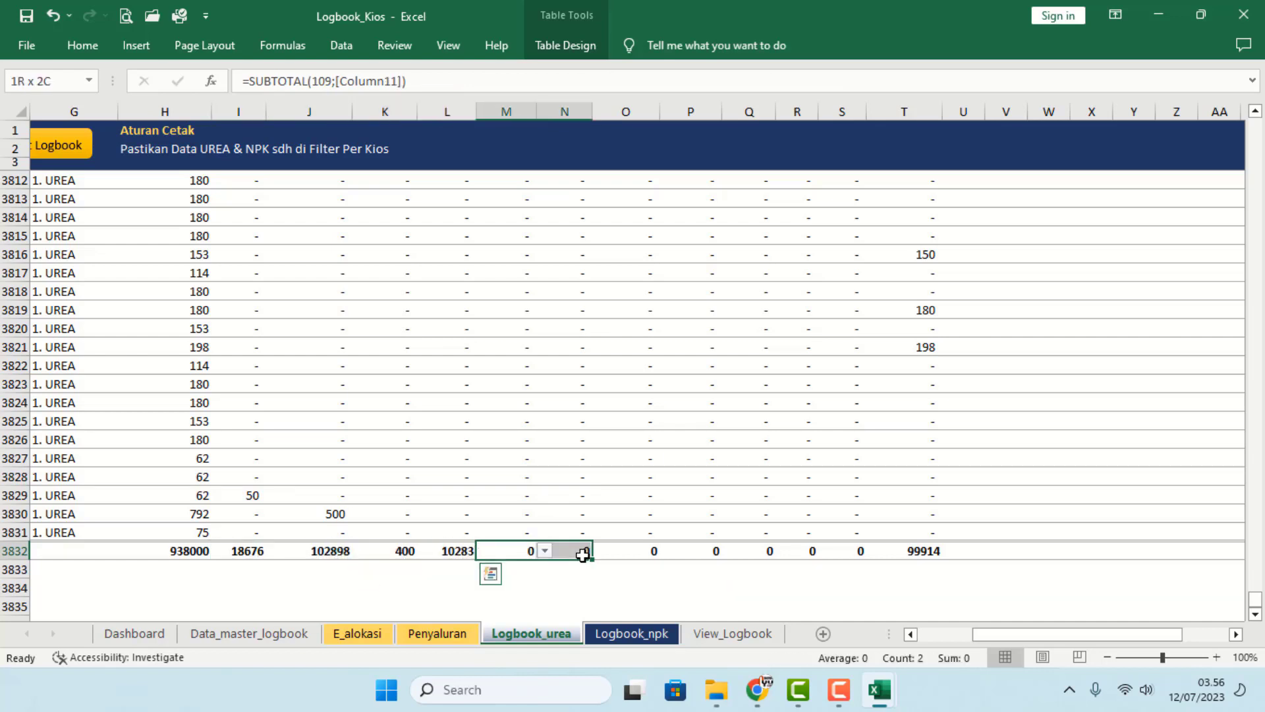
left_click(633, 595)
left_click(589, 634)
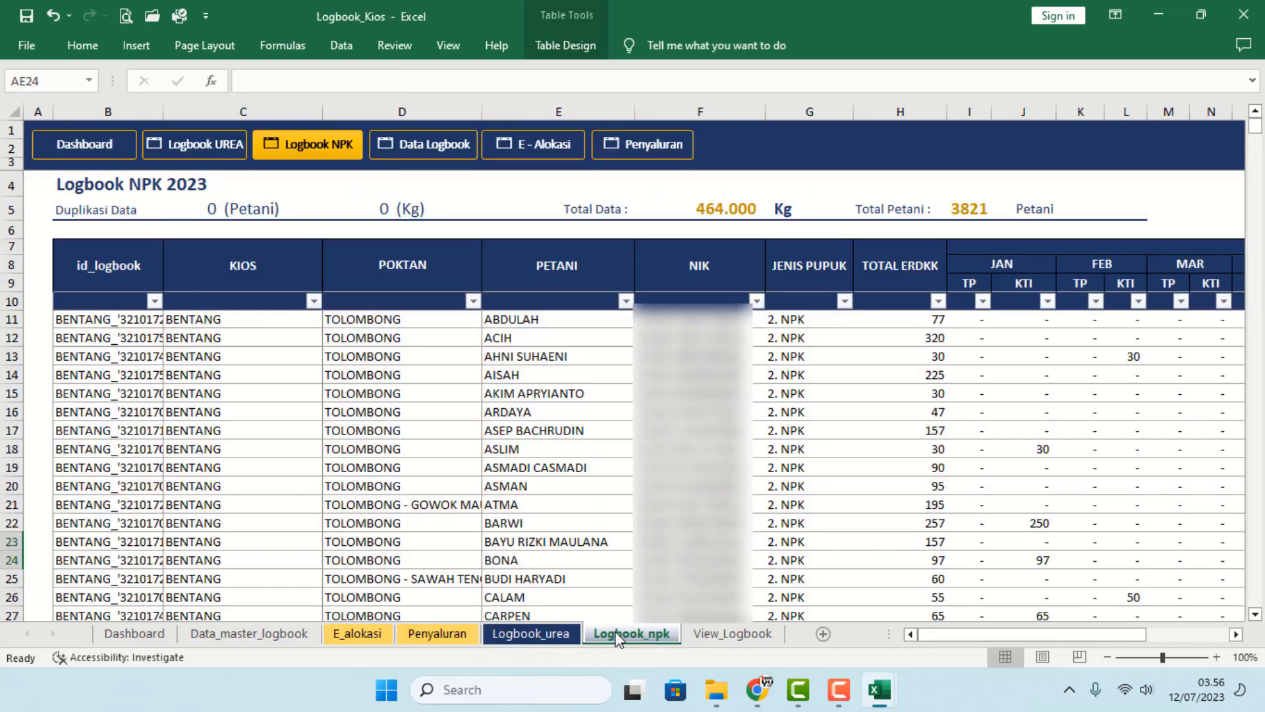
- Check the MARET distribution record's Urea and Npk amounts and the NPK logbook's MAR KTI formula
left_click(542, 634)
left_click(437, 634)
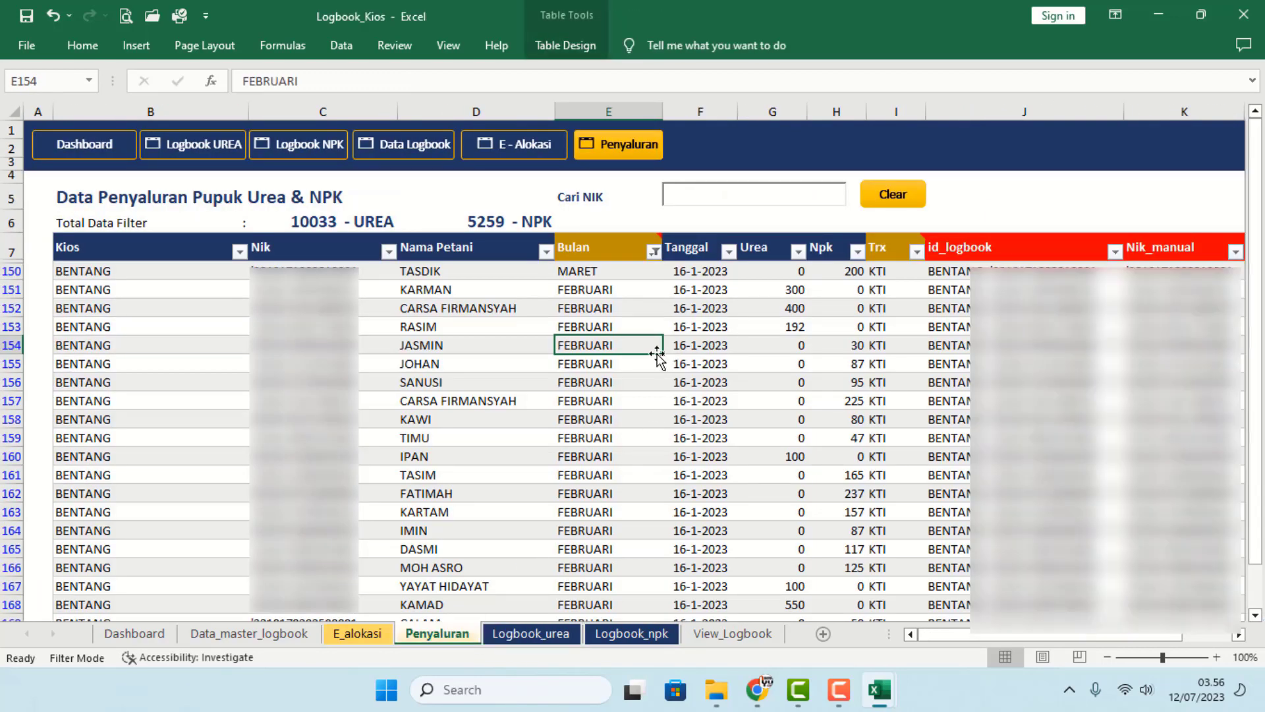
left_click(631, 290)
left_click(837, 271)
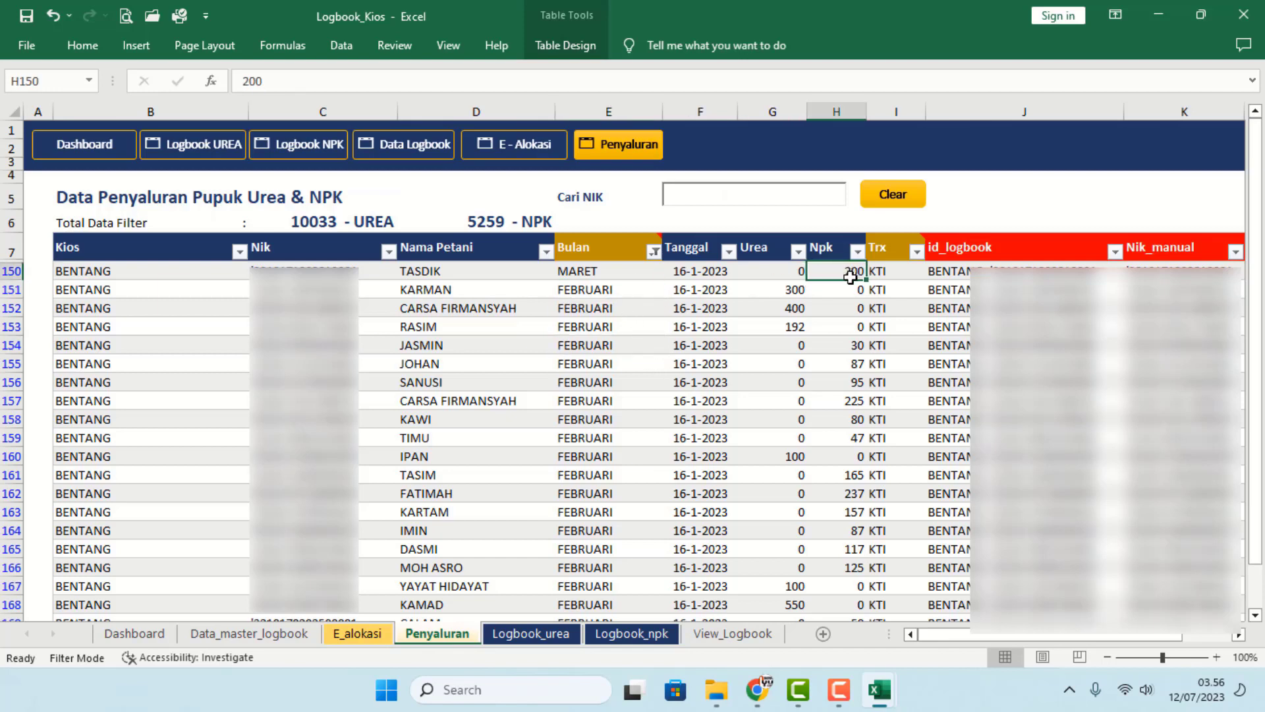
left_click(797, 273)
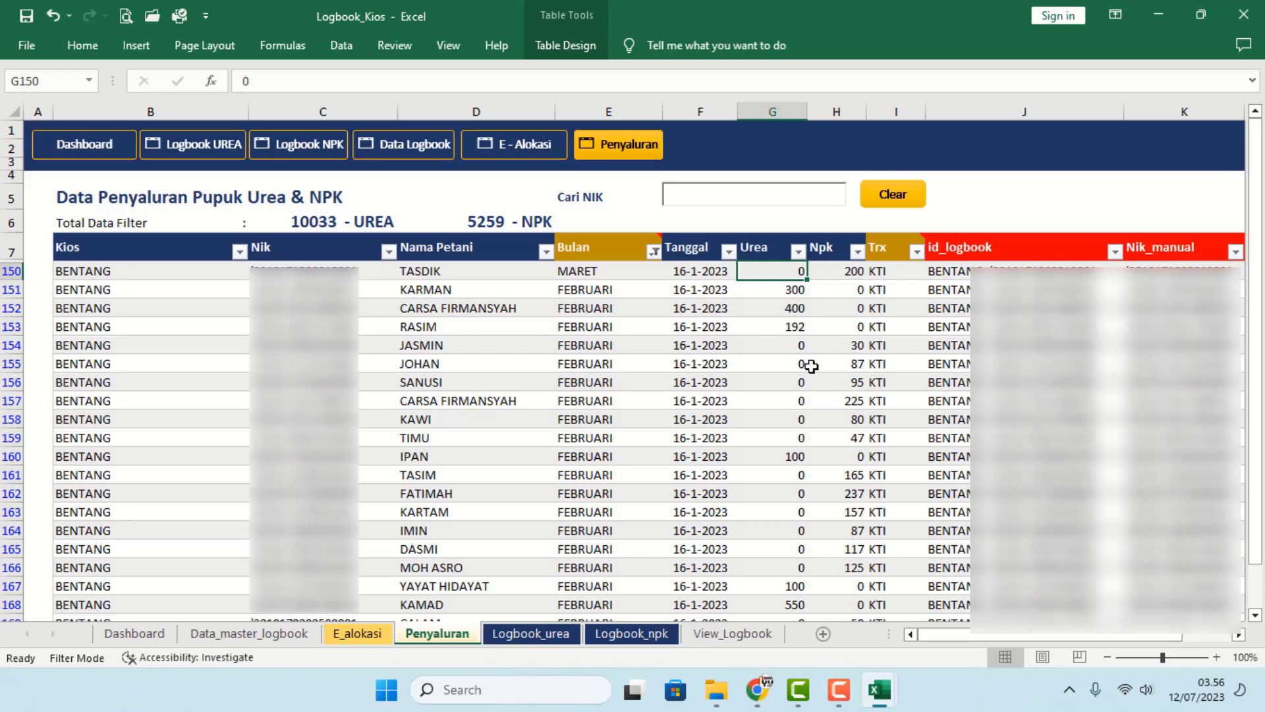
left_click(645, 636)
left_click(973, 485)
mouse_move(1145, 636)
left_mouse_down()
mouse_move(1204, 632)
mouse_move(1158, 640)
mouse_move(1169, 642)
left_mouse_up()
left_click(919, 321)
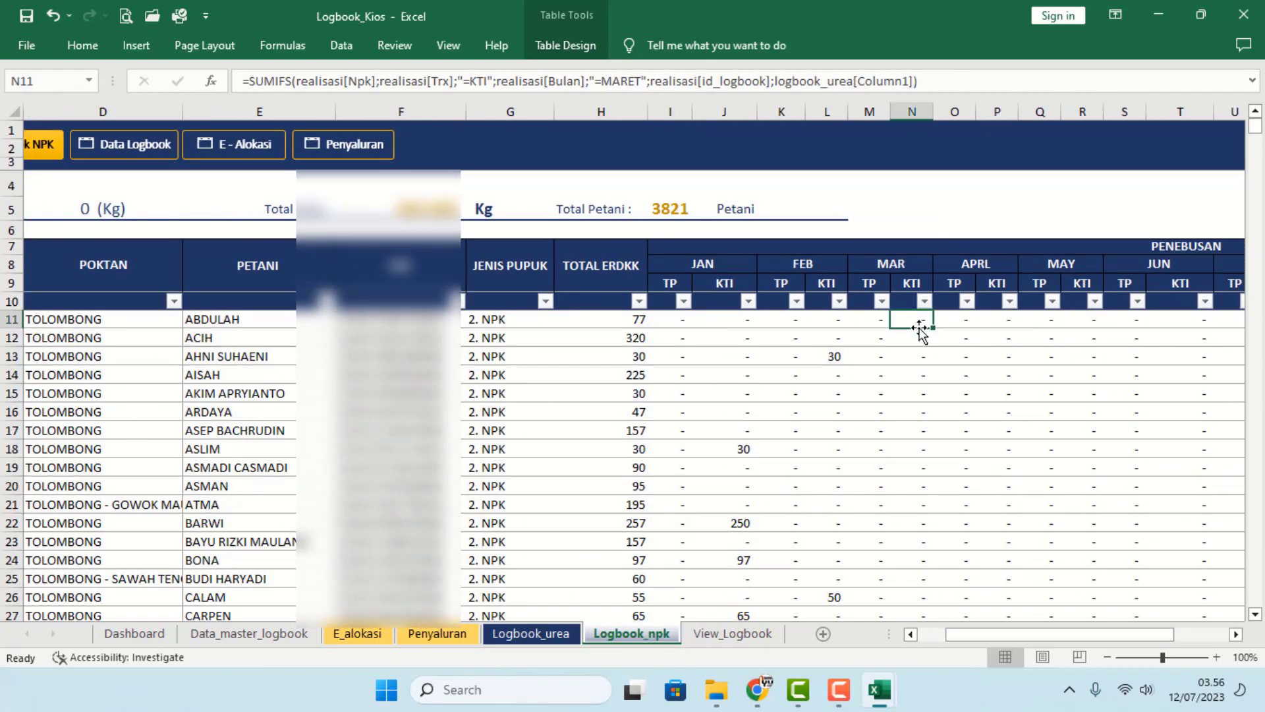
- Add a SUBTOTAL row at H3832 filled across to column T, showing 200 for March KTI
key("ctrl+Down")
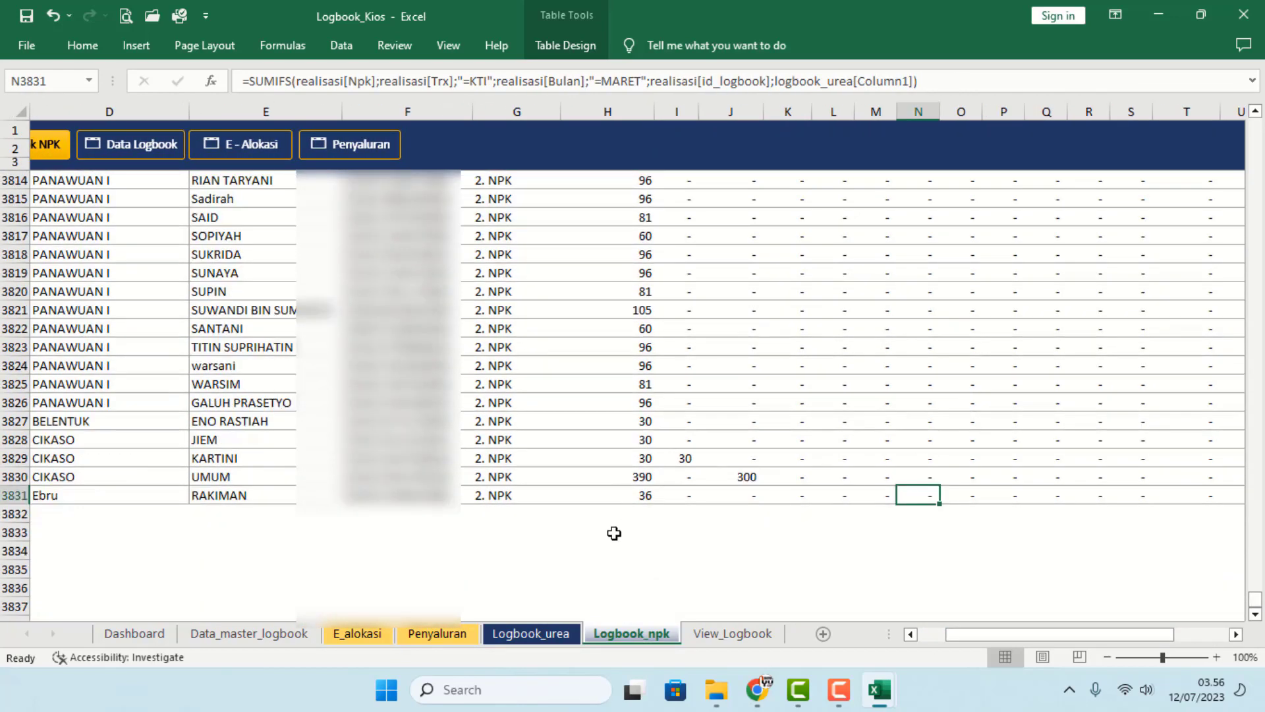
left_click(636, 512)
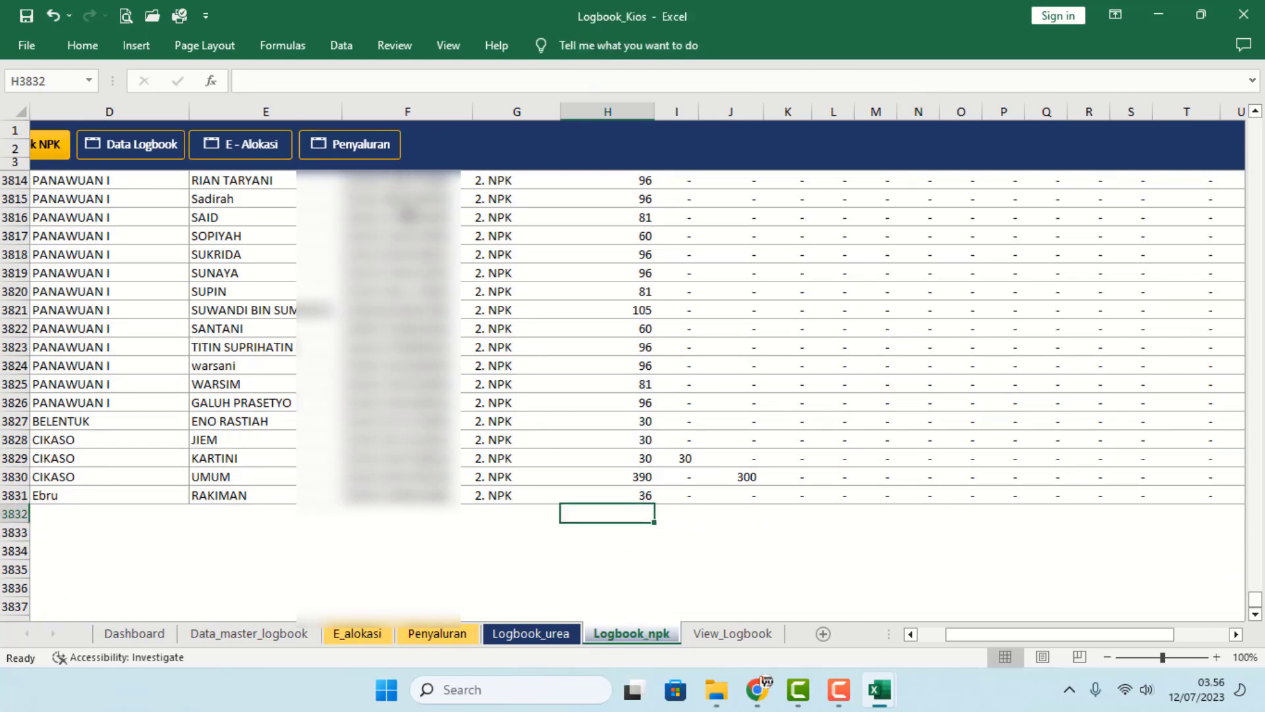
key("alt+equal")
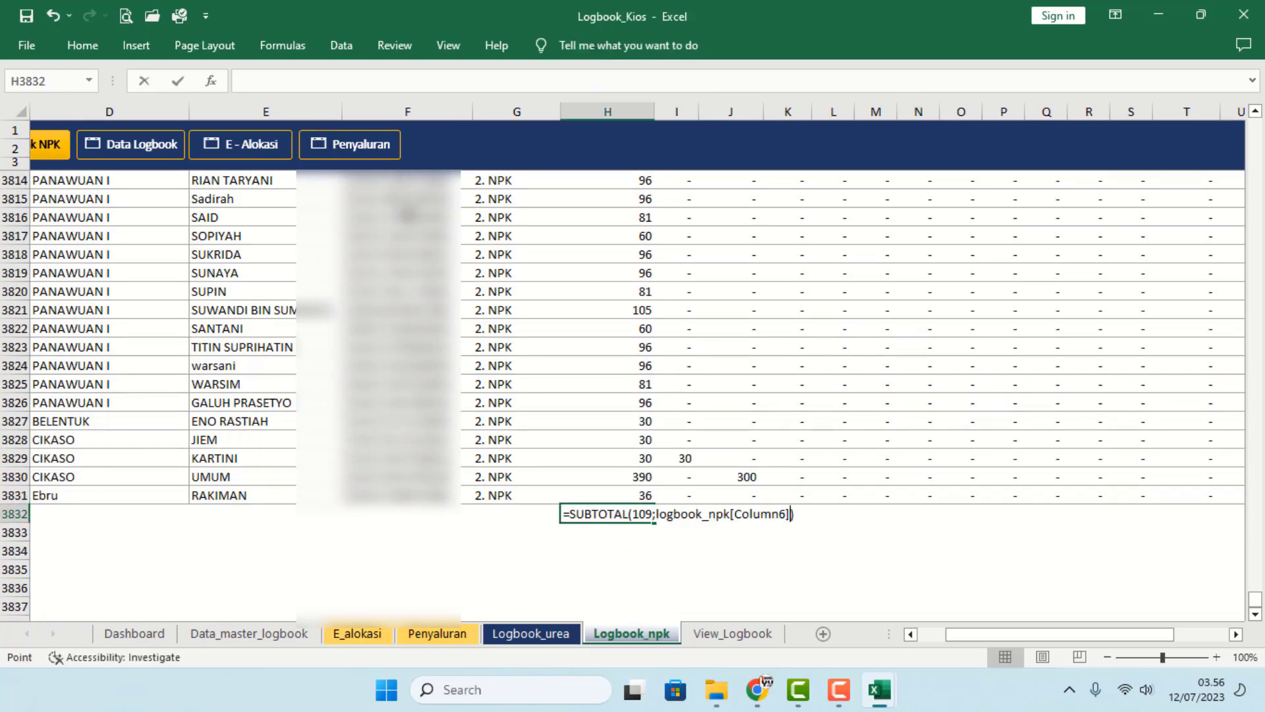
key("Return")
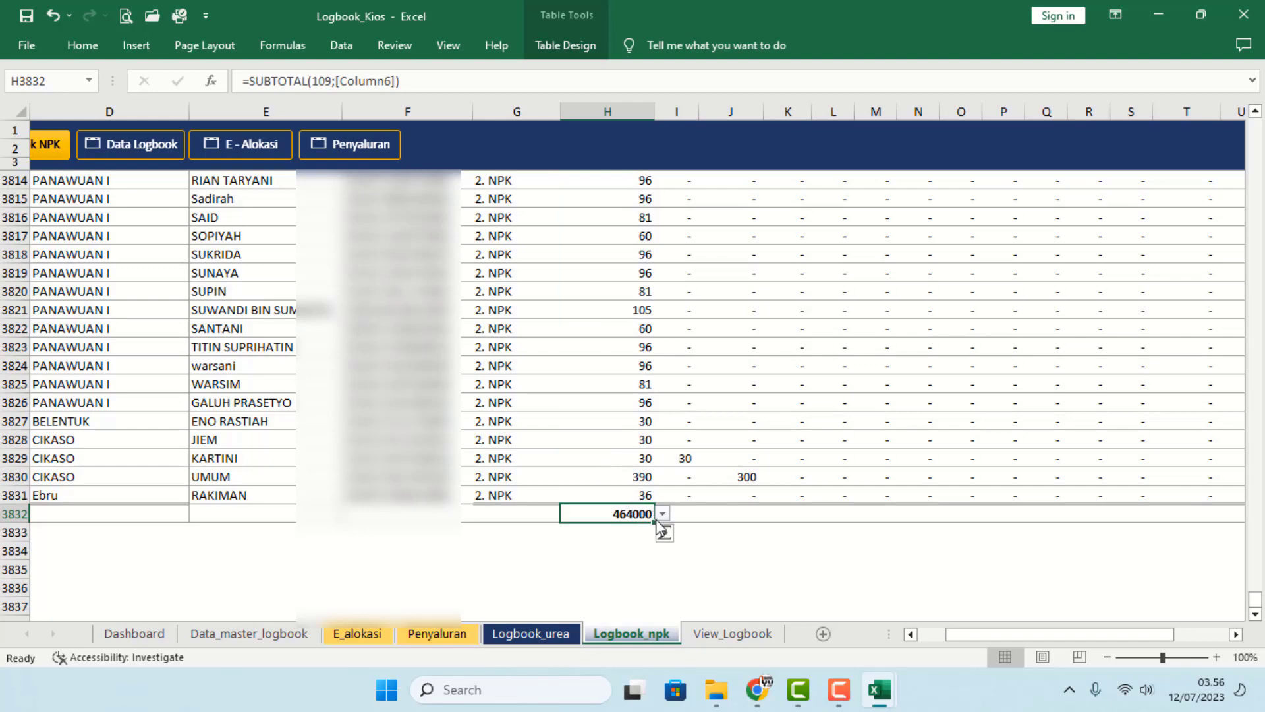
left_click_drag(657, 523, 679, 540)
left_click(553, 550)
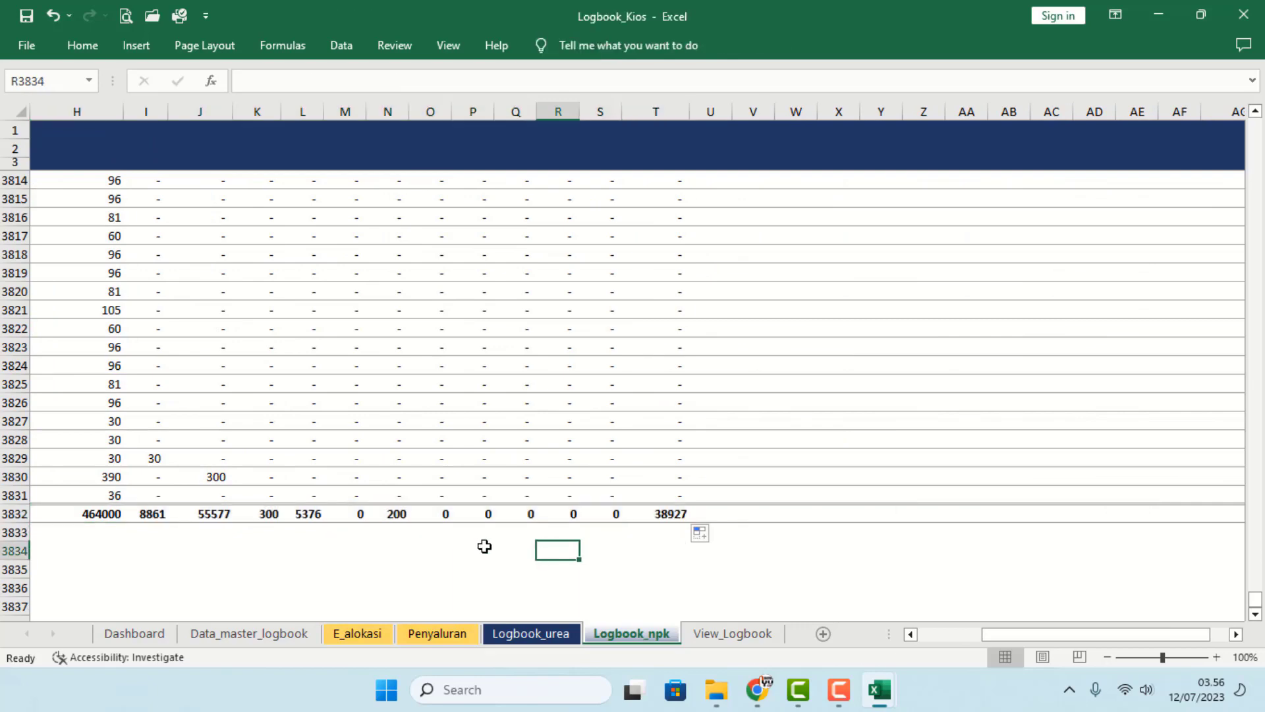
left_click(391, 514)
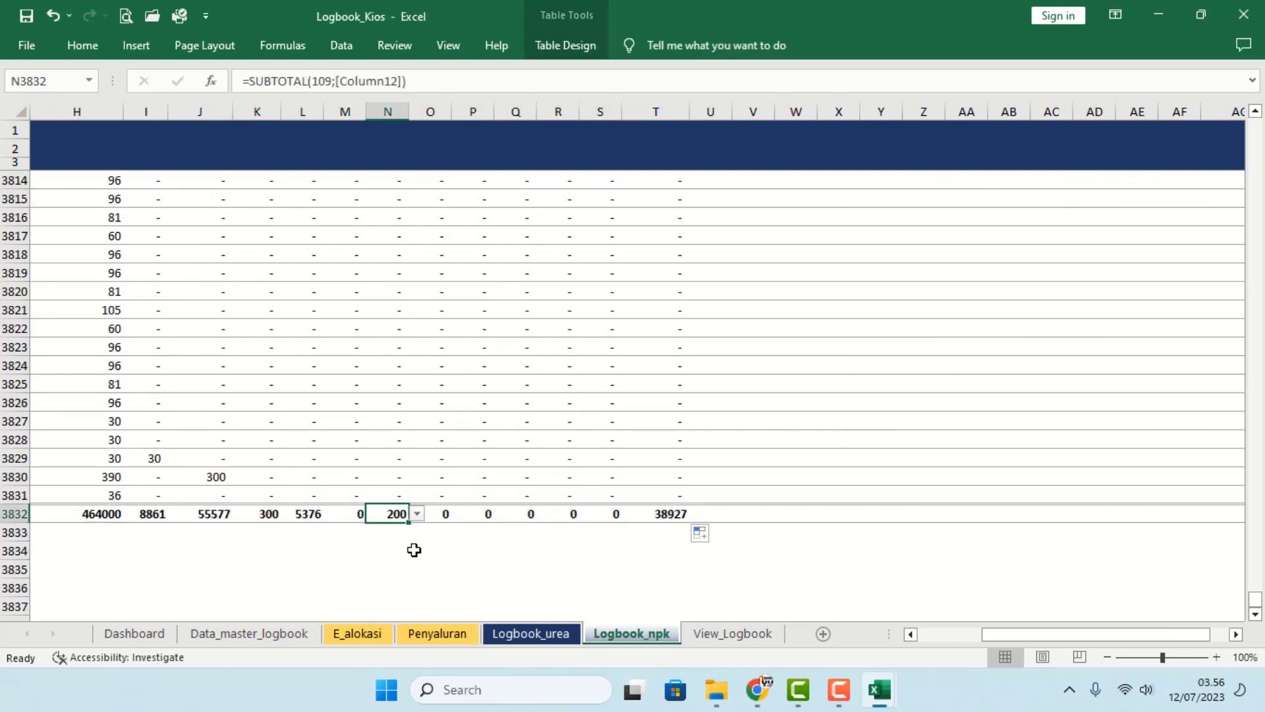
left_click_drag(1061, 634, 861, 638)
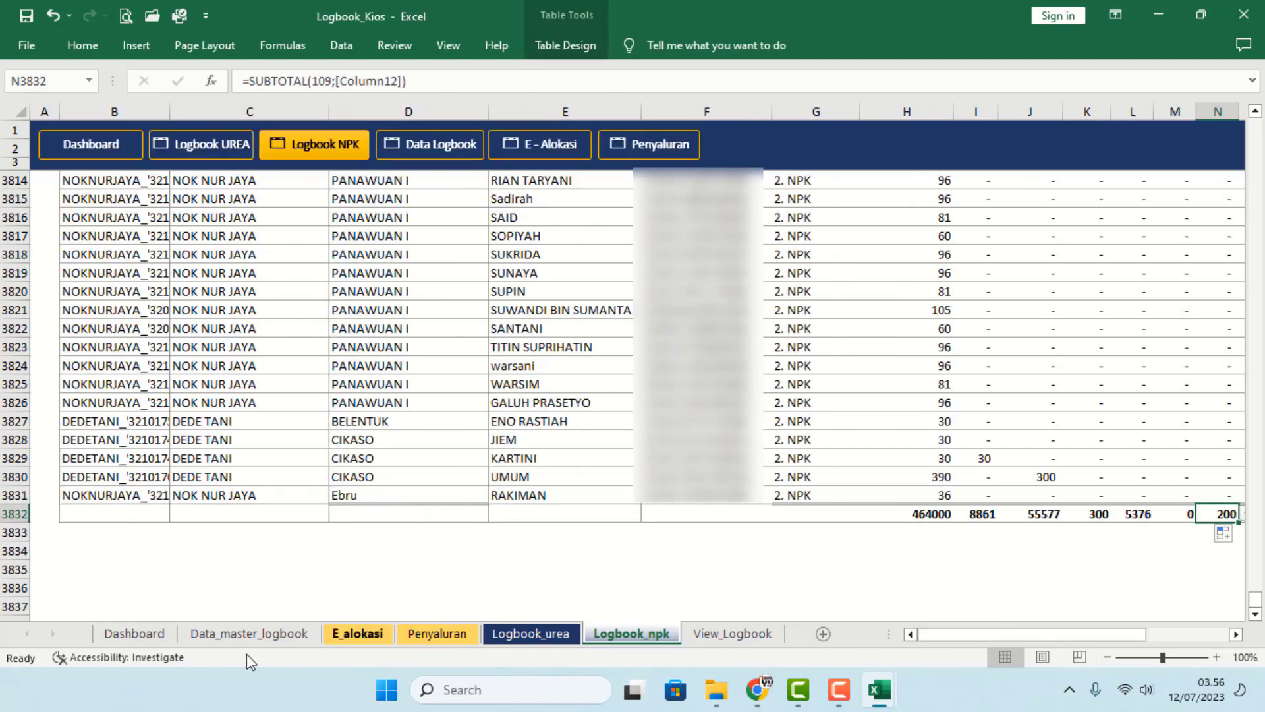
left_click(159, 635)
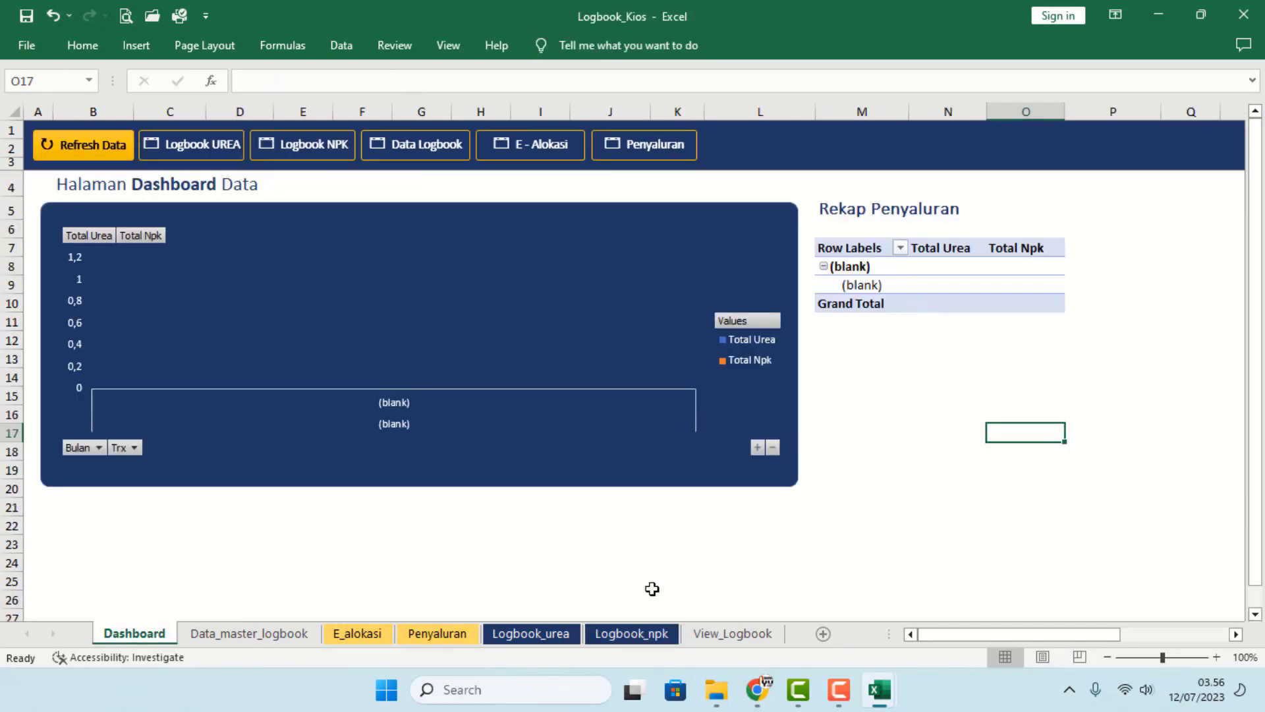
- Refresh the Dashboard pivot and chart, giving Grand Totals of 232171 Urea and 109241 Npk
left_click(438, 635)
left_click(157, 635)
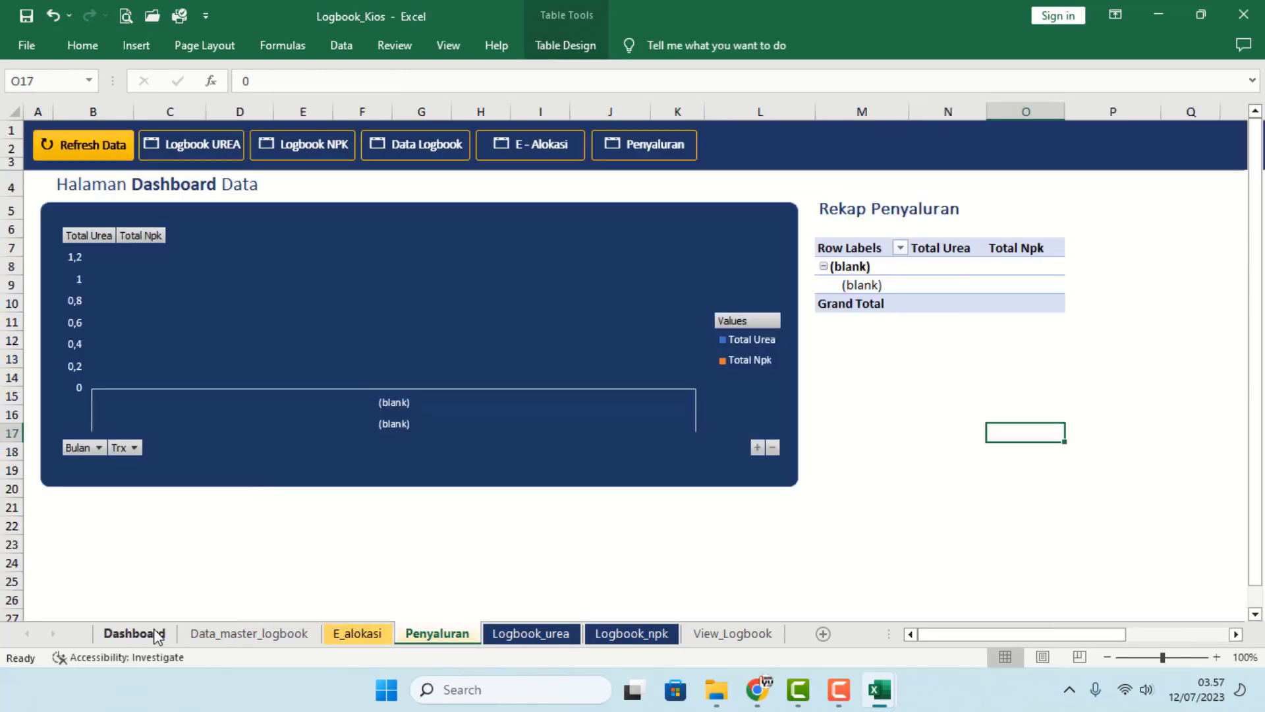
left_click(86, 151)
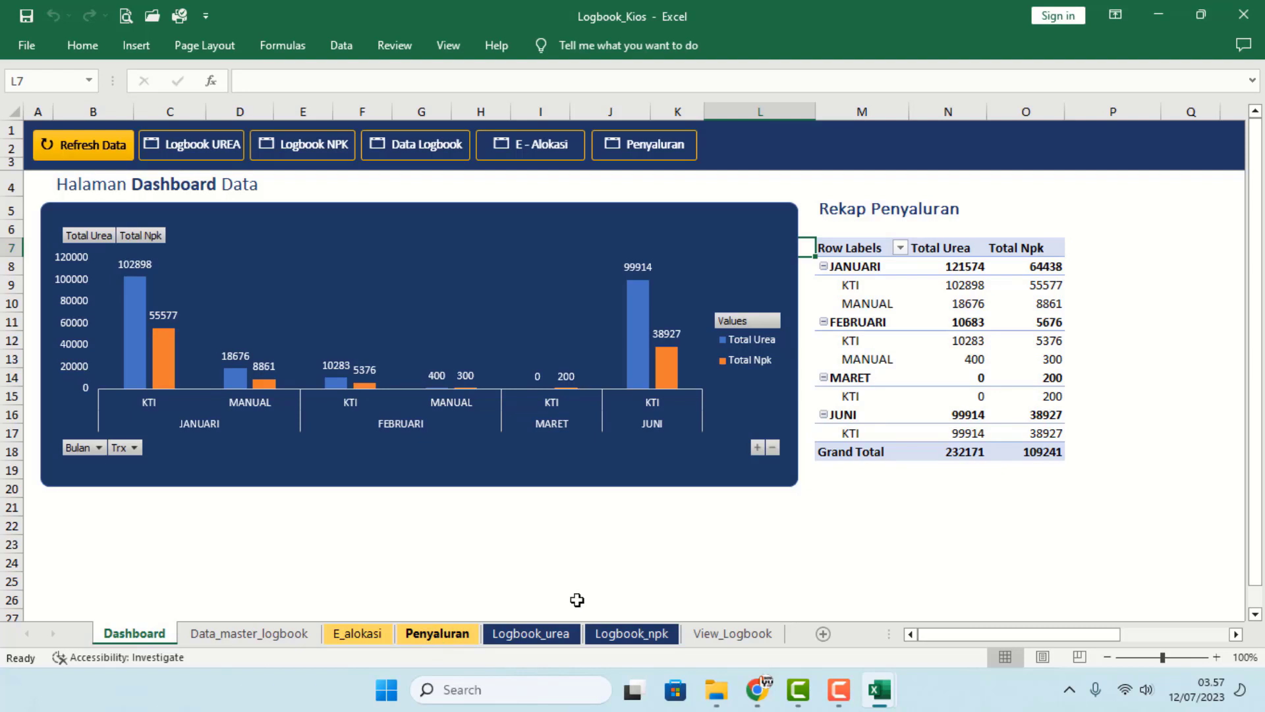
- Filter the Urea logbook's KIOS column to DEDE TANI only
left_click(705, 635)
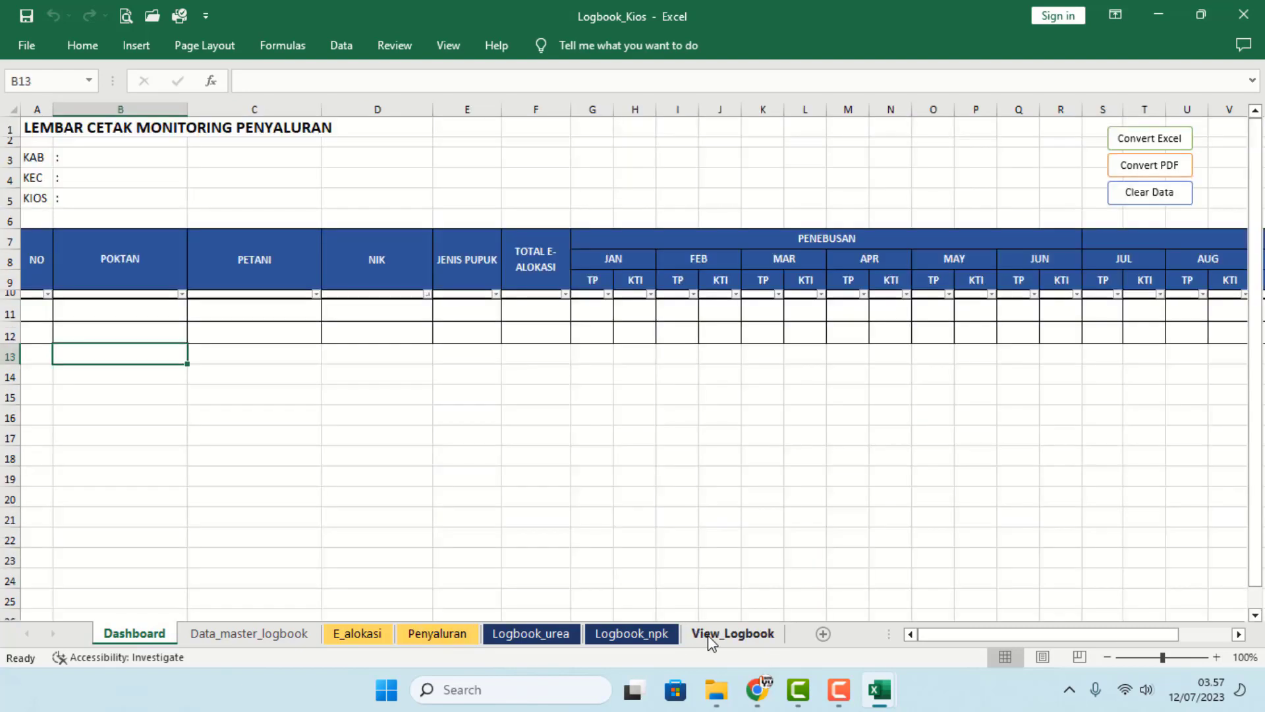
left_click(542, 381)
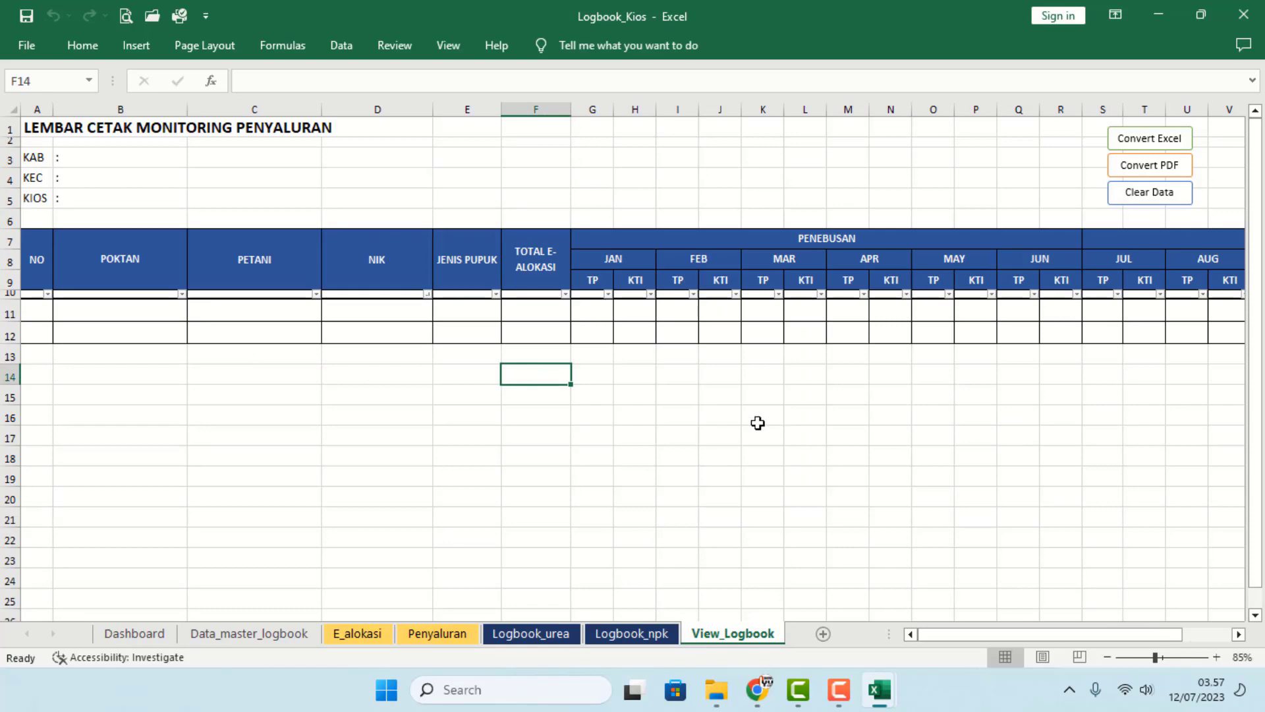
left_click(535, 635)
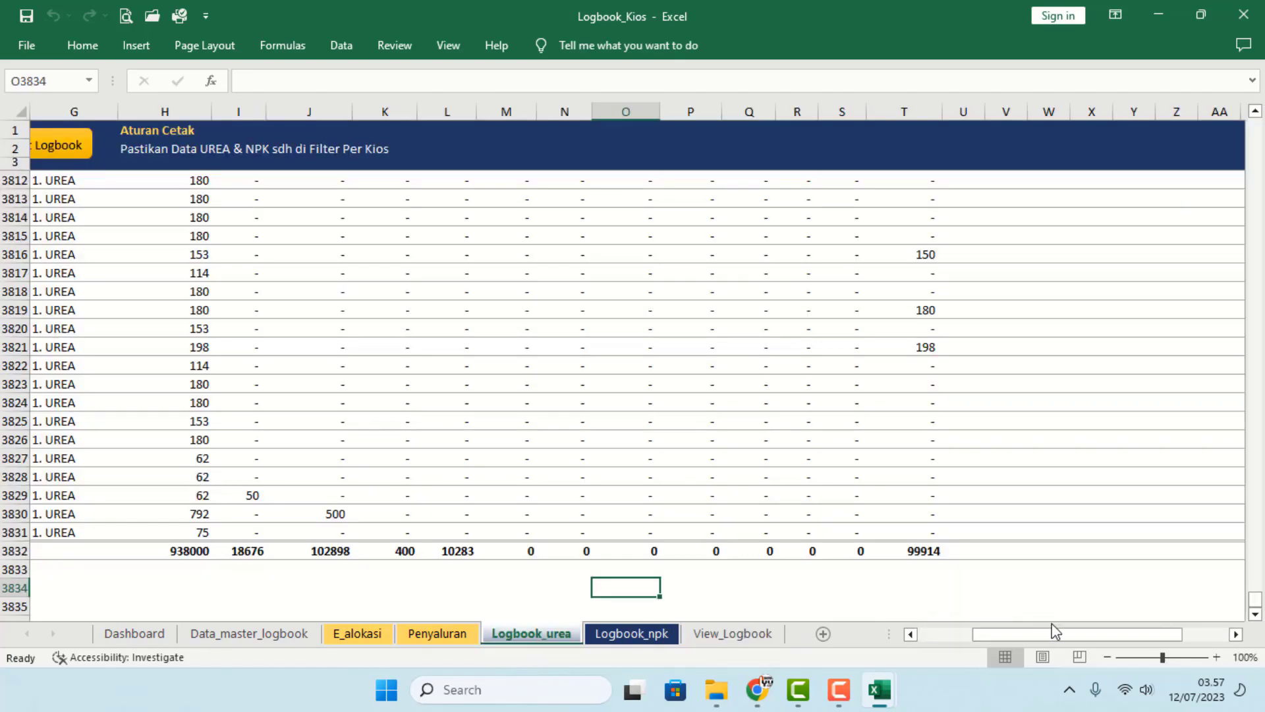
left_click_drag(1057, 632, 607, 626)
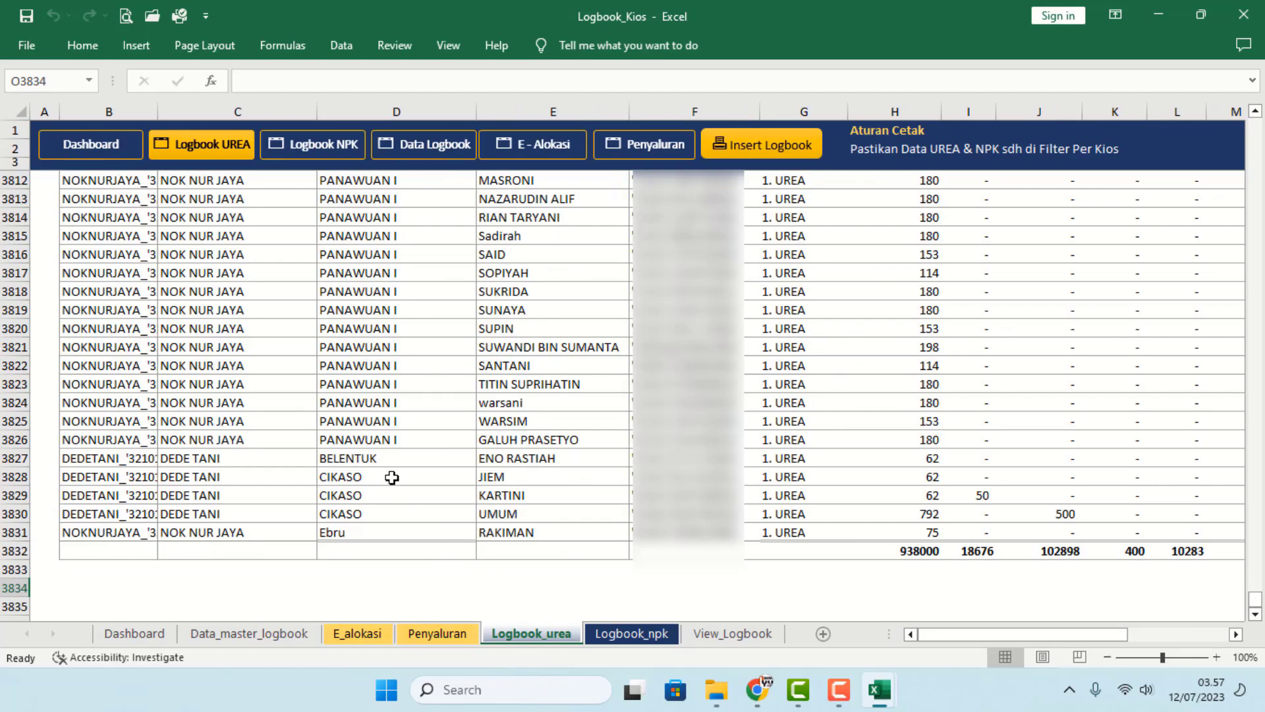
left_click(392, 478)
key("ctrl+Up")
scroll(331, 362, "up", 3)
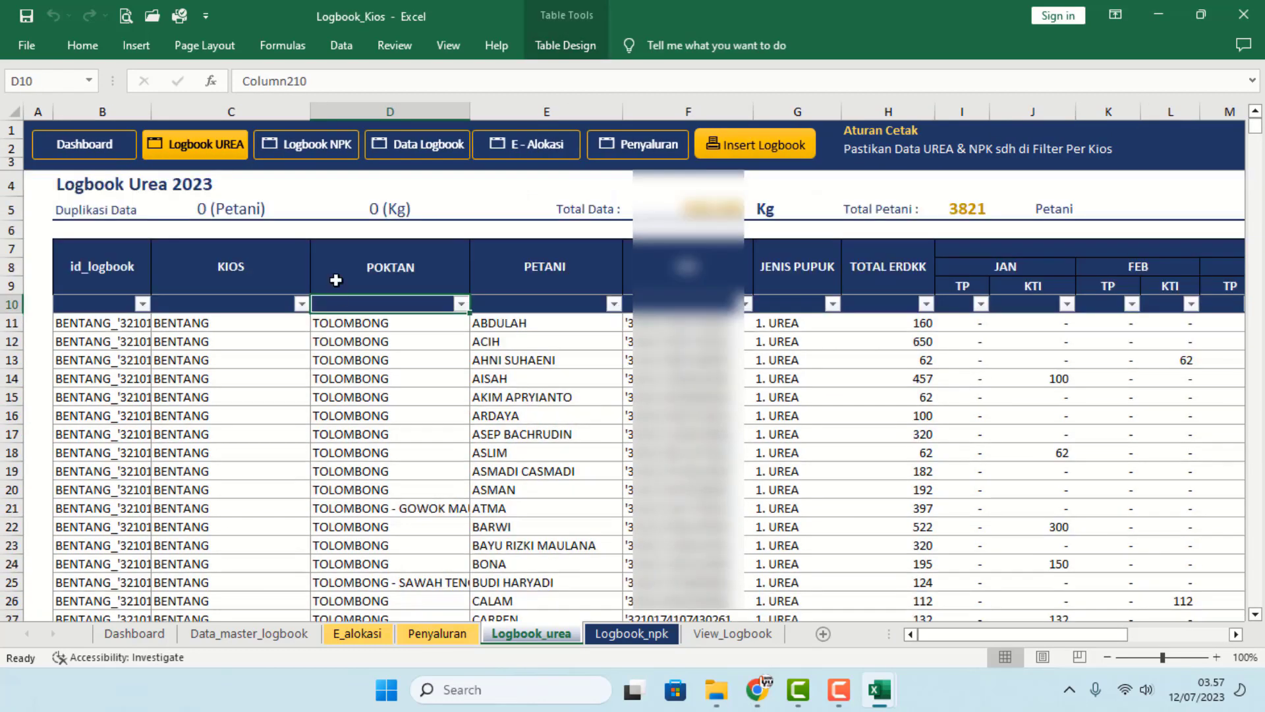
left_click(302, 304)
left_click(123, 469)
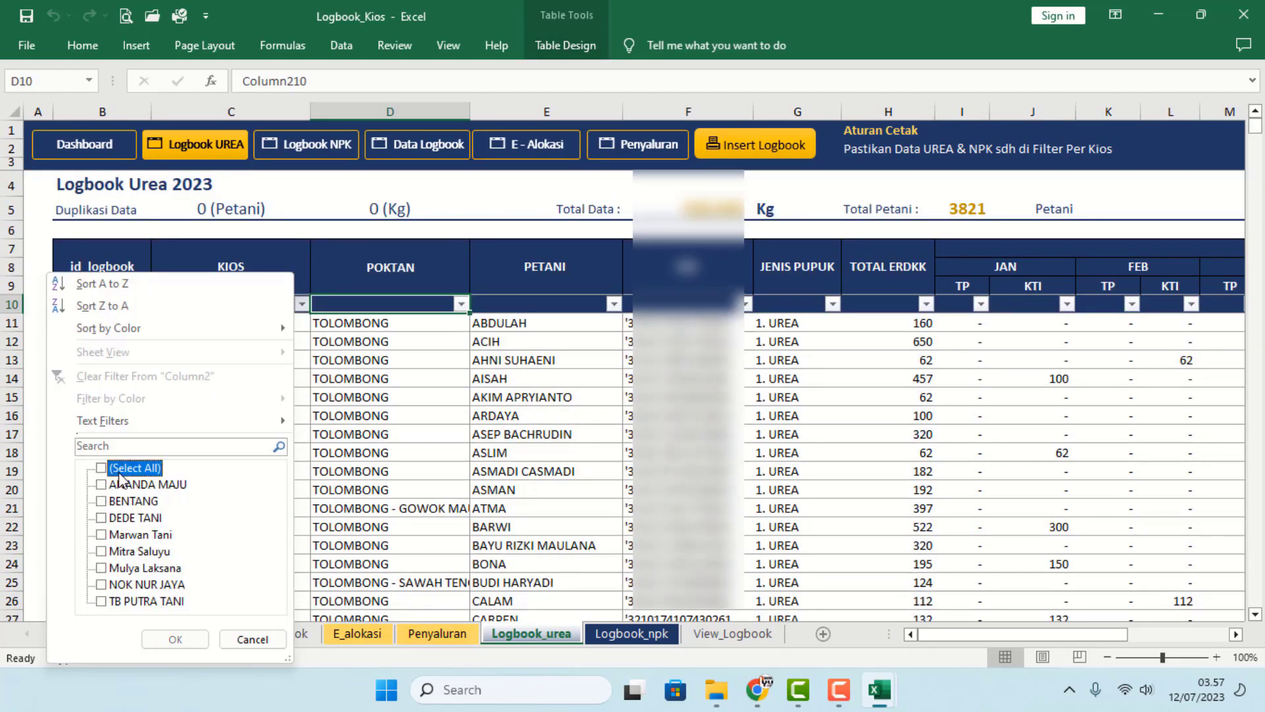
left_click(127, 519)
left_click(175, 639)
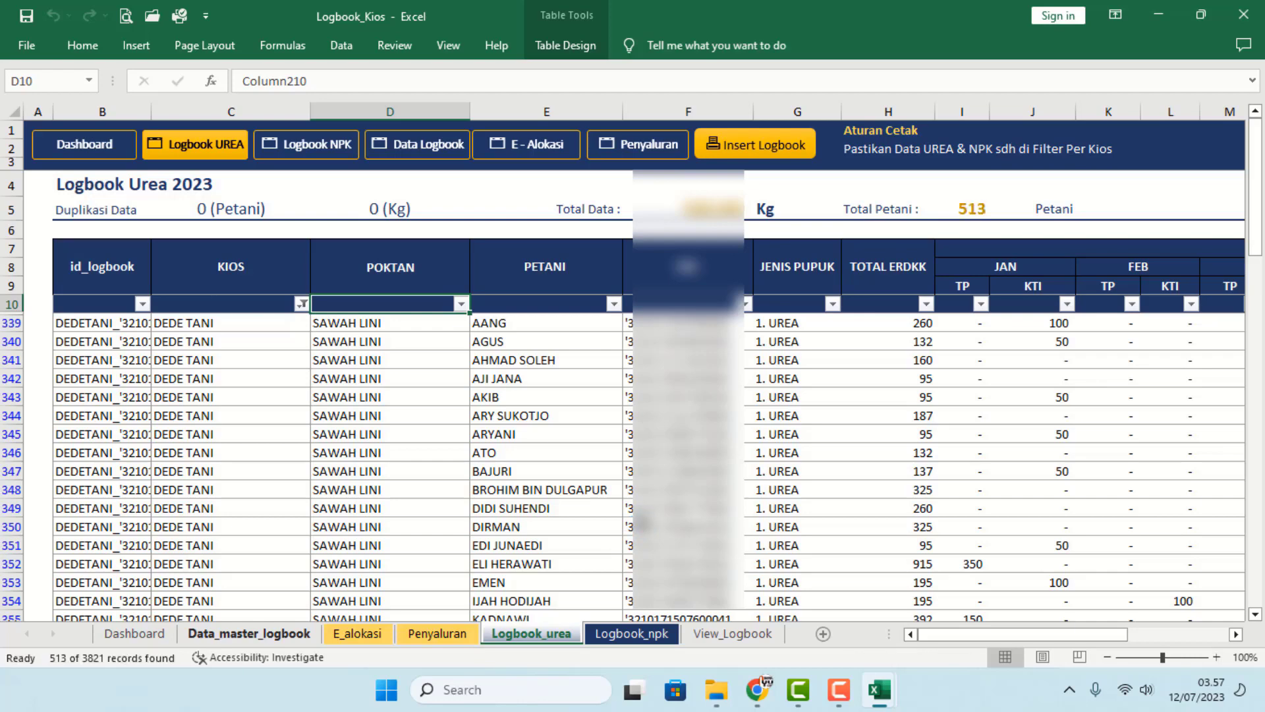
left_click(634, 525)
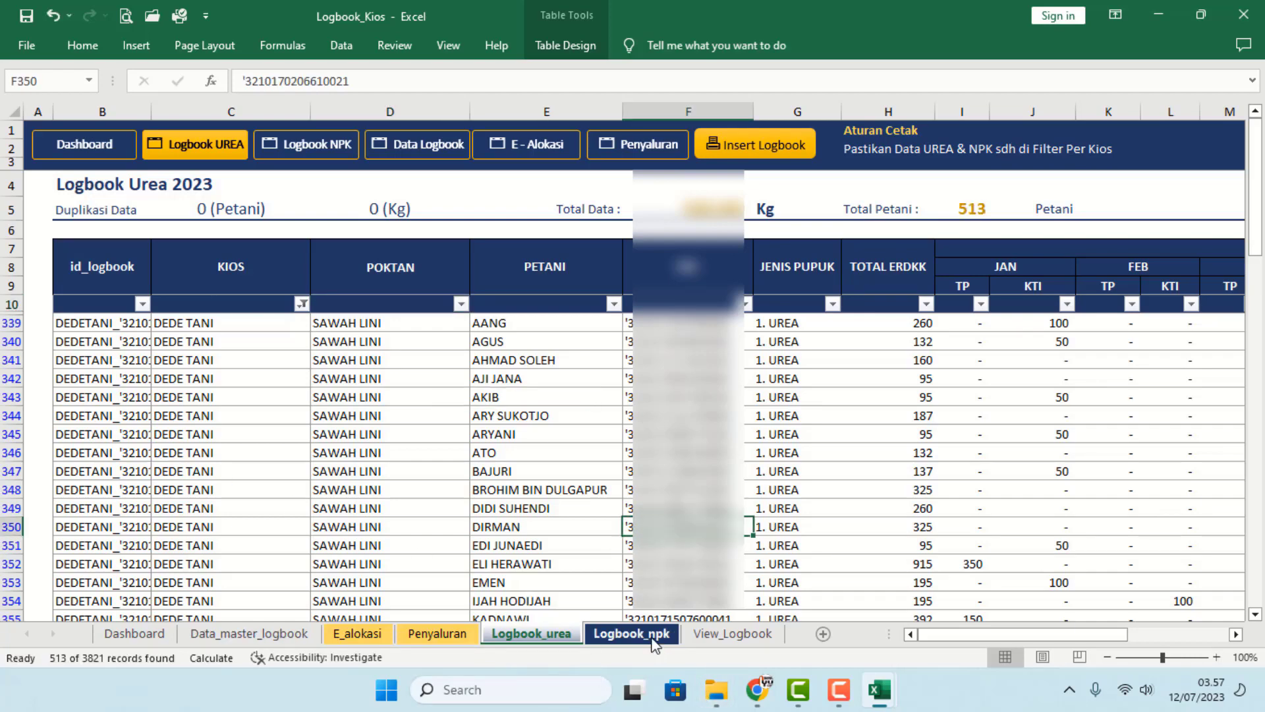
- Filter the NPK logbook's KIOS column to DEDE TANI, showing 513 of 3821 farmers
left_click(632, 634)
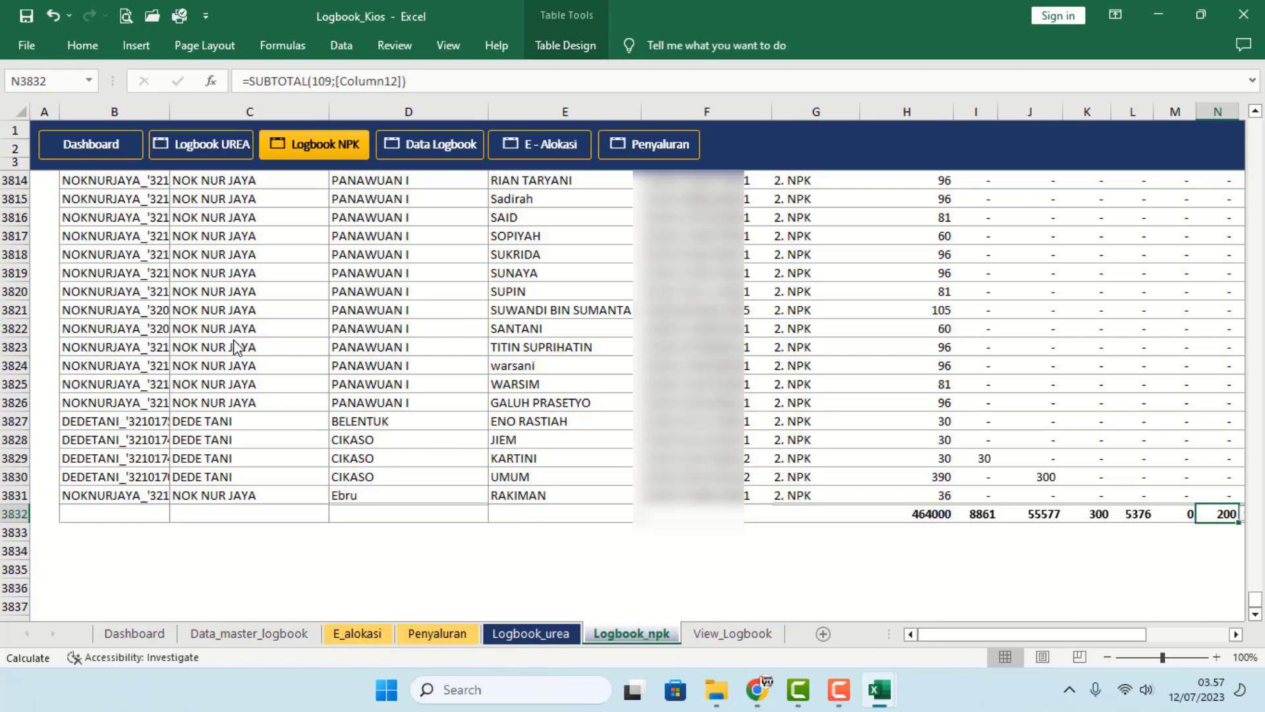
left_click(237, 347)
key("ctrl+Up")
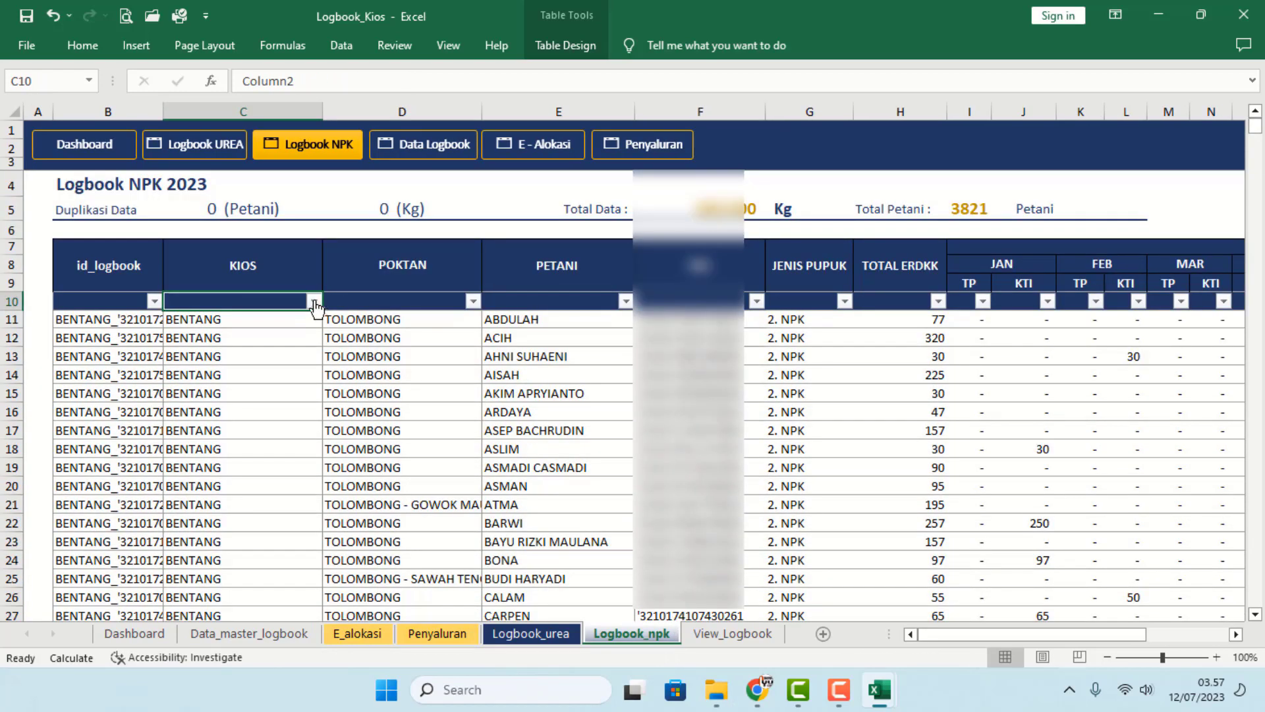
left_click(314, 301)
left_click(142, 468)
left_click(148, 502)
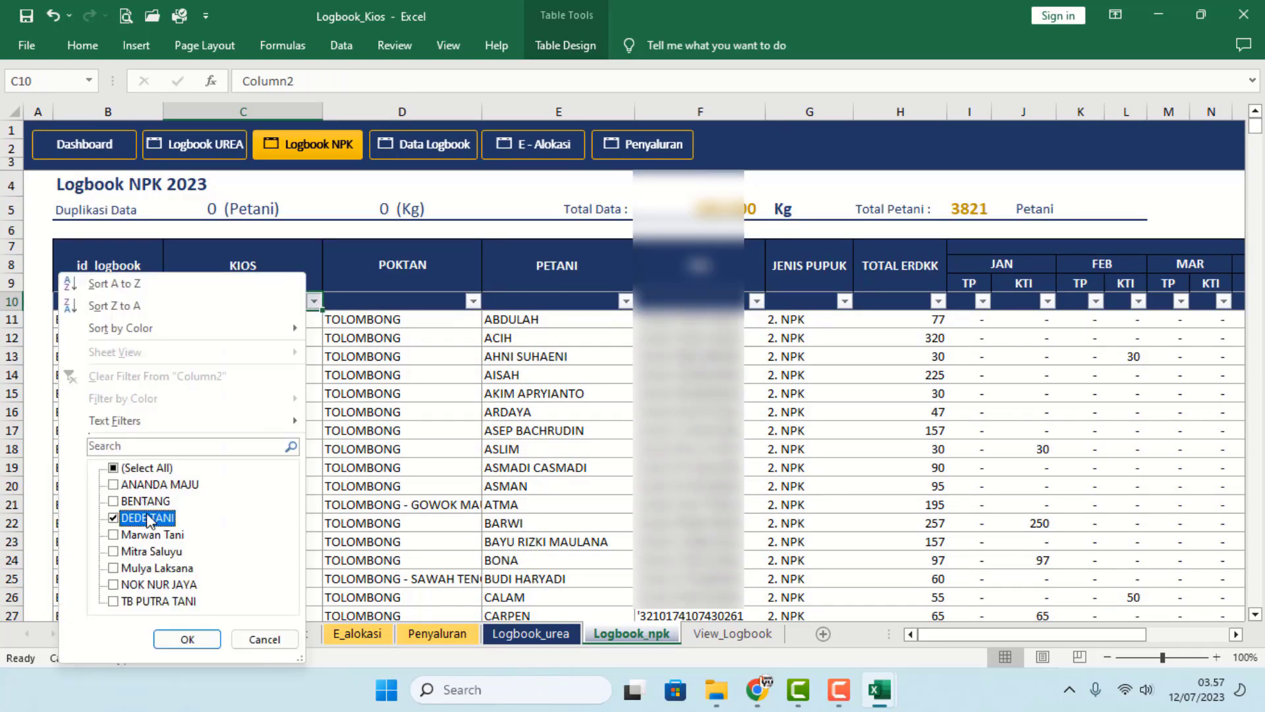
left_click(188, 639)
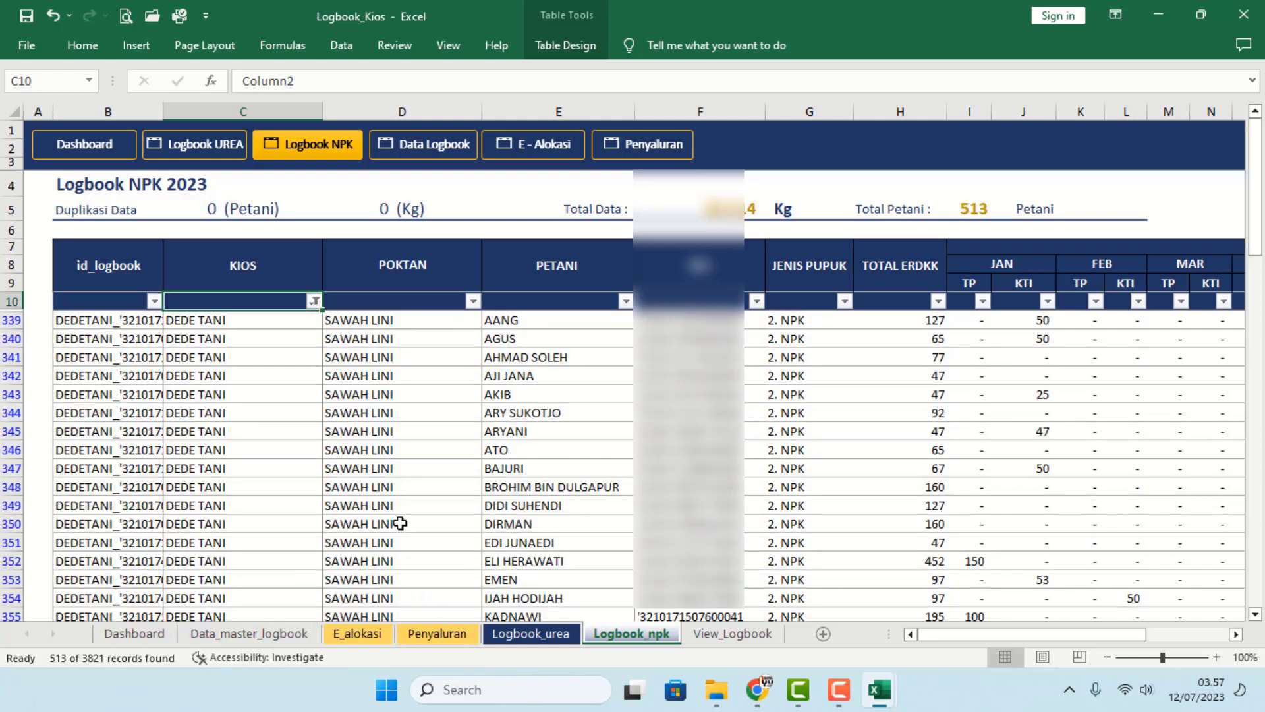
left_click(402, 504)
left_click(245, 465)
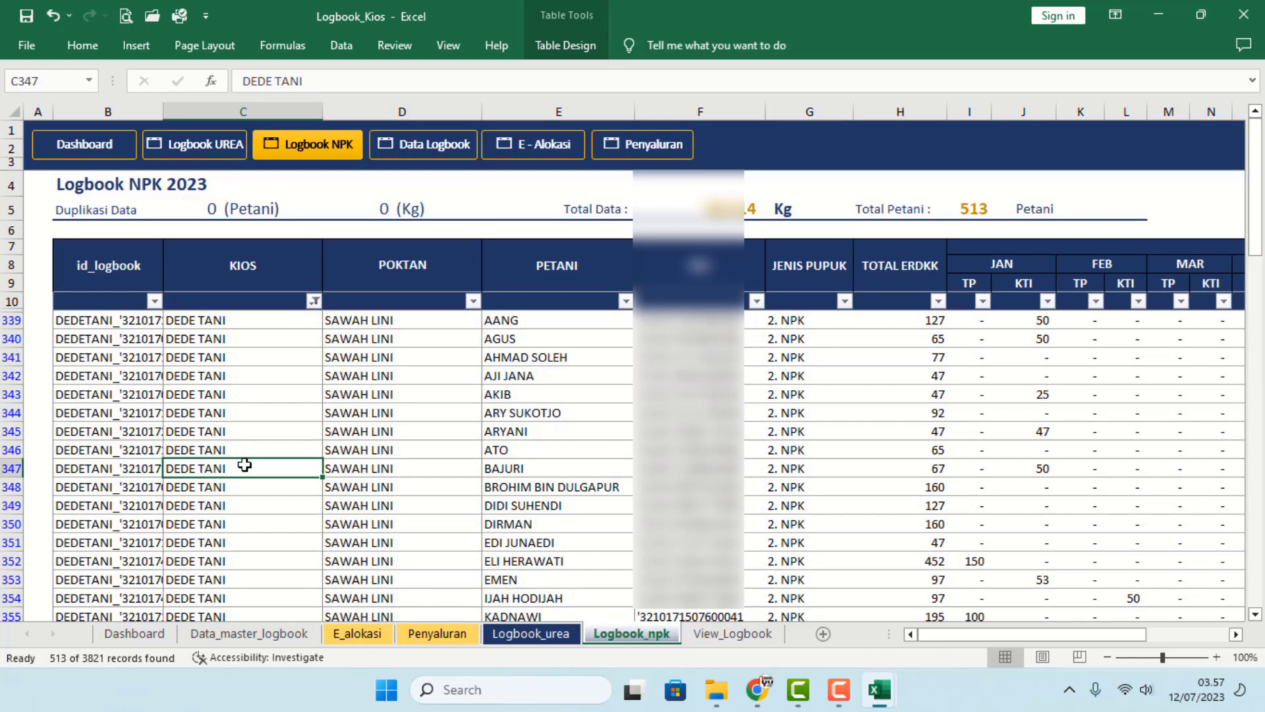
left_click(559, 634)
left_click(631, 634)
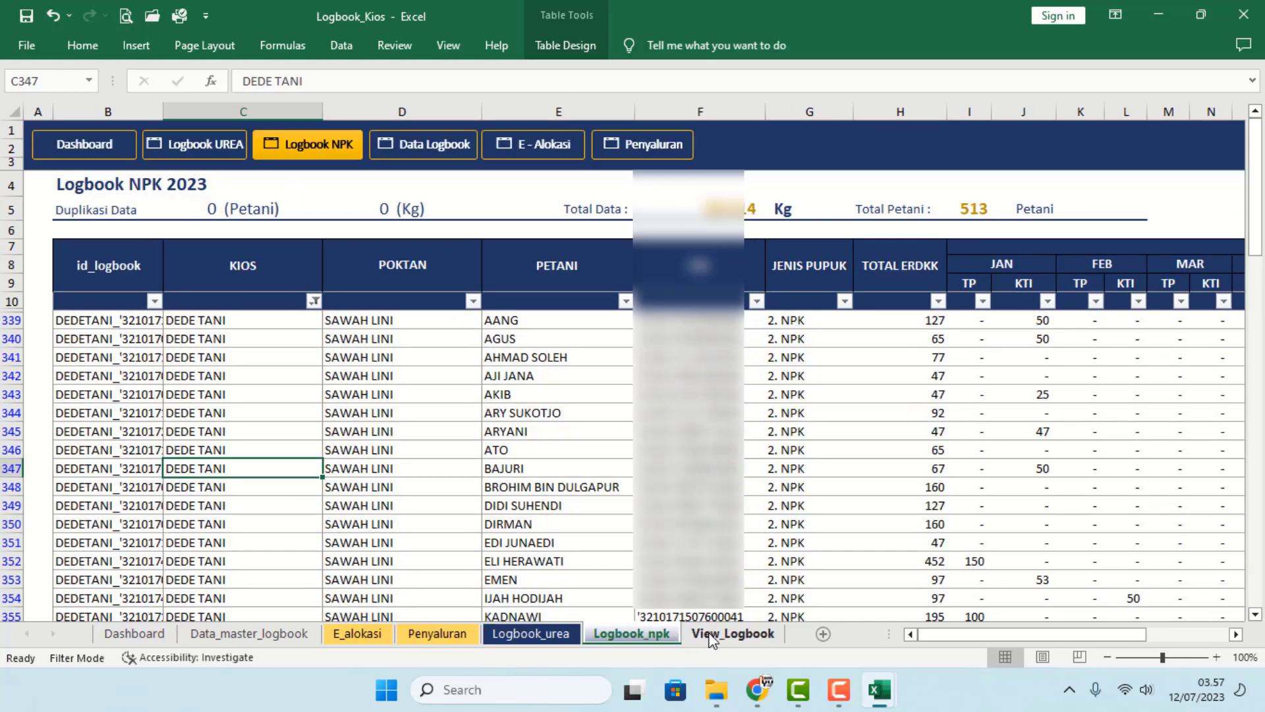
left_click(712, 634)
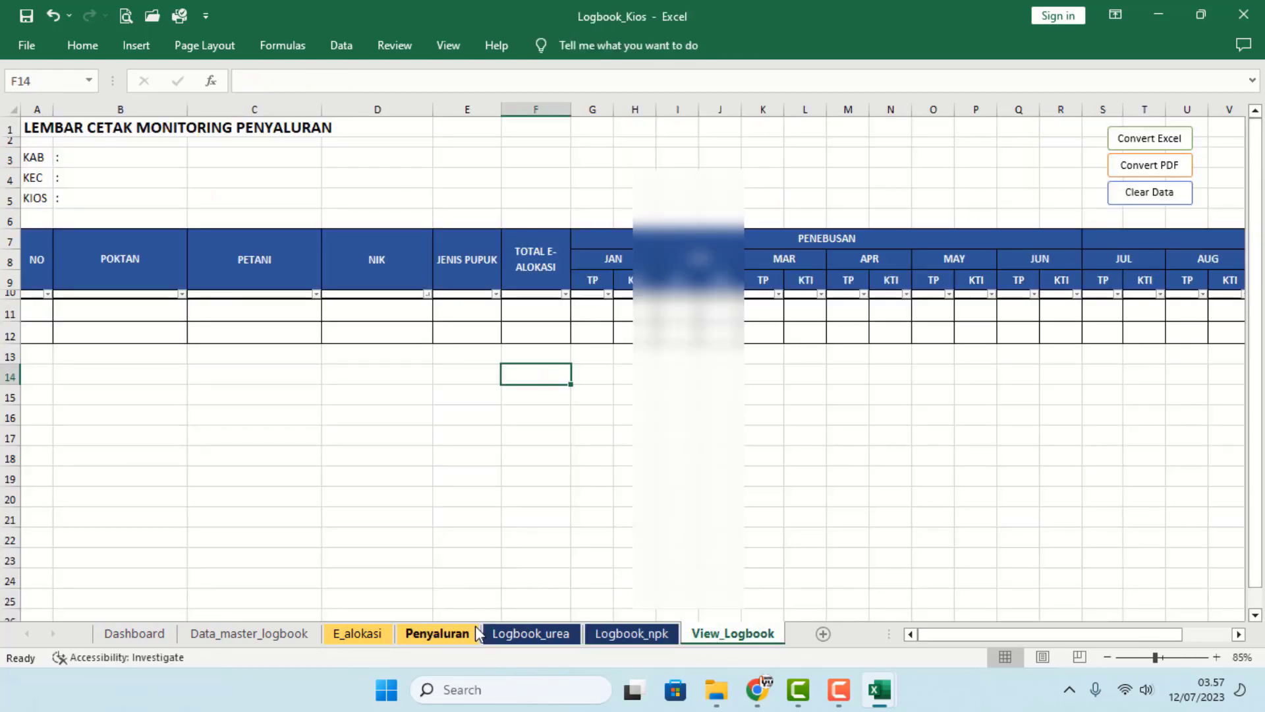
- Insert the filtered logbook rows into View_Logbook and check the first farmer's Urea/NPK pair
left_click(531, 634)
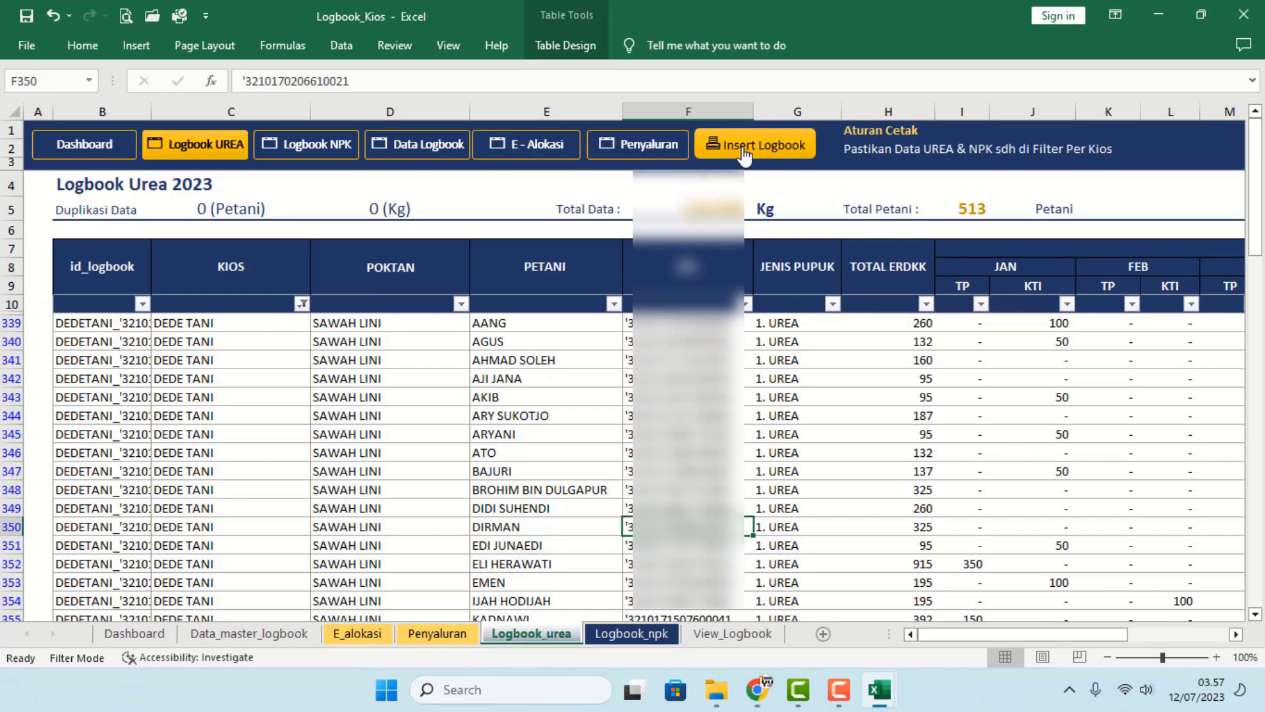
left_click(743, 153)
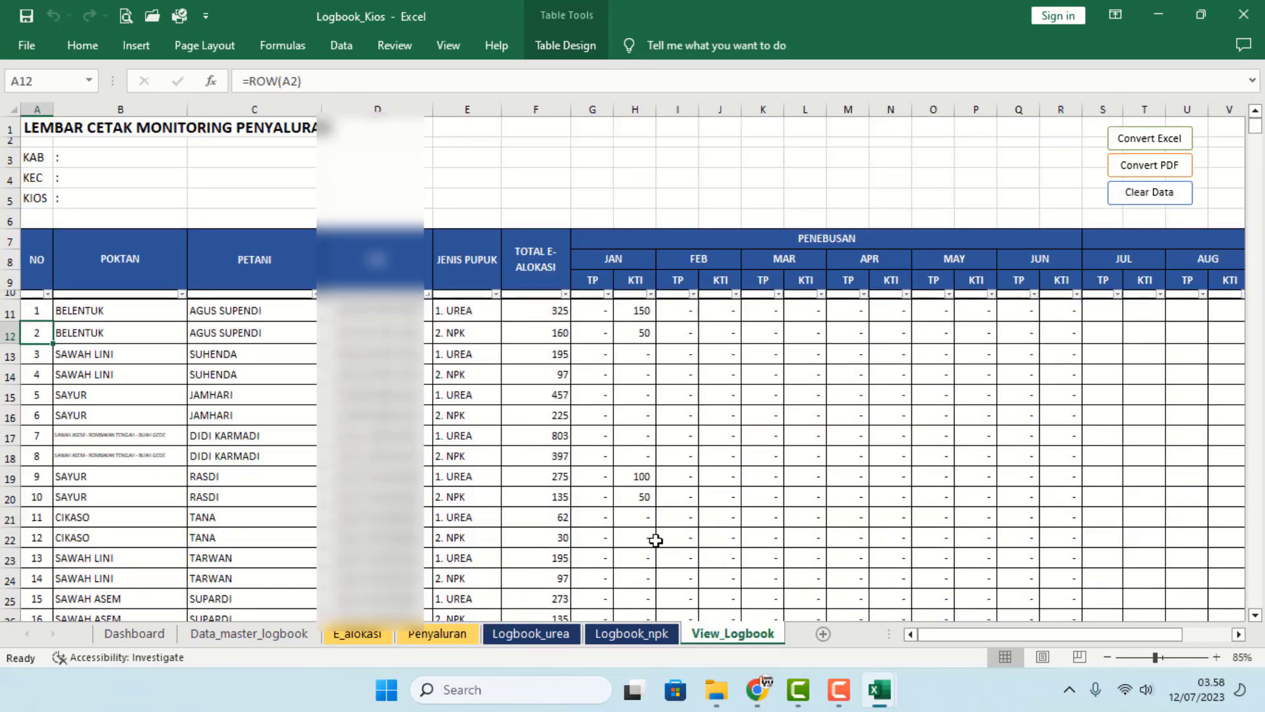
left_click(386, 395)
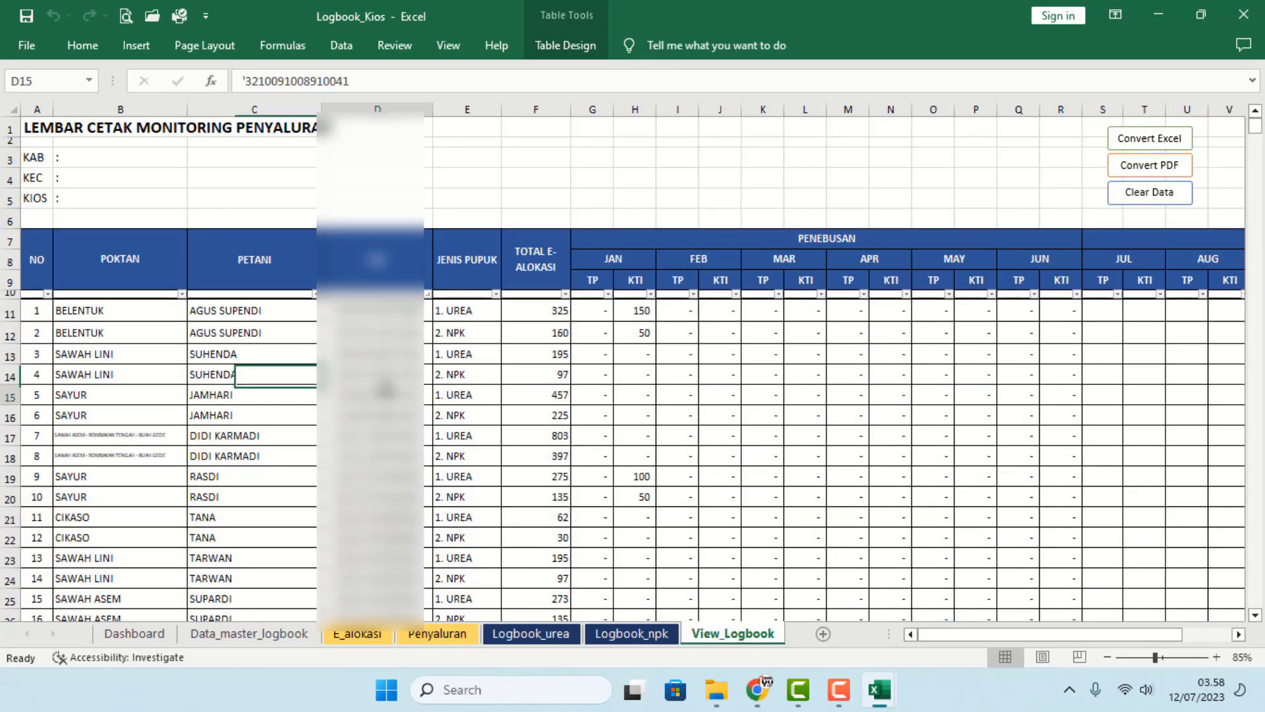
left_click_drag(242, 312, 242, 329)
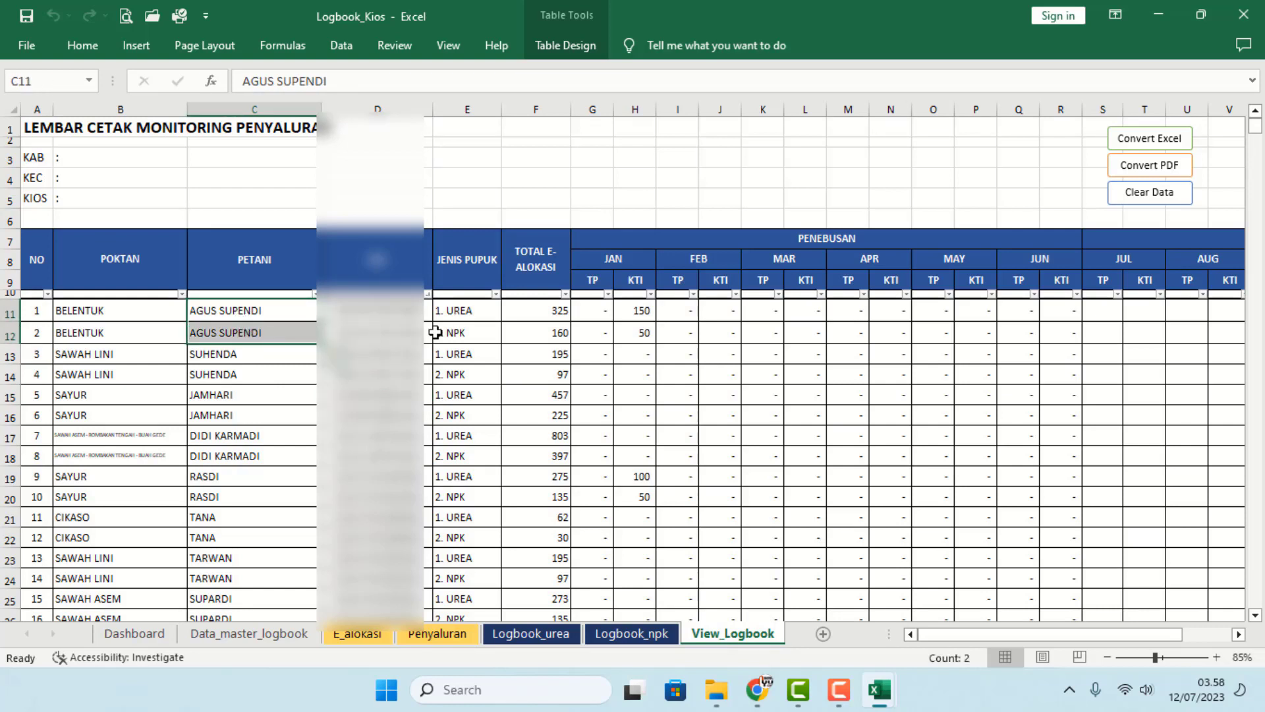
left_click_drag(476, 315, 476, 332)
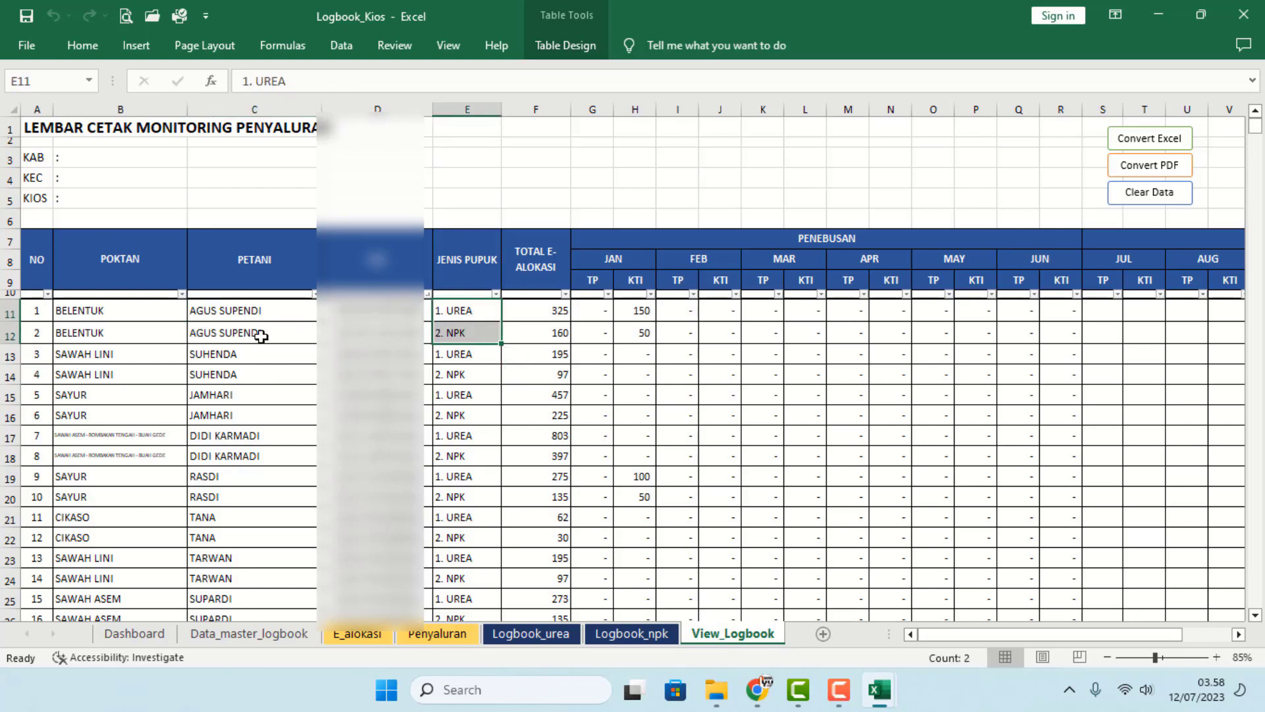
left_click_drag(248, 353, 251, 373)
- Review the paired farmer rows near the end of the 1026-row list, then return to the top
scroll(295, 456, "down", 1)
scroll(295, 456, "down", 5)
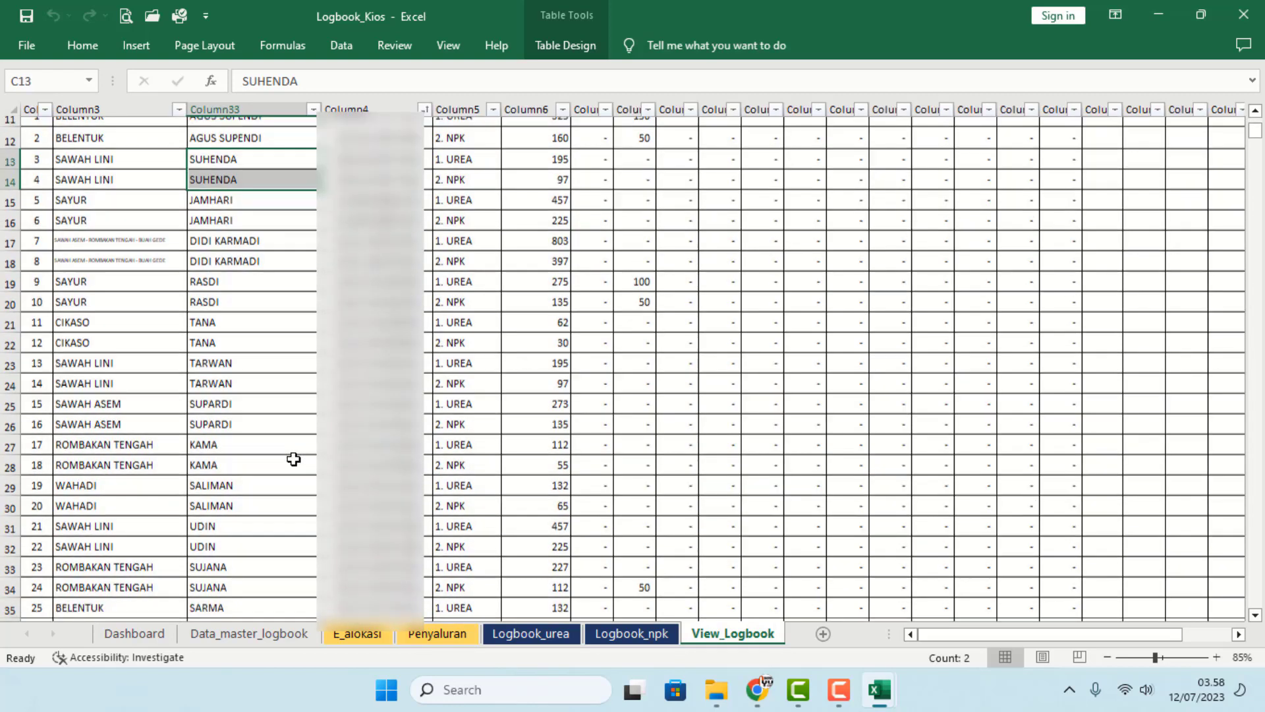
left_click(291, 437)
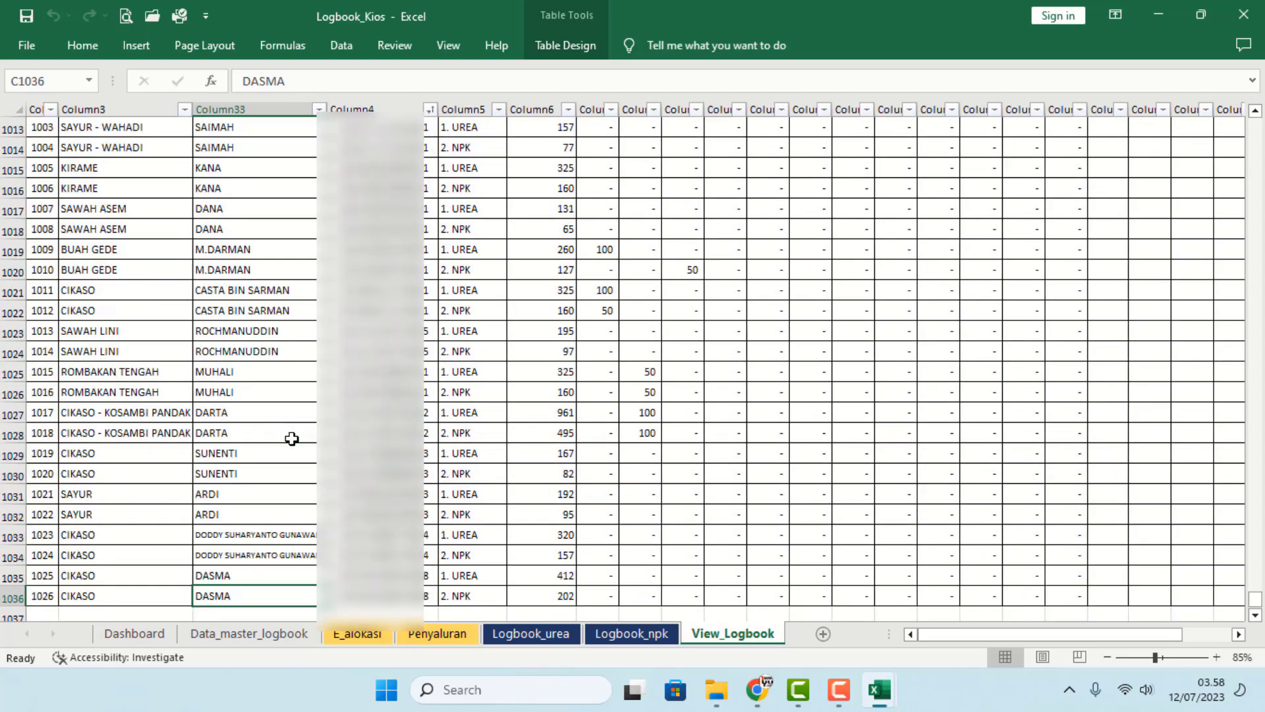
left_click_drag(224, 578, 220, 594)
left_click_drag(240, 532, 238, 555)
left_click_drag(223, 504, 225, 519)
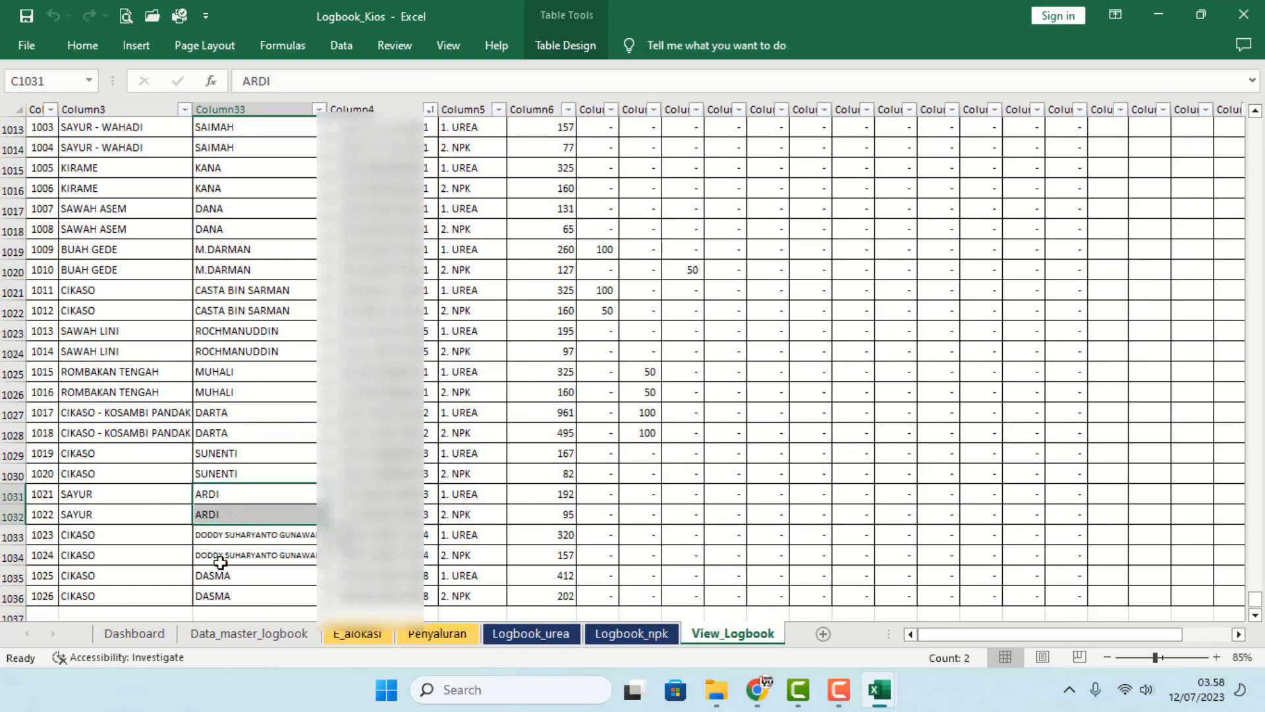
scroll(238, 471, "up", 4)
left_click(241, 452)
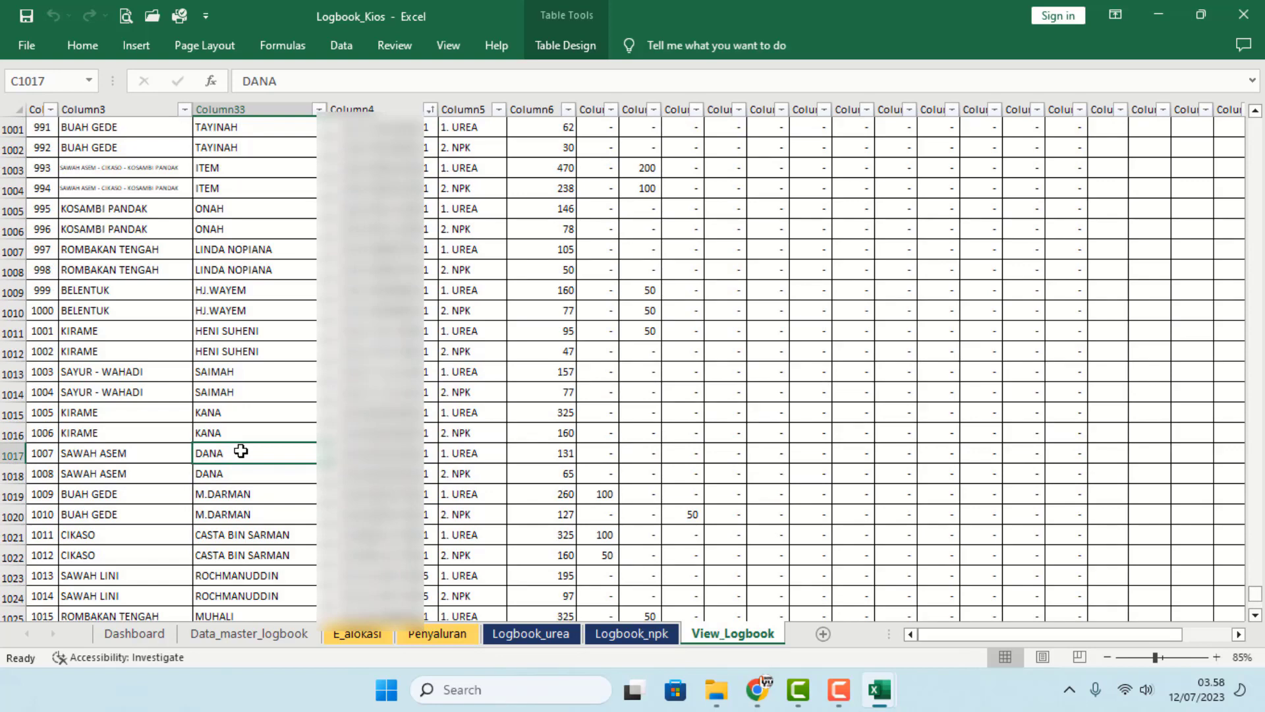
key("ctrl+Up")
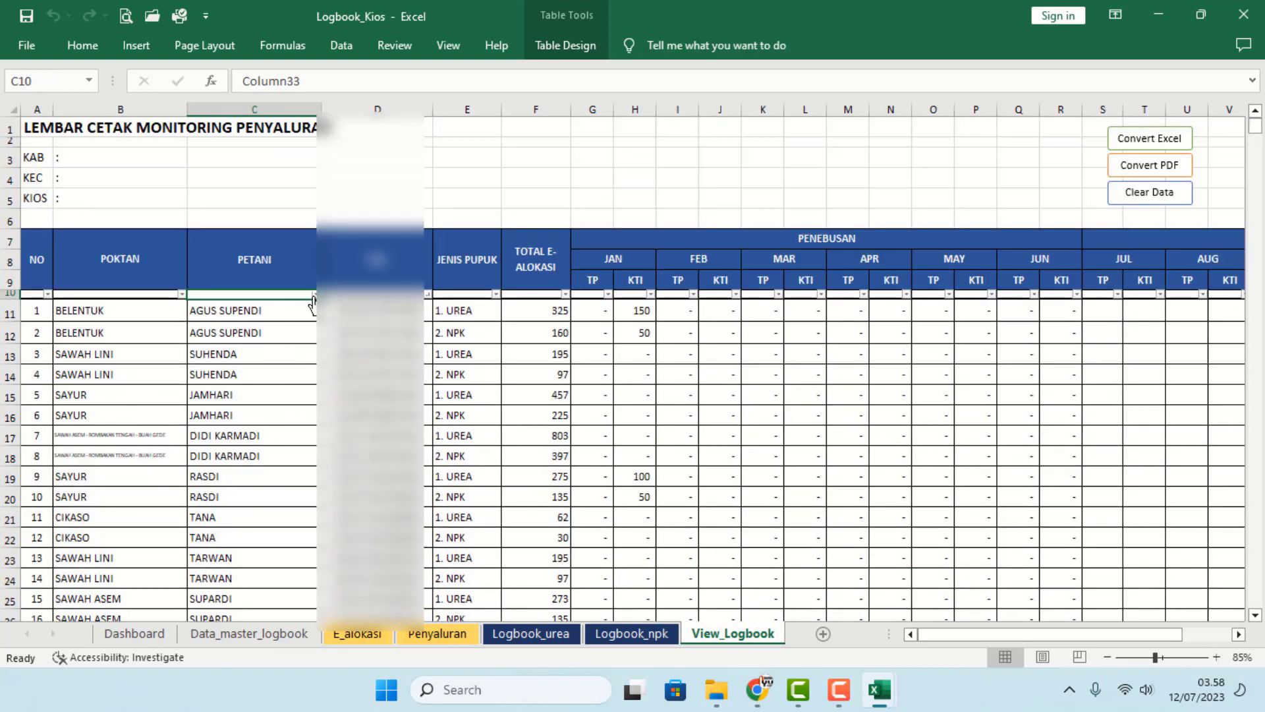
- Sort the rows A to Z by PETANI and check the first farmers' rows
left_click(314, 295)
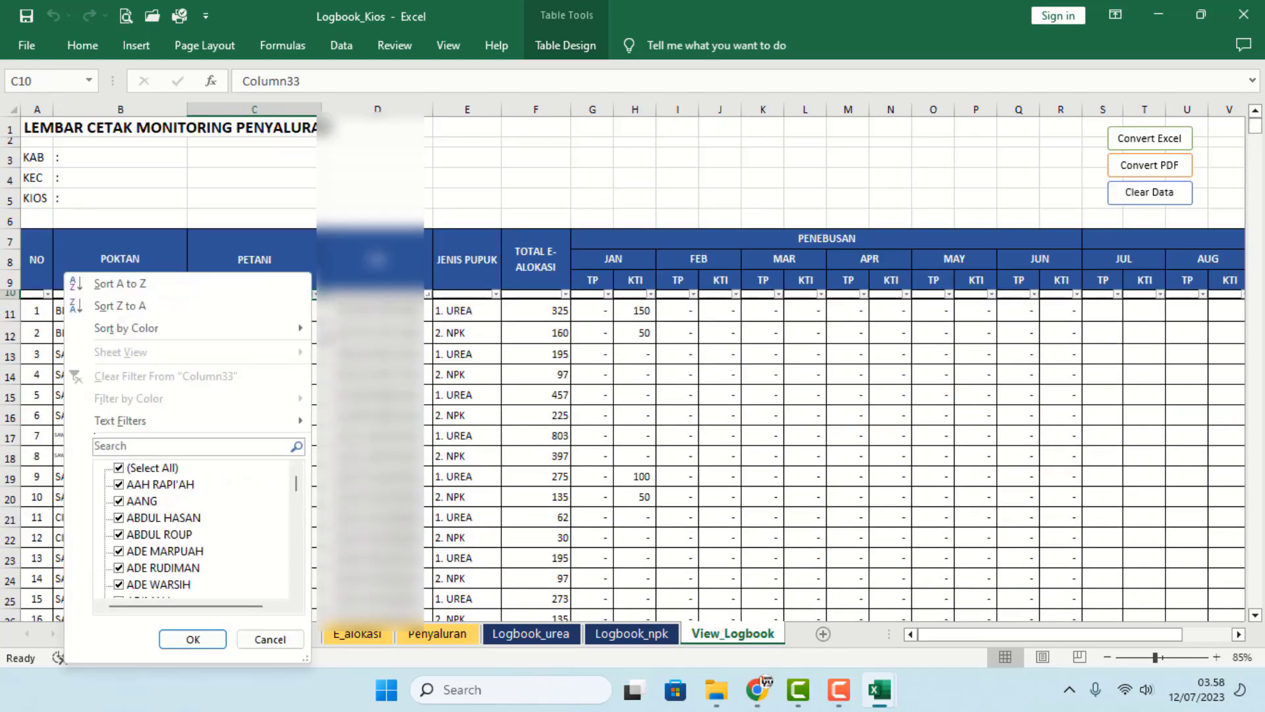
left_click(121, 284)
left_click(340, 354)
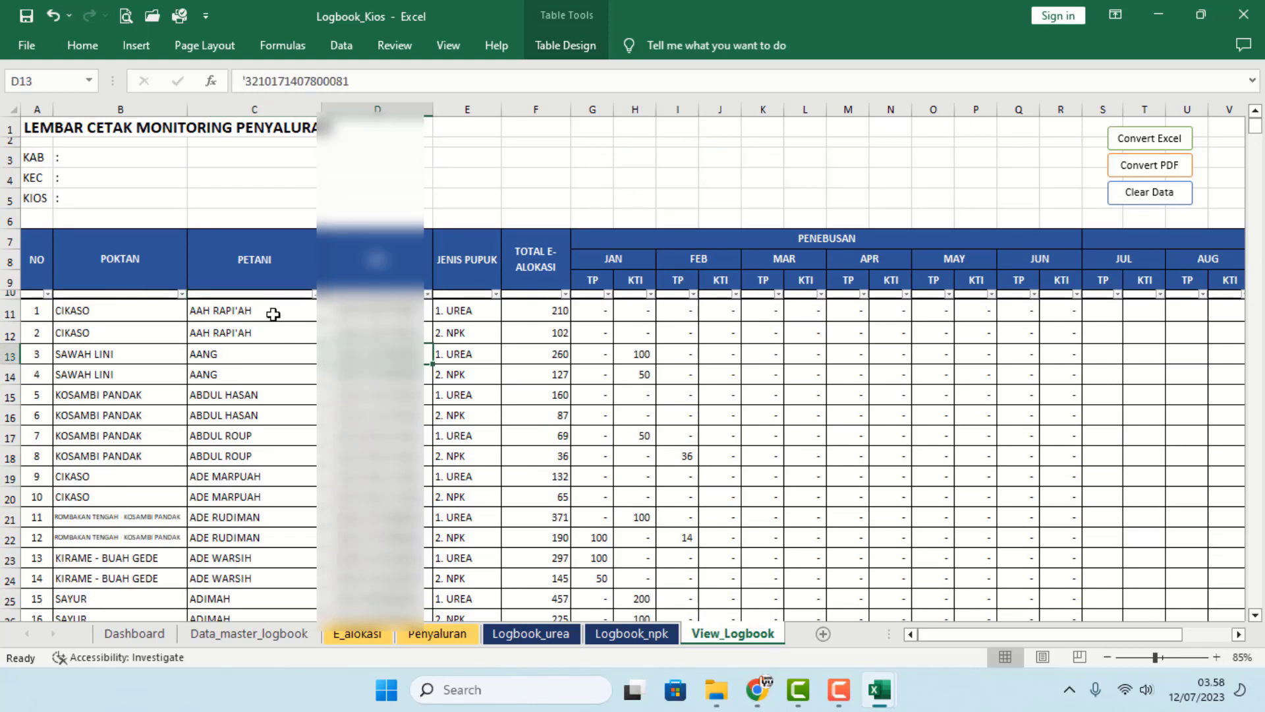
left_click_drag(275, 314, 277, 333)
left_click_drag(356, 335, 453, 330)
left_click_drag(276, 356, 442, 371)
left_click_drag(285, 395, 294, 475)
scroll(178, 496, "down", 2)
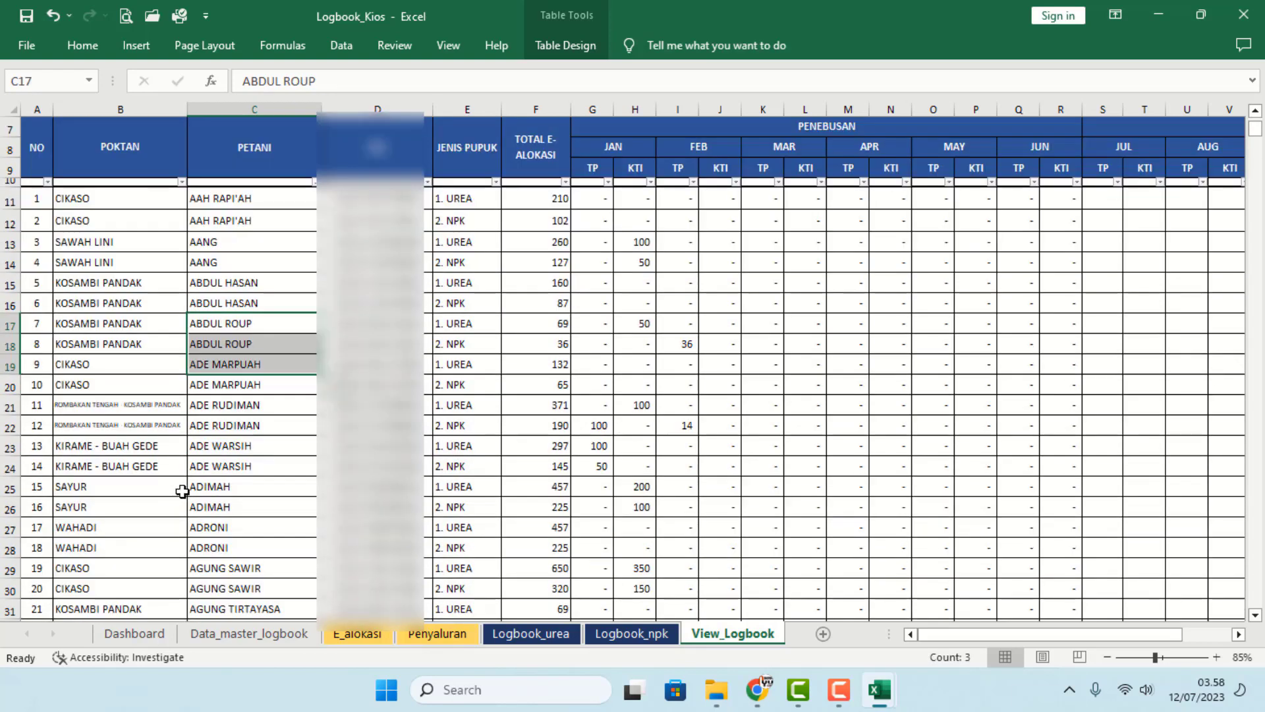
left_click_drag(241, 405, 369, 428)
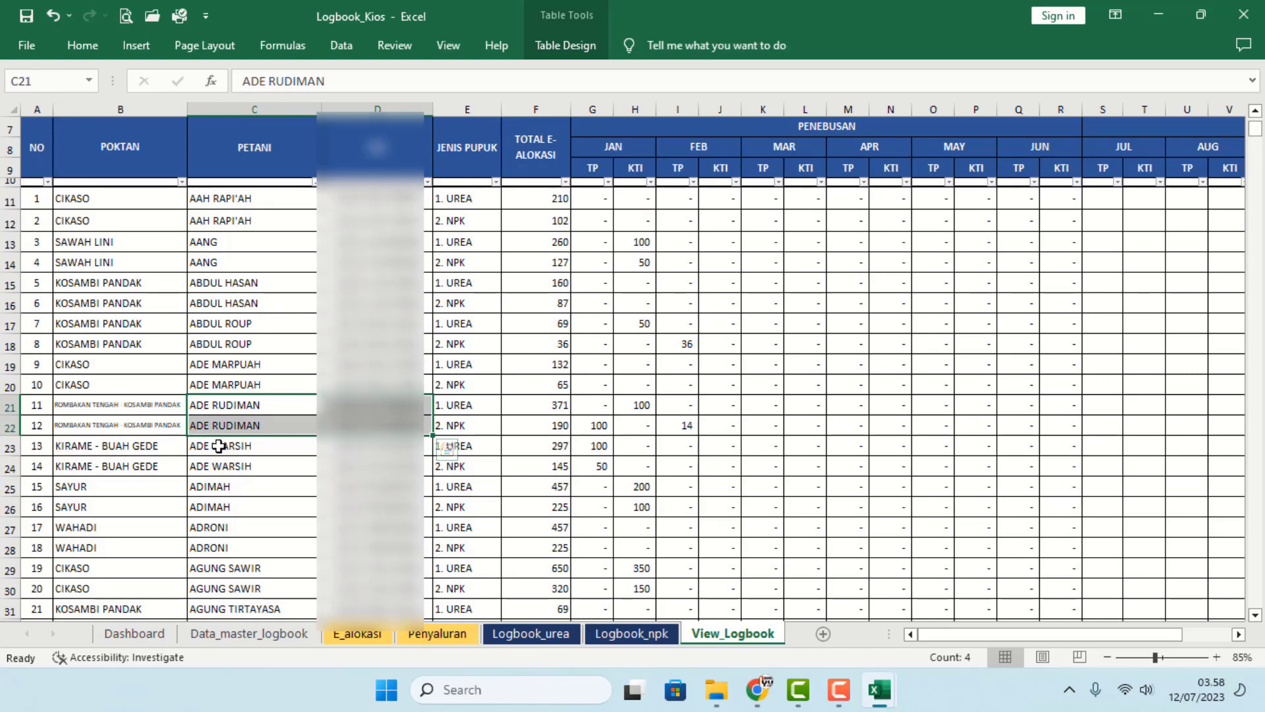
left_click_drag(87, 405, 95, 428)
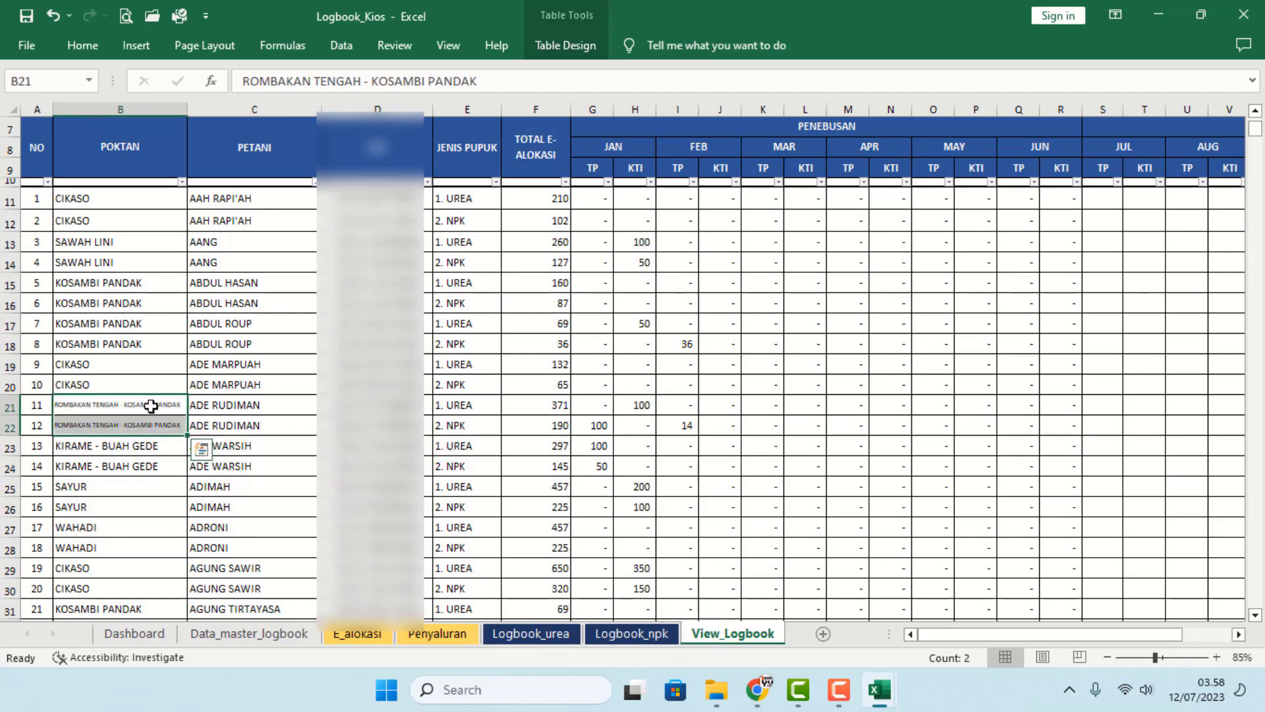
scroll(170, 448, "down", 2)
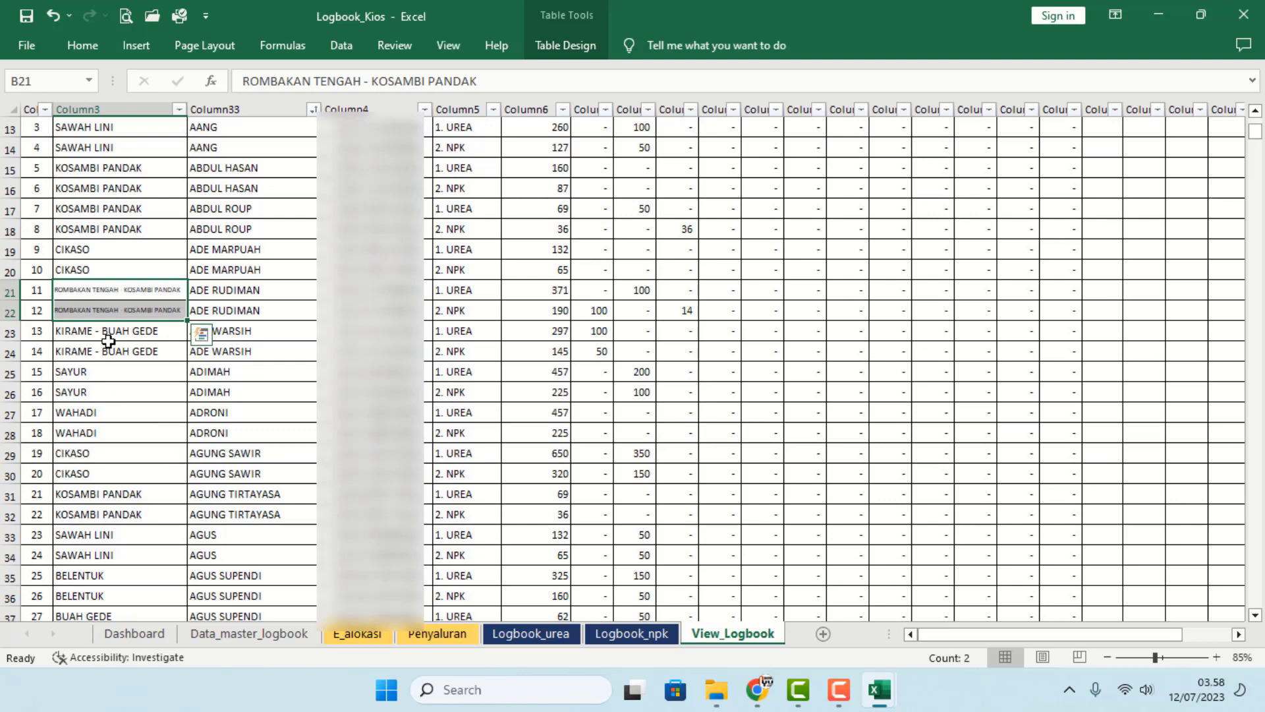
left_click(135, 356)
left_click_drag(106, 379, 274, 398)
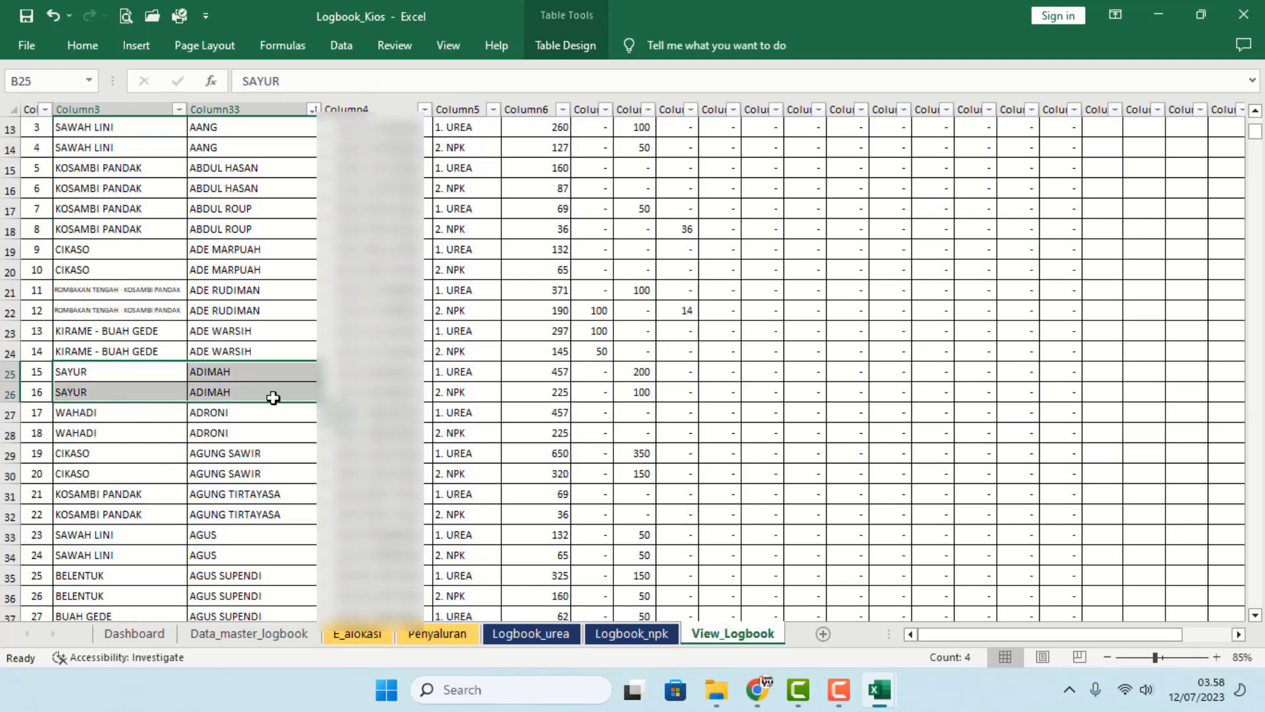
left_click(356, 394)
scroll(550, 499, "up", 4)
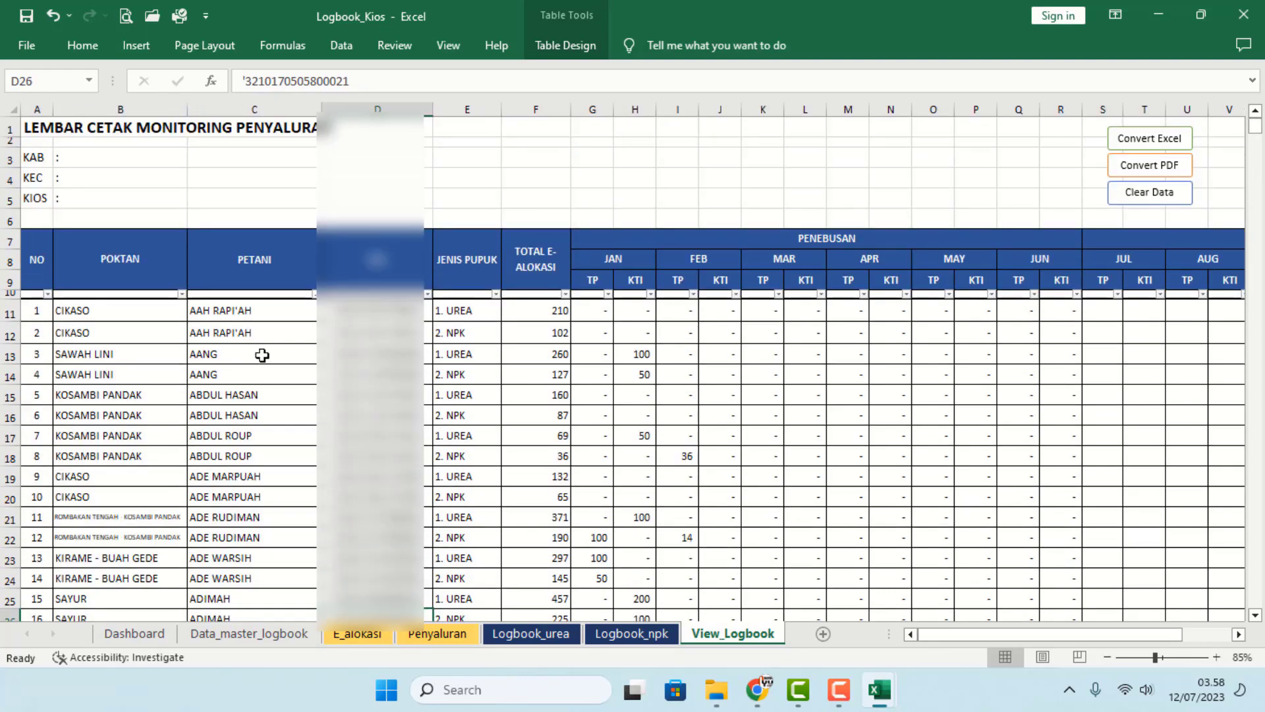
left_click(124, 196)
- Enter DEDE TANI in B5, MAJALENGKA in B3 and SUMBERJAYA in B4, then Convert PDF
double_click(128, 197)
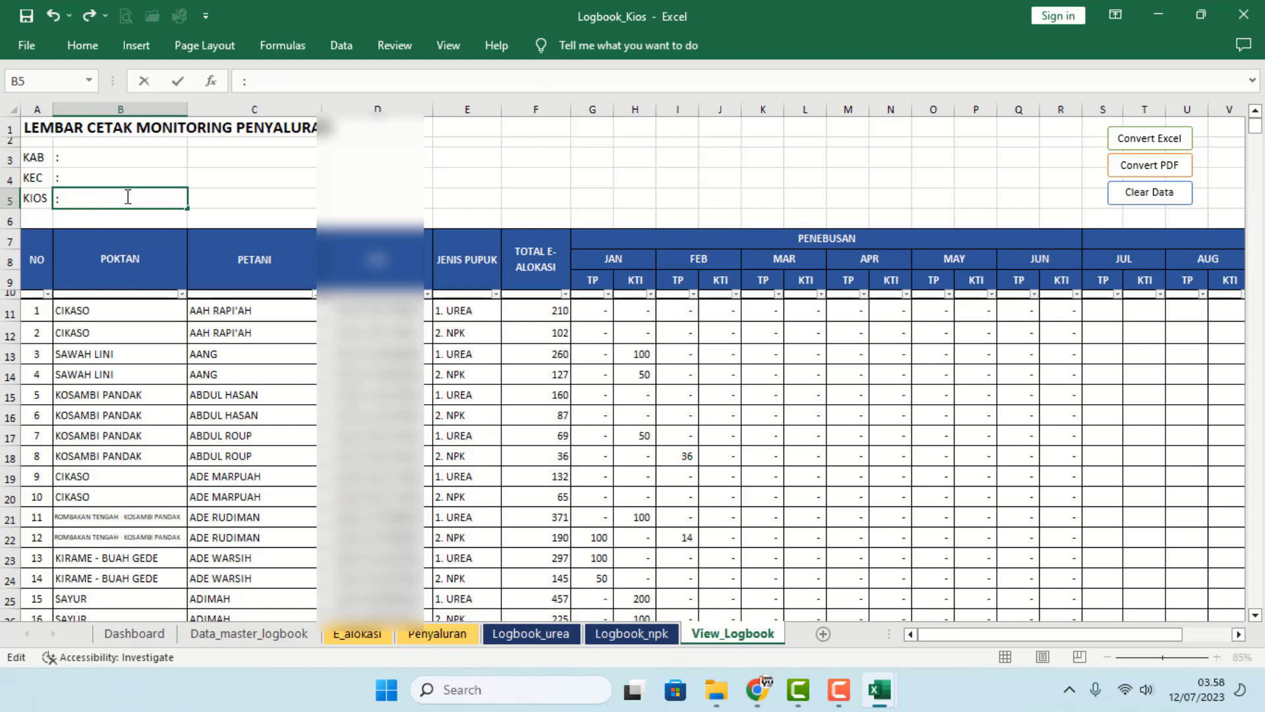
type("TANI")
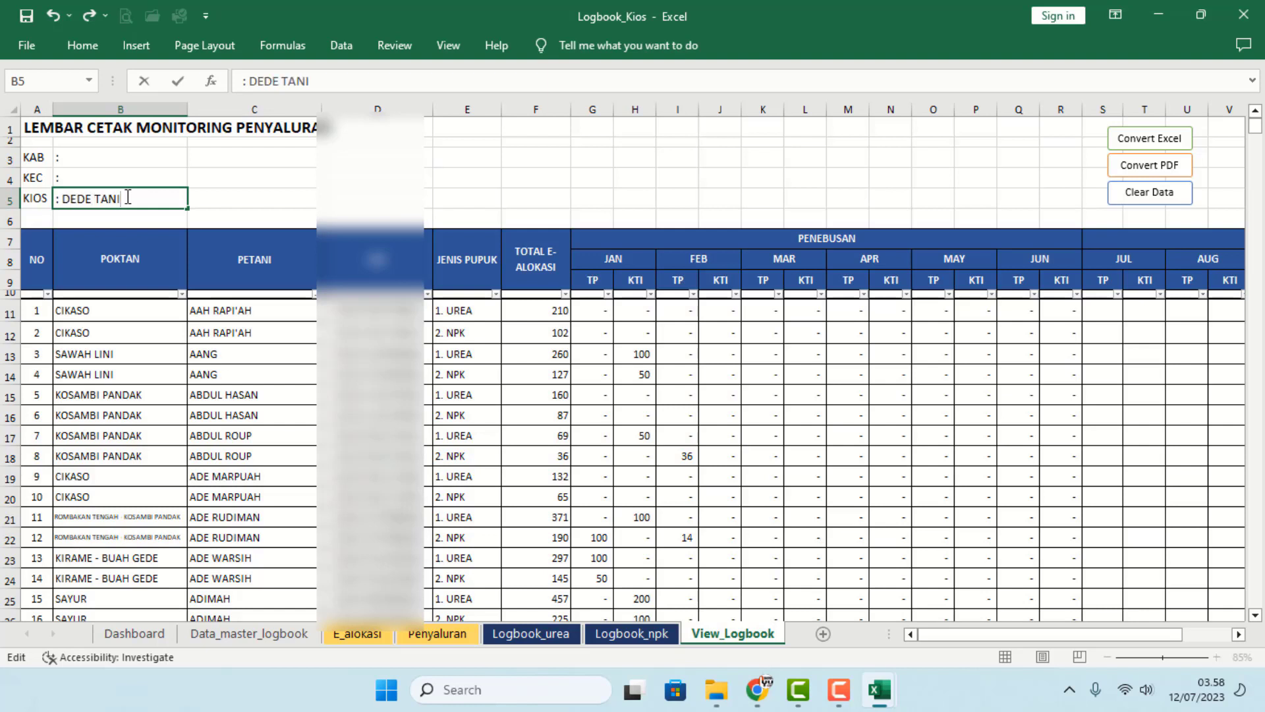
left_click(85, 155)
double_click(86, 156)
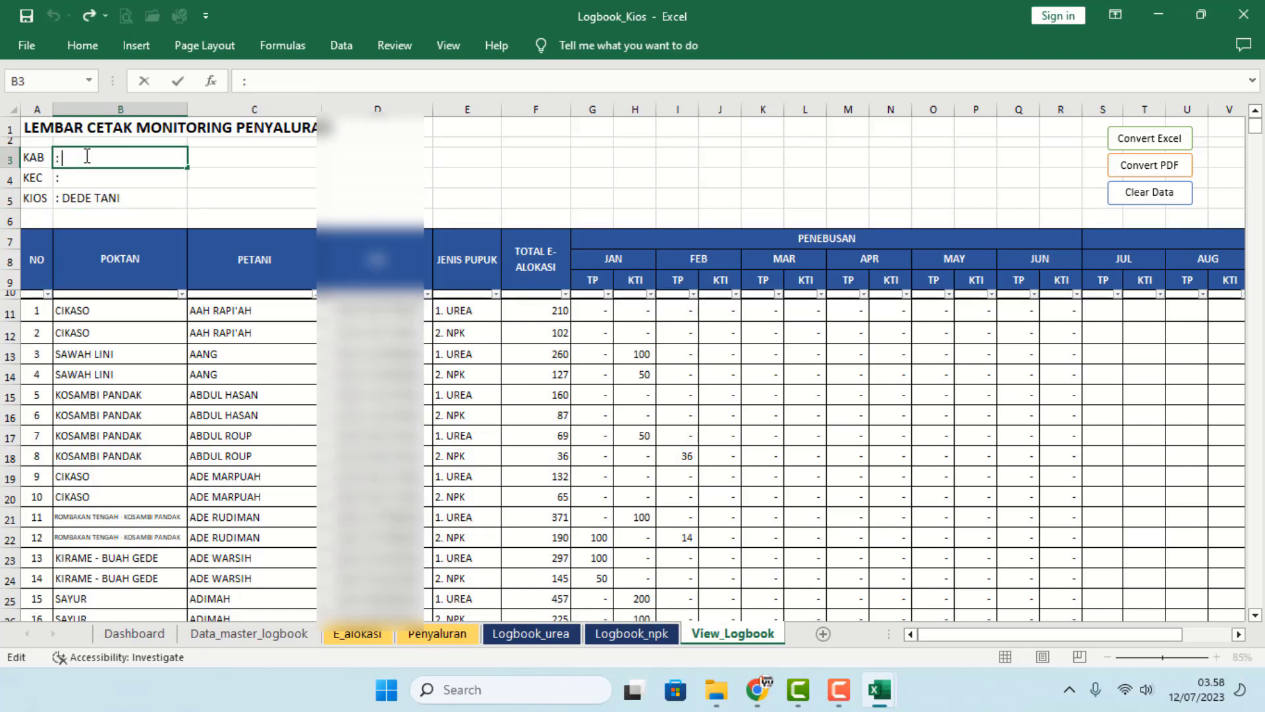
type("MAJALENGKA")
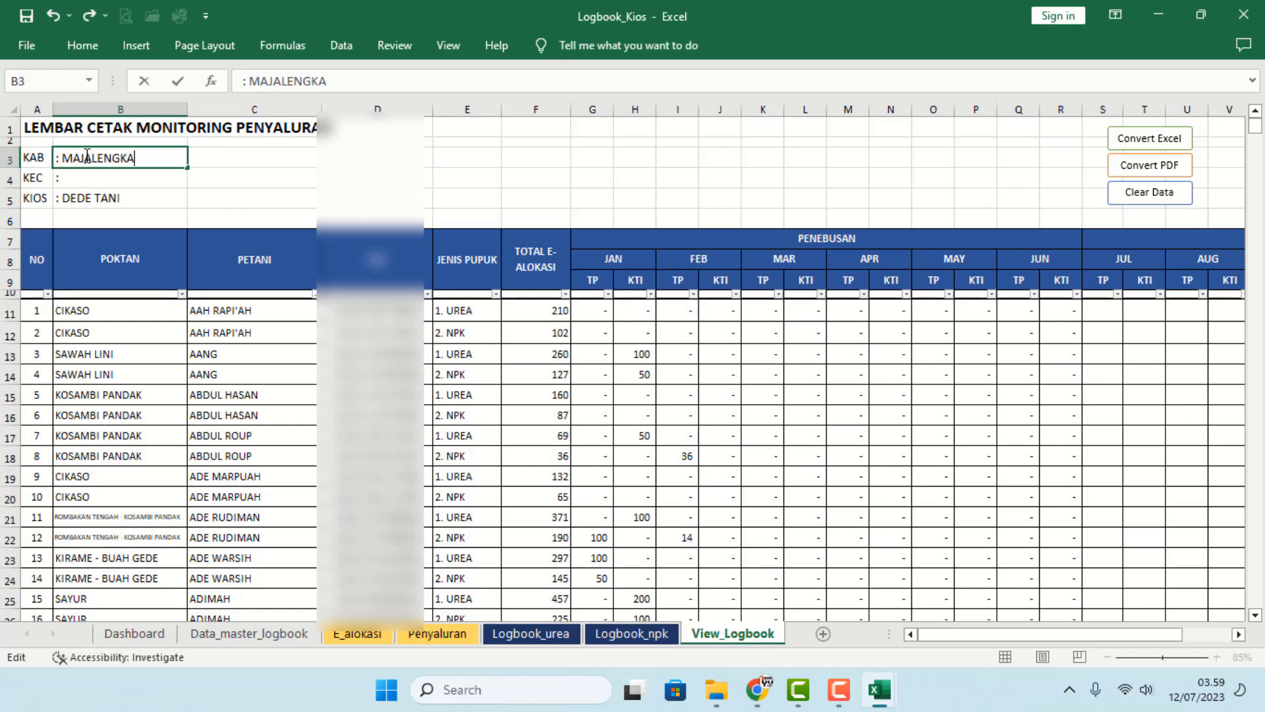
key("Return")
key("F2")
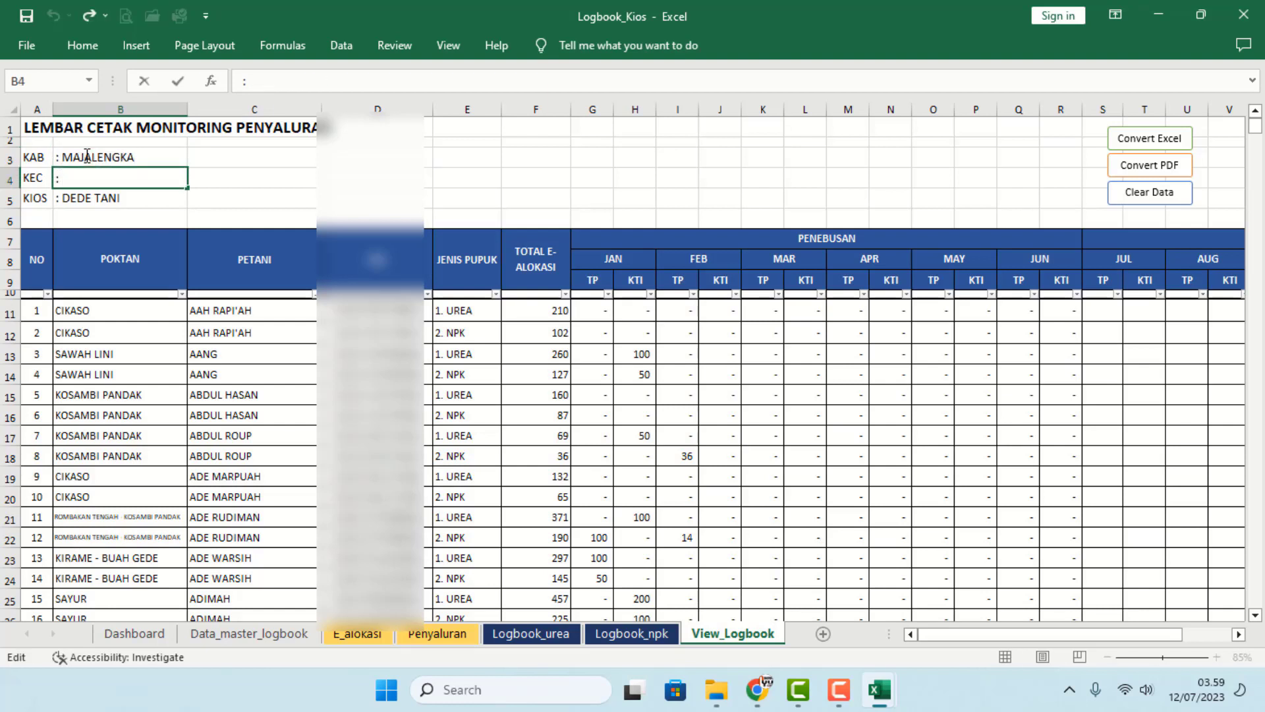
type("SUMBERJAYA")
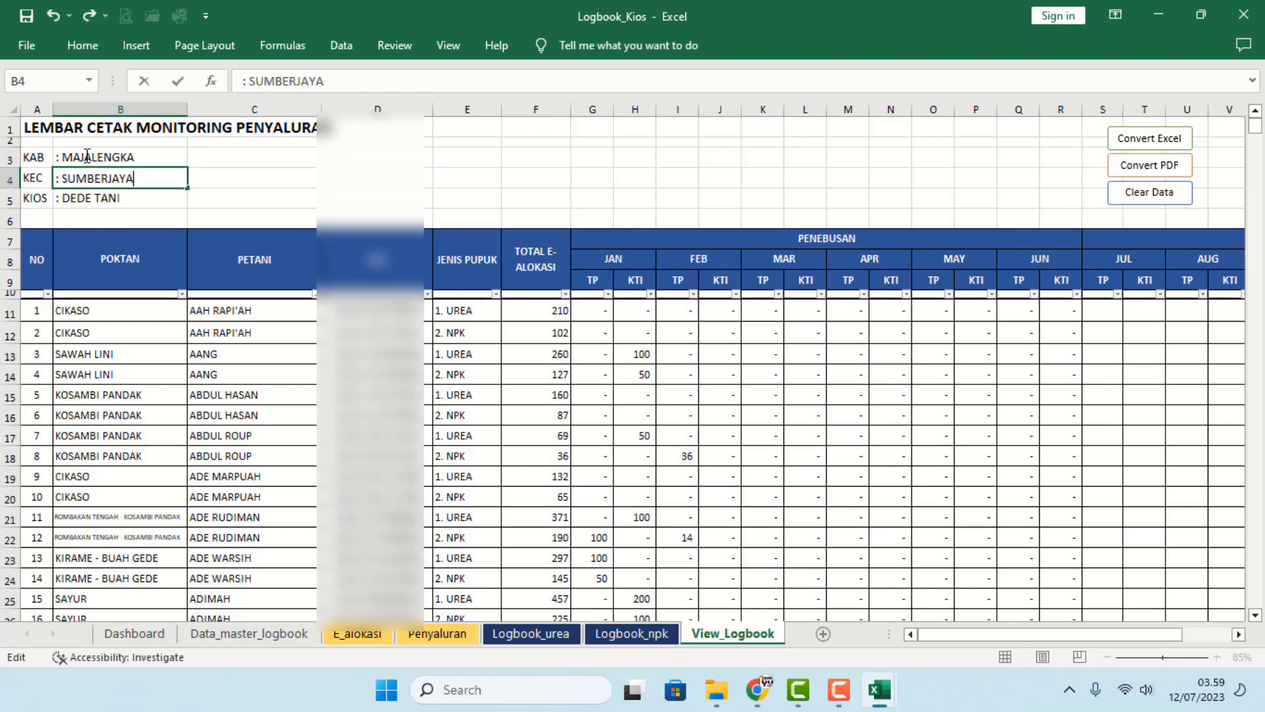
key("Return")
left_click(422, 476)
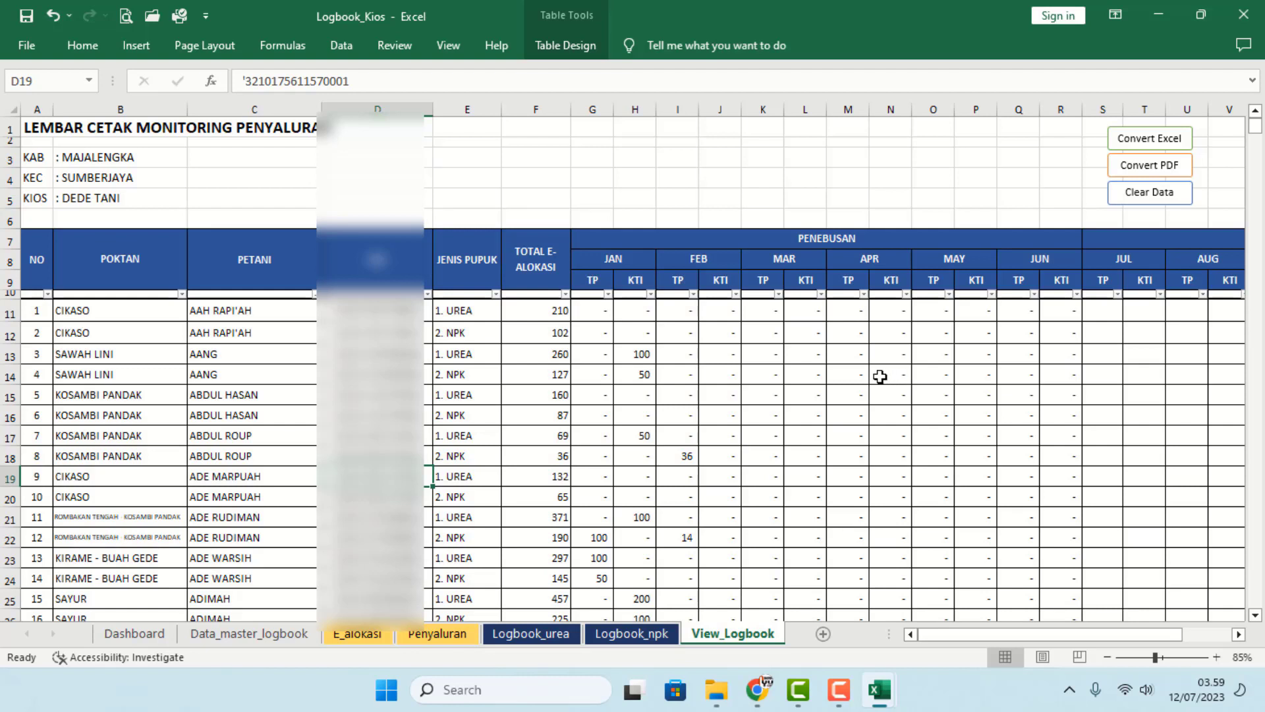
left_click(1152, 167)
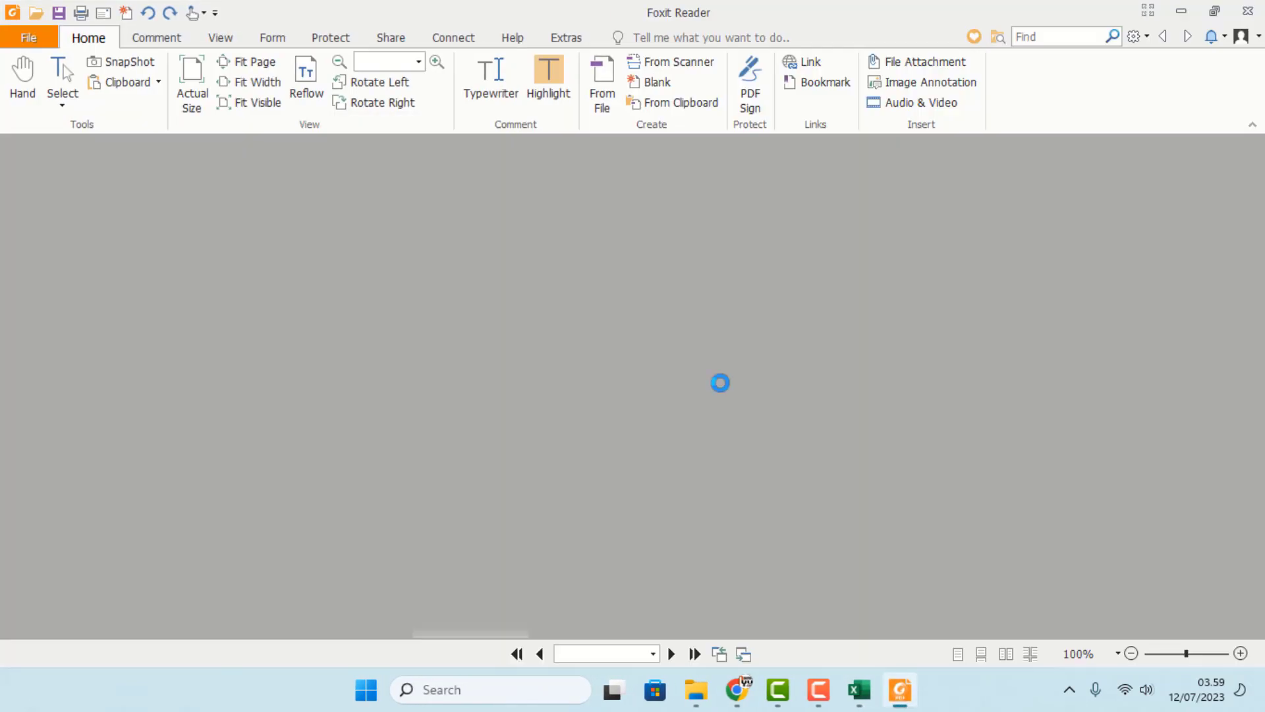
- Scroll through the 62-page monitoring logbook PDF, then close Foxit Reader
scroll(749, 384, "up", 8)
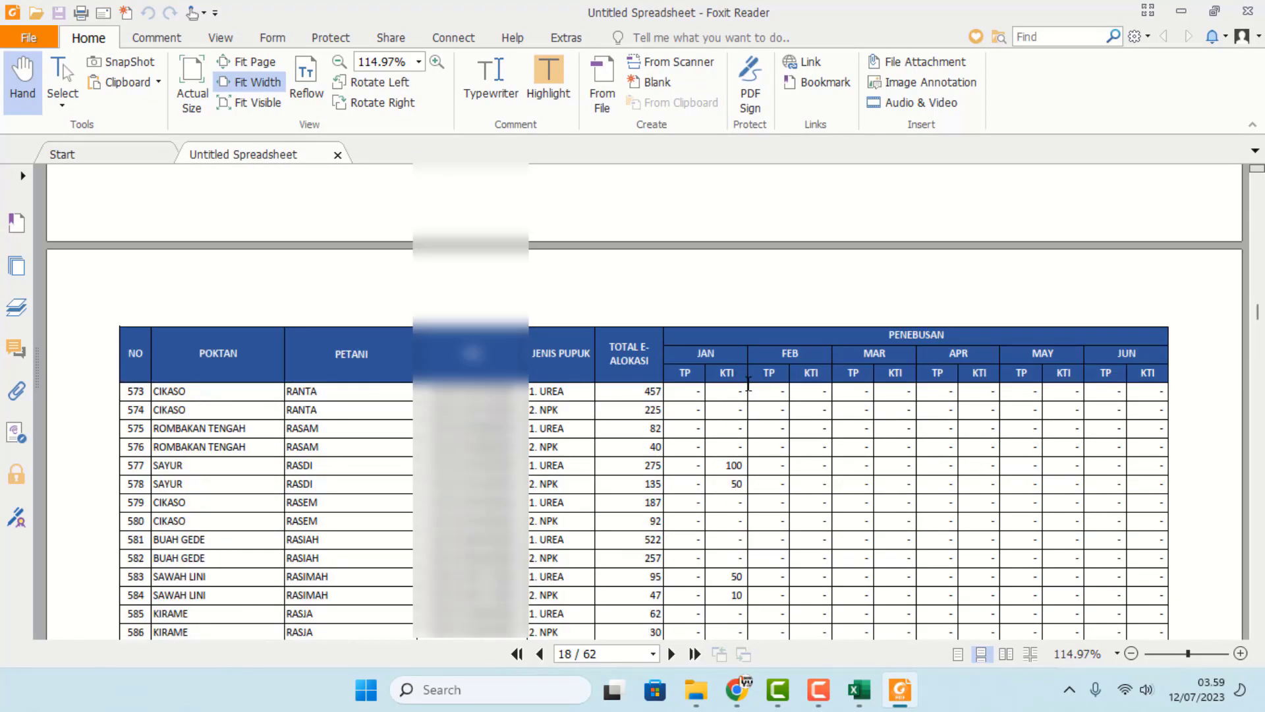
left_click_drag(1258, 312, 1258, 181)
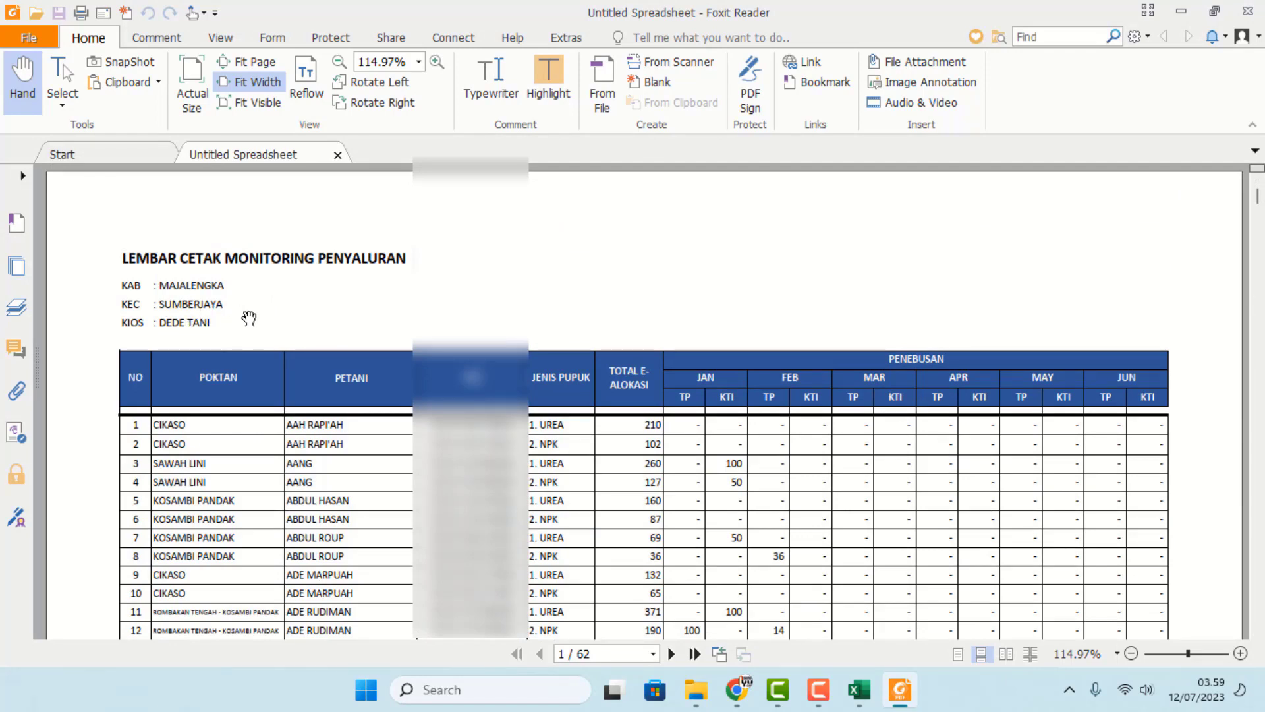
scroll(846, 429, "down", 3)
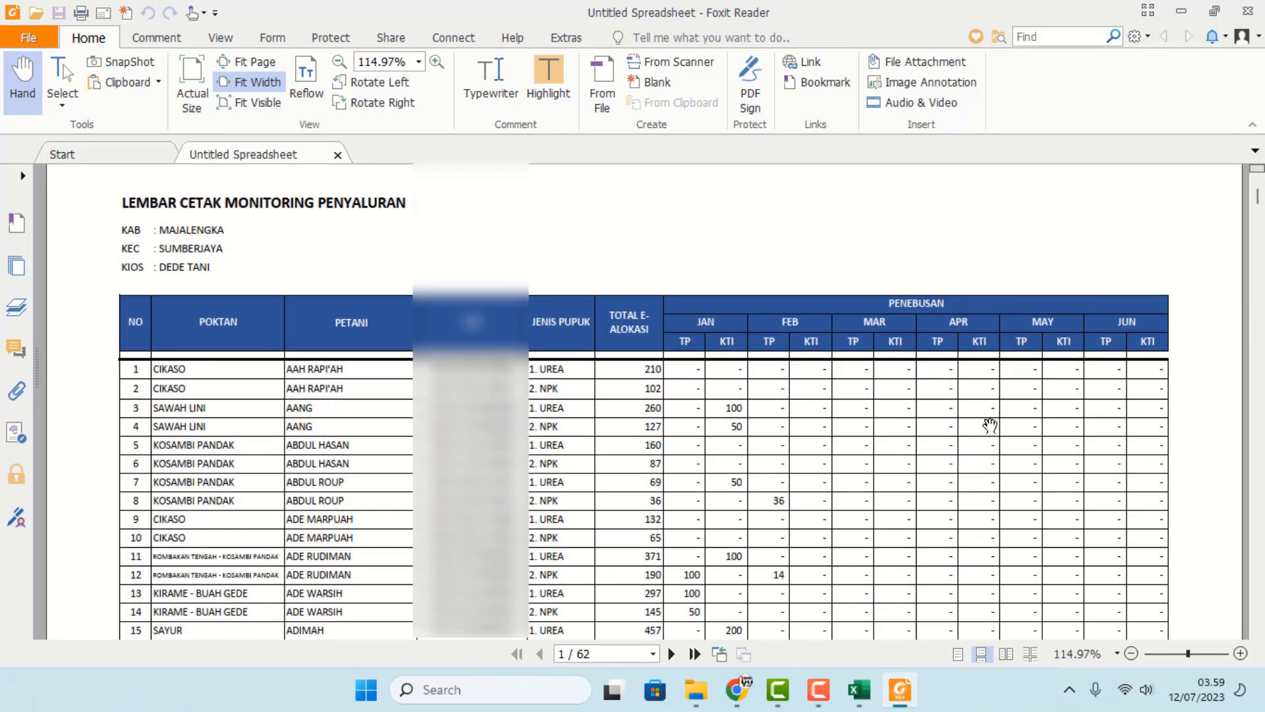
left_click_drag(1257, 205, 1258, 398)
scroll(1169, 346, "up", 3)
scroll(1052, 353, "down", 5)
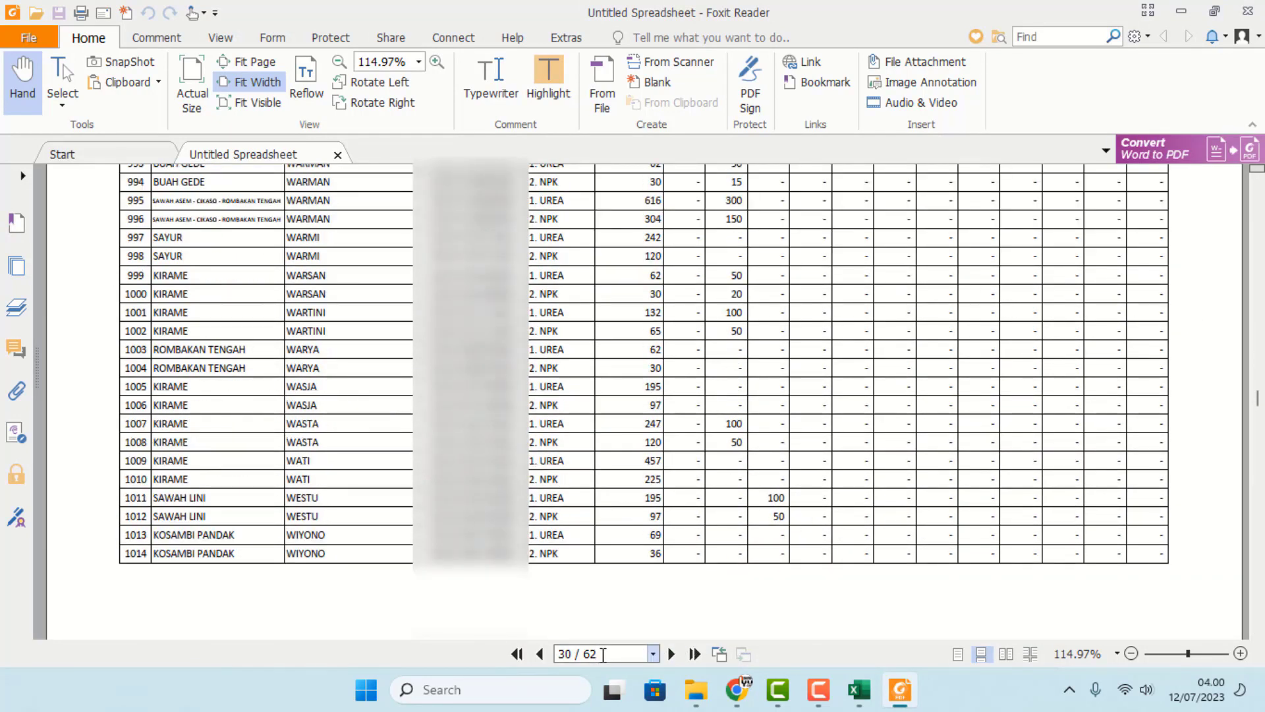
scroll(856, 435, "down", 5)
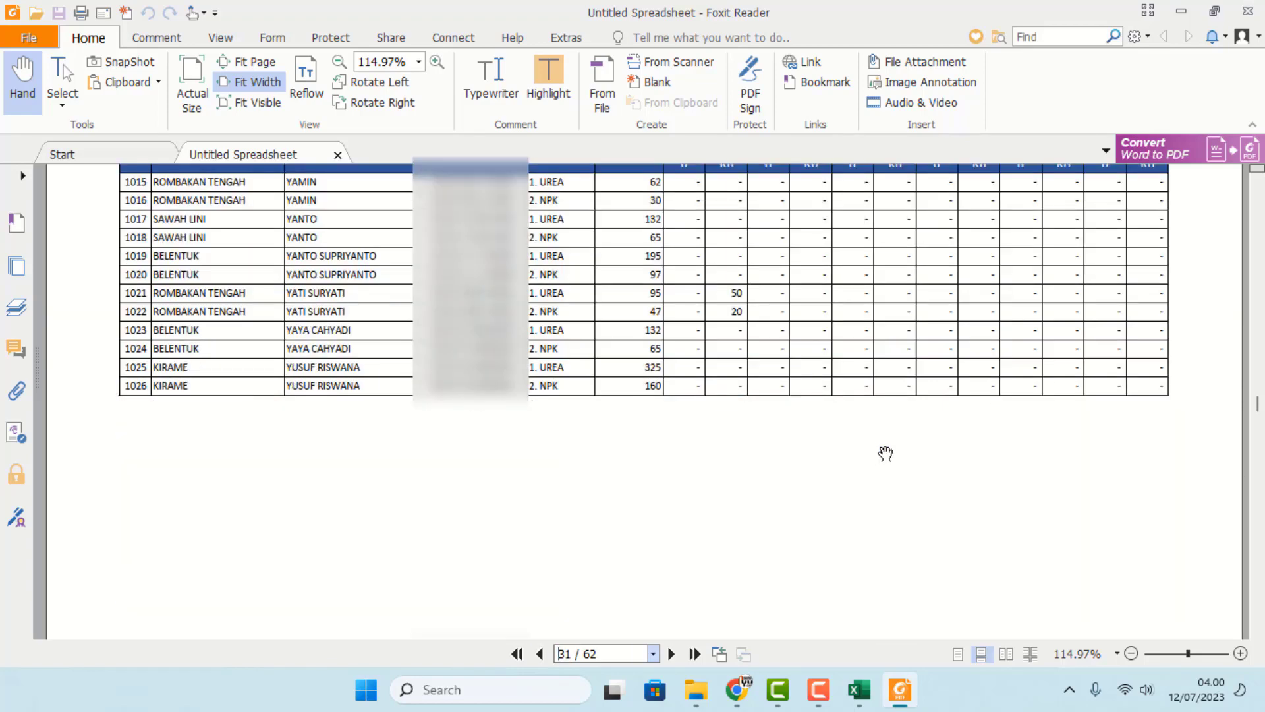
left_click_drag(1259, 405, 1257, 458)
scroll(700, 452, "down", 2)
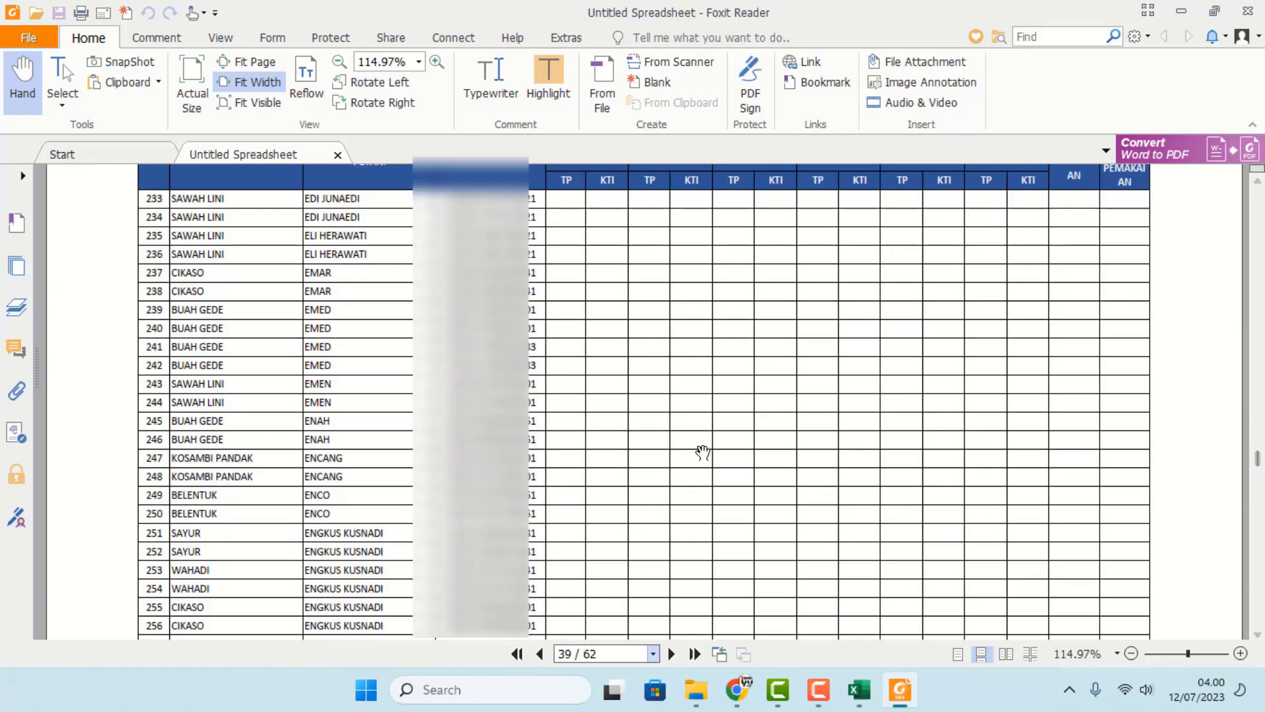
scroll(793, 418, "up", 2)
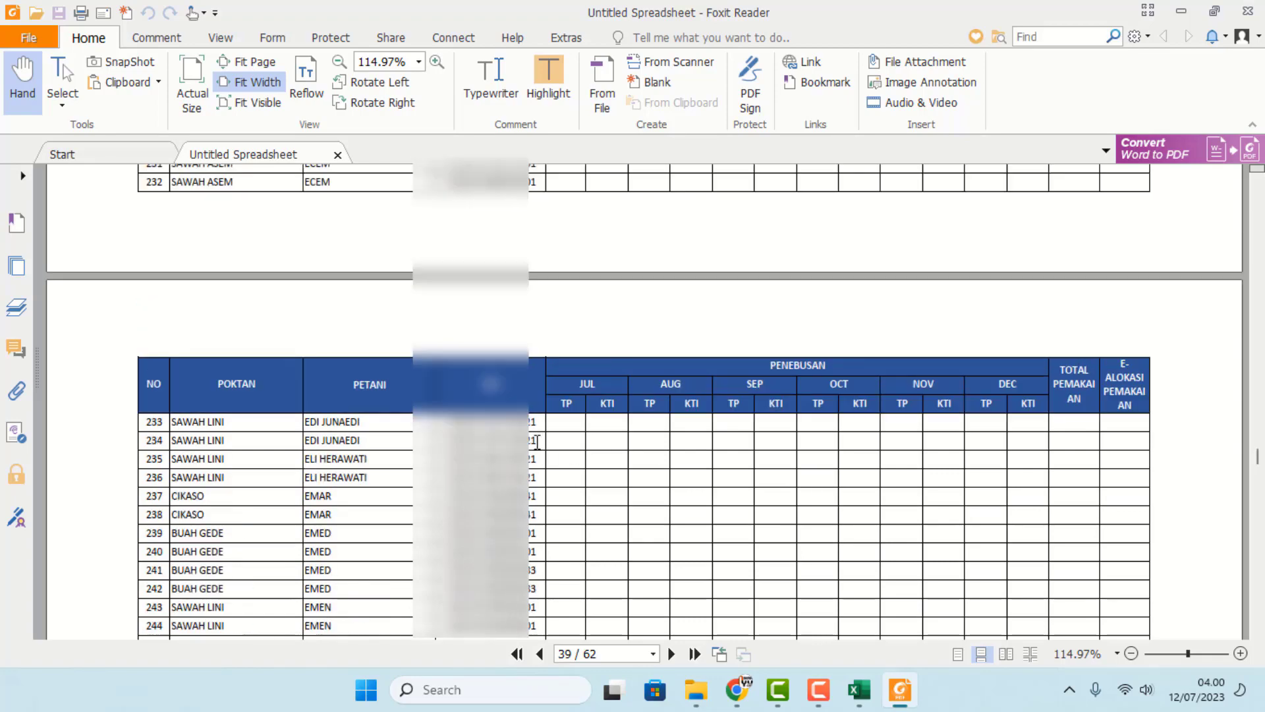
scroll(544, 453, "up", 4)
scroll(599, 569, "down", 2)
scroll(599, 569, "down", 15)
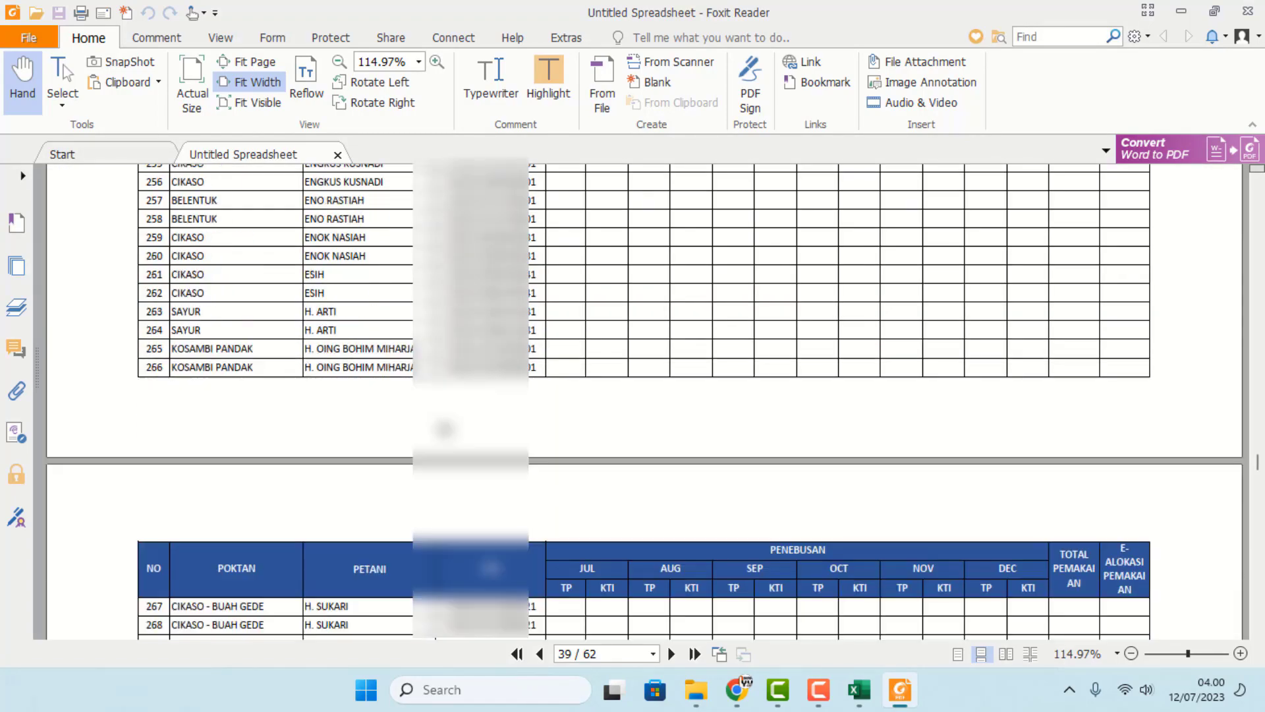
scroll(645, 396, "down", 10)
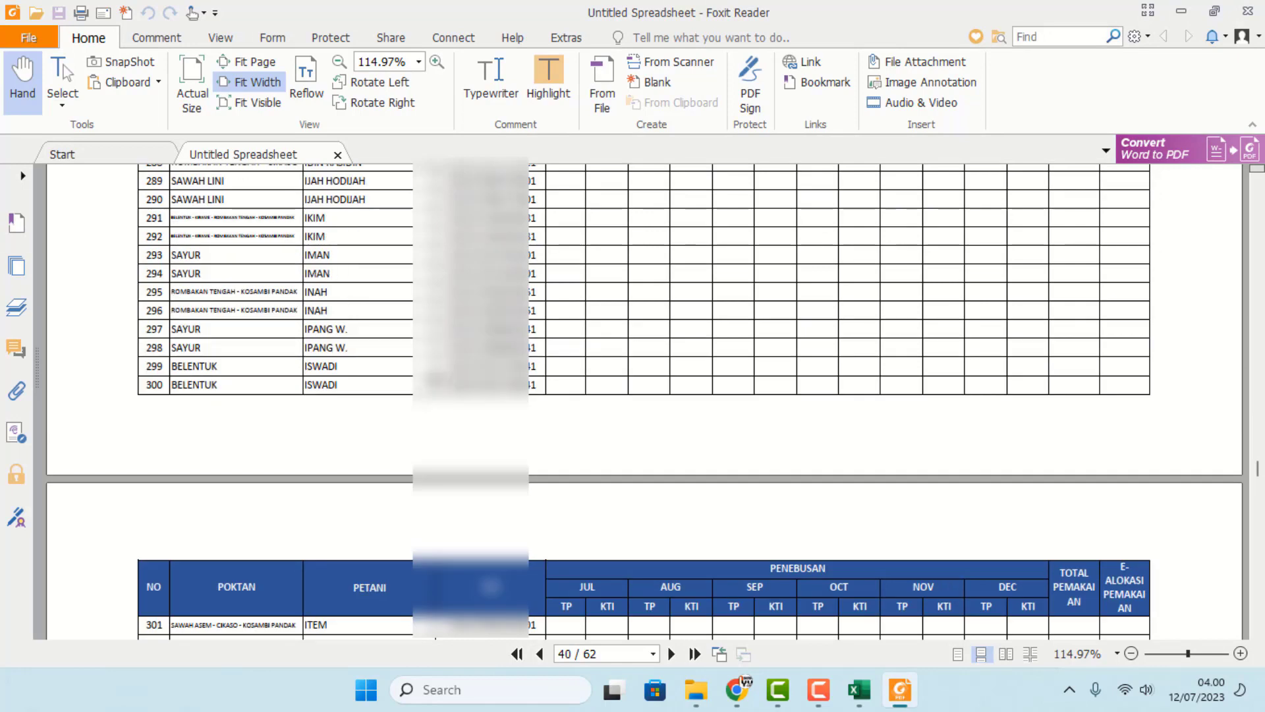
scroll(645, 395, "down", 10)
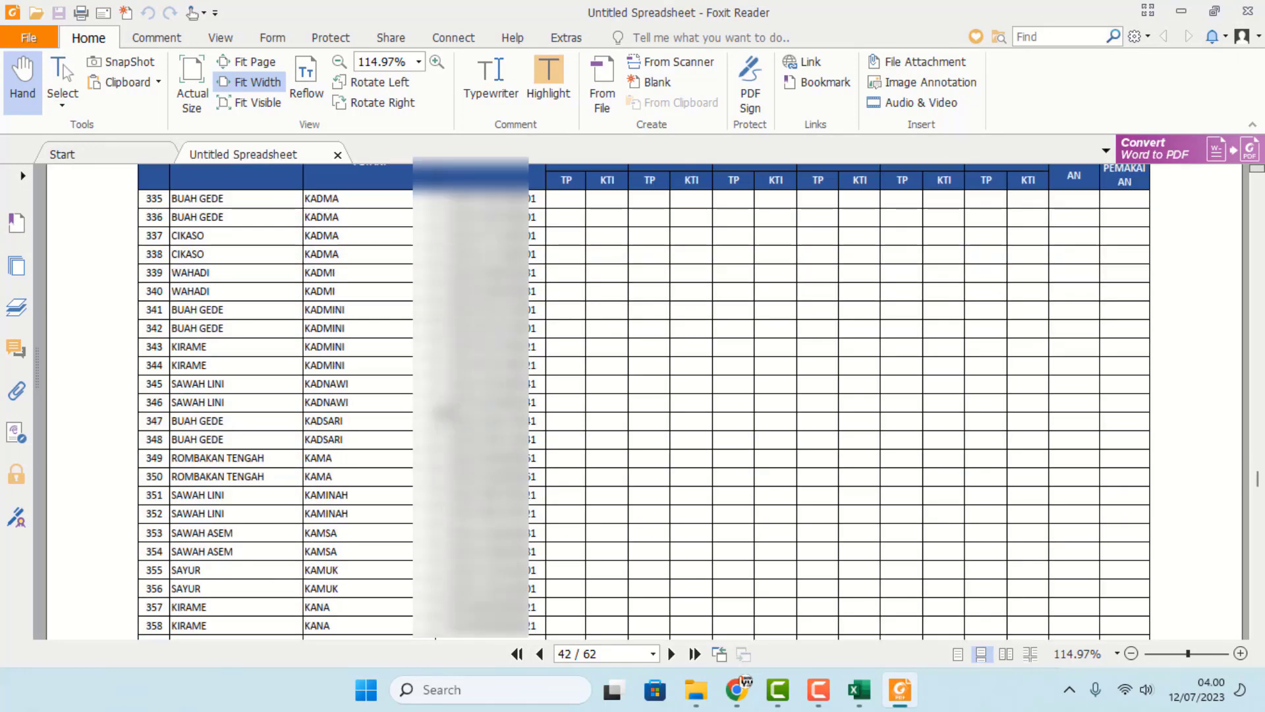
scroll(645, 395, "down", 6)
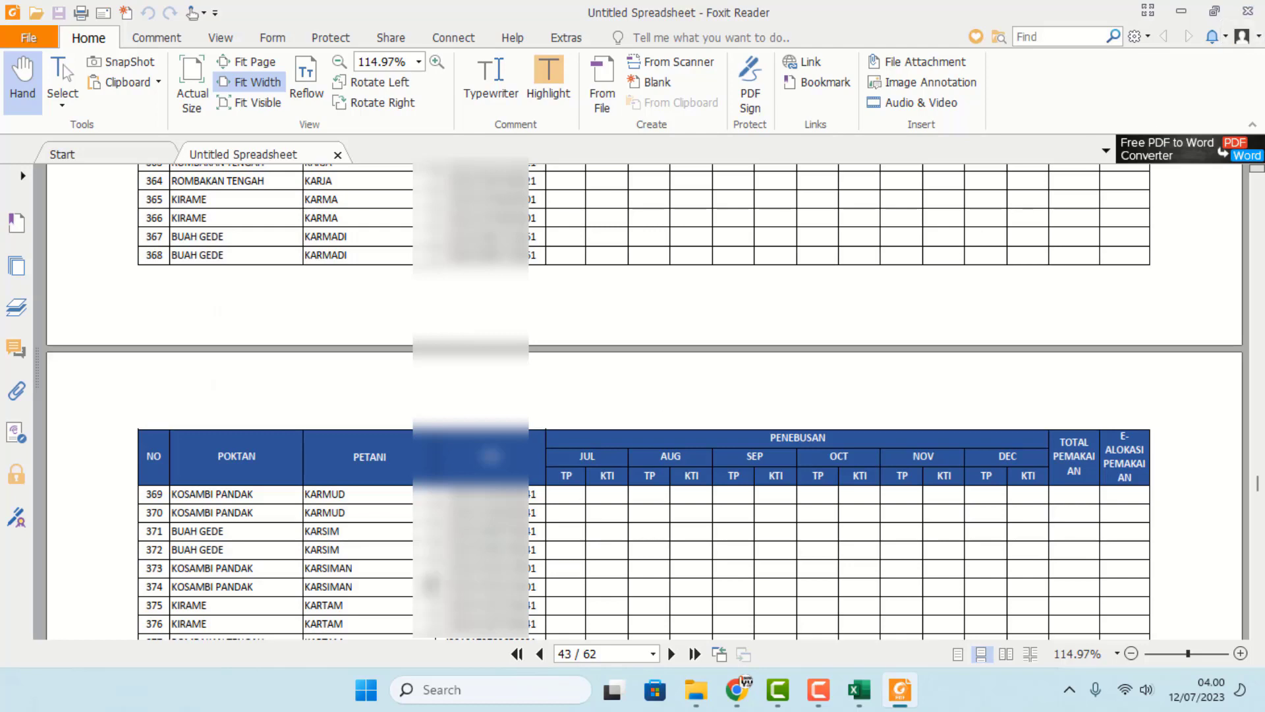
scroll(428, 585, "down", 3)
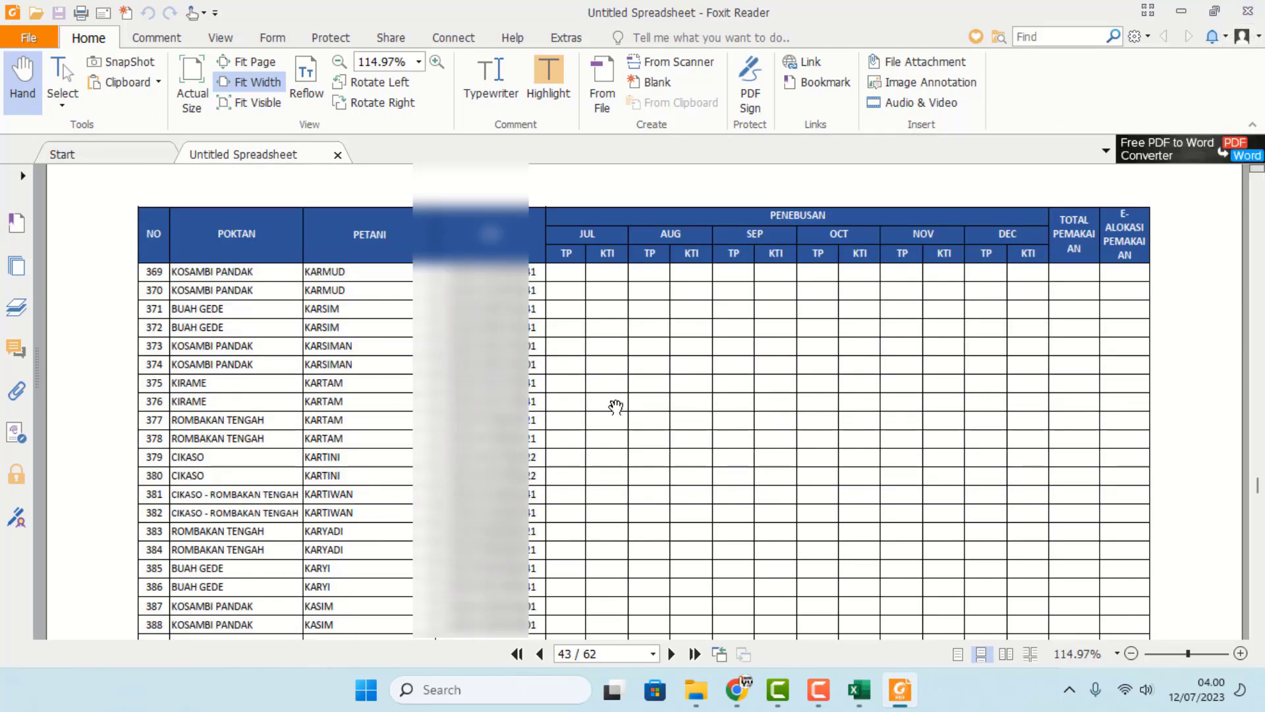
left_click_drag(567, 299, 982, 324)
left_click(1248, 16)
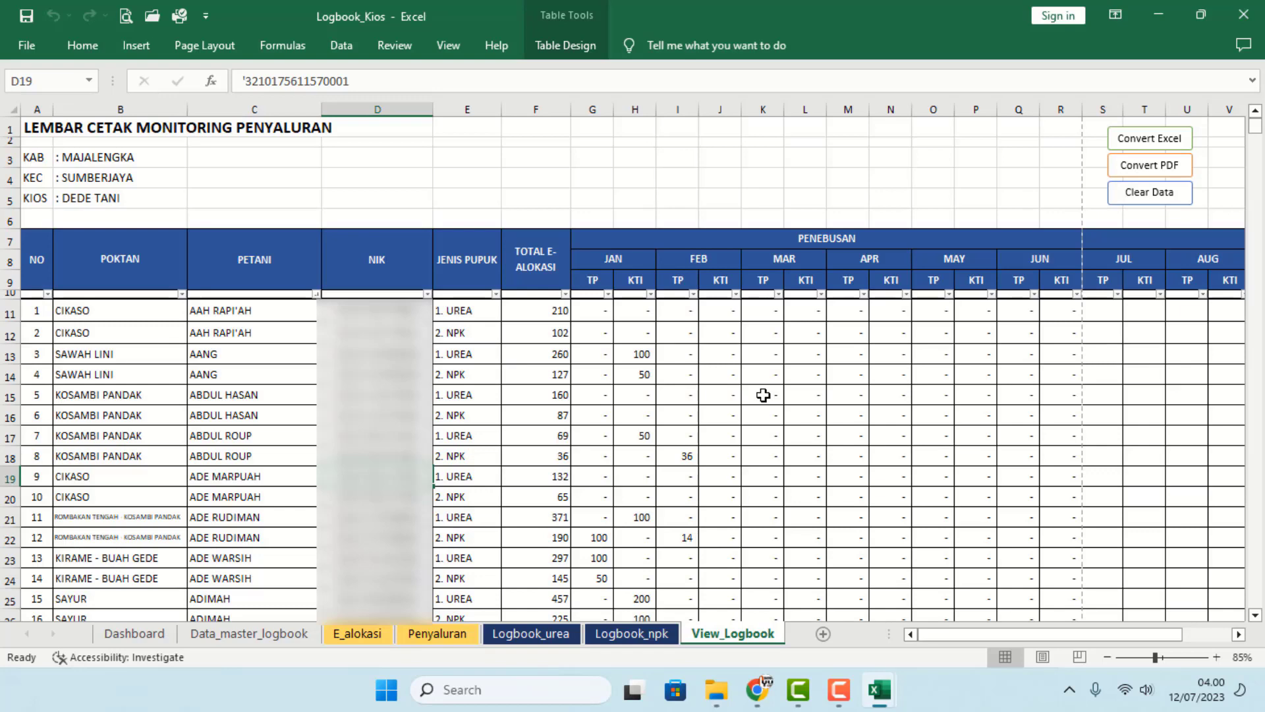
- Convert the logbook to the Book1 workbook and check its header values and AF11 formula
left_click(1153, 140)
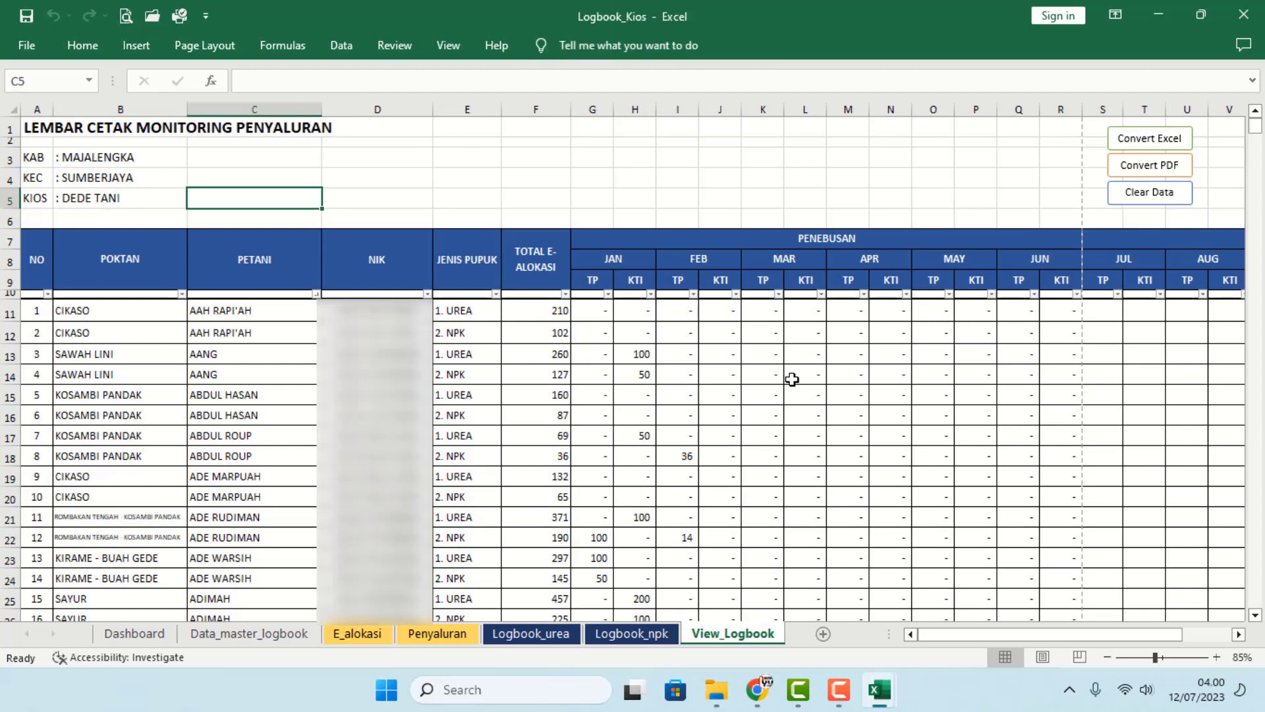
left_click(801, 374)
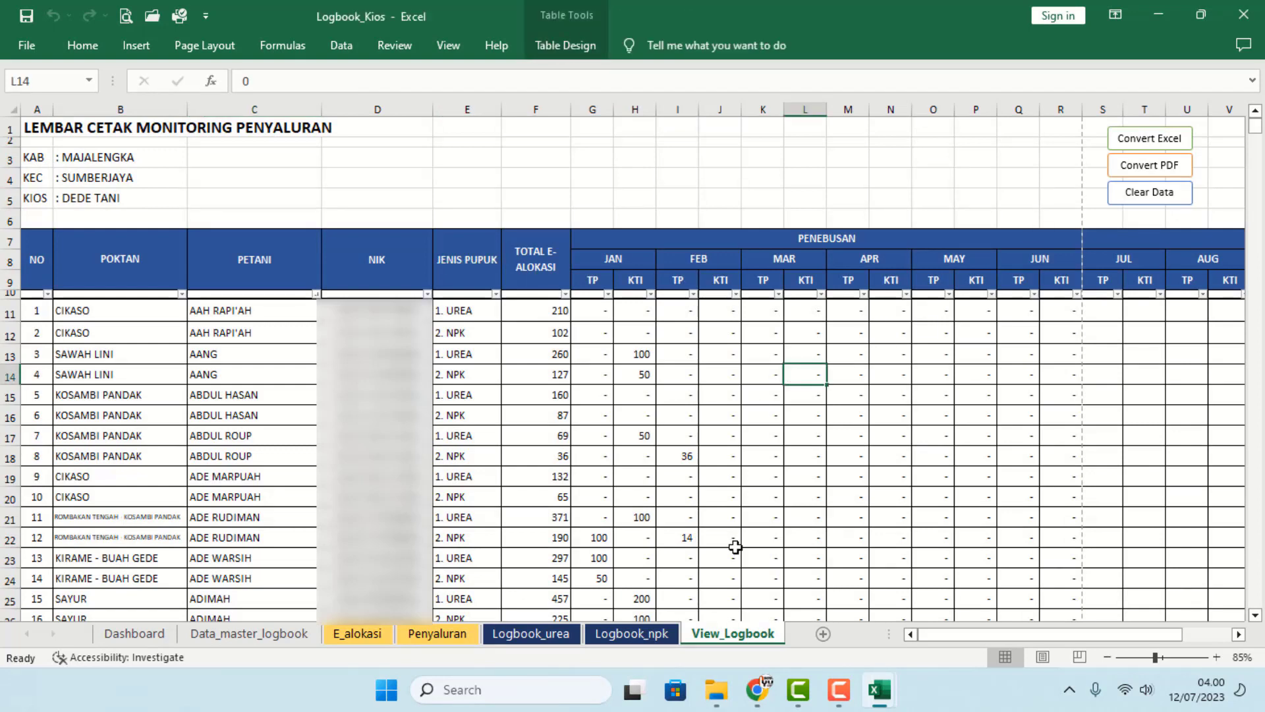
mouse_move(887, 700)
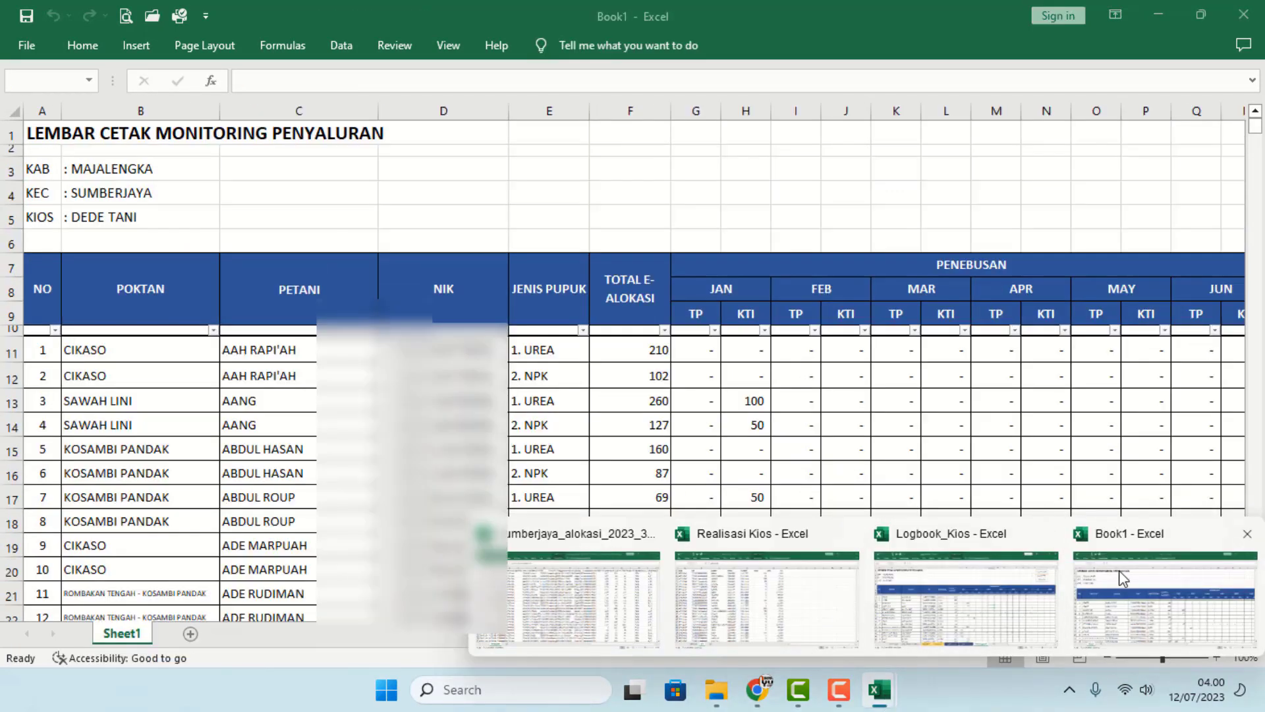
left_click(1121, 578)
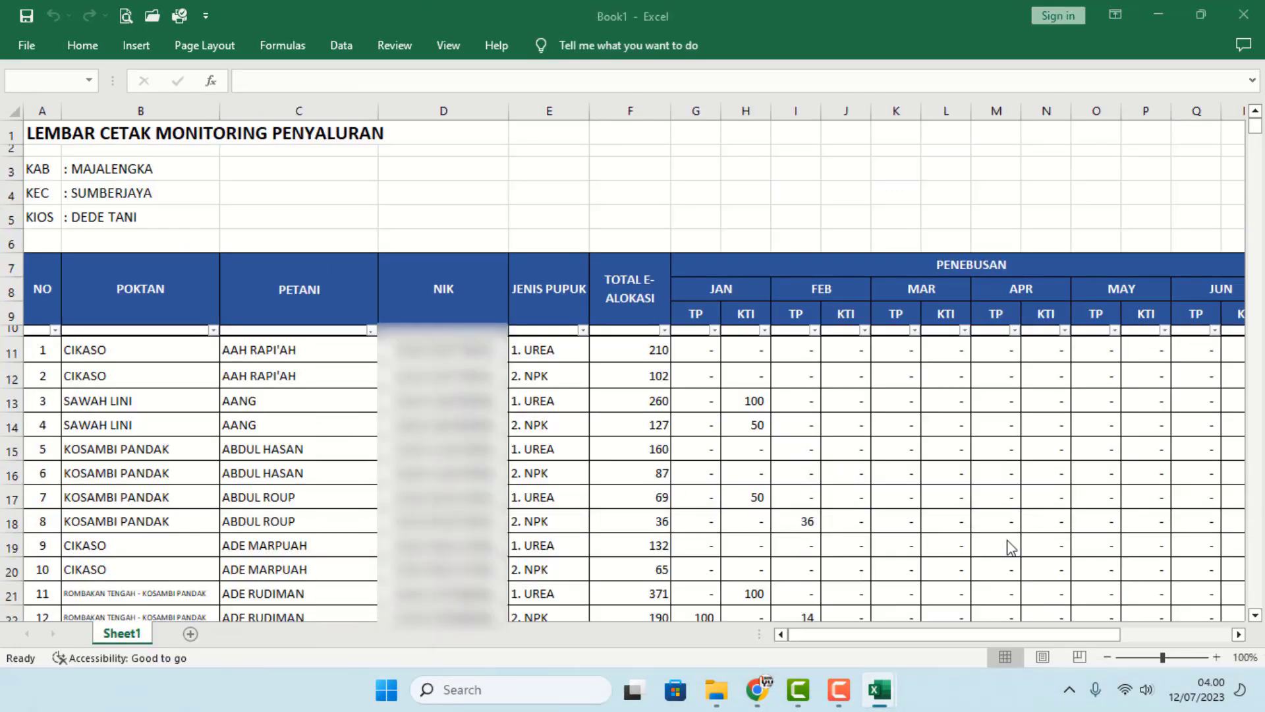
left_click_drag(97, 173, 99, 213)
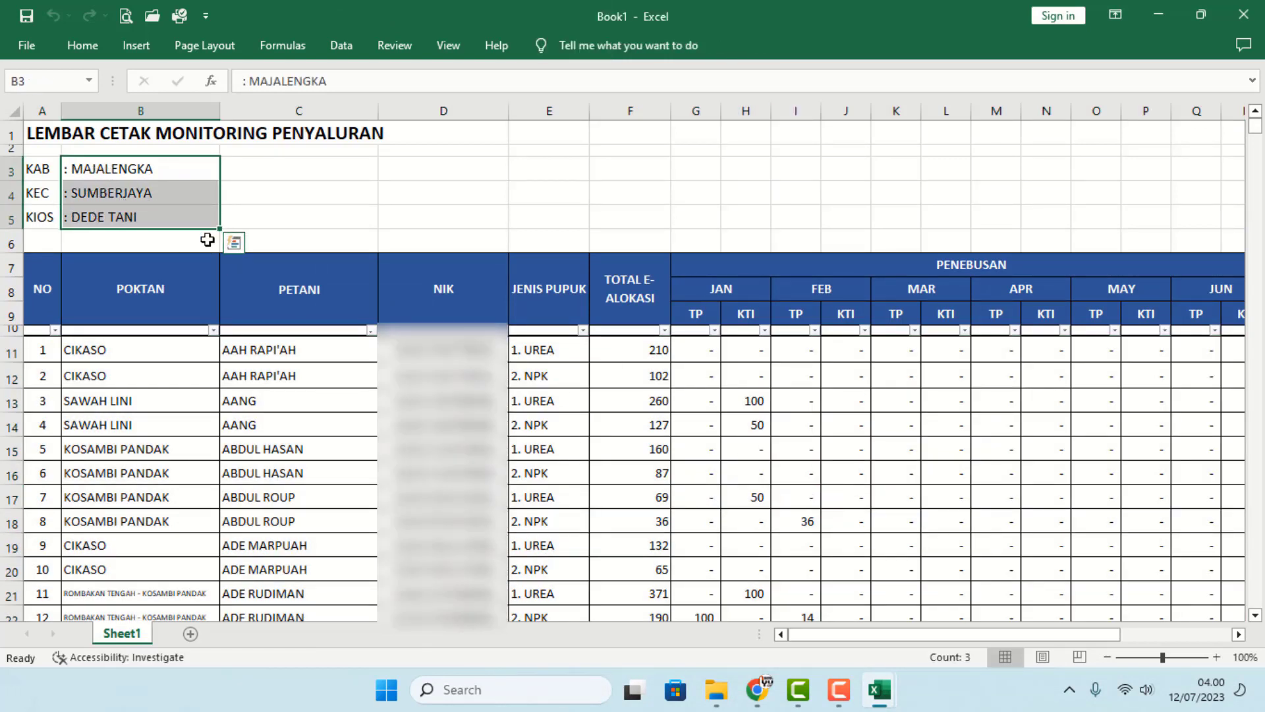
left_click(349, 381)
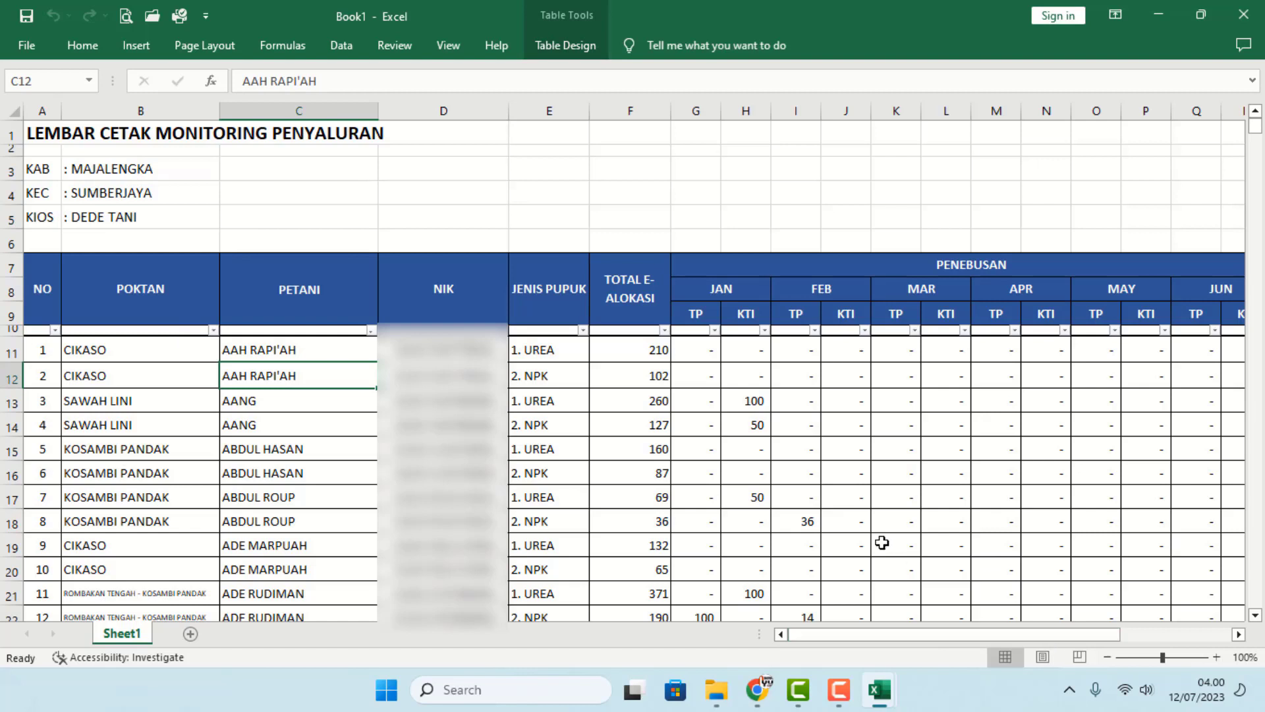
left_click_drag(1024, 634, 1209, 647)
left_click(1223, 357)
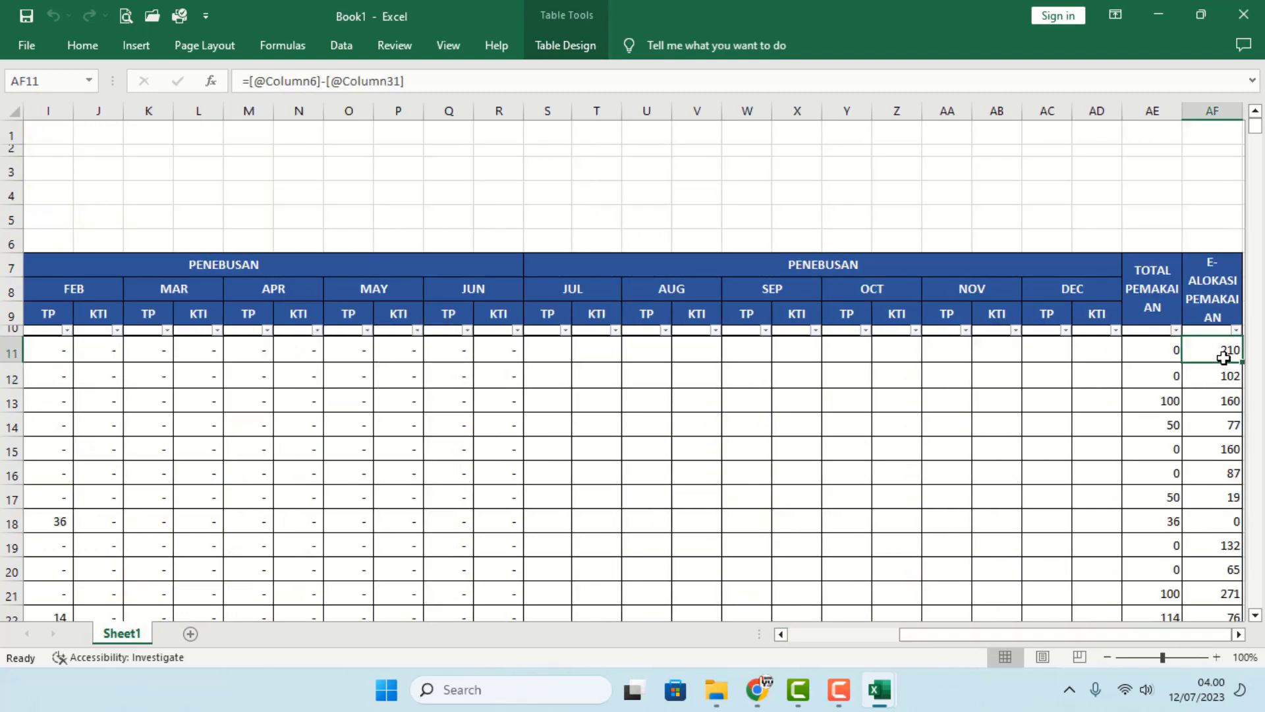
- Enter 210 as row 11's July TP in S11, bringing AF11's remaining allocation to 0
left_click(554, 356)
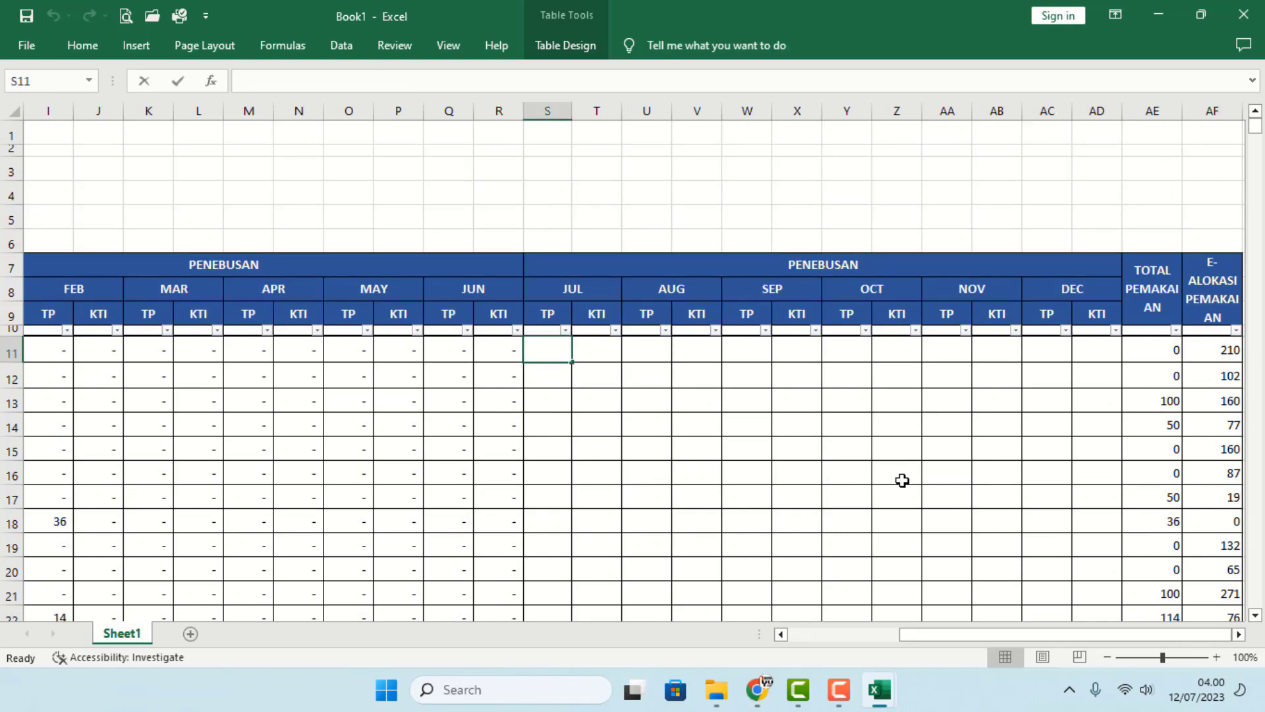
type("211")
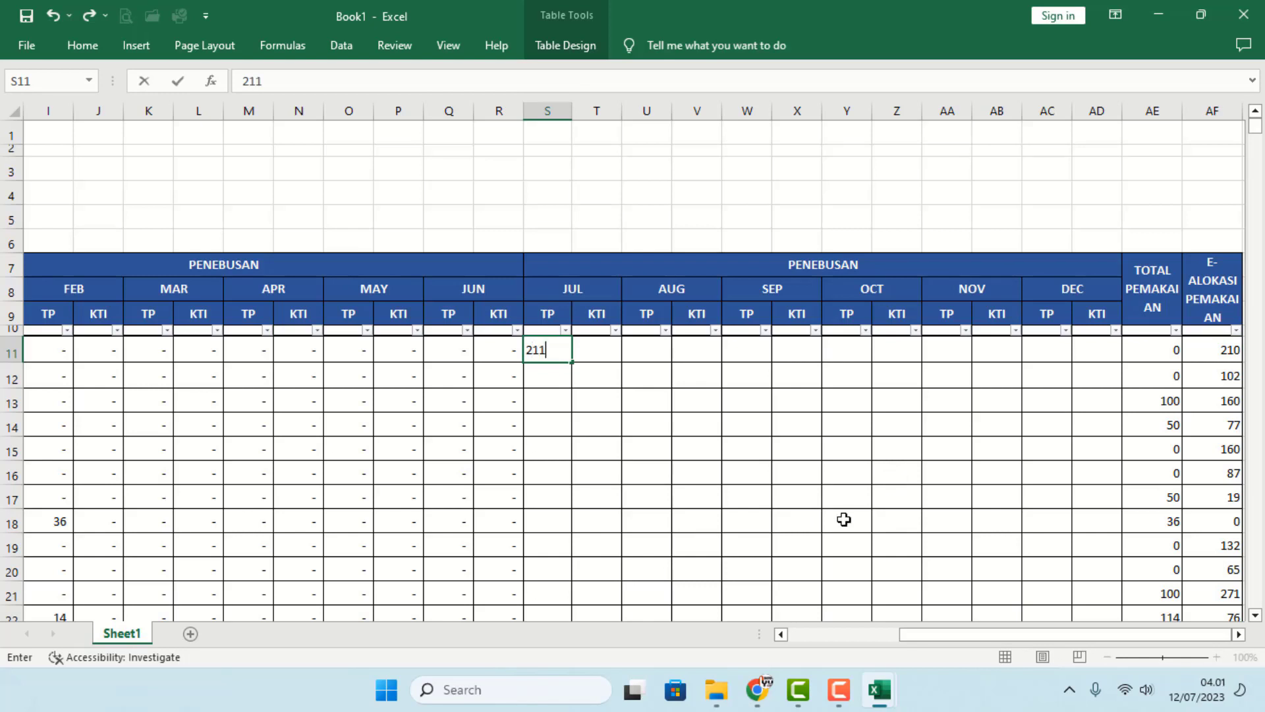
key("Return")
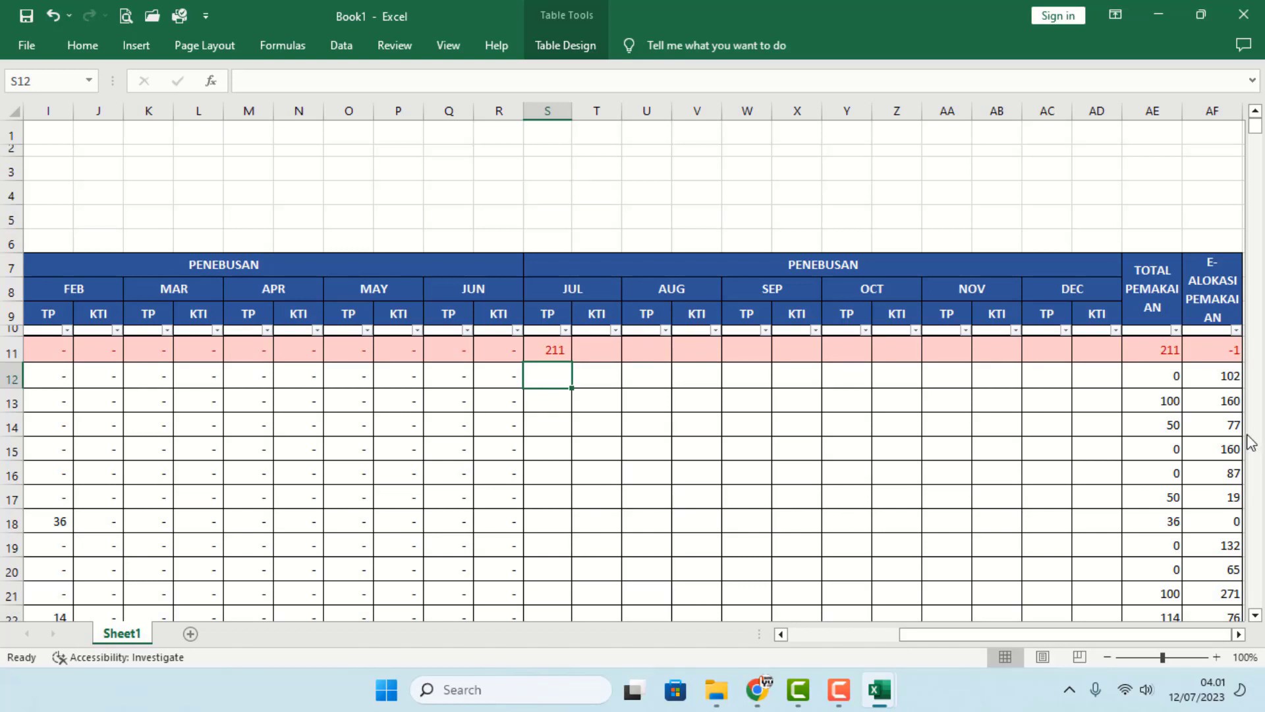
left_click(564, 350)
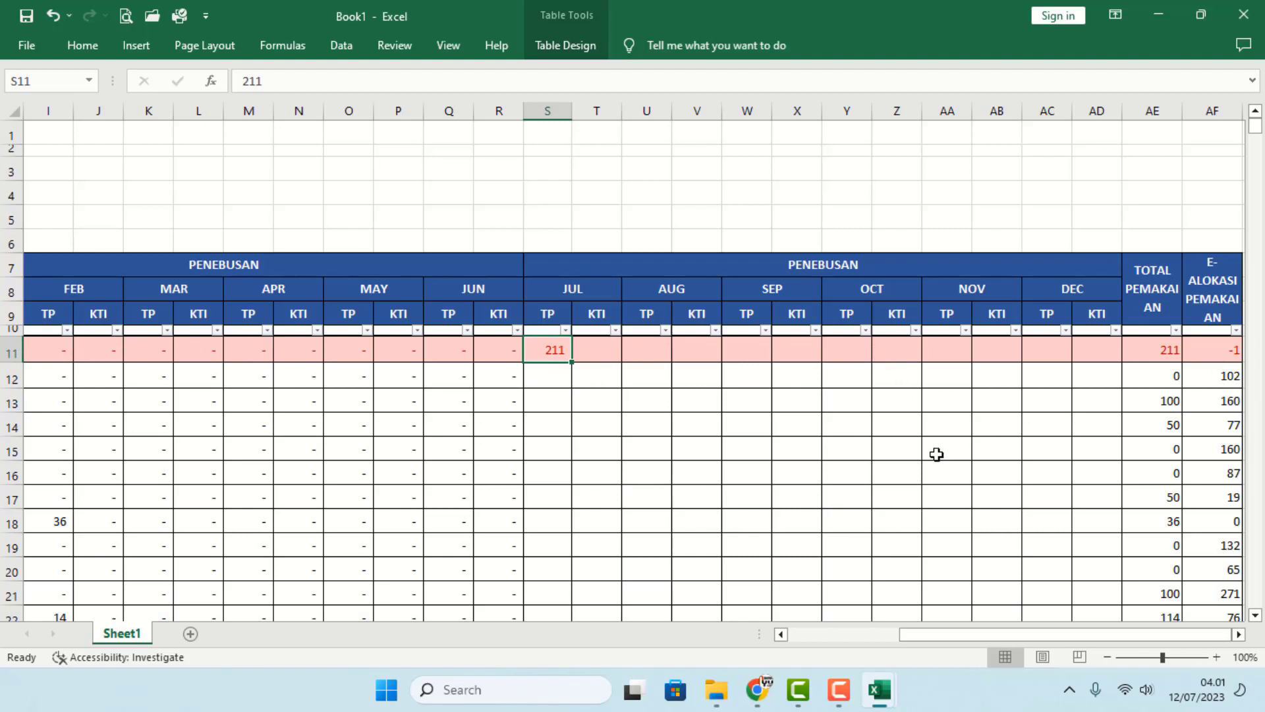
type("2")
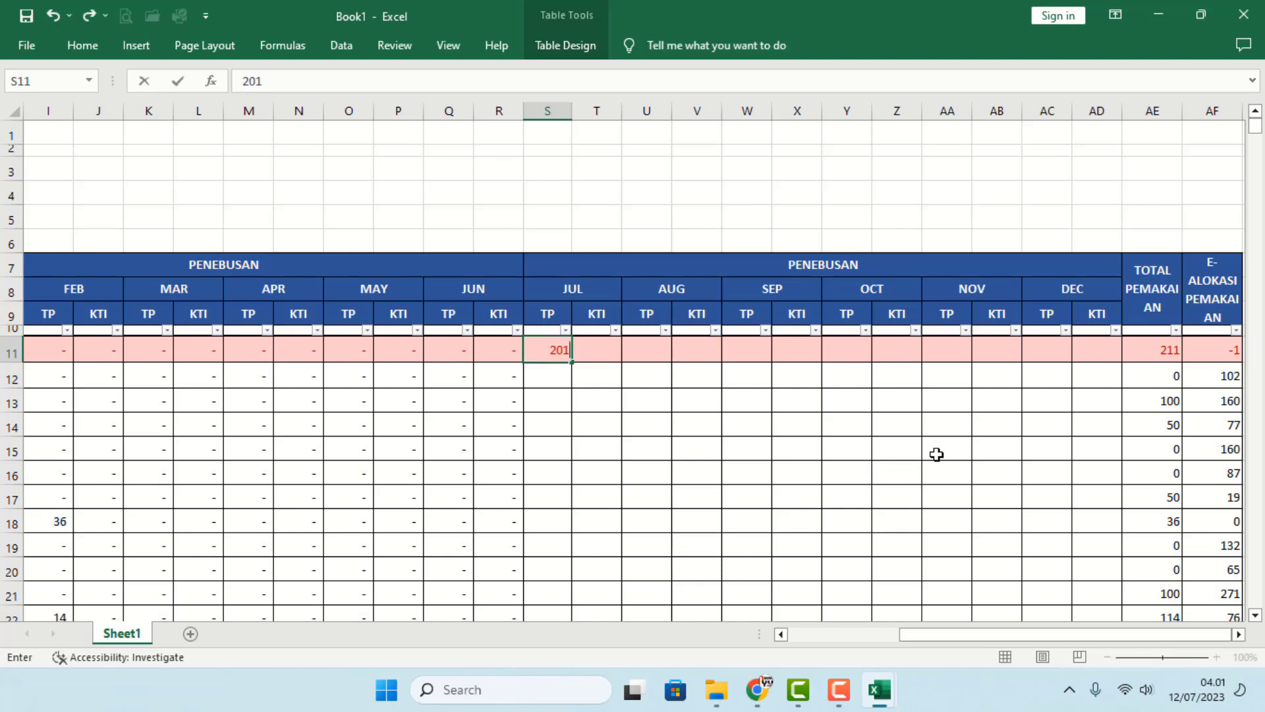
type("10")
key("Return")
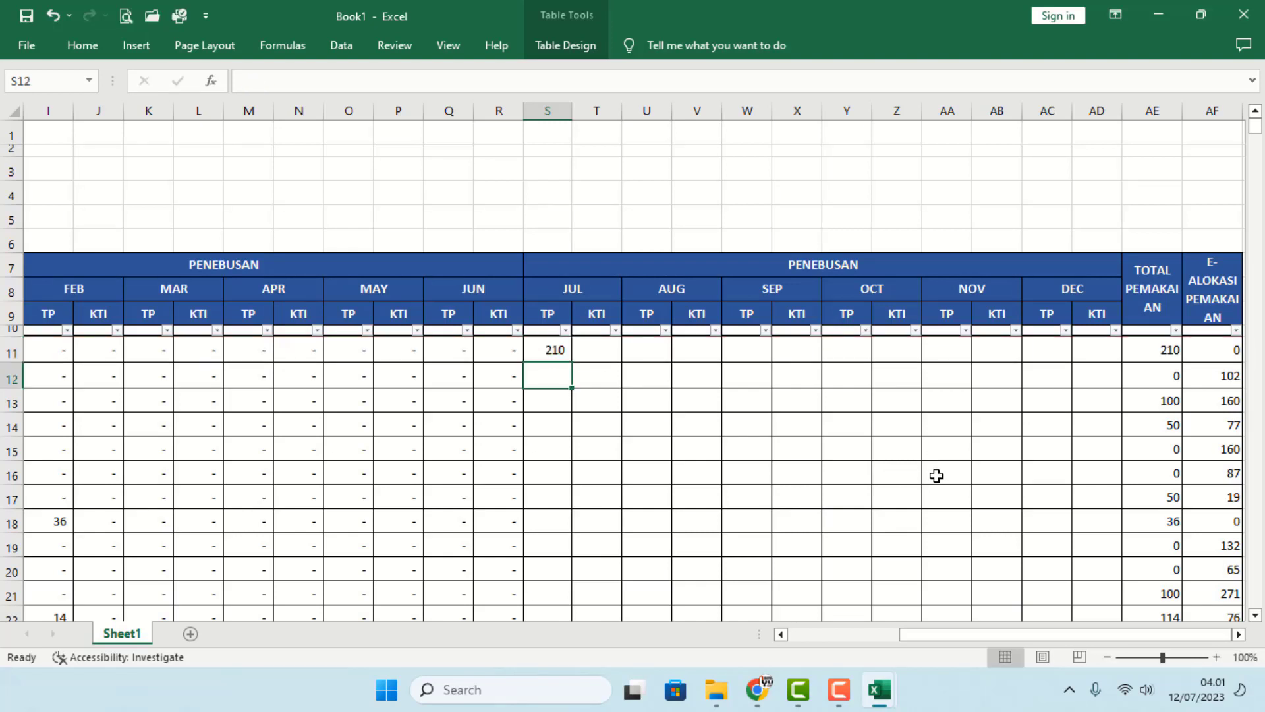
left_click(1213, 358)
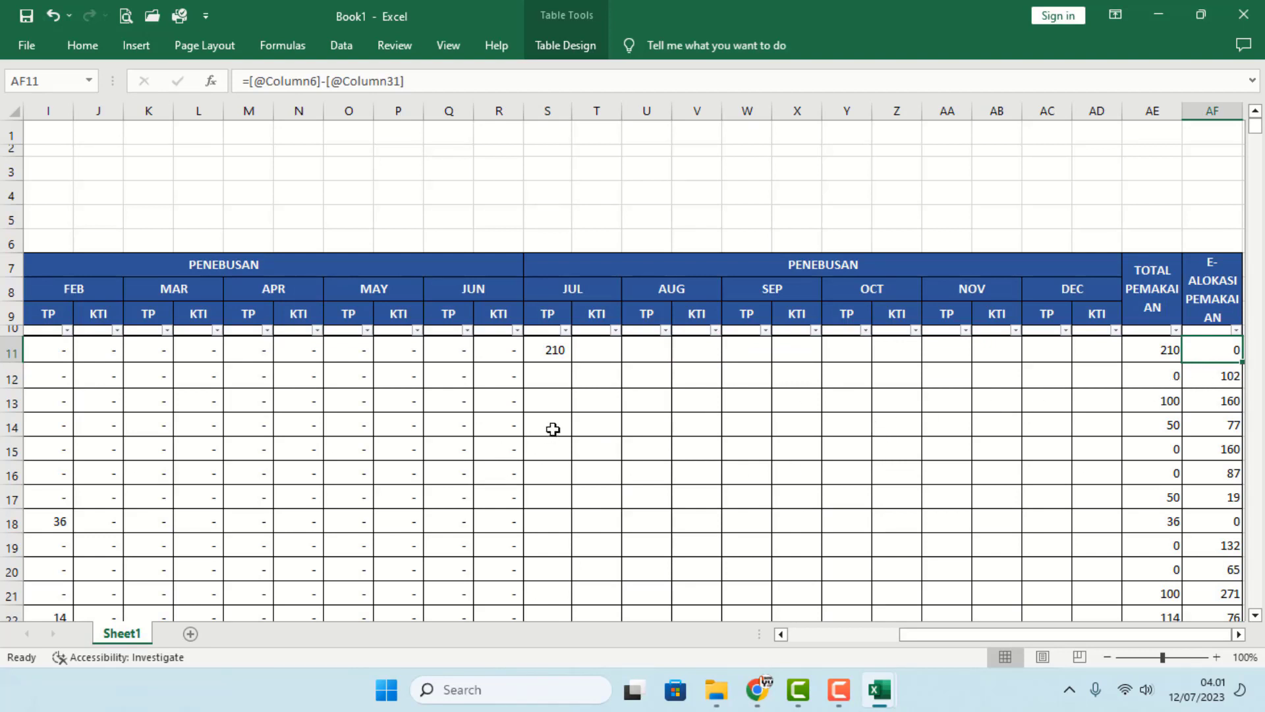
- Set row 14's December TP in AC14 to 80
left_click_drag(553, 429, 1034, 424)
left_click(1102, 427)
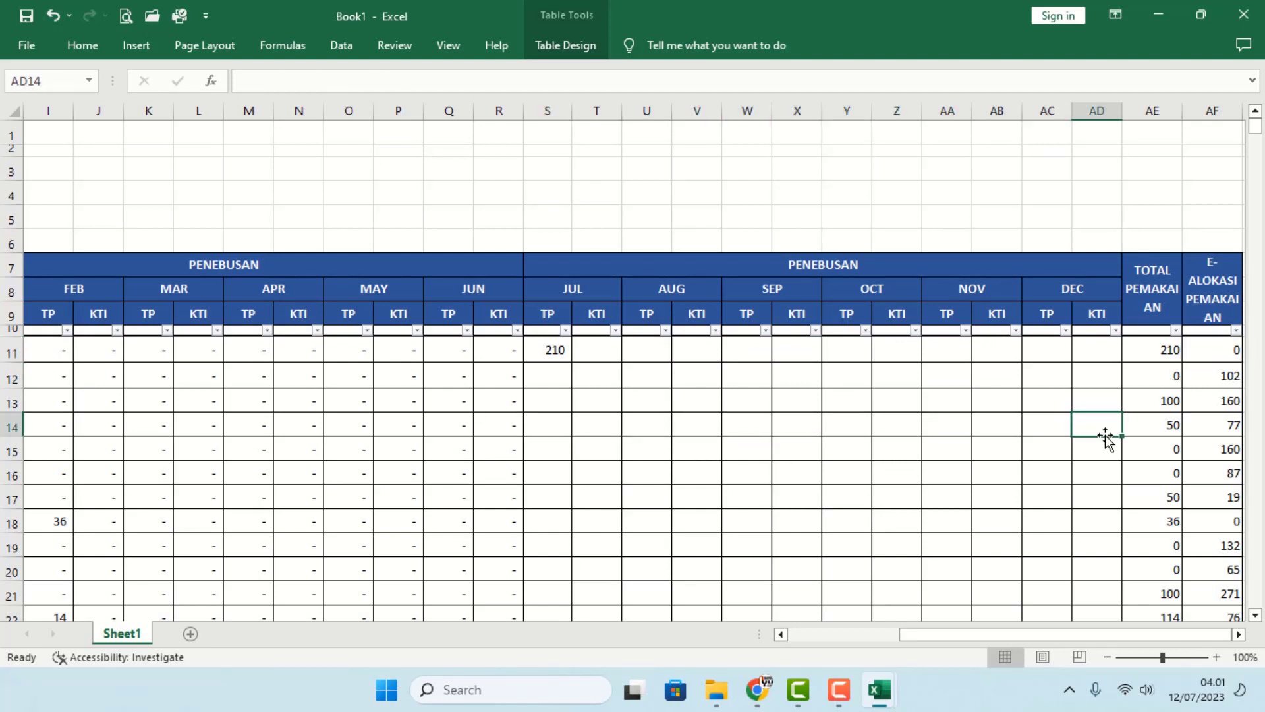
left_click(1056, 428)
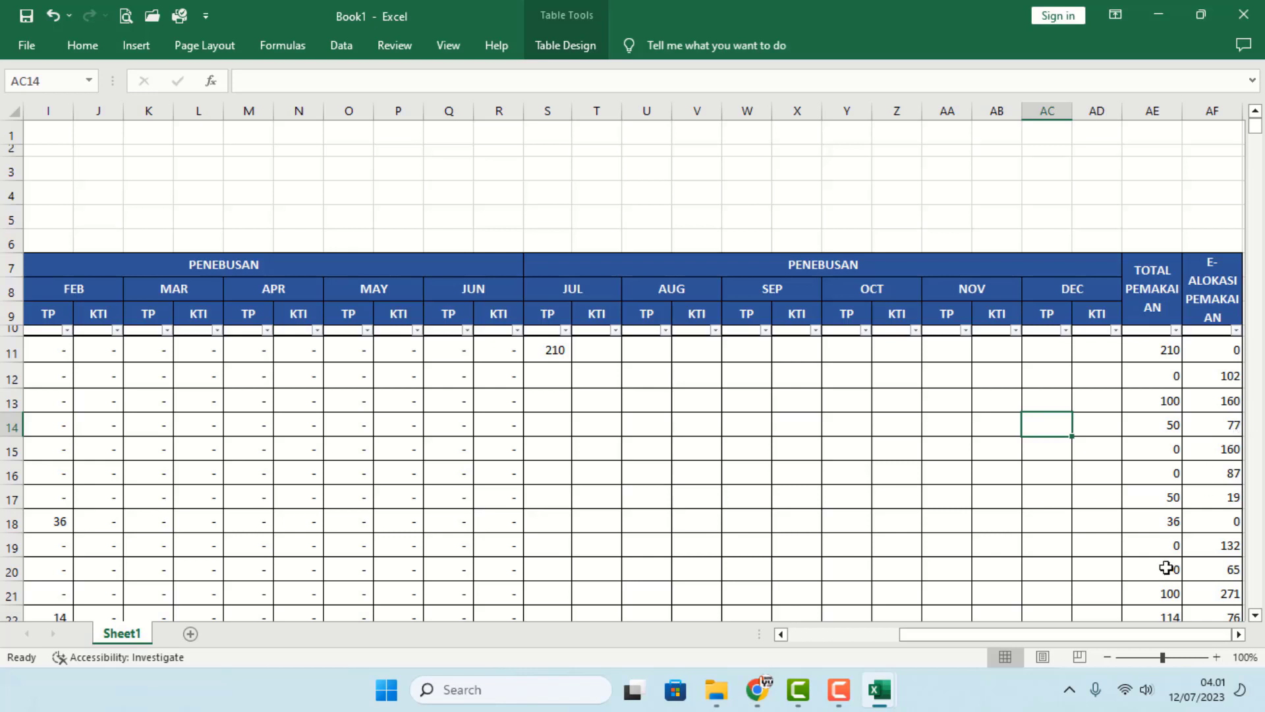
type("77")
key("Return")
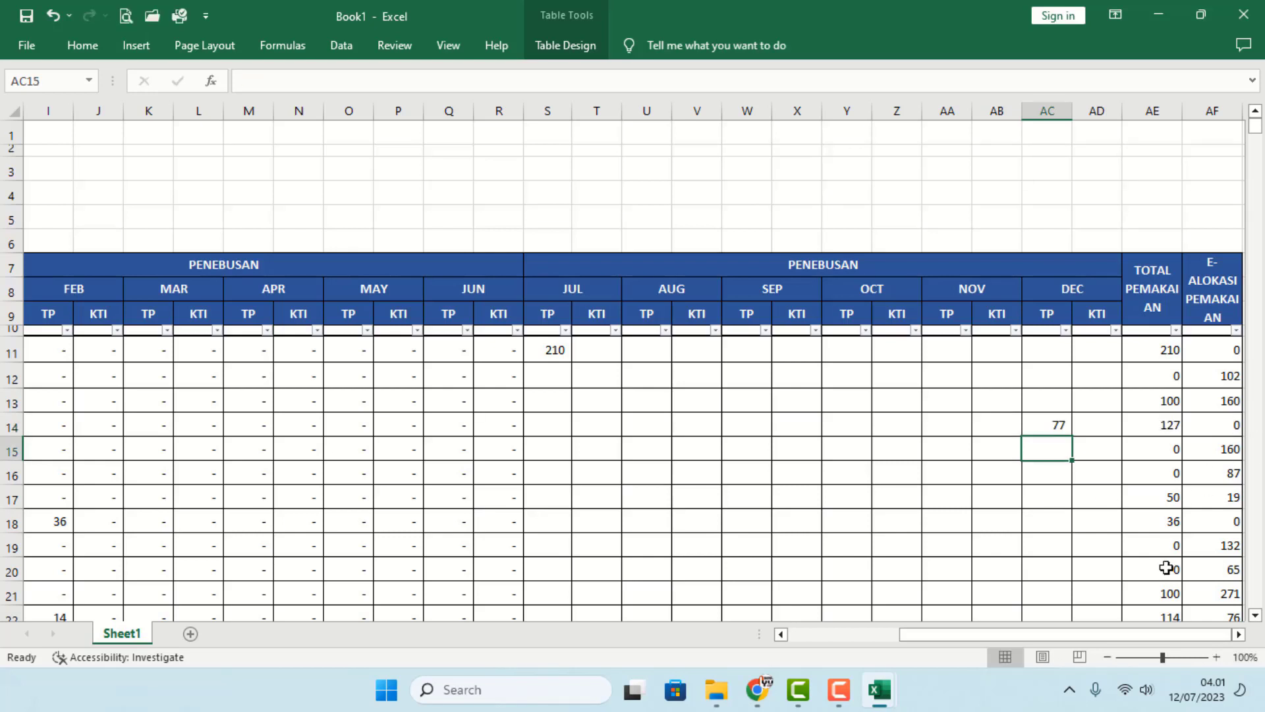
key("Up")
type("80")
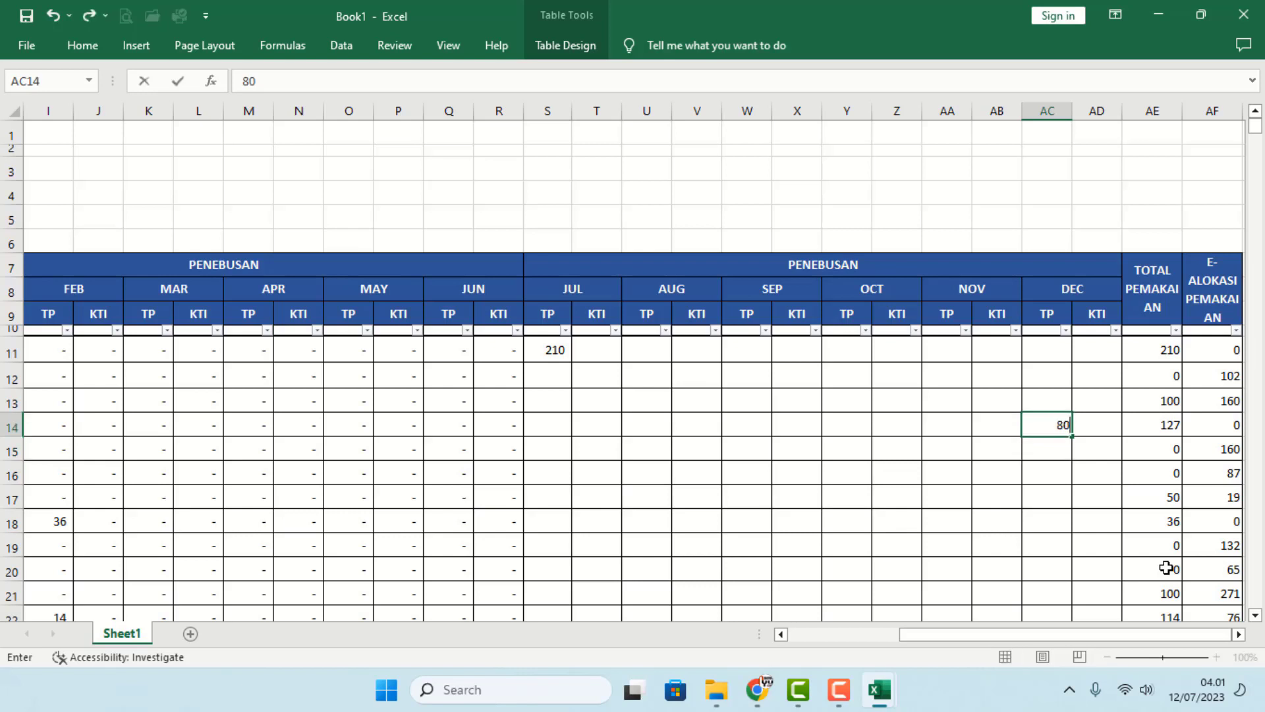
key("Return")
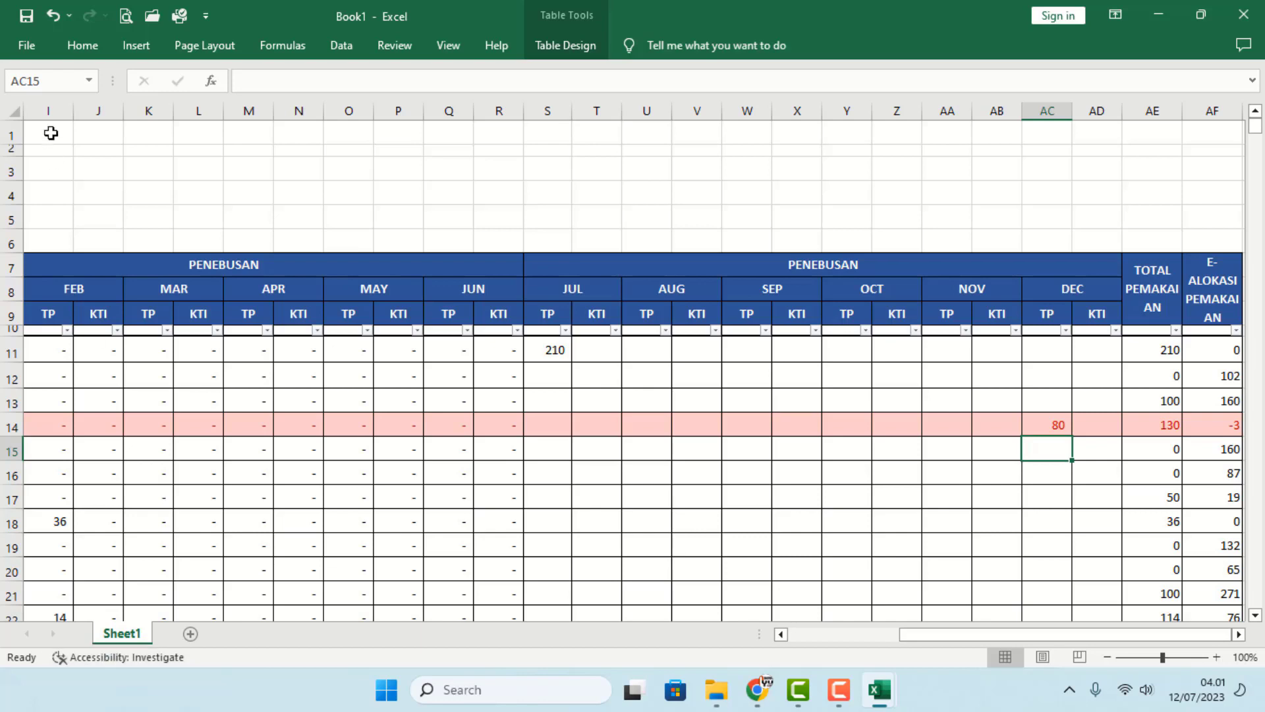
left_click(27, 46)
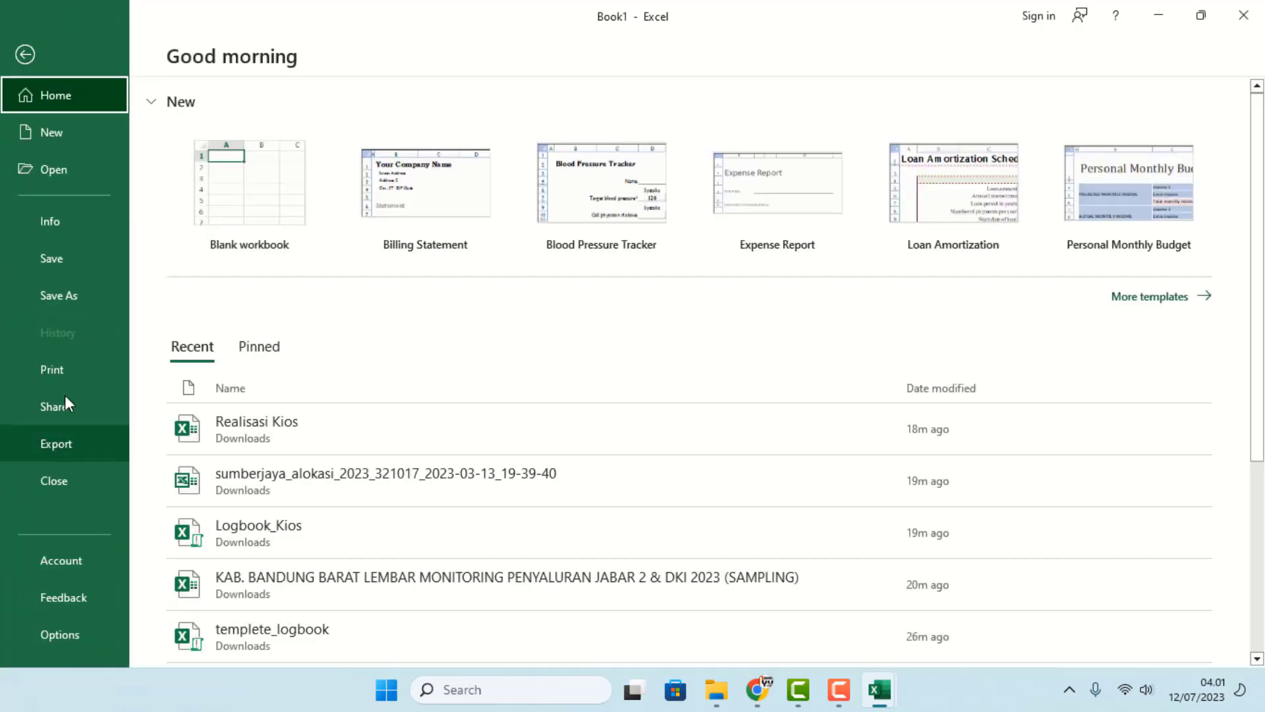
- Save Book1 into the recent Downloads folder under the file name 'Logbook_Dede Tani'
left_click(72, 258)
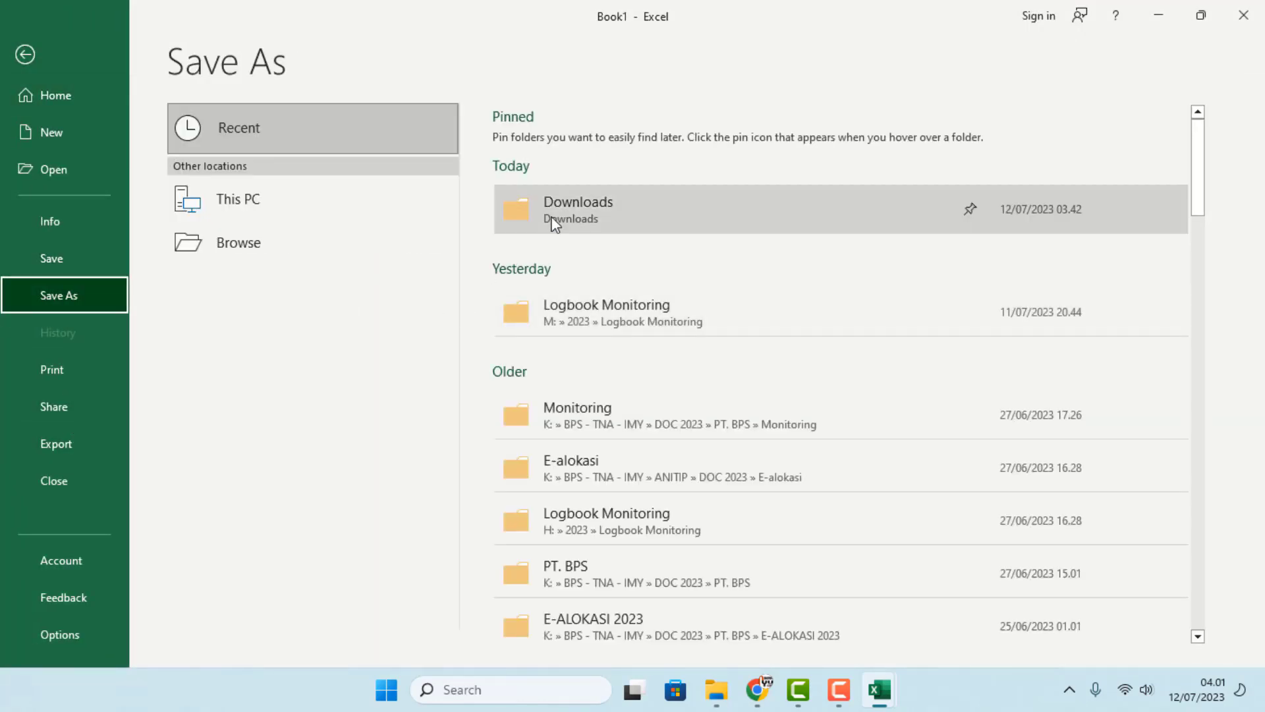
left_click(553, 214)
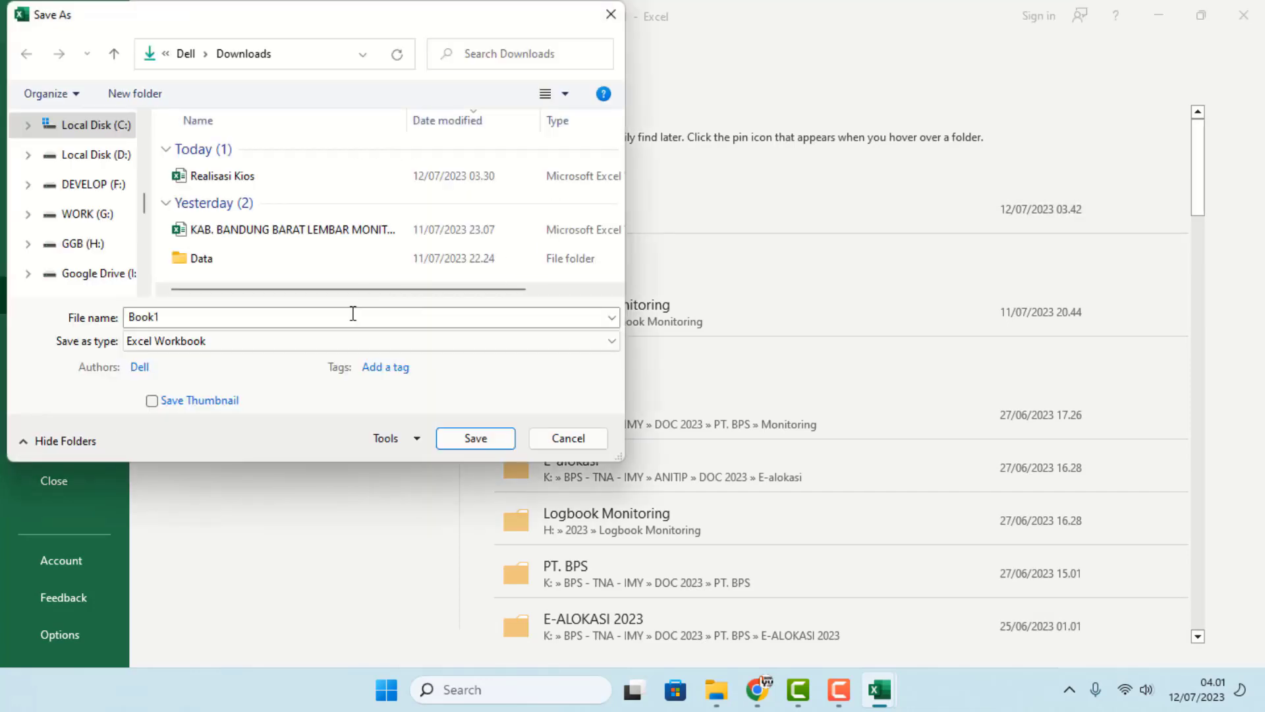
type("L")
key("BackSpace")
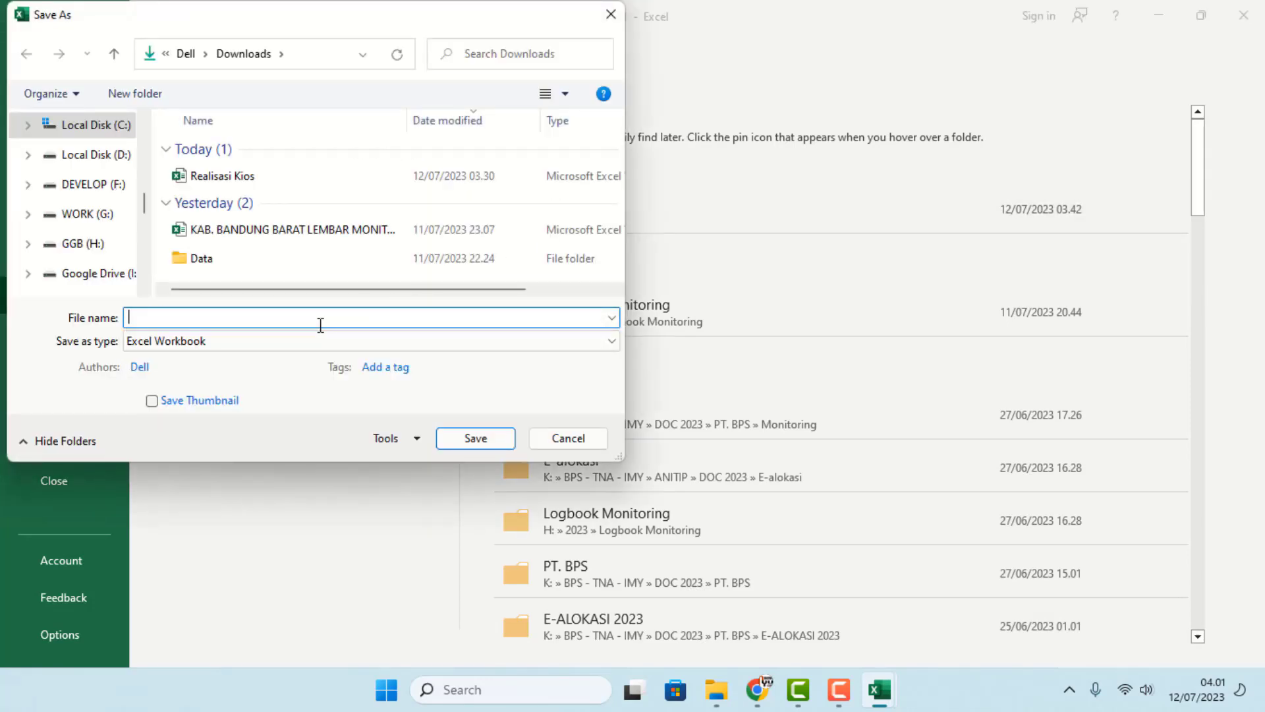
type("Lo")
key("BackSpace")
key("BackSpace")
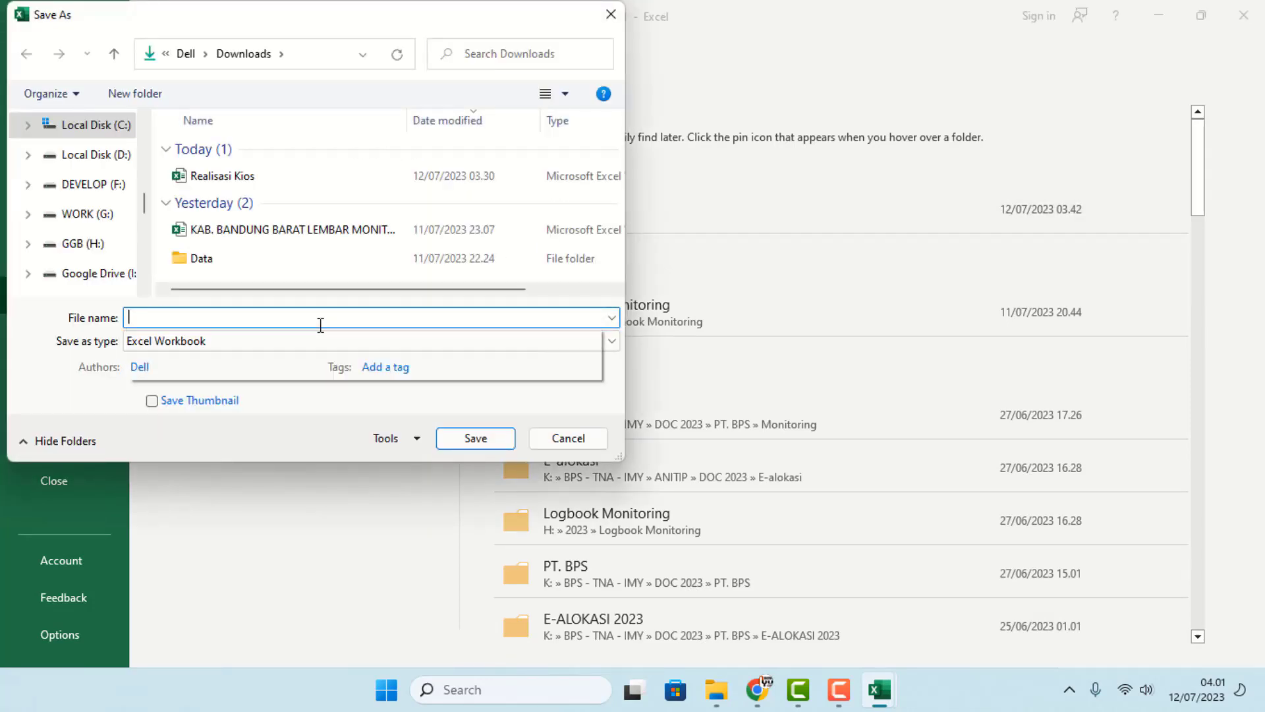
type("Logbook")
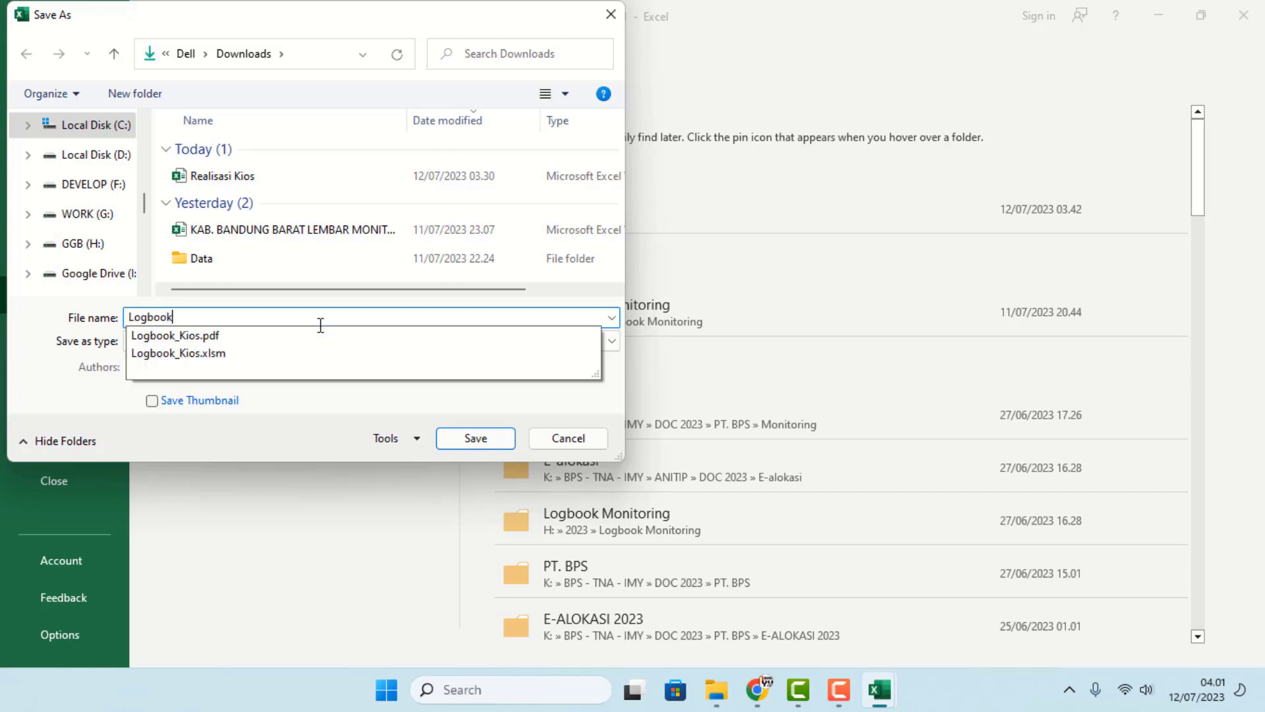
type("_Ded")
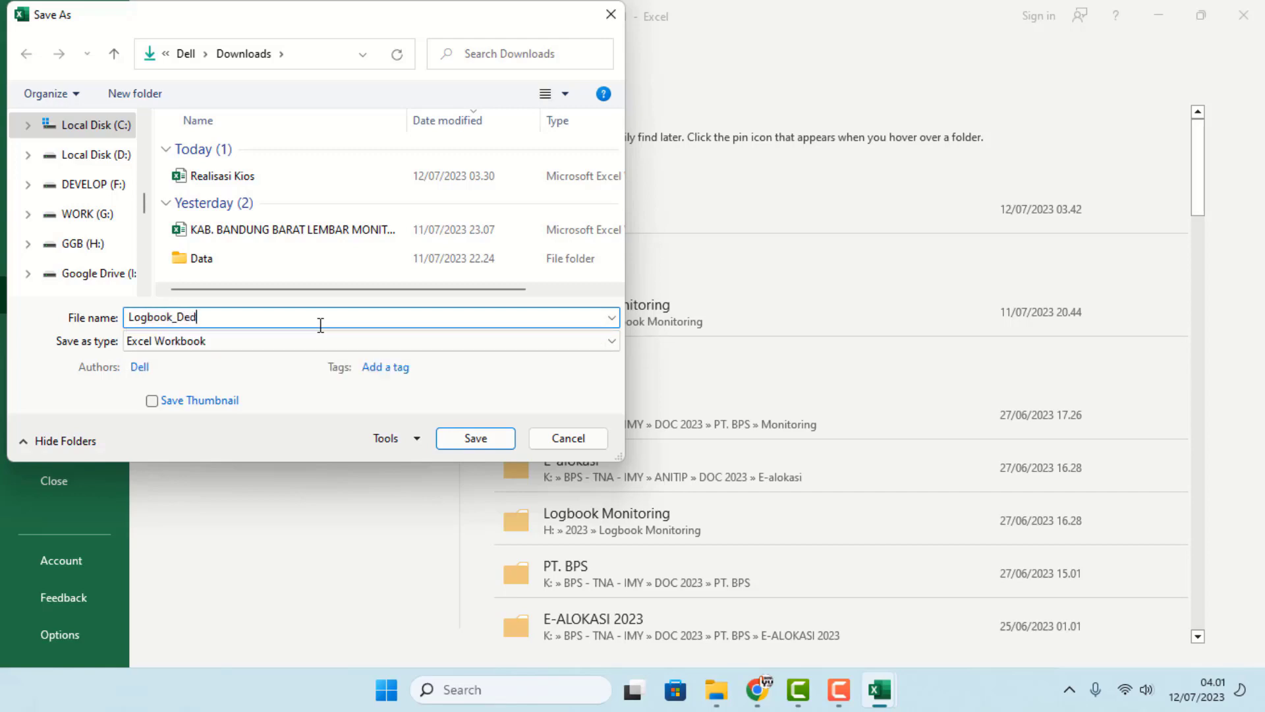
type("e Tani")
key("Return")
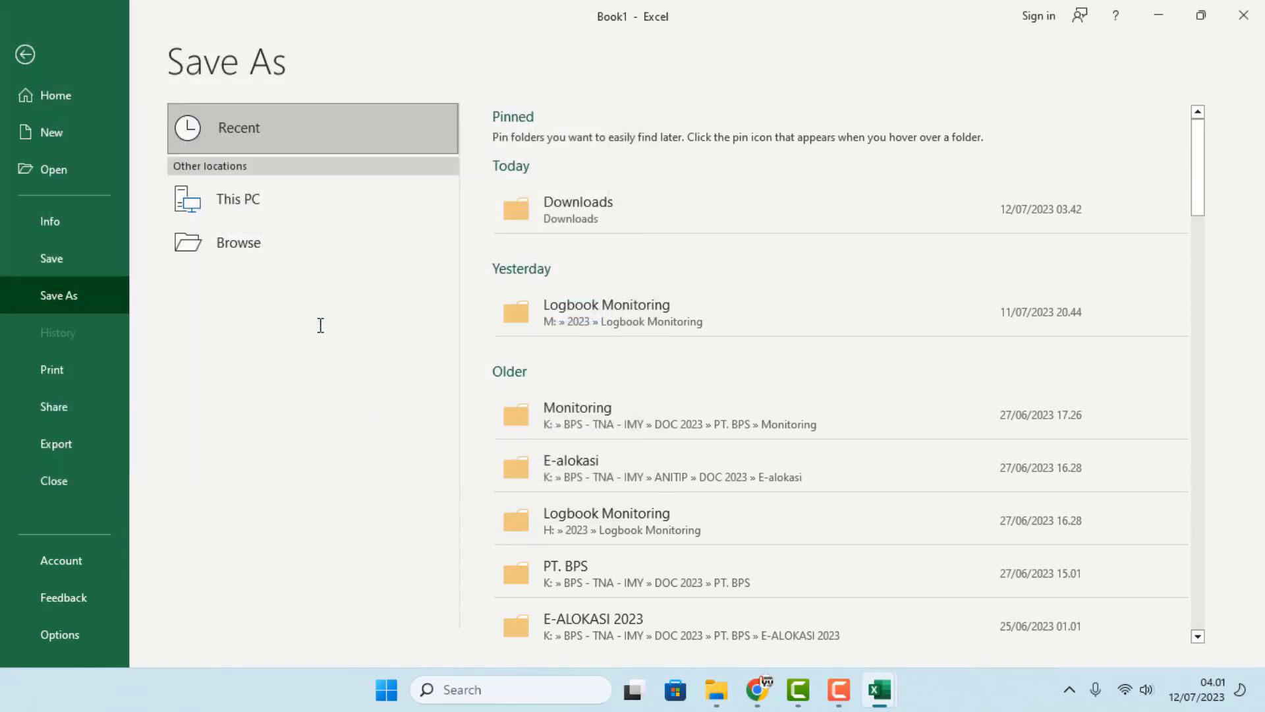
left_click(492, 402)
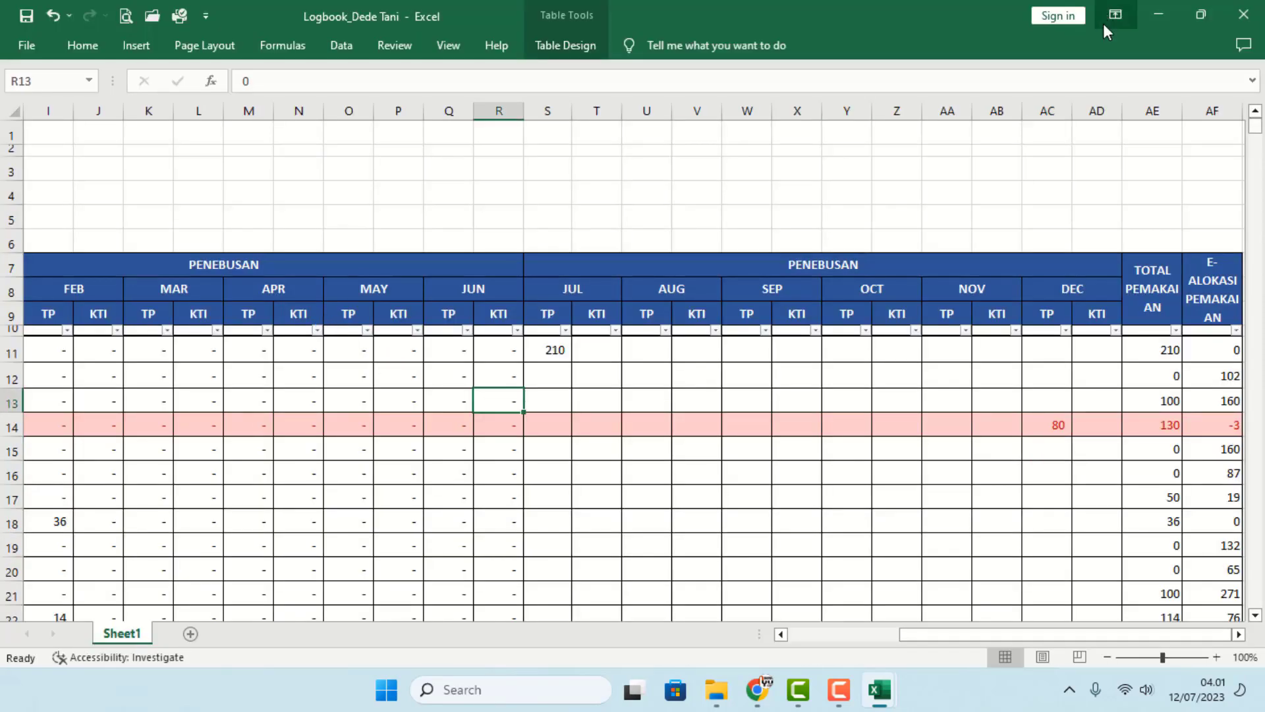
- Close the Logbook_Dede Tani, Realisasi Kios and sumberjaya allocation workbooks, discarding their changes
left_click(1244, 15)
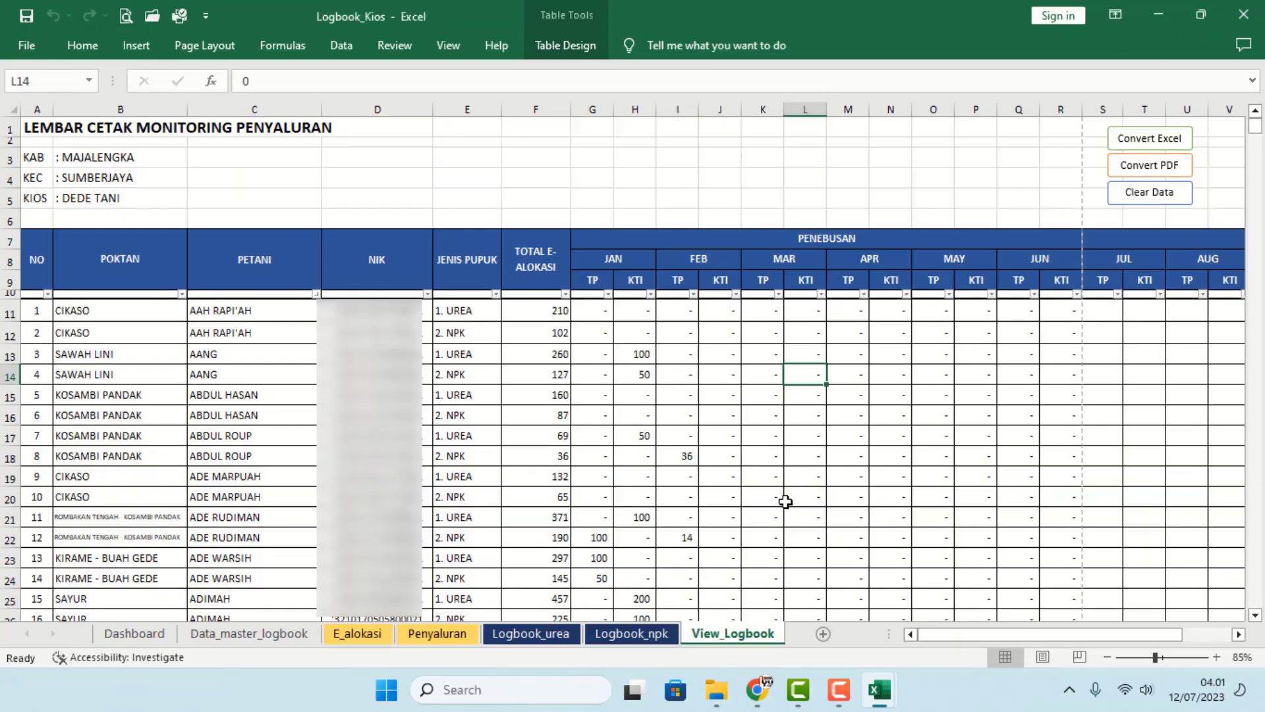
mouse_move(880, 690)
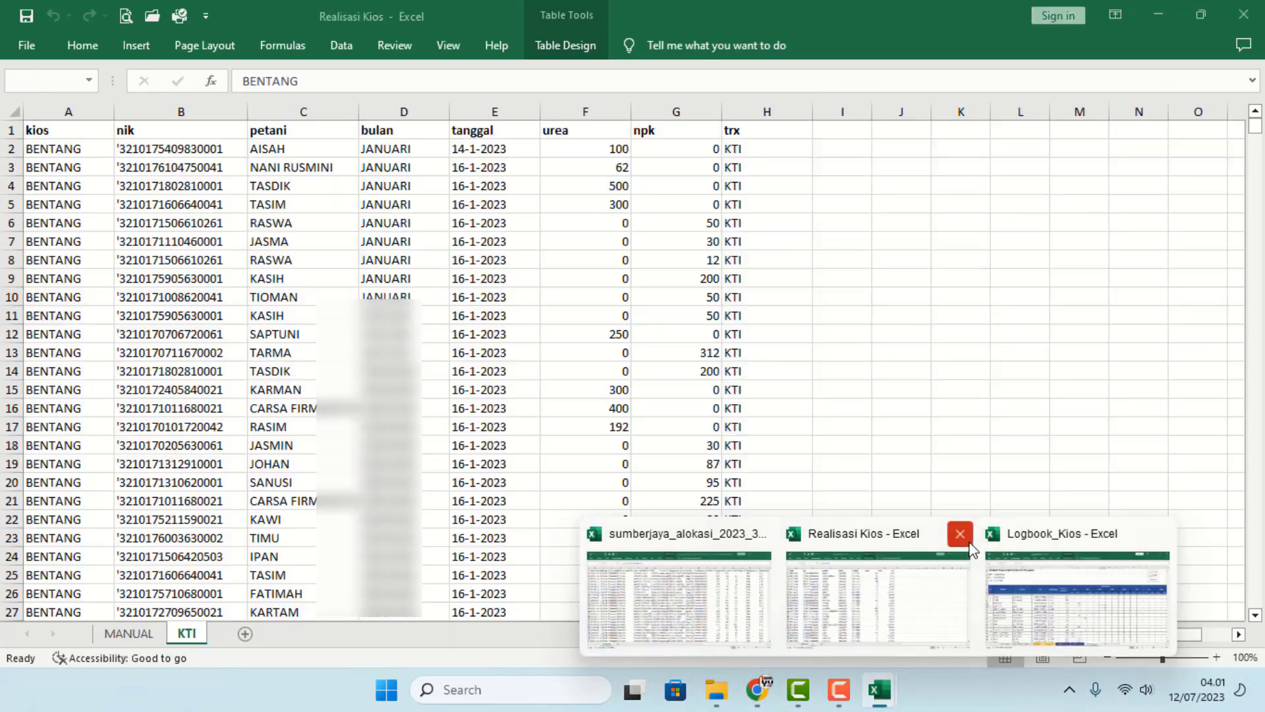
left_click(968, 545)
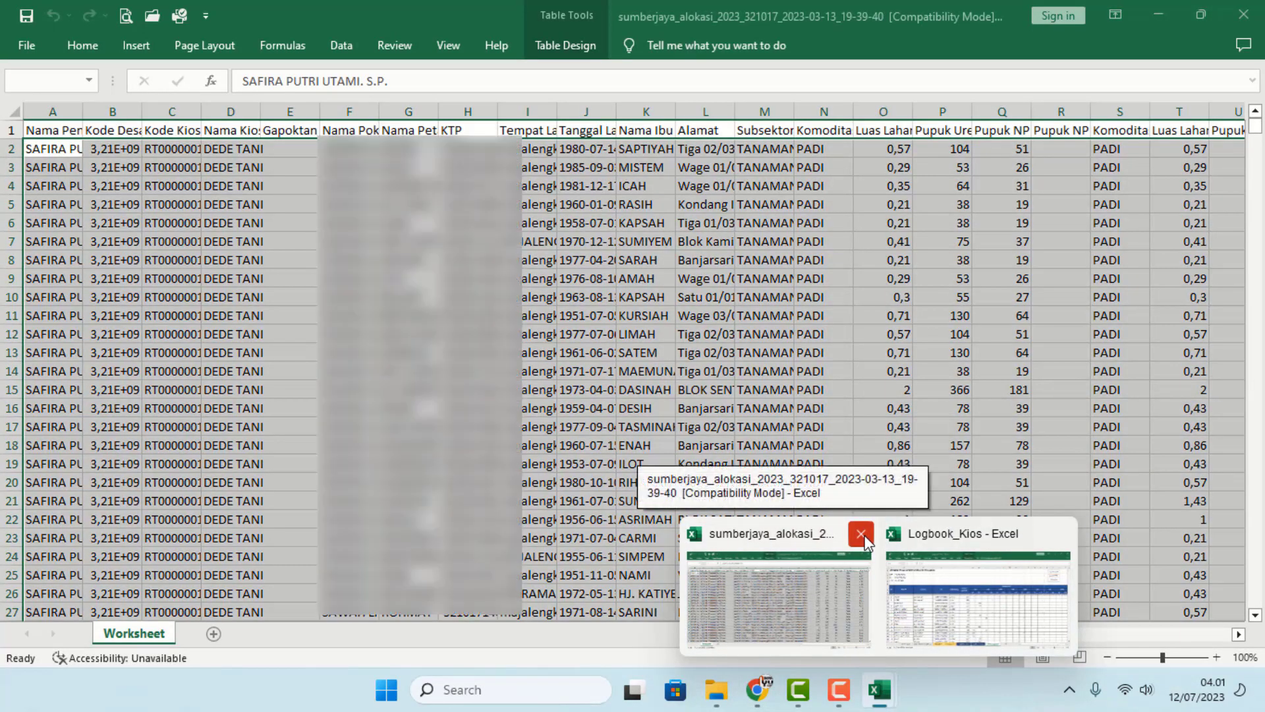
left_click(862, 535)
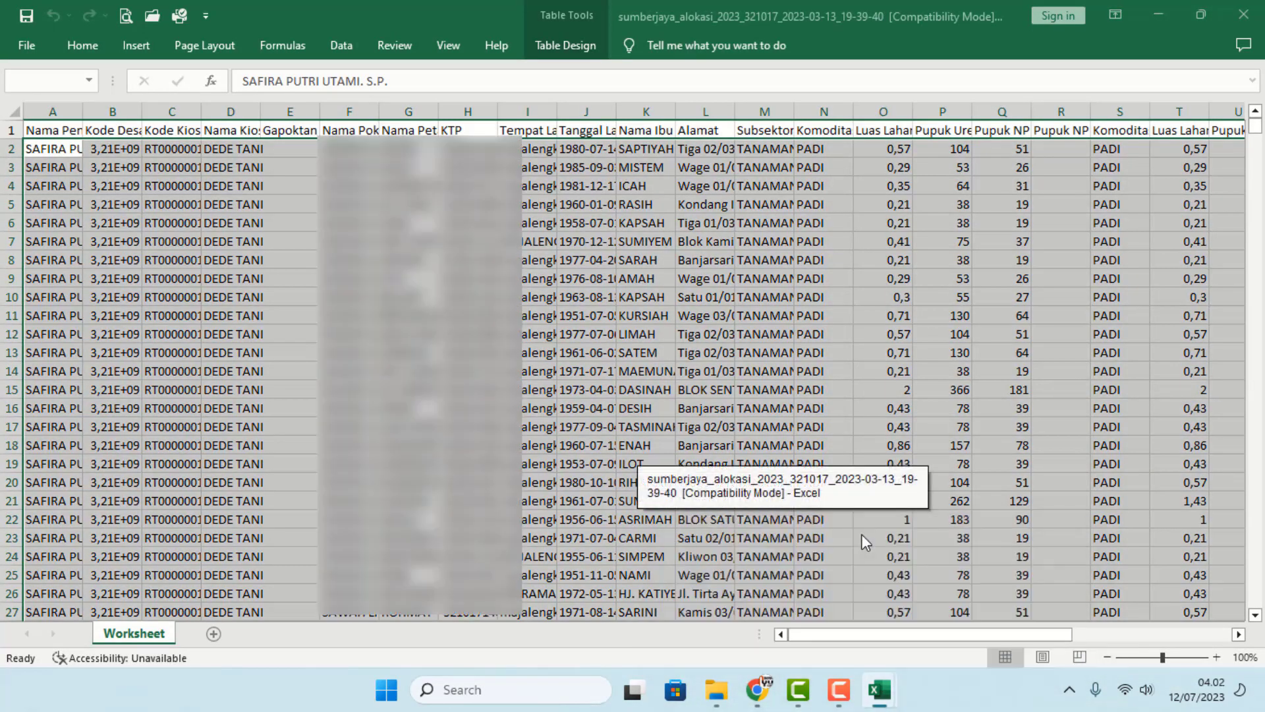
left_click(734, 390)
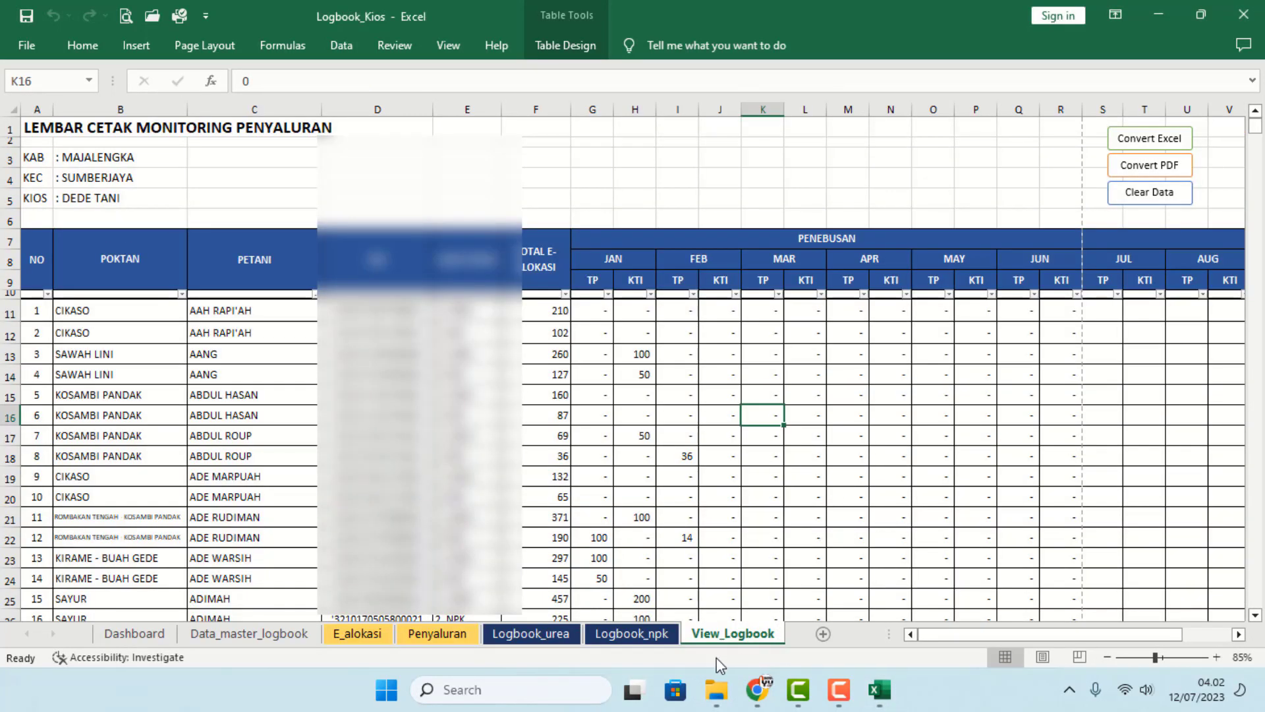
- Return to the Logbook_Kios workbook's View_Logbook sheet for kiosk DEDE TANI
mouse_move(717, 689)
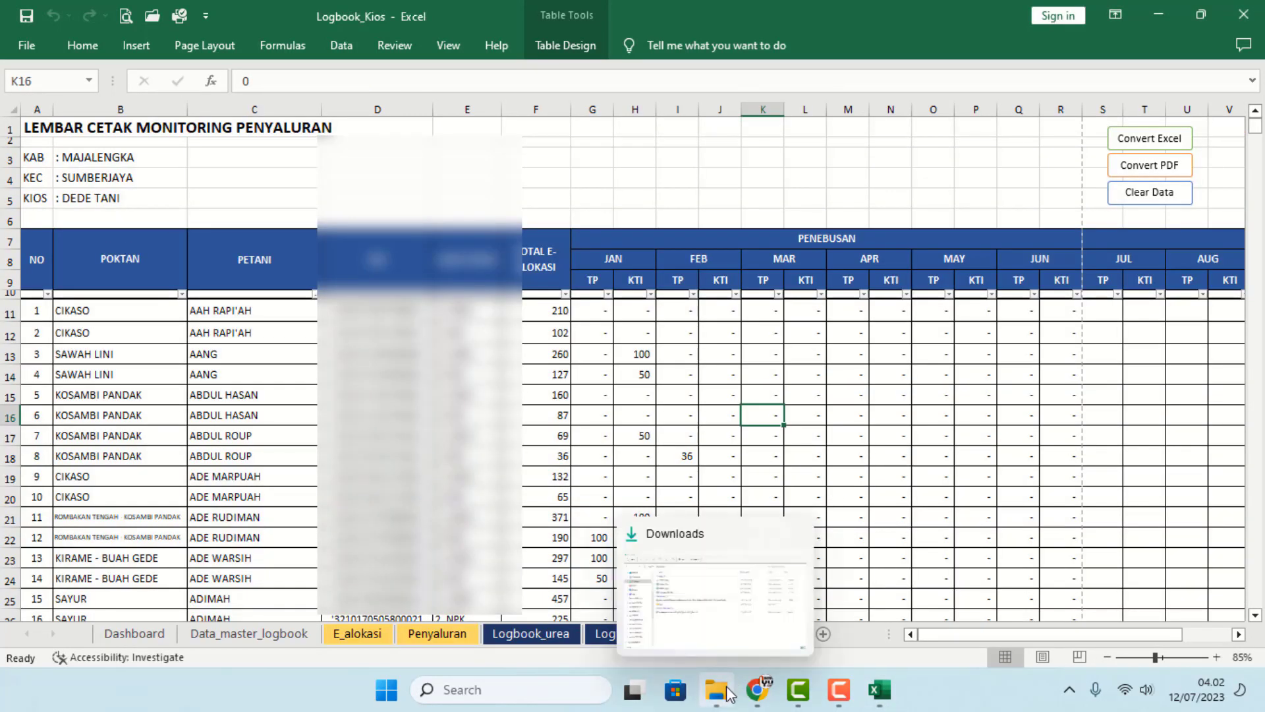
left_click(920, 470)
scroll(805, 539, "down", 2)
scroll(751, 576, "up", 2)
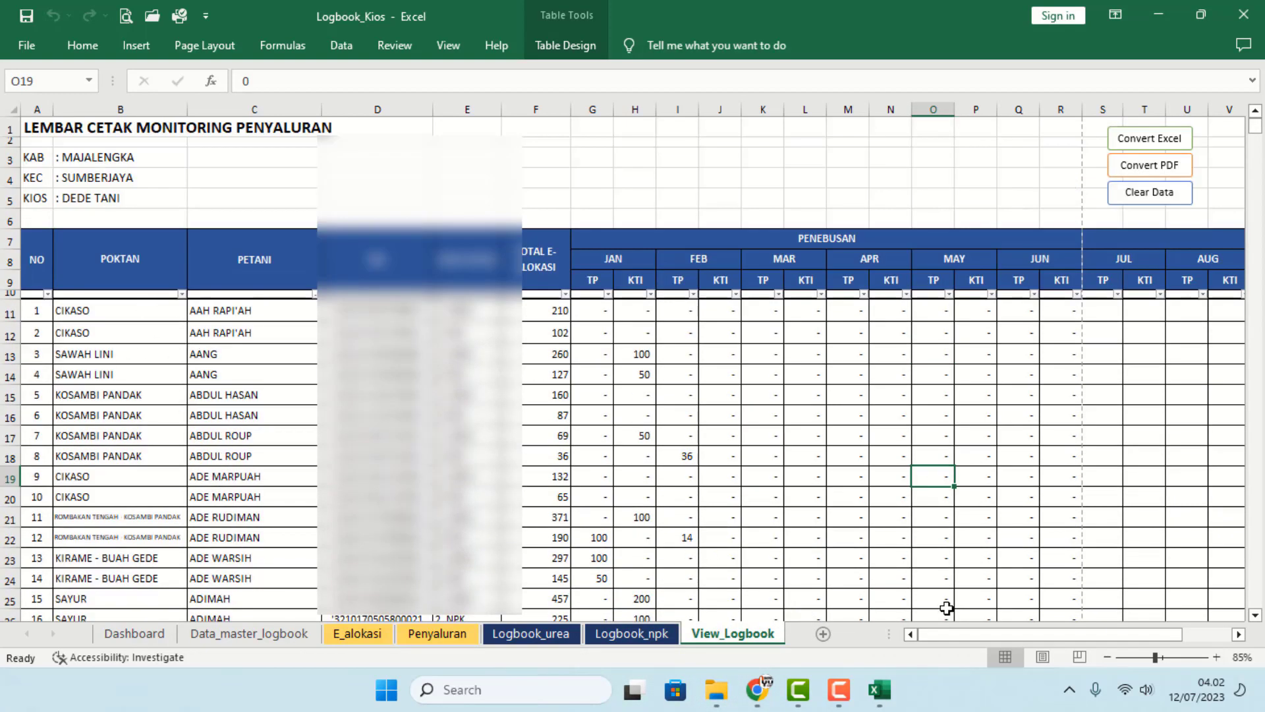
mouse_move(881, 690)
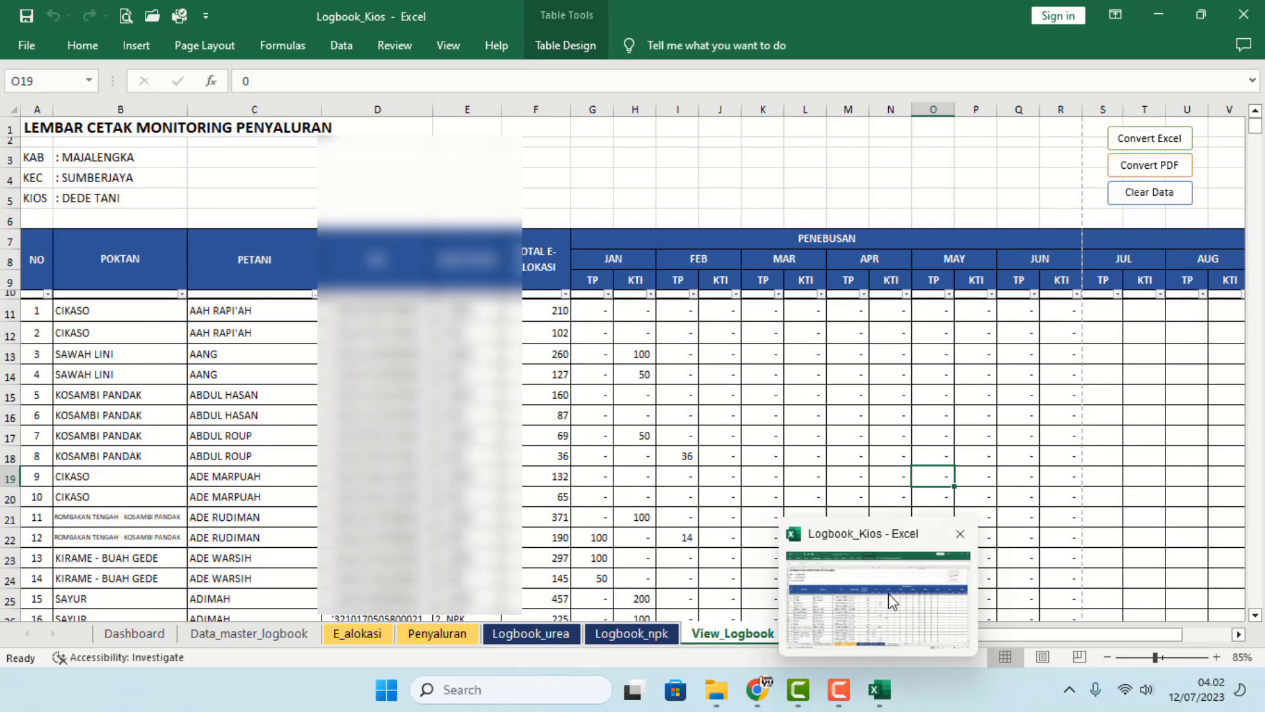
left_click(713, 488)
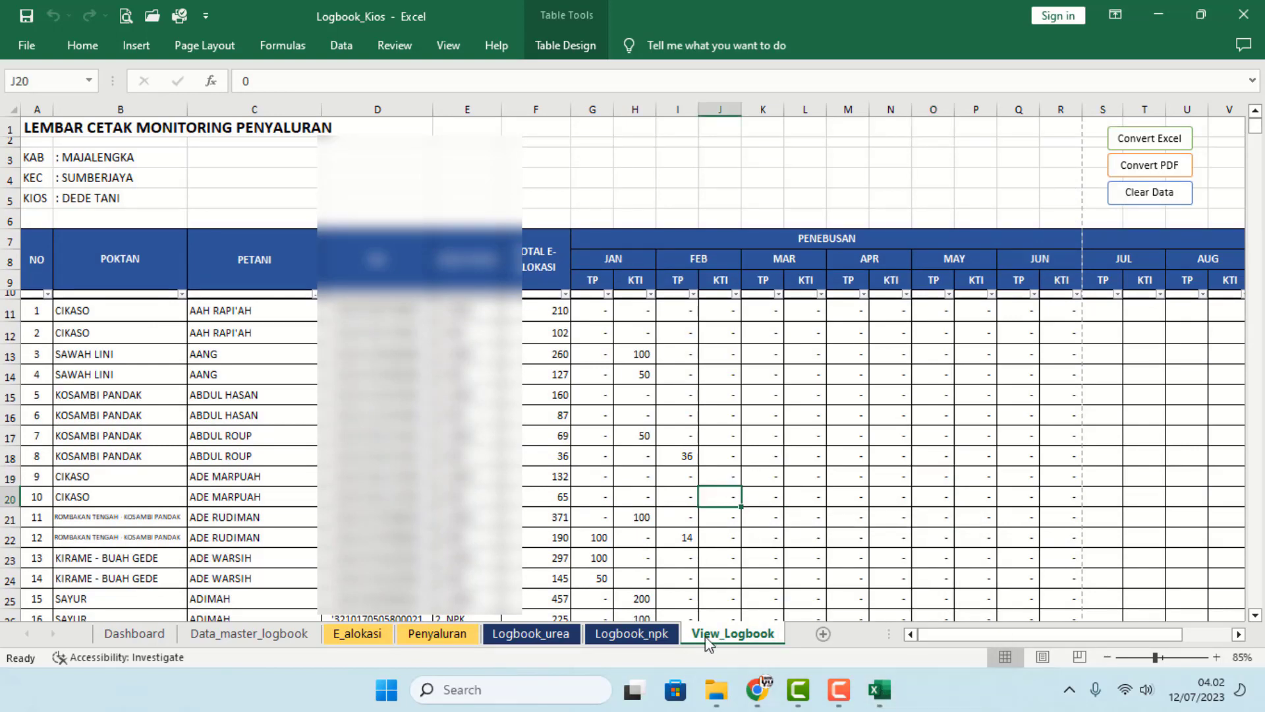
- Clear the View_Logbook data and filter Logbook_urea's KIOS column to Mulya Laksana instead of DEDE TANI
left_click(1172, 197)
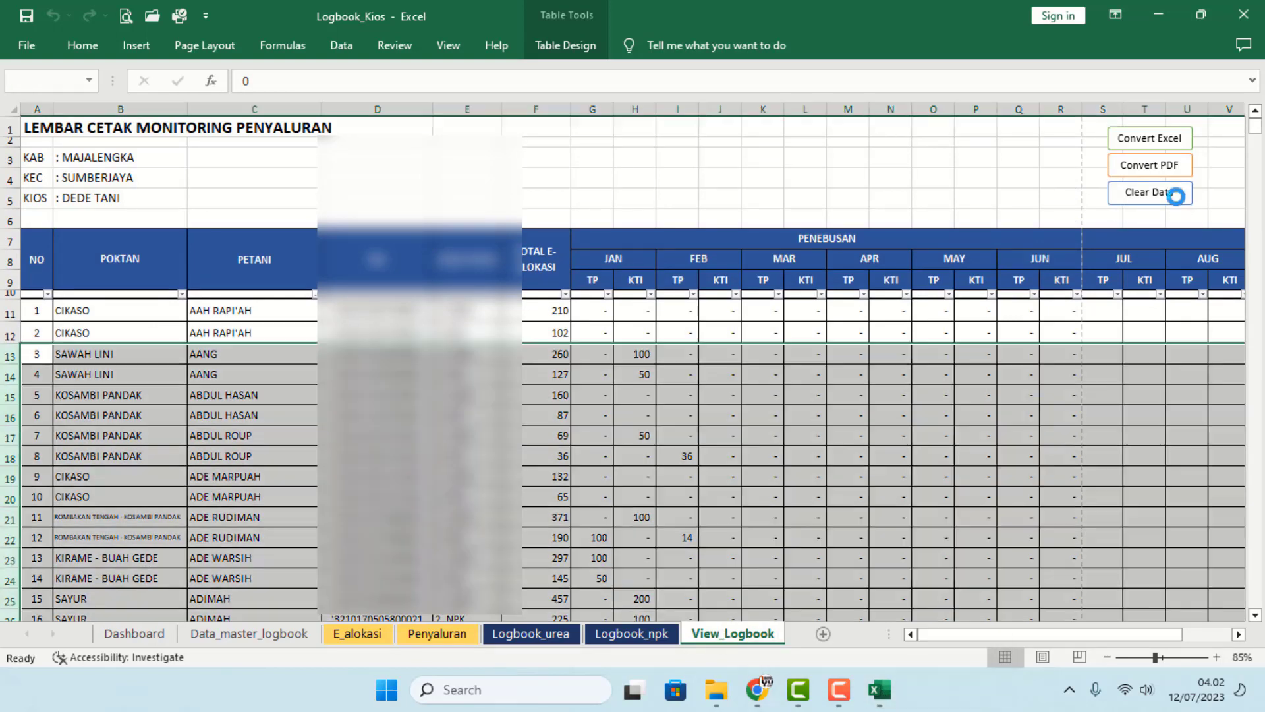
left_click(931, 377)
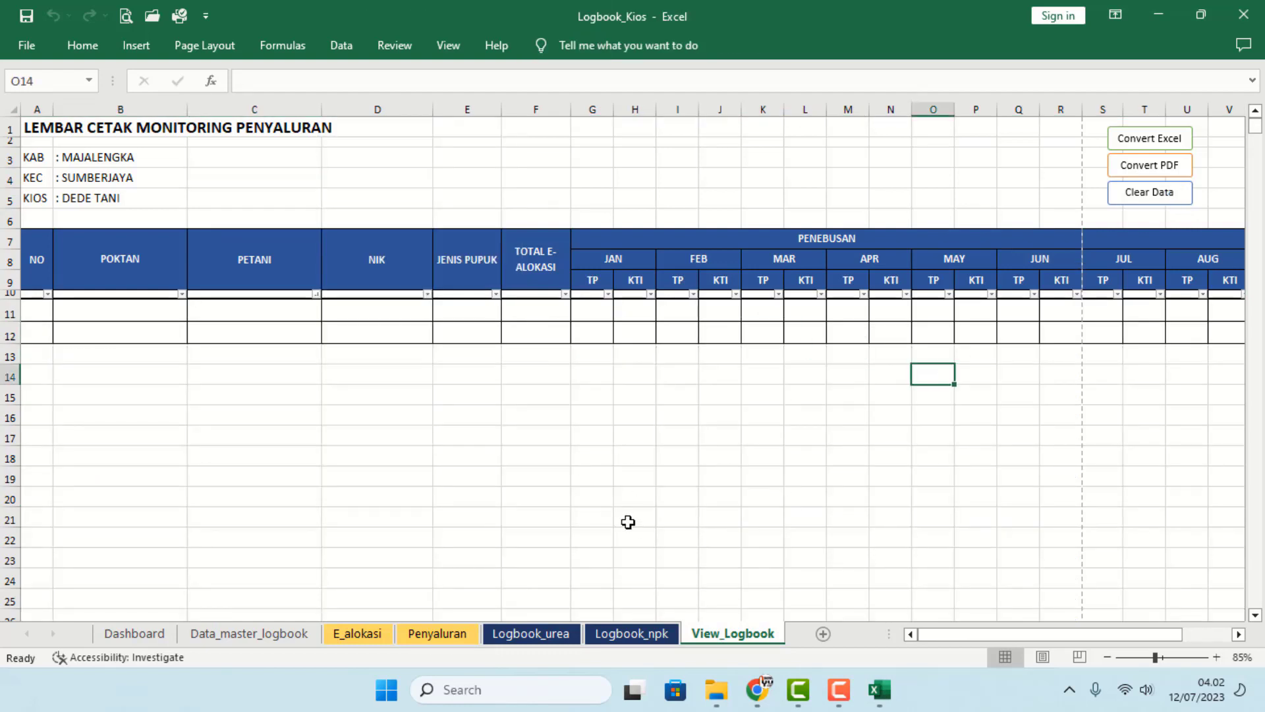
left_click(531, 634)
left_click(263, 397)
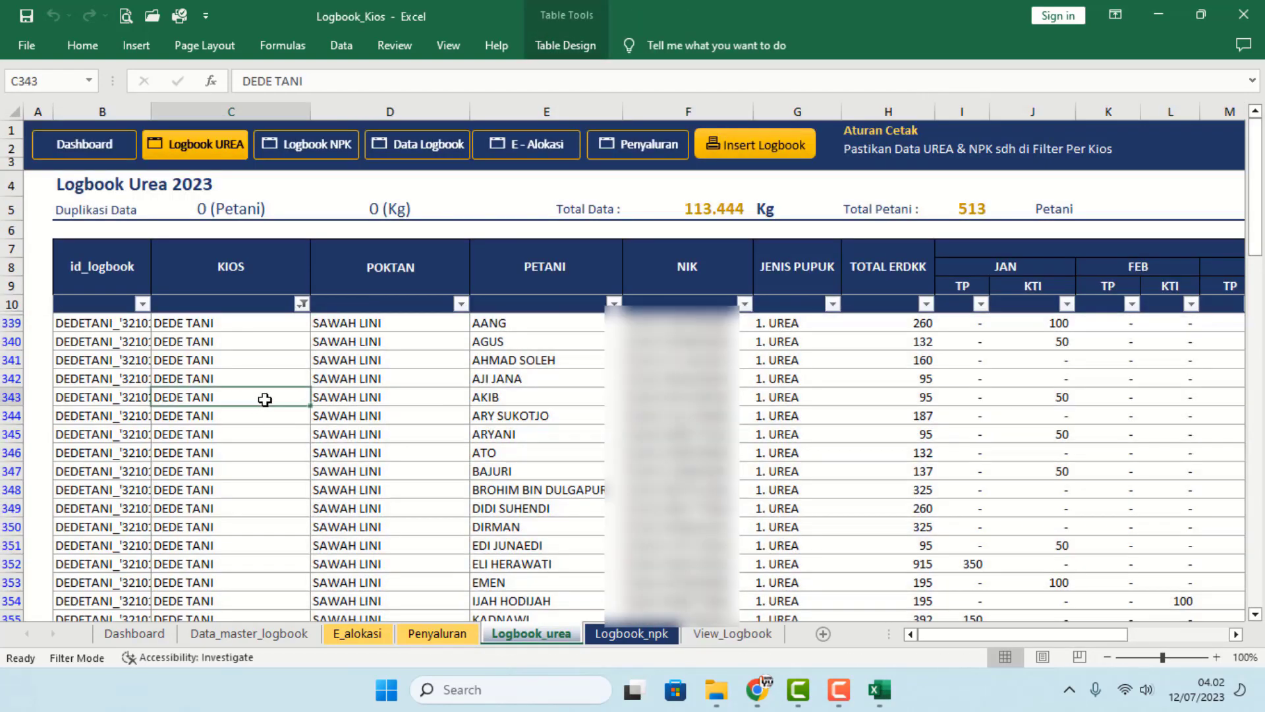
left_click(302, 305)
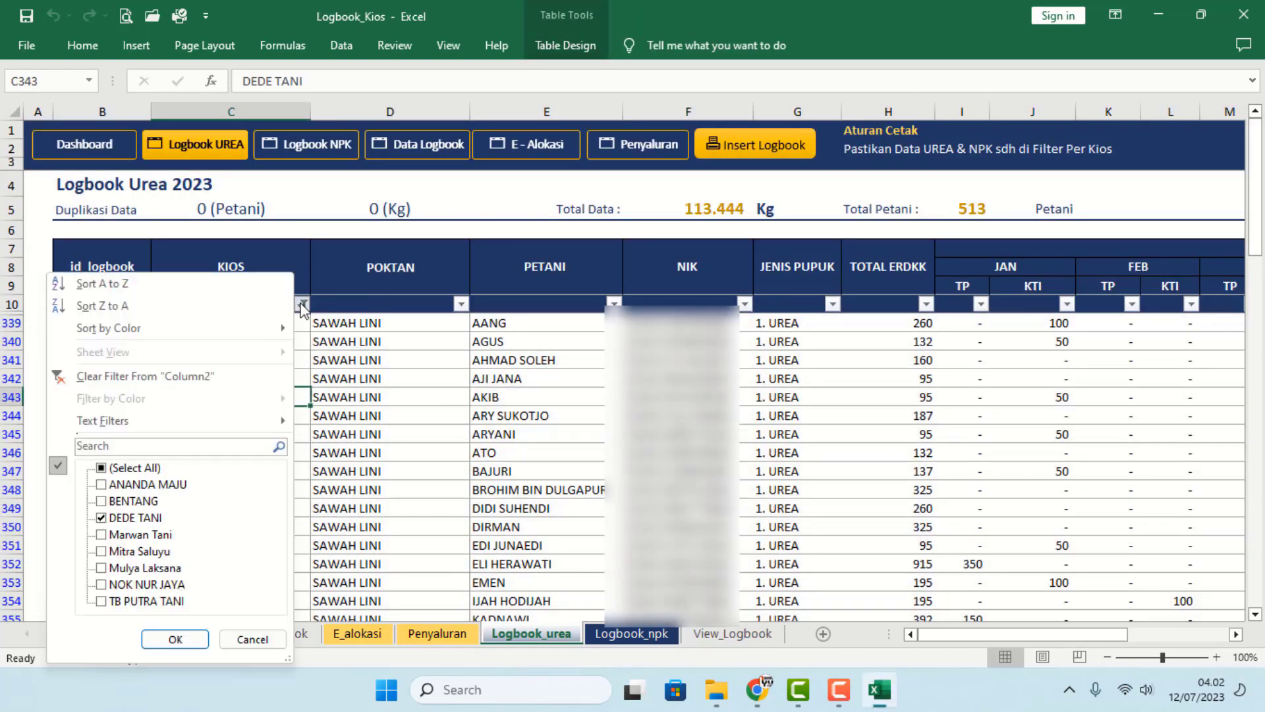
left_click(130, 520)
left_click(135, 568)
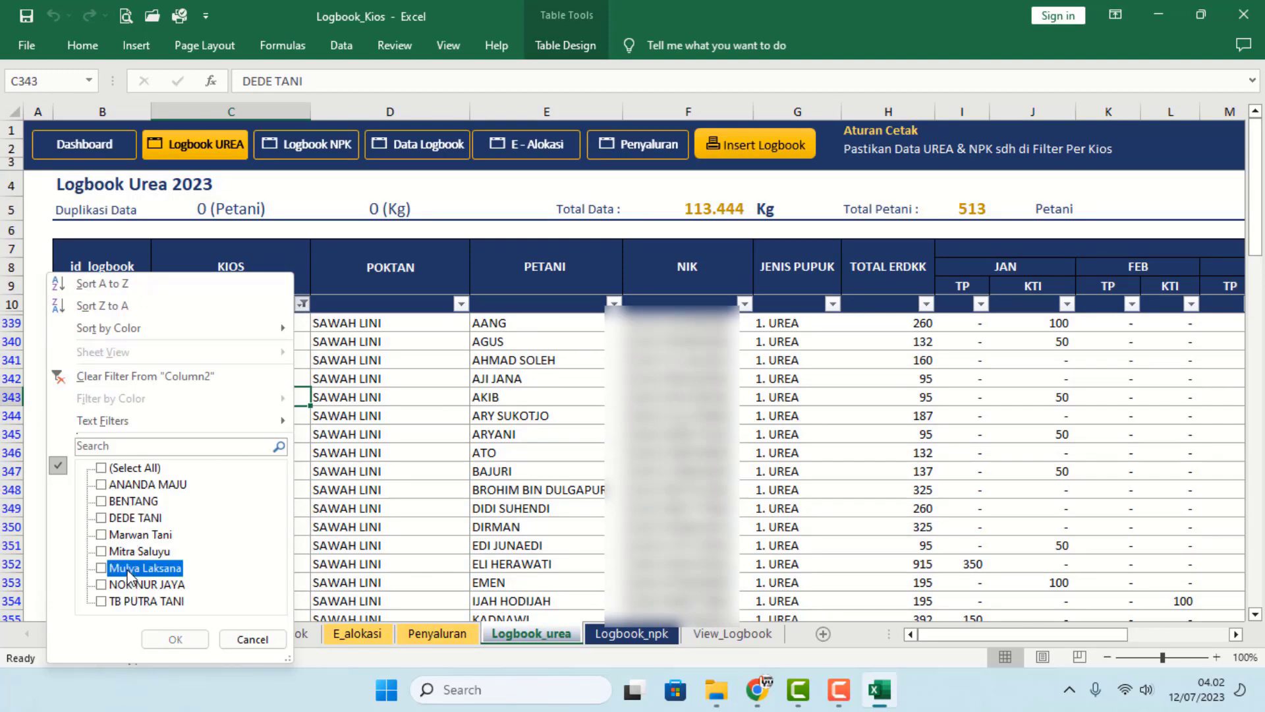
left_click(175, 639)
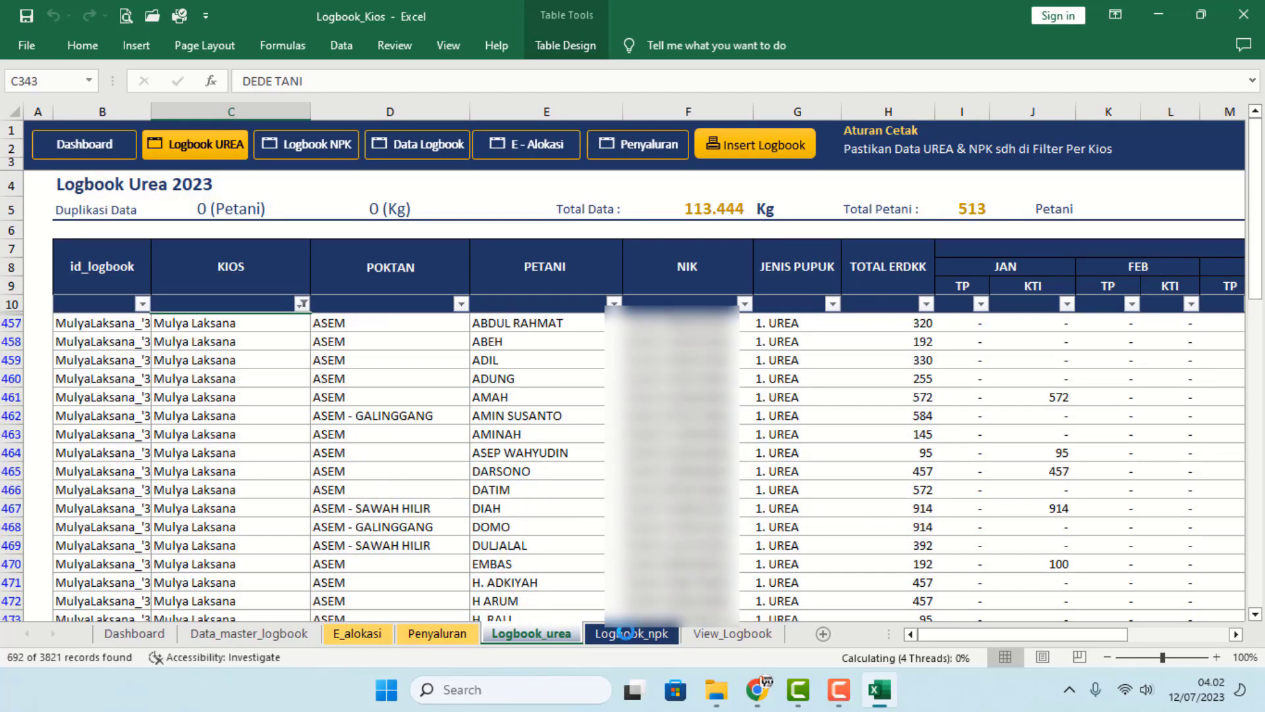
- Filter Logbook_npk's KIOS column to Mulya Laksana instead of DEDE TANI
left_click(623, 633)
left_click(527, 634)
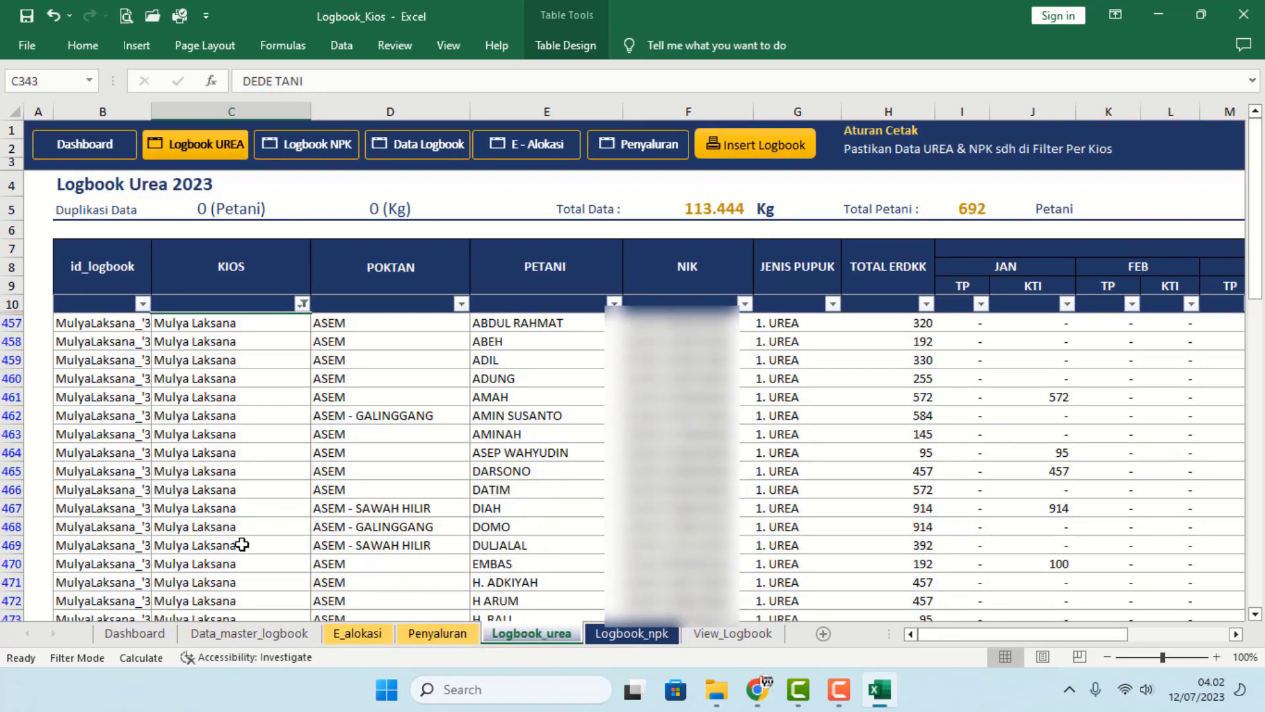
left_click(640, 635)
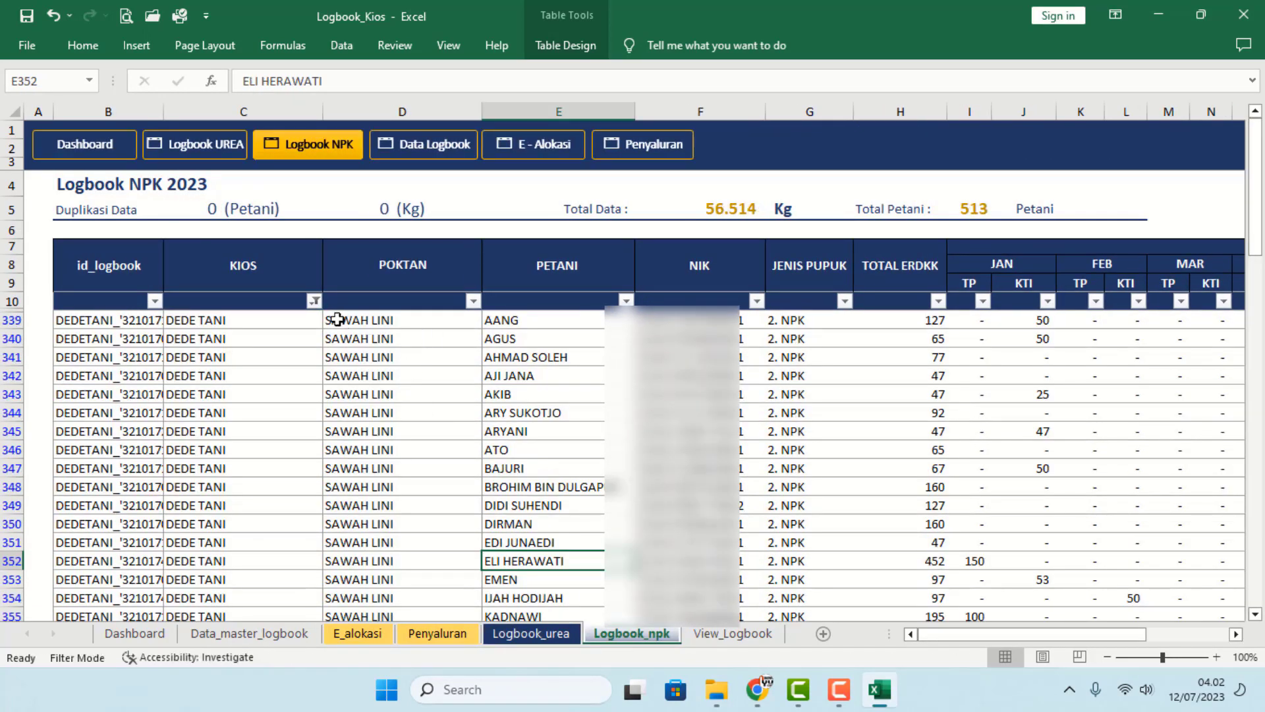
left_click(314, 301)
left_click(150, 518)
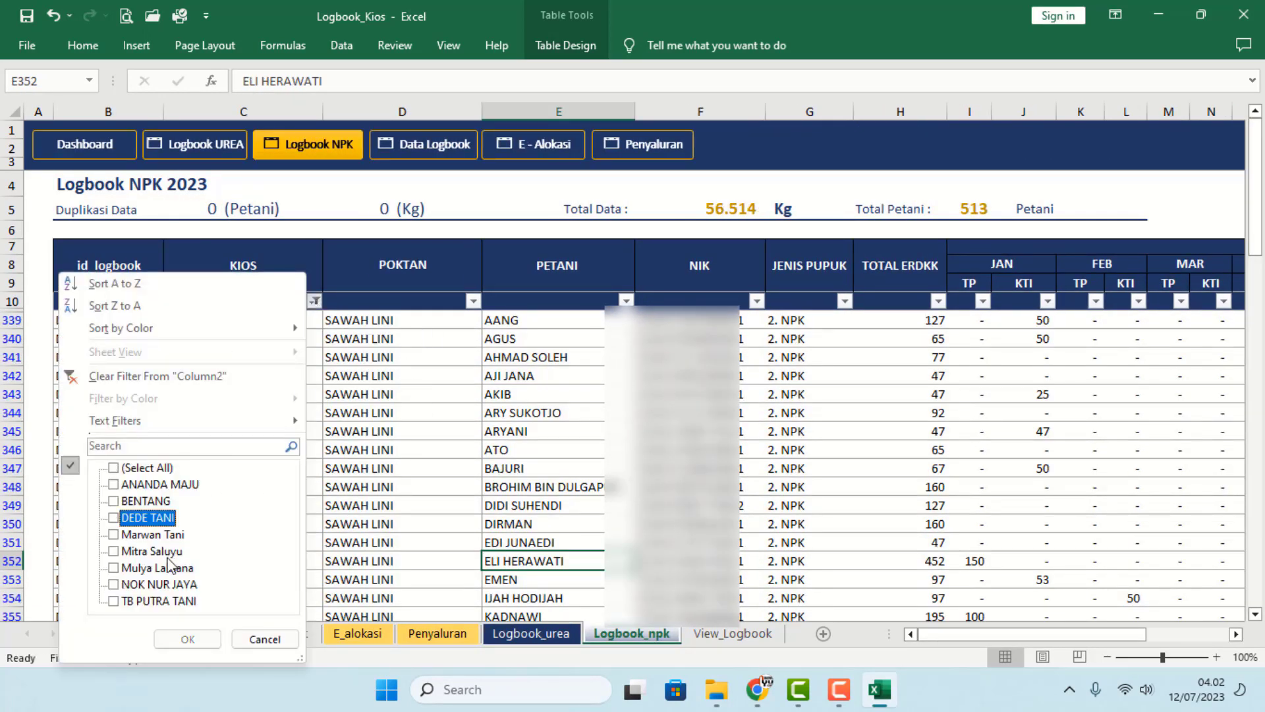
left_click(170, 567)
left_click(188, 639)
- Insert the filtered Urea and NPK logbook rows into the View_Logbook sheet
left_click(508, 556)
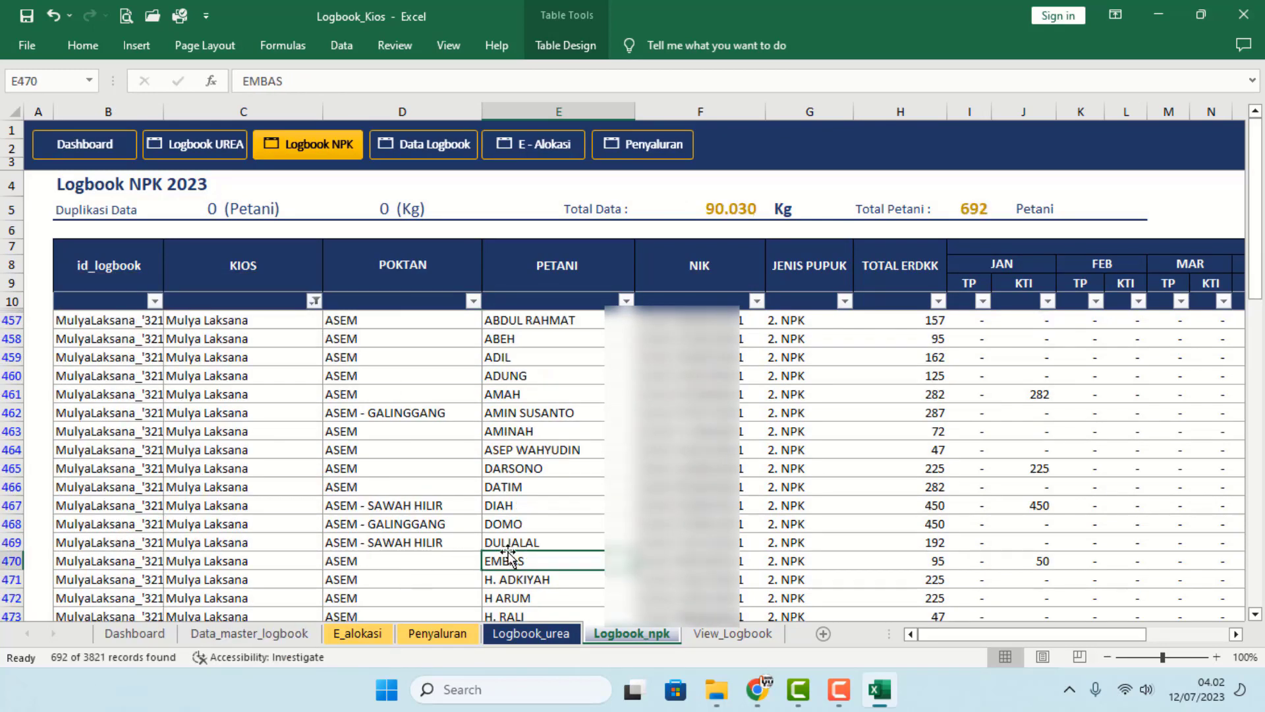
left_click(719, 636)
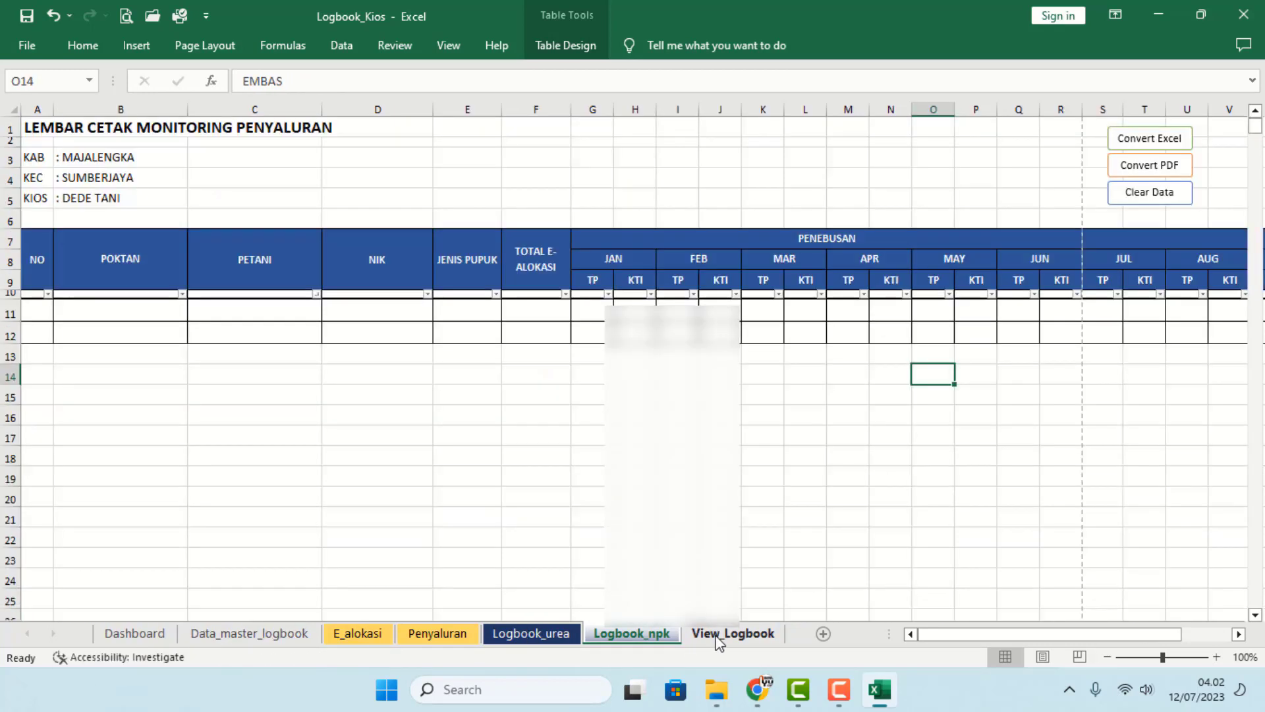
left_click(522, 642)
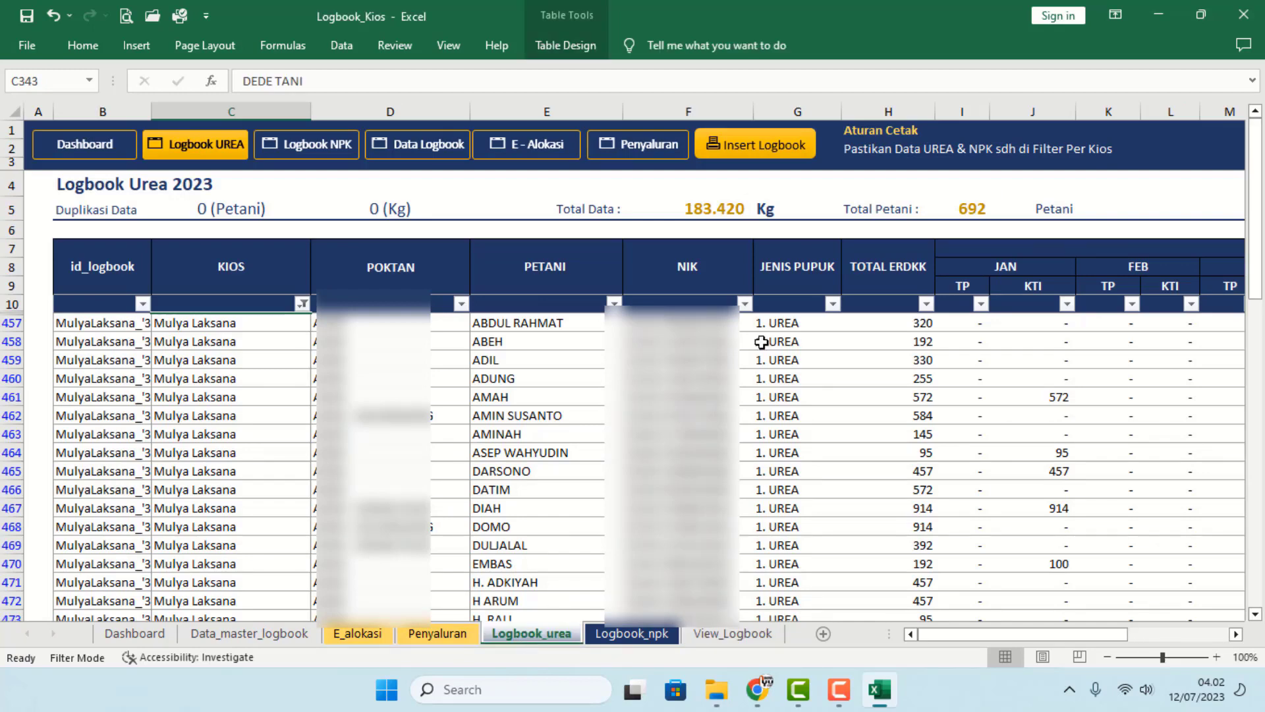
left_click(758, 145)
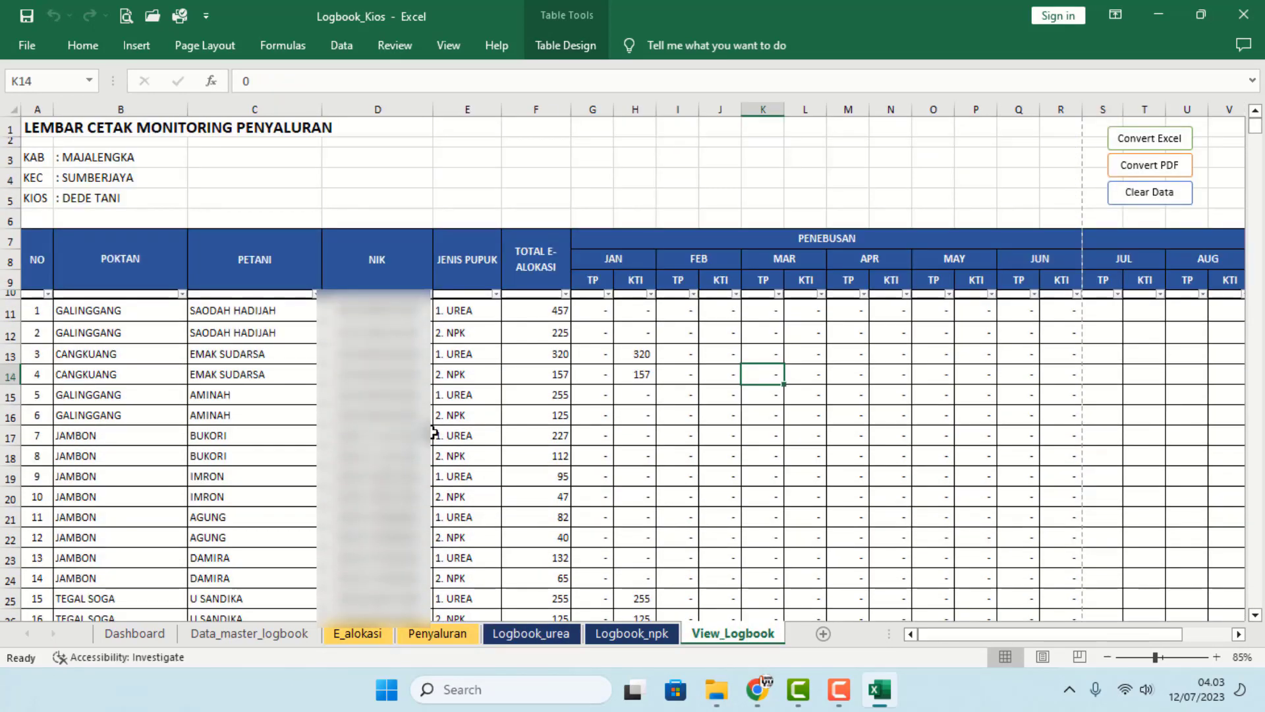
- Sort the View_Logbook rows A to Z by the PETANI farmer name column
left_click_drag(425, 417, 679, 496)
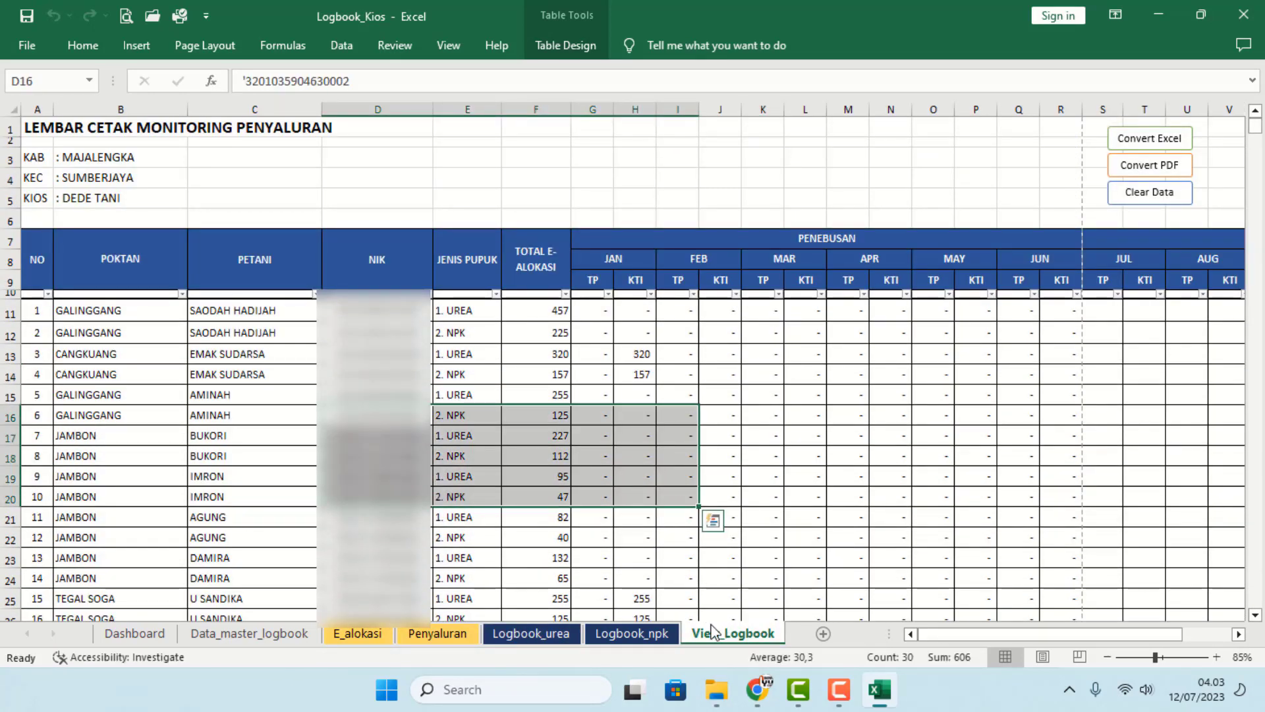
left_click(856, 460)
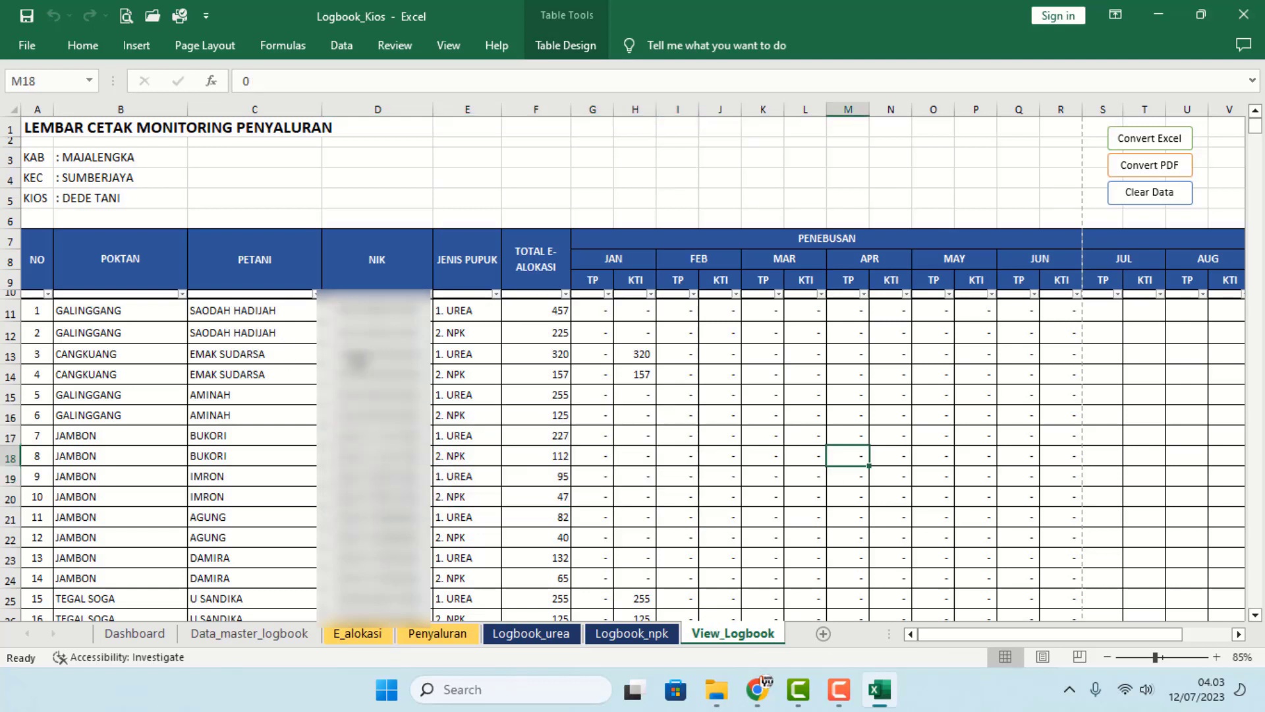
left_click(313, 294)
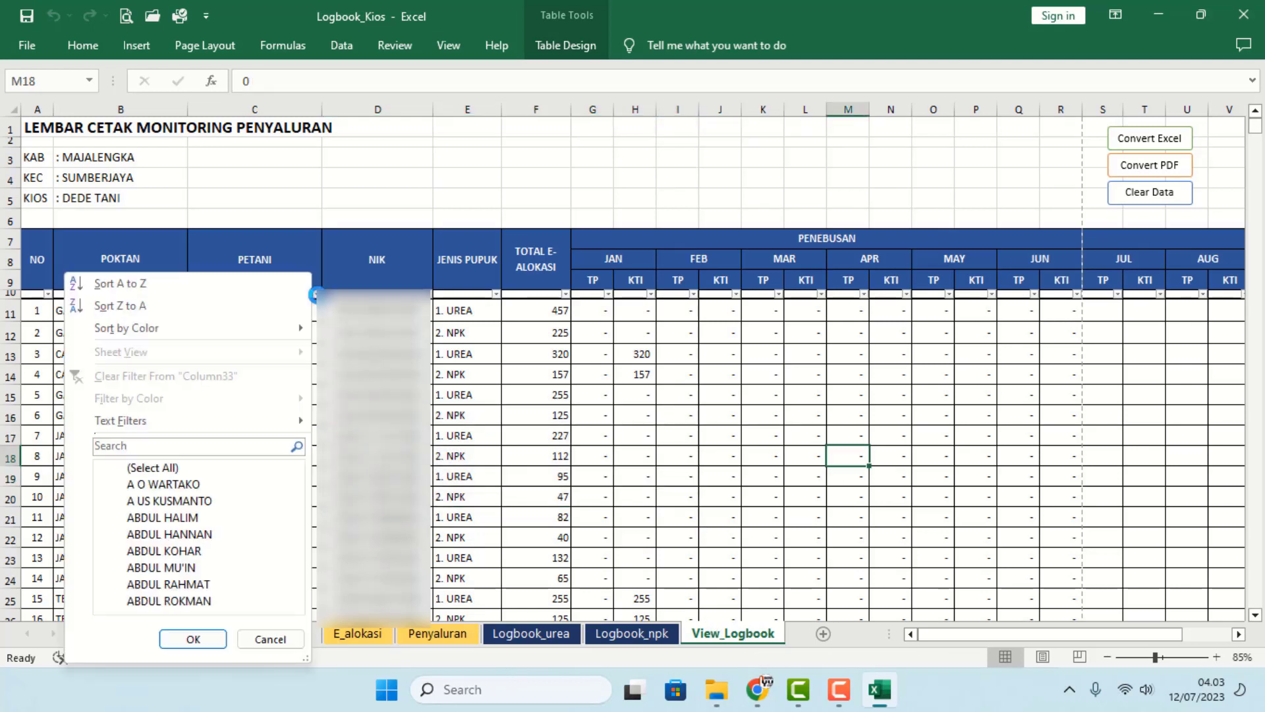
left_click(135, 288)
- Check the sorted farmer names and their June KTI values
left_click(398, 354)
left_click_drag(290, 315, 301, 361)
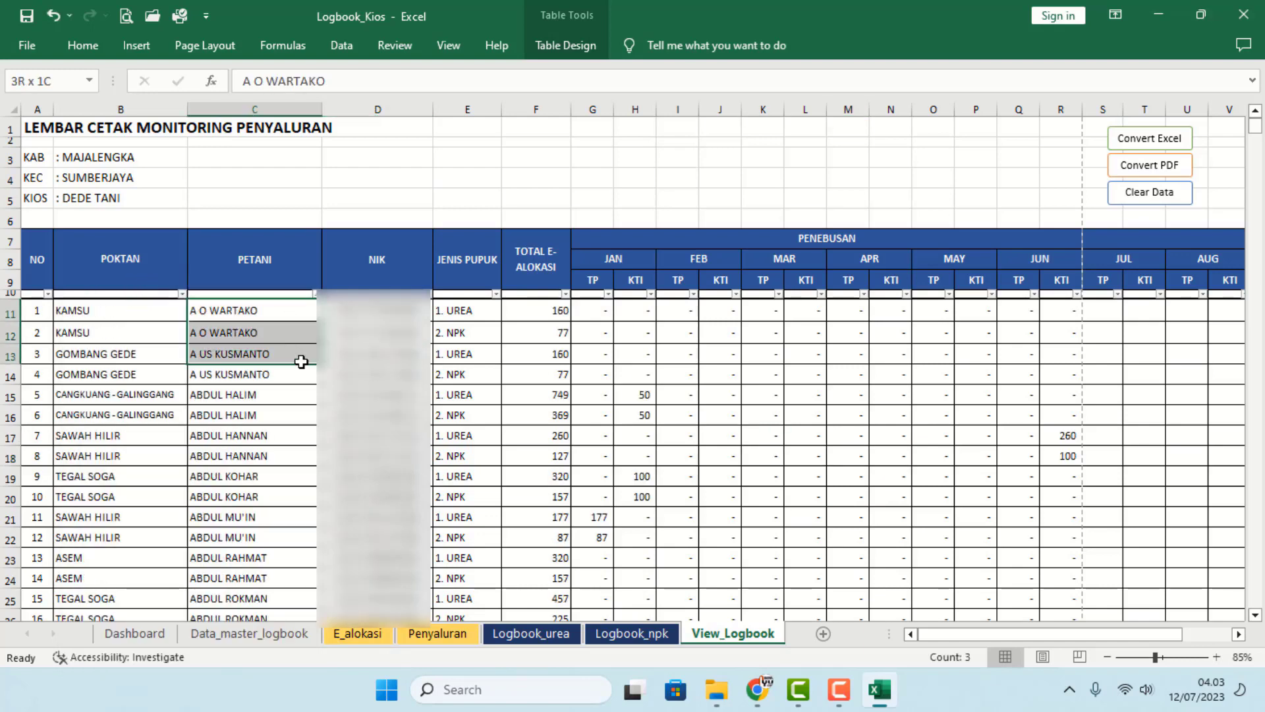
left_click(264, 476)
scroll(267, 478, "down", 2)
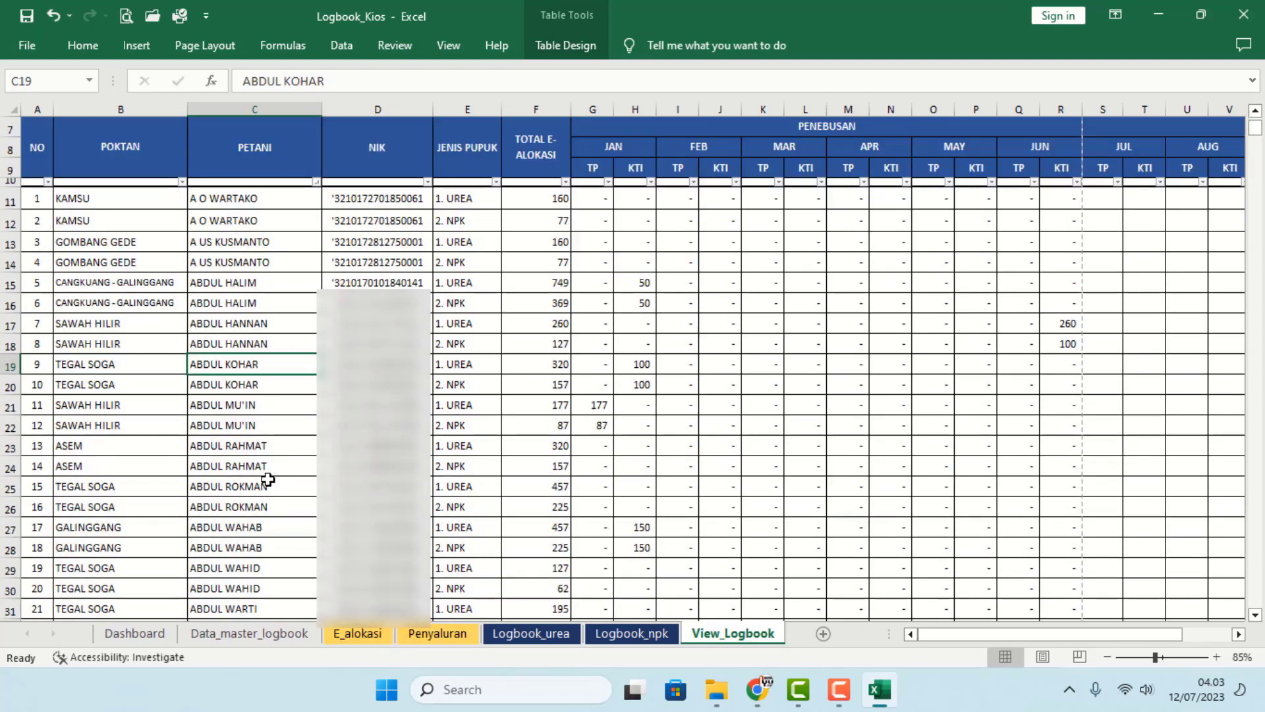
scroll(266, 479, "up", 2)
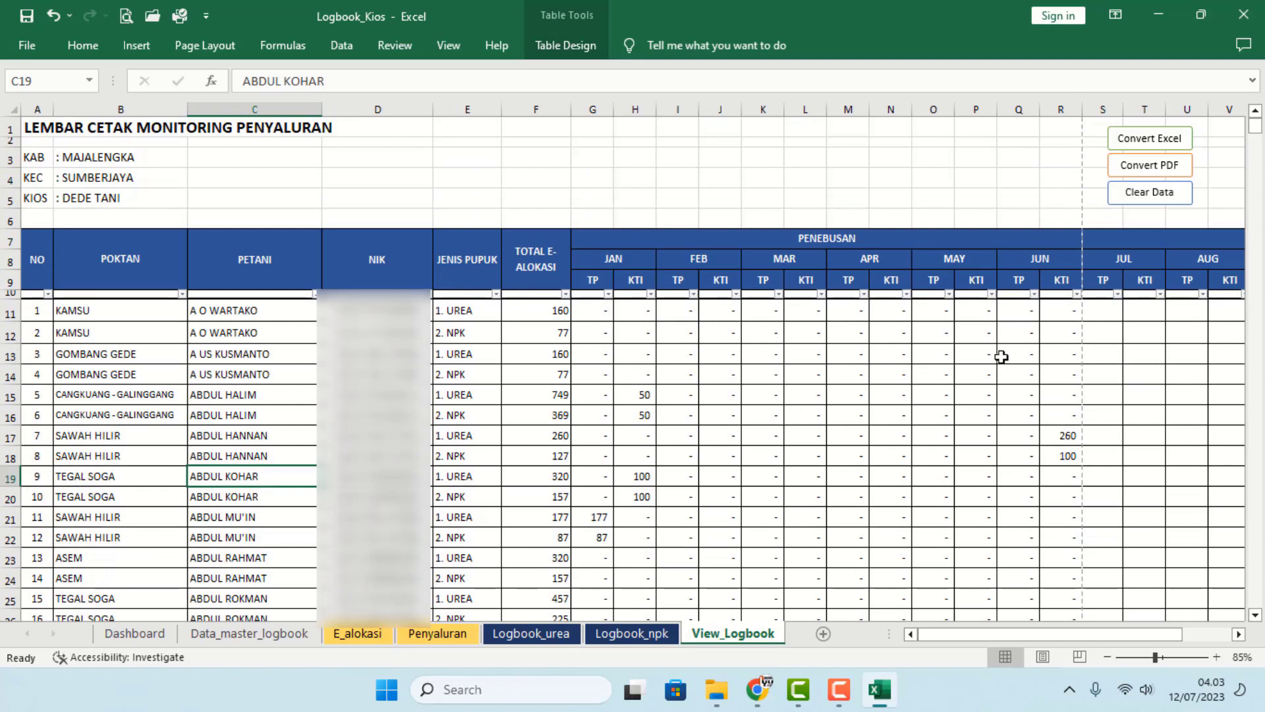
left_click_drag(1062, 311, 1065, 456)
left_click(596, 310)
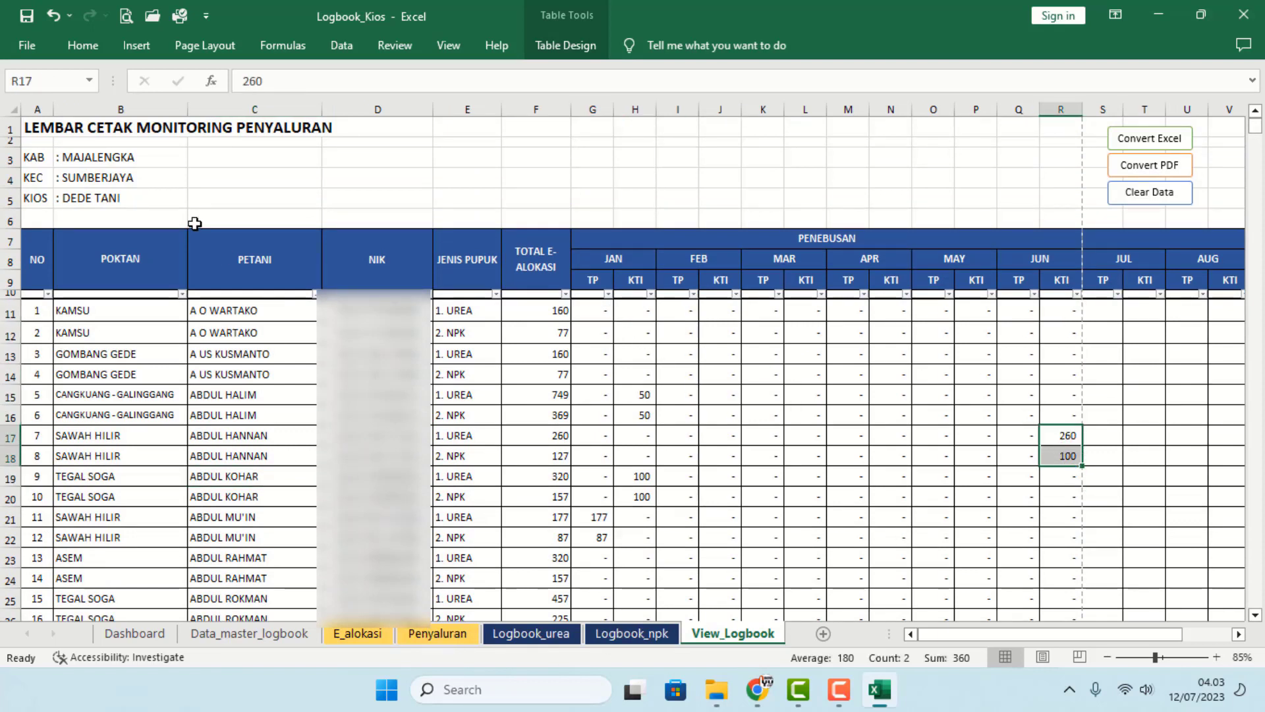
- Change cell B5's kiosk name from DEDE TANI to MULYA LAKSANA and export the logbook to Book2
double_click(133, 199)
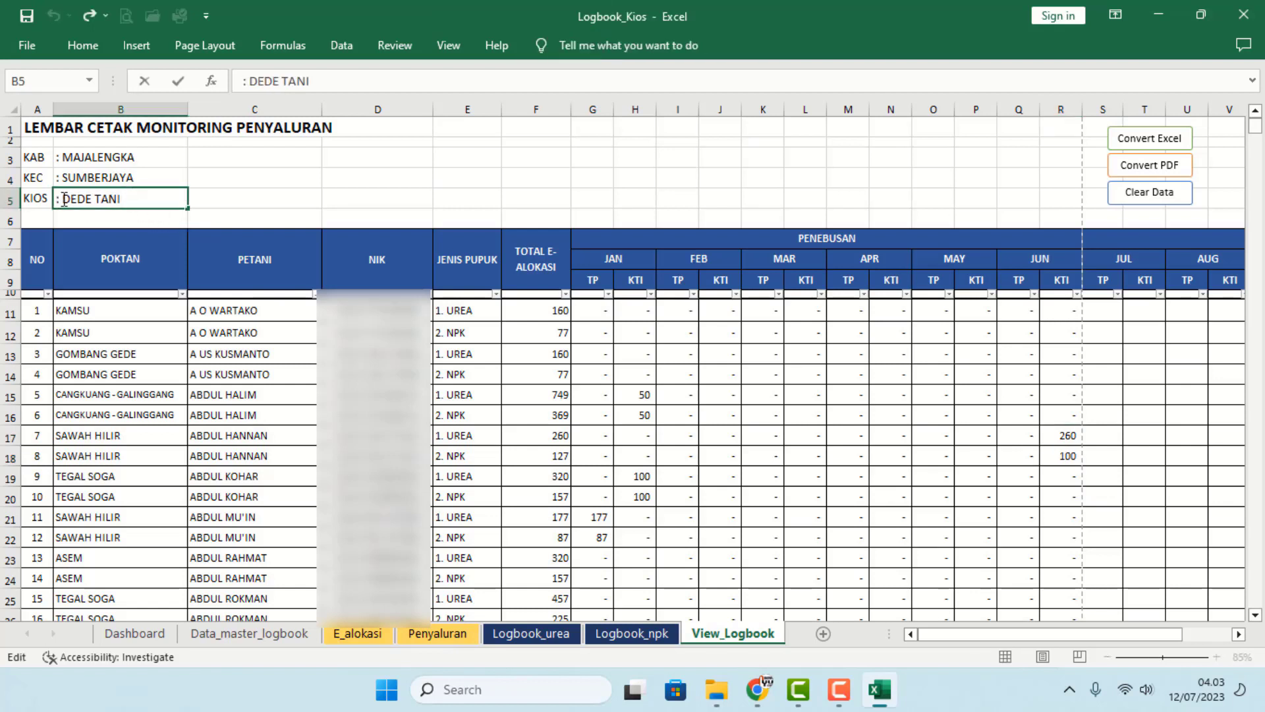
left_click_drag(63, 198, 156, 199)
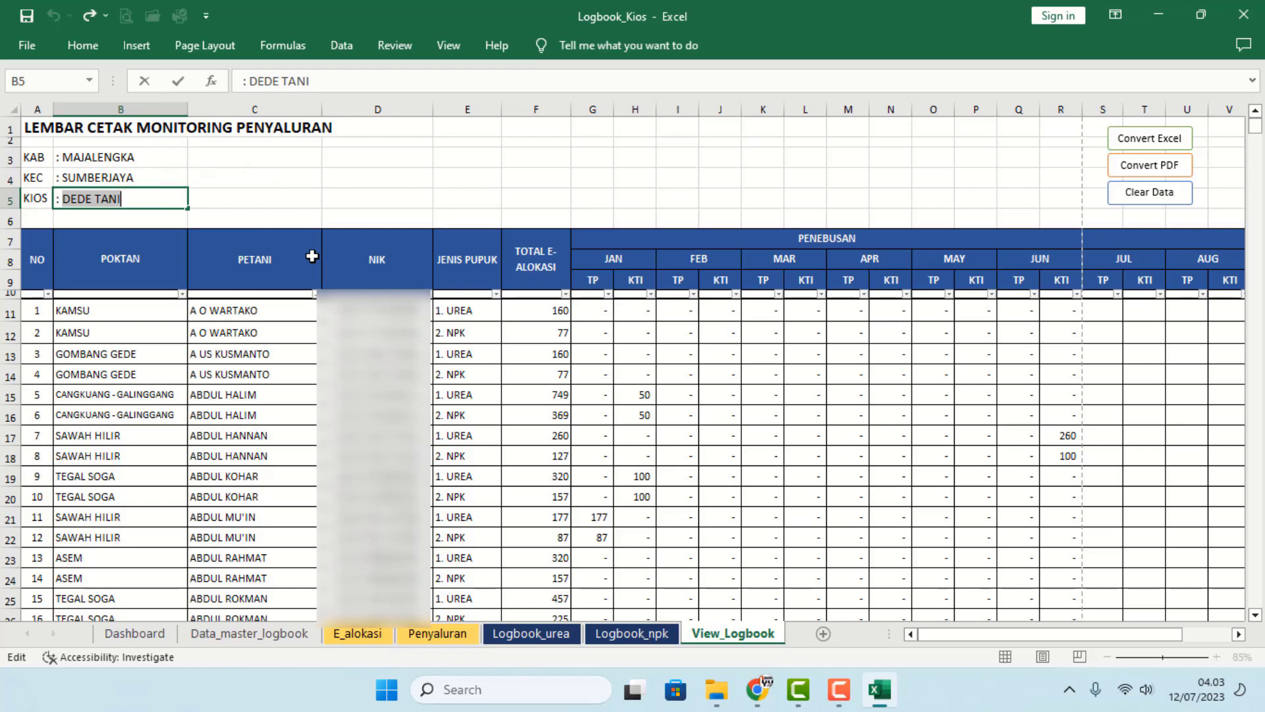
type("mul")
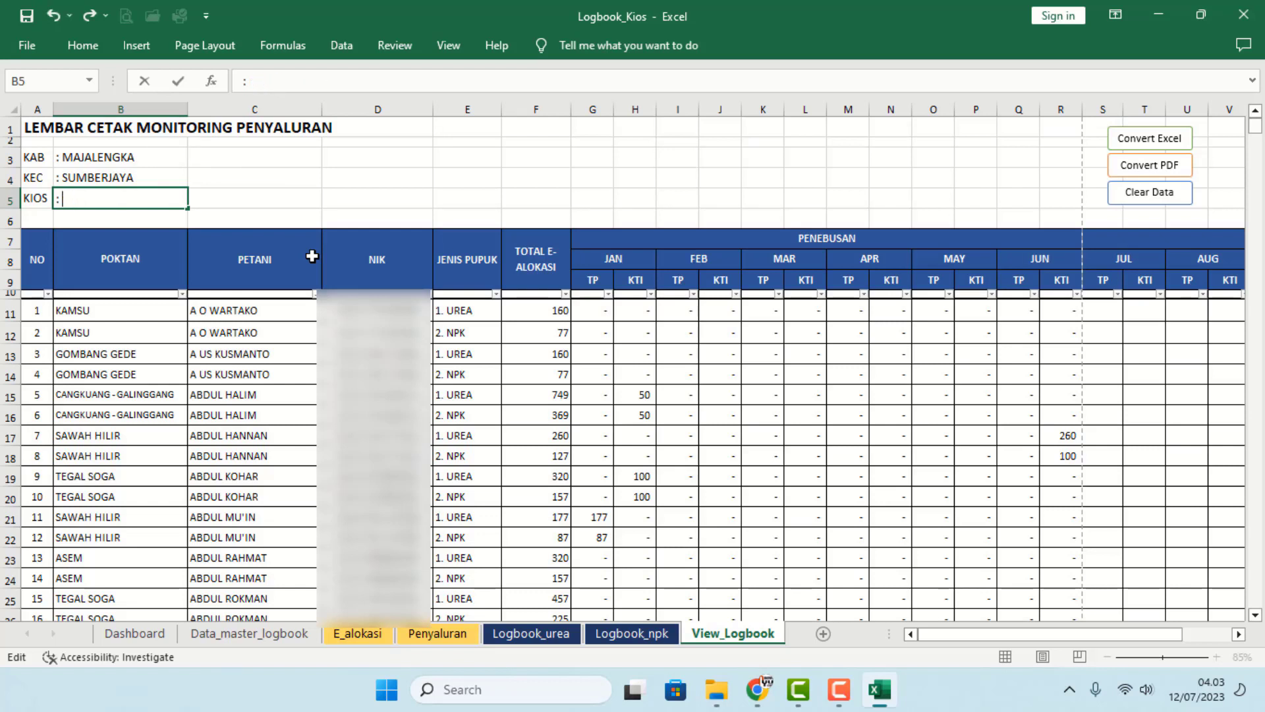
type("MULYA LAKSANA")
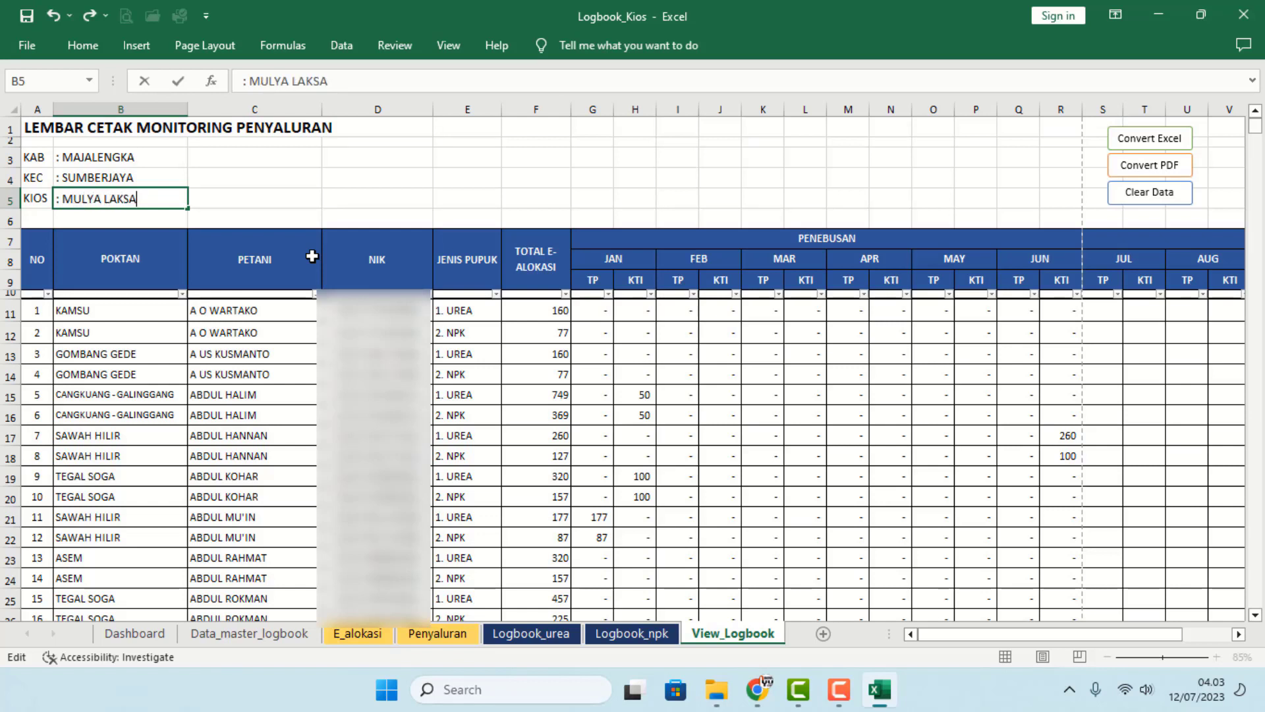
left_click(399, 440)
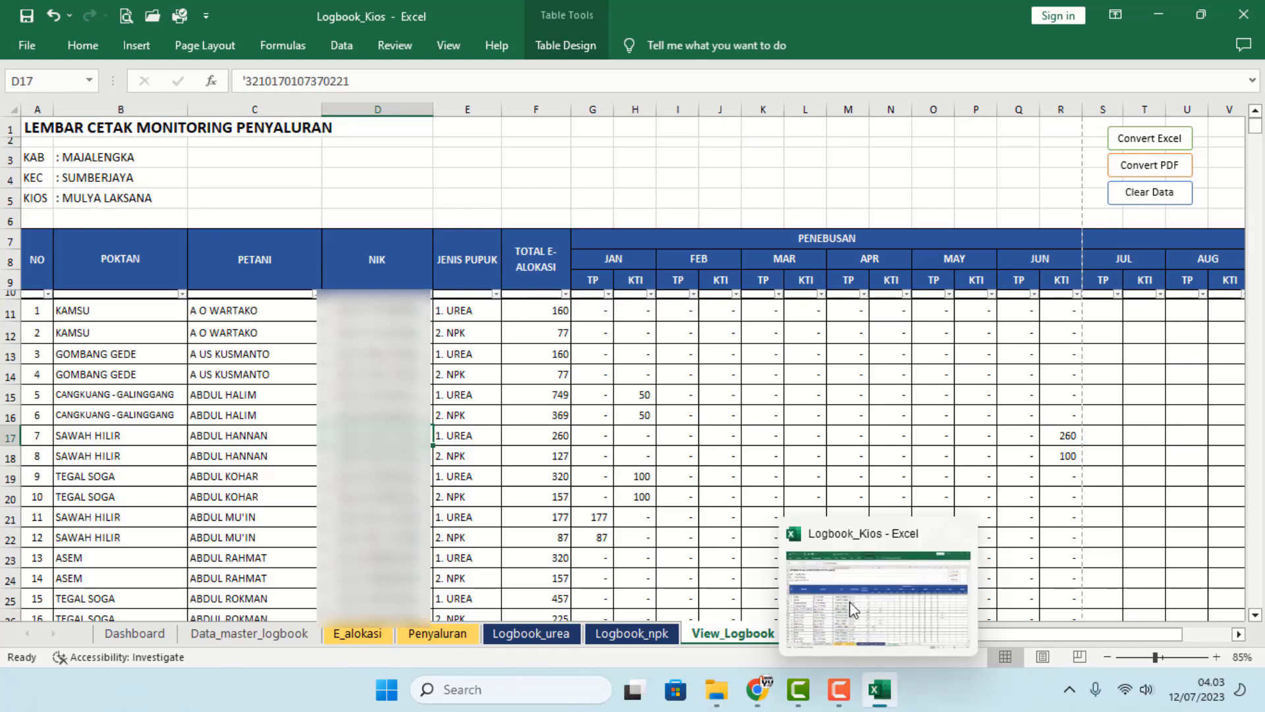
left_click(851, 478)
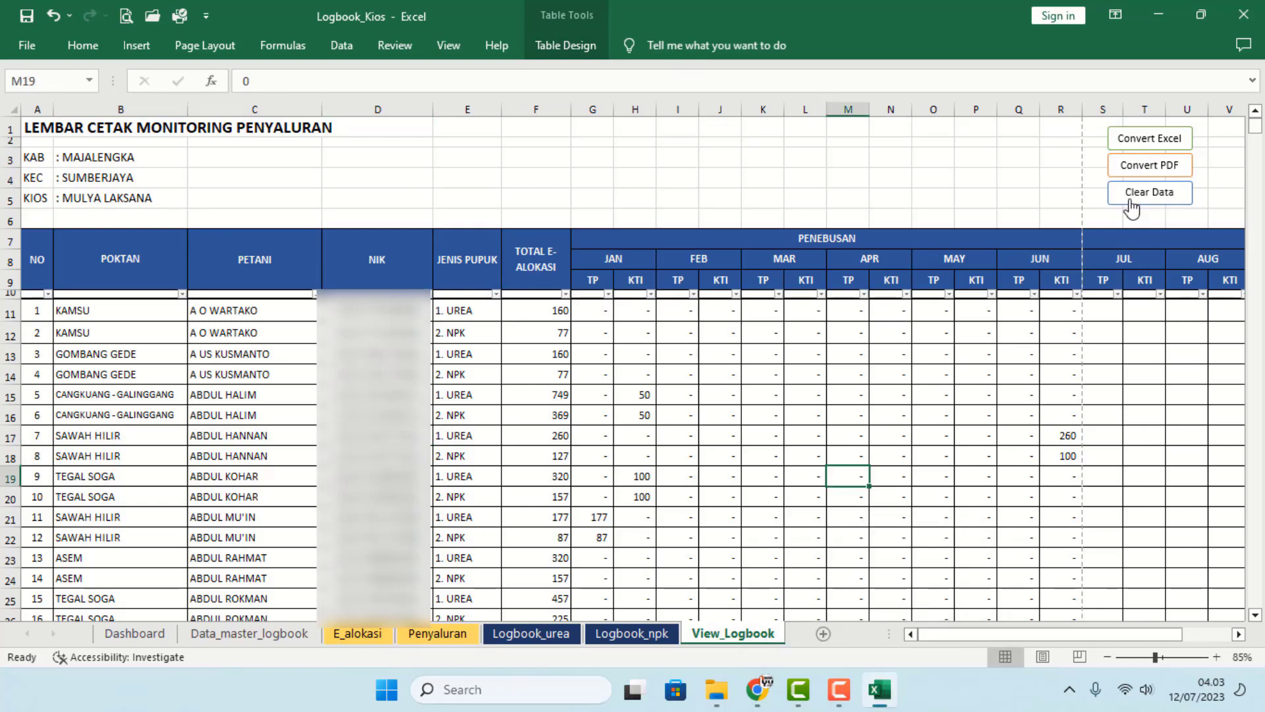
left_click(1135, 139)
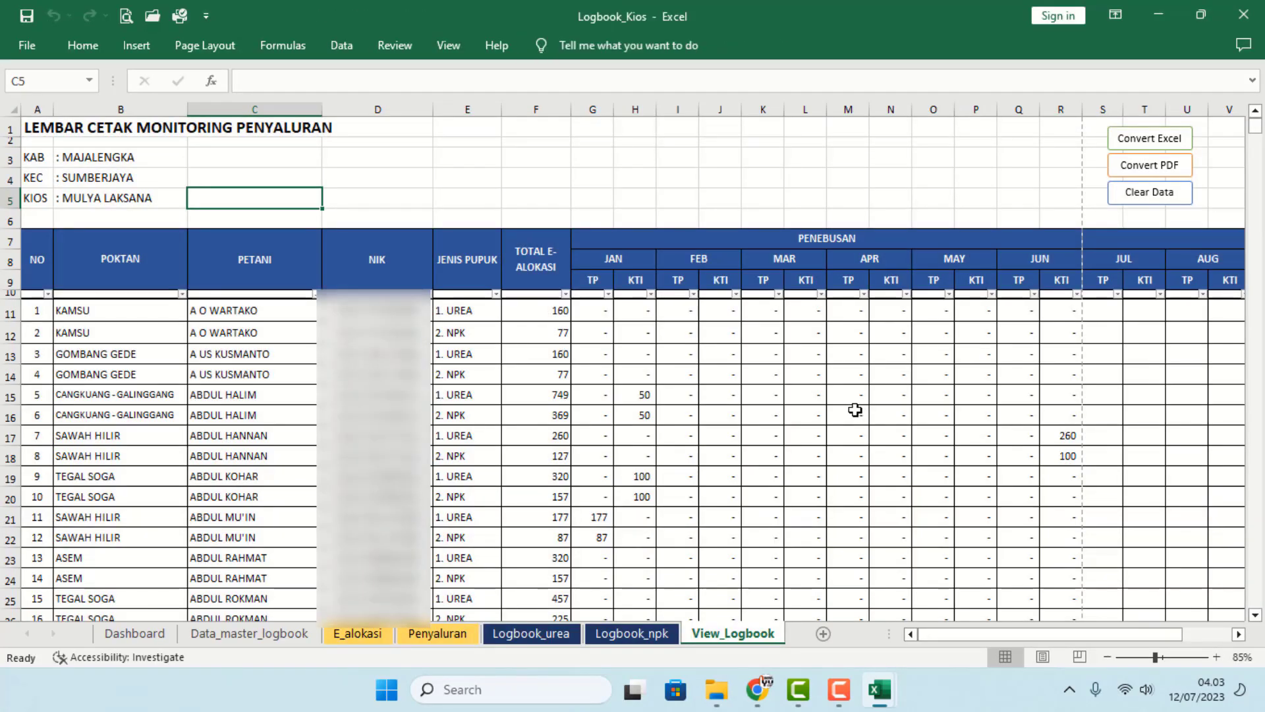
left_click(879, 692)
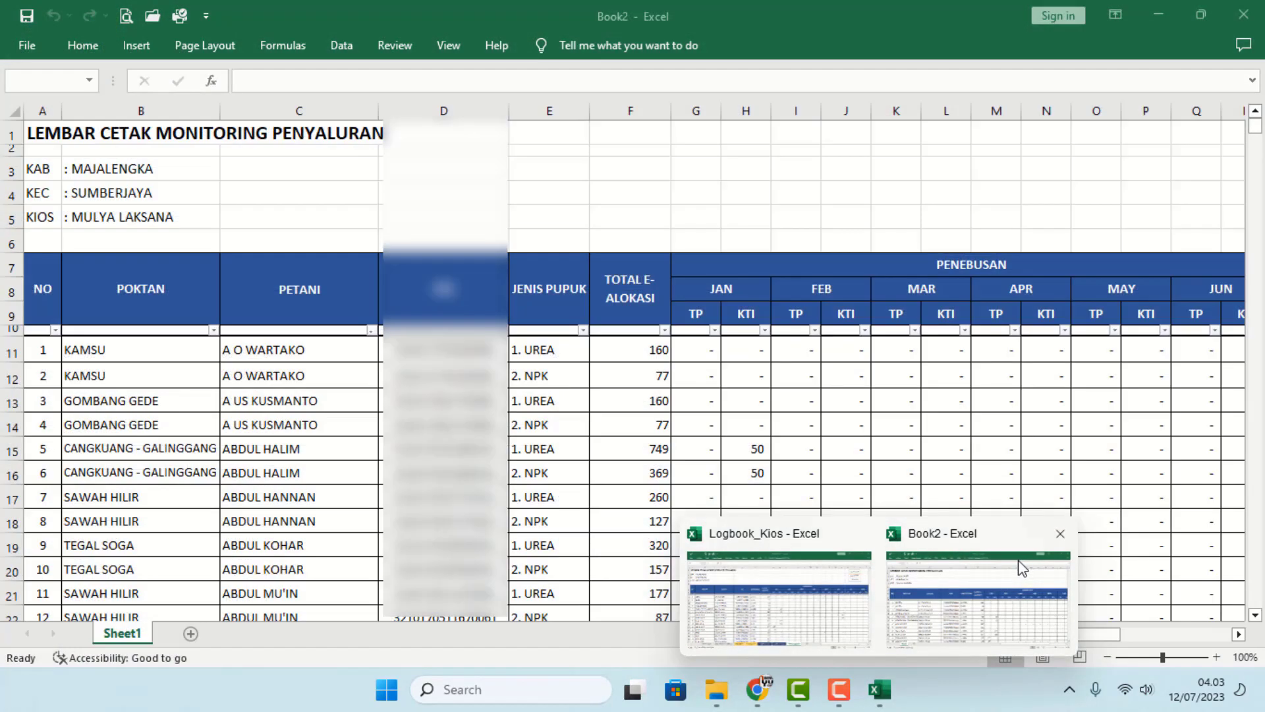
left_click(1030, 567)
left_click(996, 569)
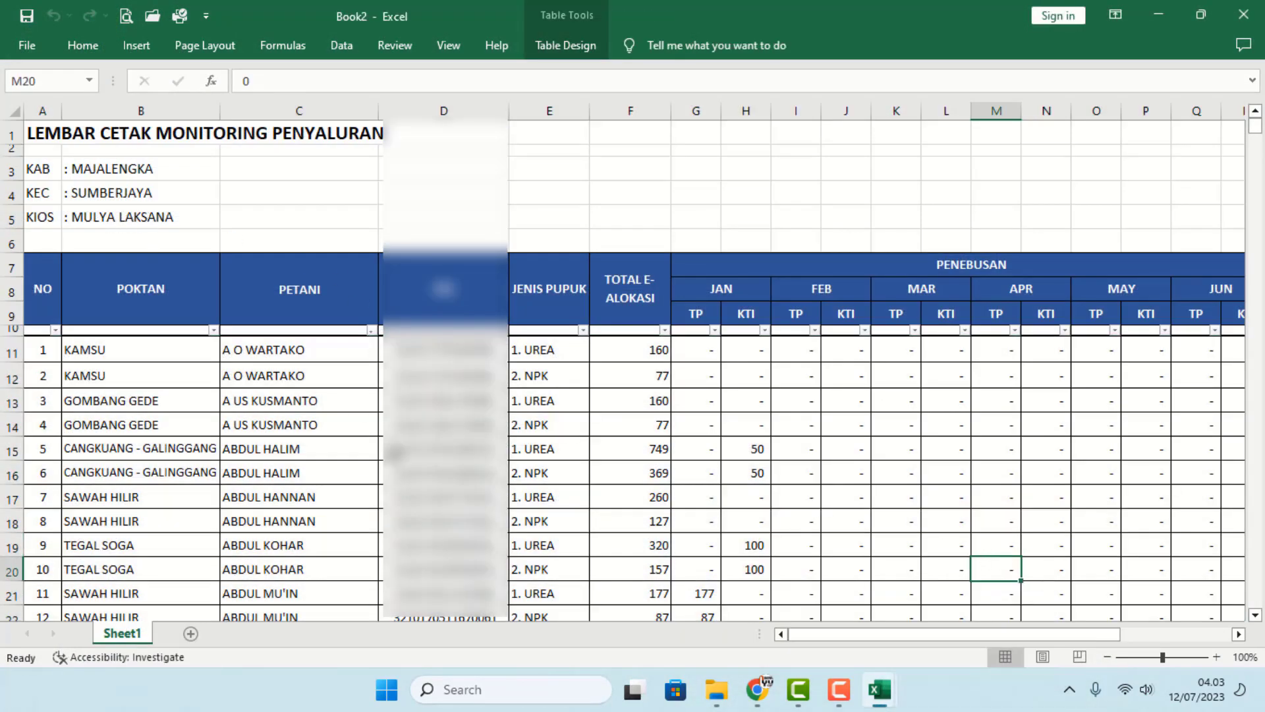
left_click(395, 451)
left_click(705, 442)
key("ctrl+Down")
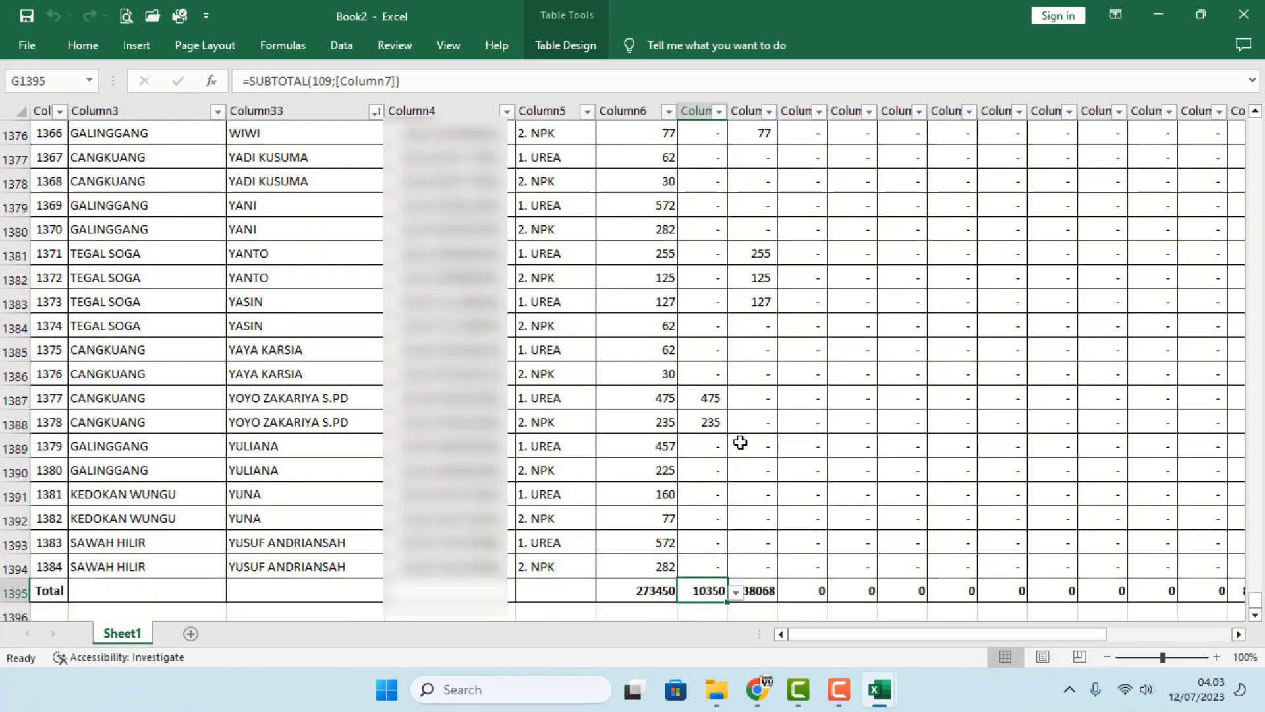
scroll(740, 440, "down", 1)
left_click(655, 519)
left_click_drag(704, 516, 765, 521)
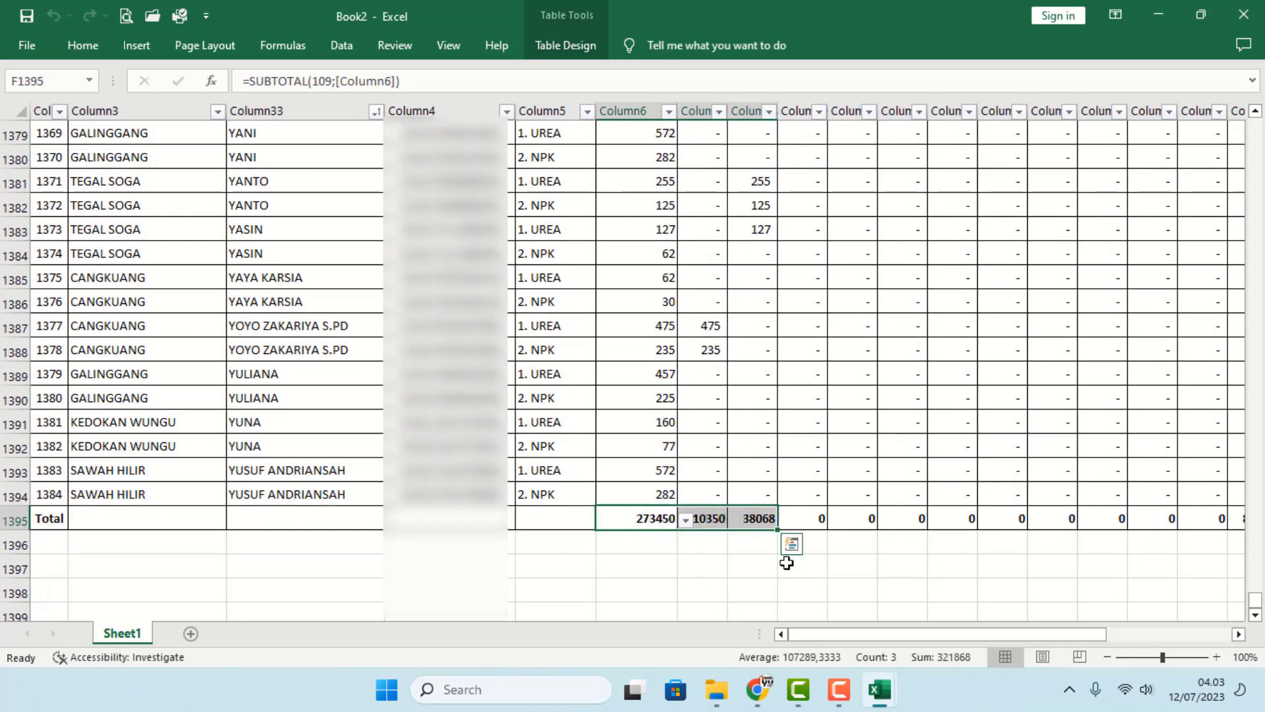
left_click(803, 568)
left_click(799, 429)
key("ctrl+Up")
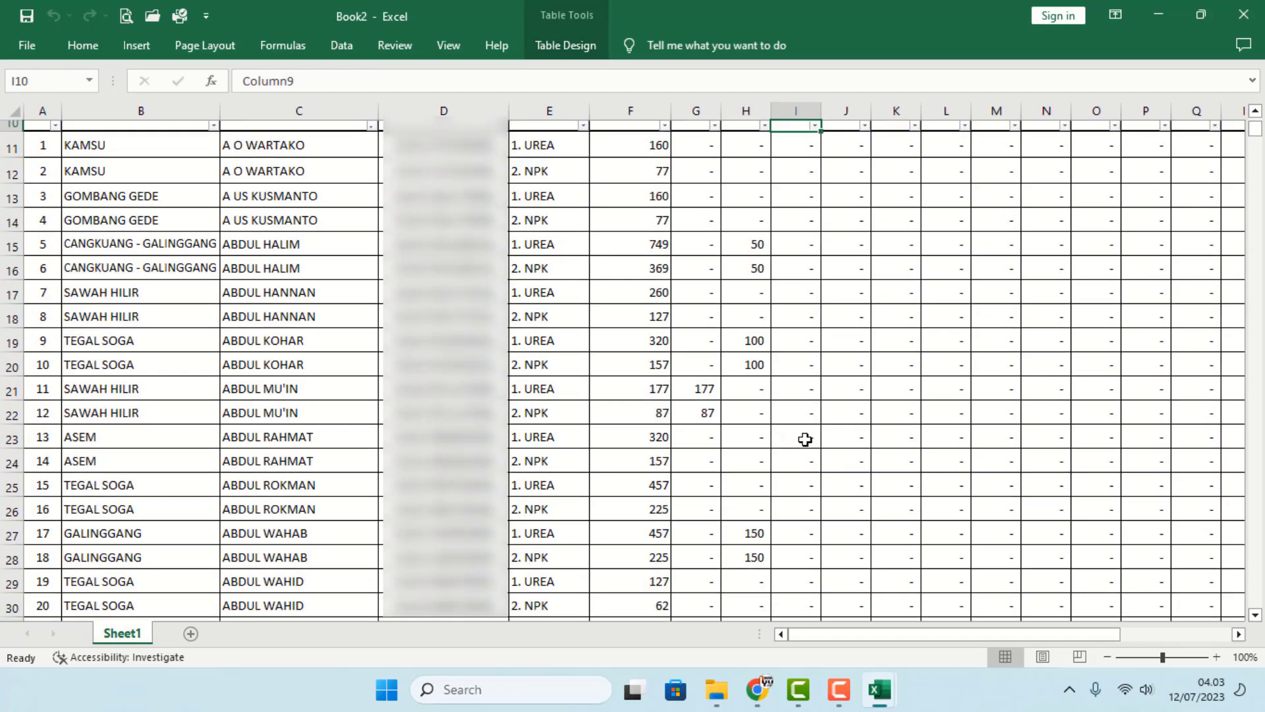
scroll(850, 514, "down", 4)
left_click(829, 478)
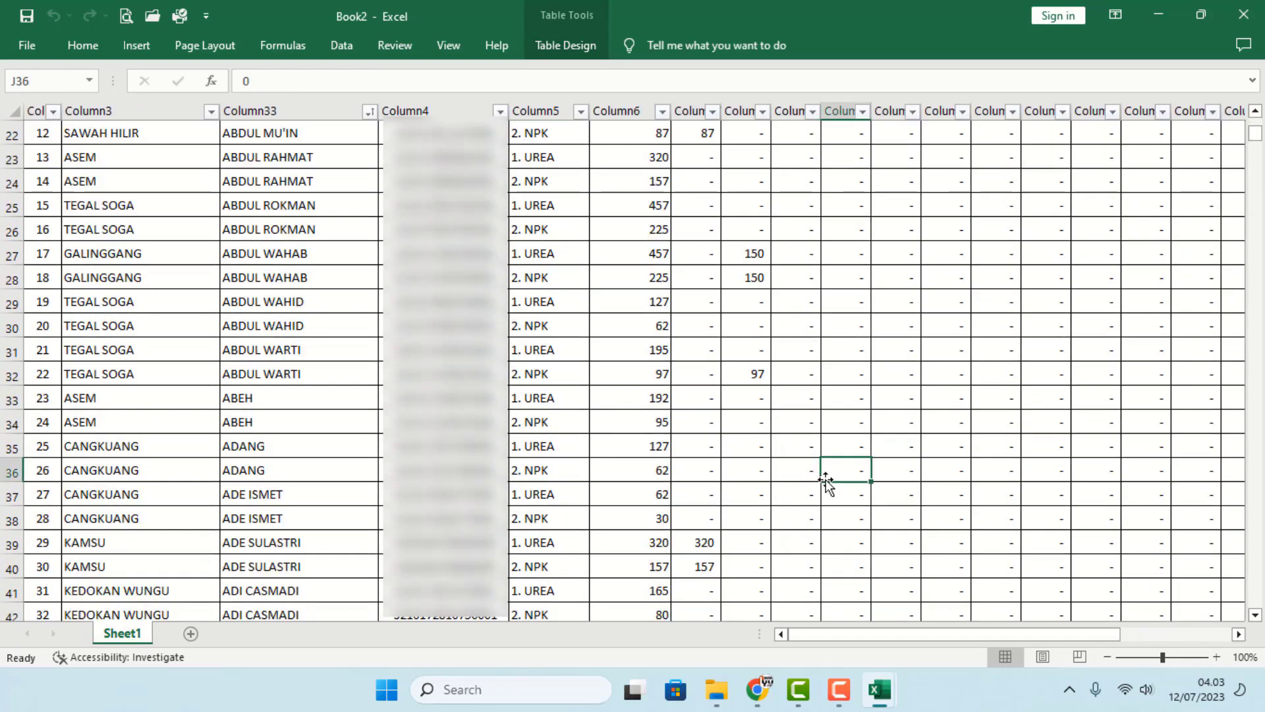
key("ctrl+Down")
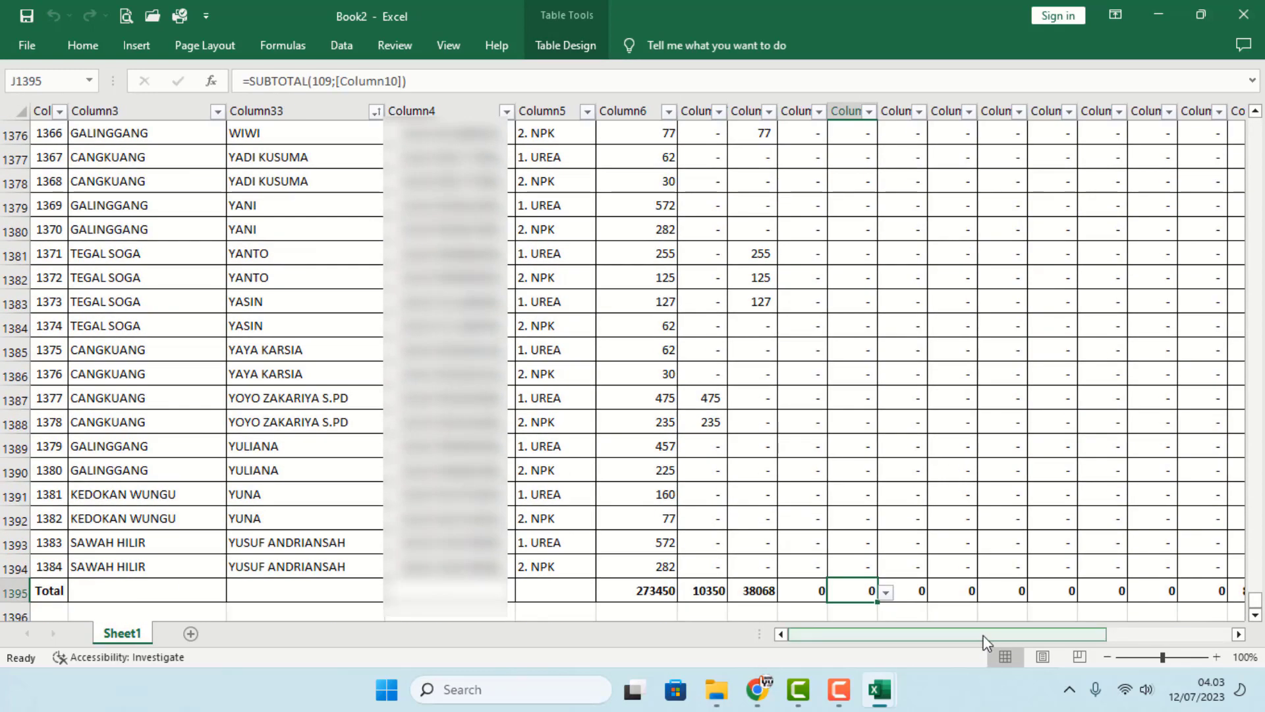
left_click_drag(984, 636, 1078, 646)
left_click(572, 592)
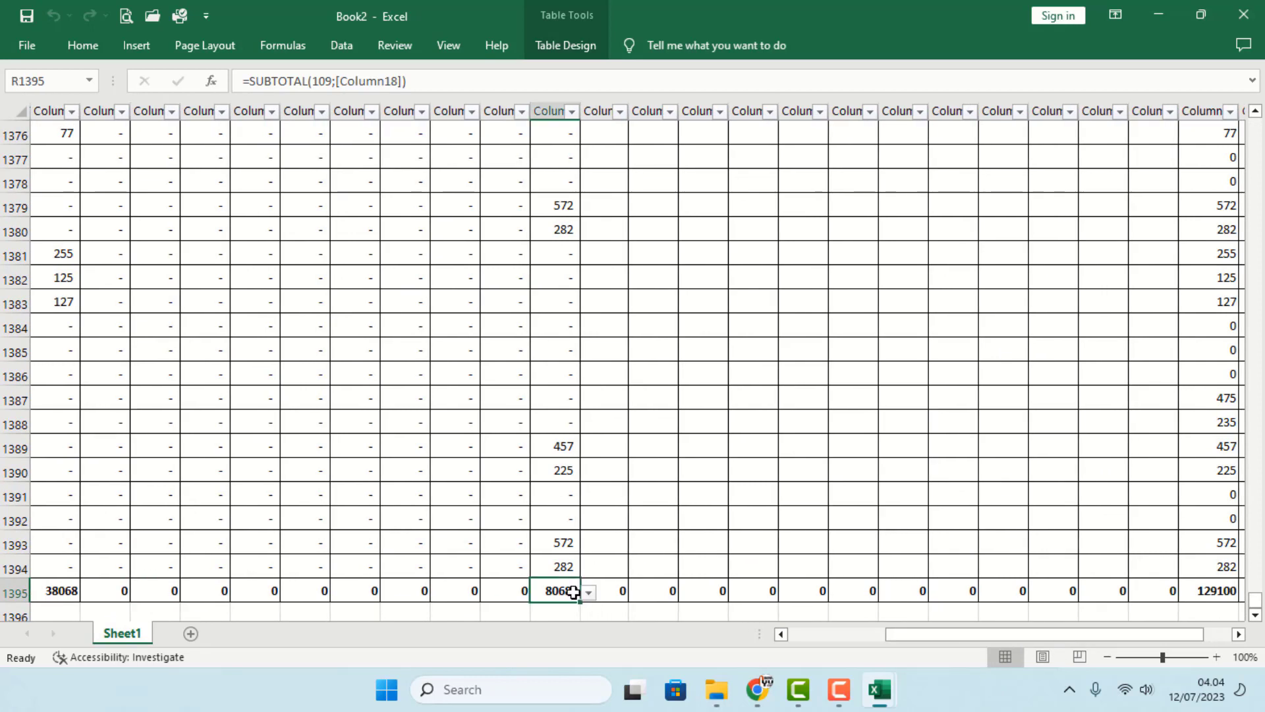
left_click(1153, 491)
left_click(1209, 490)
left_click(1160, 498)
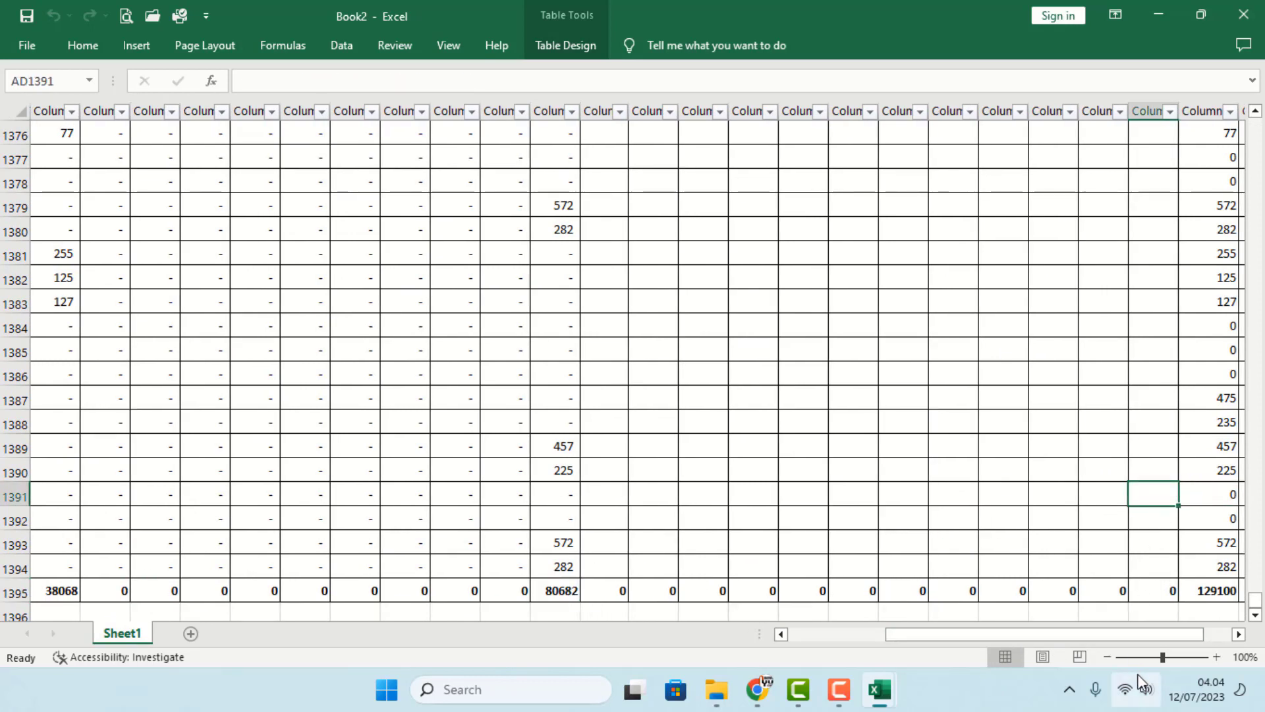
type("50")
key("Return")
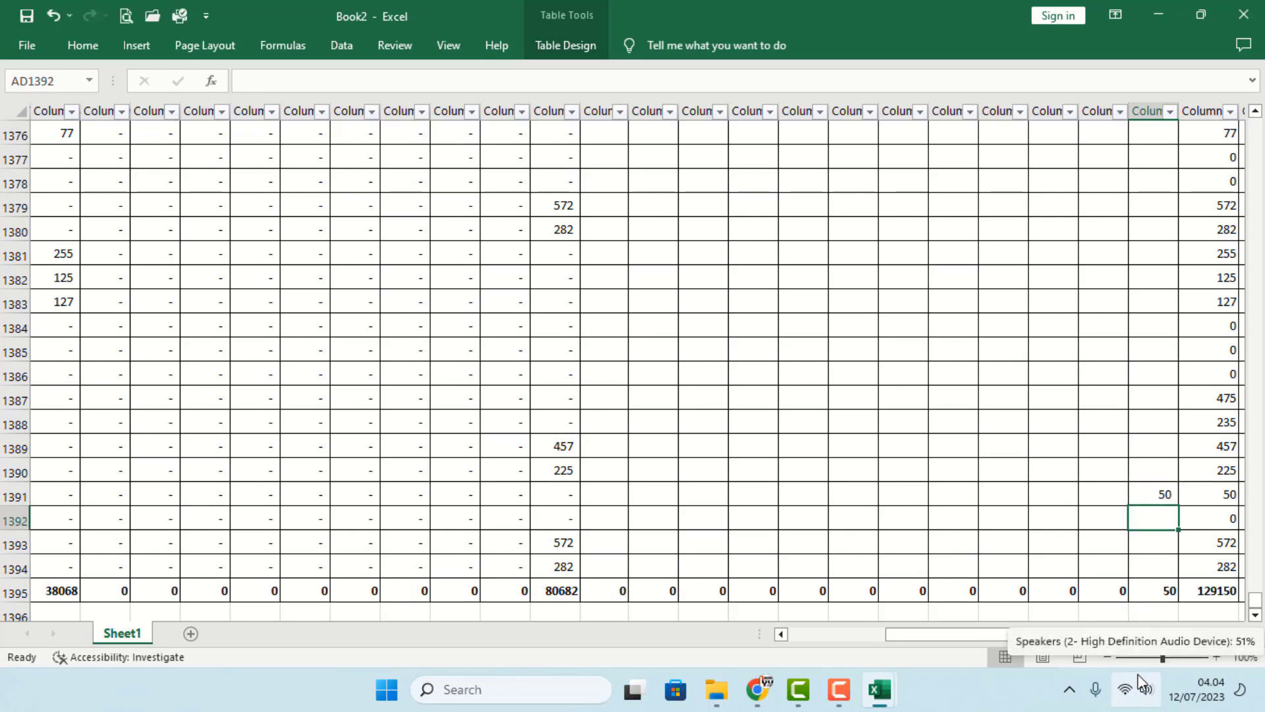
key("Up")
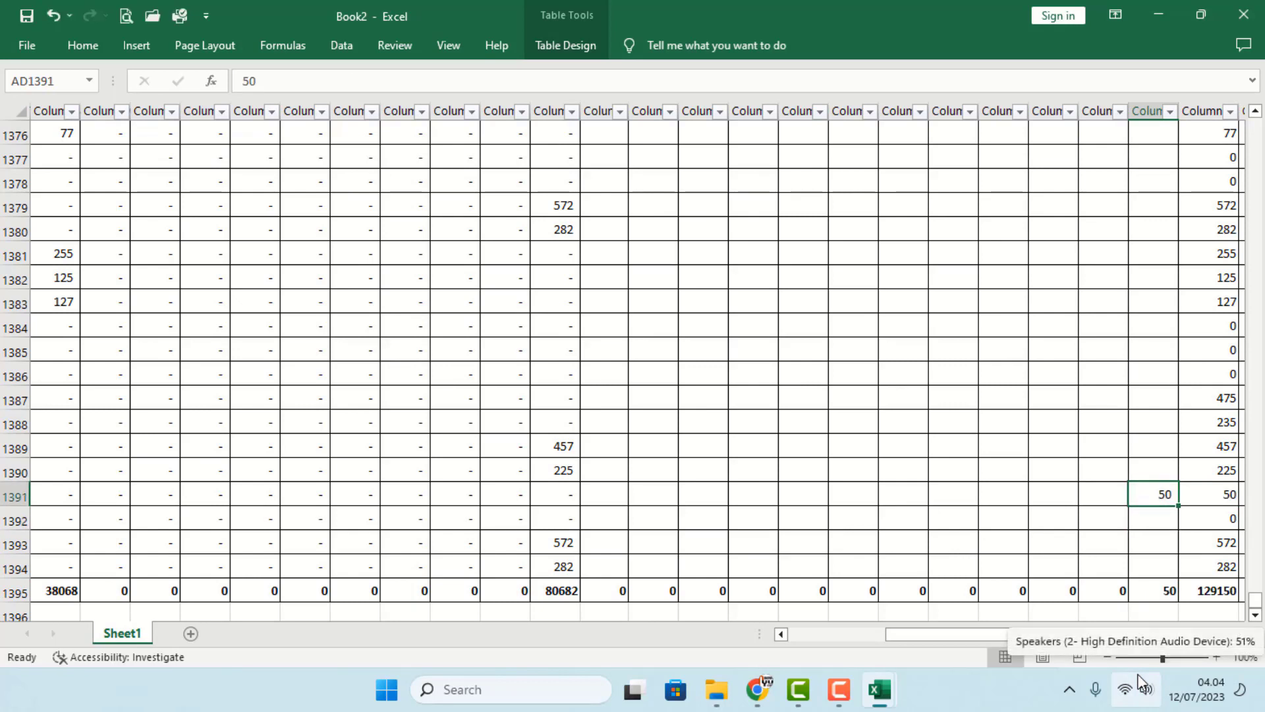
left_click_drag(1154, 500, 1159, 493)
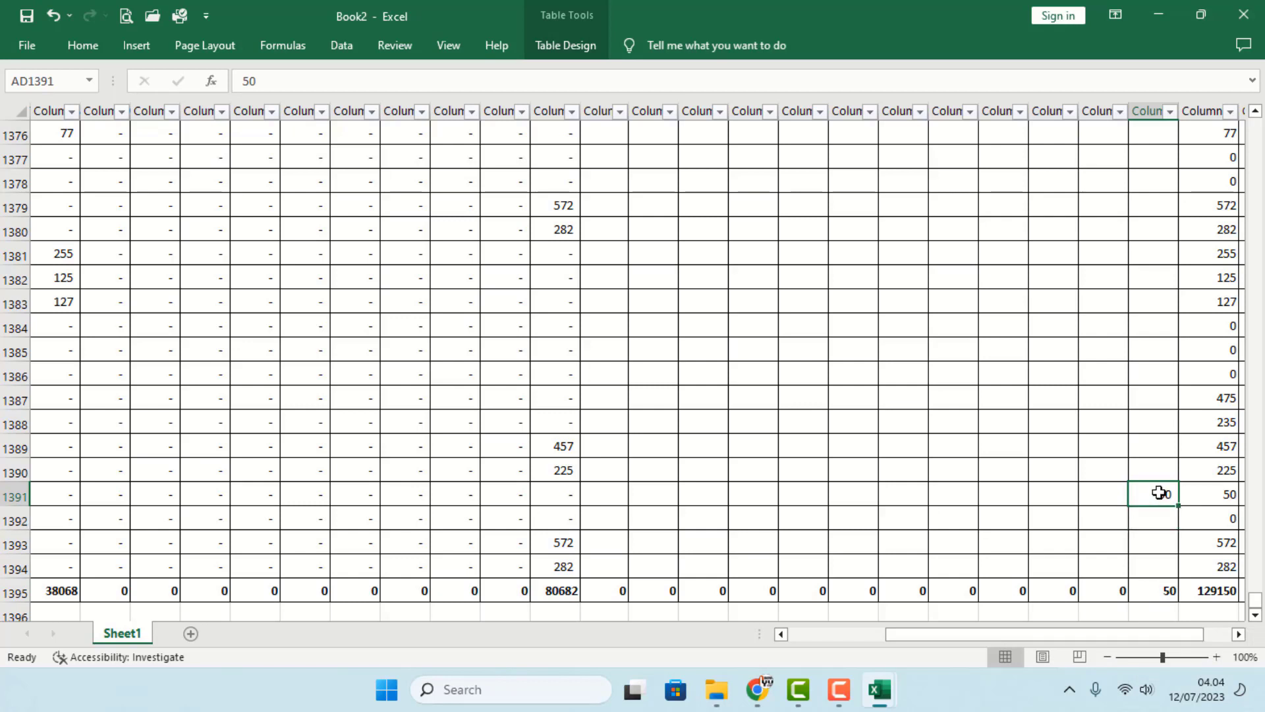
left_click(1157, 518)
left_click(1159, 494)
key("Delete")
left_click(1155, 521)
left_click(1157, 494)
key("ctrl+Up")
scroll(1157, 495, "up", 3)
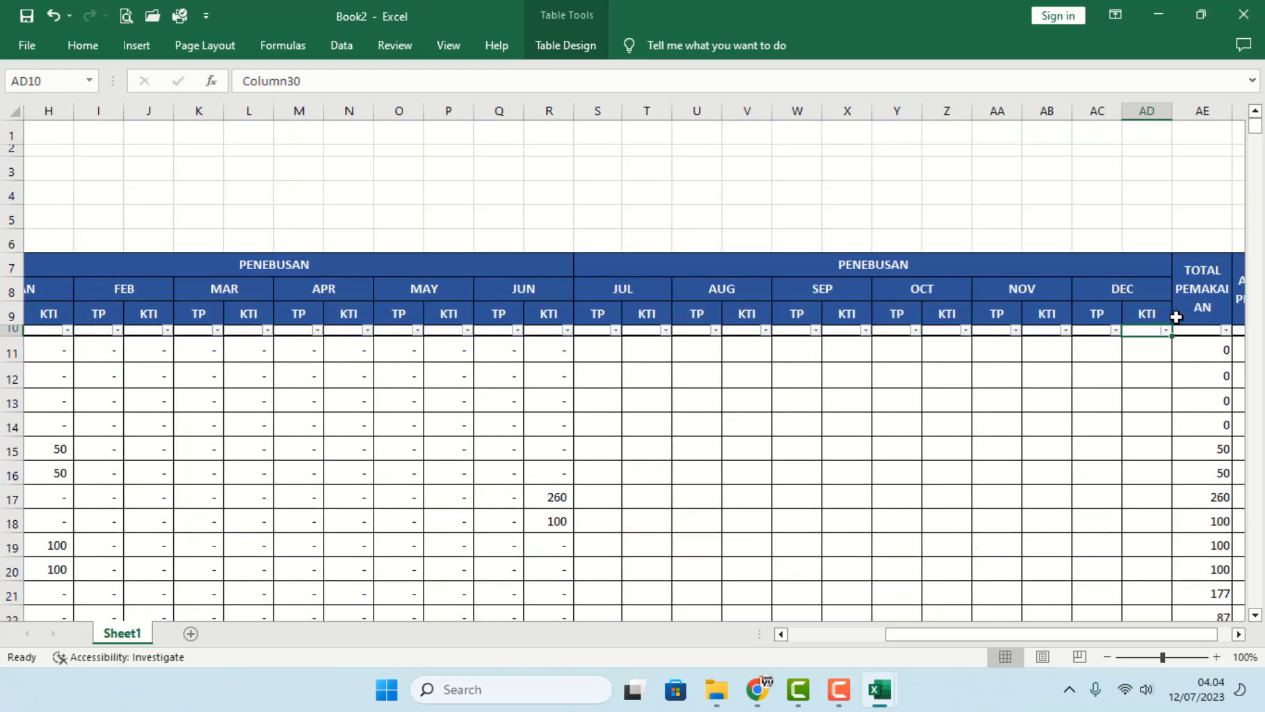
- Set row 17's December KTI cell to 0 after first entering 10
left_click(1200, 310)
left_click(1203, 400)
left_click_drag(1212, 636, 1225, 641)
scroll(1176, 527, "down", 1)
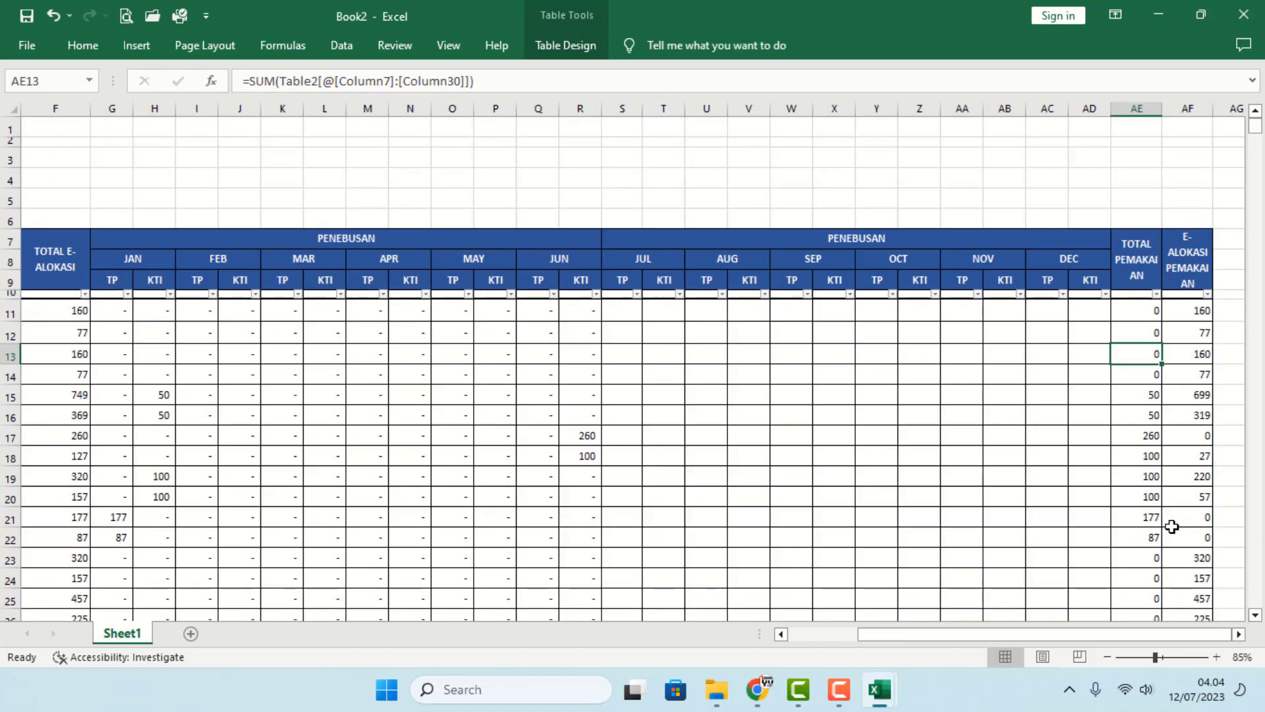
scroll(1175, 527, "down", 1)
left_click(1090, 387)
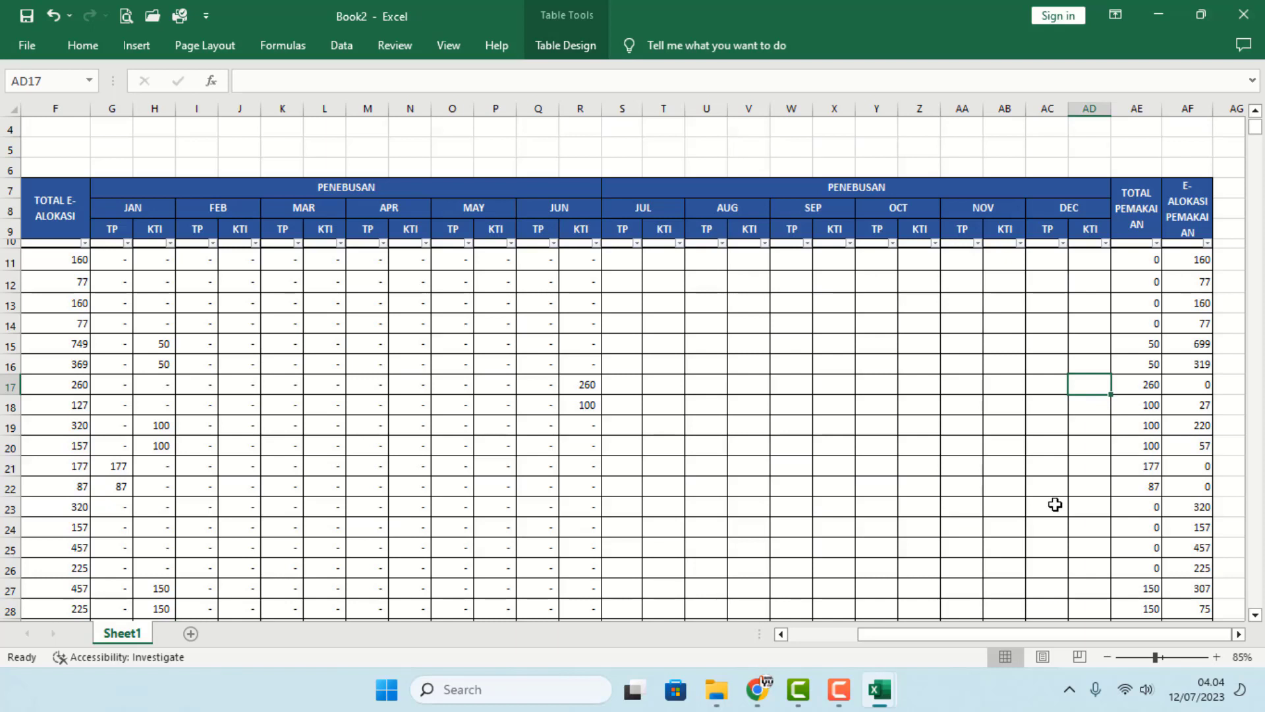
type("10")
key("Return")
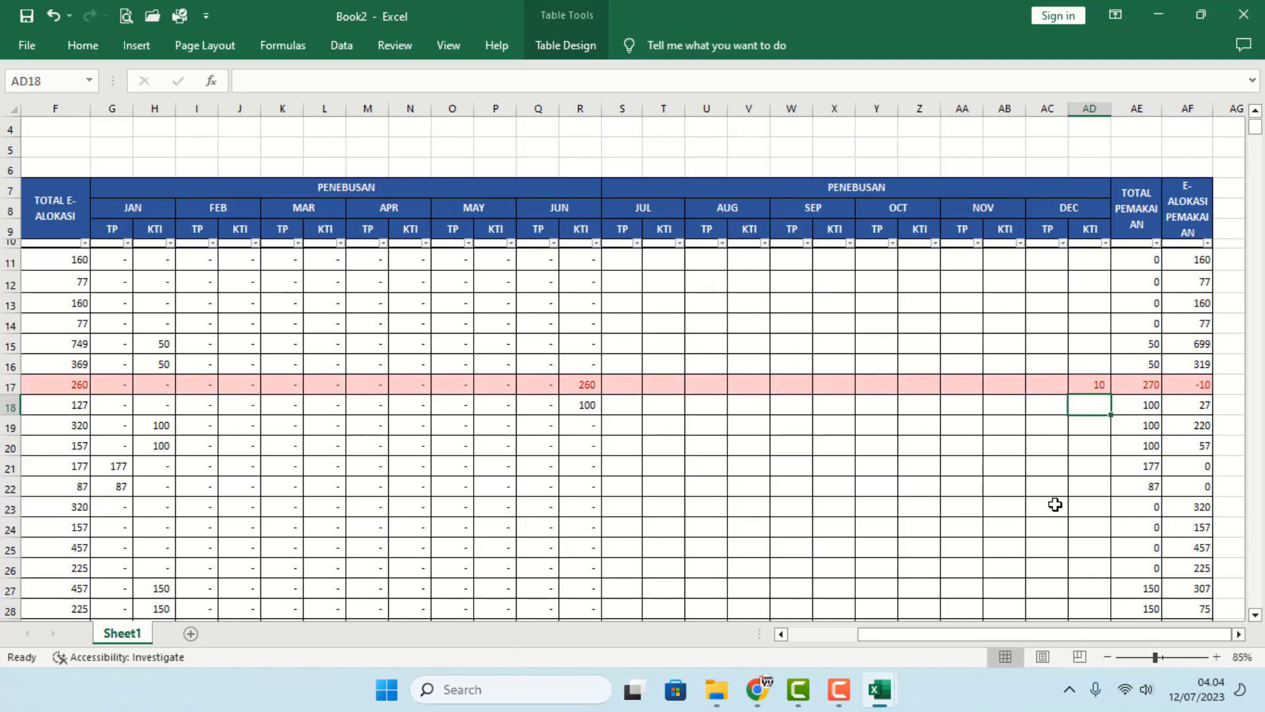
left_click(1095, 386)
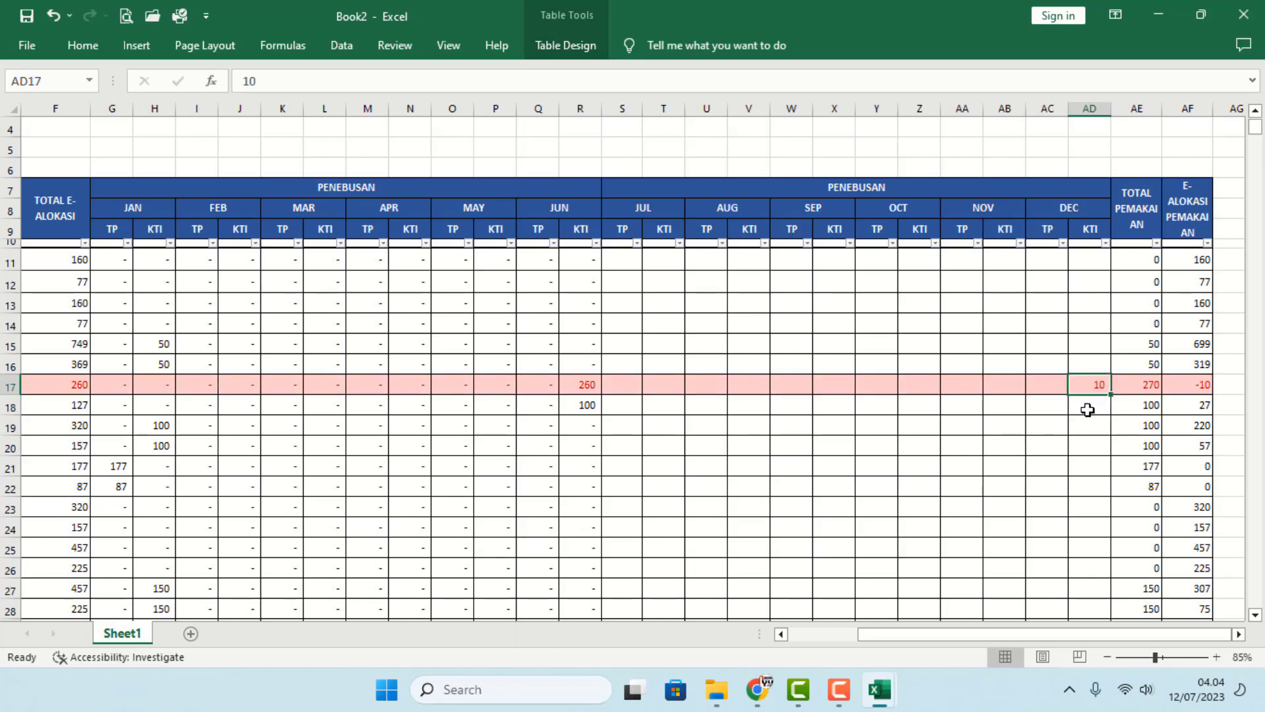
type("0")
key("Return")
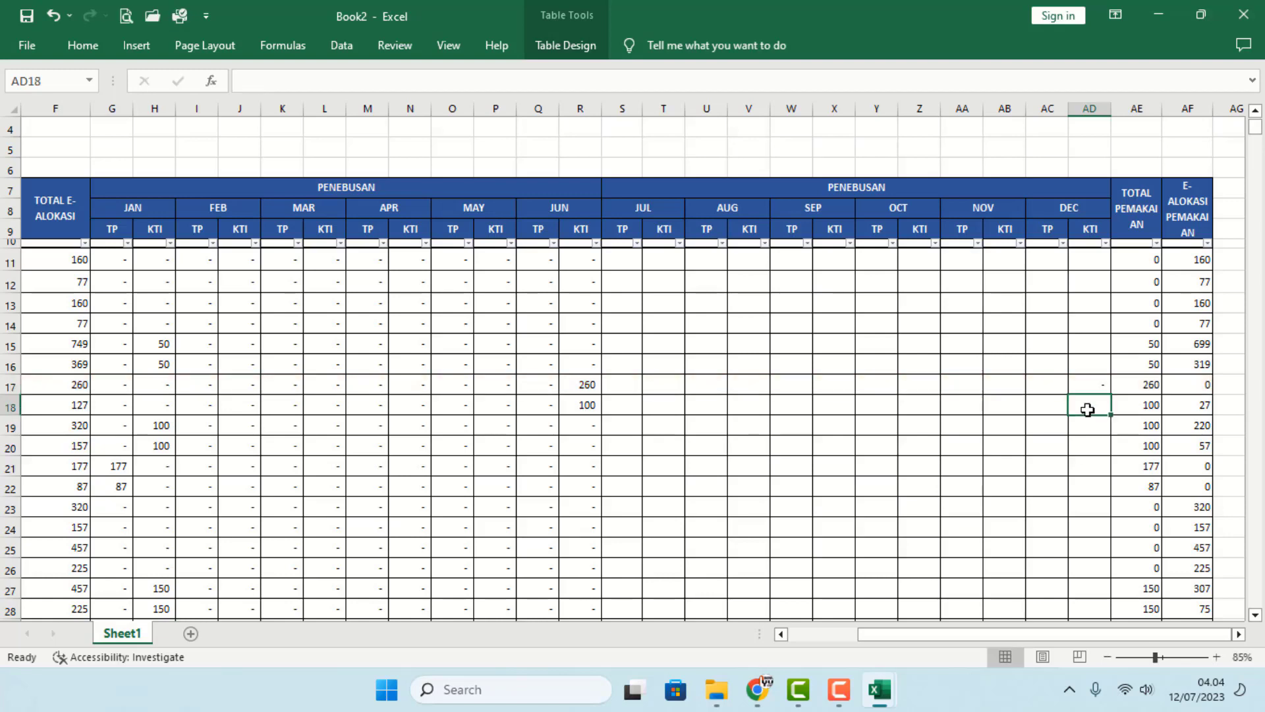
- Enter 85 as row 53's September KTI, pushing that row over its allocation
scroll(1050, 507, "down", 10)
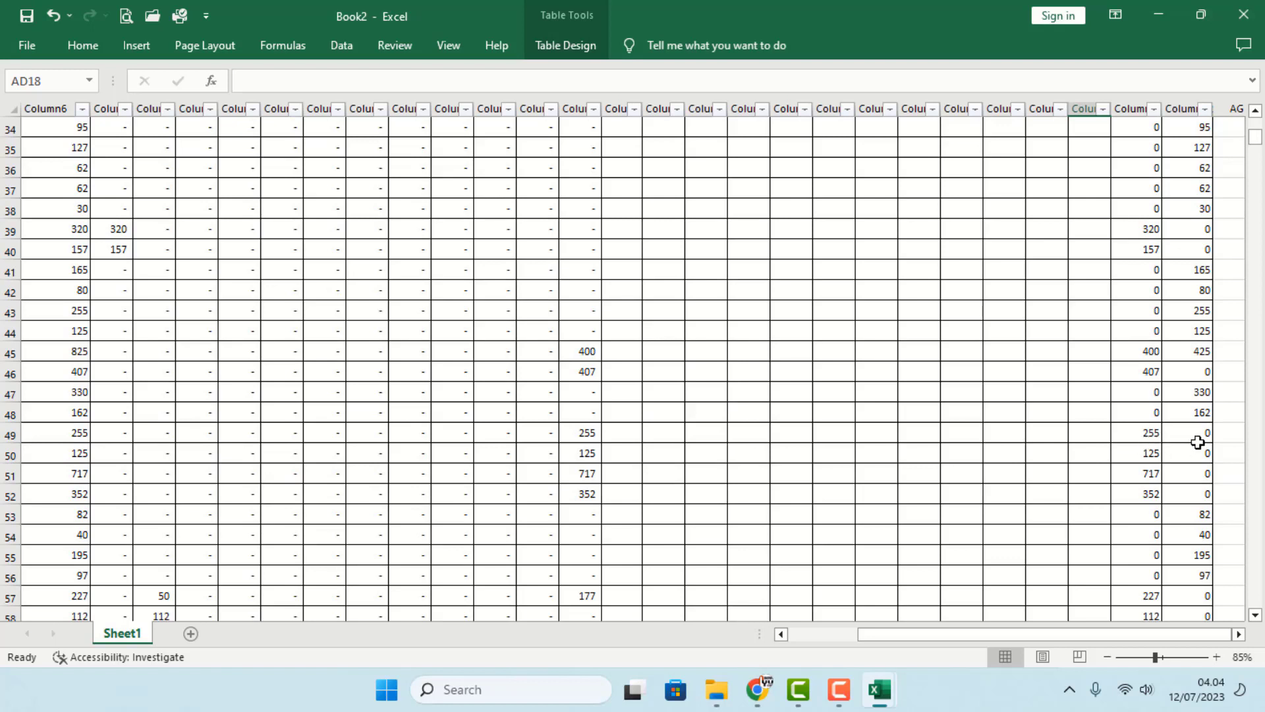
left_click(1203, 514)
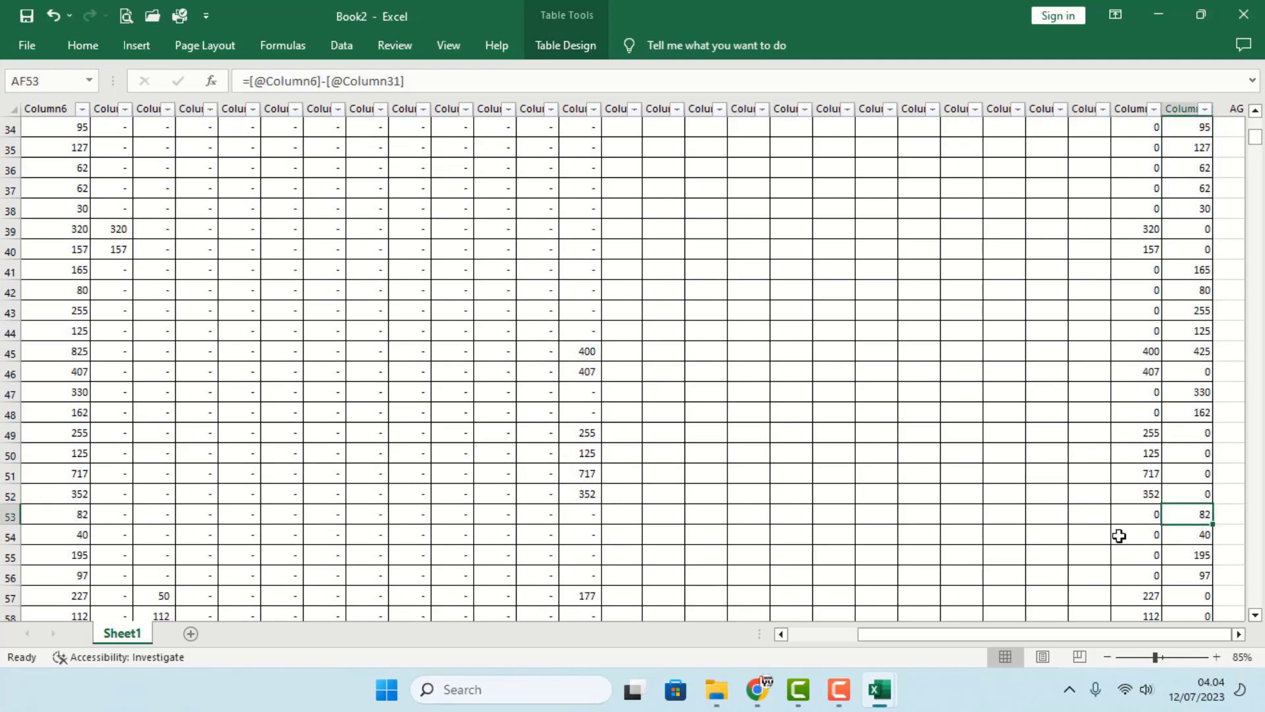
left_click(1041, 517)
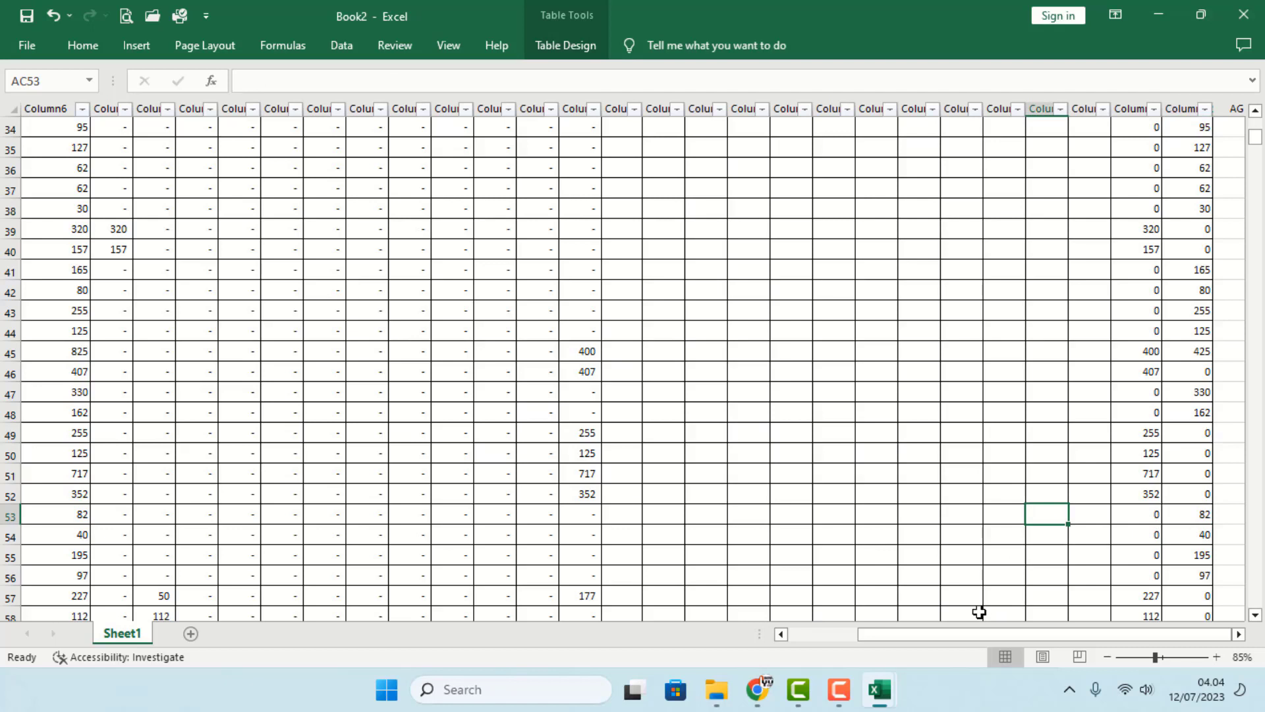
left_click(830, 514)
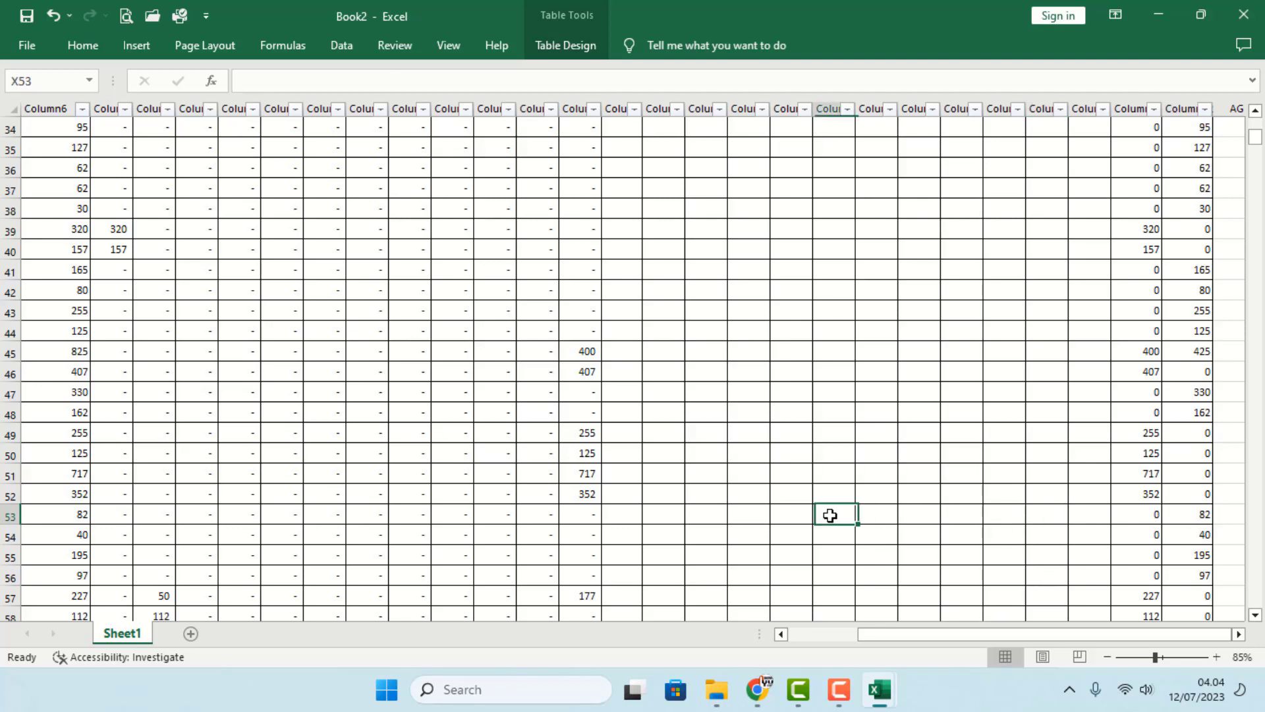
type("82")
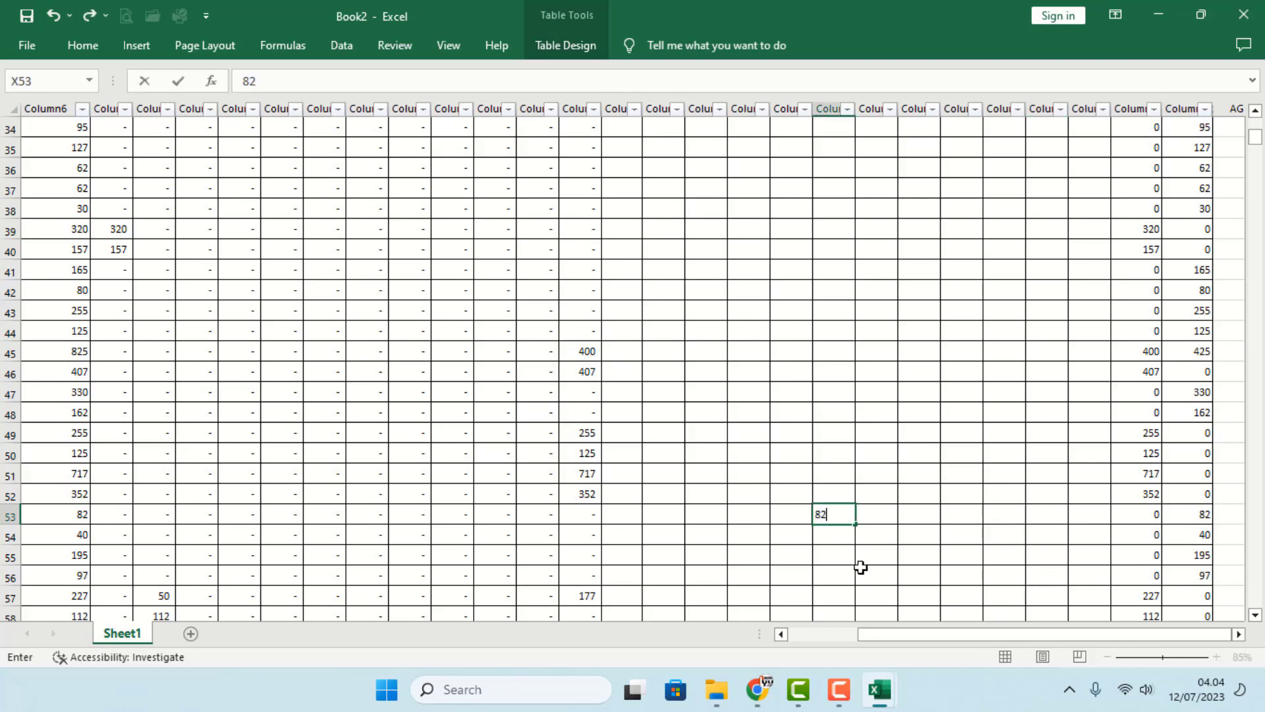
key("Return")
left_click(837, 519)
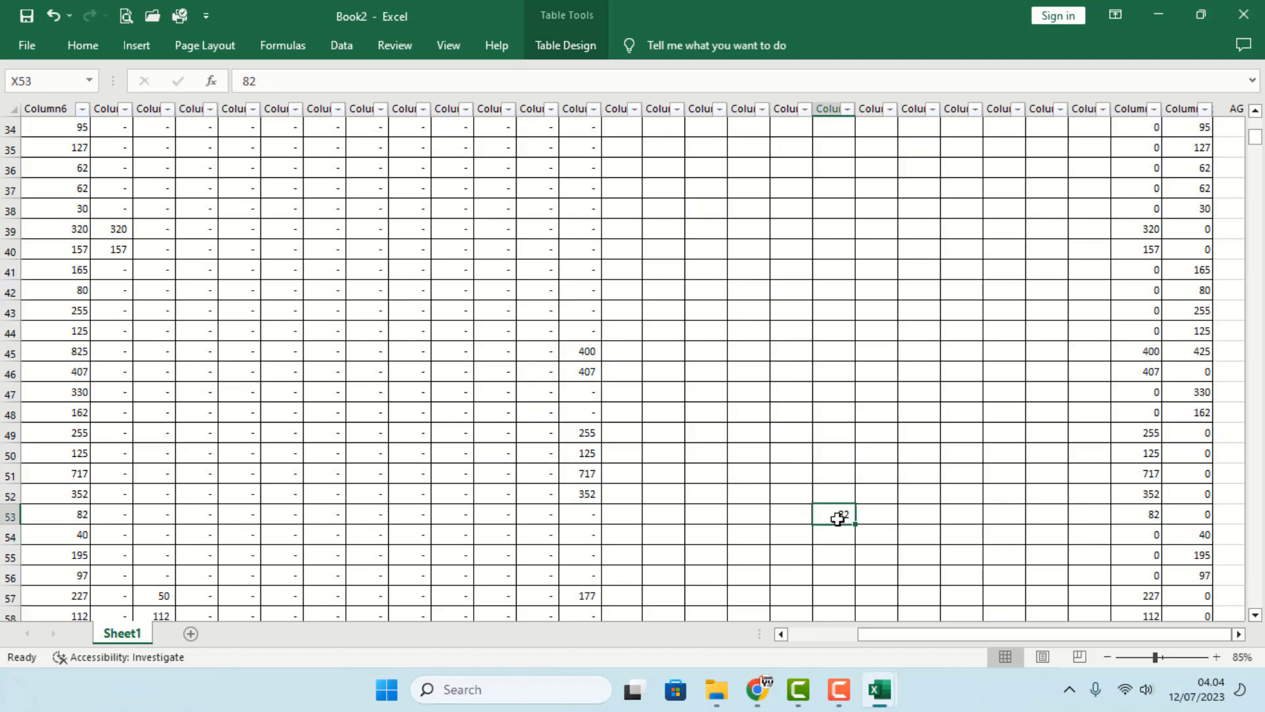
type("85")
key("Return")
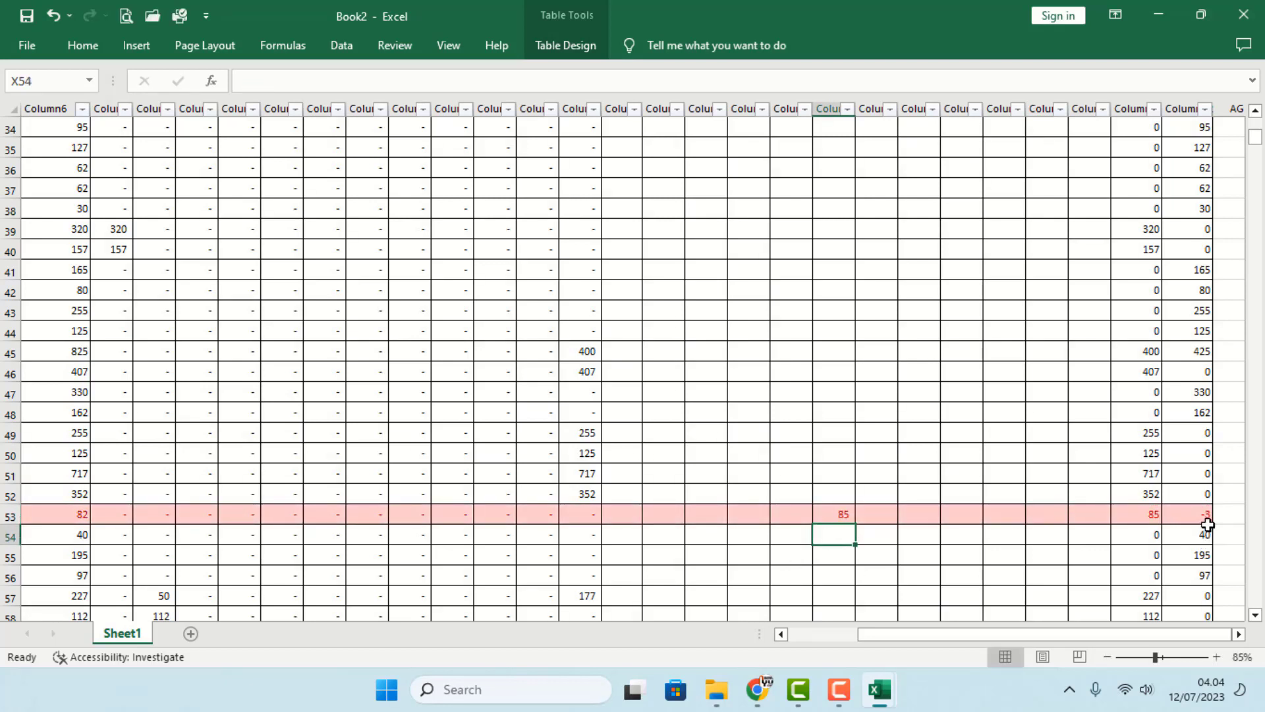
- Scroll the Book2 sheet back to its top-left area
left_click(832, 453)
left_click_drag(891, 629, 642, 614)
scroll(547, 462, "up", 9)
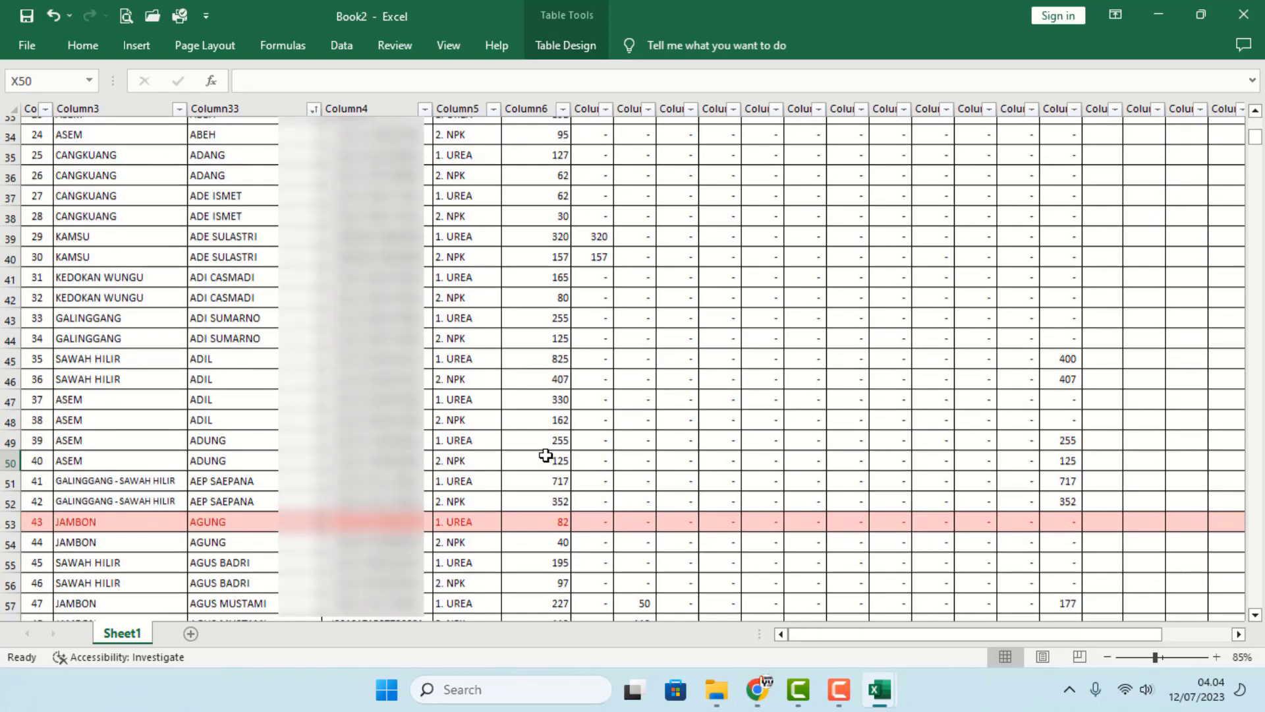
scroll(477, 346, "down", 1)
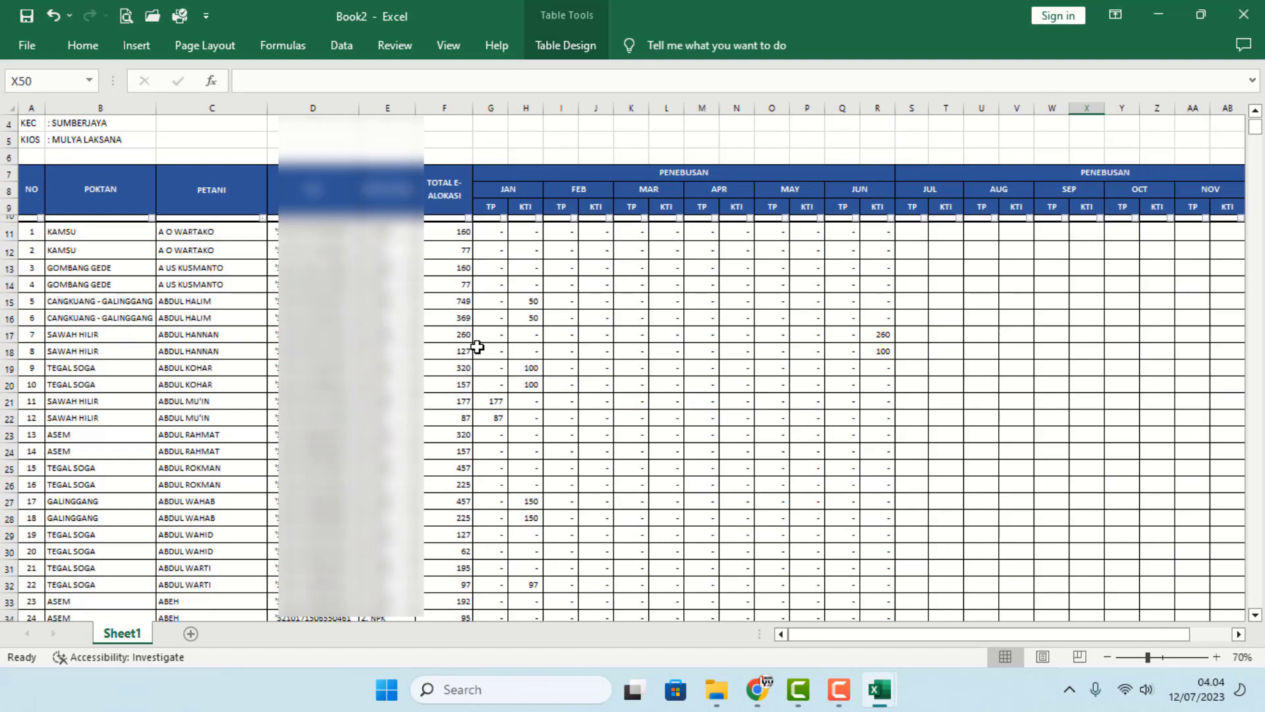
scroll(477, 347, "up", 2)
scroll(477, 347, "up", 4)
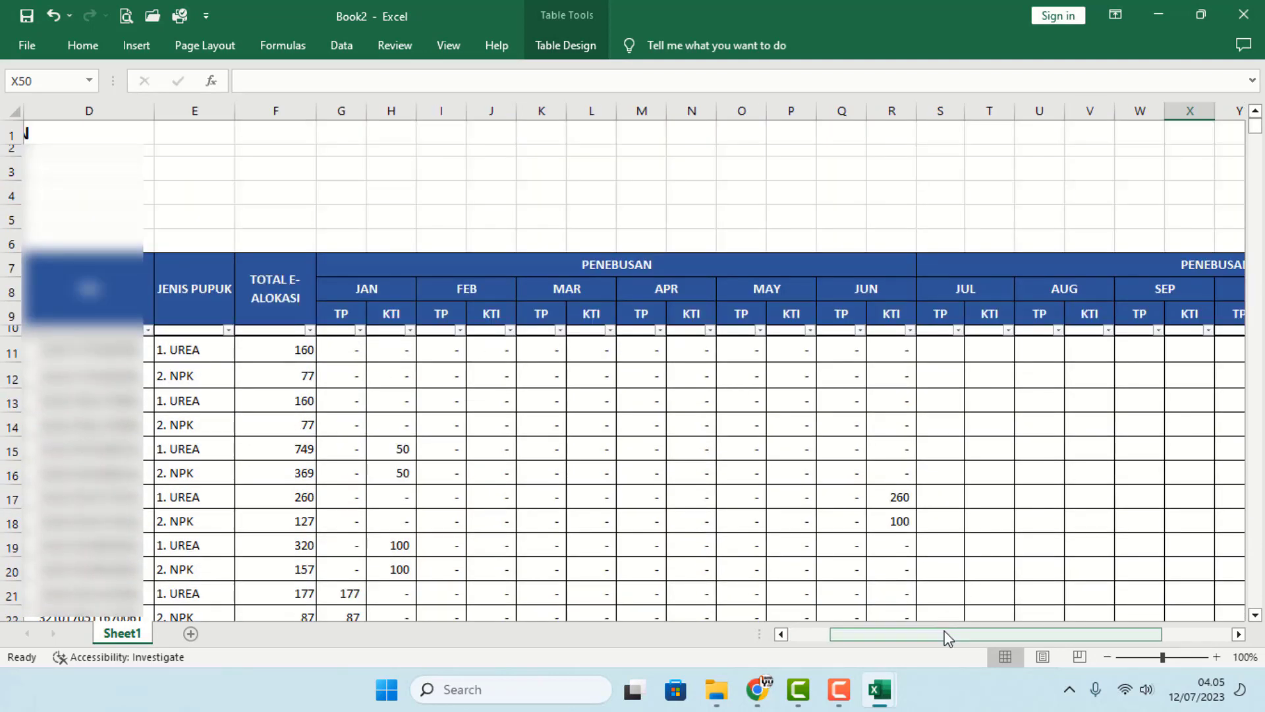
left_click_drag(947, 637, 904, 636)
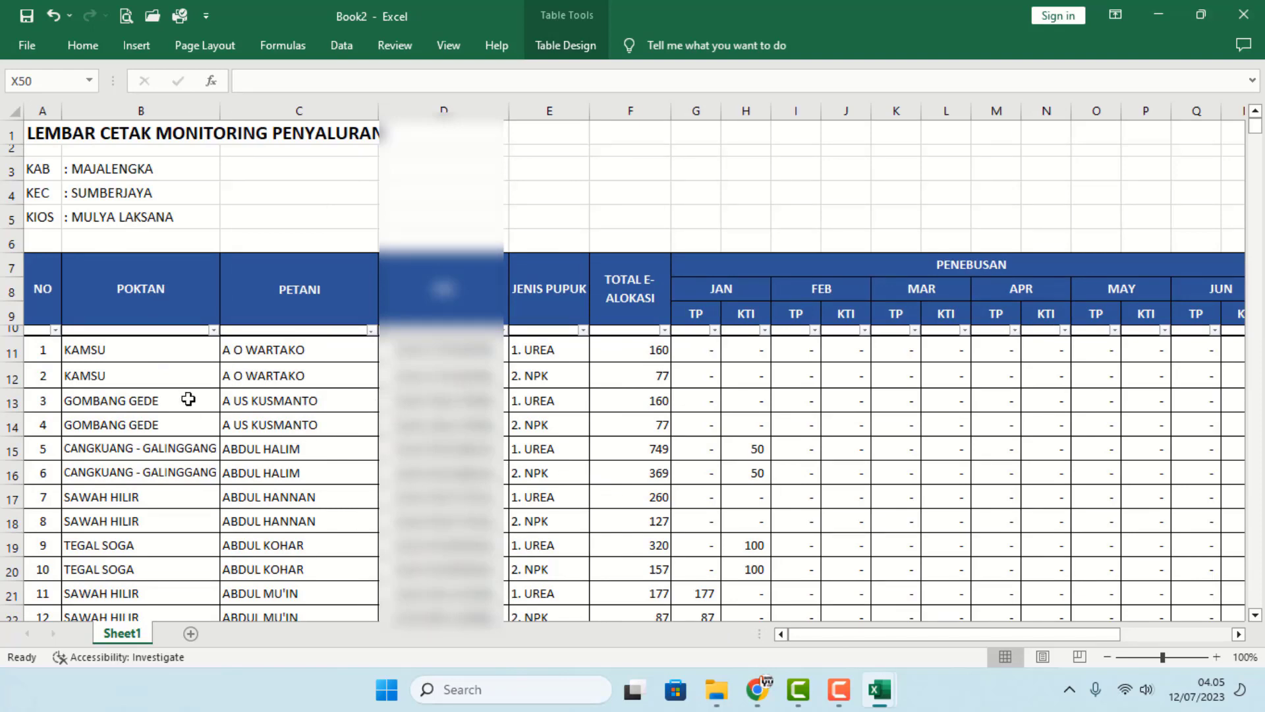
scroll(188, 399, "down", 4)
scroll(274, 580, "up", 4)
mouse_move(887, 688)
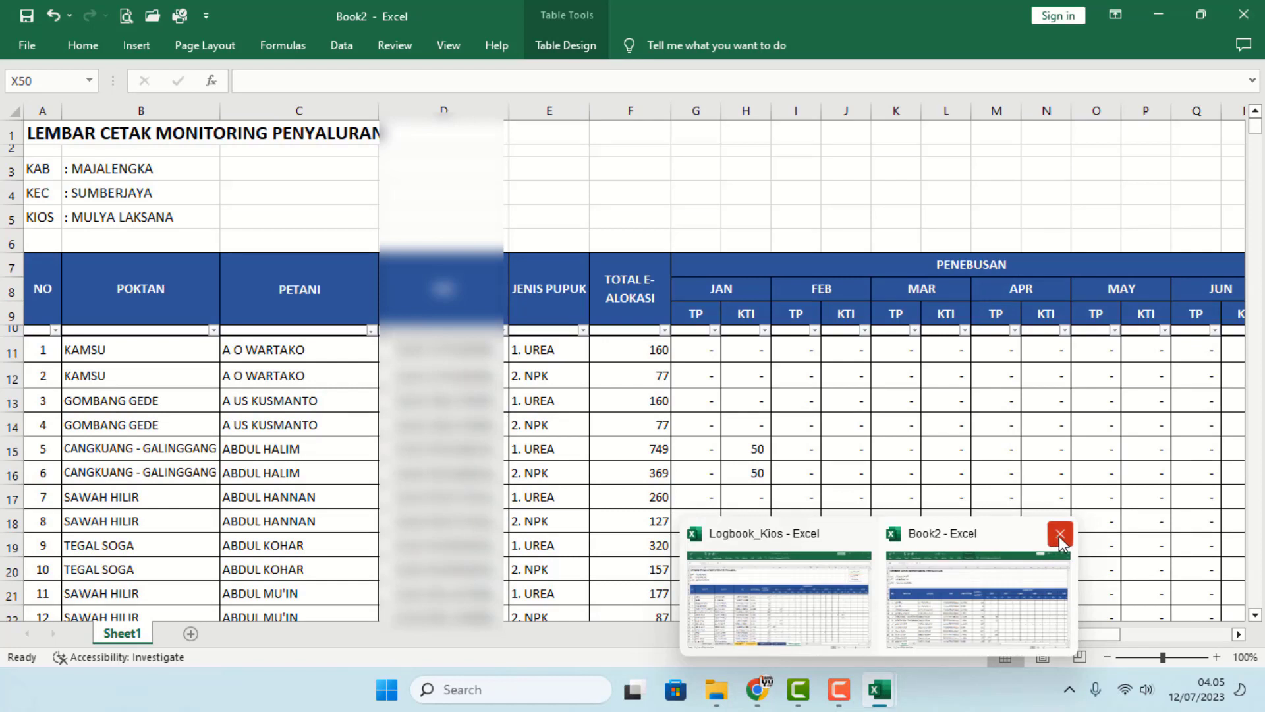
- Close Book2 and Logbook_Kios without saving, then bring Chrome's new tab to the front
left_click(1059, 535)
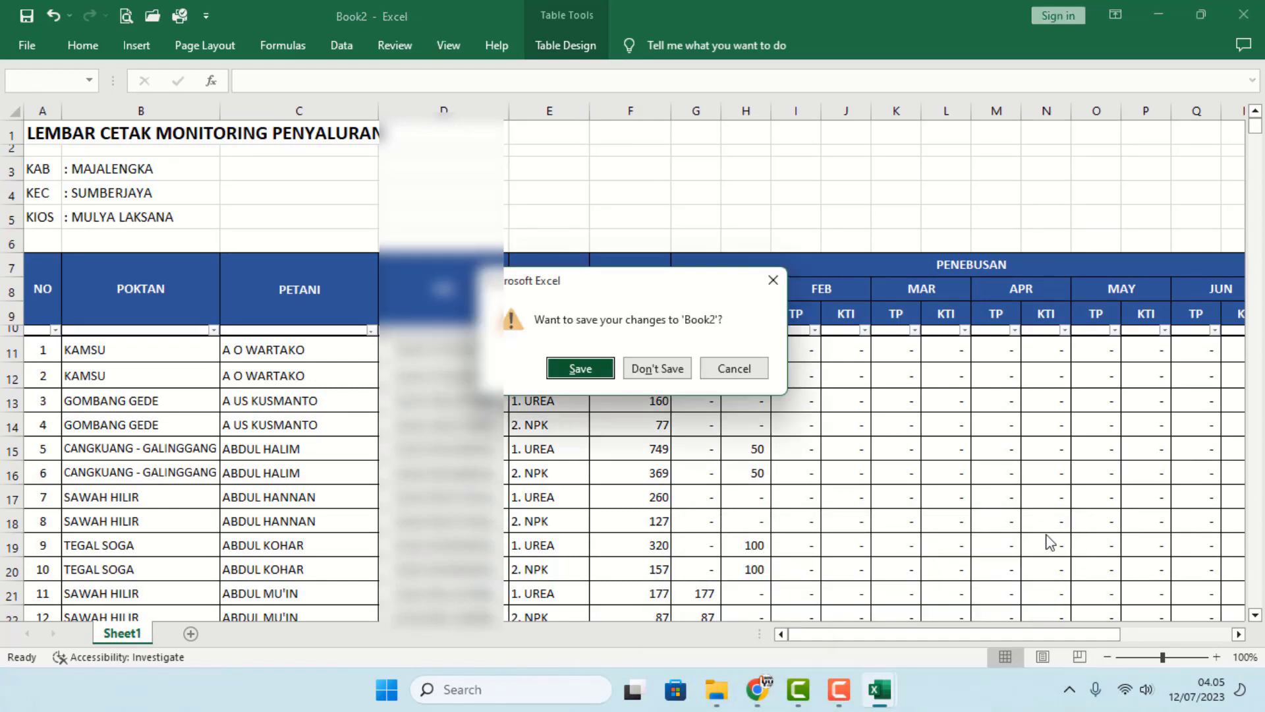
left_click(659, 374)
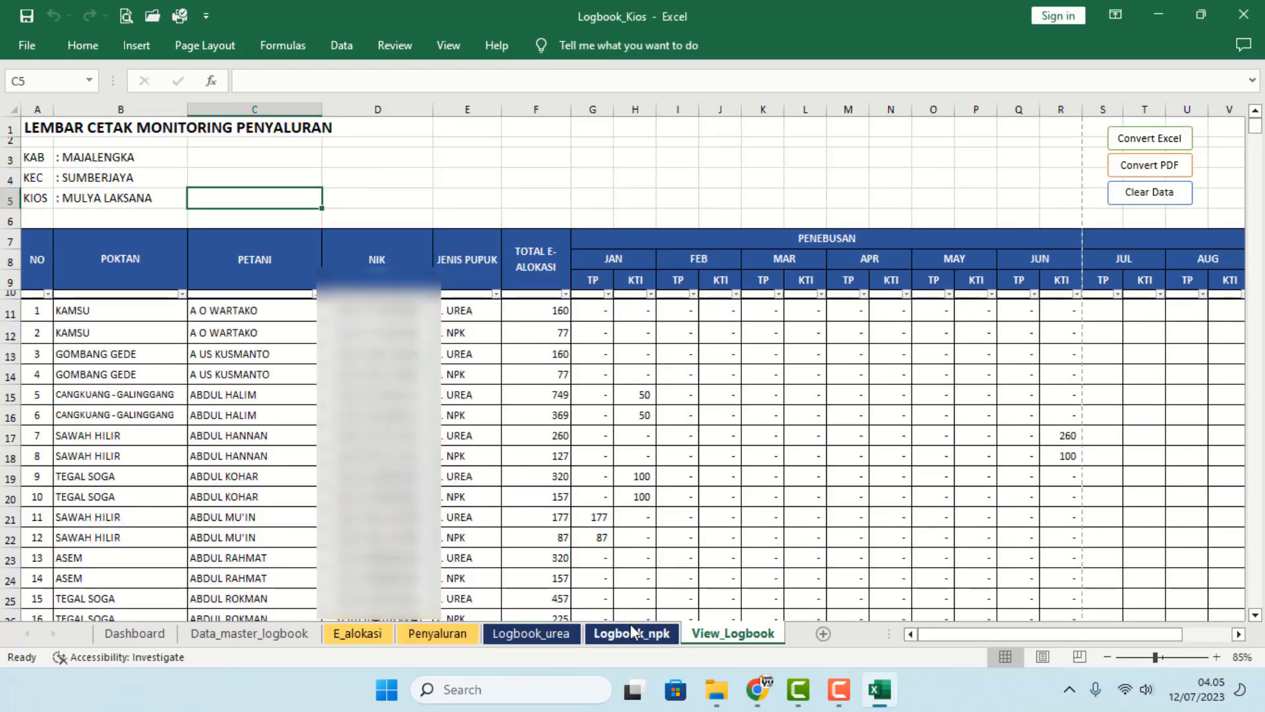
left_click(1244, 15)
left_click(727, 381)
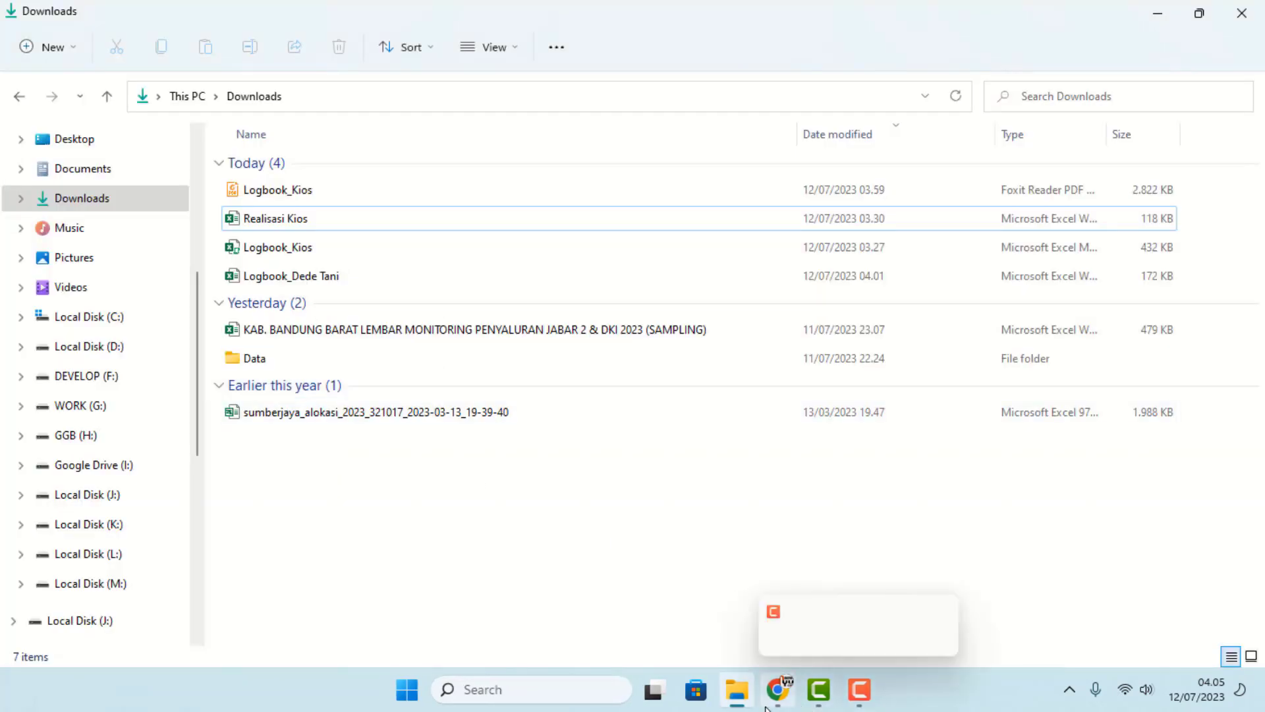
left_click(777, 690)
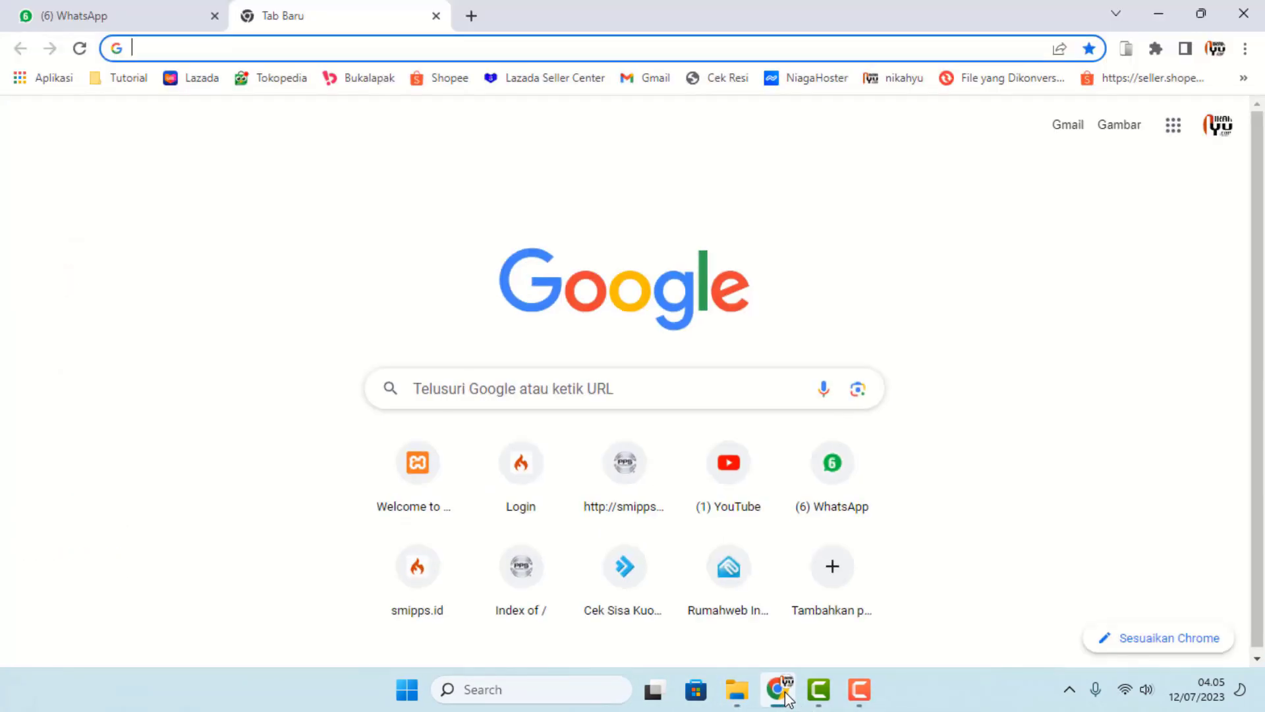
left_click(242, 48)
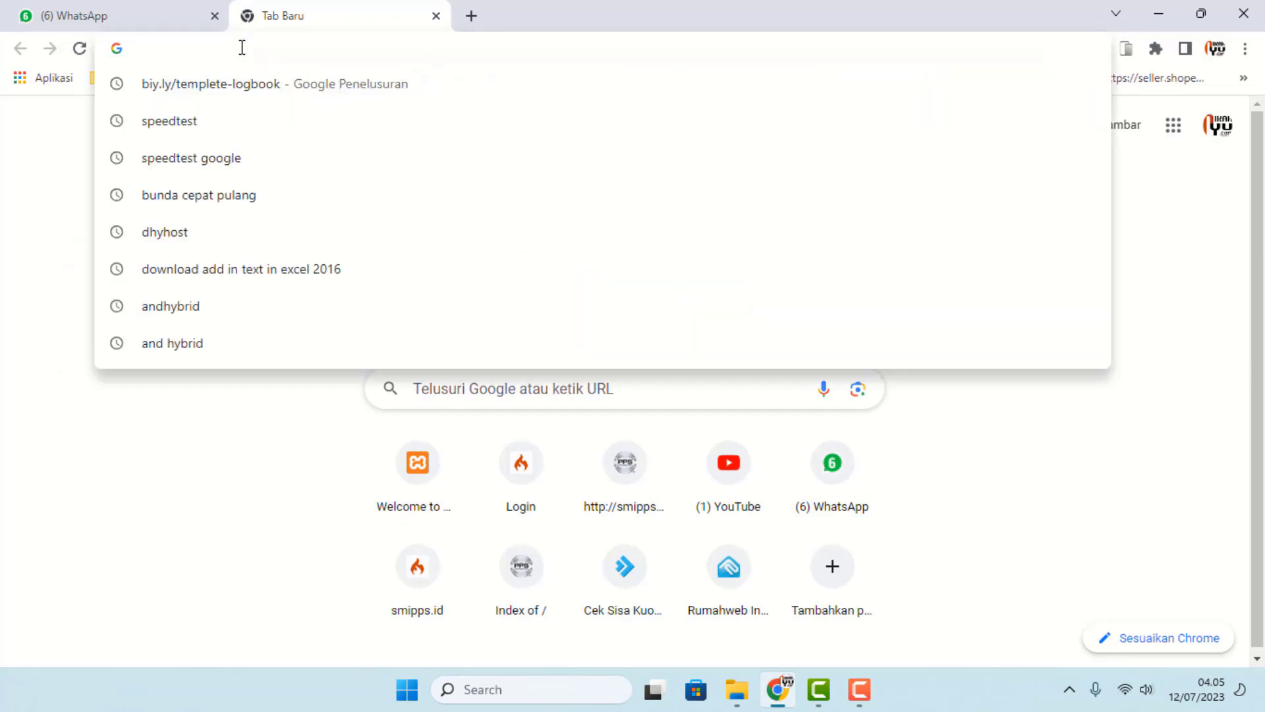
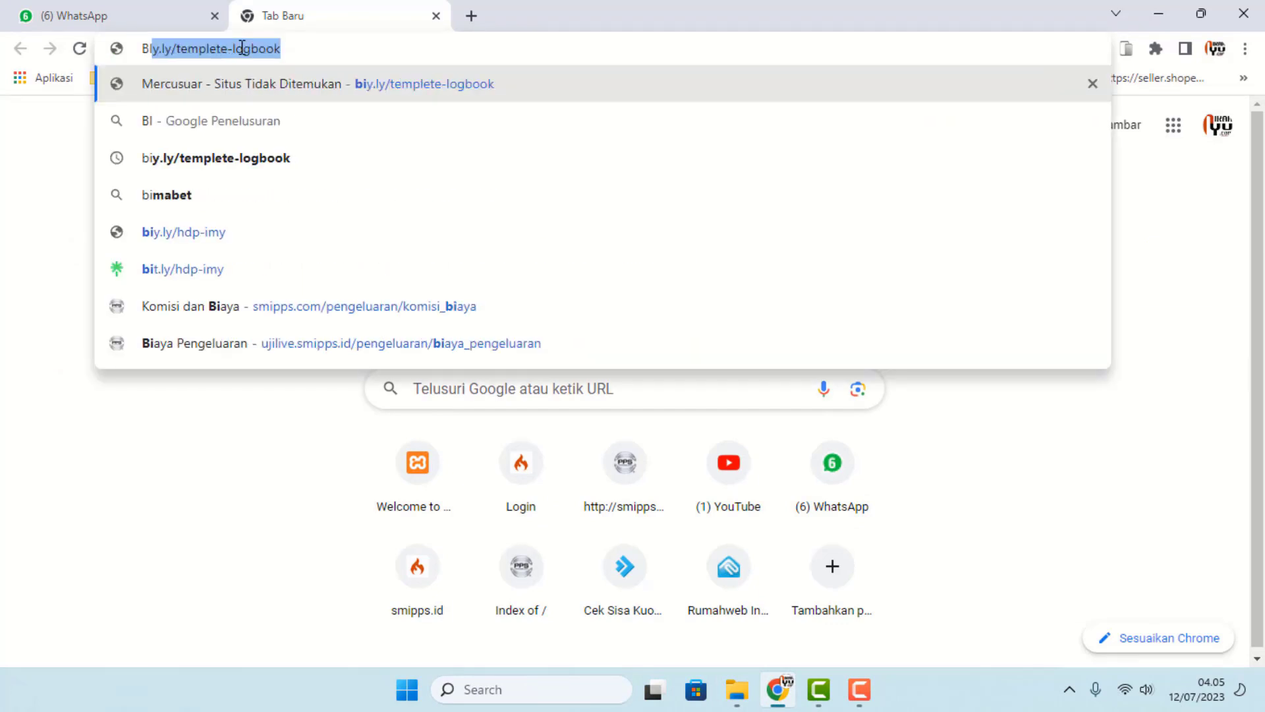
key("BackSpace")
key("BackSpace")
key("BackSpace")
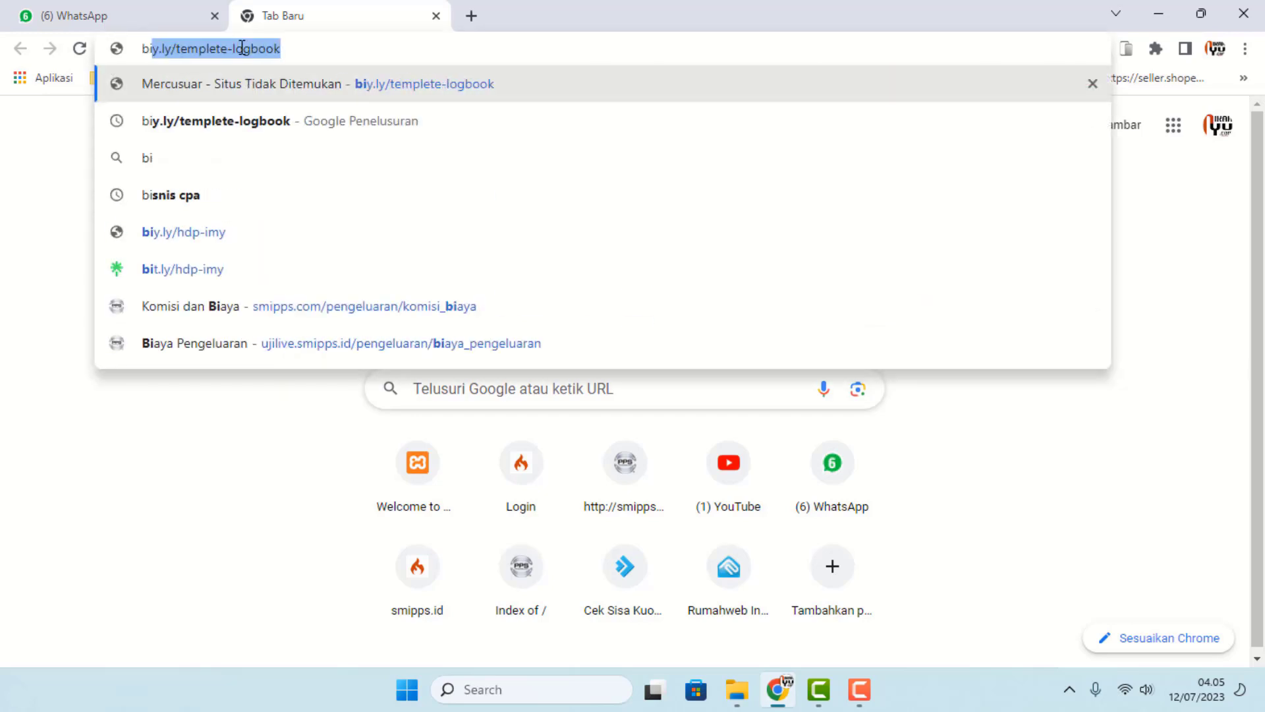
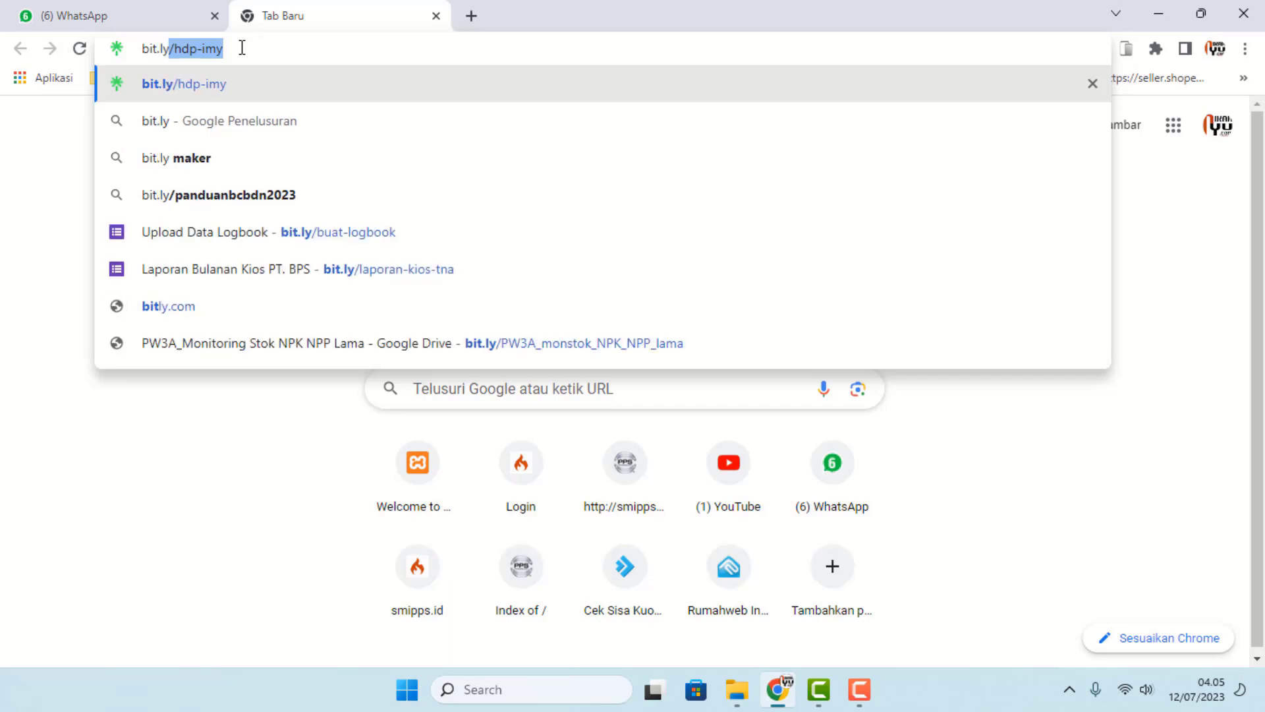
key("Right")
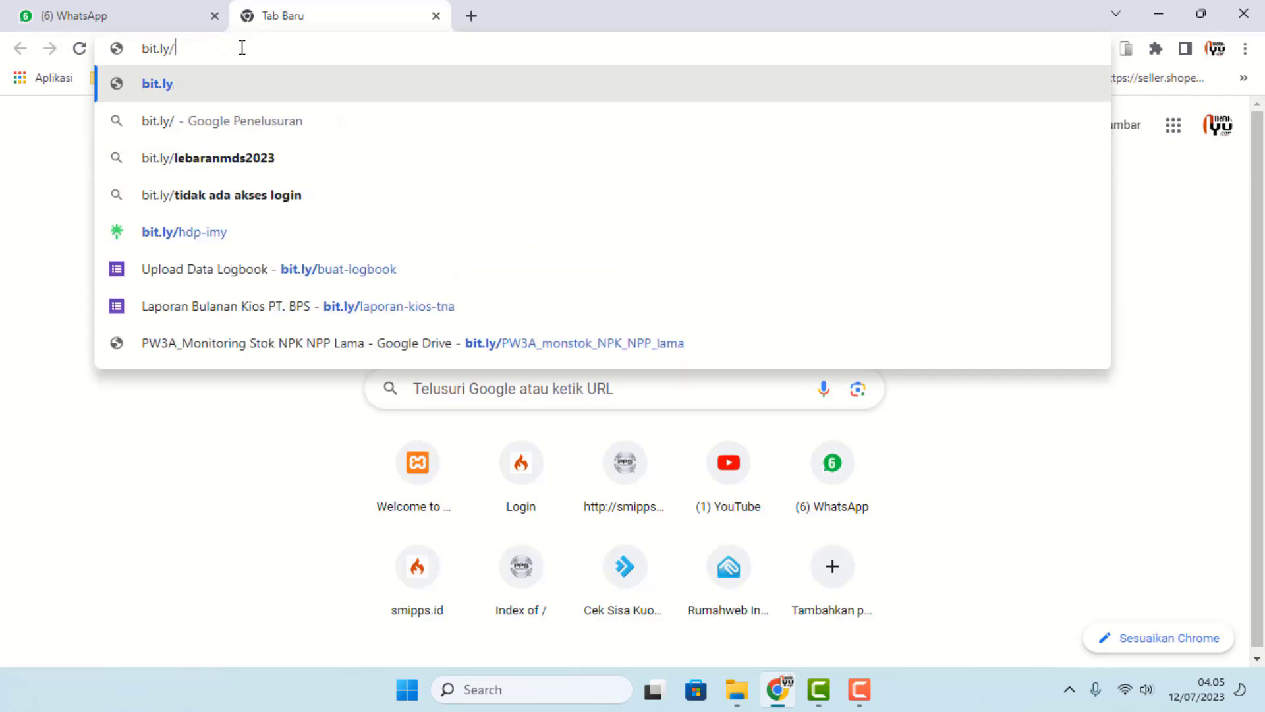
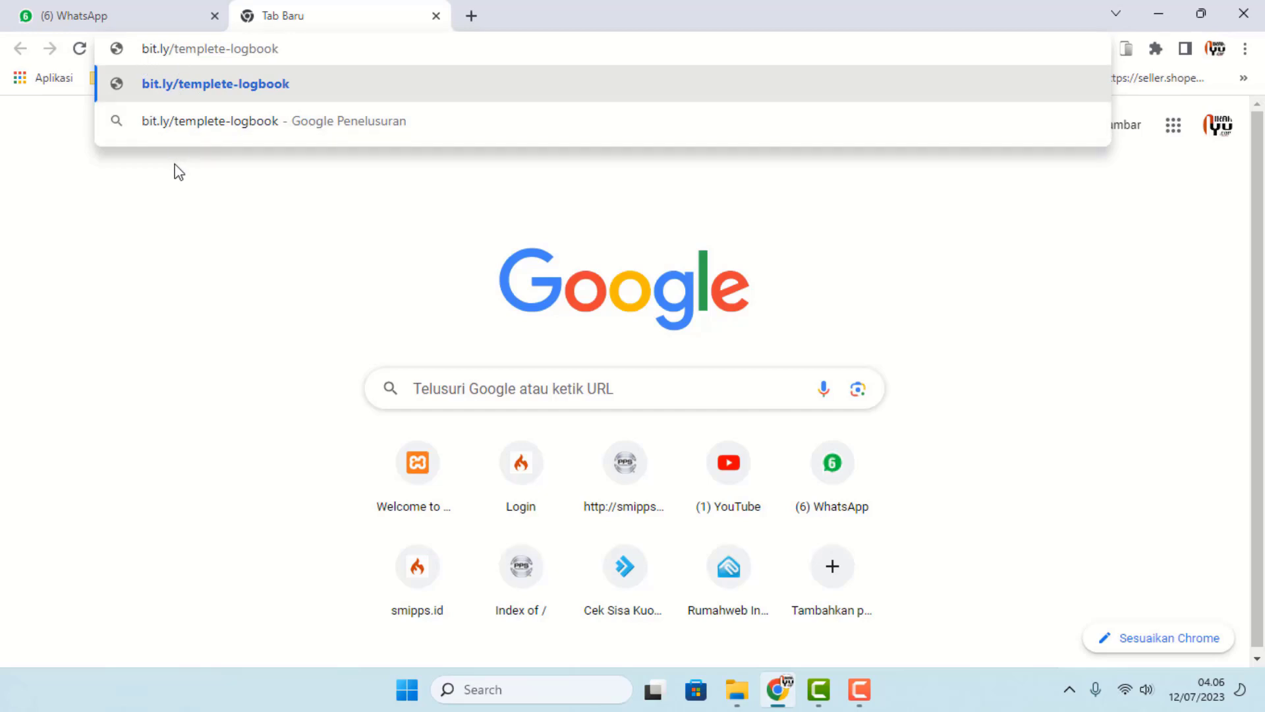
key("Return")
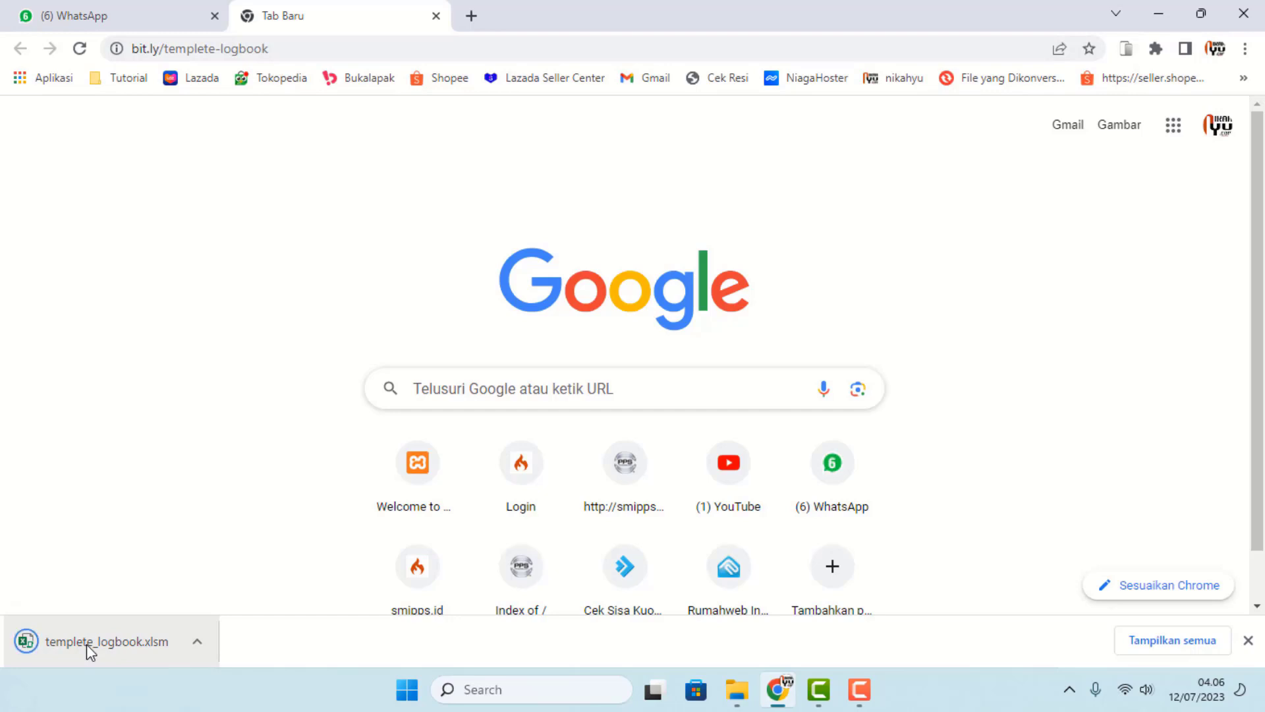
left_click(86, 643)
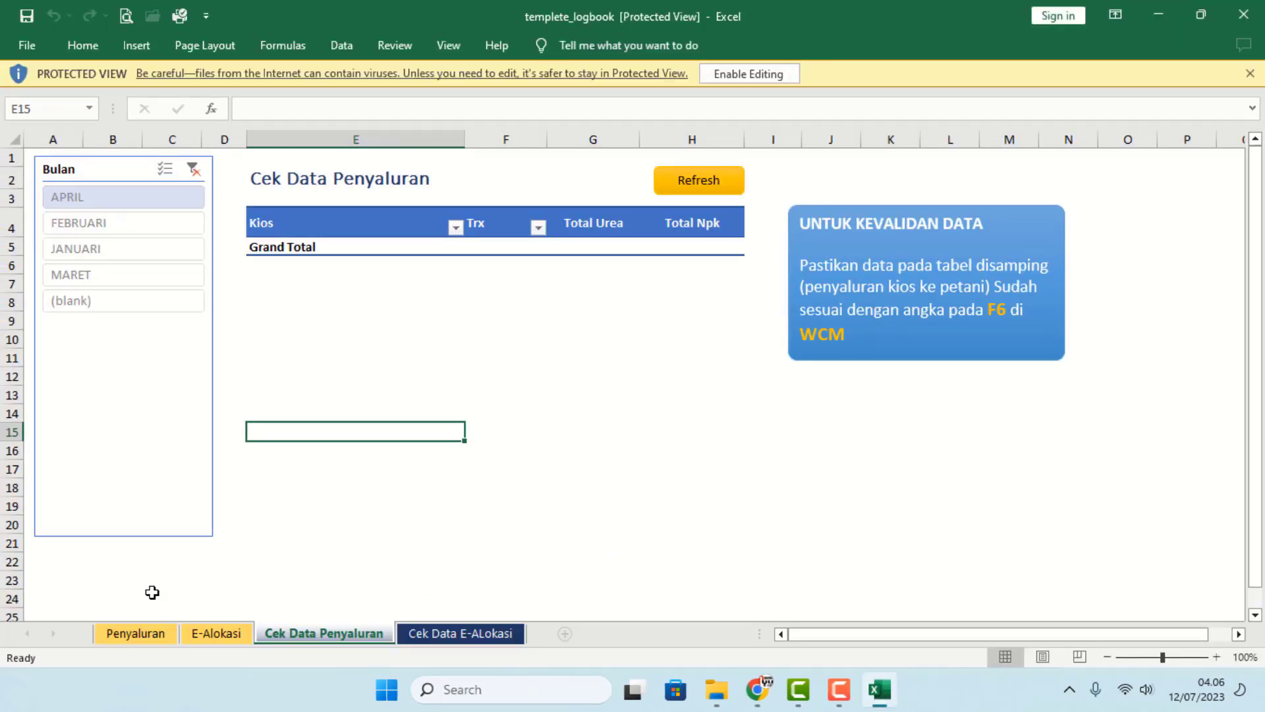
- Enable editing of templete_logbook and go to its Cek Data Penyaluran sheet
left_click(746, 83)
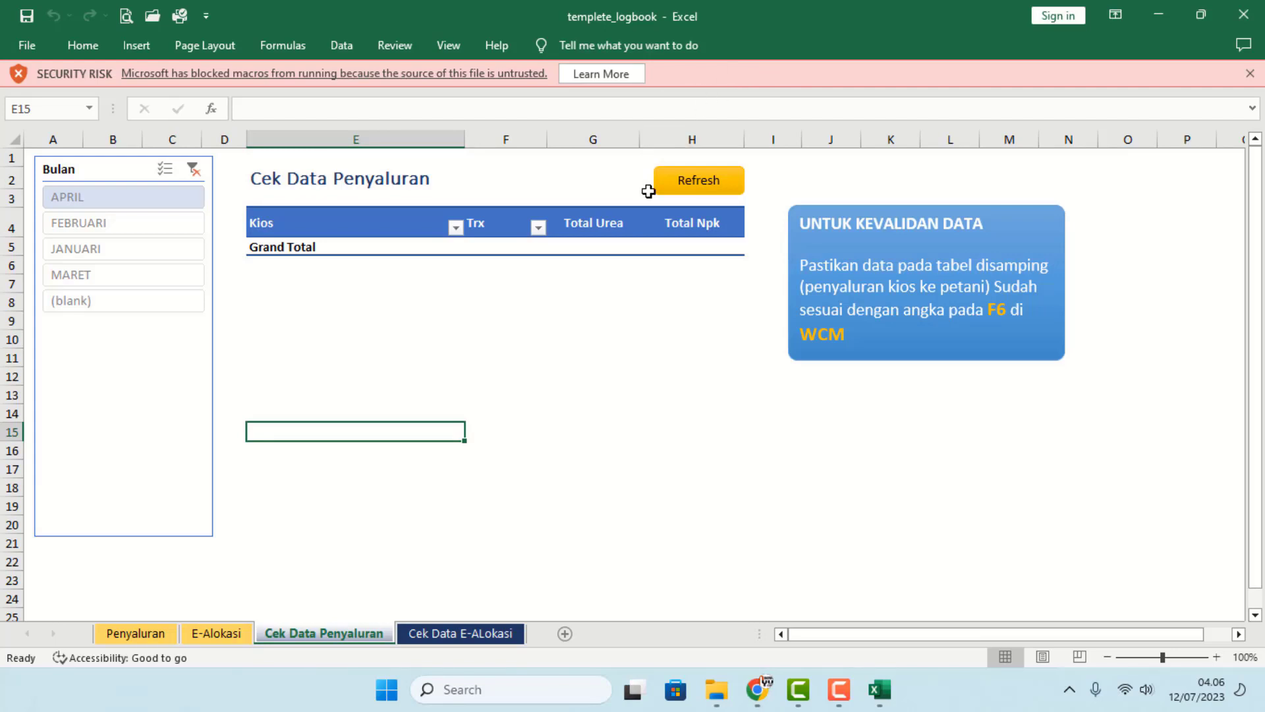
left_click(412, 640)
left_click(458, 640)
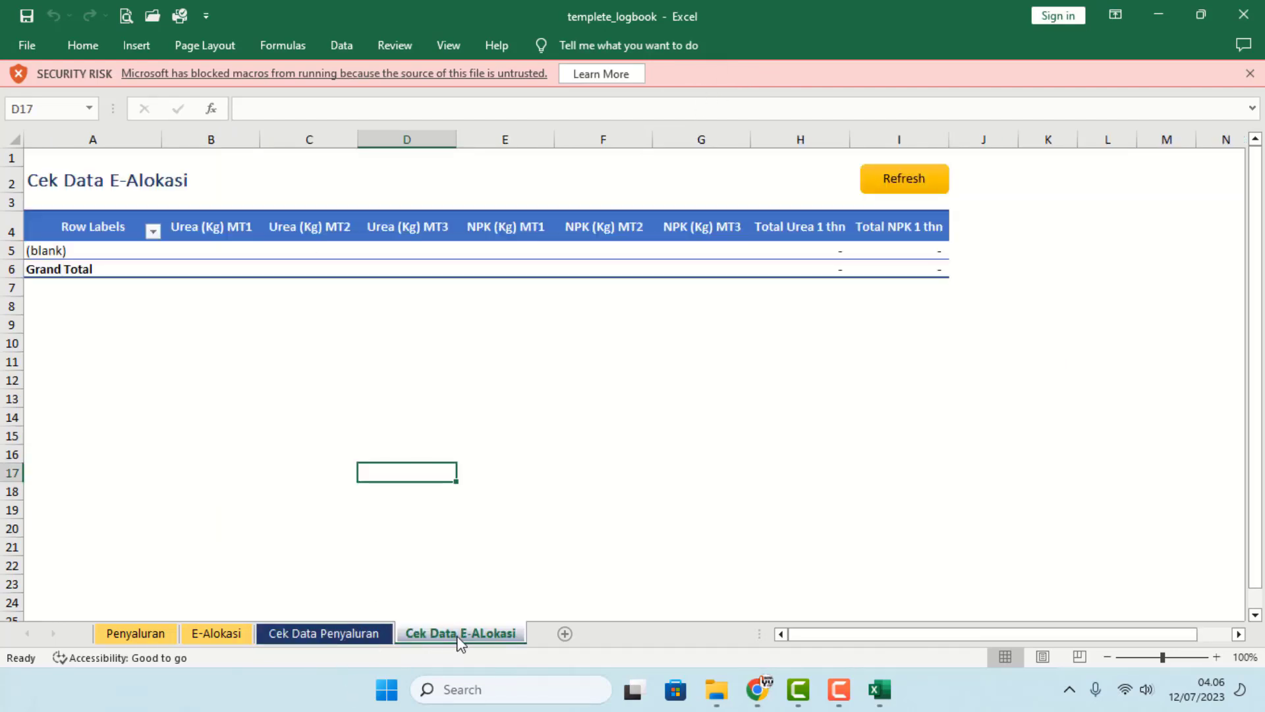
left_click(389, 644)
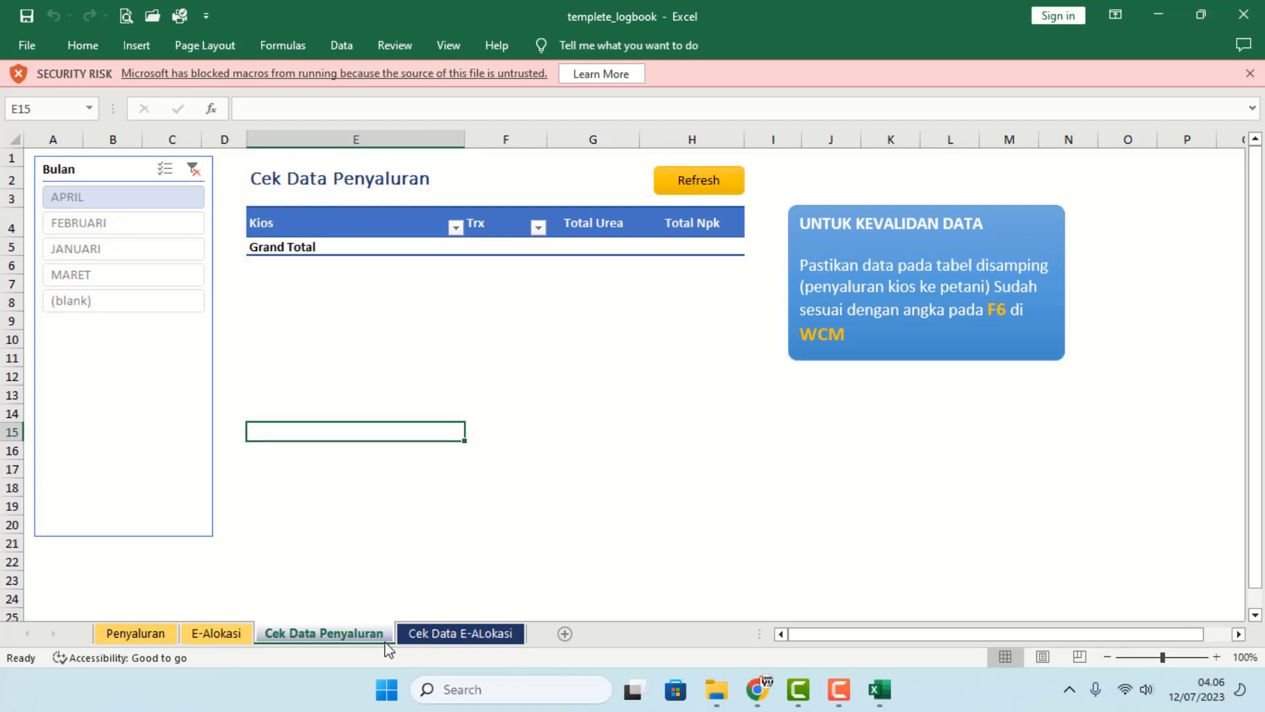
mouse_move(805, 328)
left_mouse_down()
mouse_move(838, 331)
mouse_move(794, 330)
left_mouse_up()
left_click(714, 436)
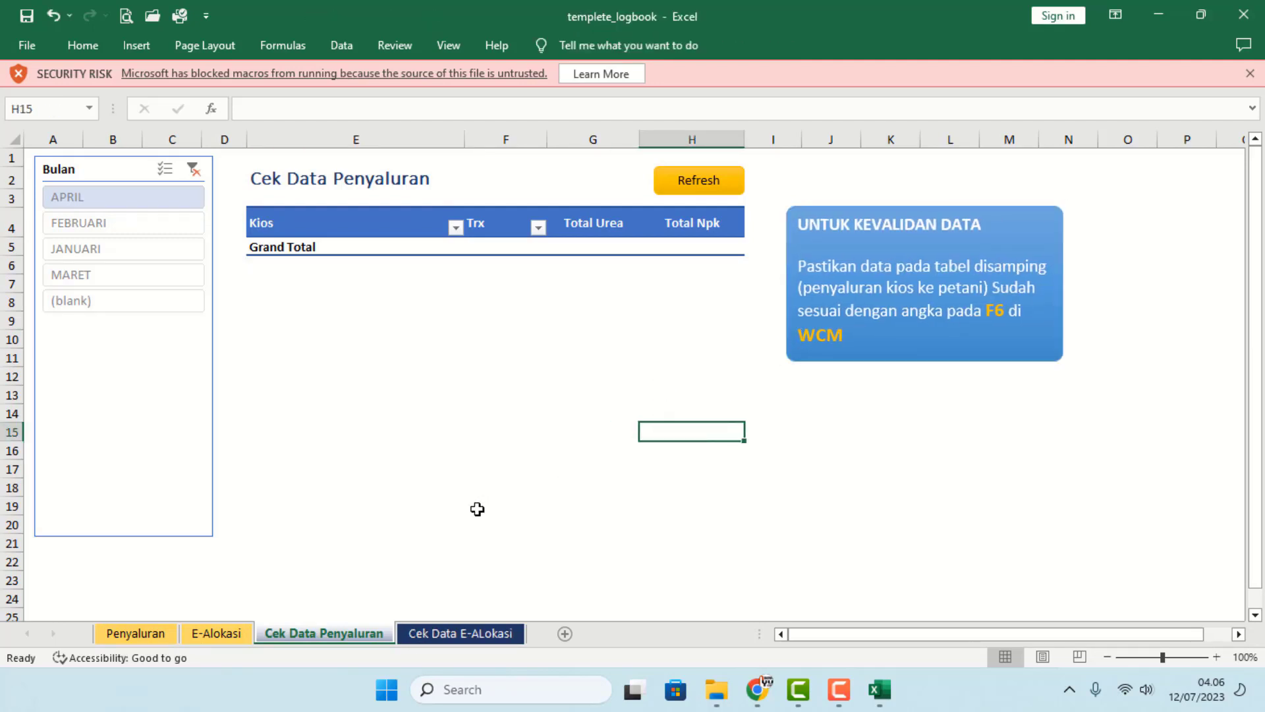
- Attempt the Cek Data Penyaluran pivot refresh, dismiss the blocked-macro error, and close without saving
left_click(684, 191)
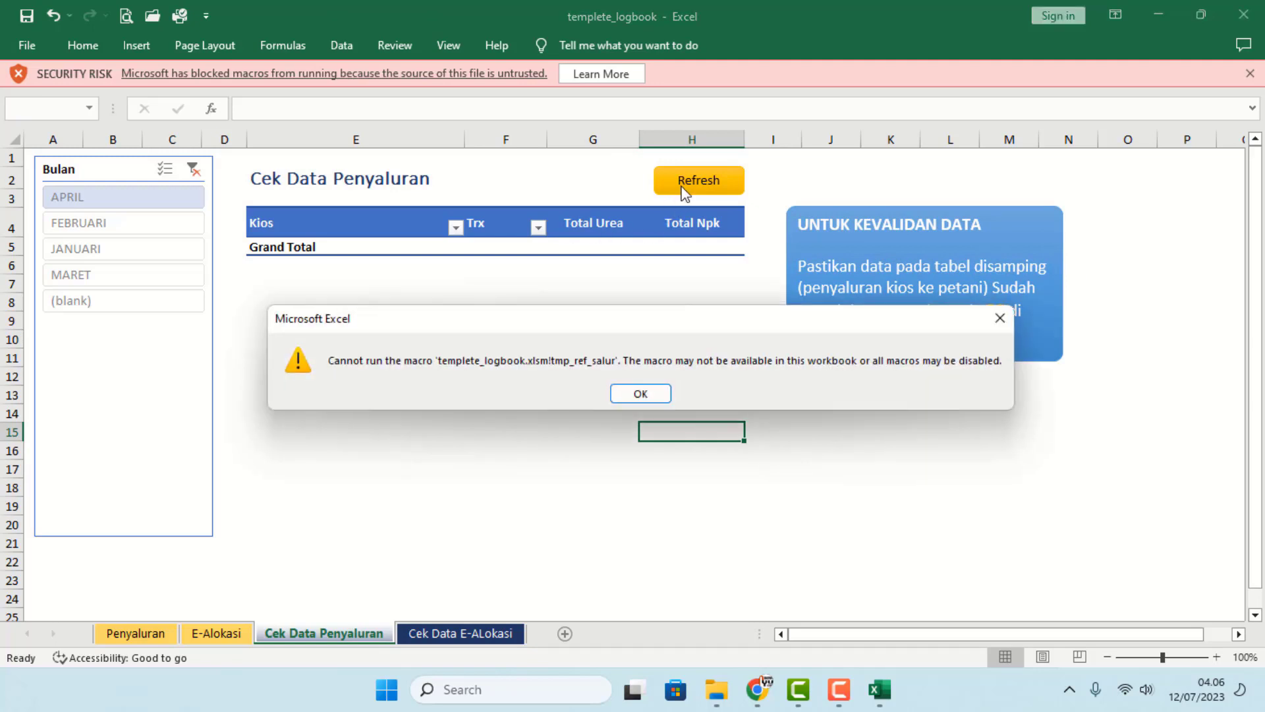
left_click(636, 395)
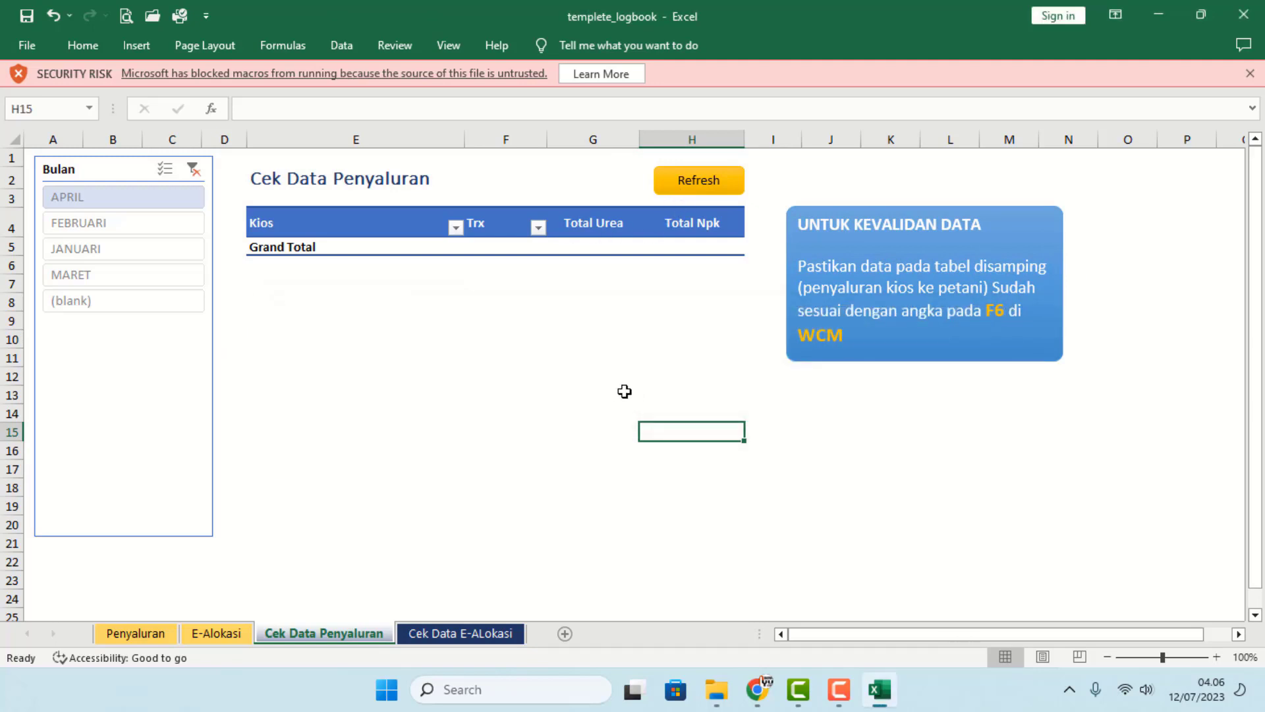
left_click(1245, 14)
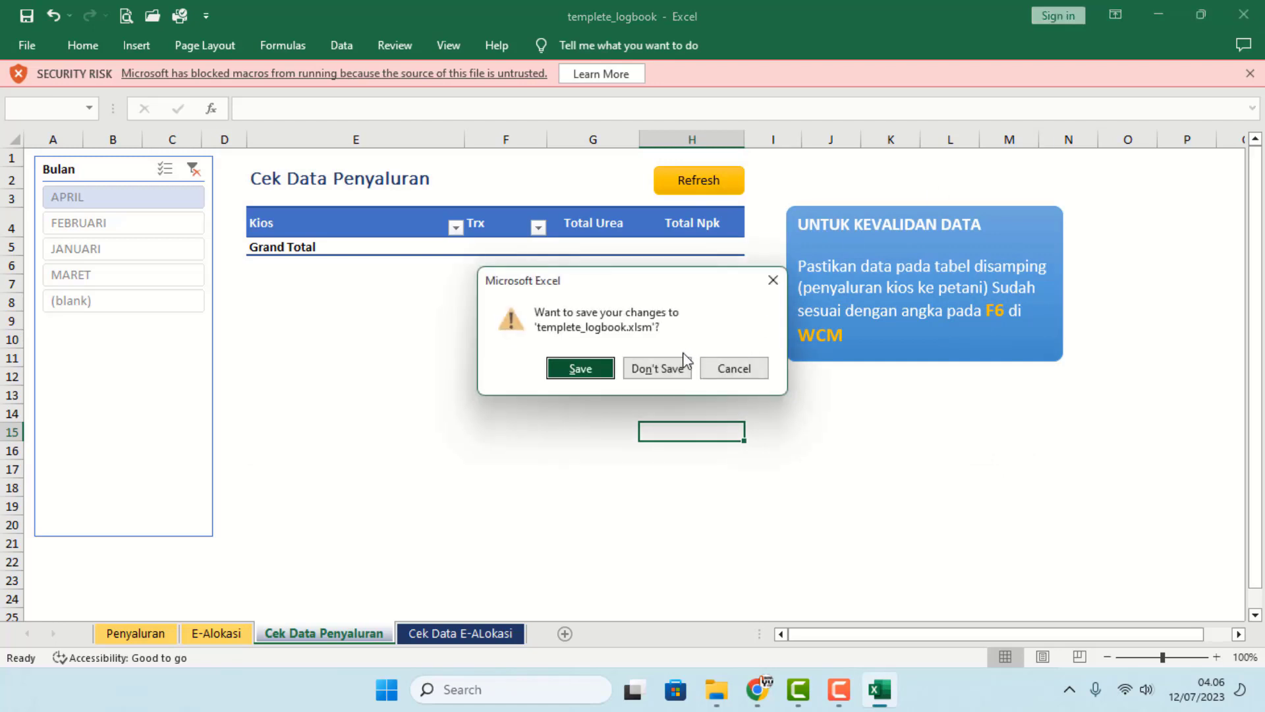
left_click(658, 368)
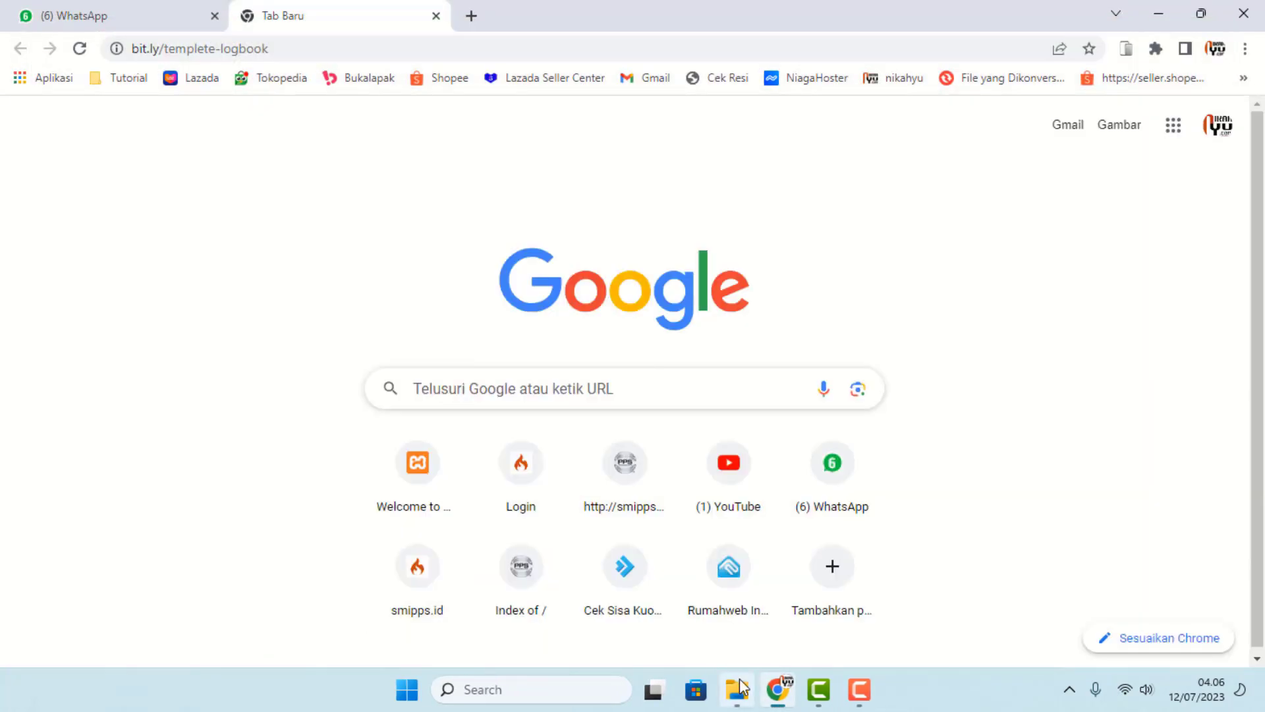
- Select templete_logbook in the Downloads folder and view its file properties
left_click(738, 689)
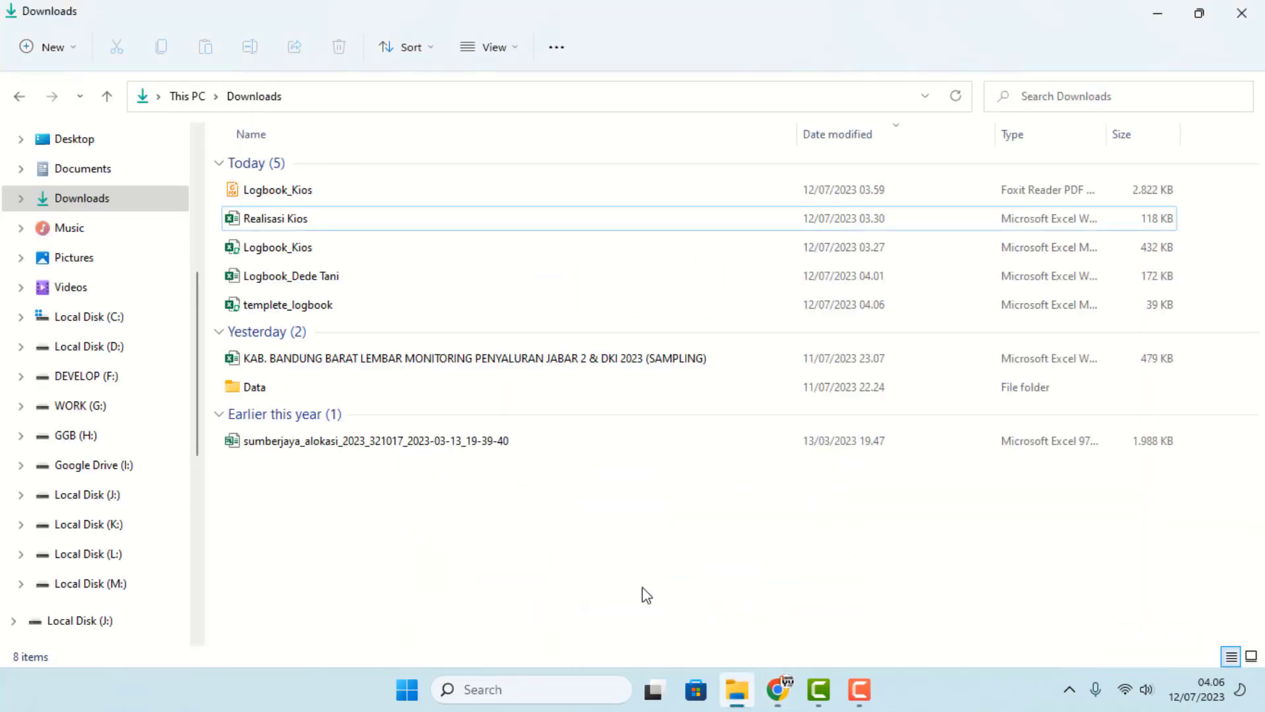
left_click(296, 309)
right_click(303, 313)
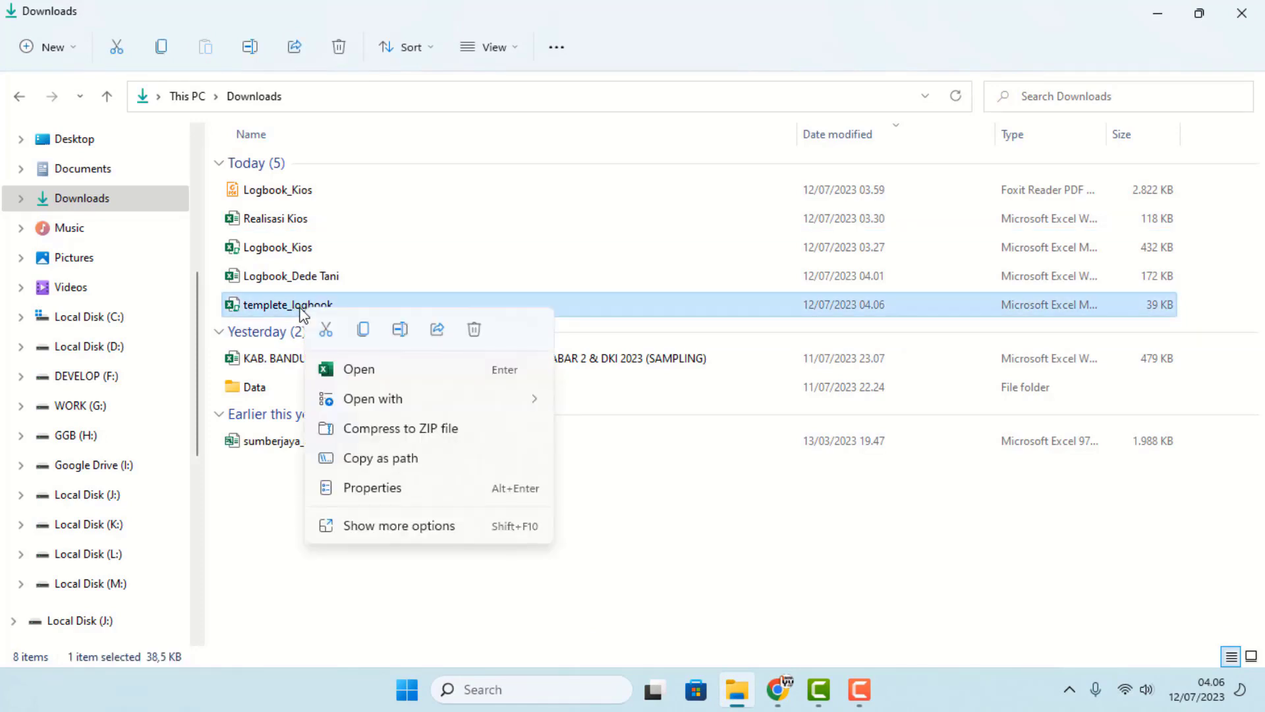
right_click(267, 311)
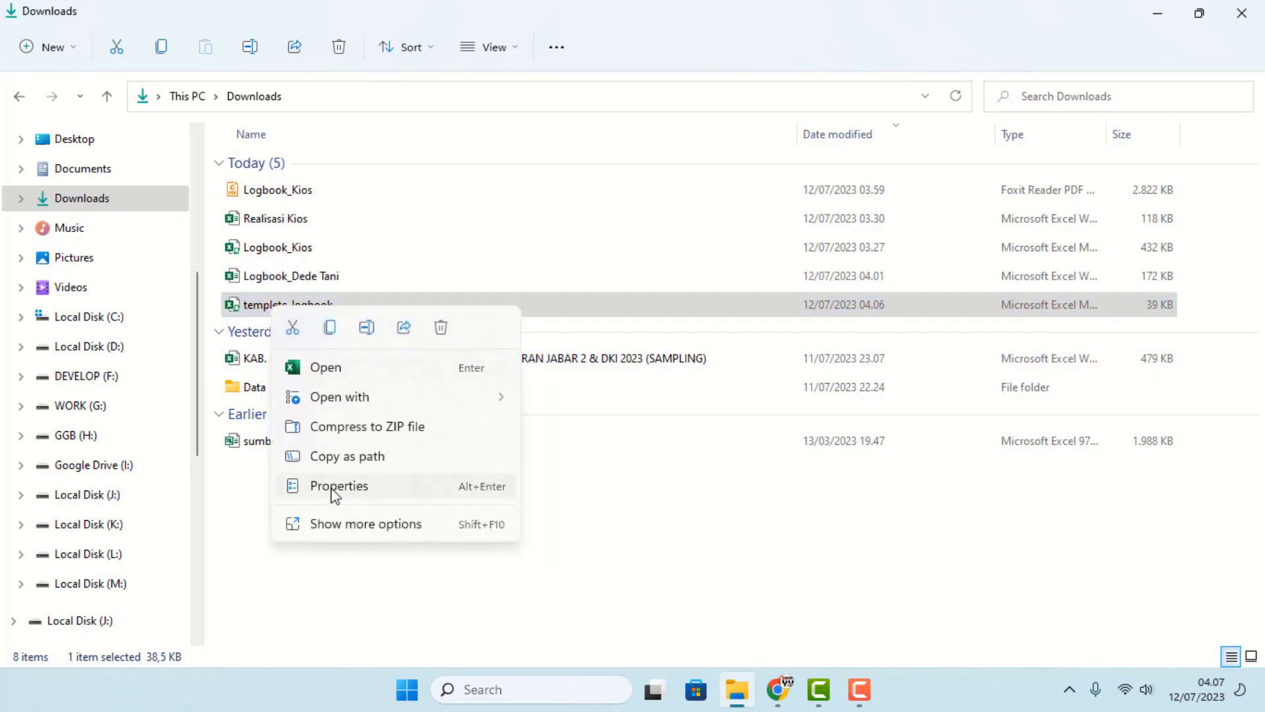
left_click(334, 487)
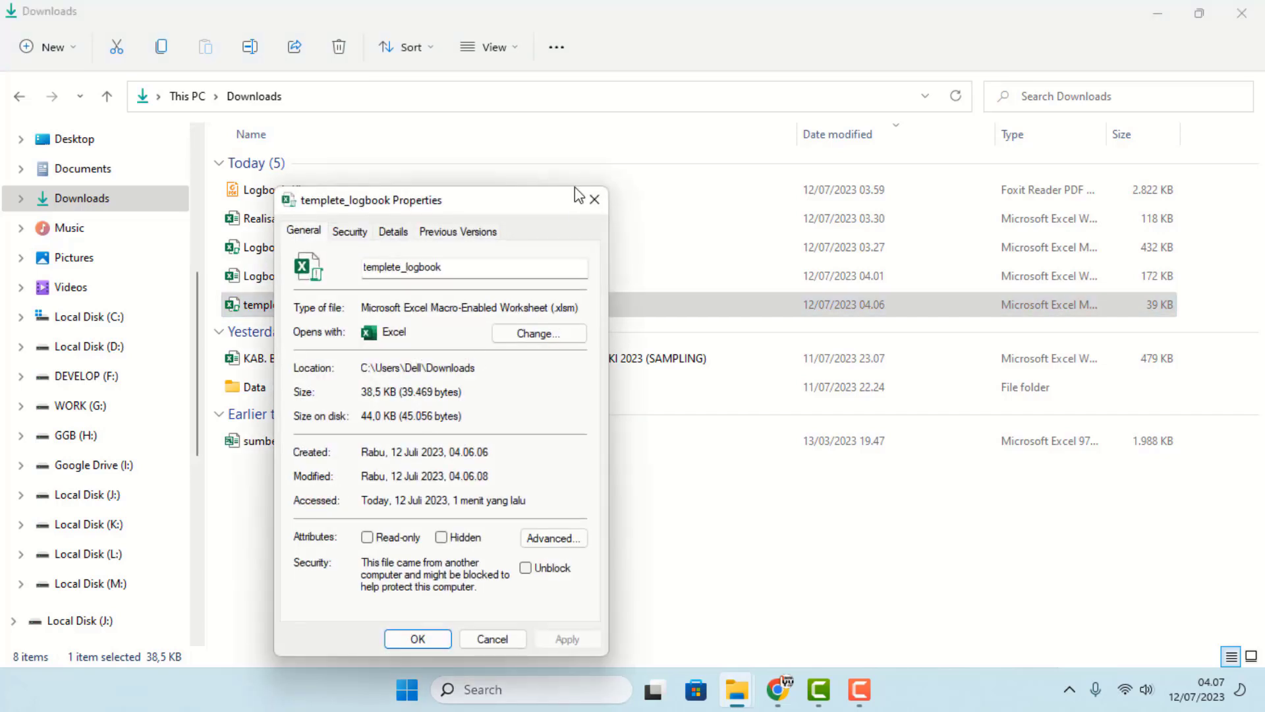
left_click(593, 200)
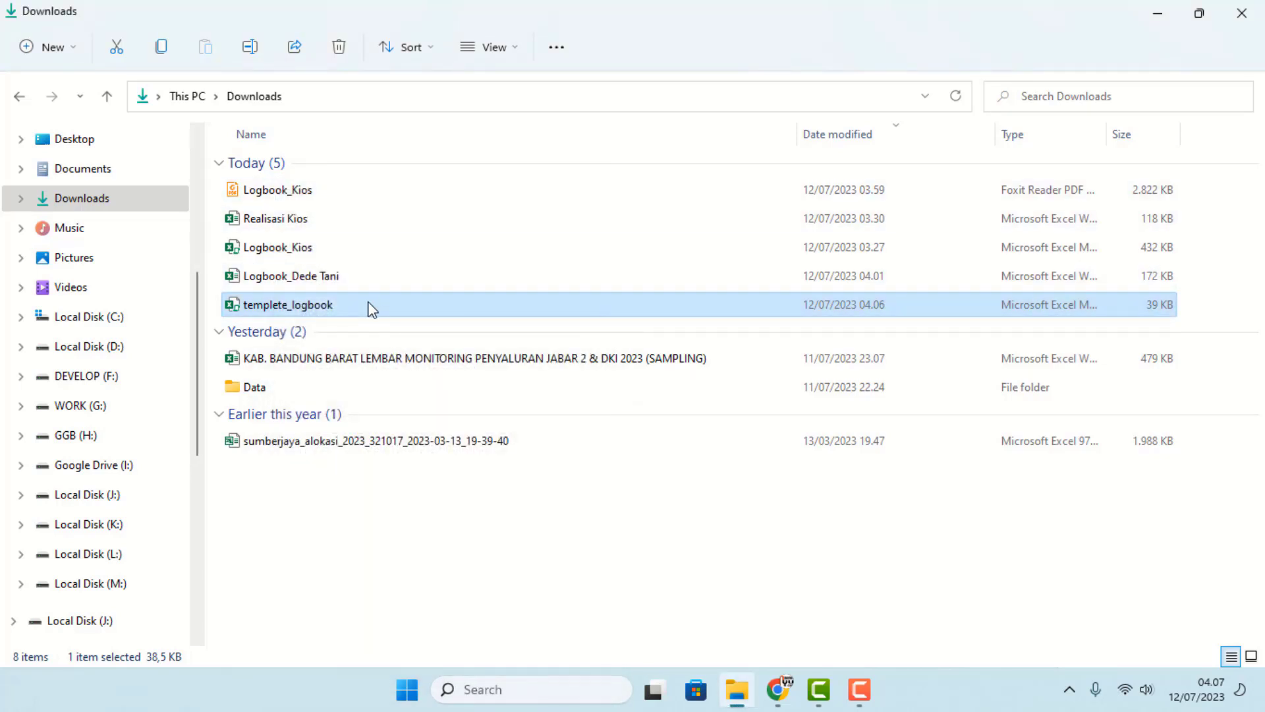
- Tick Unblock in templete_logbook's properties, apply it, and reopen the file in Excel
right_click(372, 307)
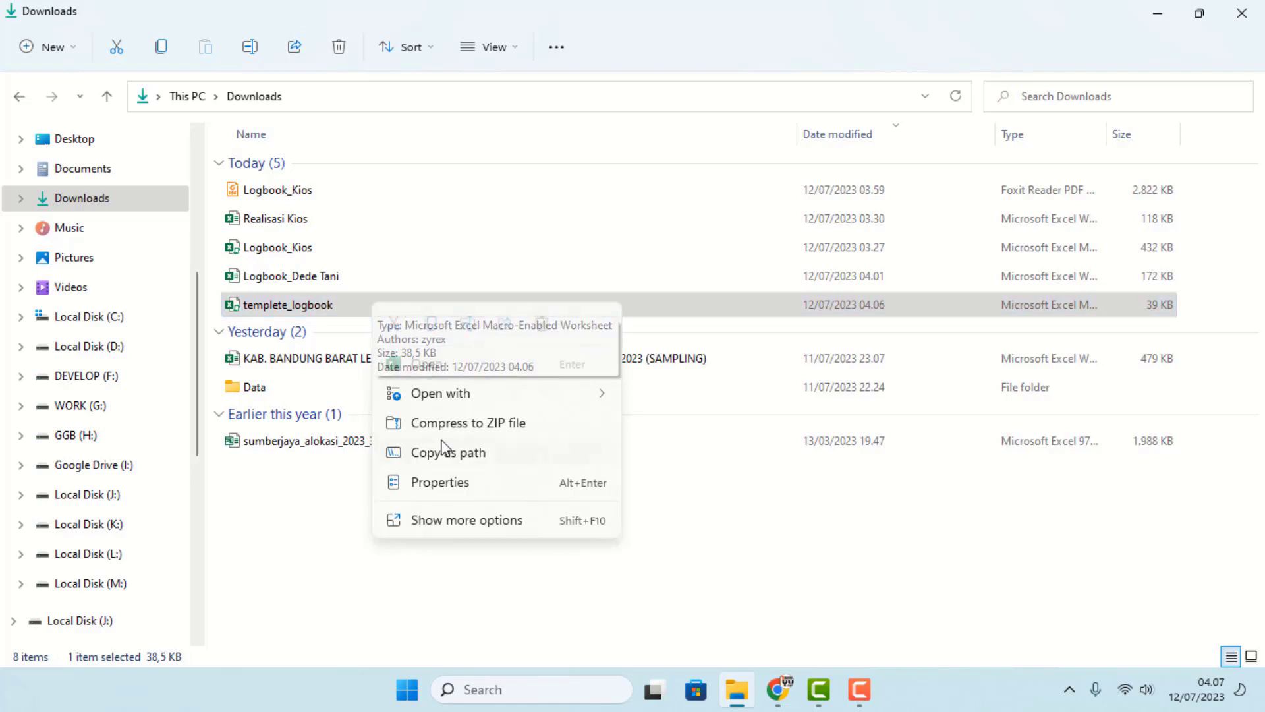
left_click(445, 520)
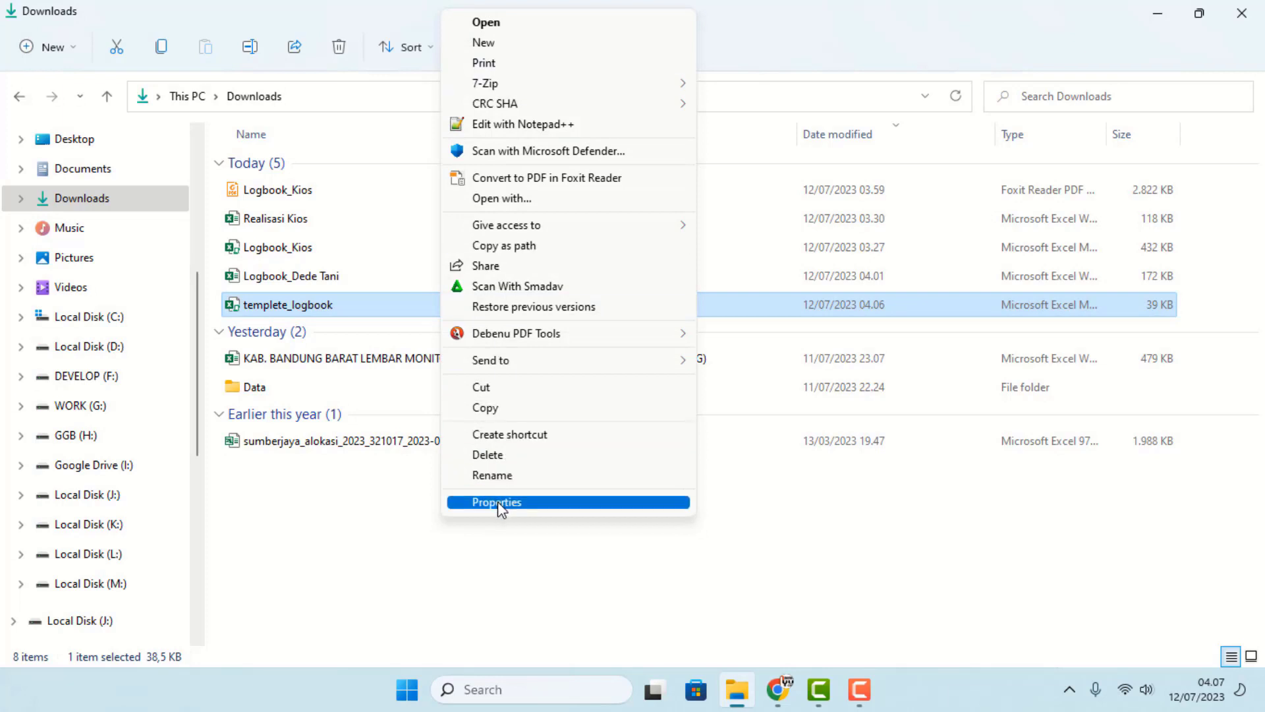
left_click(499, 502)
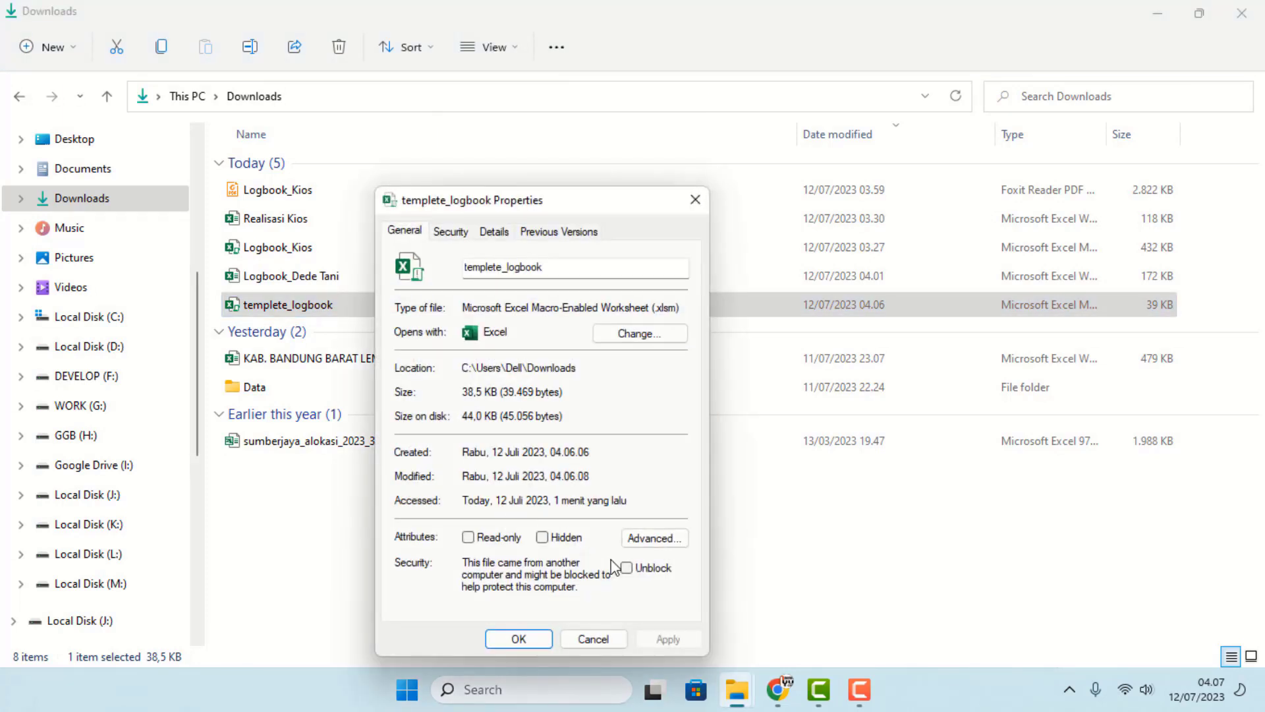
left_click(626, 570)
left_click(667, 640)
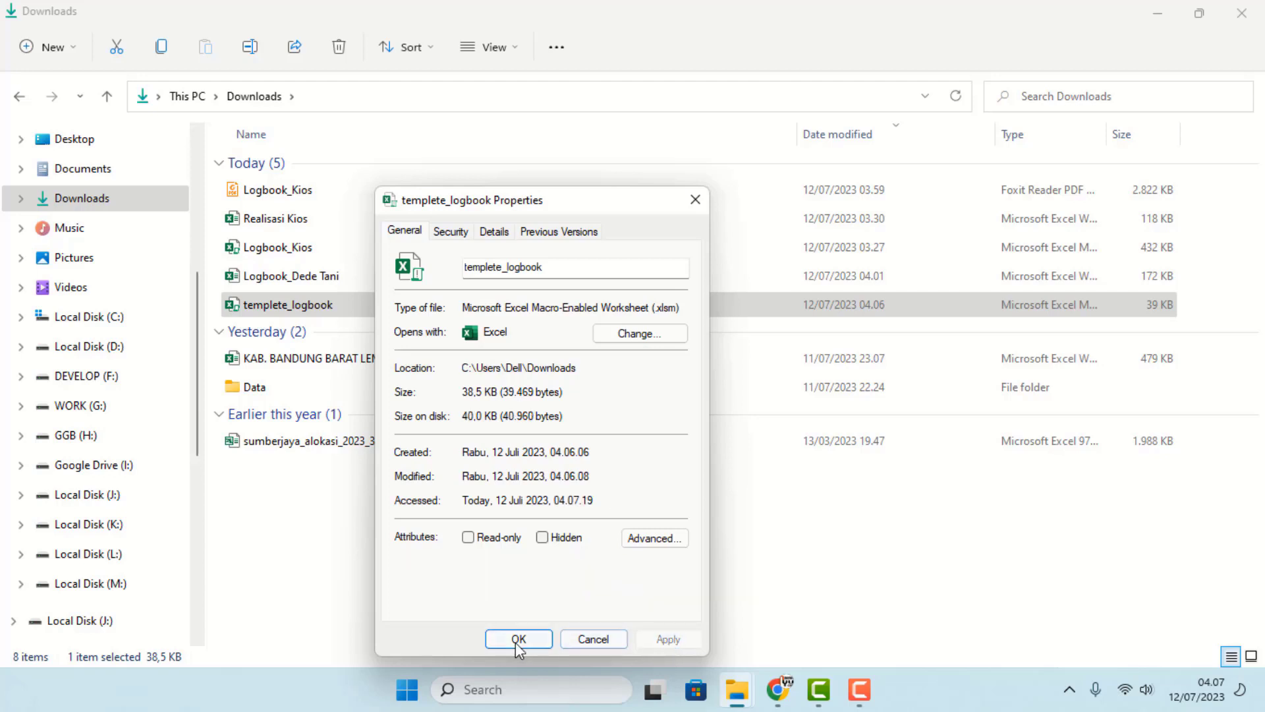
left_click(518, 641)
double_click(305, 309)
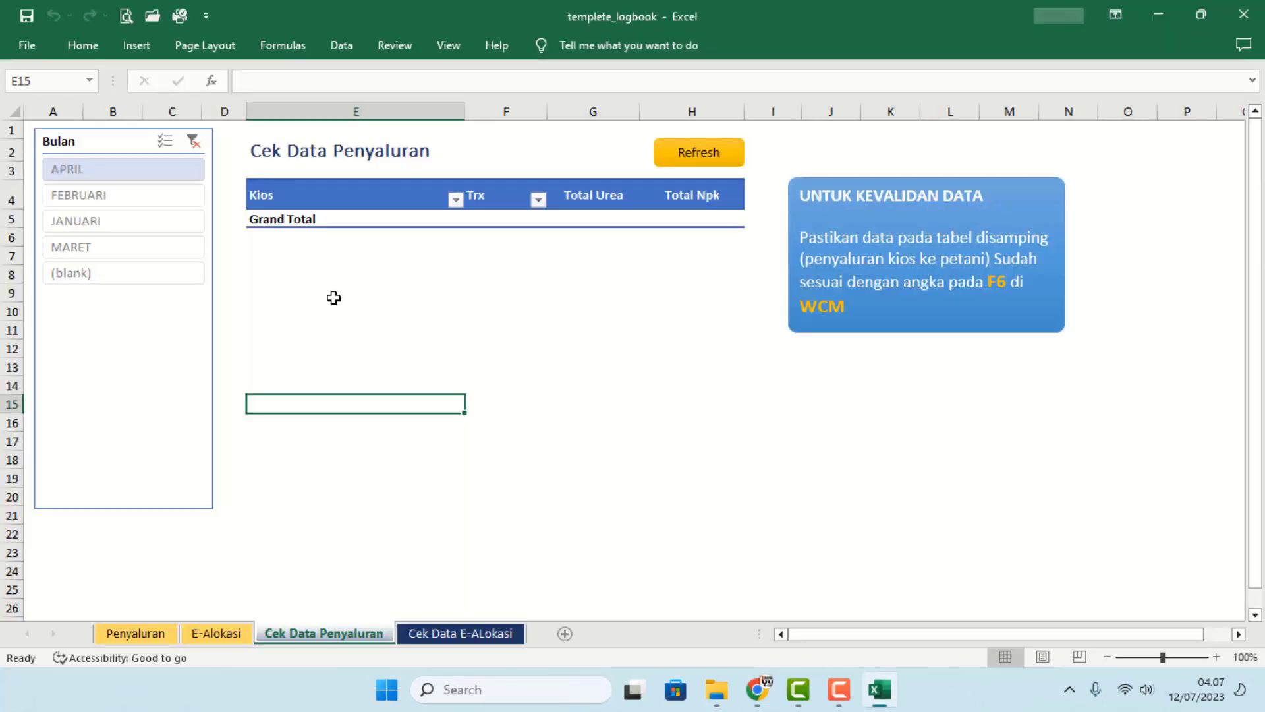
- Show the empty E-Alokasi sheet, headed Nama Penyuluh, Kode Desa and Kode Kios Pengecer
left_click(352, 295)
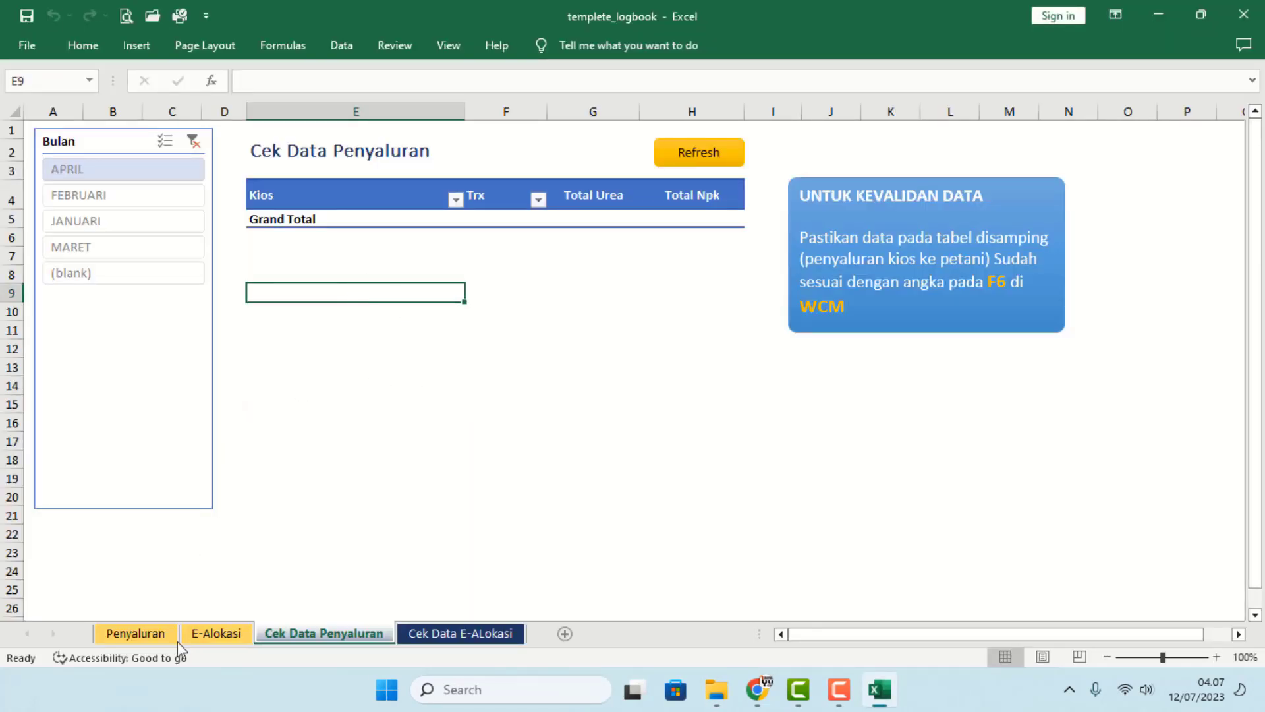
left_click(200, 637)
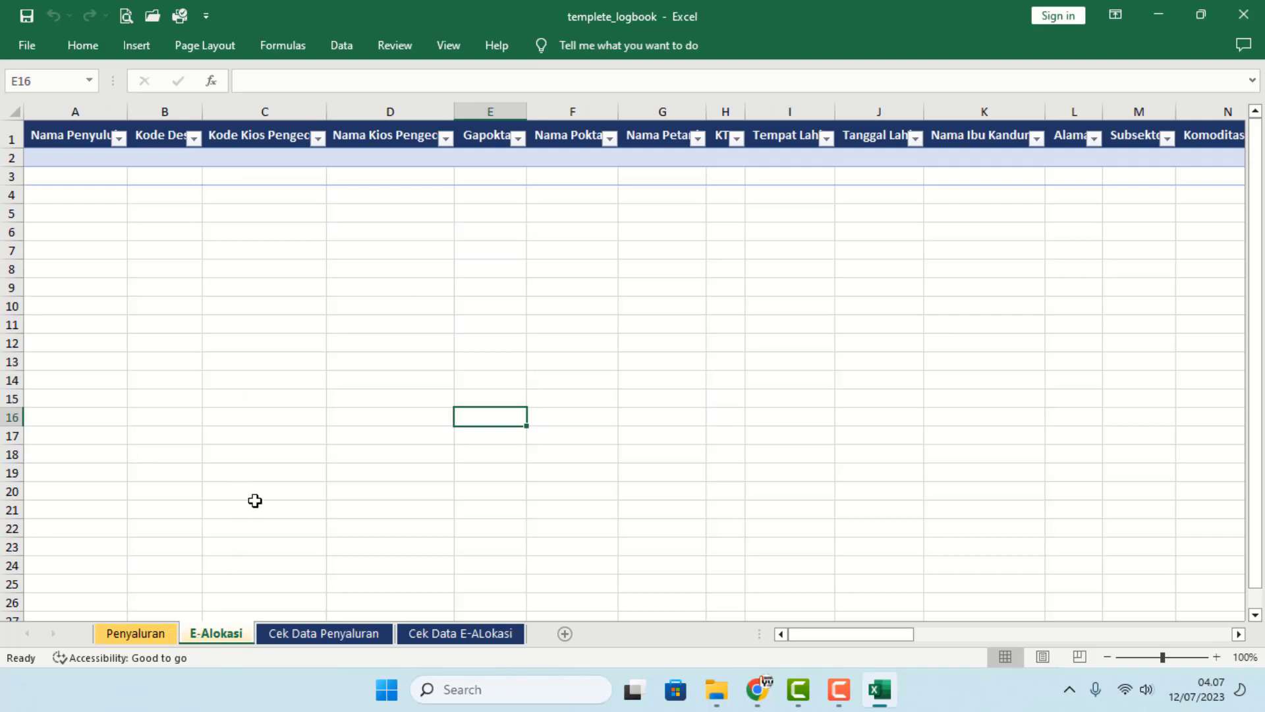
key("alt+Tab")
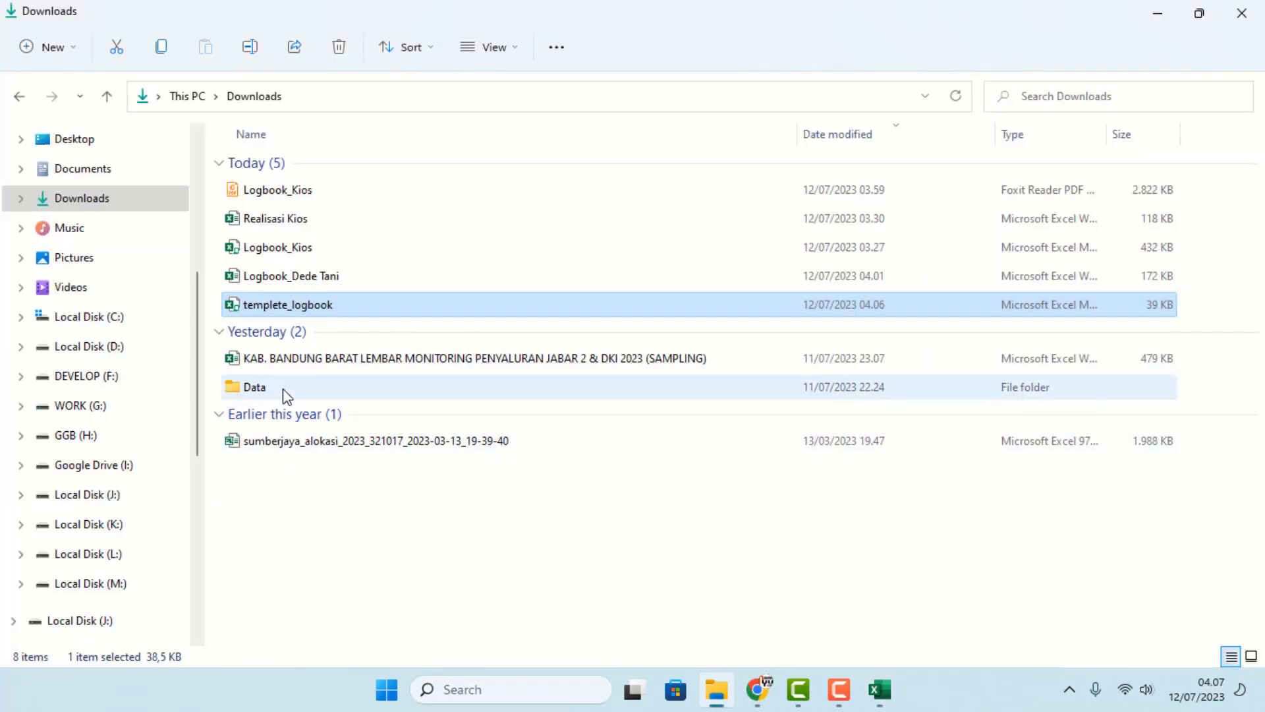
- Open the Sumberjaya allocation export and copy its rows from A2 across to column X
left_click(309, 442)
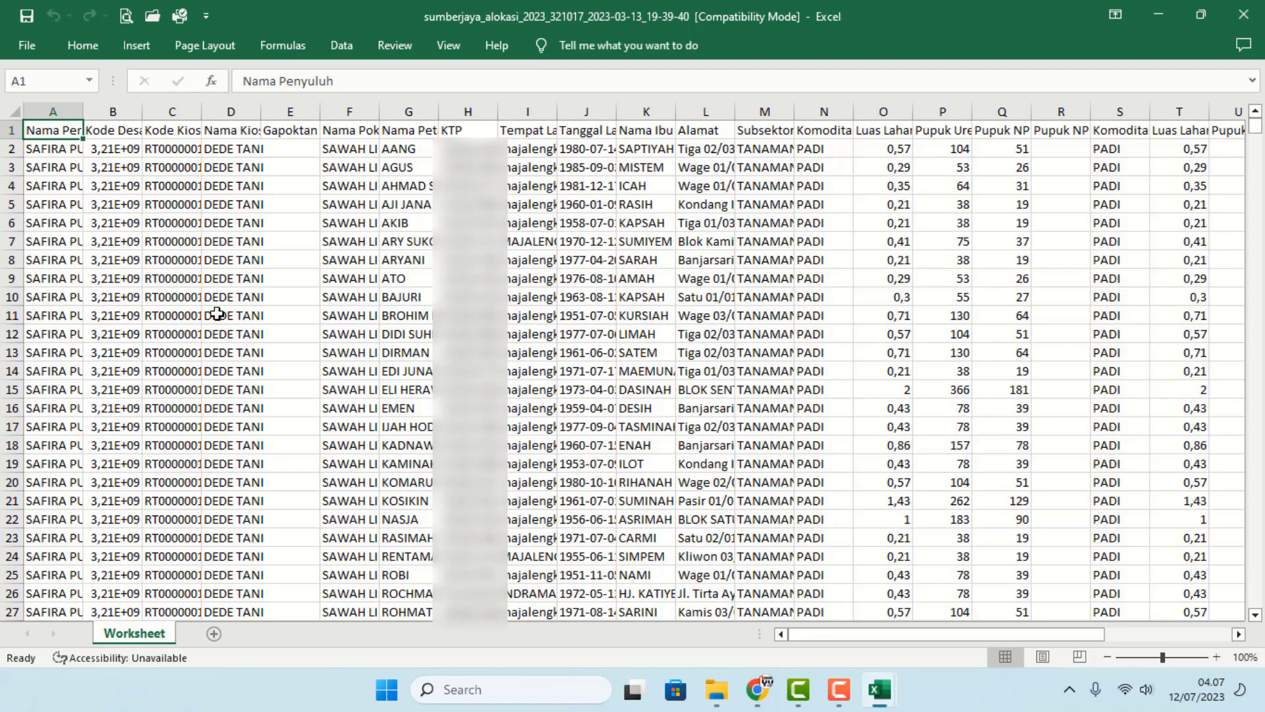
left_click_drag(63, 150, 1052, 165)
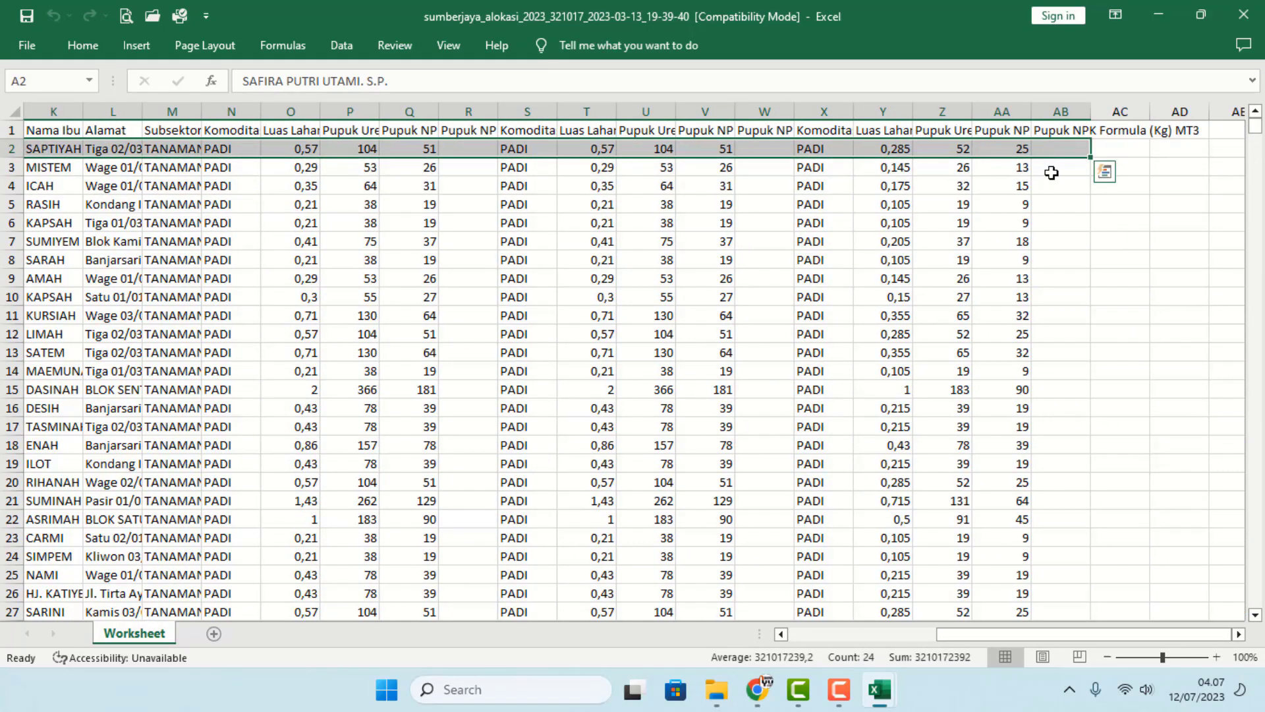
key("ctrl+shift+Down")
key("ctrl+c")
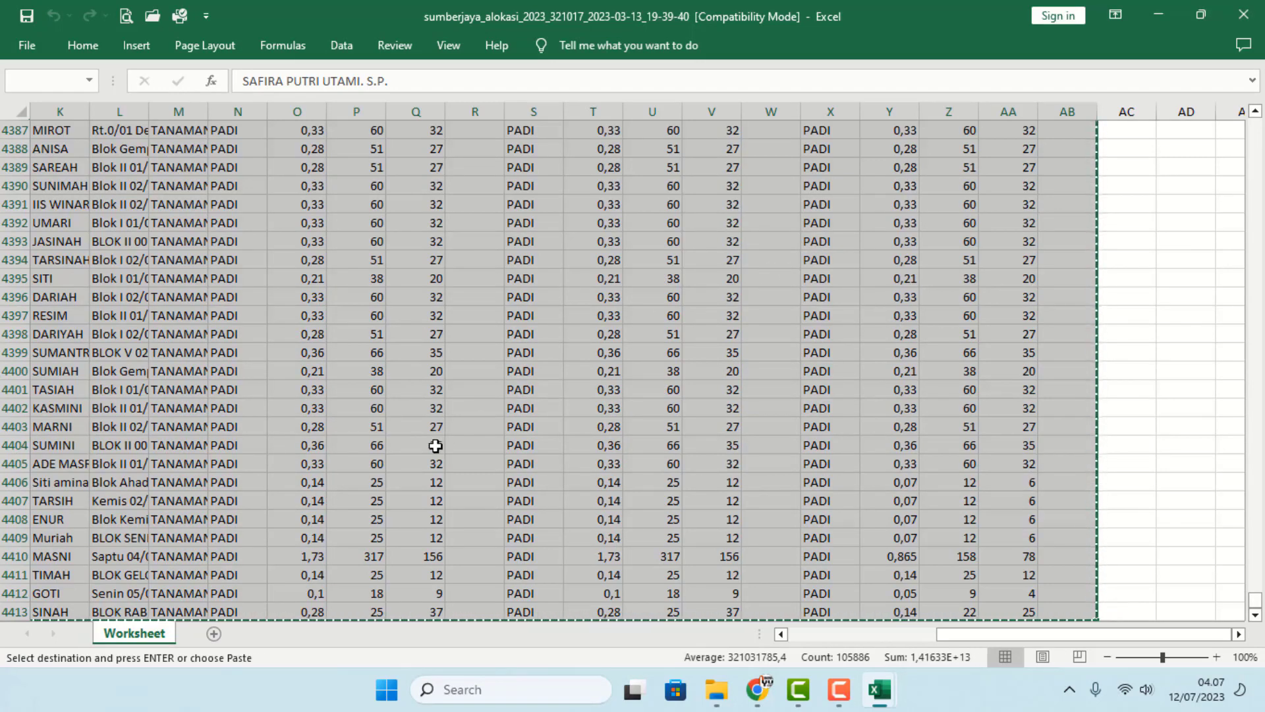
right_click(390, 371)
left_click(447, 310)
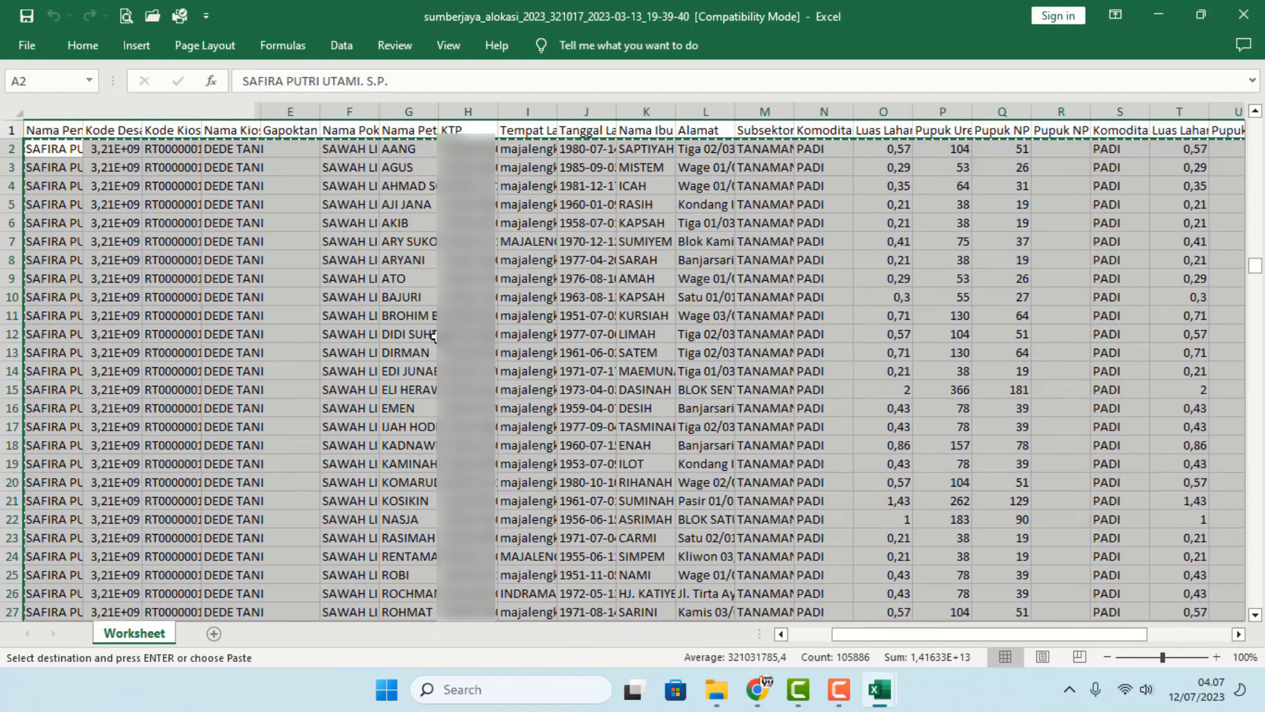
- Paste the copied rows as values at A2 of the E-Alokasi table, then show Penyaluran
key("alt+Tab")
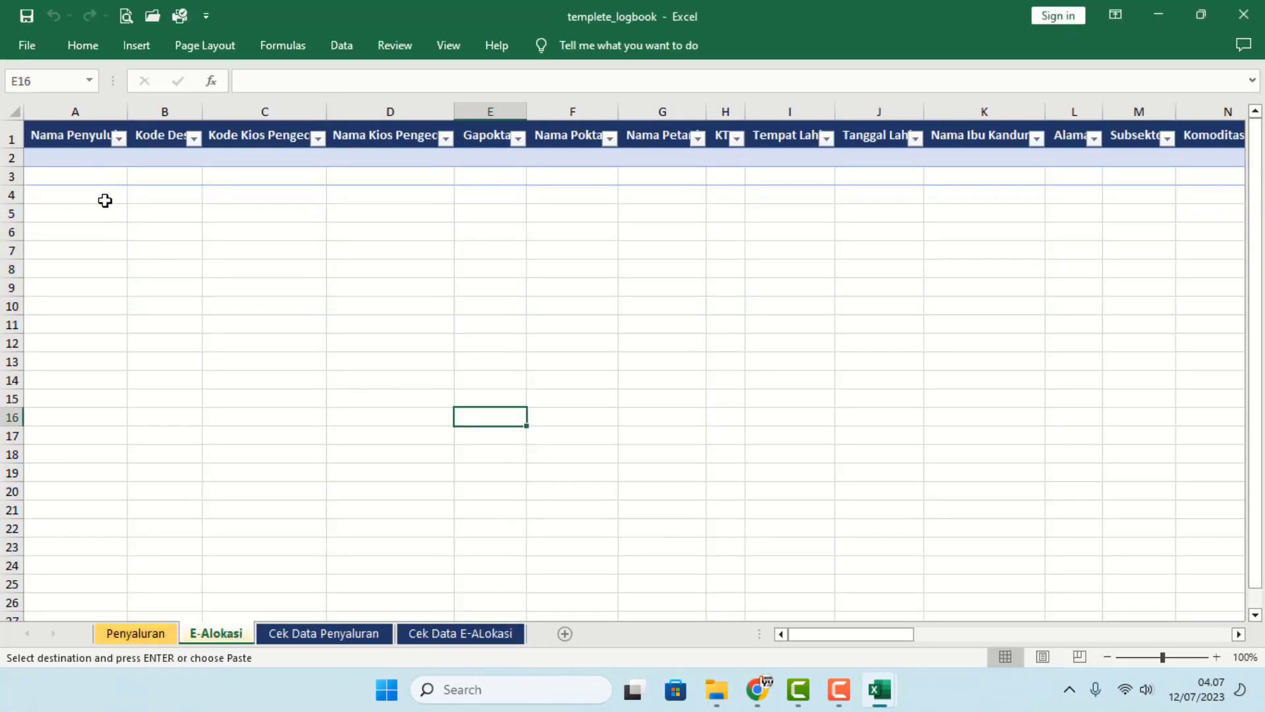
right_click(71, 157)
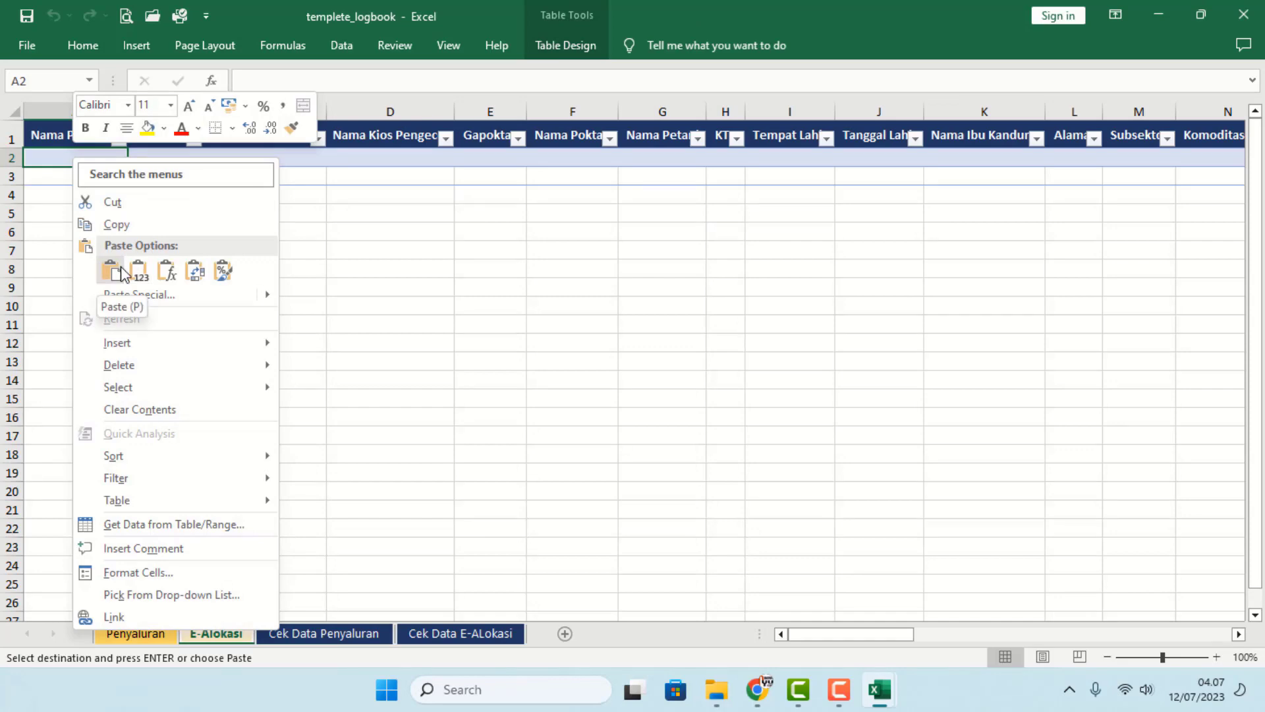
left_click(138, 273)
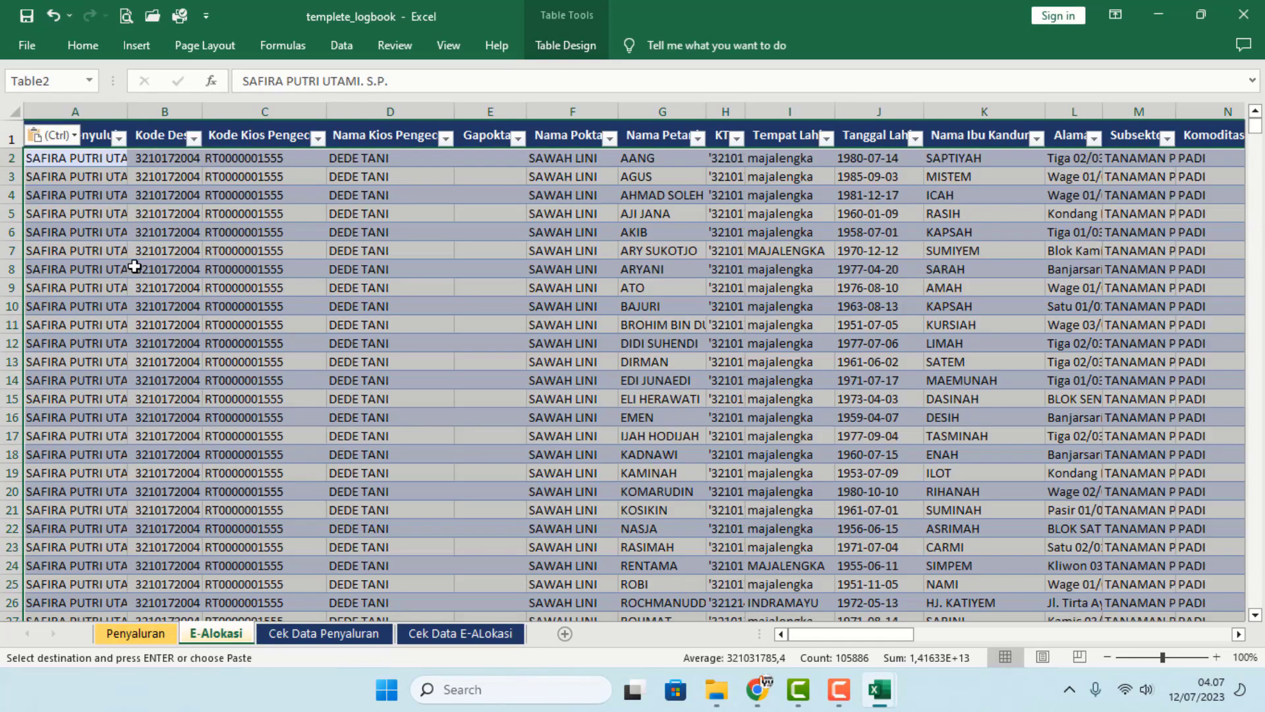
left_click(139, 268)
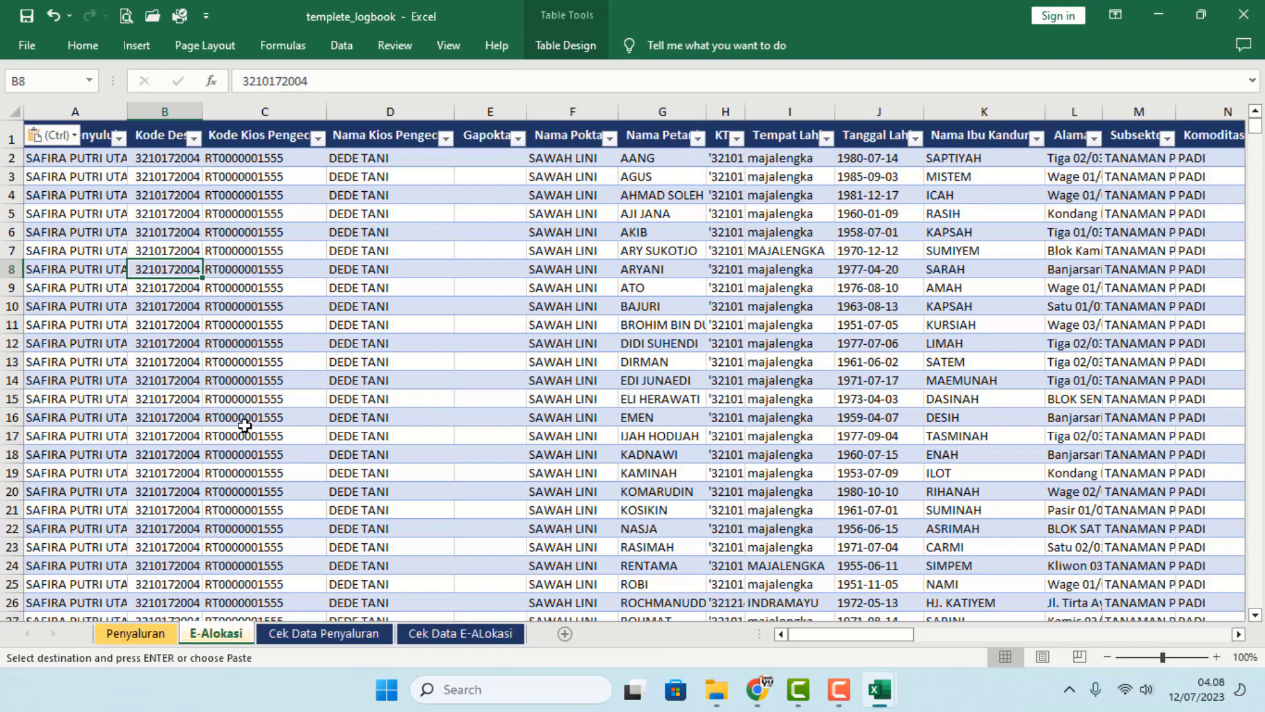
left_click(162, 634)
left_click(319, 412)
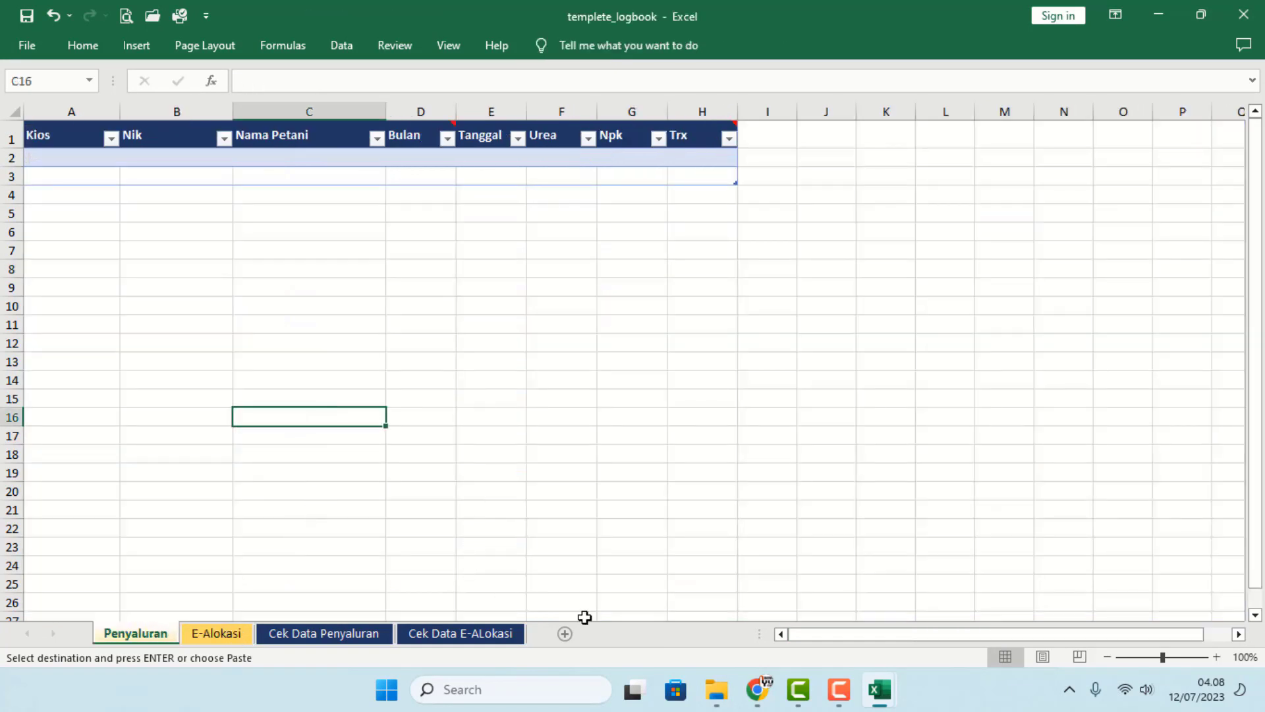
- Open the Realisasi Kios workbook and copy the KTI rows A2:H2429
left_click(718, 690)
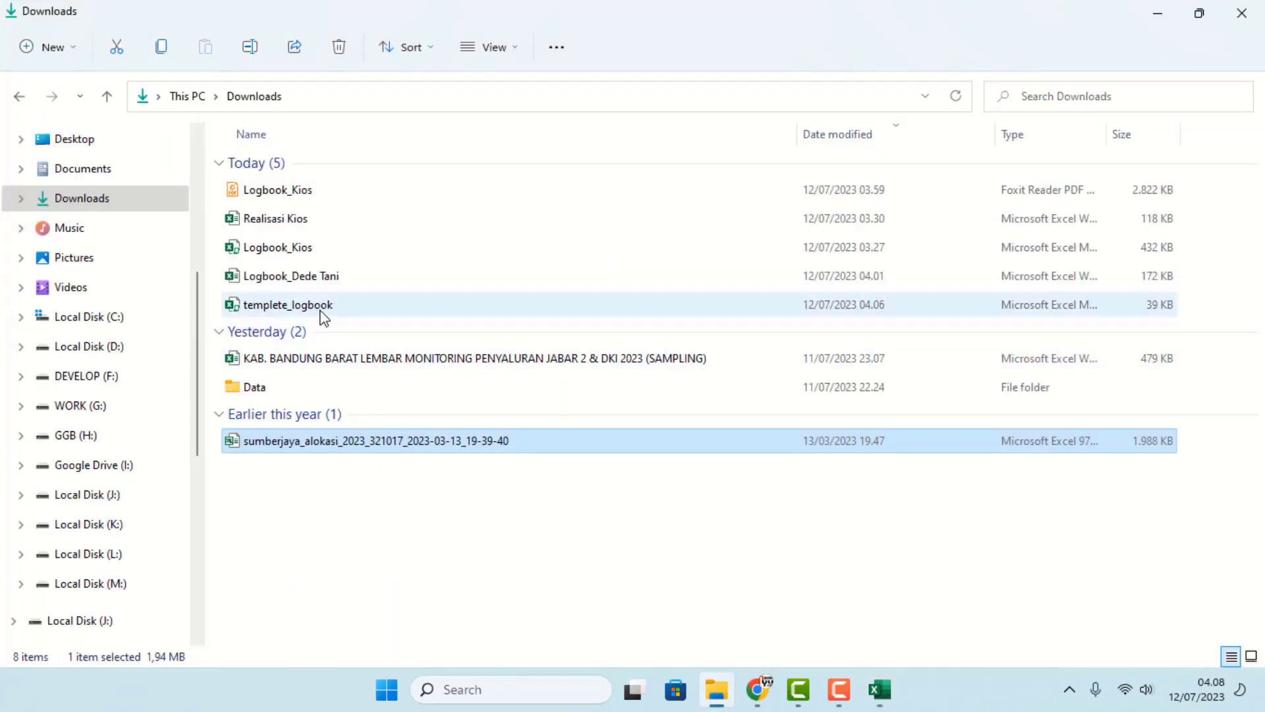
double_click(282, 218)
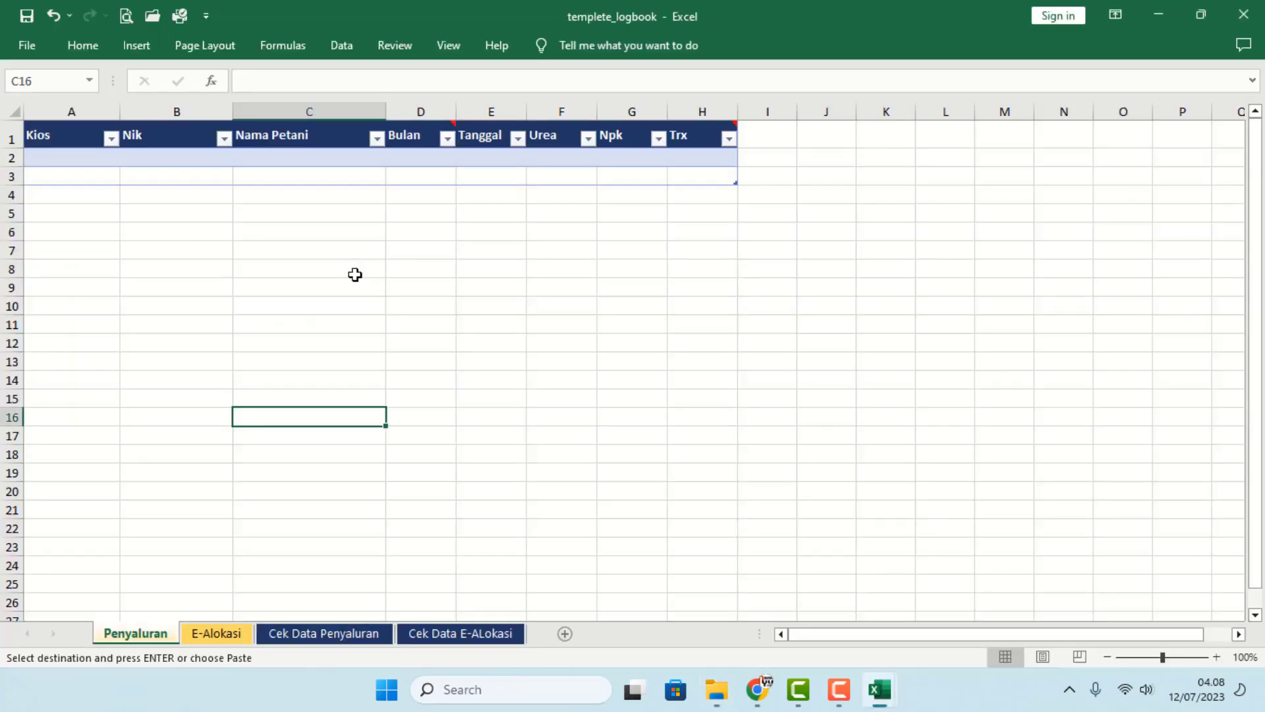
left_click(355, 275)
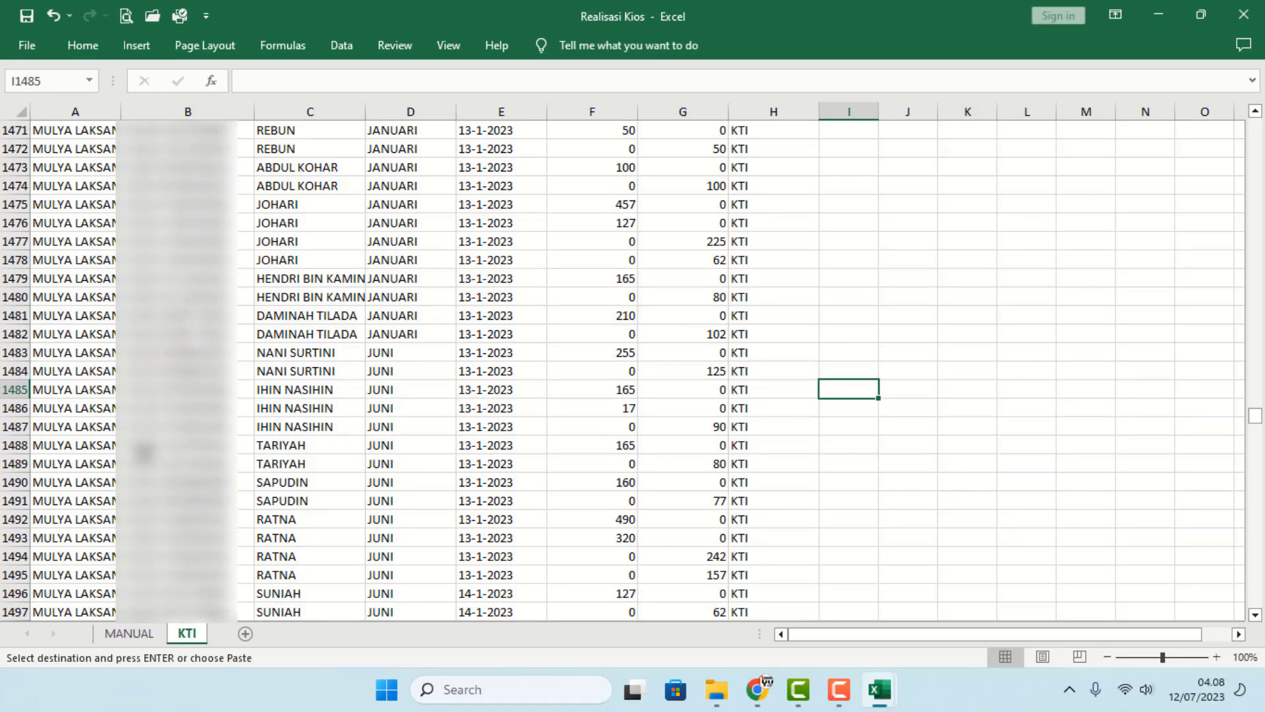
left_click_drag(1258, 418, 1227, 95)
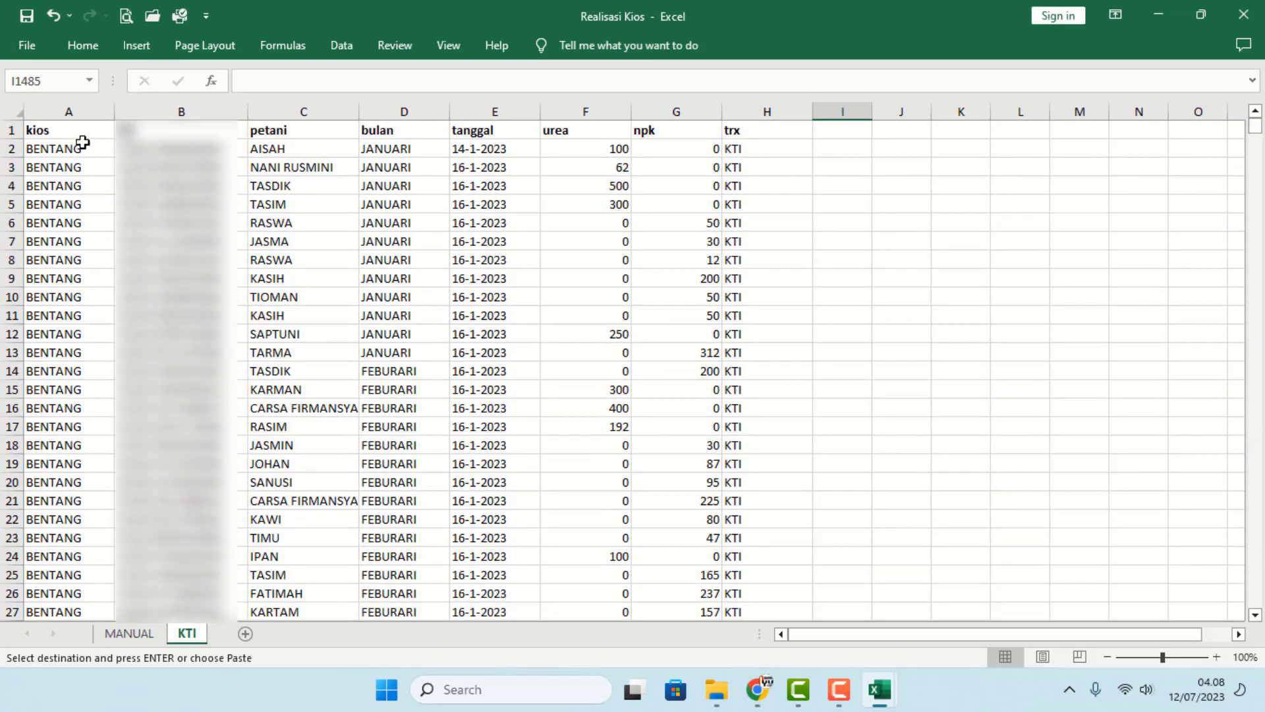
left_click(62, 128)
left_click_drag(72, 147, 732, 153)
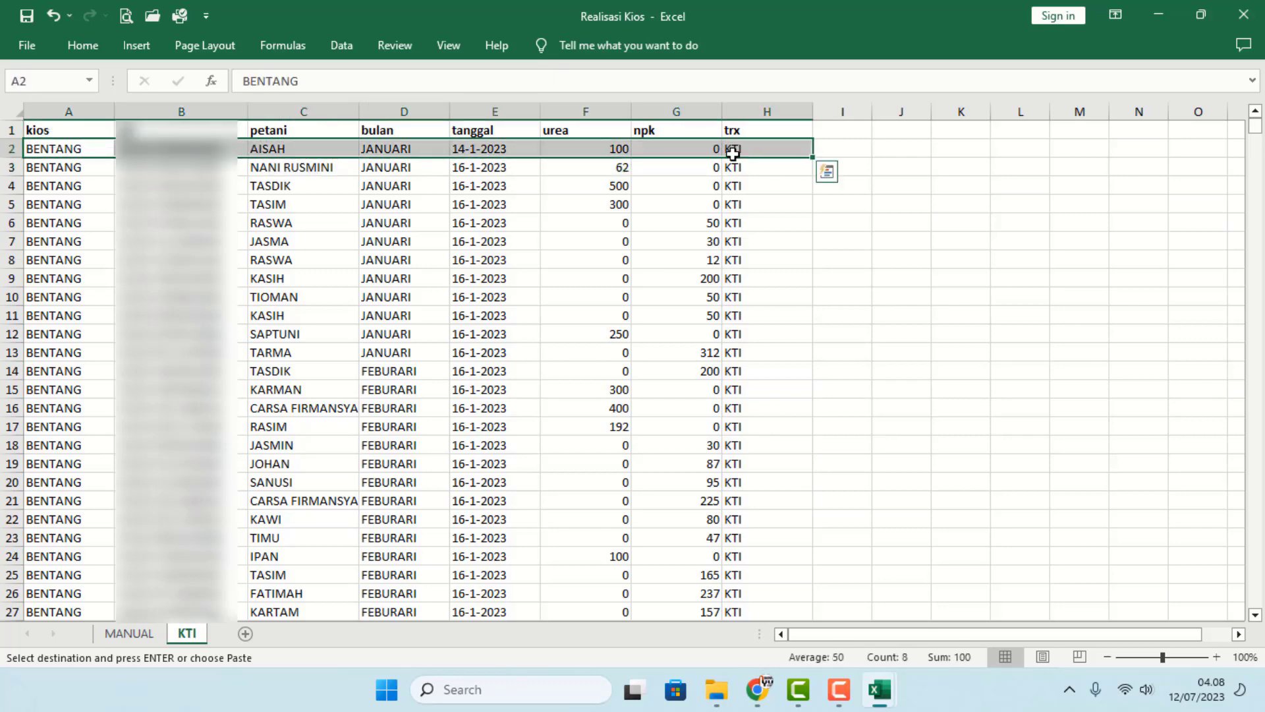
key("ctrl+shift+Down")
scroll(282, 336, "down", 1)
key("ctrl+c")
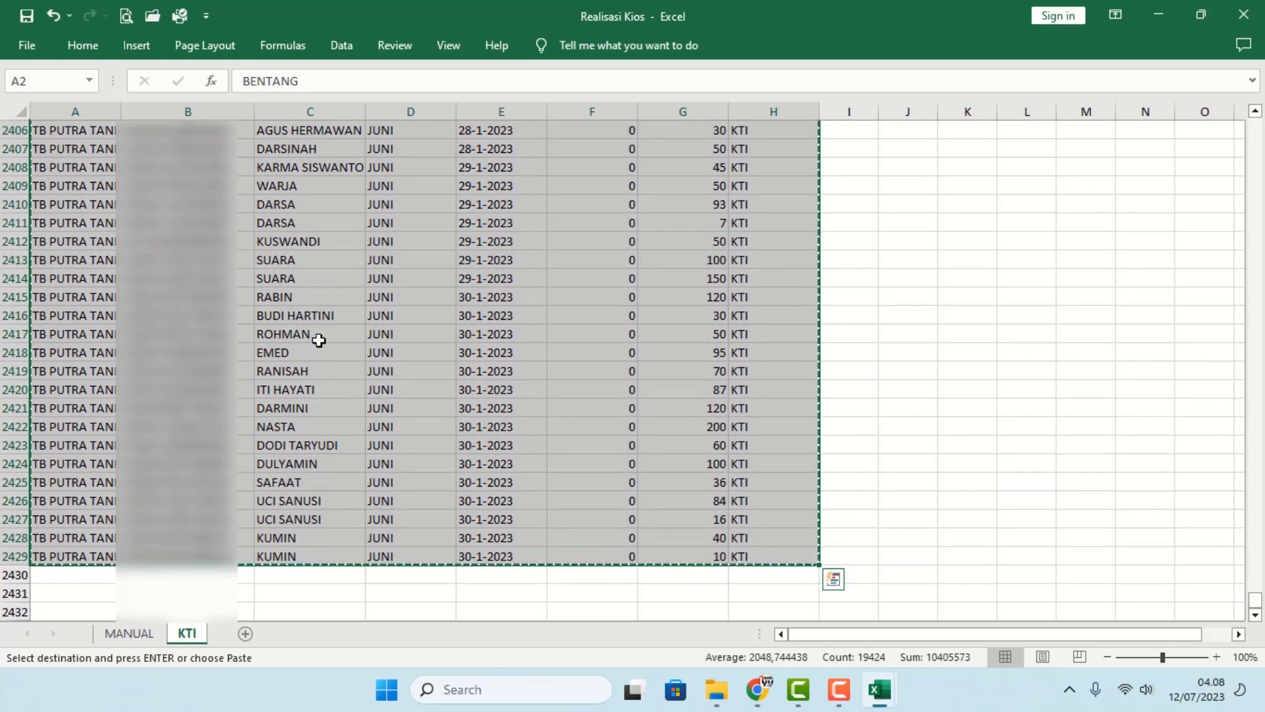
right_click(334, 370)
left_click(382, 316)
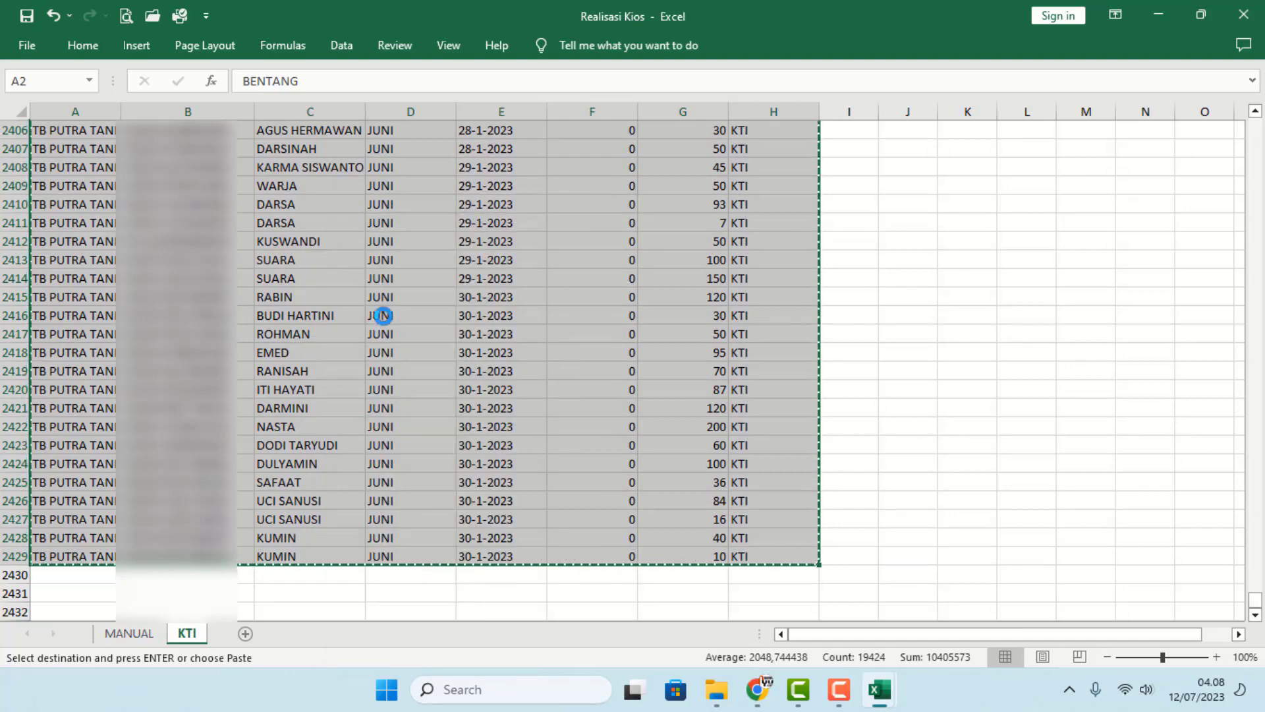
- Paste the KTI rows at A2 of the Penyaluran table in templete_logbook
key("alt+Tab")
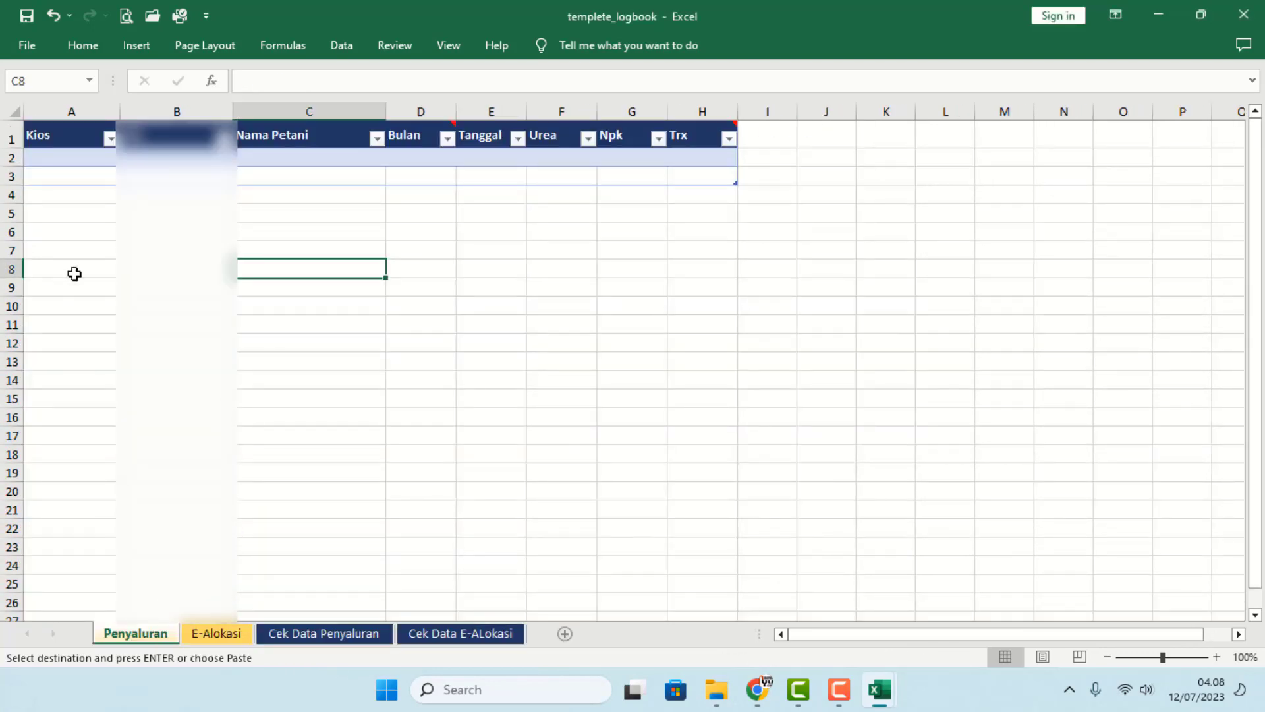
left_click(77, 162)
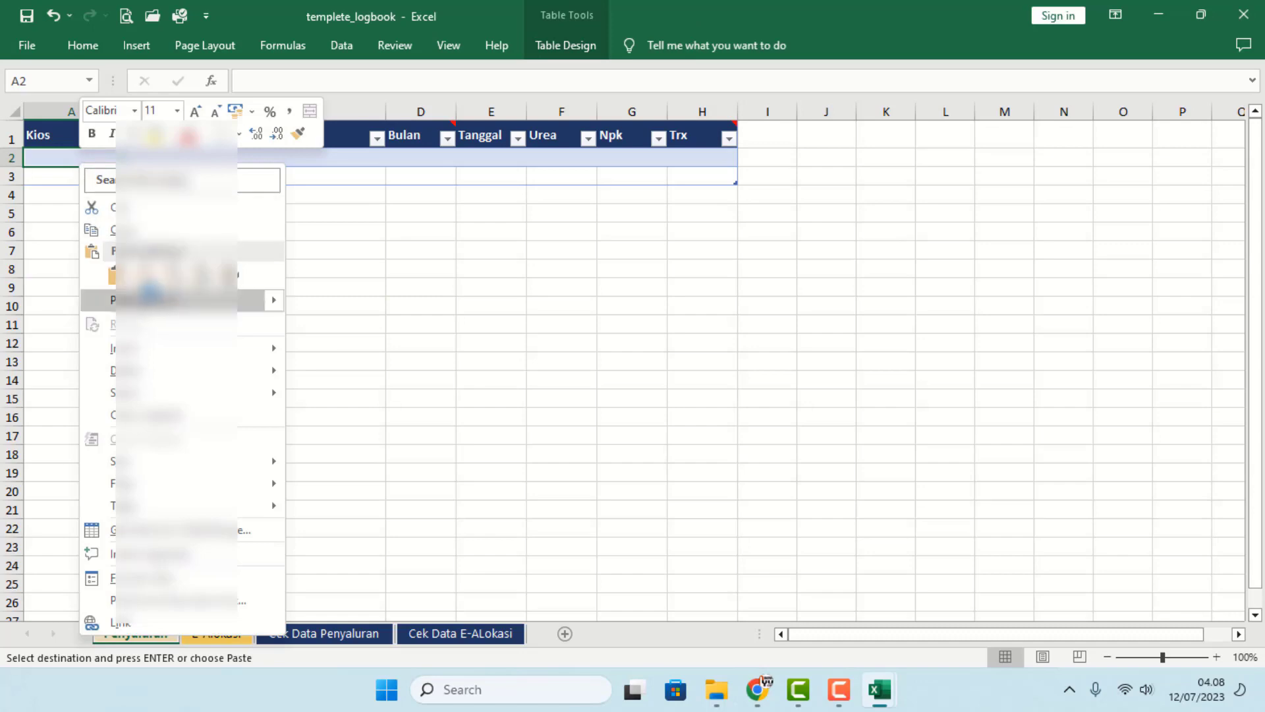
left_click(145, 274)
left_click(169, 287)
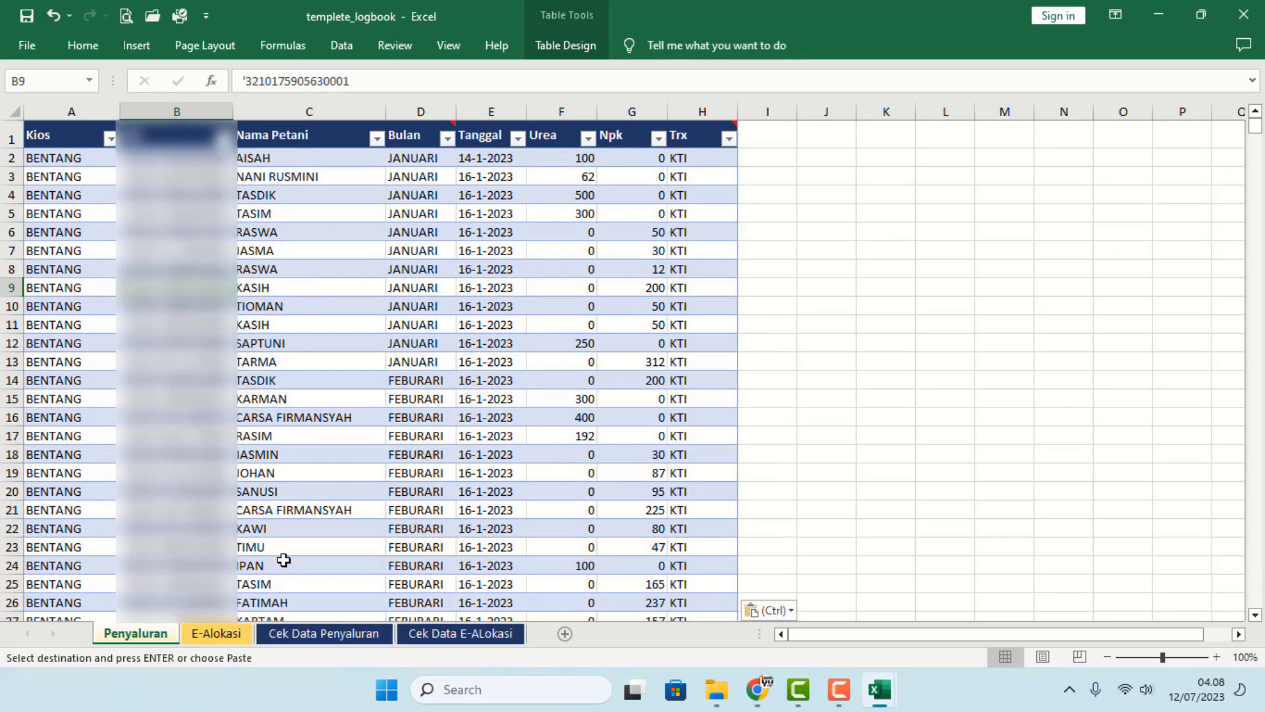
key("alt+Tab")
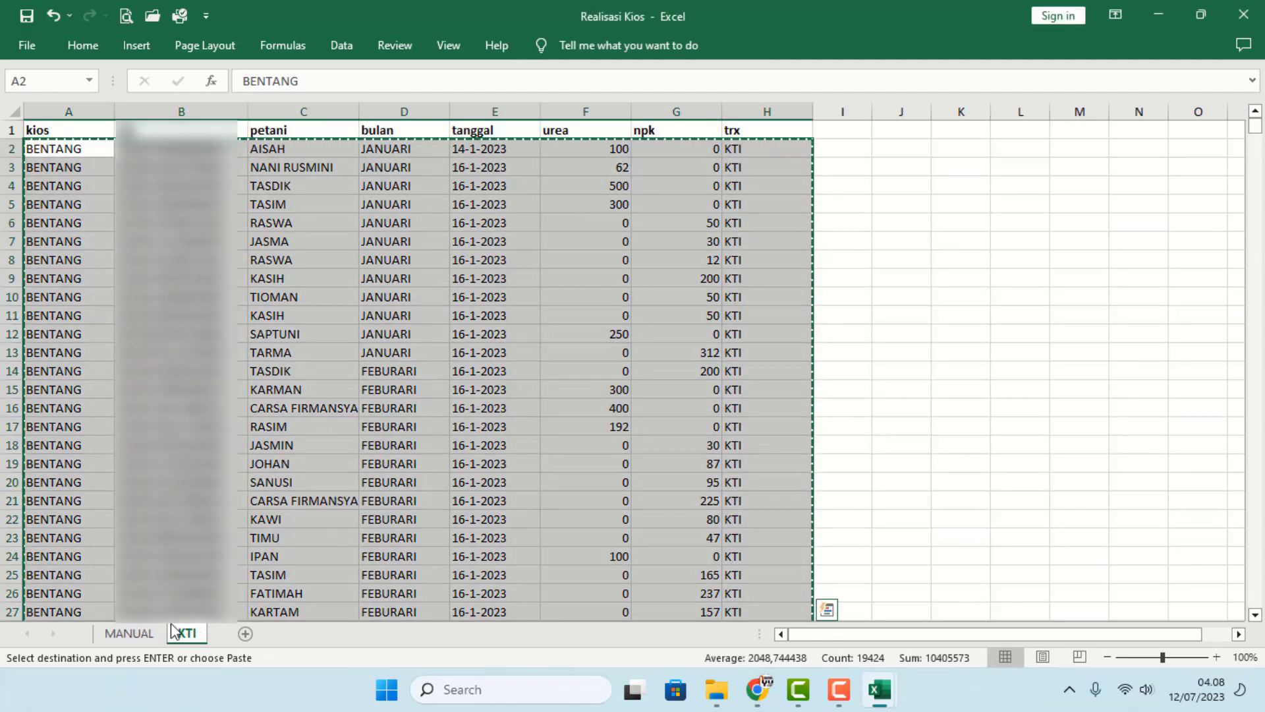
- Select the MANUAL sheet's data rows A2:H131 in Realisasi Kios
left_click(129, 632)
scroll(91, 239, "up", 4)
left_click(91, 240)
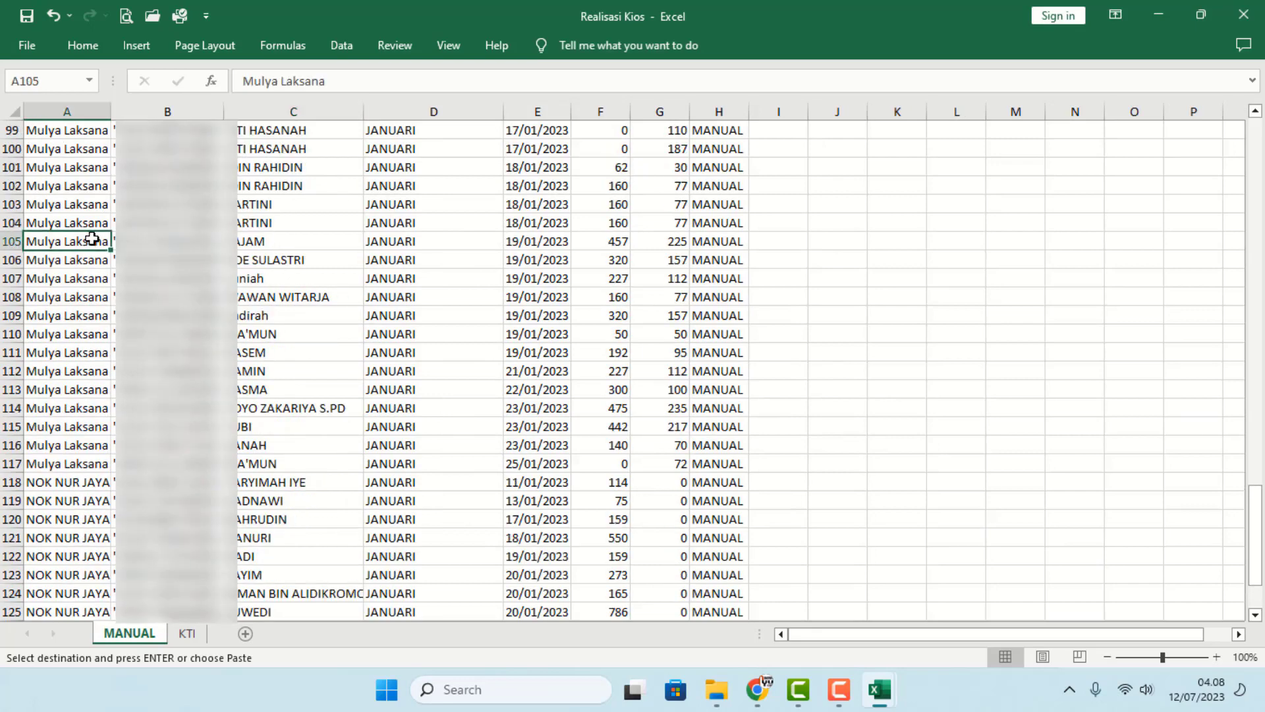
key("ctrl+Home")
left_click_drag(86, 149, 717, 149)
key("ctrl+shift+Down")
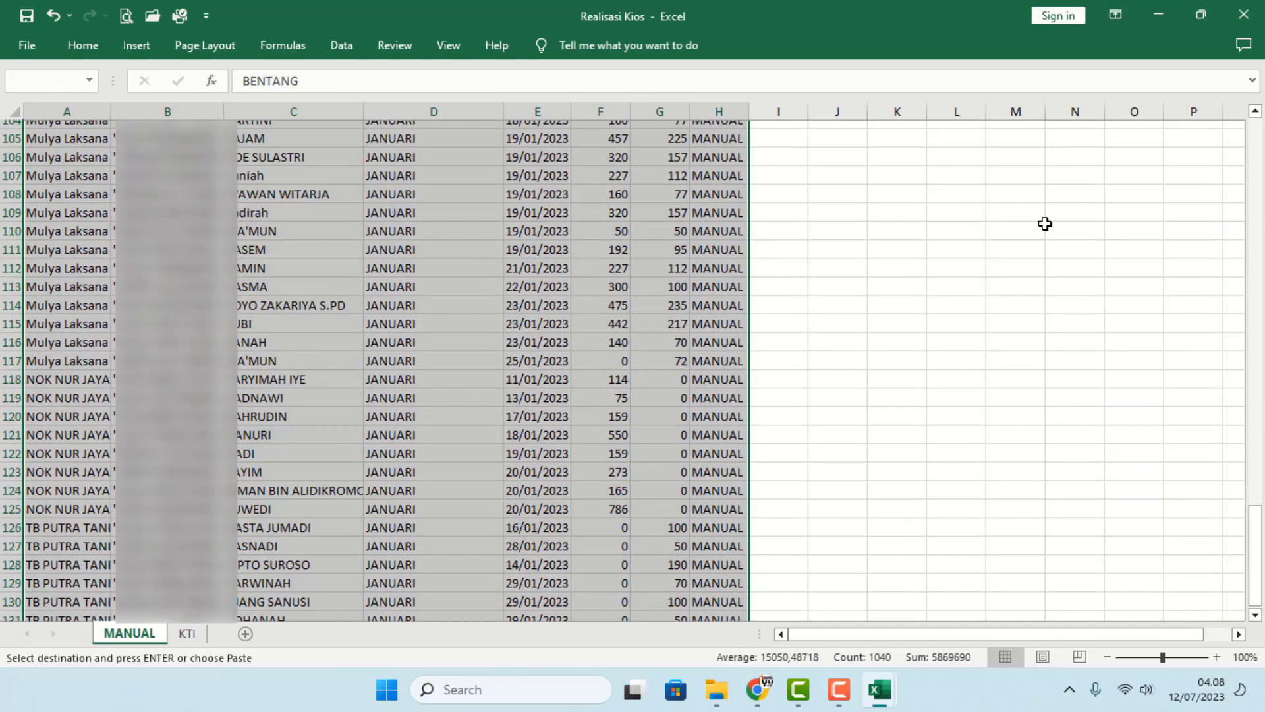
scroll(488, 403, "down", 1)
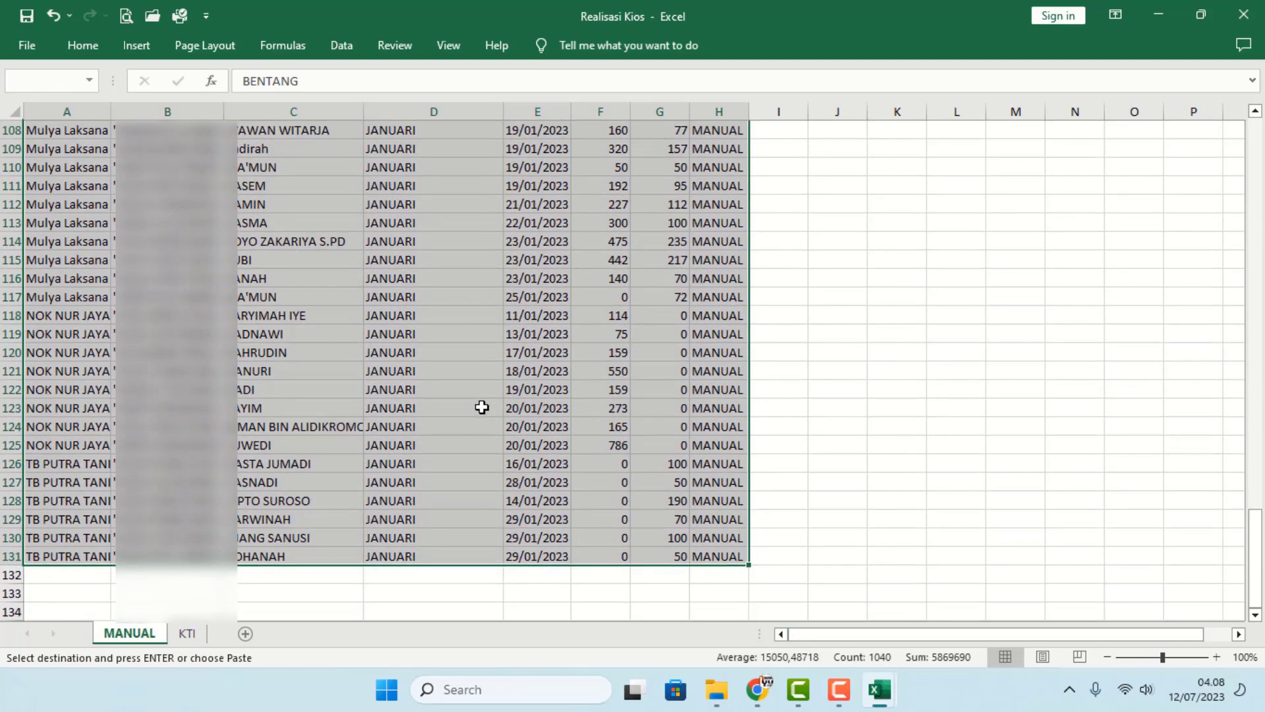
- Paste the MANUAL rows at A2430, directly below the KTI rows in Penyaluran
key("alt+Tab")
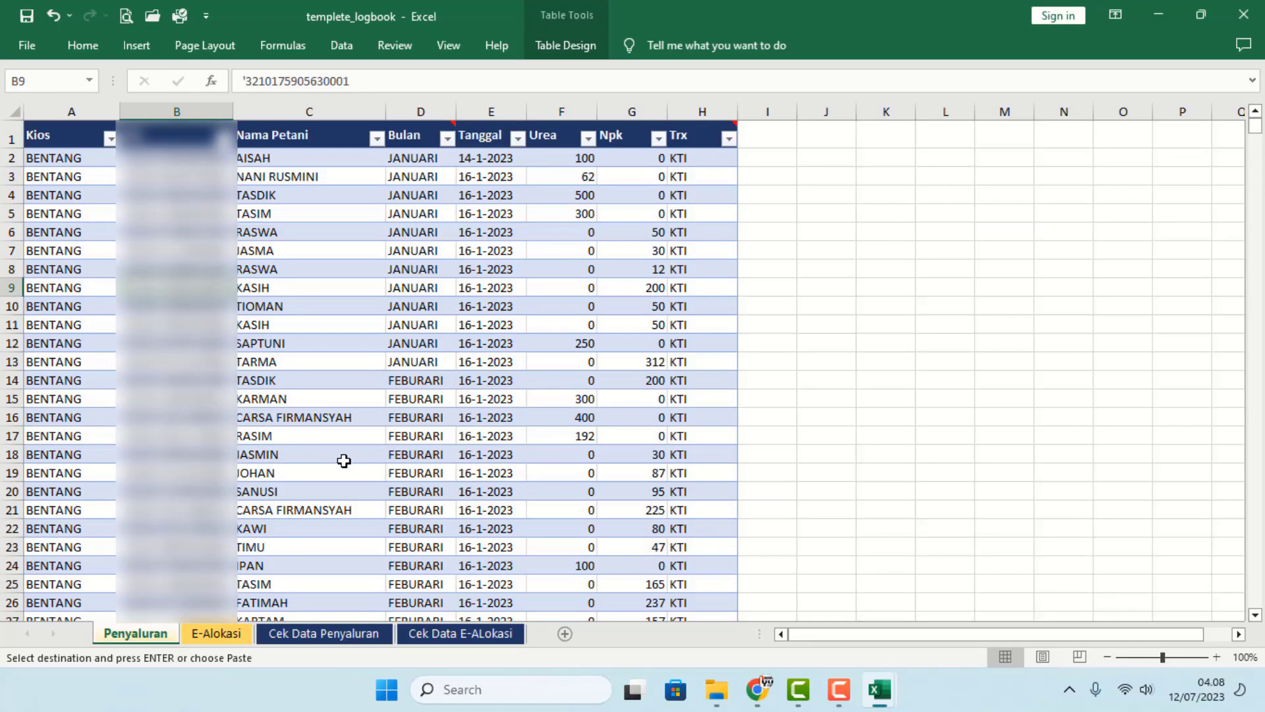
left_click(69, 470)
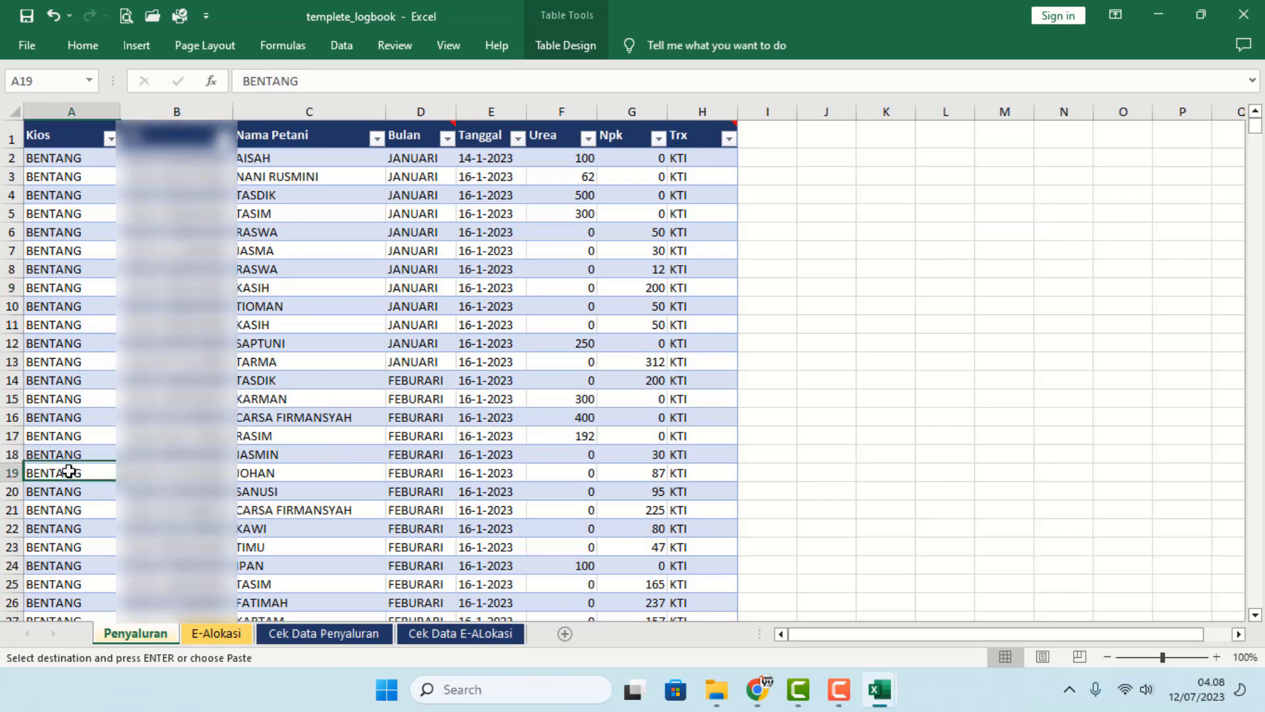
key("ctrl+Down")
scroll(96, 485, "down", 3)
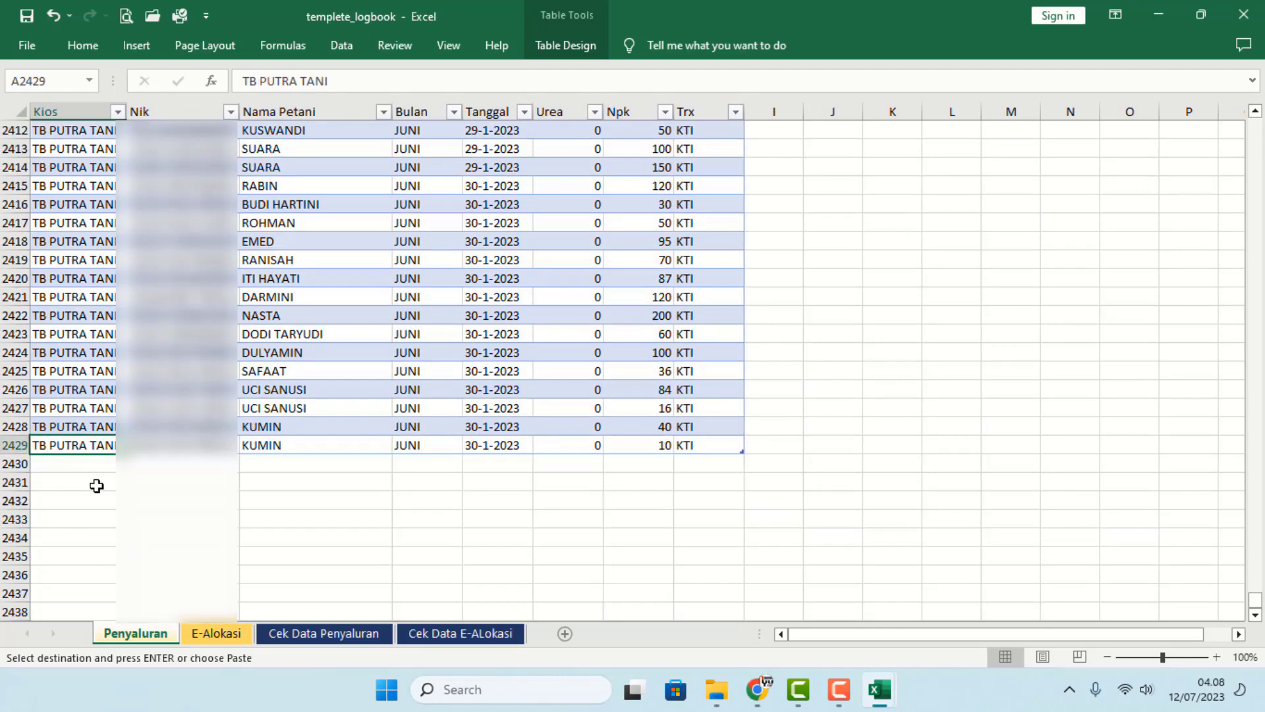
right_click(75, 464)
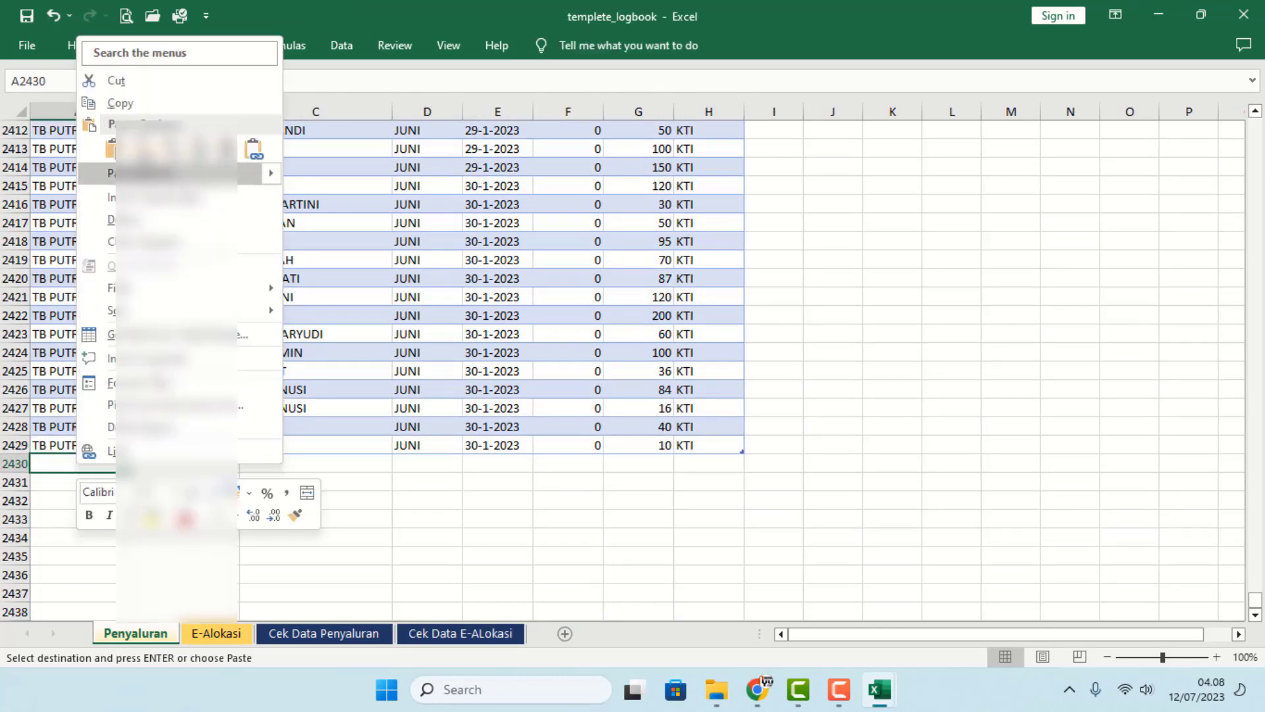
left_click(140, 144)
left_click(257, 293)
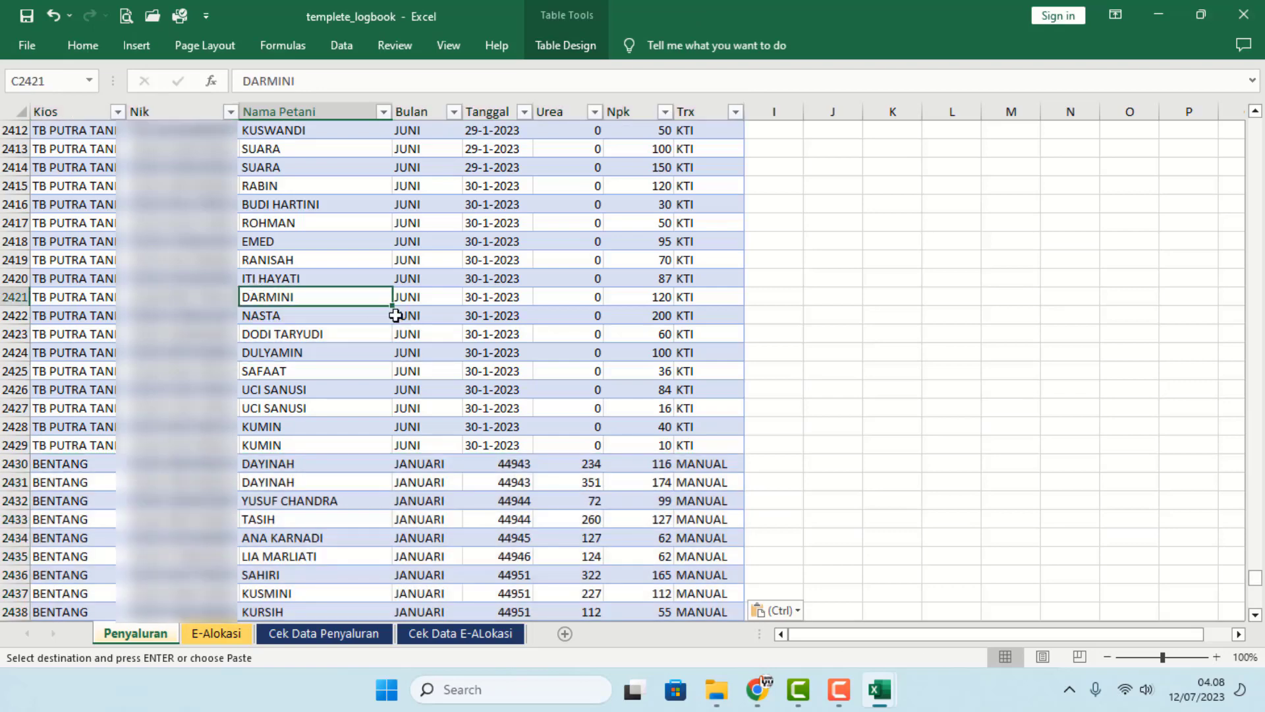
left_click(374, 333)
left_click_drag(855, 637, 811, 649)
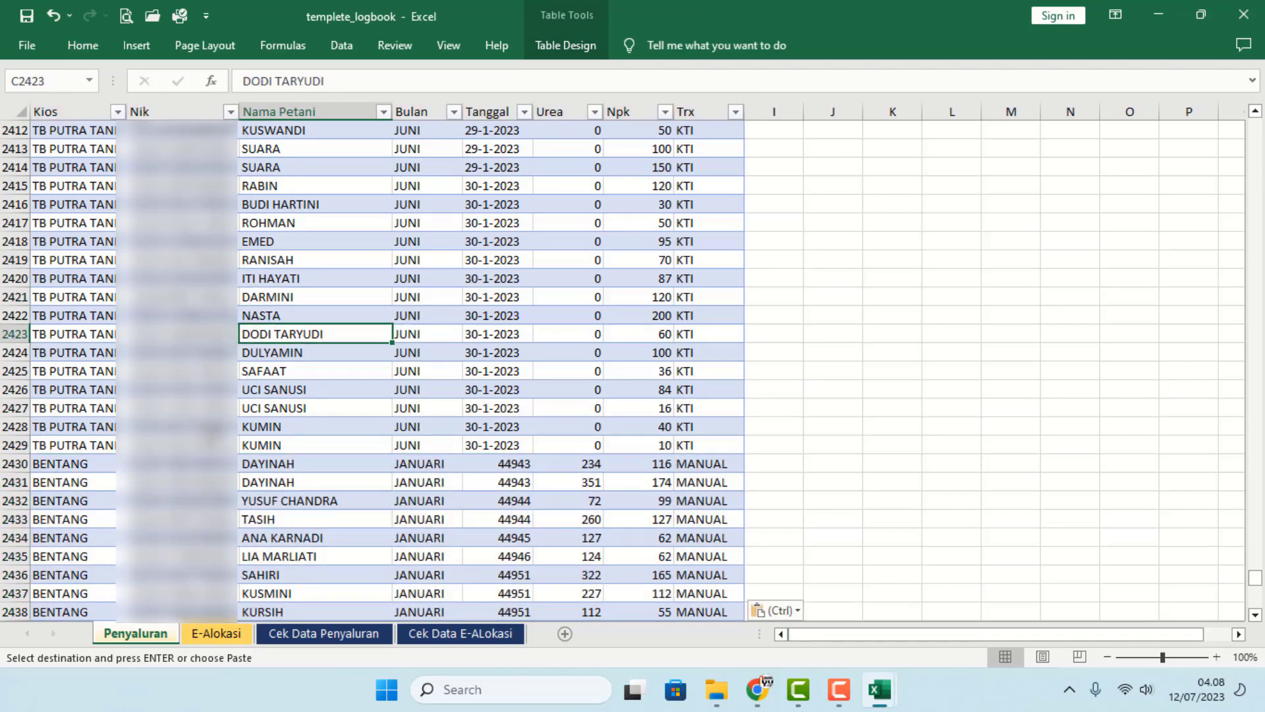
left_click(196, 642)
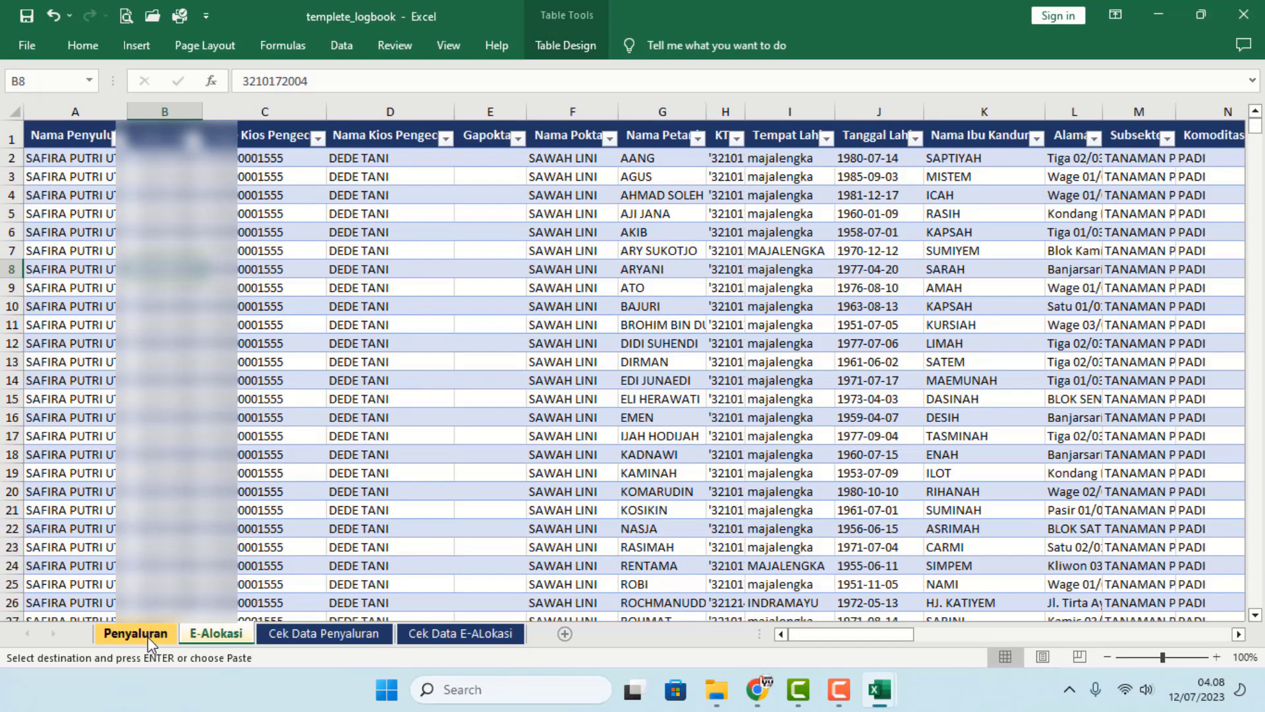
- Refresh the Cek Data E-ALokasi pivot and review its kiosk totals
left_click(452, 637)
left_click(901, 151)
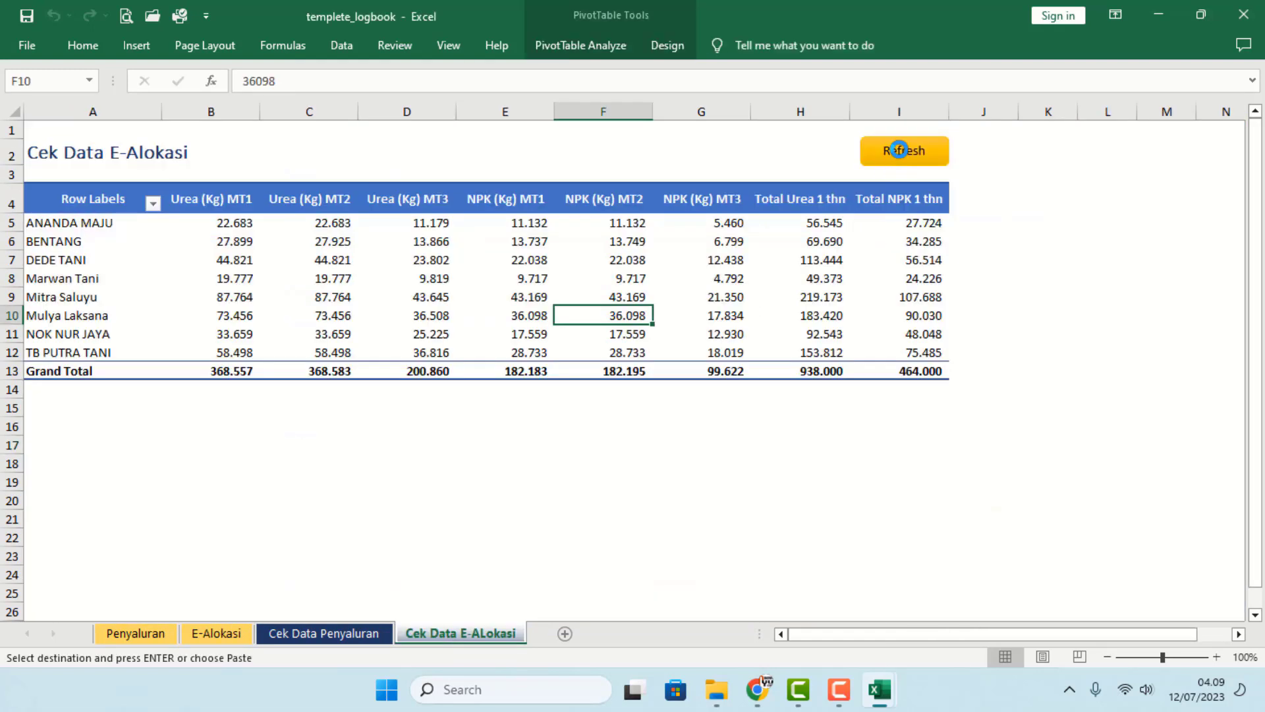
left_click(217, 634)
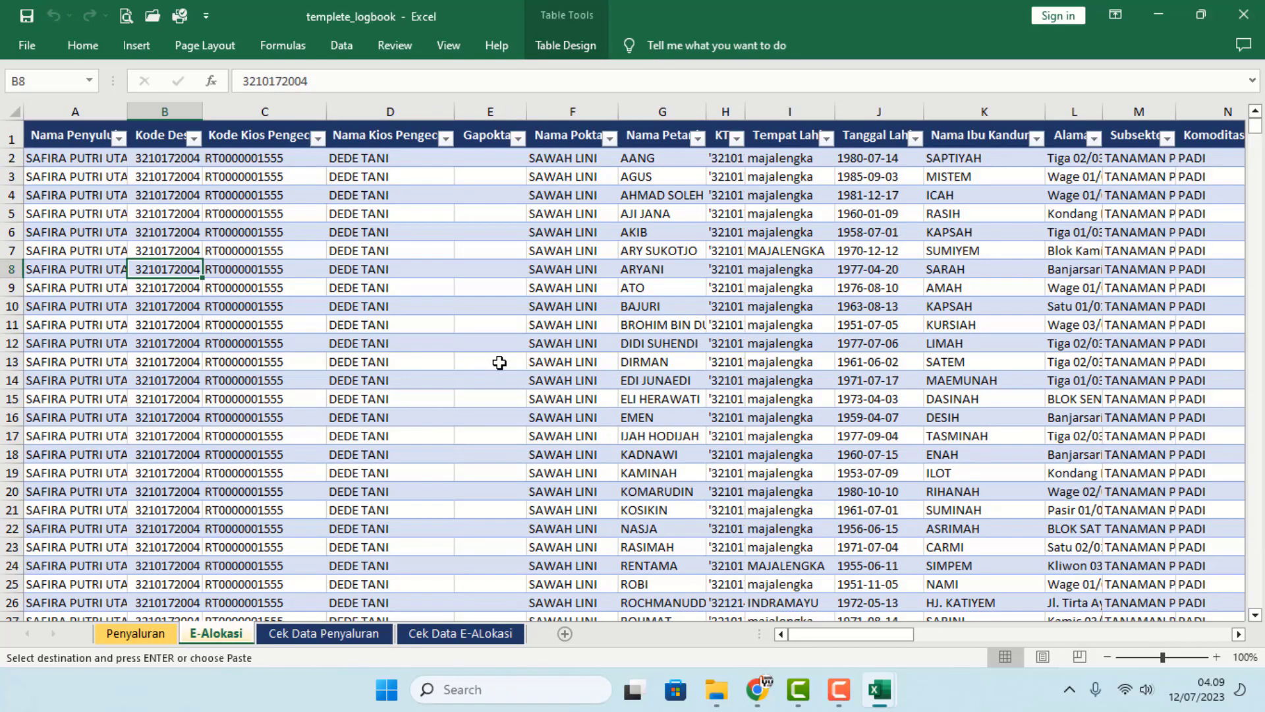
left_click(508, 637)
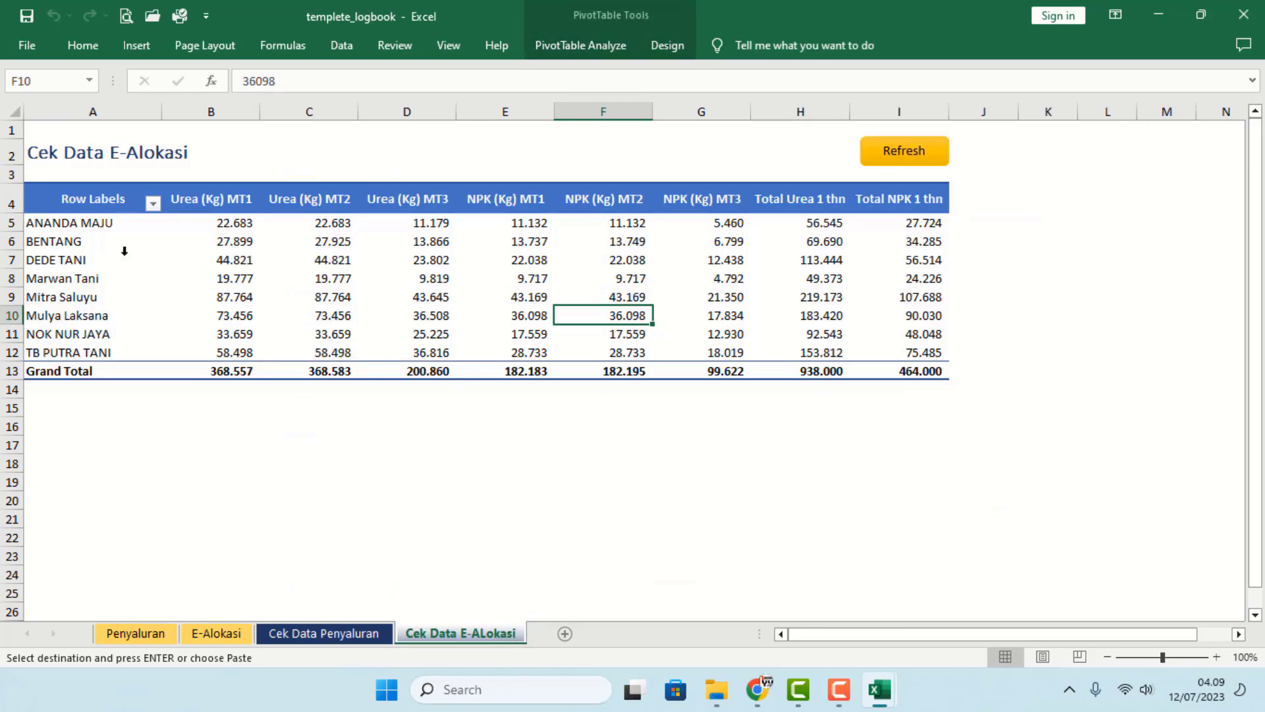
left_click_drag(84, 226, 633, 353)
left_click(644, 448)
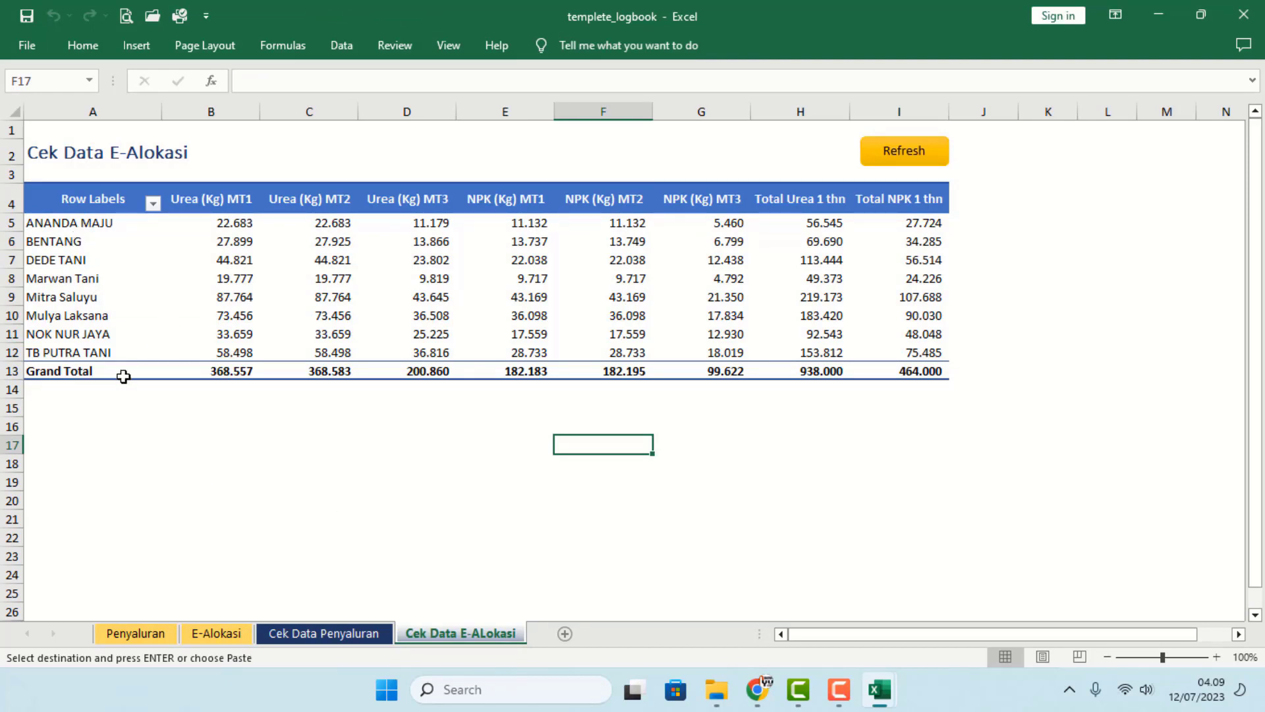
left_click_drag(793, 388, 923, 387)
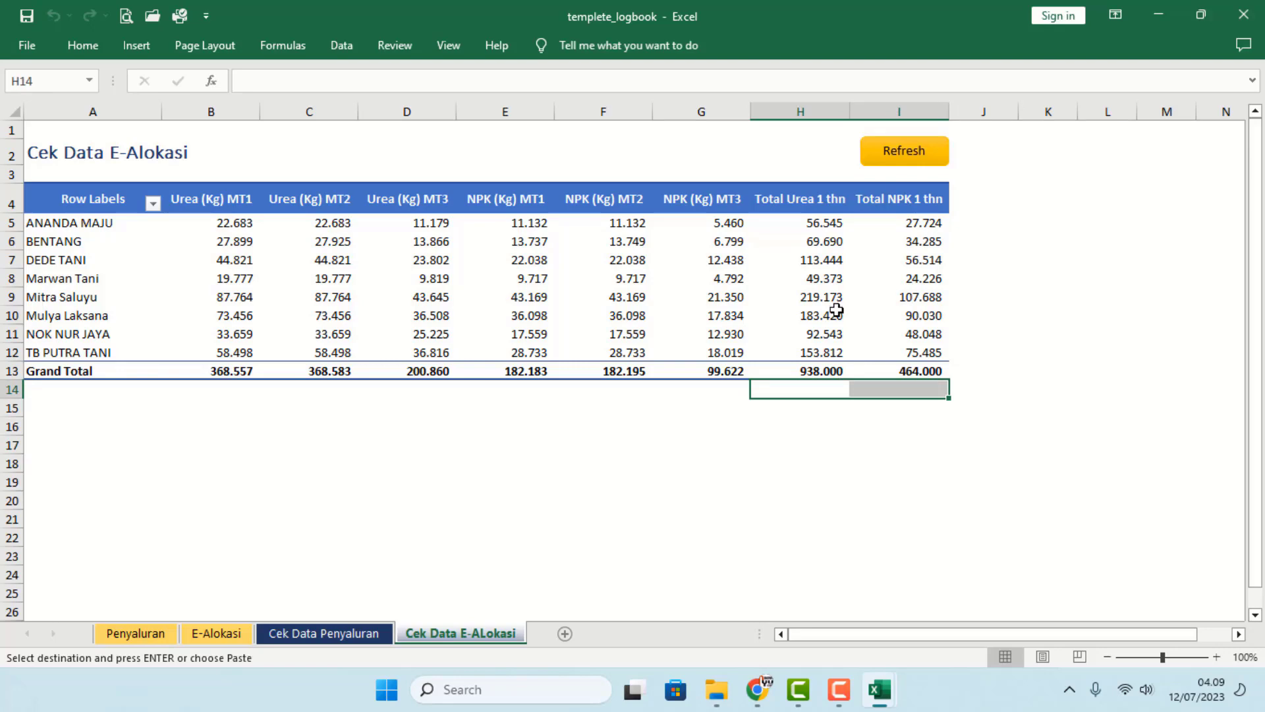
left_click(580, 428)
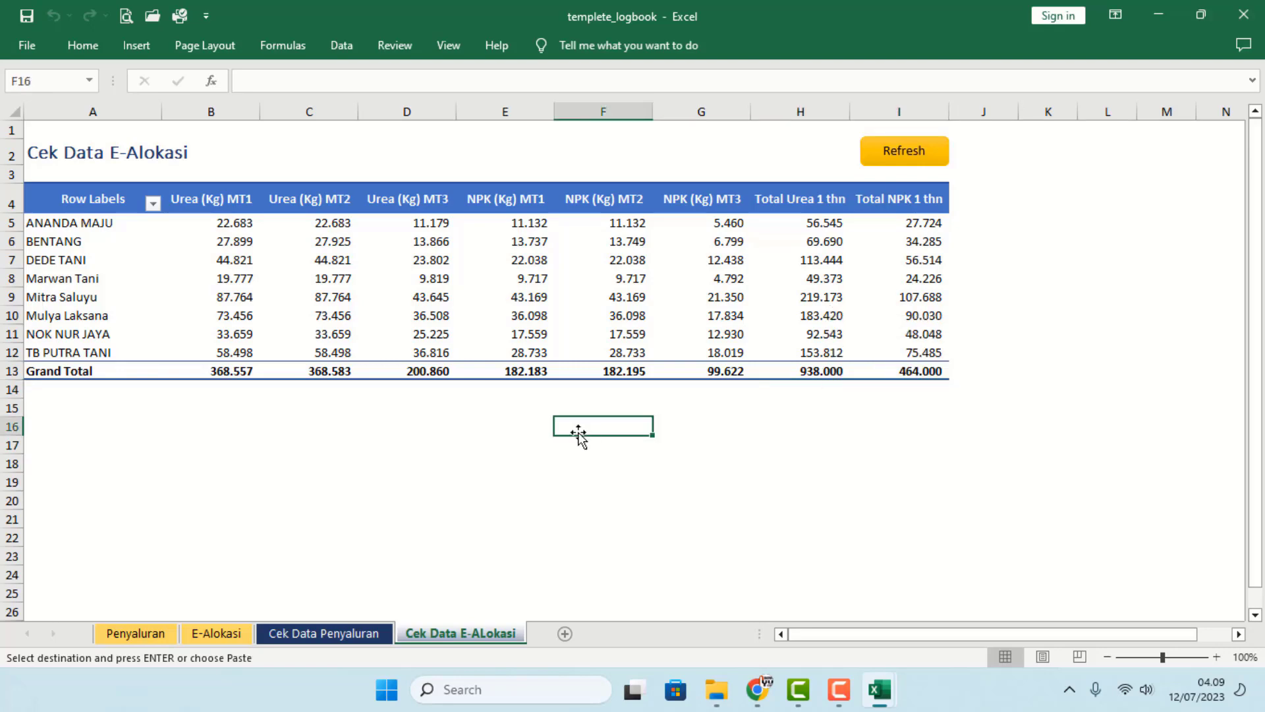
- Refresh the Cek Data Penyaluran pivot, now totalling 232171 Urea and 109247 Npk
left_click(217, 634)
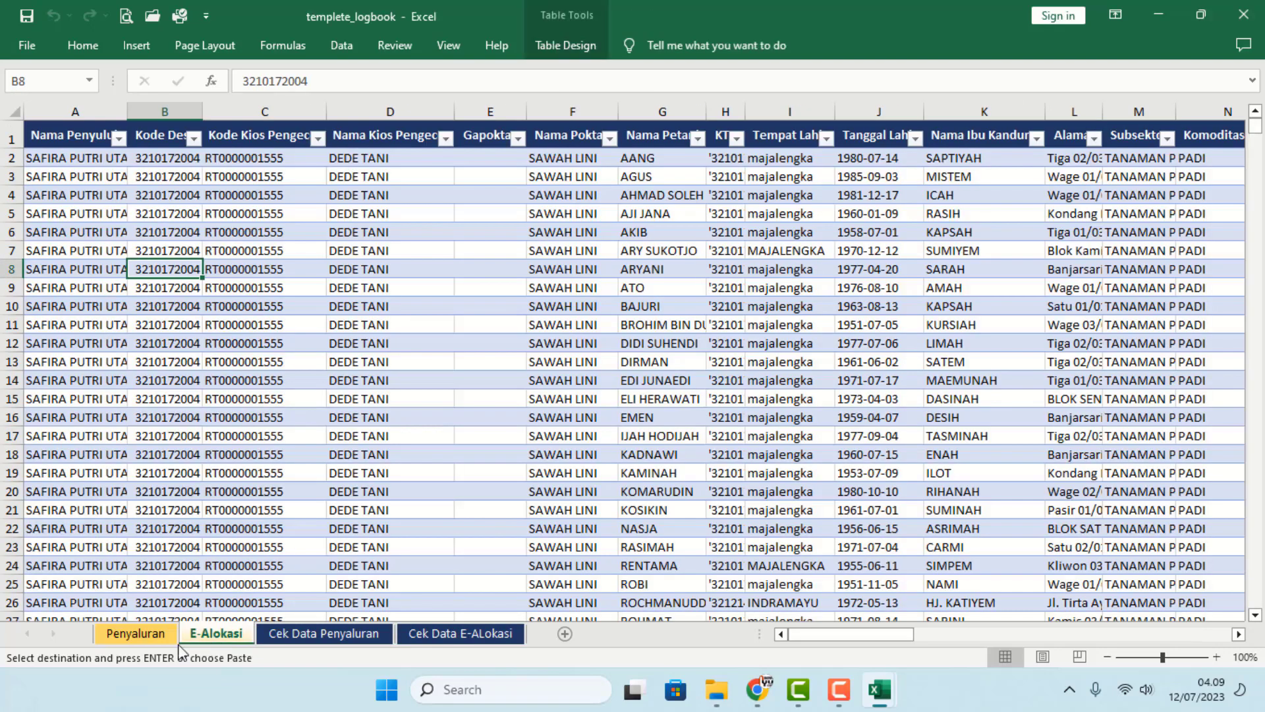
left_click(139, 638)
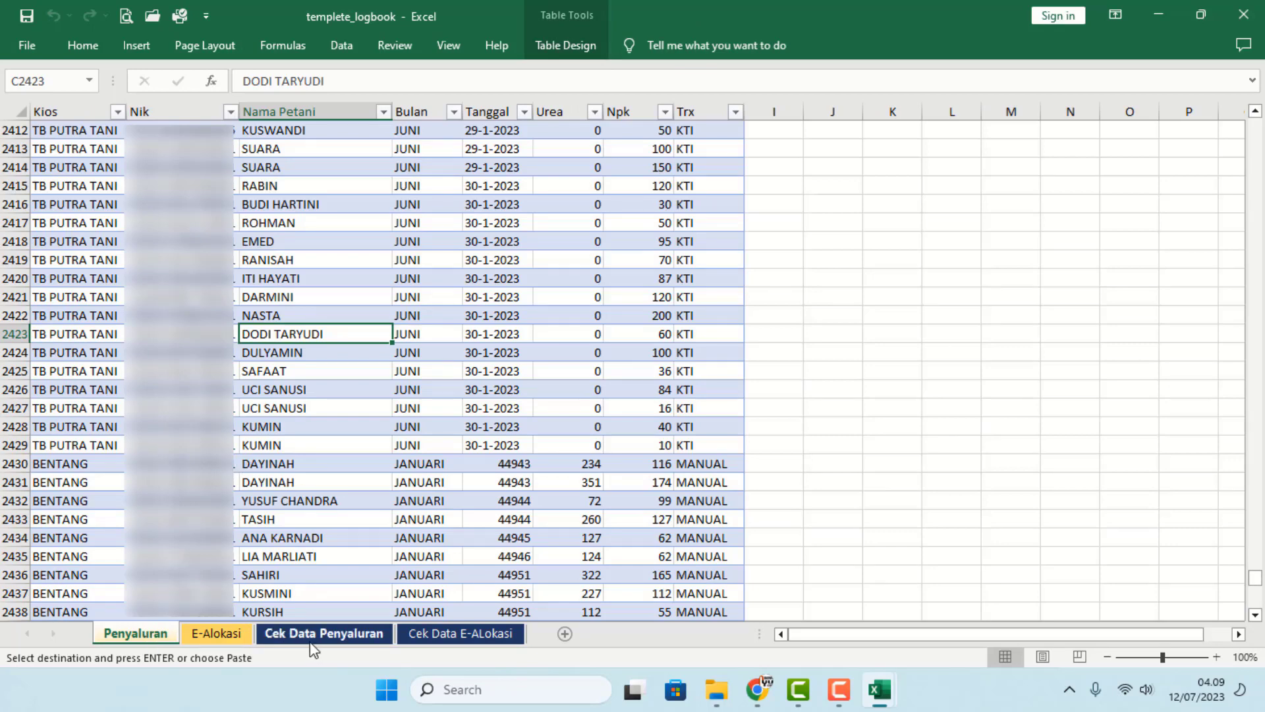
left_click(310, 634)
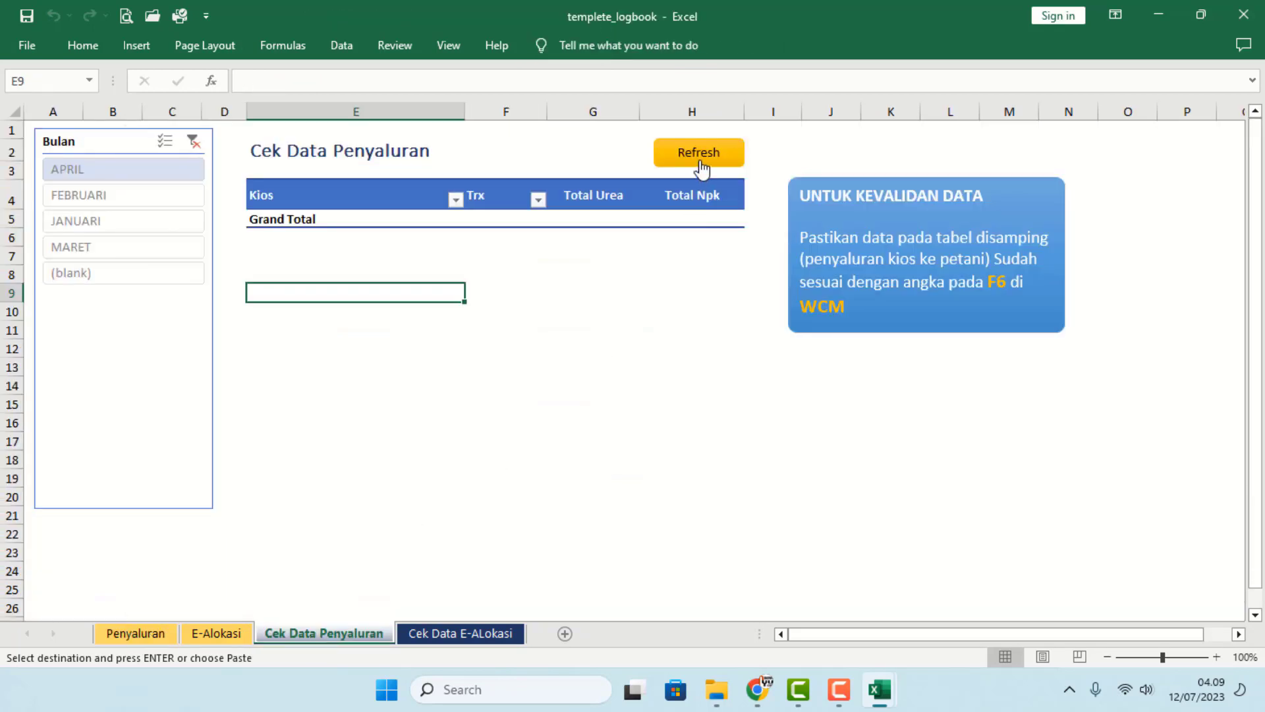
left_click(700, 168)
left_click(850, 420)
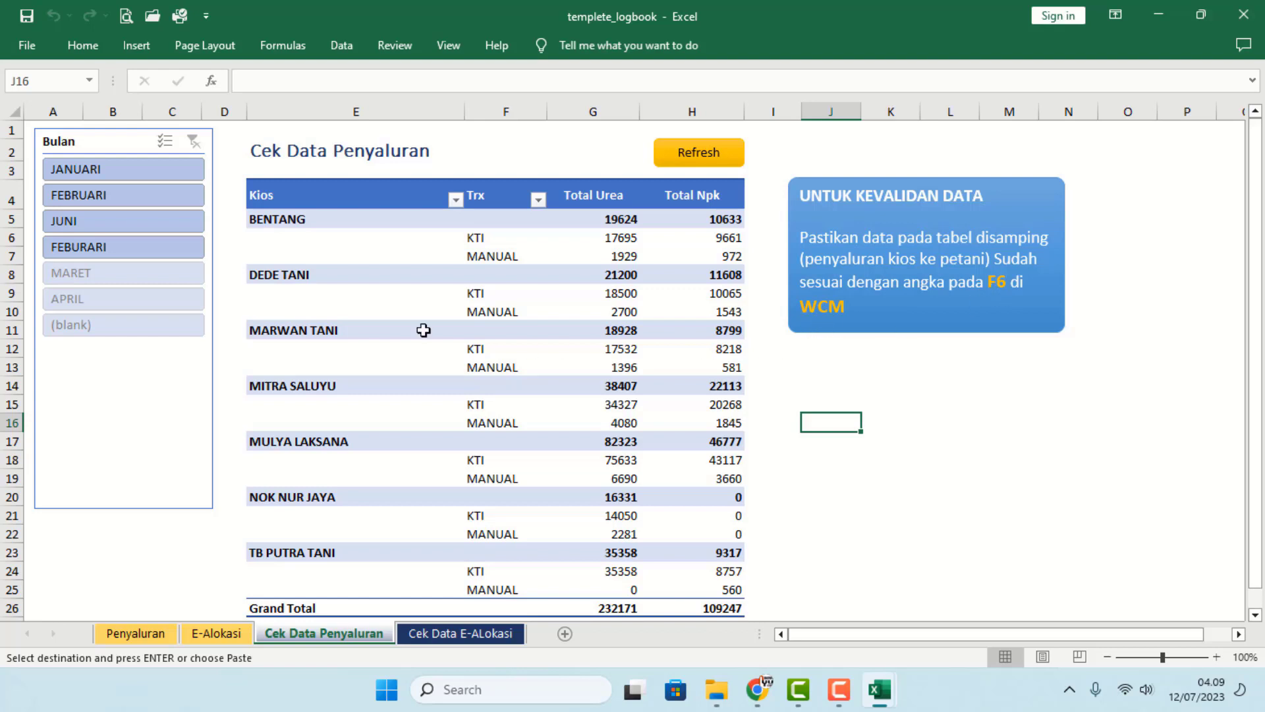
- Filter the pivot to JANUARI and check the Urea, Npk and BENTANG totals
left_click(119, 169)
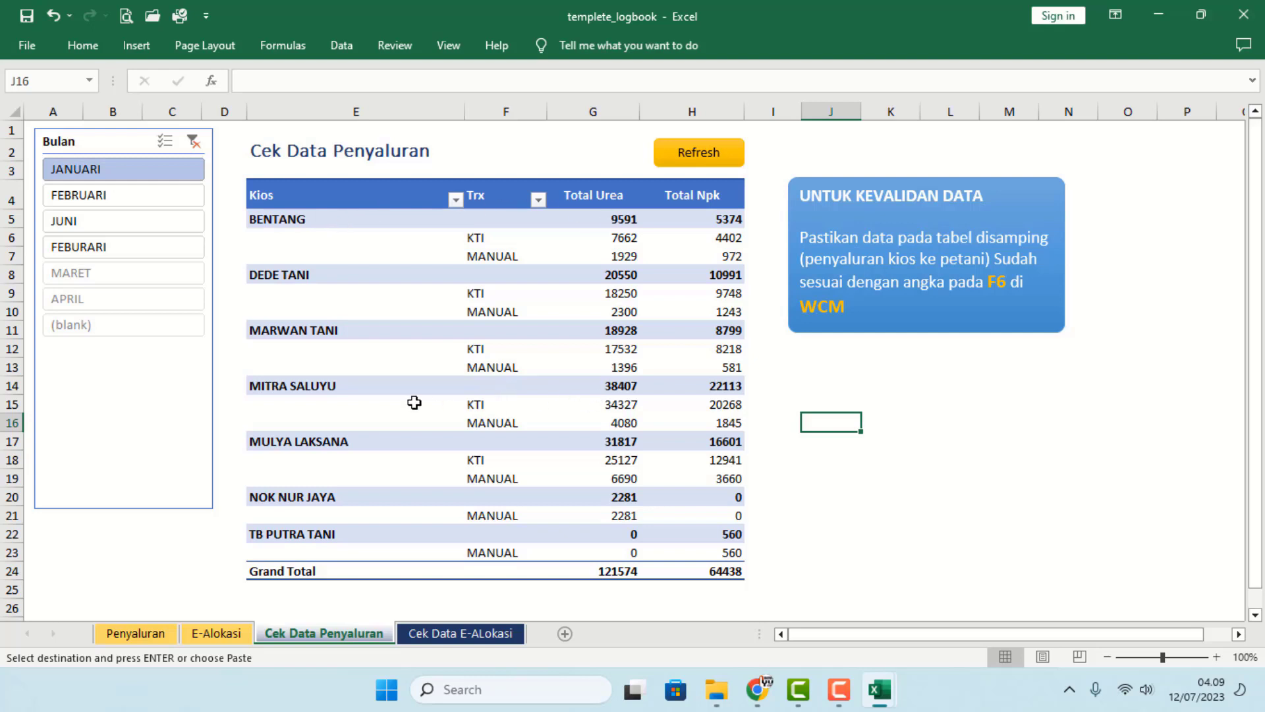
left_click(613, 578)
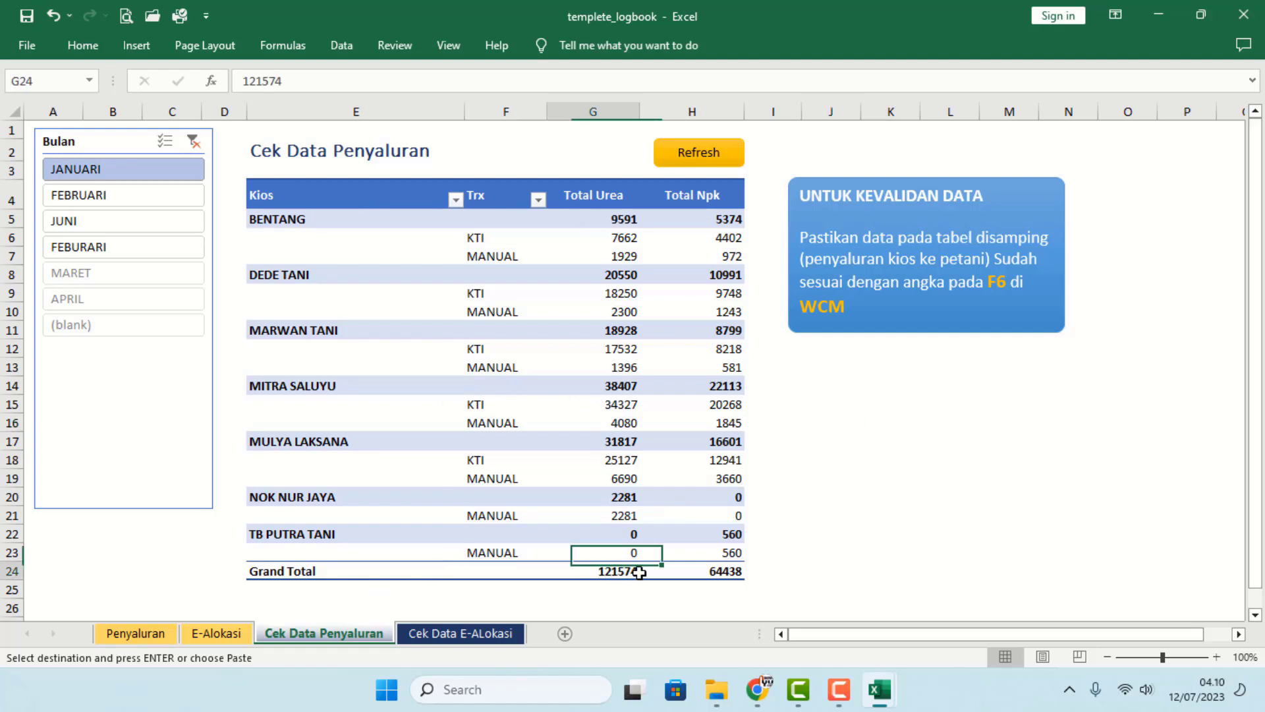
left_click(721, 580)
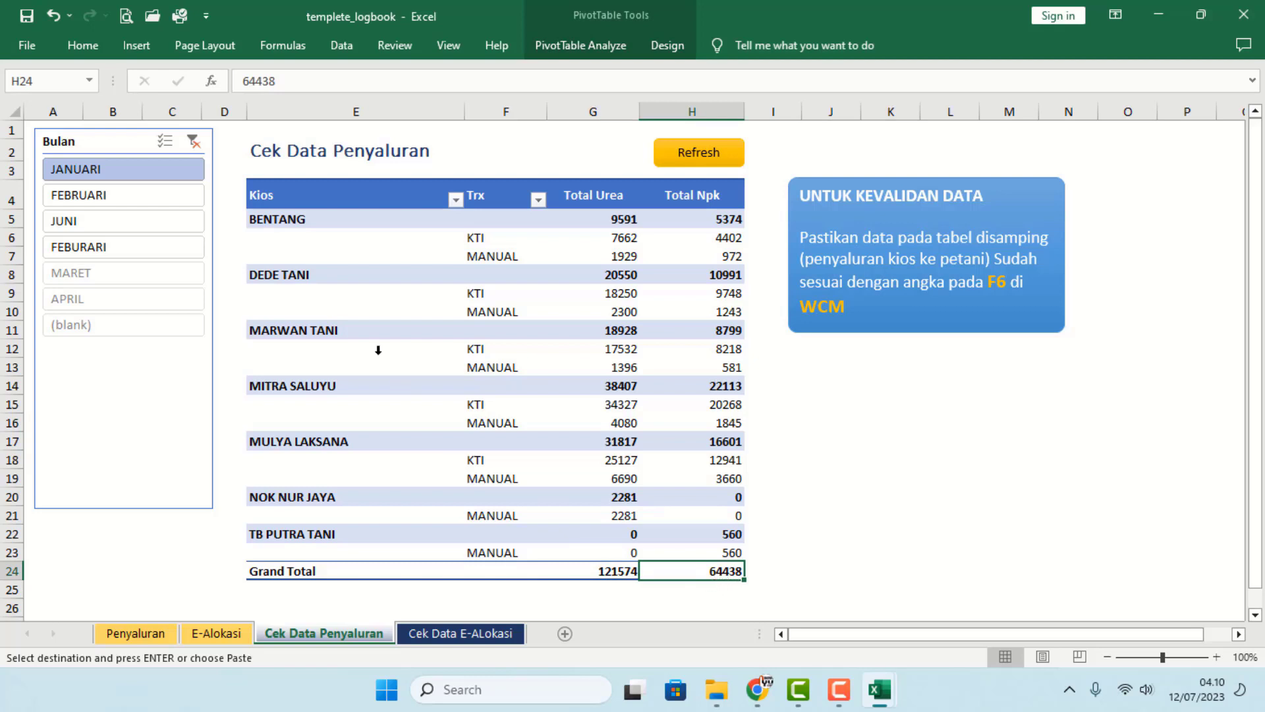
left_click(649, 220)
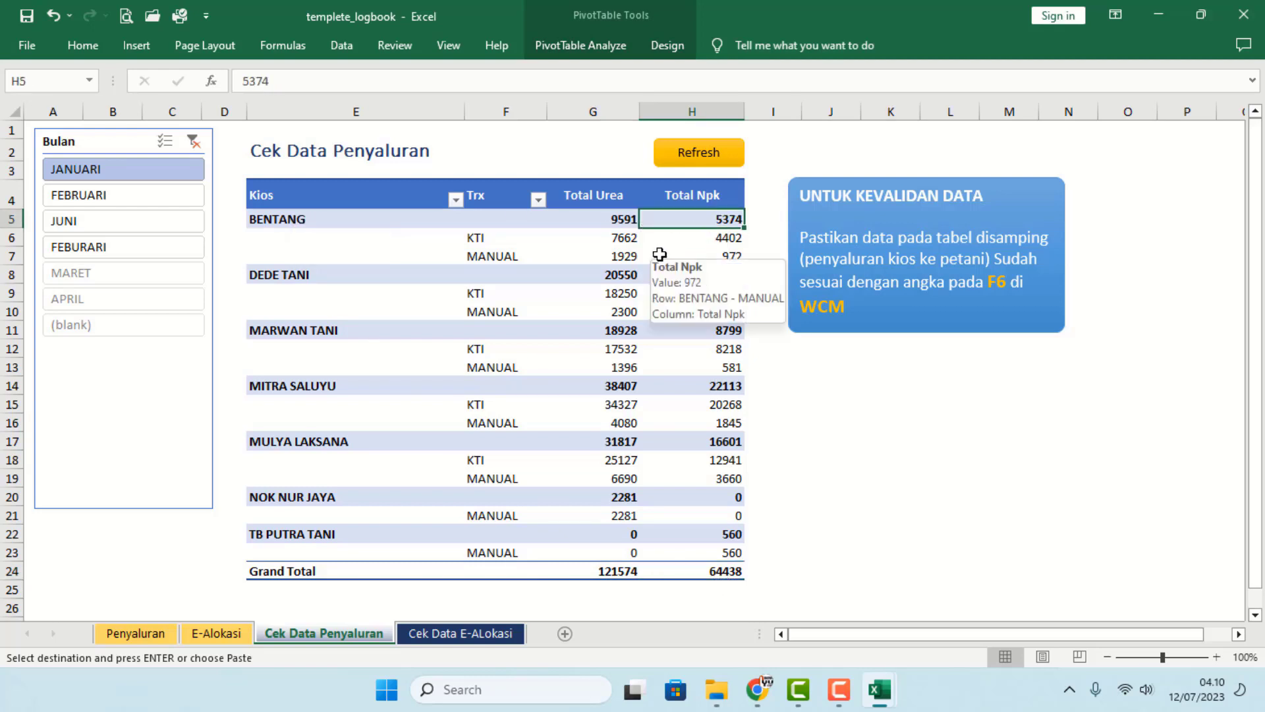
left_click(628, 238)
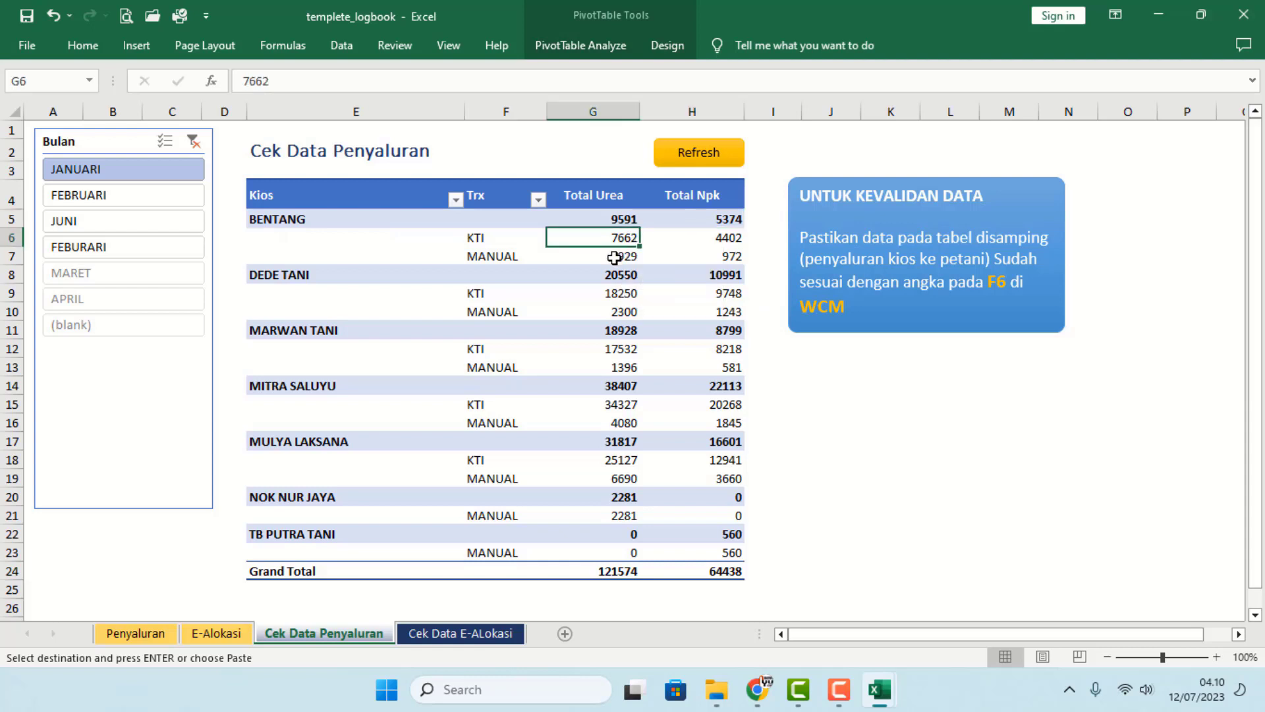
left_click(614, 257)
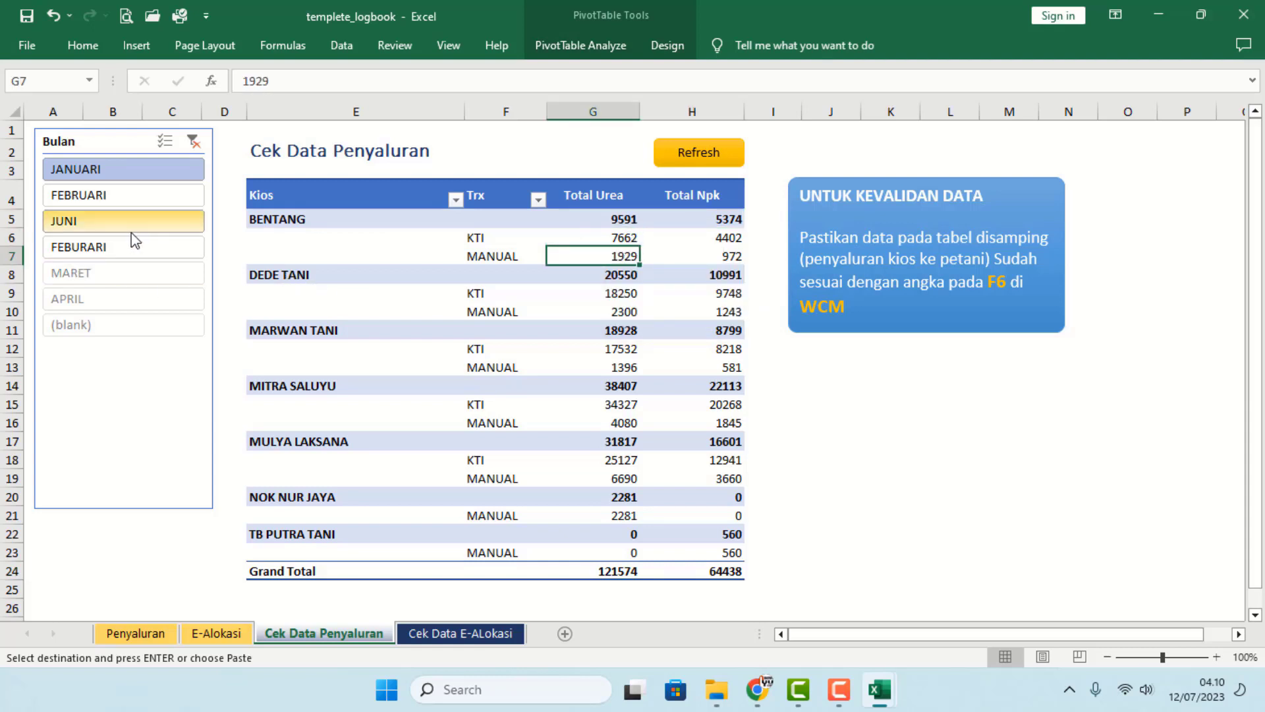
- Compare FEBRUARI, JUNI and MARET, leave the pivot on FEBURARI, and show the E-Alokasi sheet
left_click(89, 197)
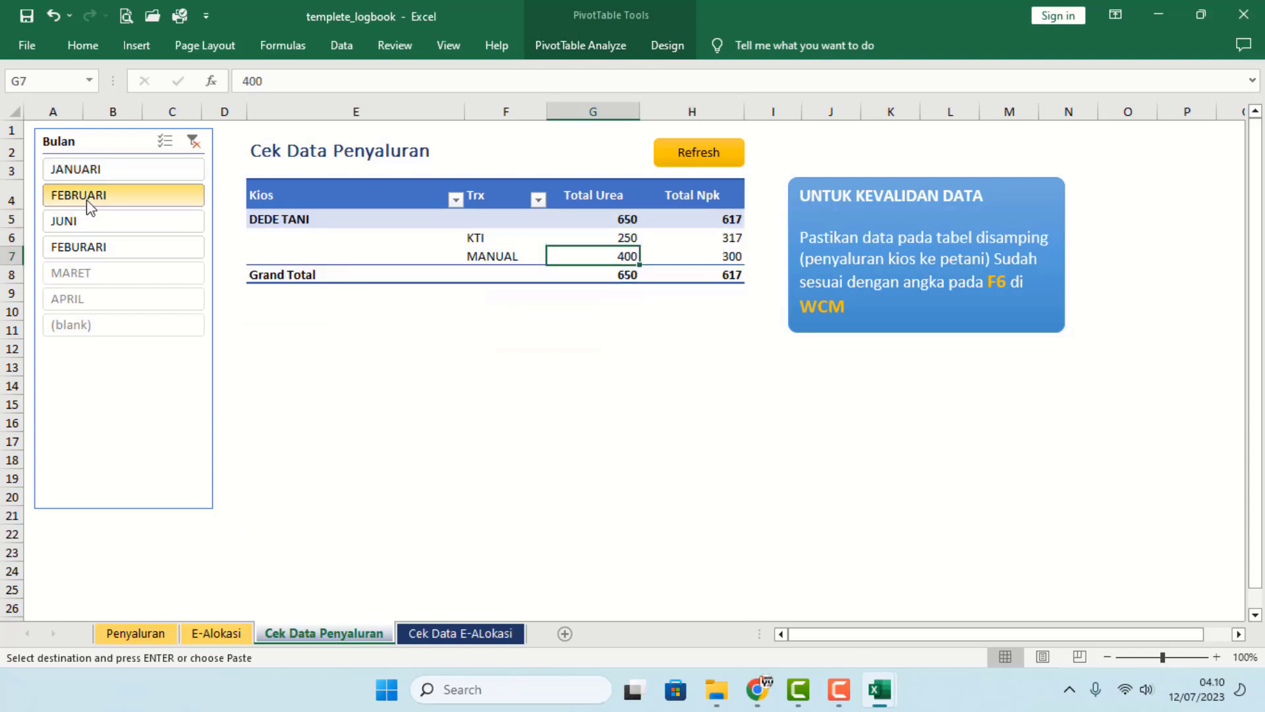
left_click(85, 217)
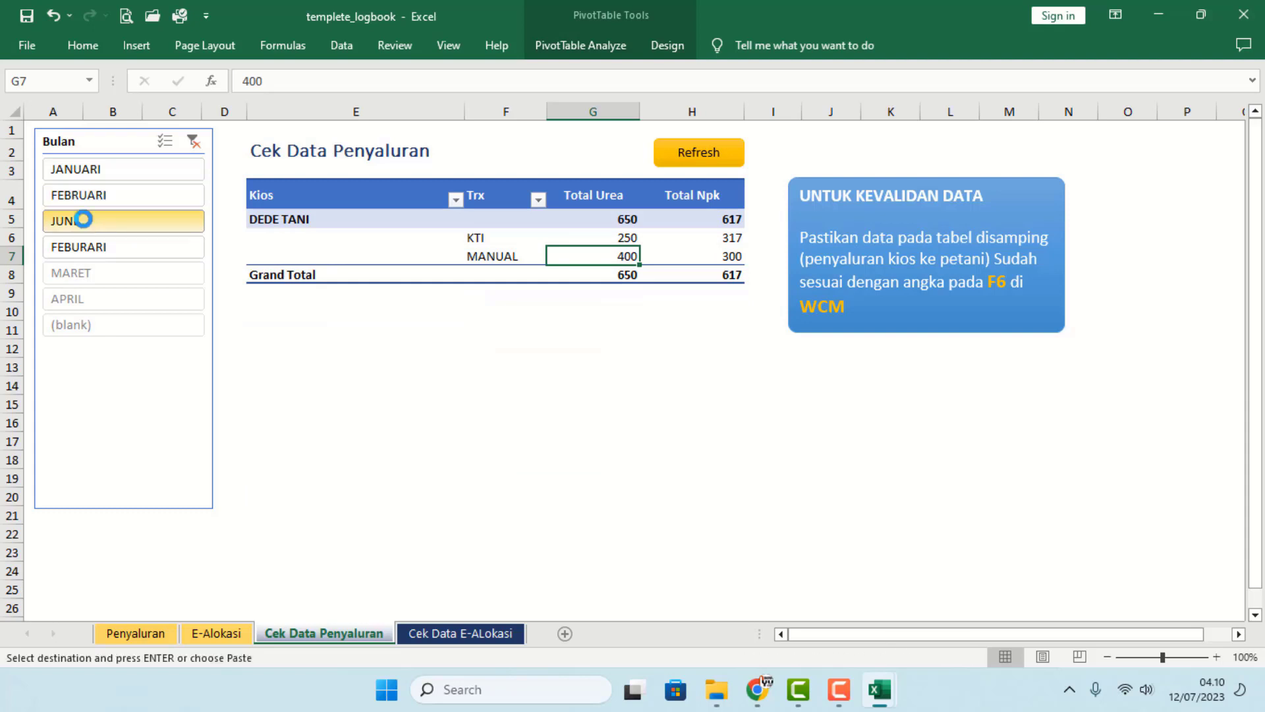
left_click(112, 246)
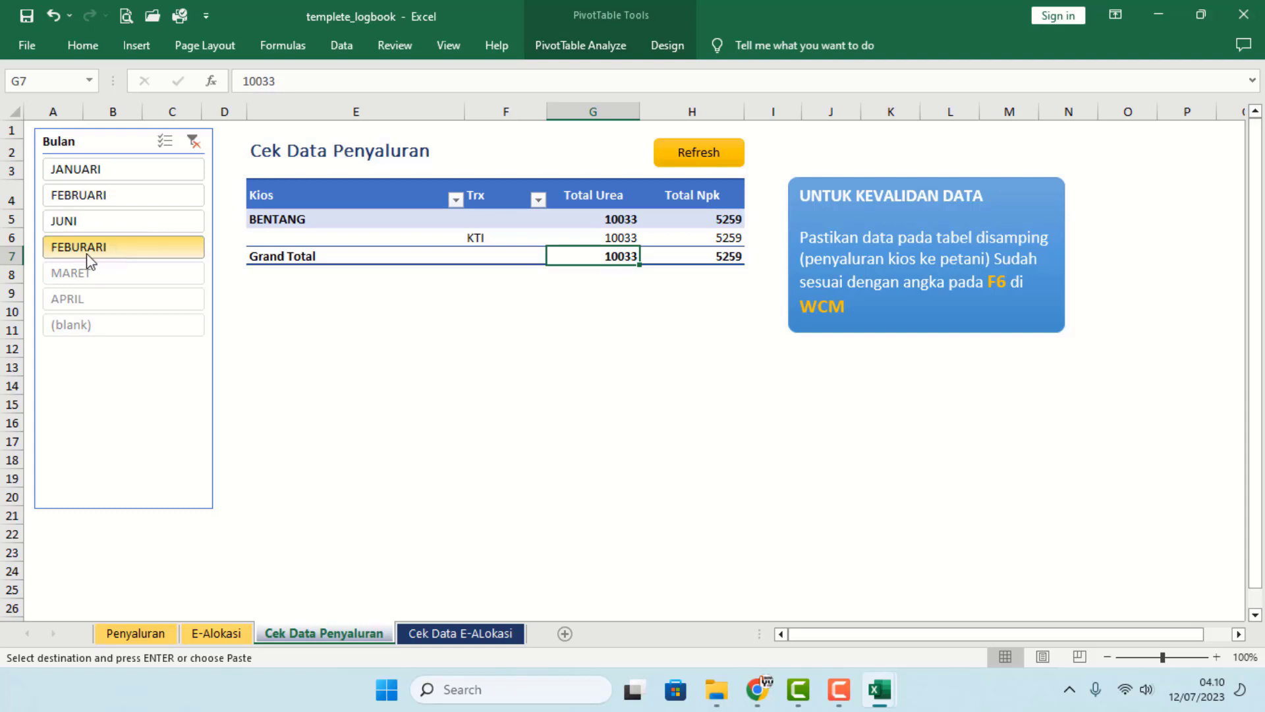
left_click(129, 280)
left_click(121, 249)
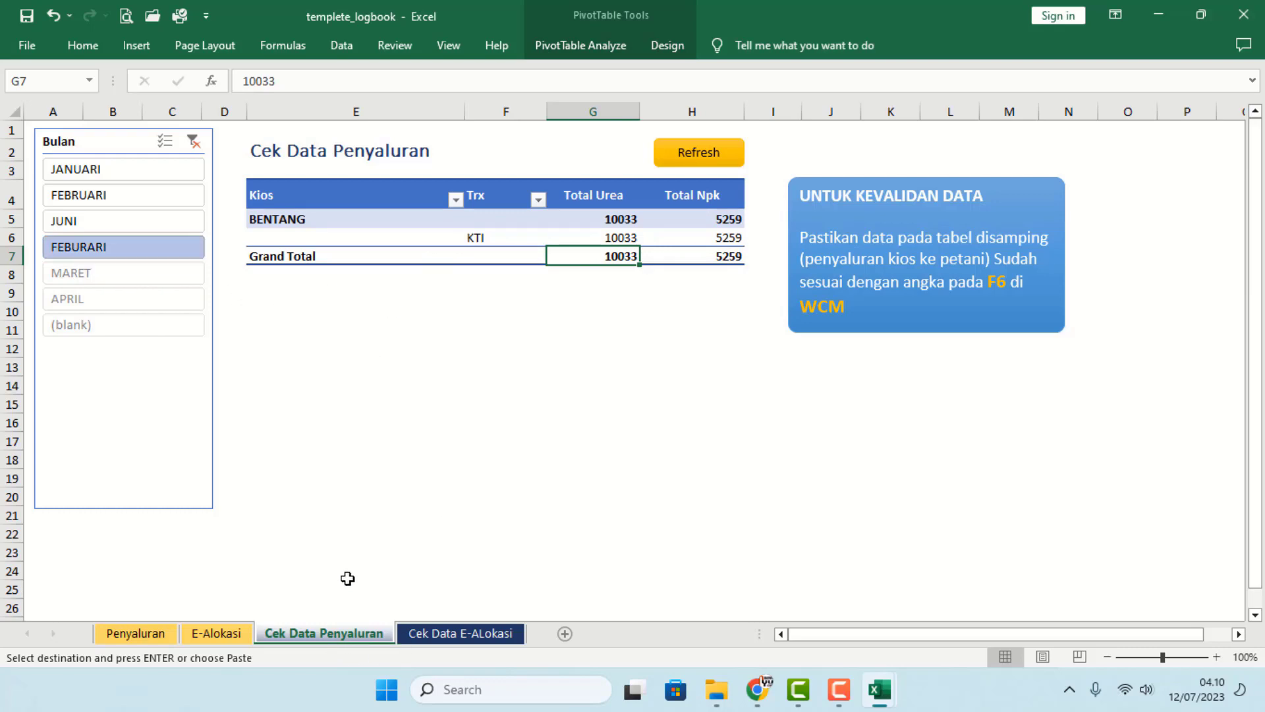
left_click(220, 633)
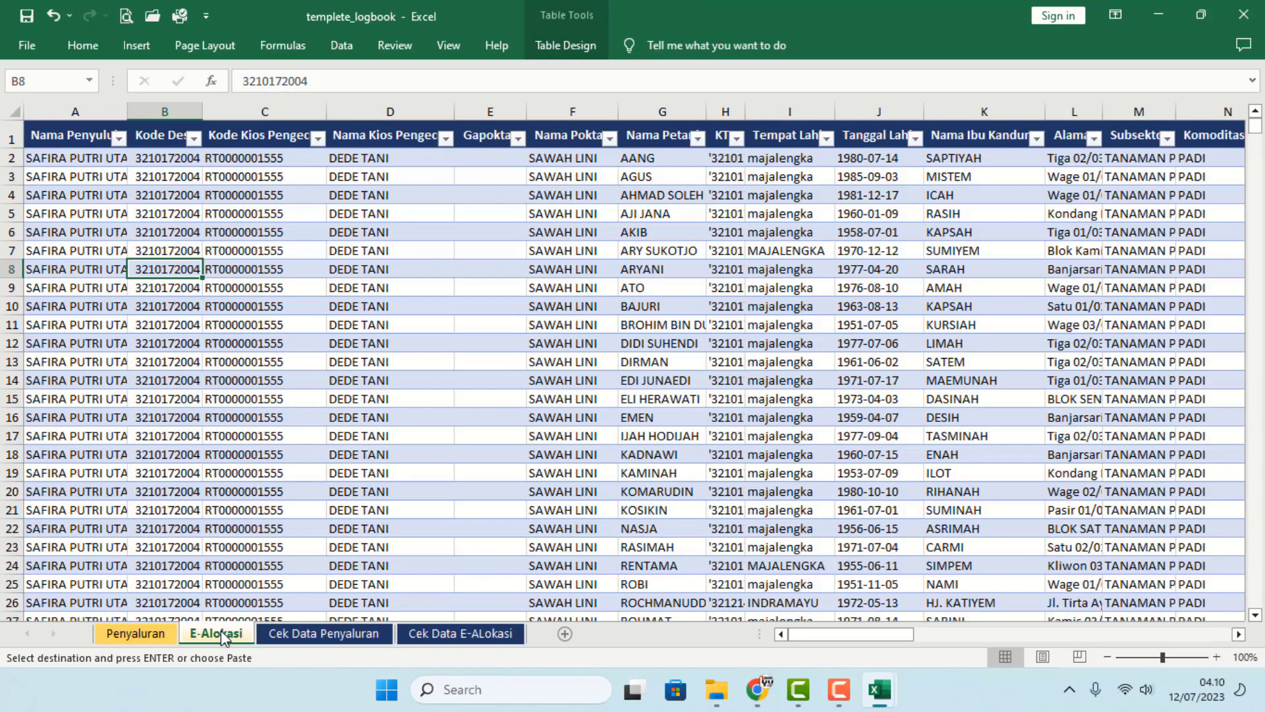
- On the Penyaluran sheet, filter the Bulan column to only FEBURARI
left_click_drag(323, 499, 329, 499)
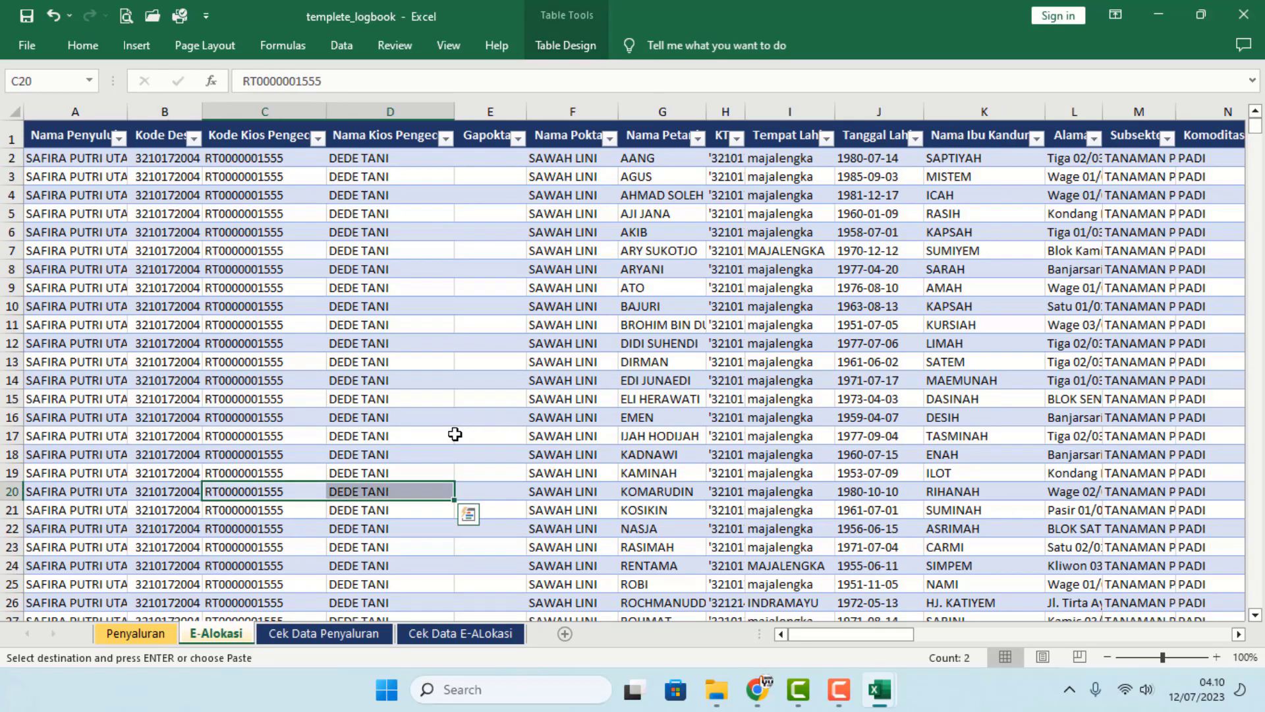
left_click(135, 634)
left_click(439, 479)
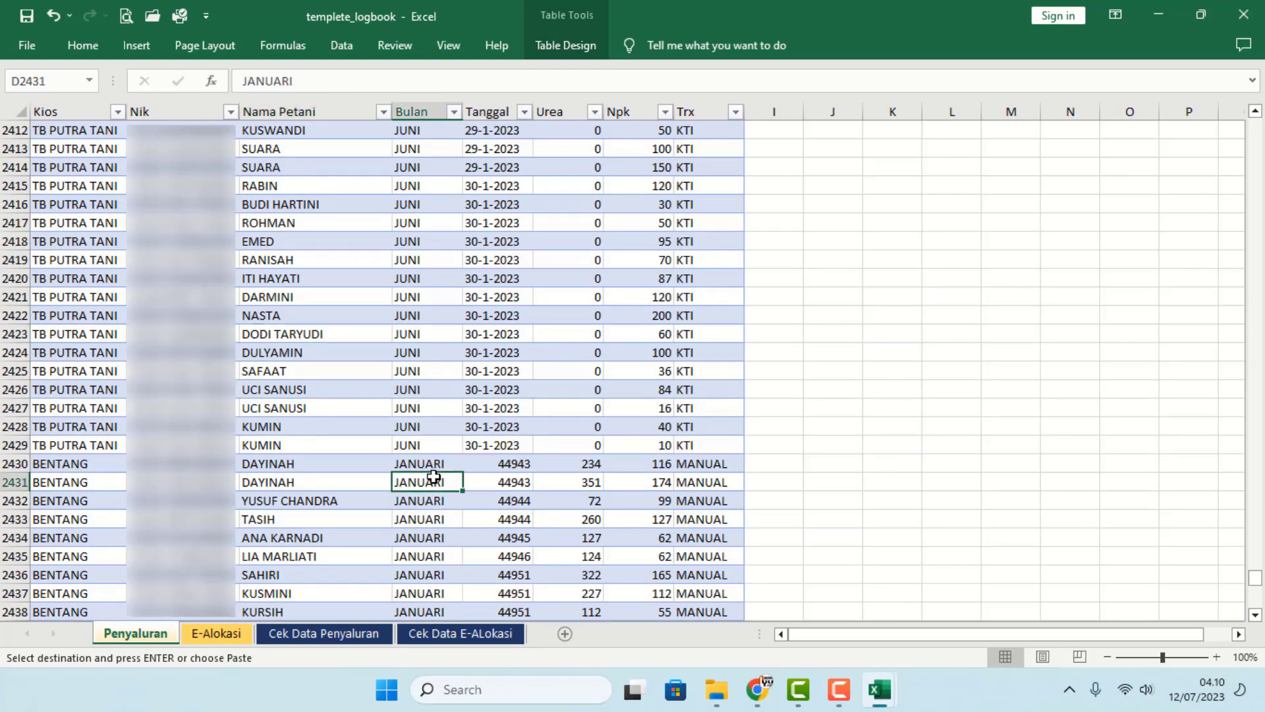
scroll(438, 479, "down", 3)
scroll(439, 479, "down", 4)
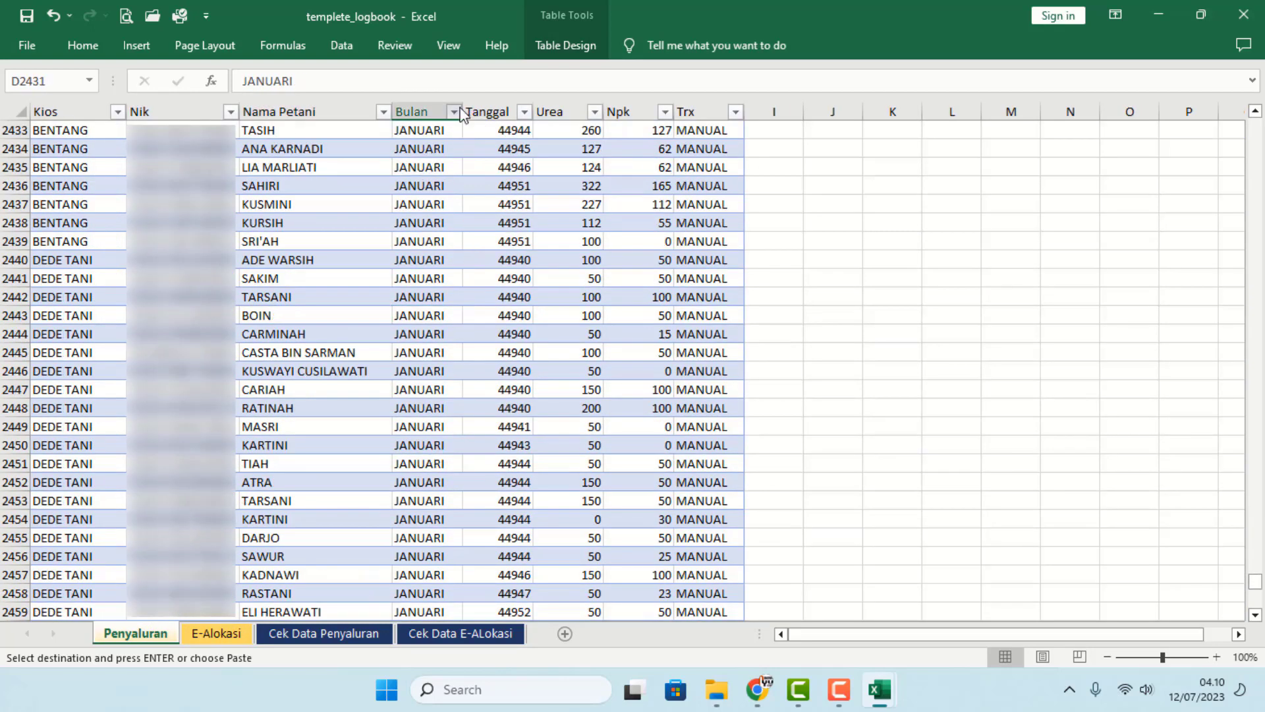
left_click(454, 112)
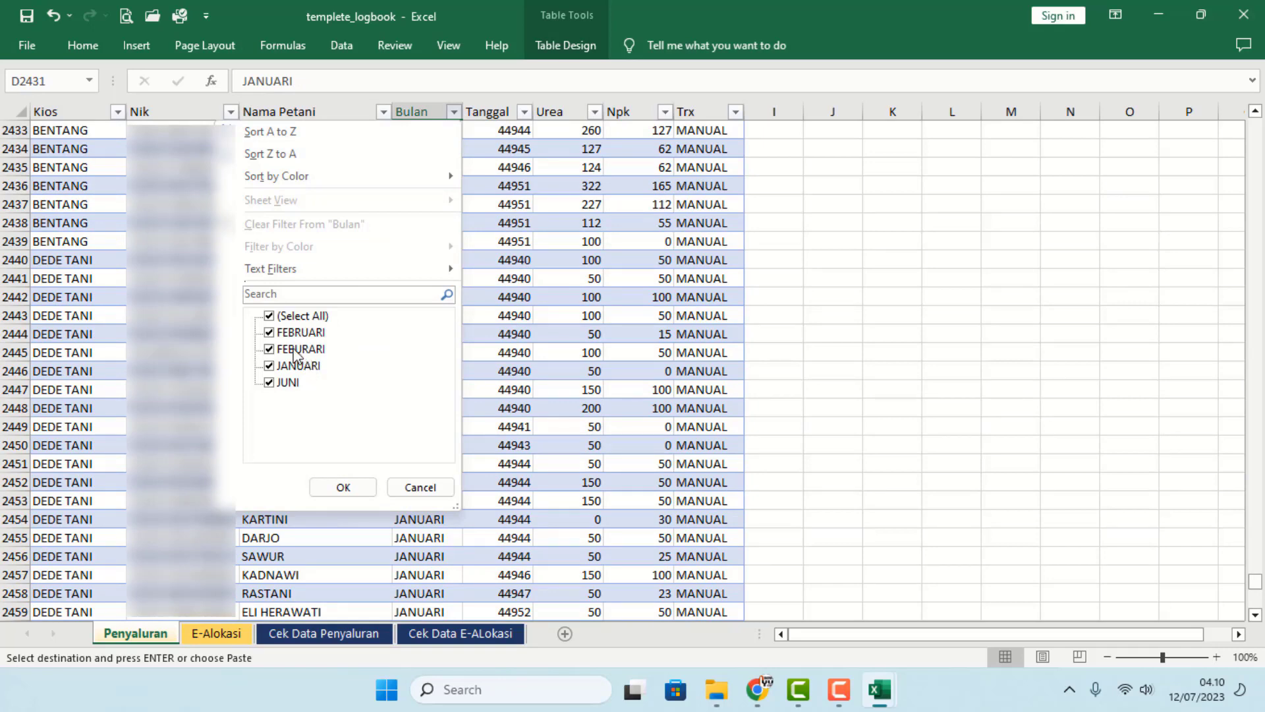
left_click(281, 317)
left_click(270, 349)
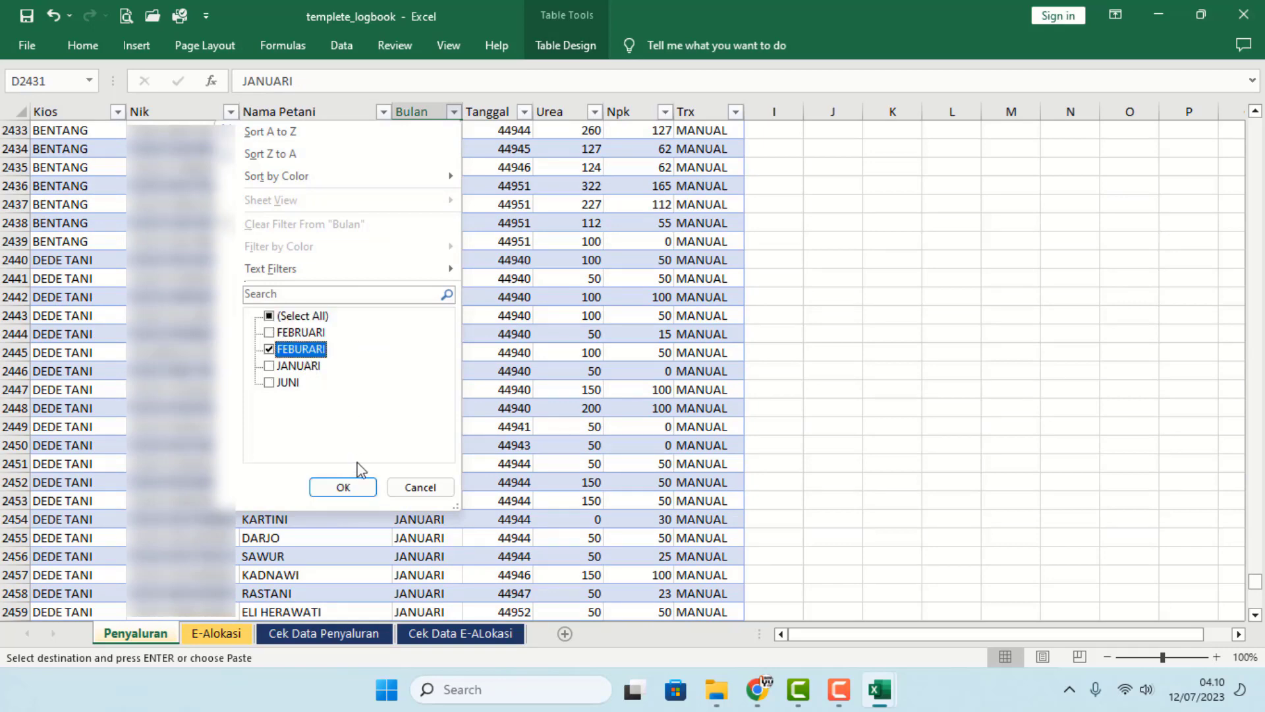
left_click(353, 486)
scroll(435, 217, "up", 4)
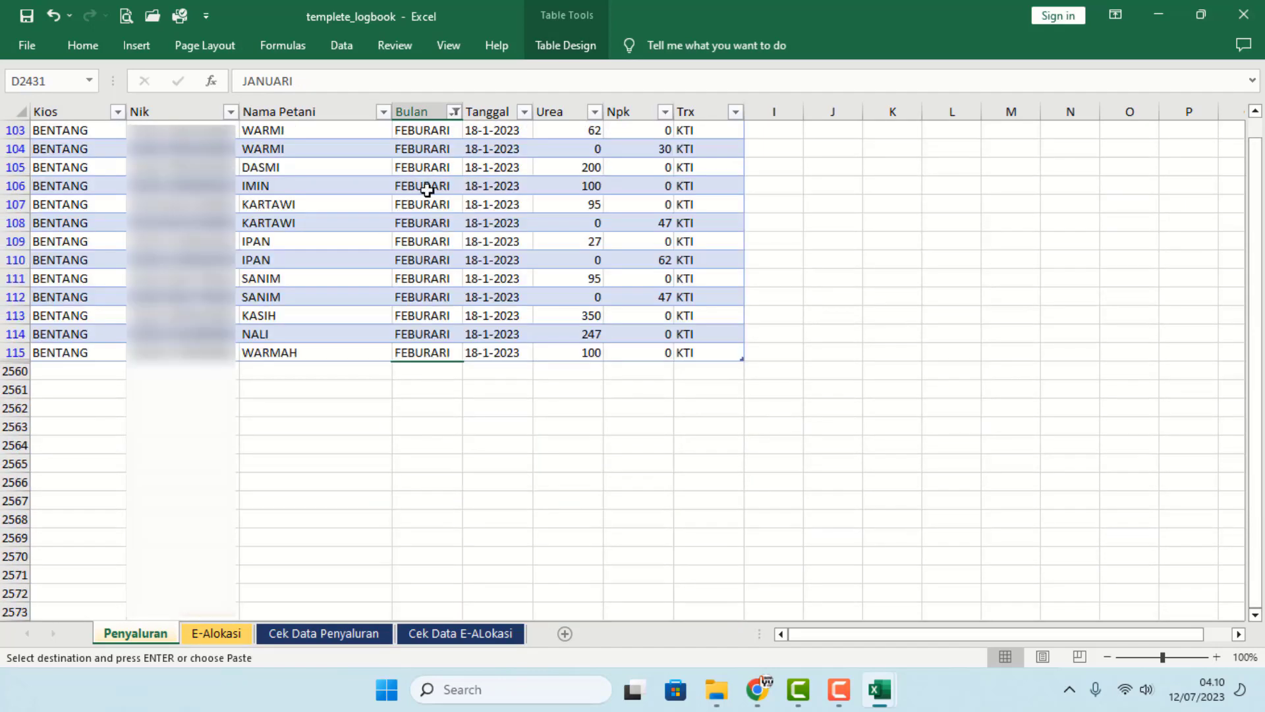
scroll(419, 147, "up", 5)
- Replace the month in D14, the first FEBURARI row, with FEBRUARI
left_click(419, 129)
scroll(418, 150, "up", 4)
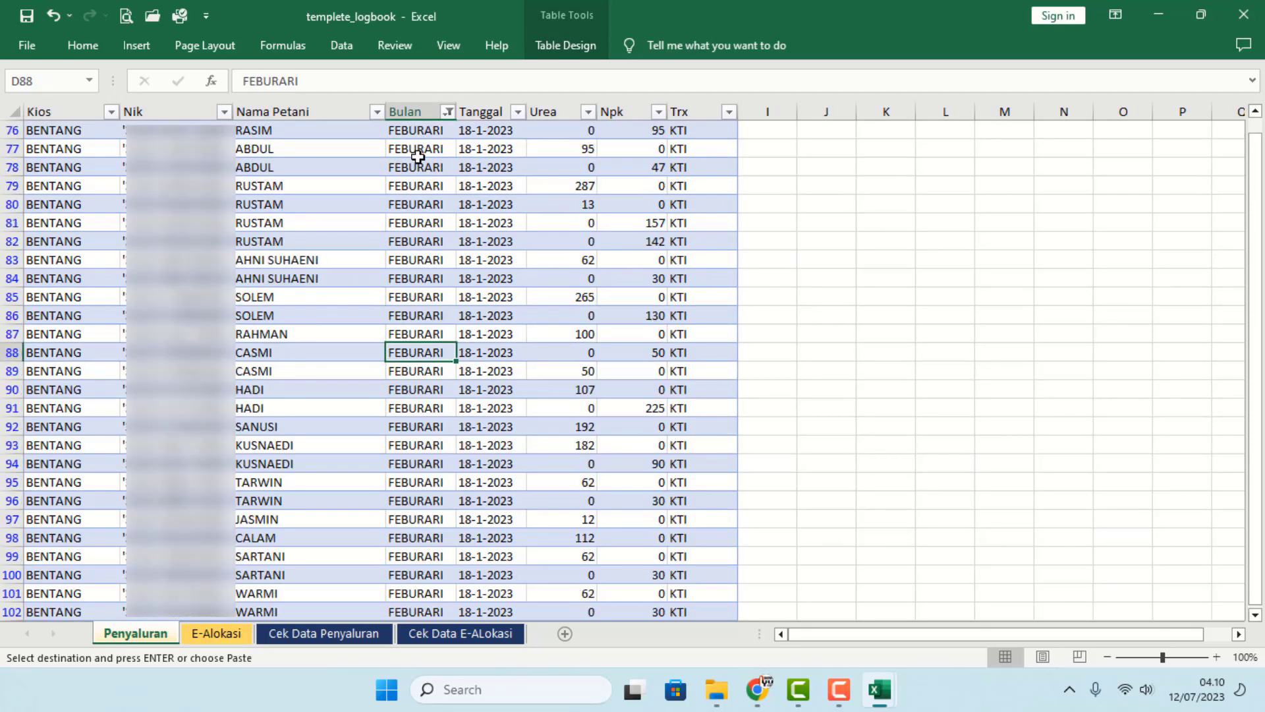
scroll(415, 158, "up", 10)
left_click(422, 148)
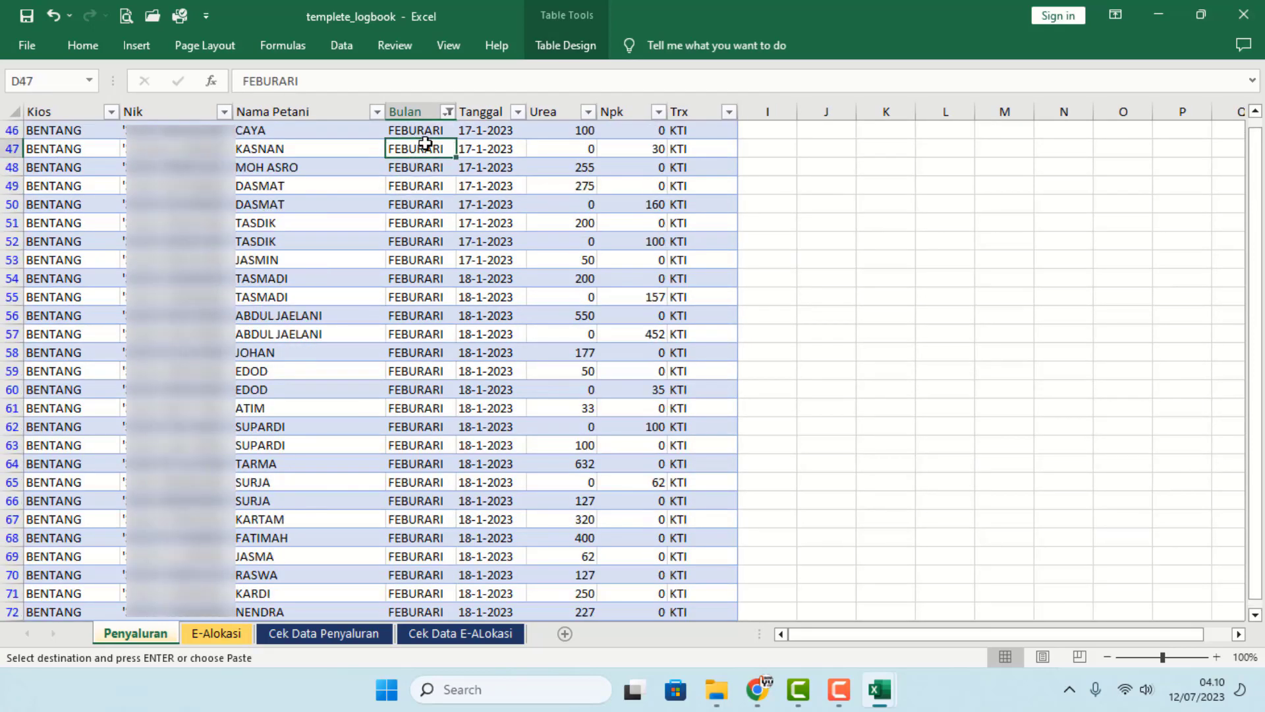
left_click(425, 131)
key("ctrl+Up")
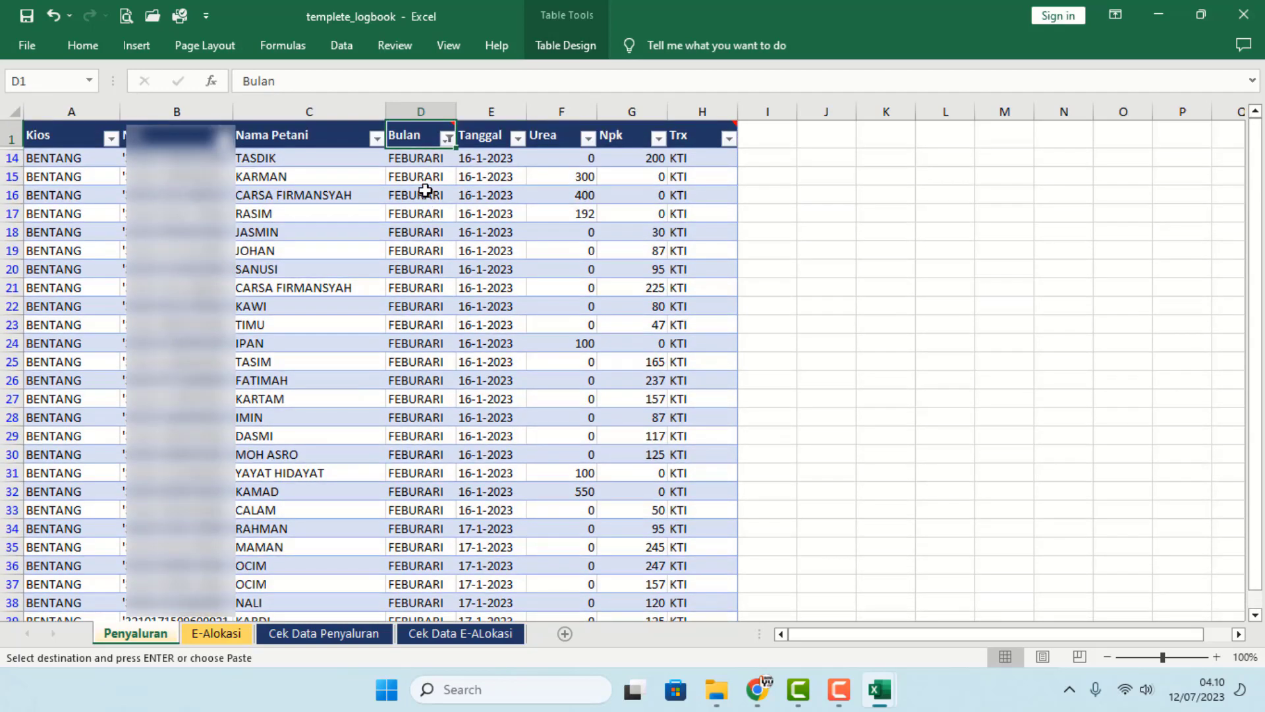
left_click(419, 156)
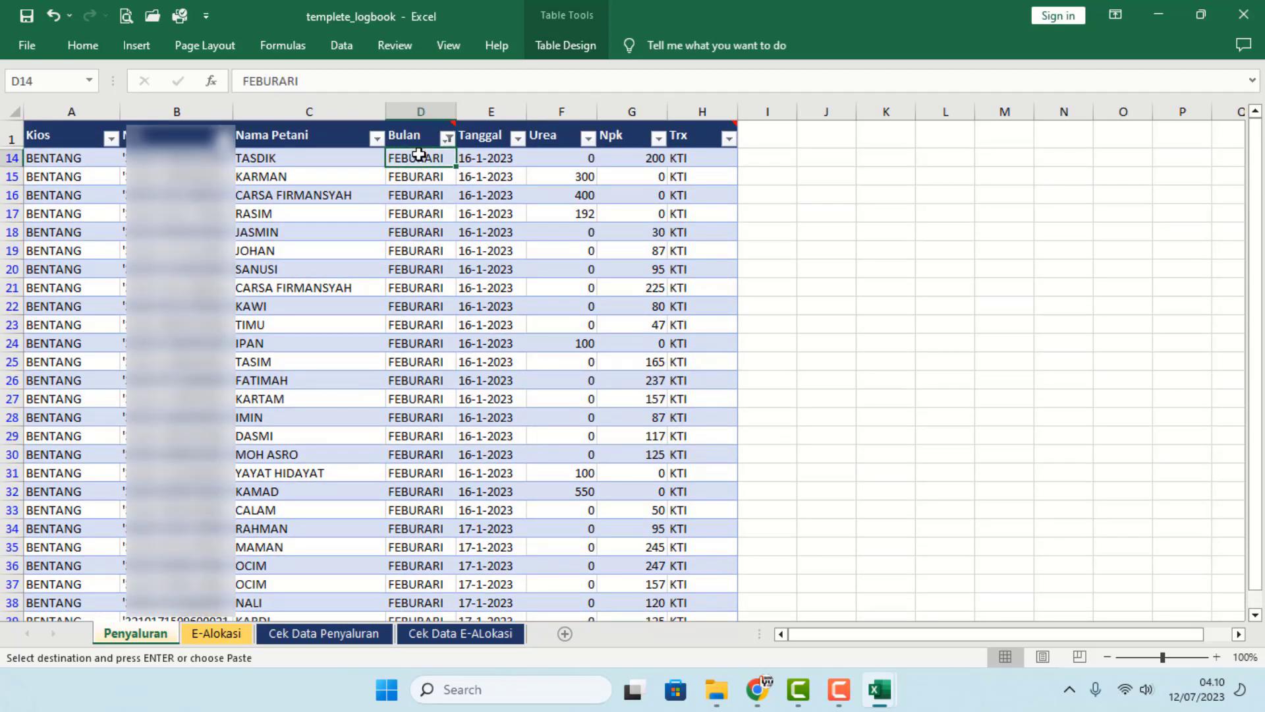
type("FEBRUARI")
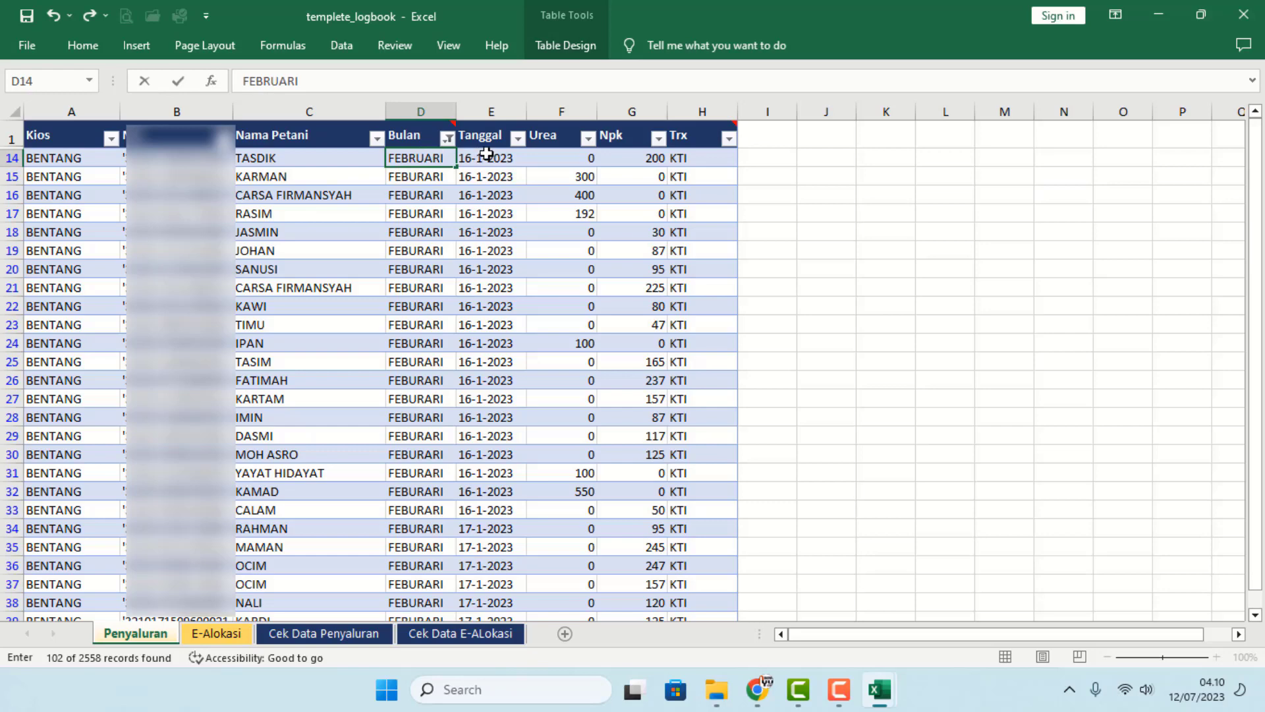
key("Return")
- Copy FEBRUARI from D14 into the remaining filtered rows D15:D115
key("Up")
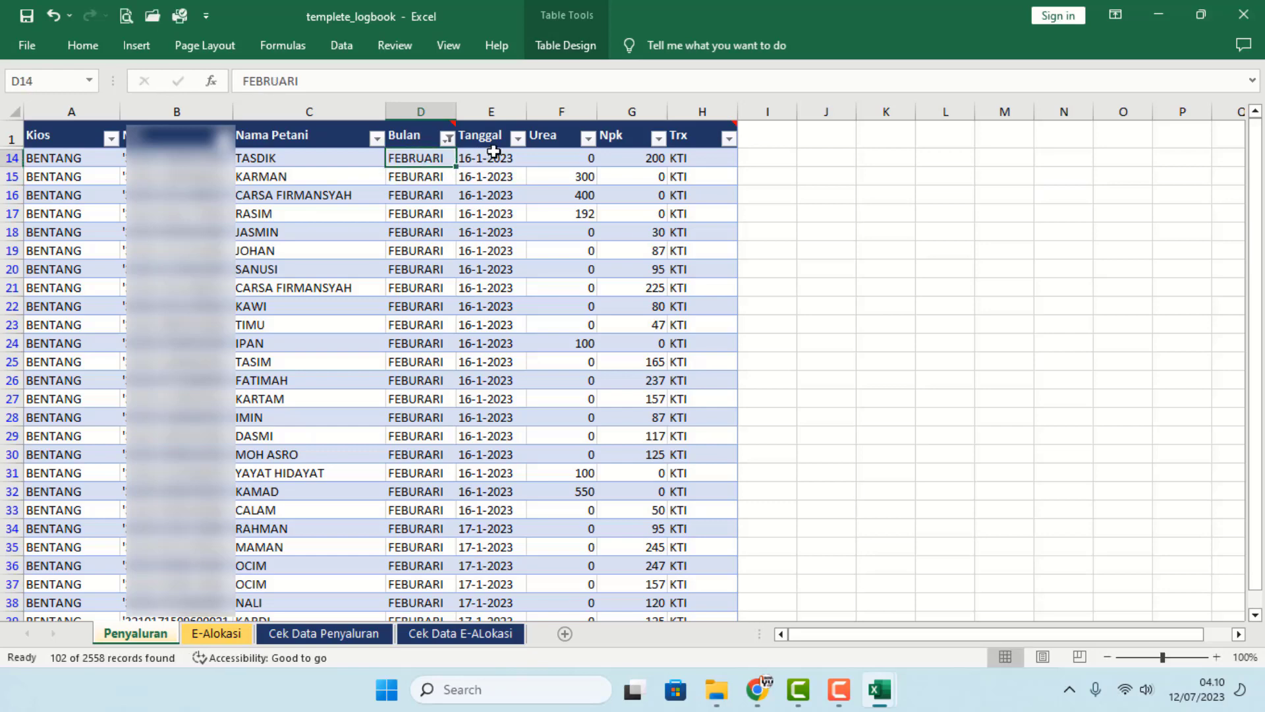
key("ctrl+c")
key("Down")
key("ctrl+shift+Down")
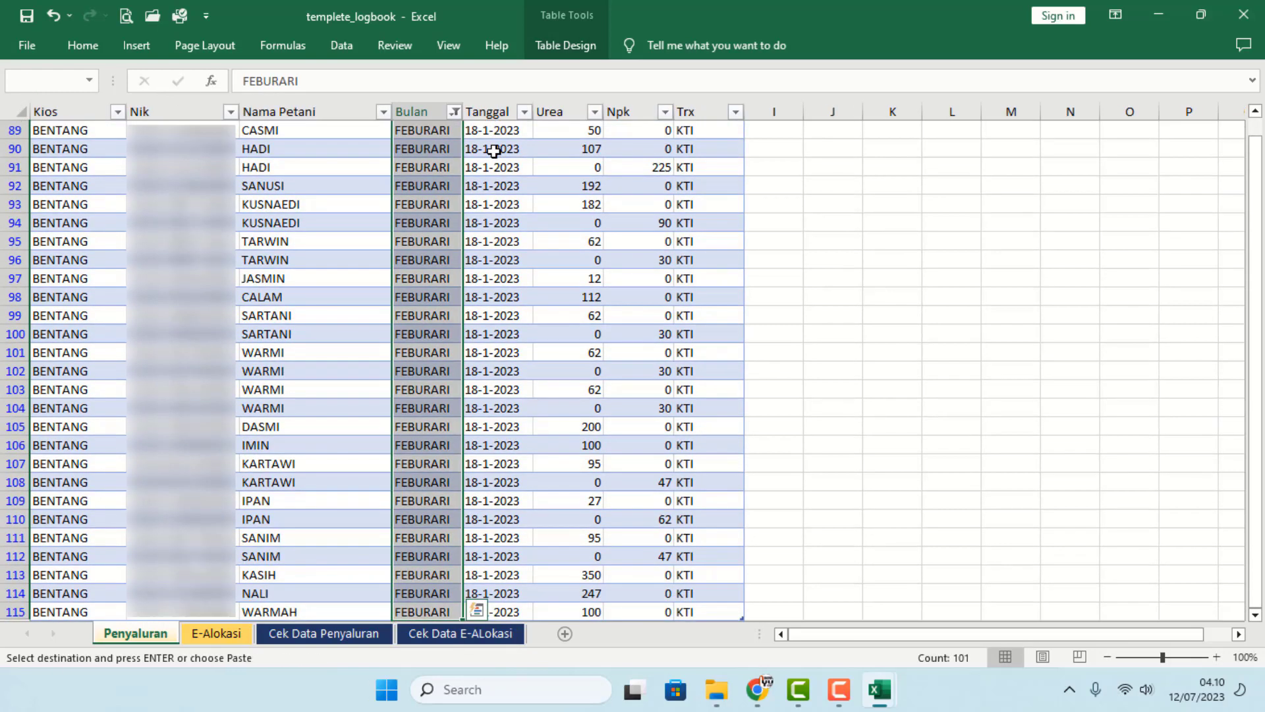
key("Return")
scroll(494, 151, "up", 20)
left_click_drag(524, 393, 528, 393)
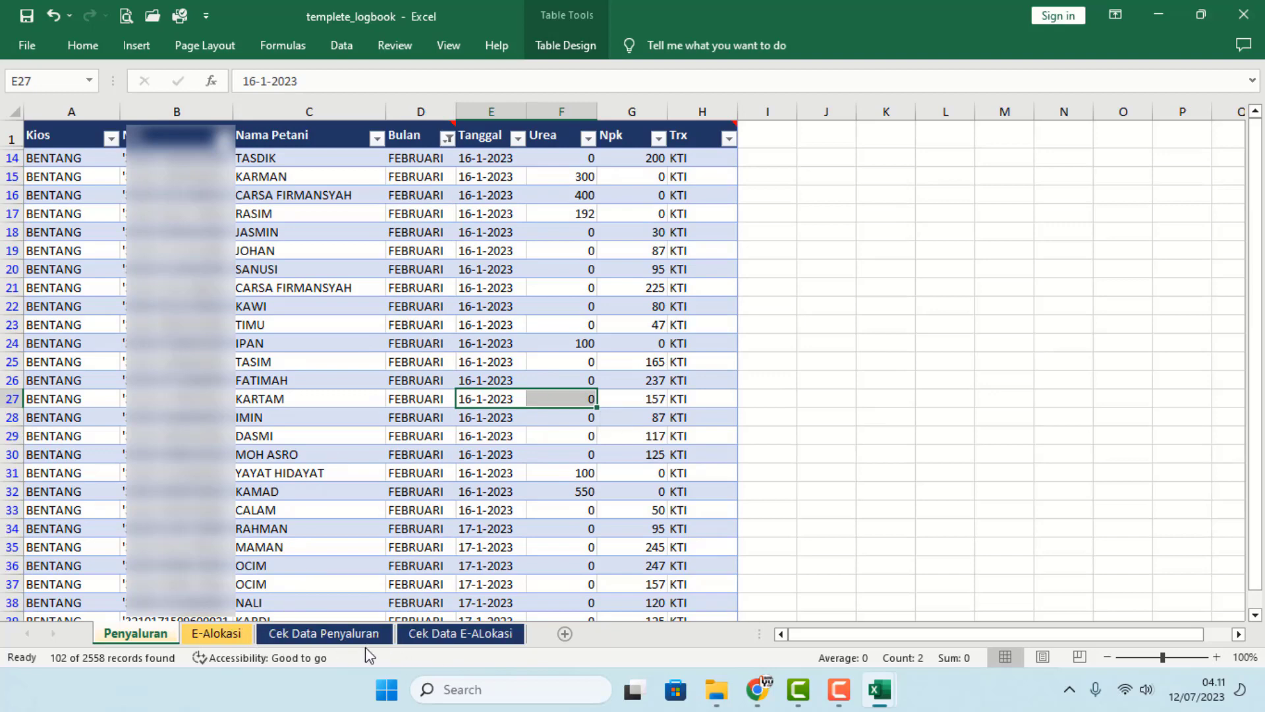
left_click(350, 635)
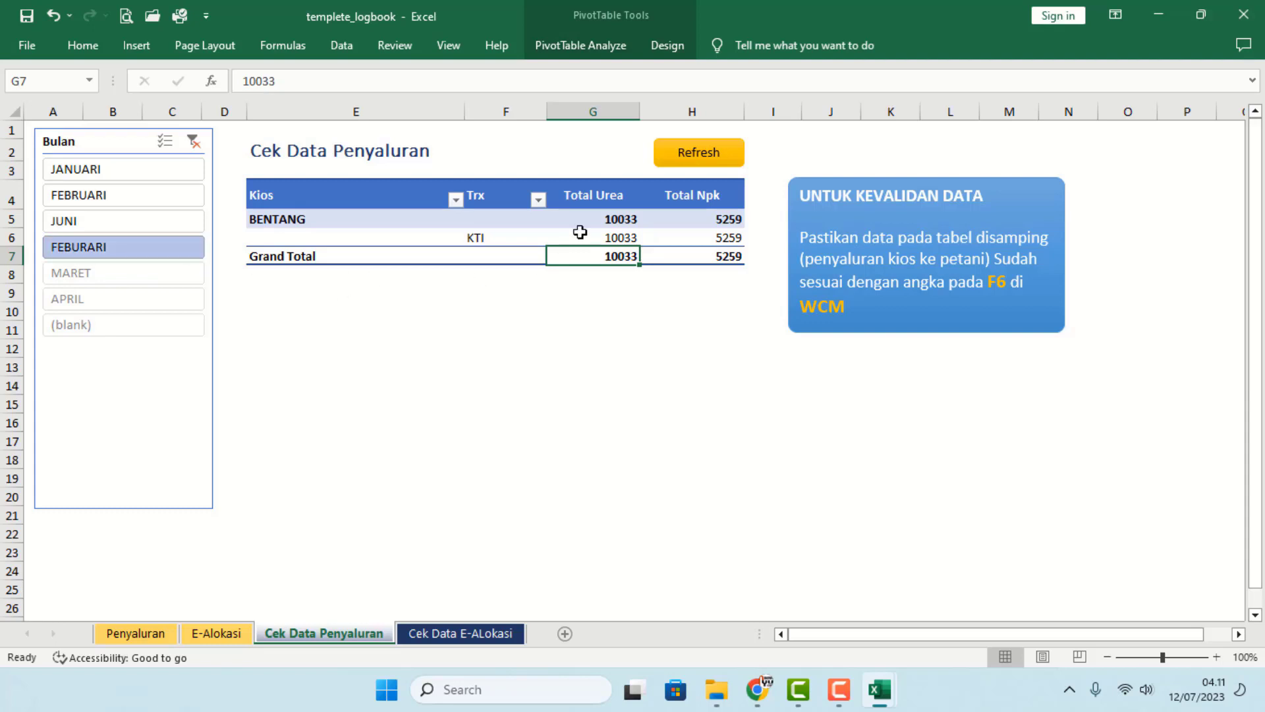
- Refresh the pivot and compare the FEBURARI, APRIL, JANUARI, FEBRUARI and JUNI totals
left_click(675, 157)
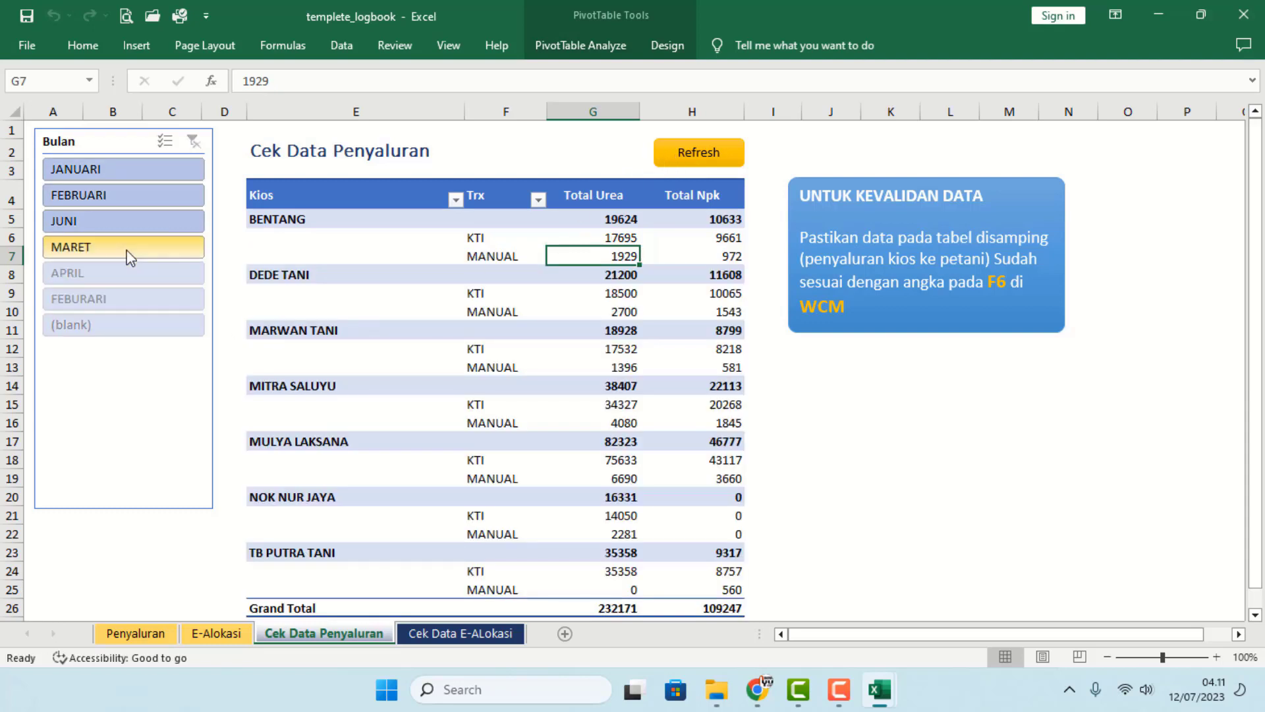
left_click(108, 302)
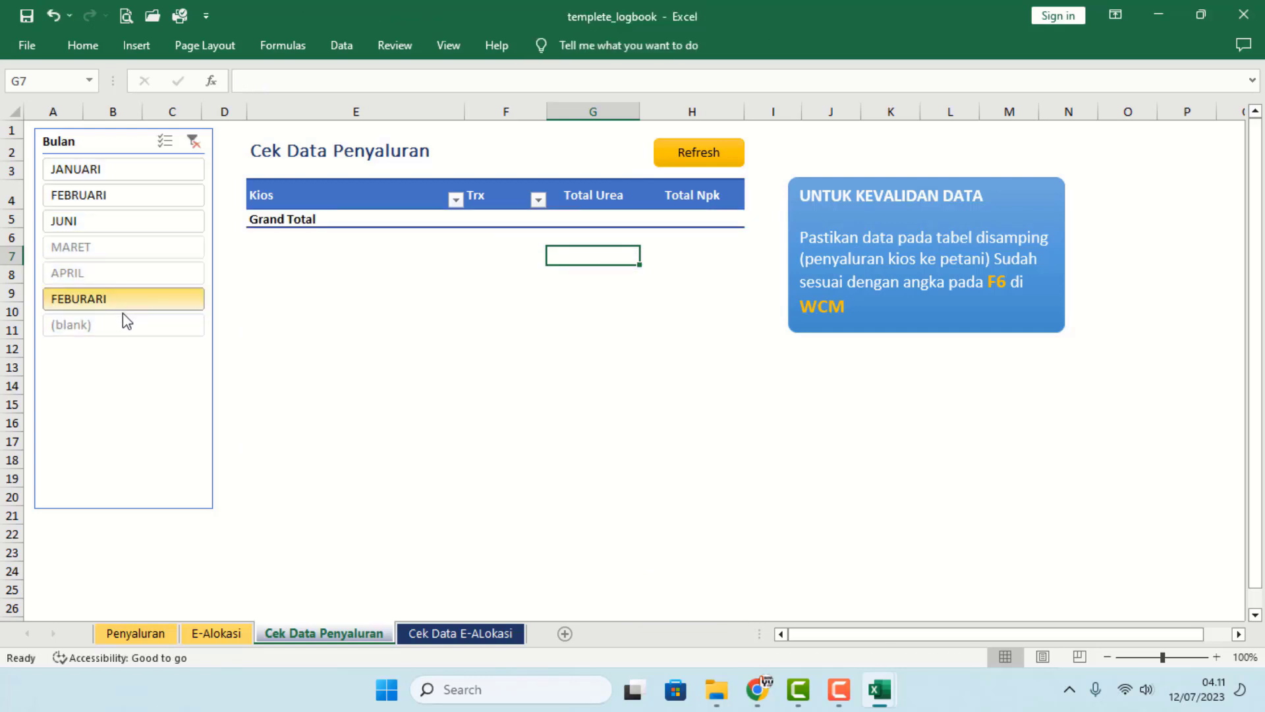
left_click(118, 277)
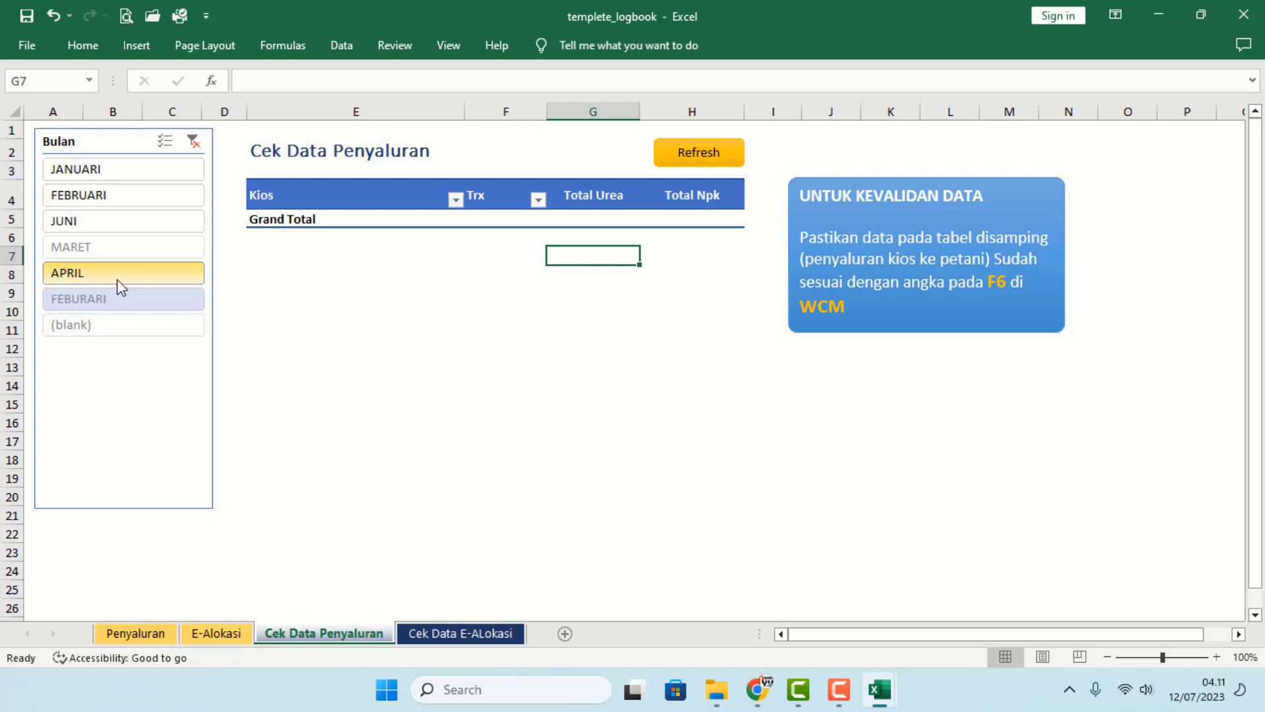
left_click(118, 172)
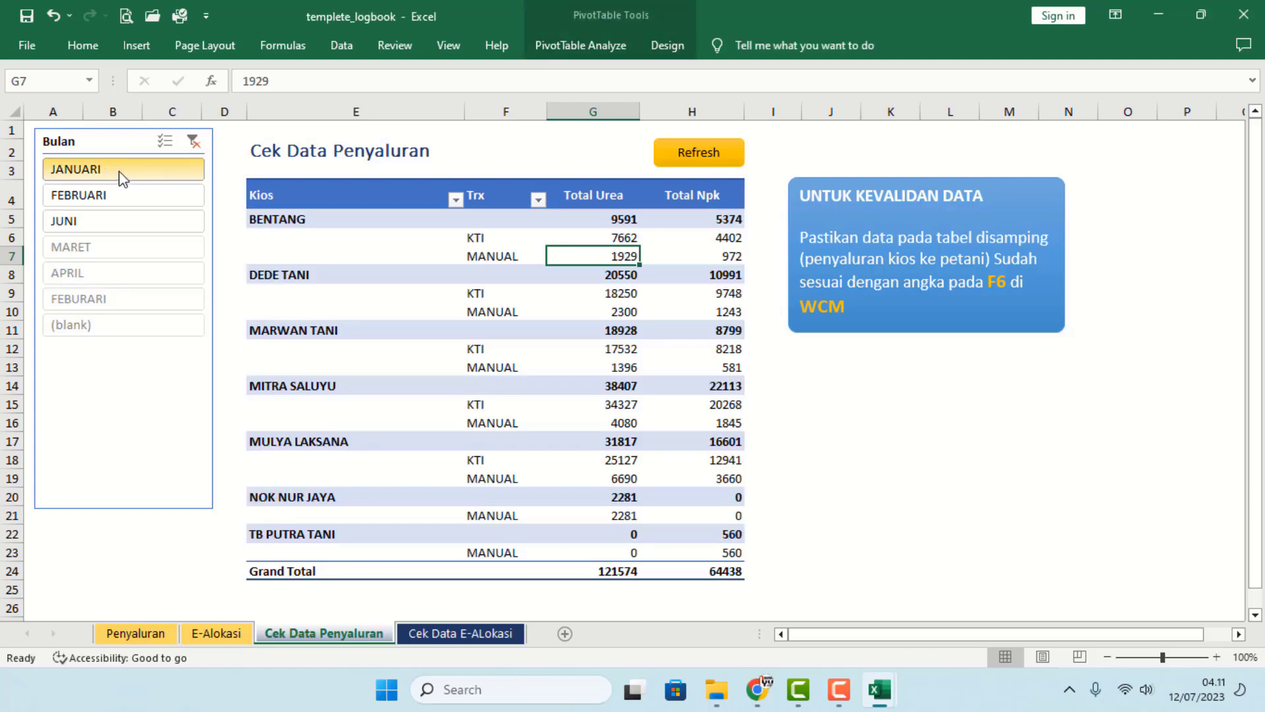
left_click(129, 196)
left_click(132, 222)
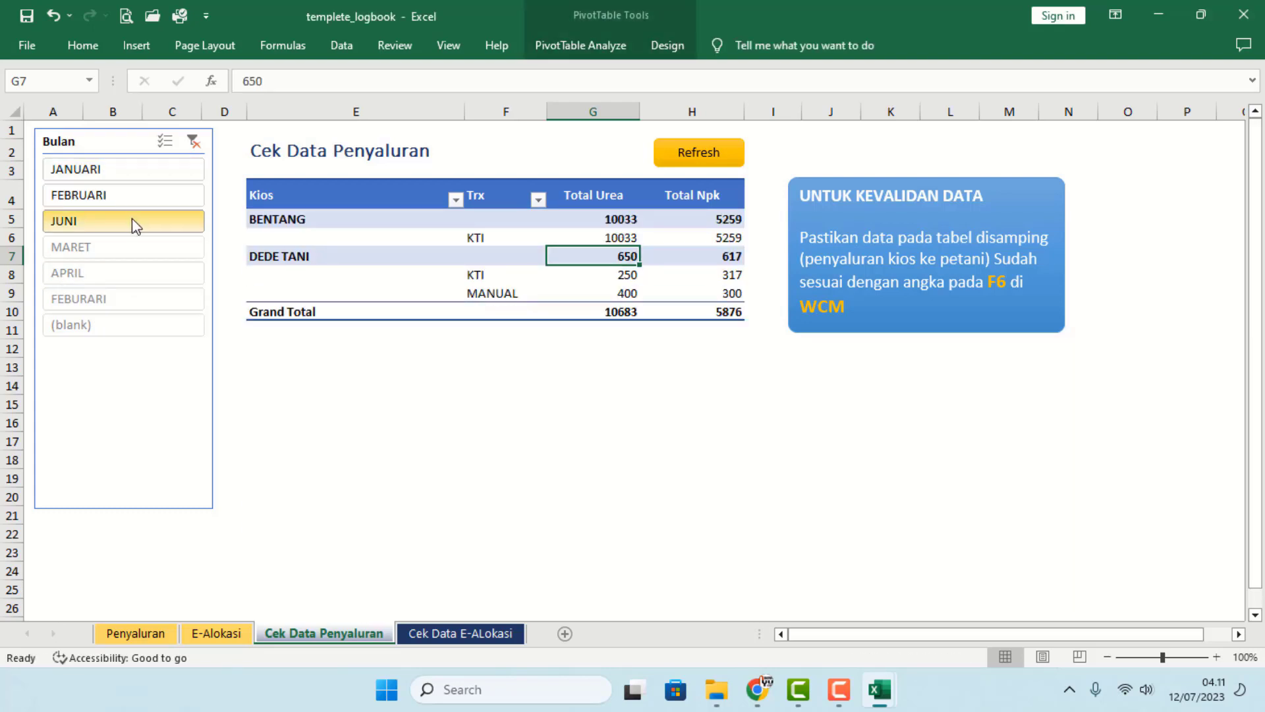
left_click(135, 634)
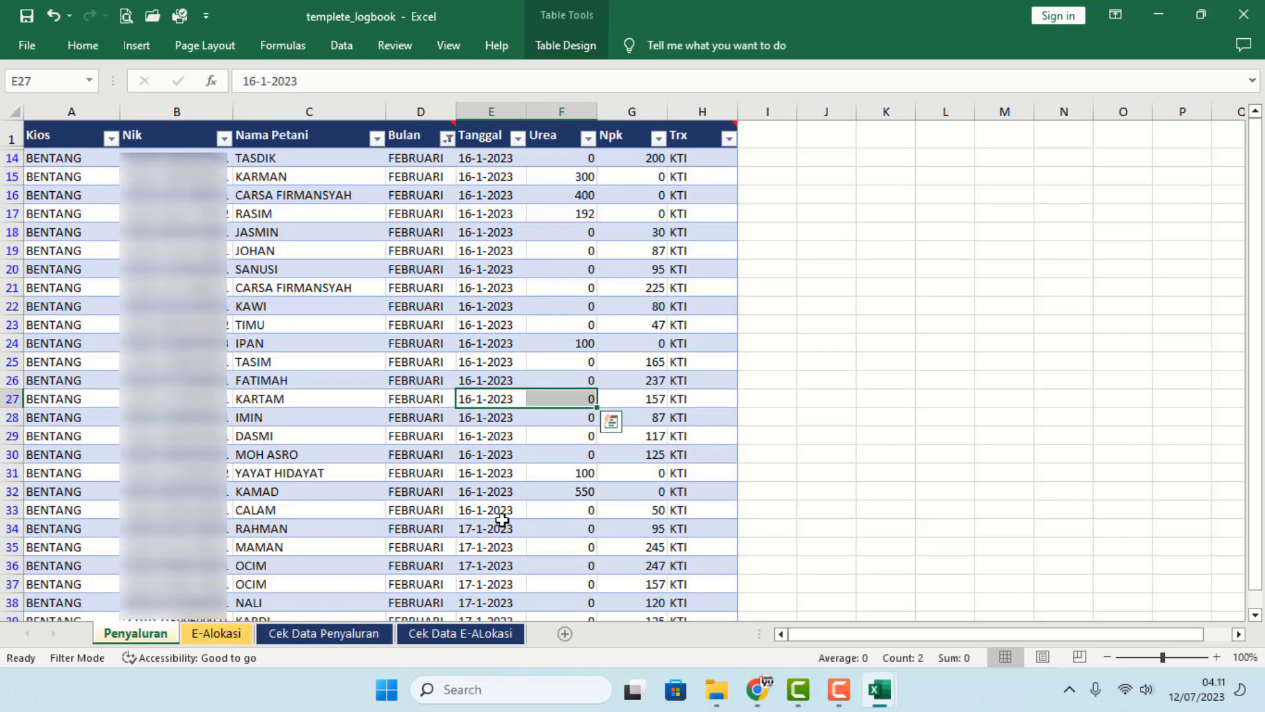
- Set the month in D27 and D28 to MARET
left_click(425, 407)
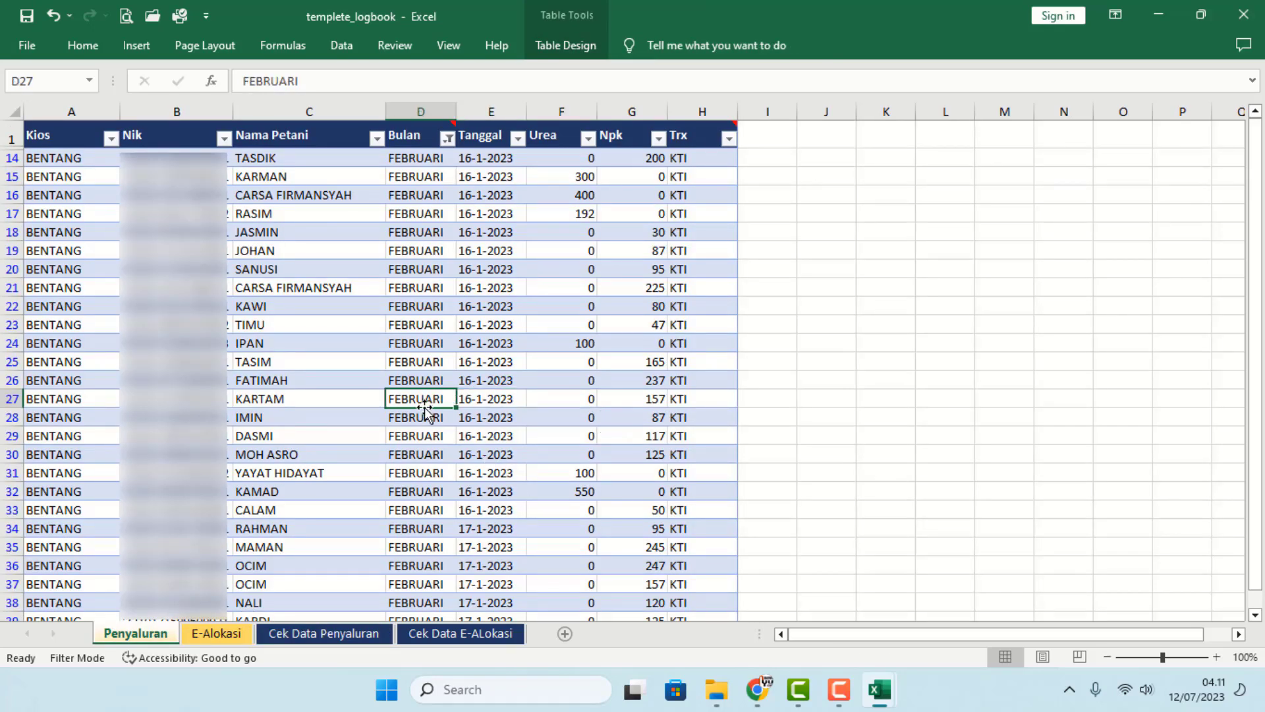
type("MARET")
key("Return")
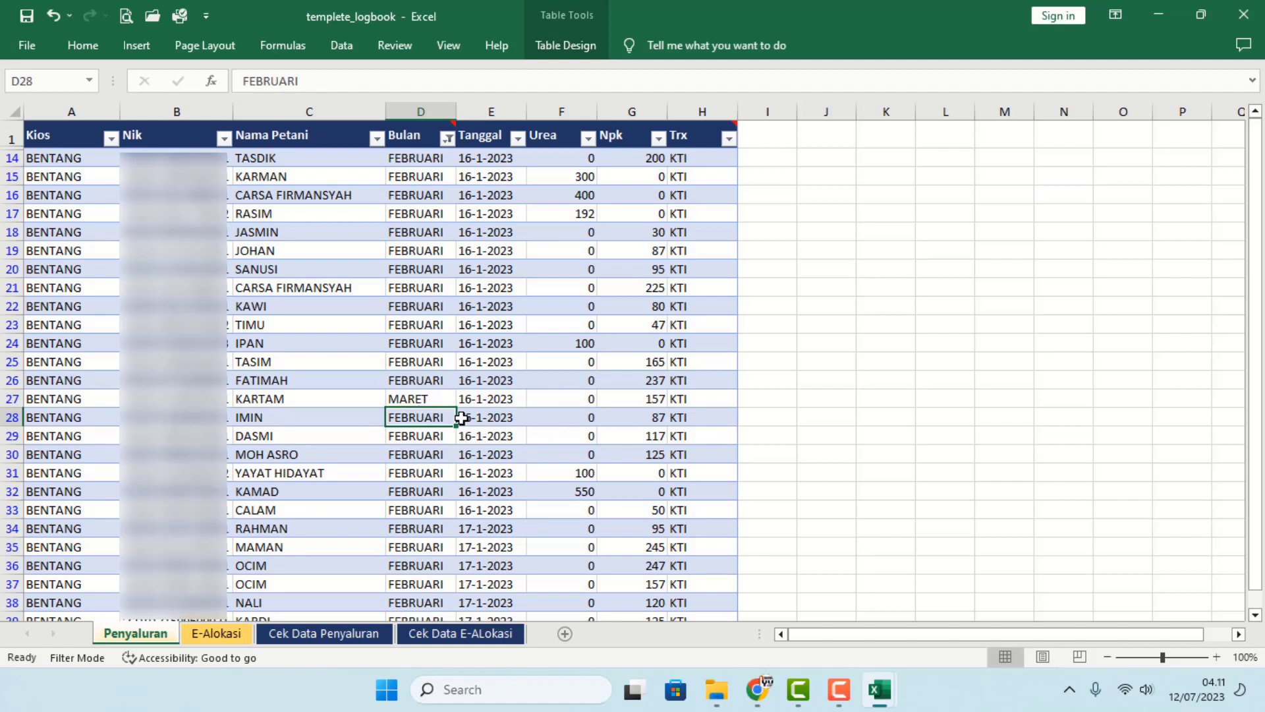
left_click(409, 402)
key("ctrl+c")
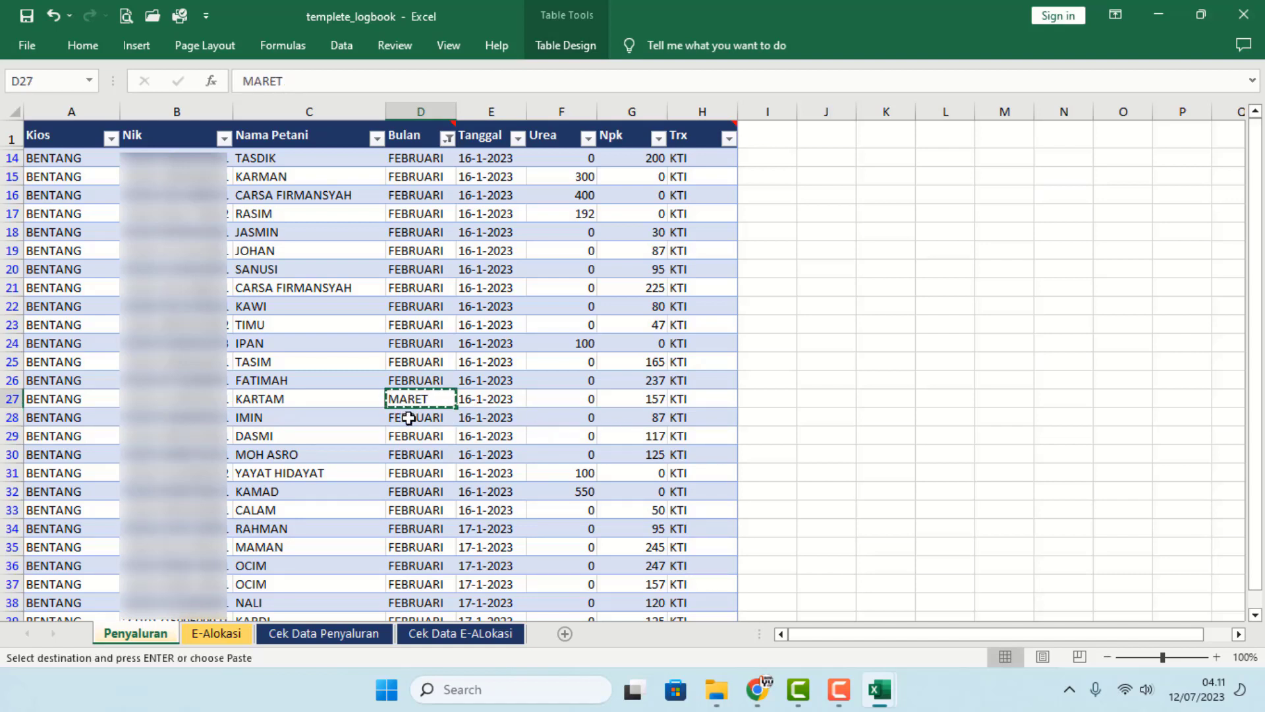
left_click(412, 417)
key("Return")
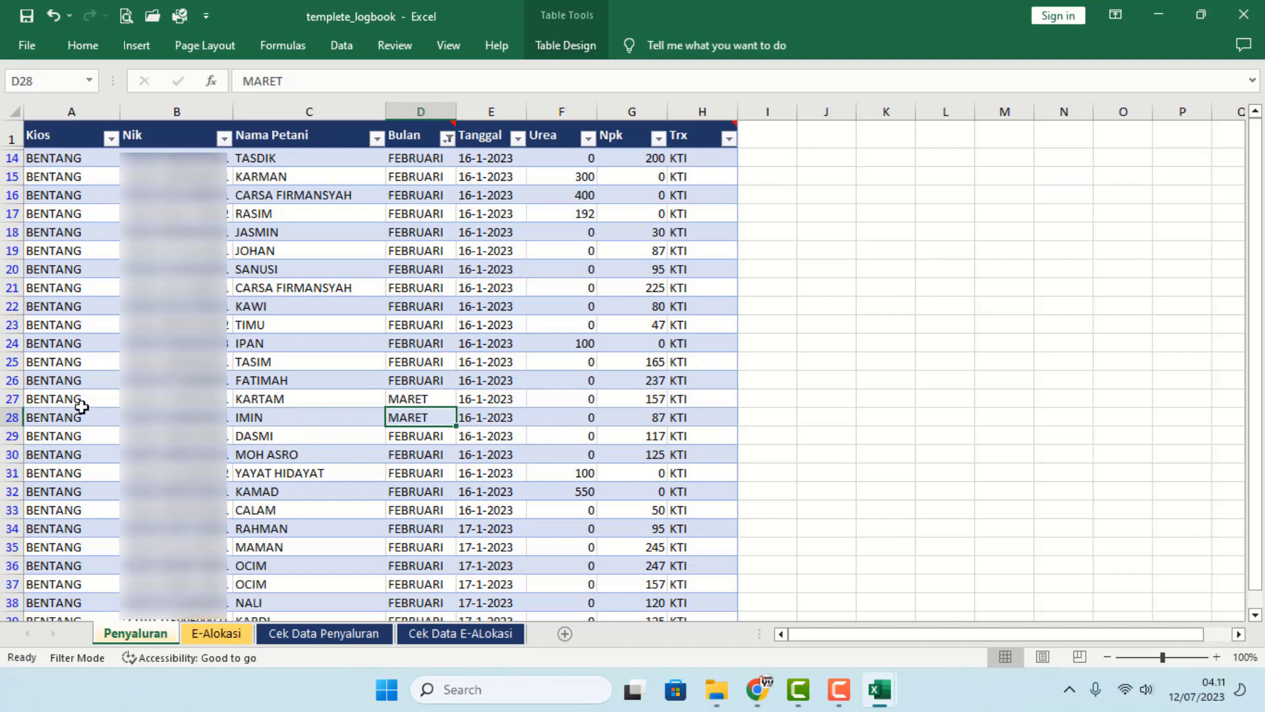
- Change row 27's transaction type in H27 to MANUAL
left_click(690, 402)
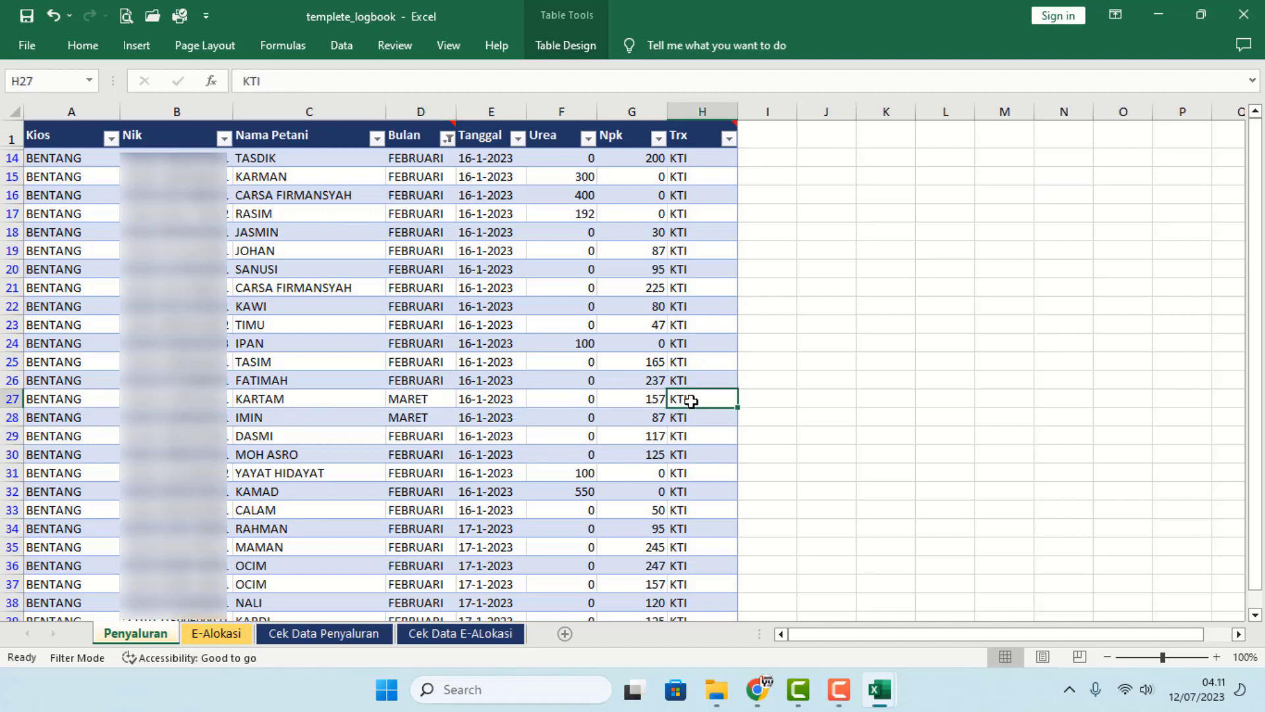
type("MANUAL")
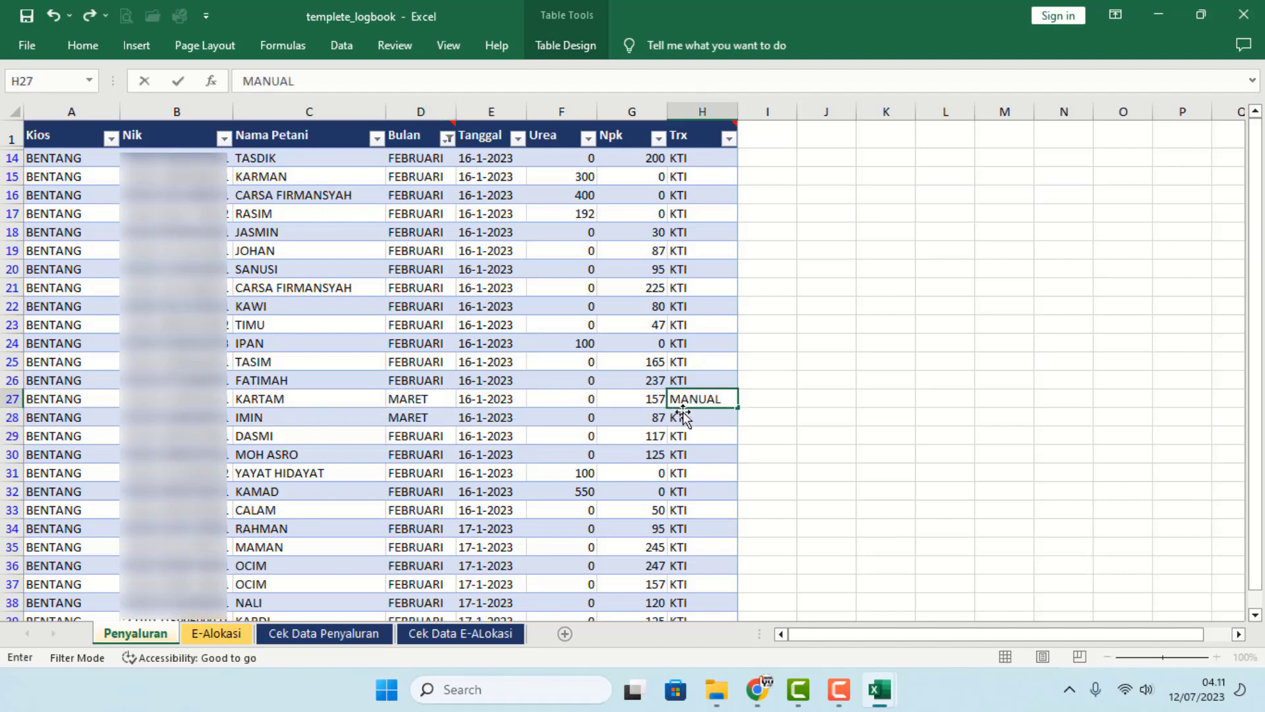
left_click(810, 439)
- Refresh the pivot and check the MARET, FEBRUARI, JANUARI and JUNI totals
left_click(205, 632)
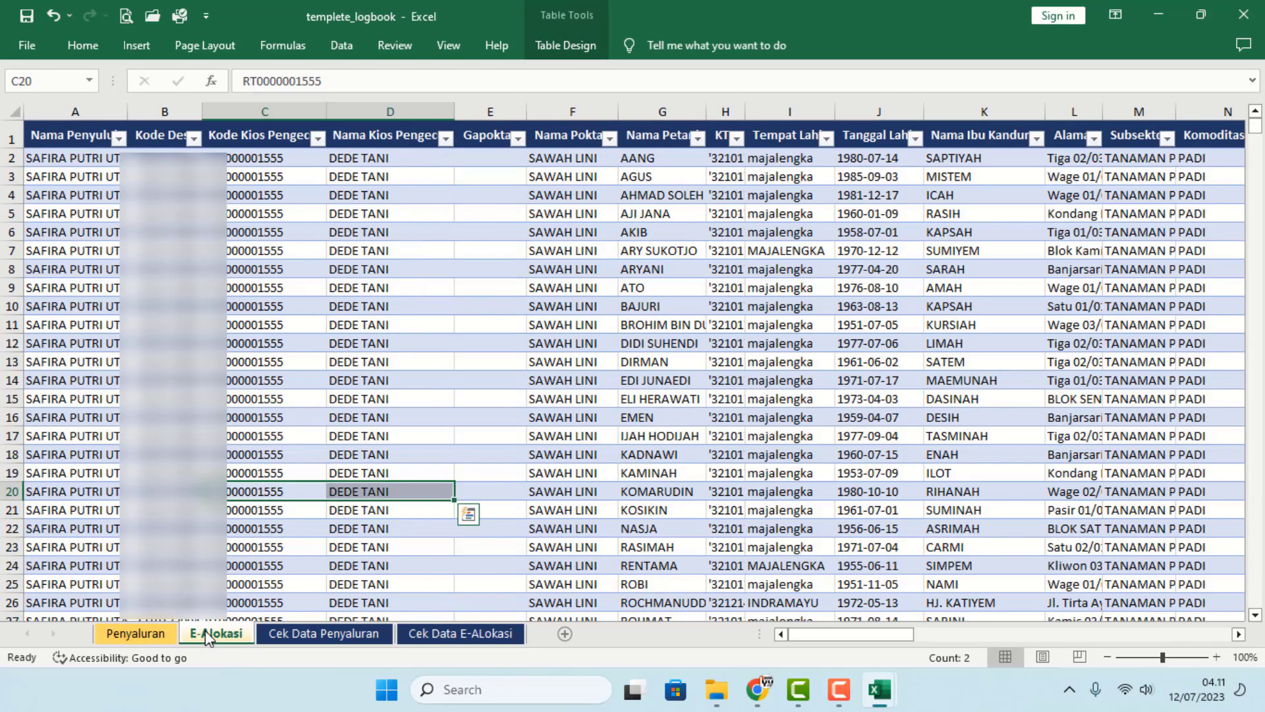
left_click(310, 634)
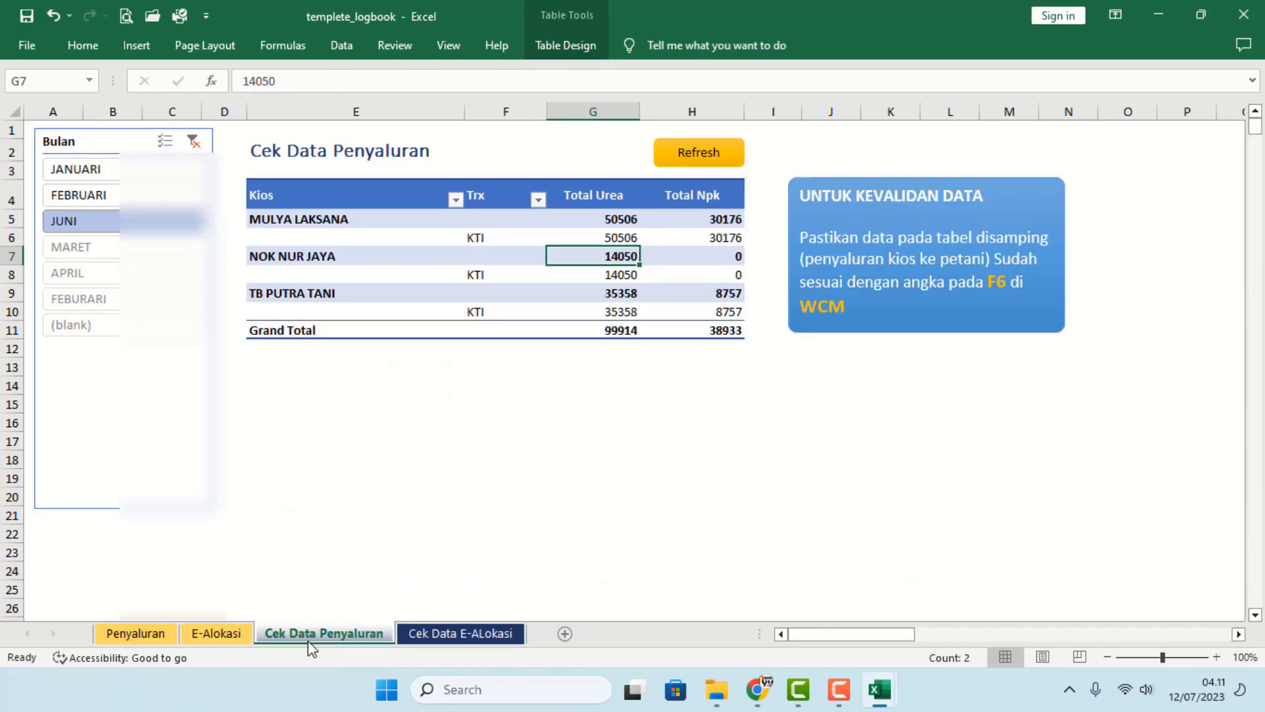
left_click(98, 251)
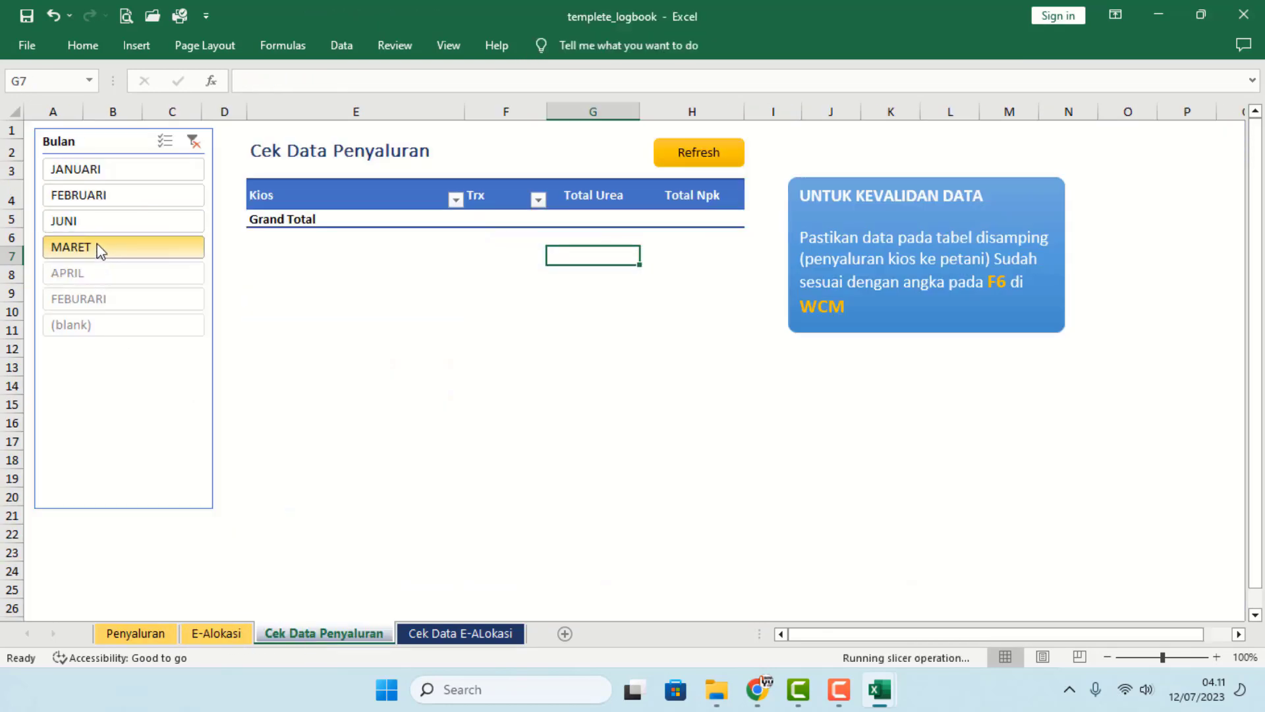
left_click(695, 164)
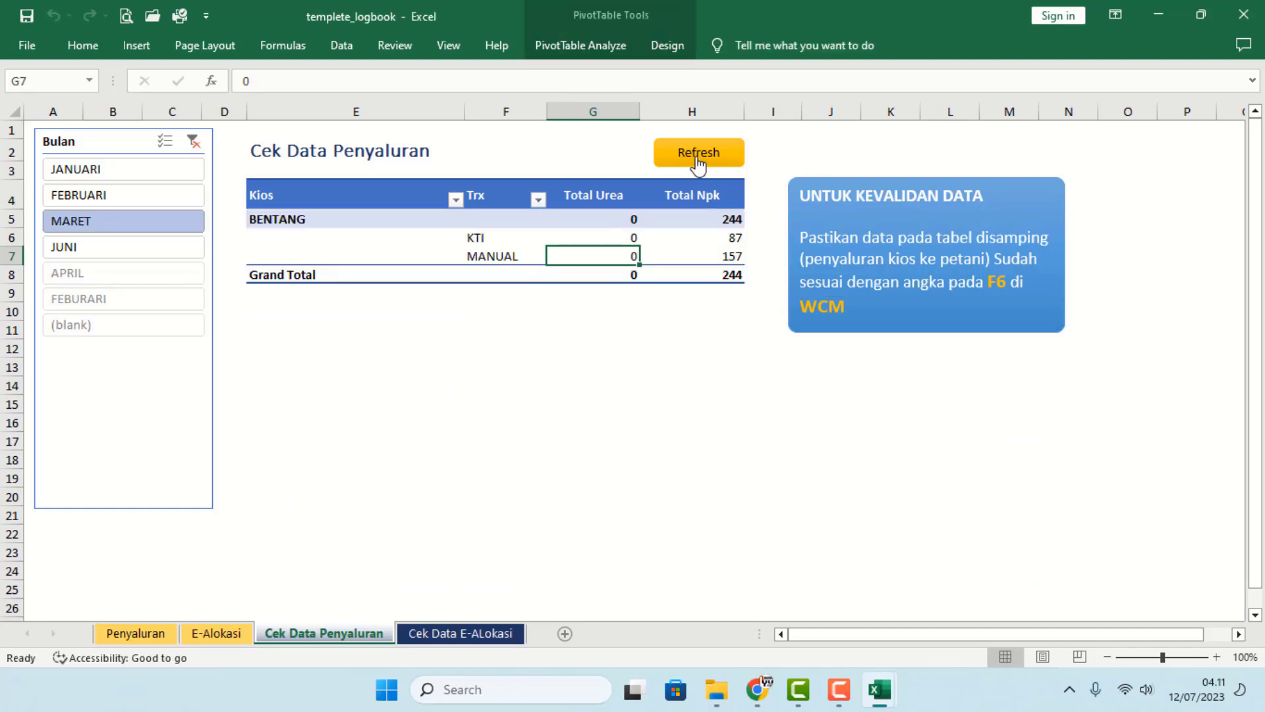
left_click(81, 227)
left_click(95, 202)
left_click(99, 174)
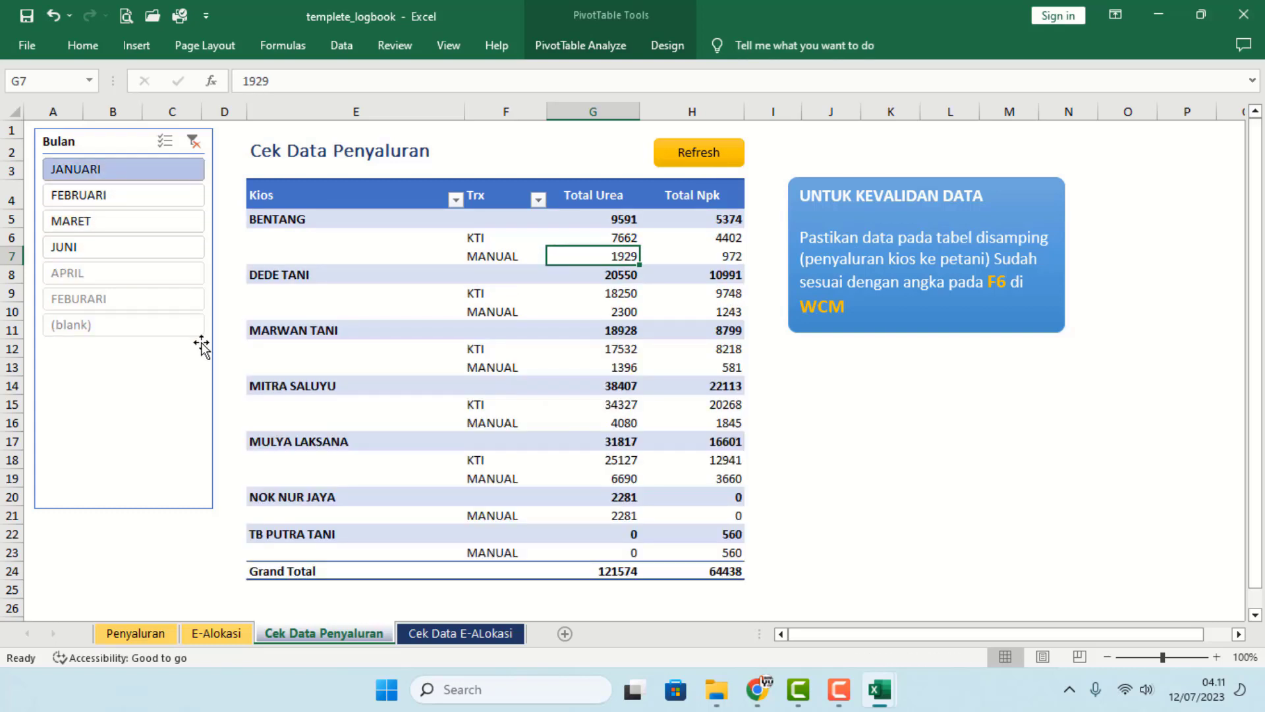
left_click(99, 248)
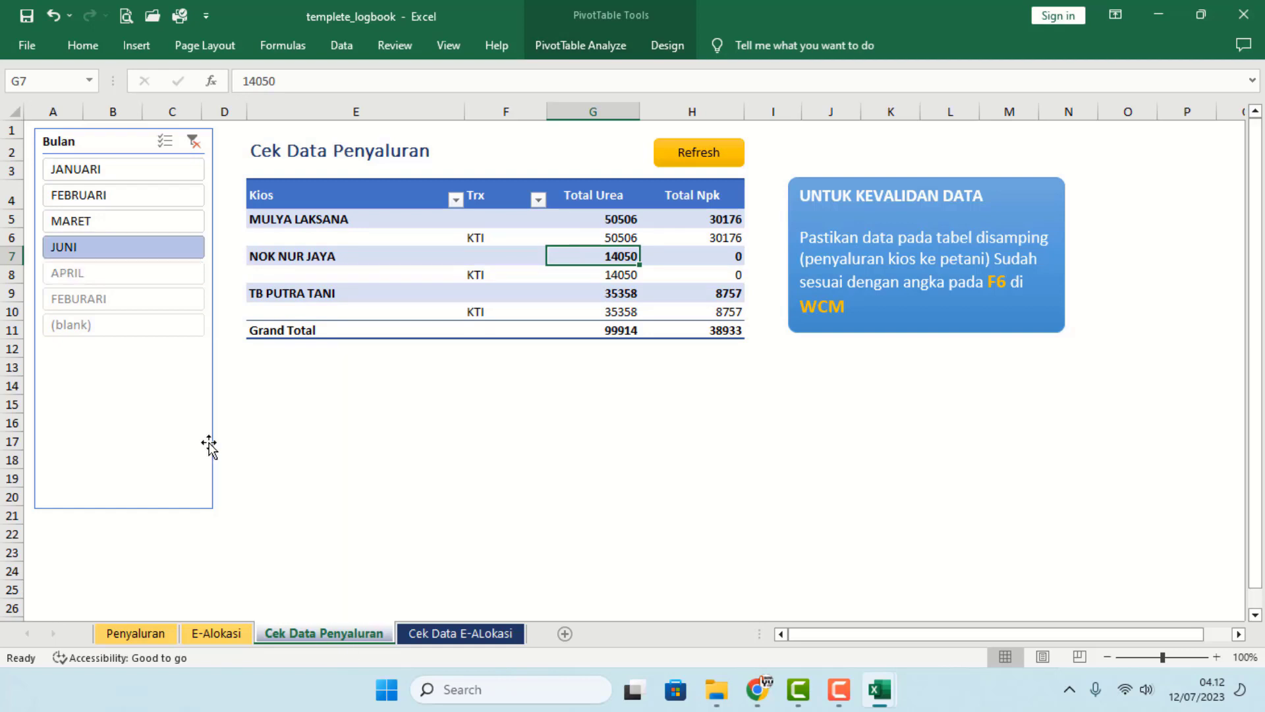
- Save and close templete_logbook, then bring Chrome to the front
left_click(25, 16)
left_click(1244, 14)
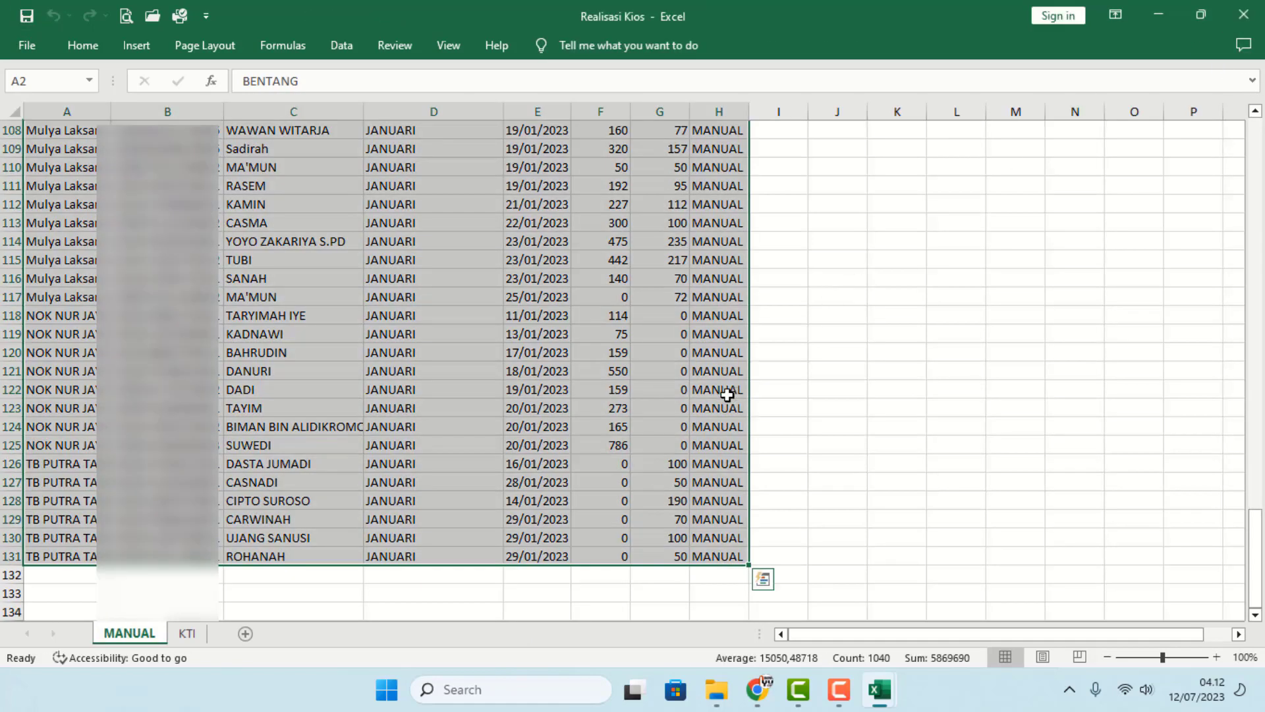
left_click(717, 689)
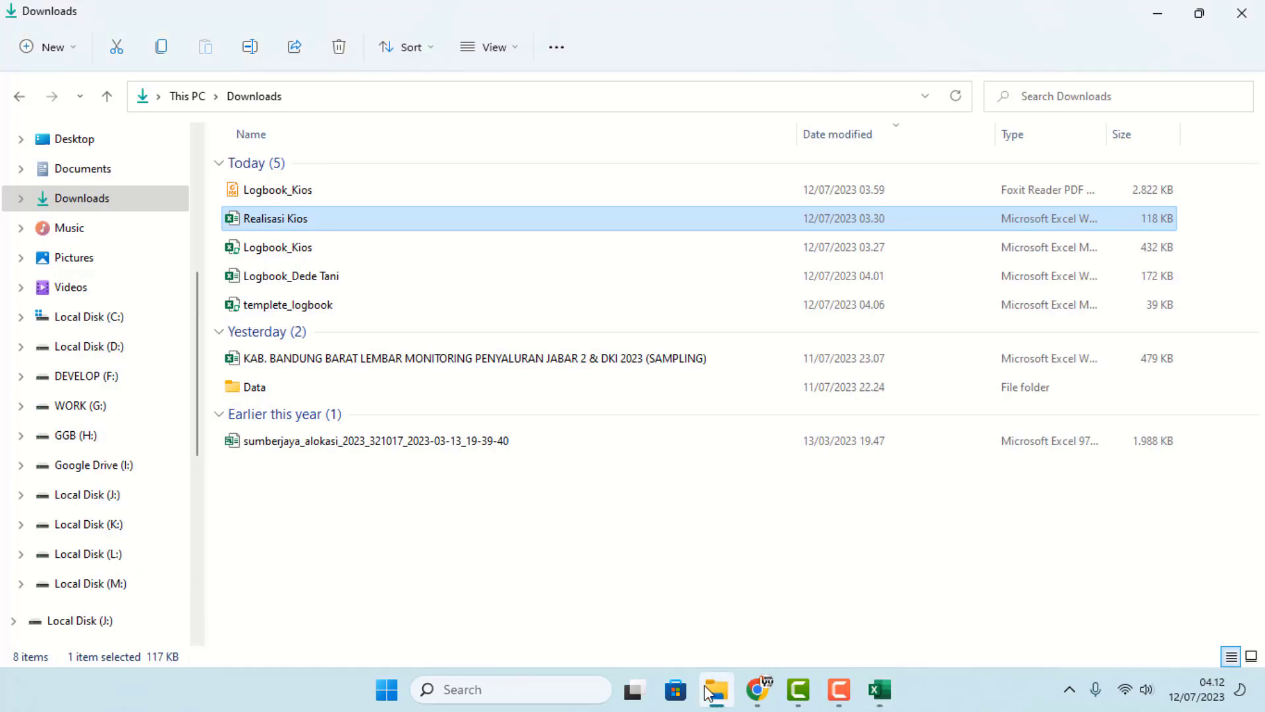
left_click(752, 691)
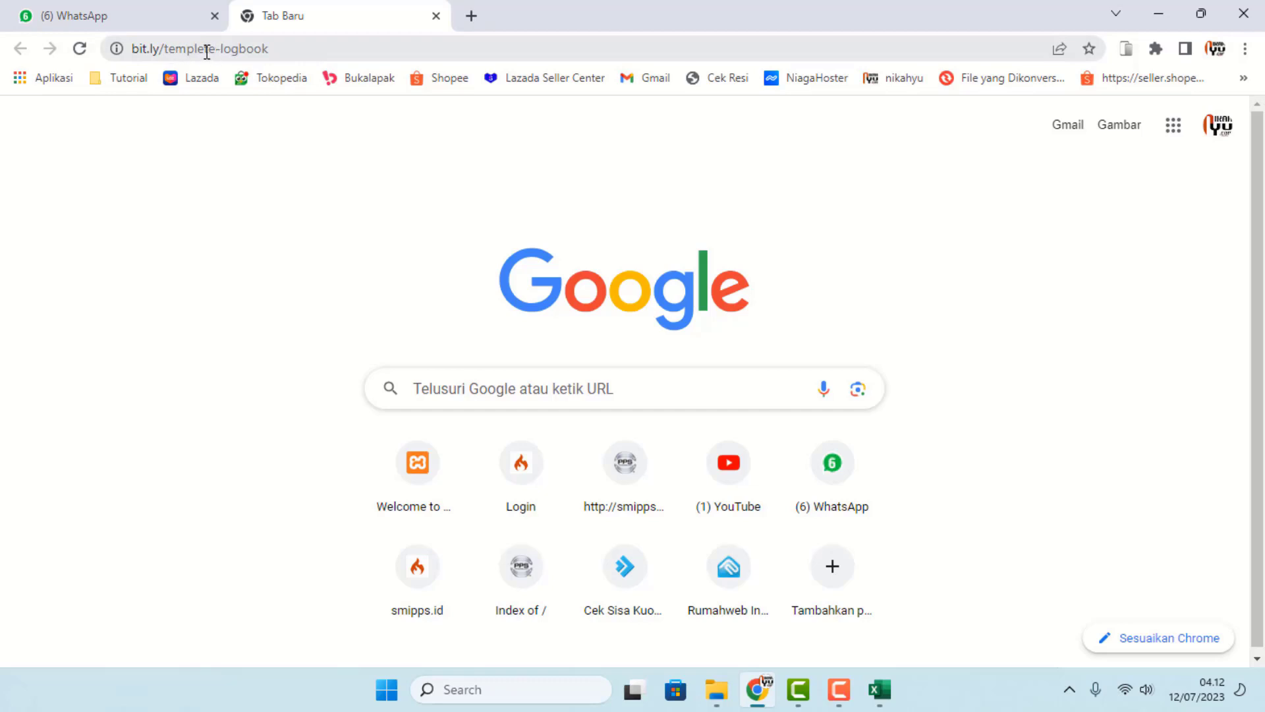
- Go to bit.ly/buat-logbook to open the Upload Data Logbook form
left_click_drag(165, 48, 294, 63)
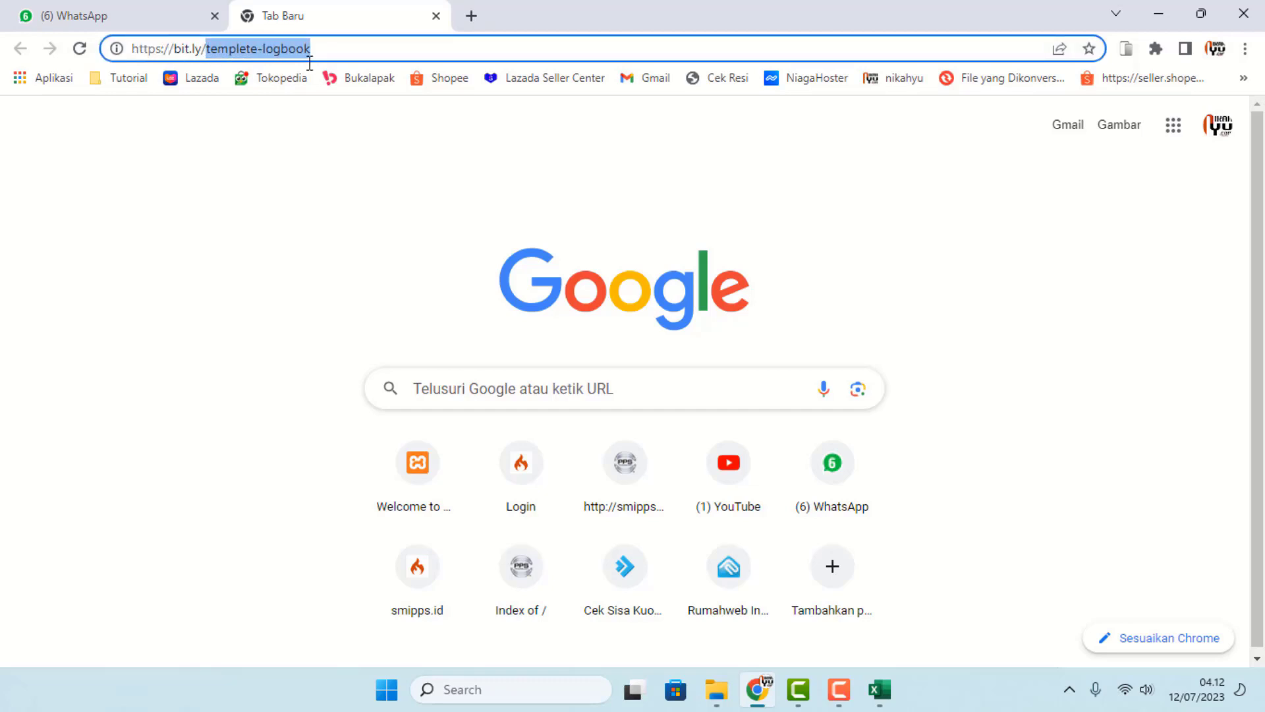
type("BUTO")
key("BackSpace")
key("BackSpace")
key("BackSpace")
key("BackSpace")
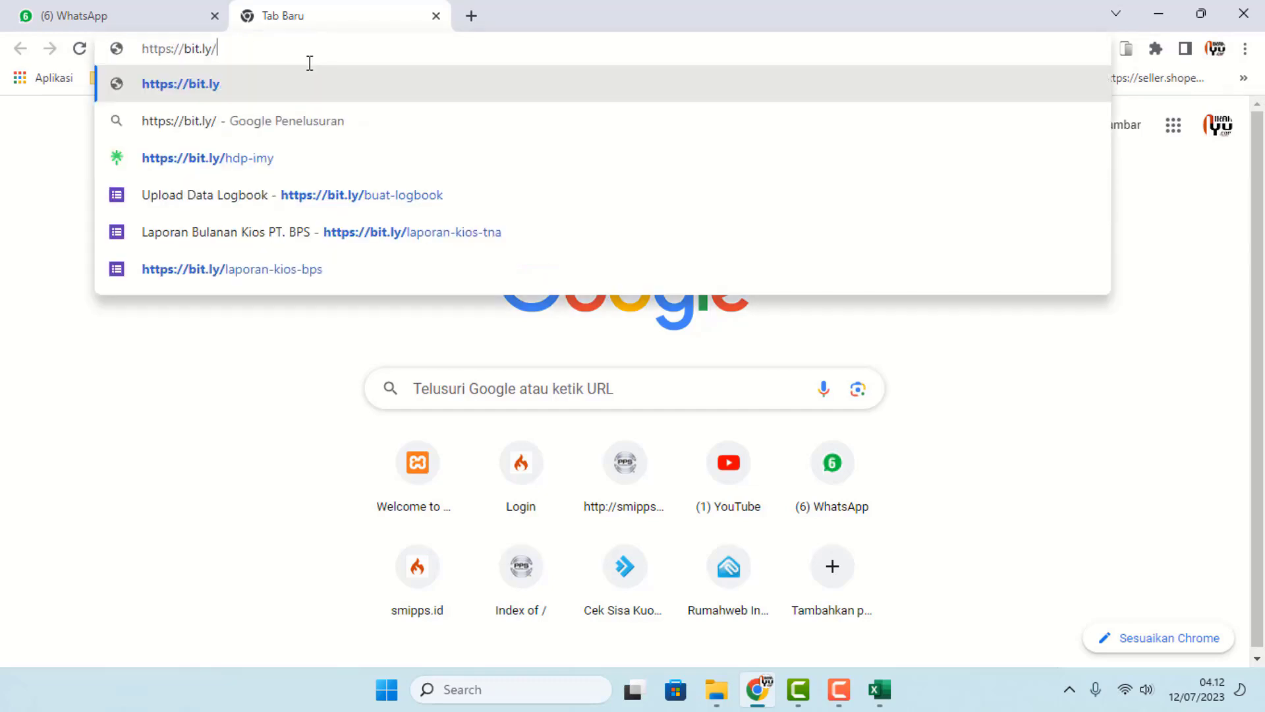
type("but")
key("BackSpace")
type("a")
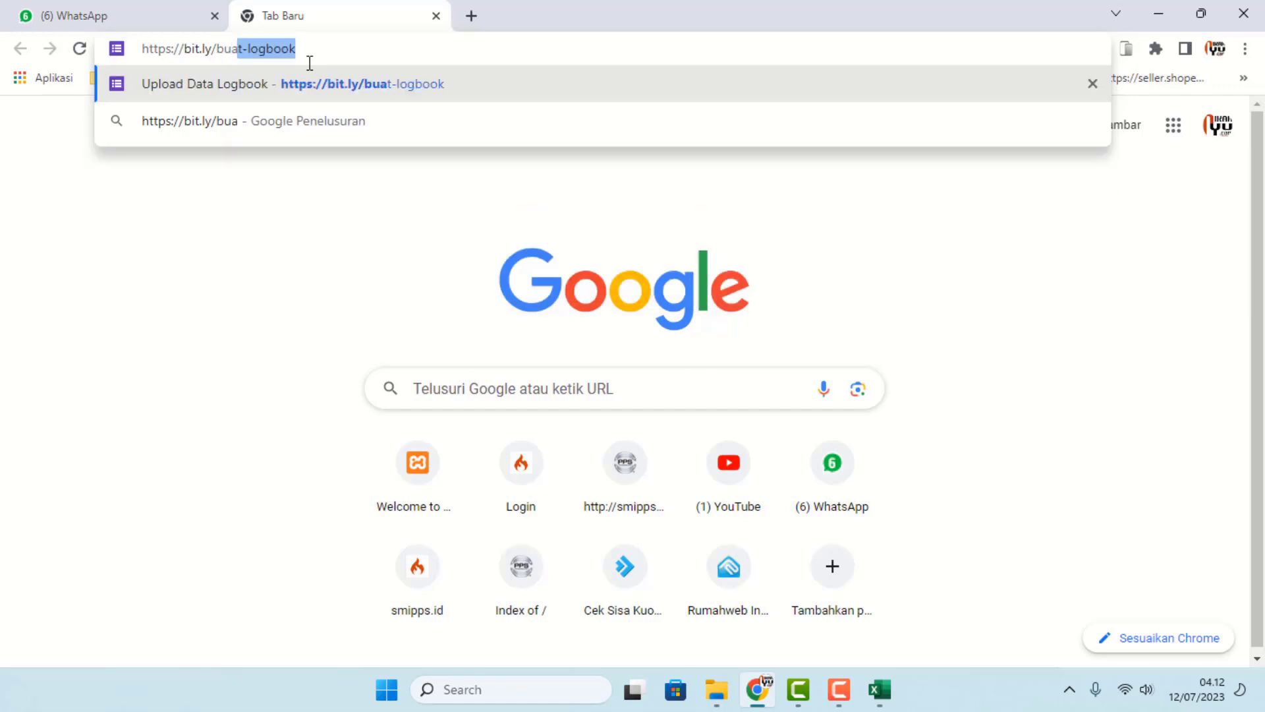
left_click(359, 91)
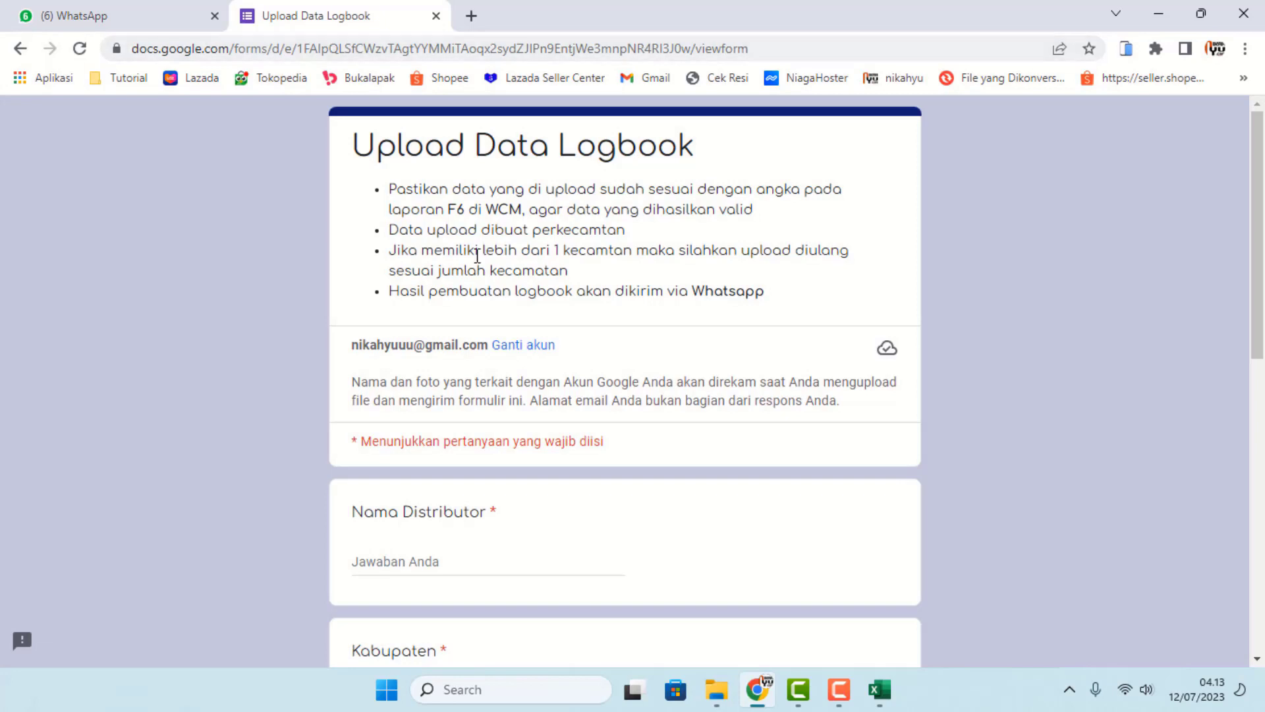
- Enter distributor PT. ABC and Kabupaten MAJALENGKA
scroll(399, 276, "down", 1)
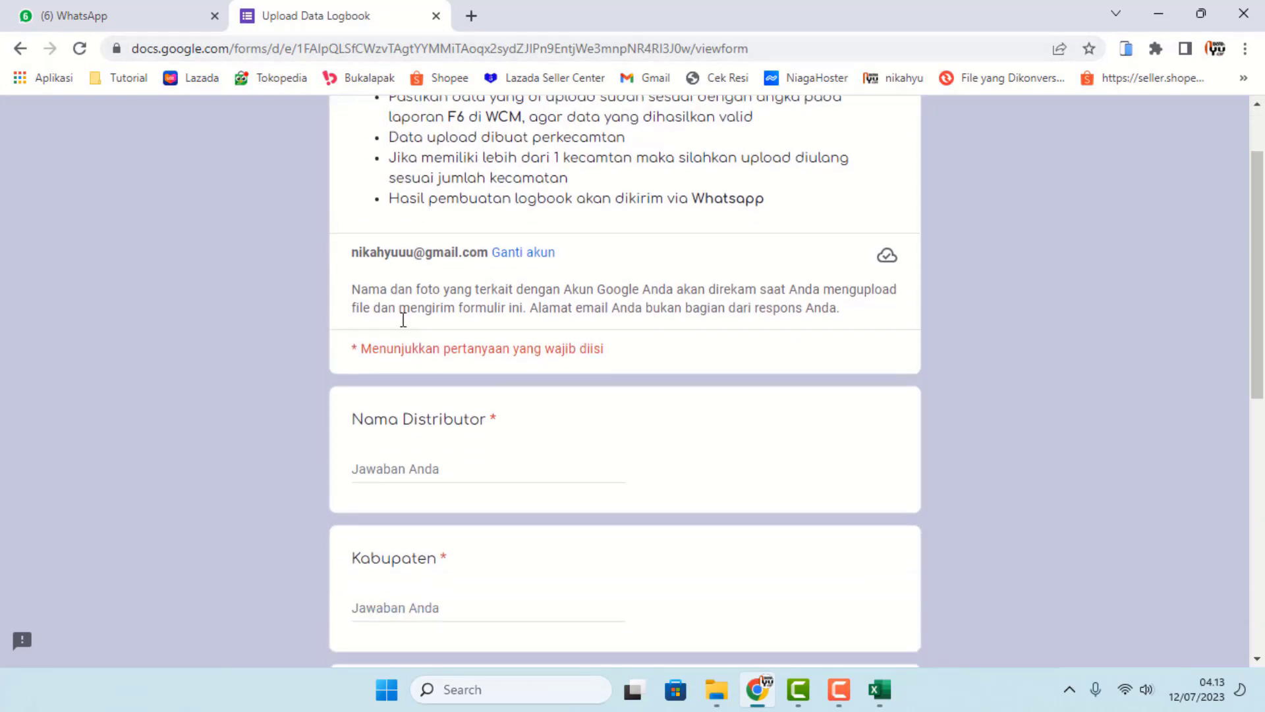
left_click(406, 466)
type("P")
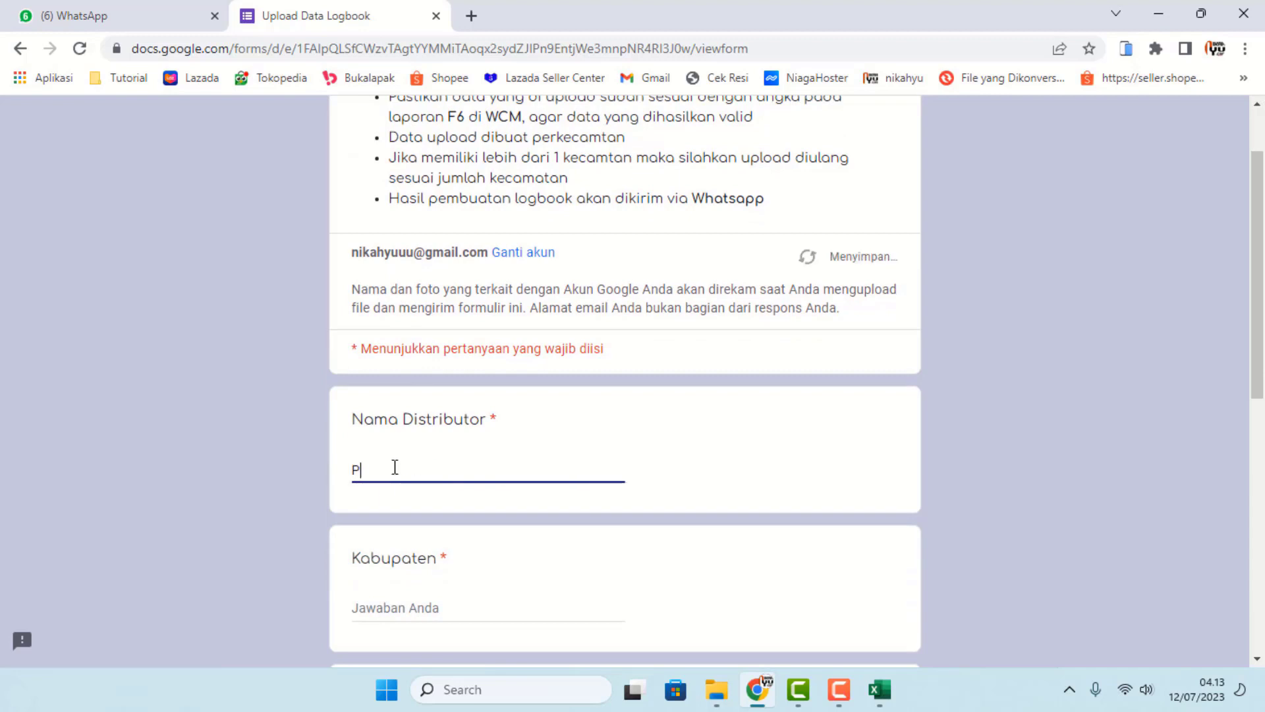
type("T. ABC")
scroll(578, 598, "down", 1)
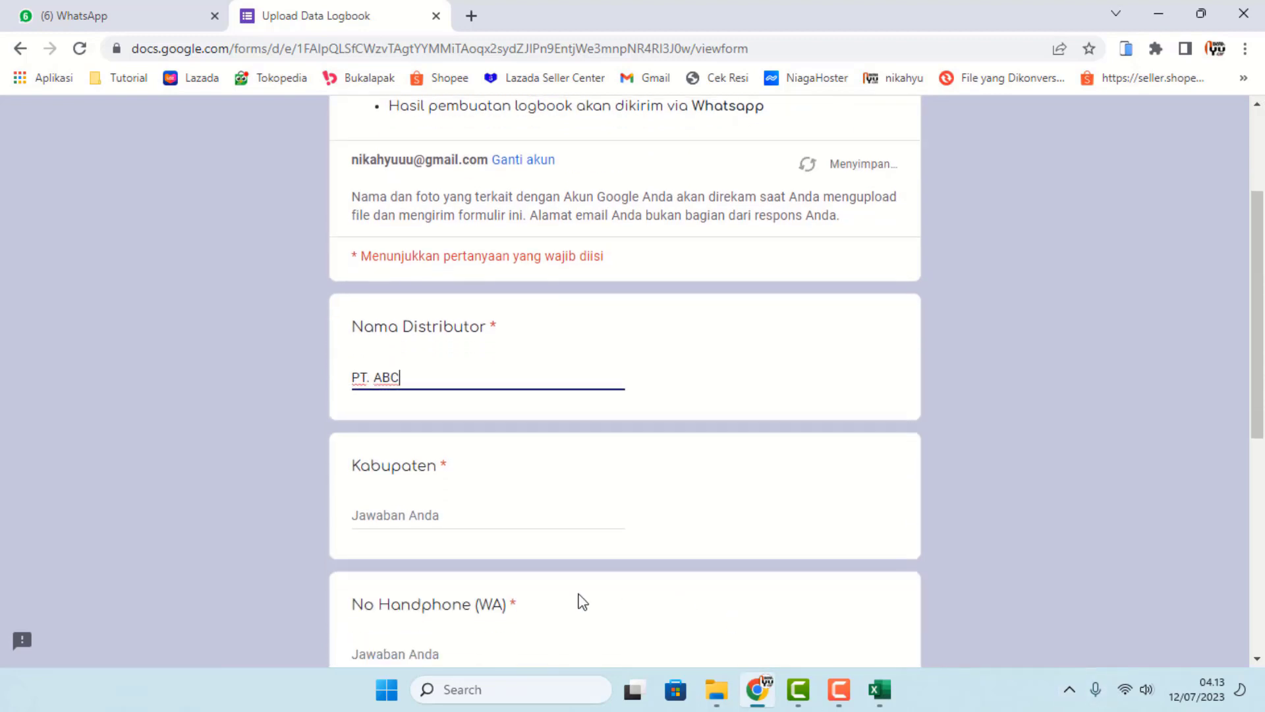
left_click(436, 510)
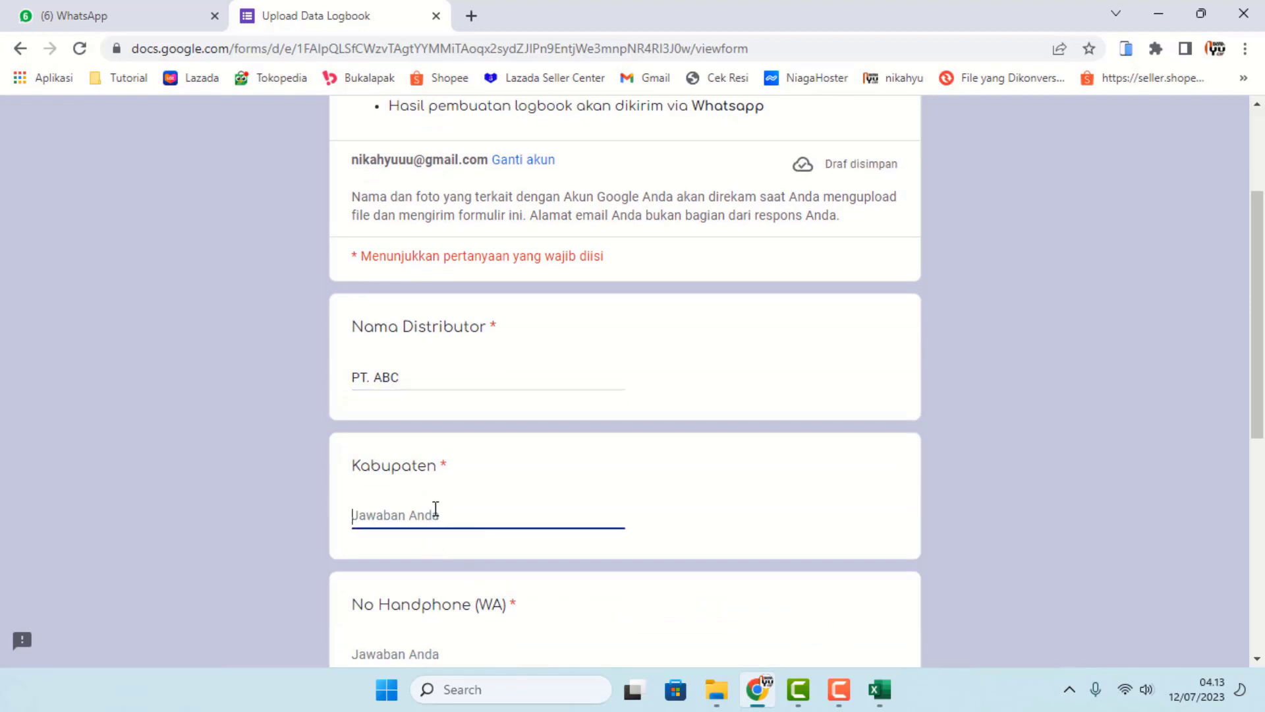
type("m")
key("BackSpace")
type("MAJALEN")
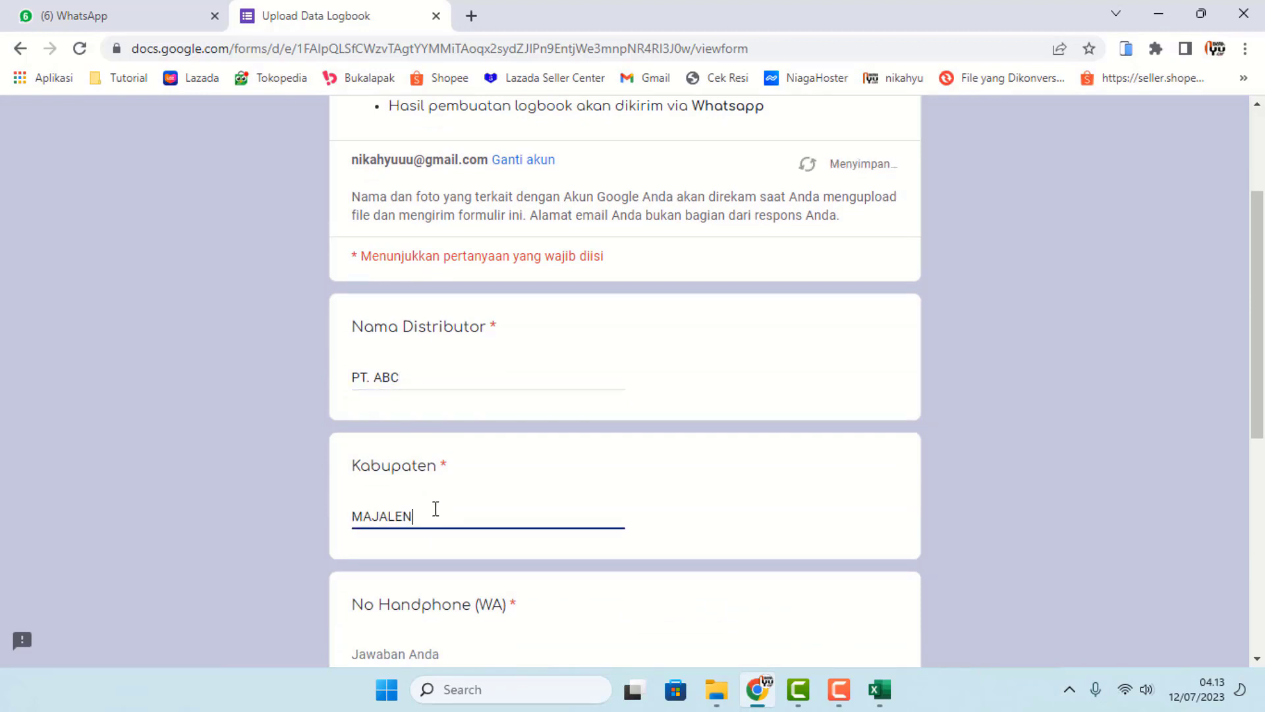
type("GAKA")
key("BackSpace")
- Enter the WhatsApp phone number and Kecamatan SUMBERJAYA
scroll(666, 527, "down", 3)
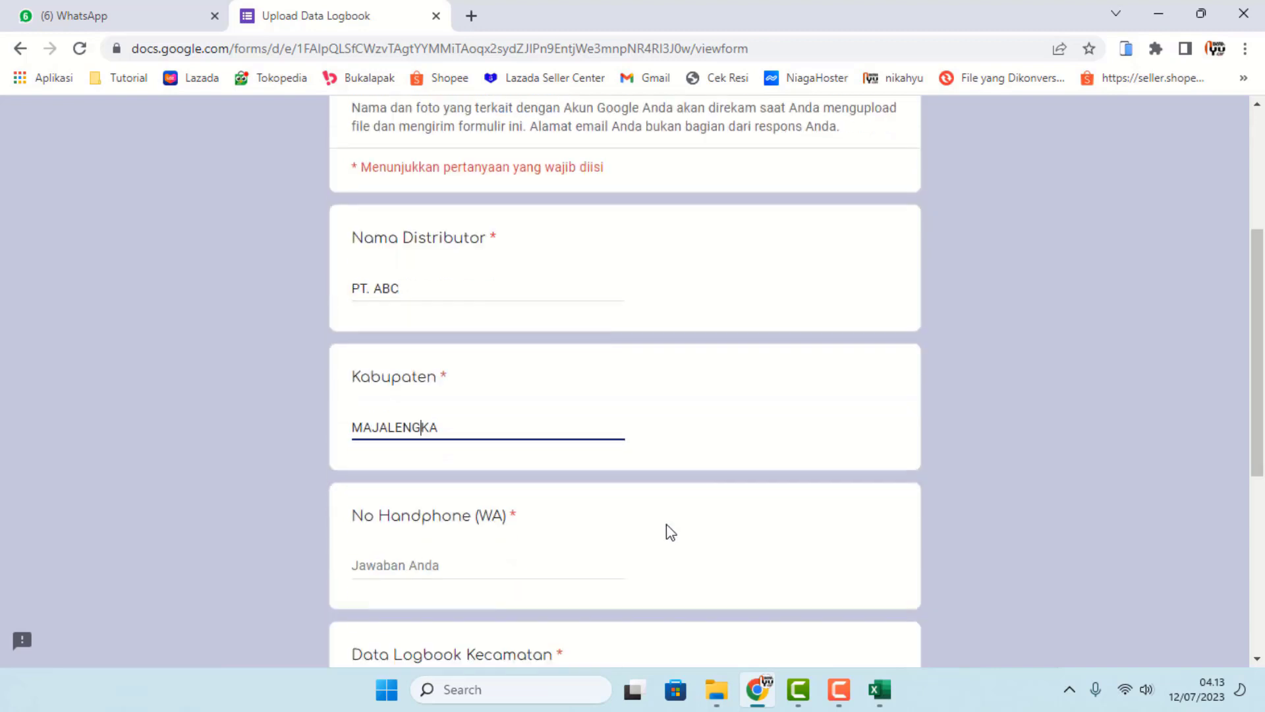
left_click(480, 467)
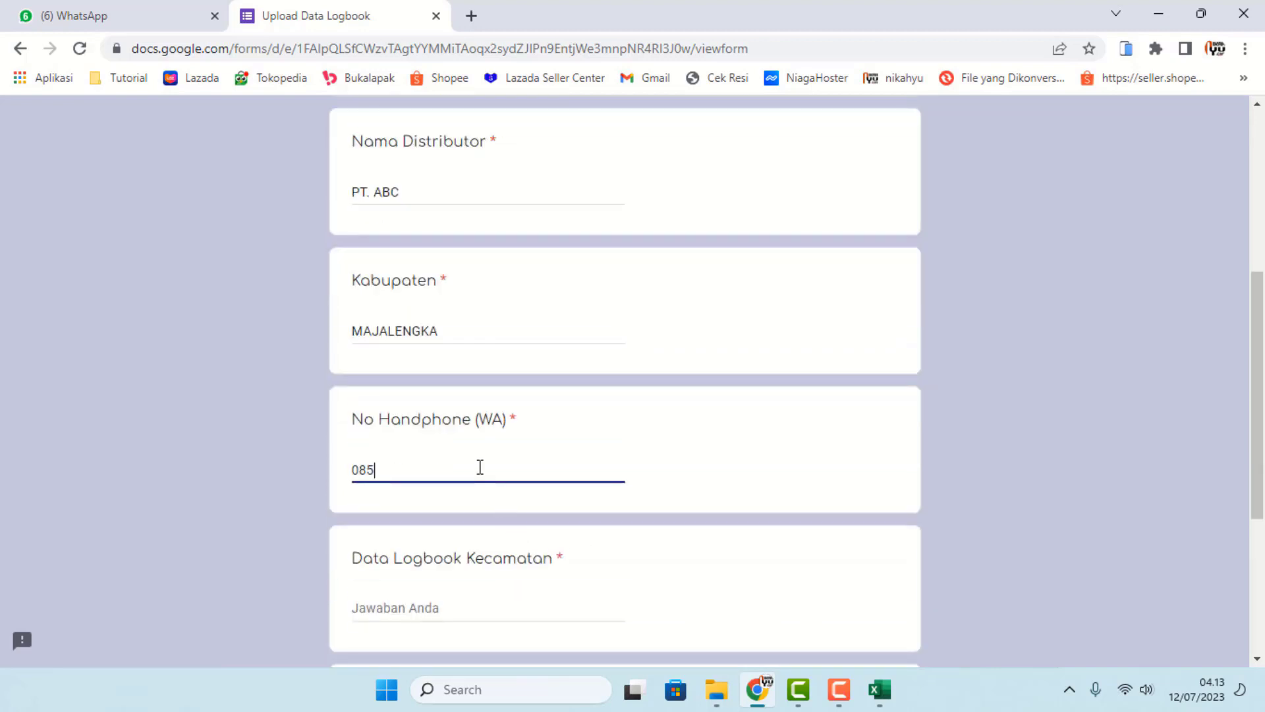
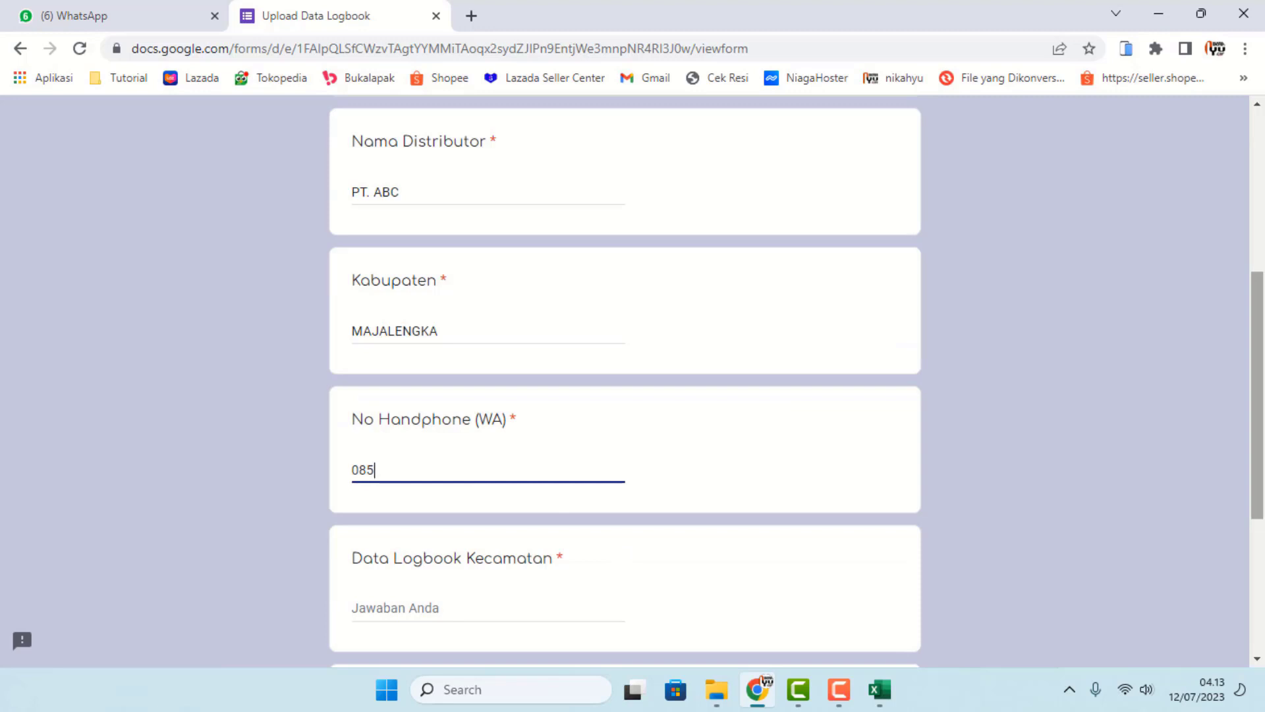
scroll(1164, 447, "down", 3)
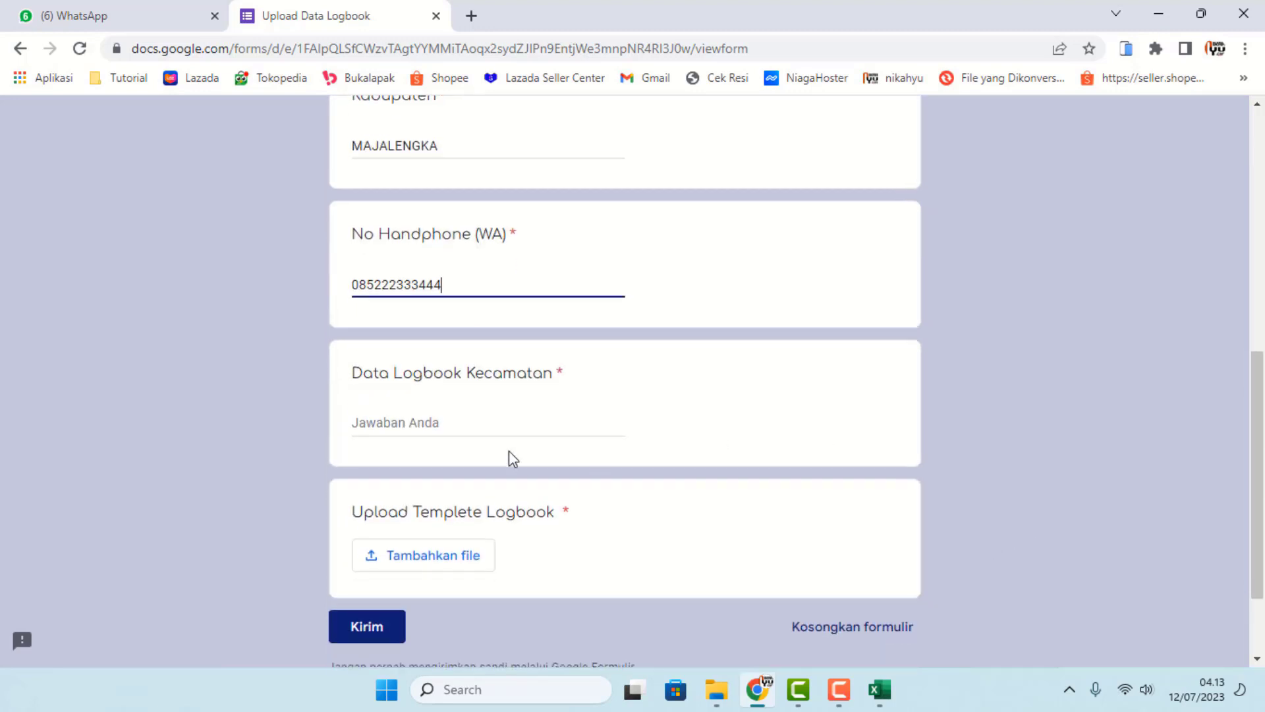
left_click(427, 420)
type("s")
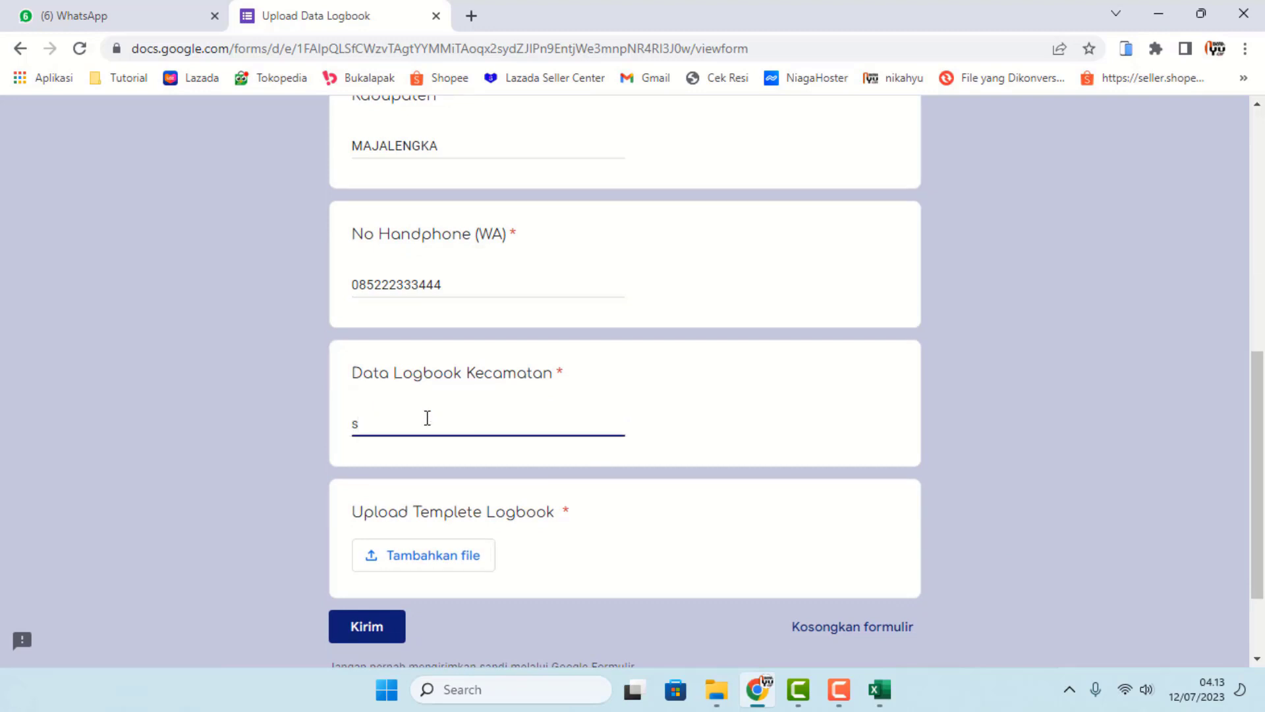
key("BackSpace")
type("SUMBERJAYA")
mouse_move(879, 693)
- Upload templete_logbook.xlsm from the Downloads folder as the file answer
left_click(429, 562)
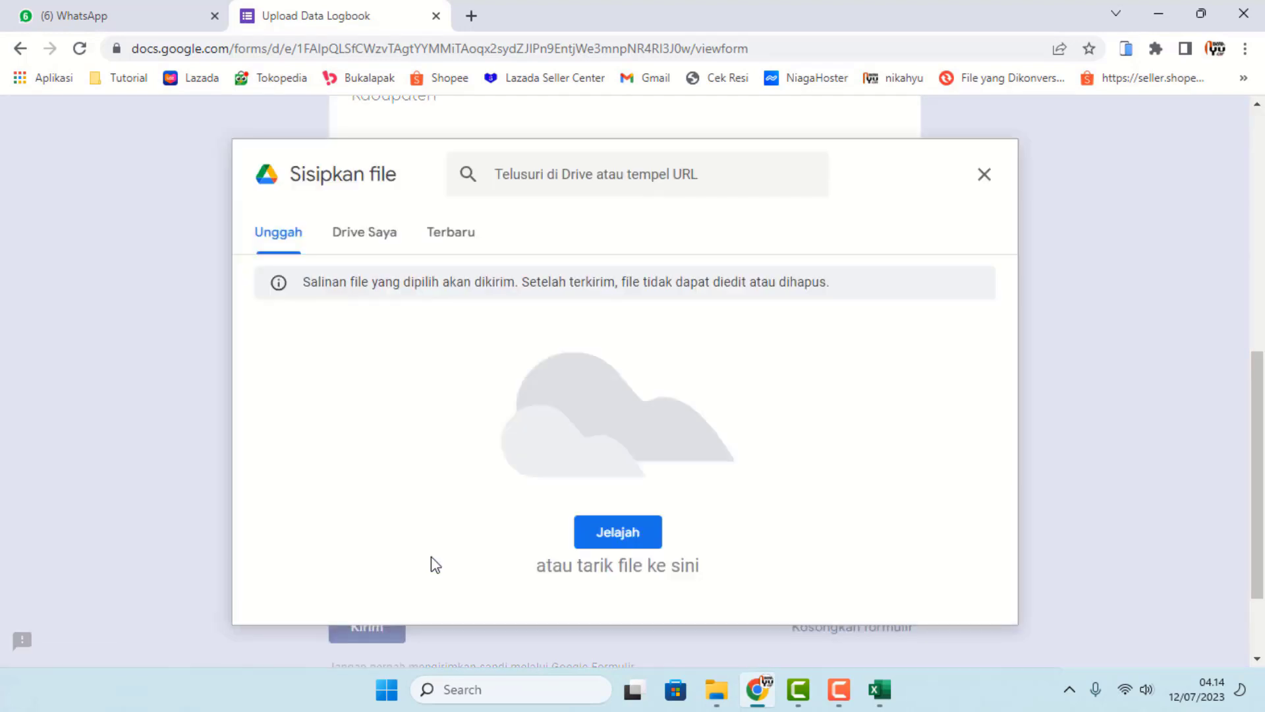
left_click(613, 538)
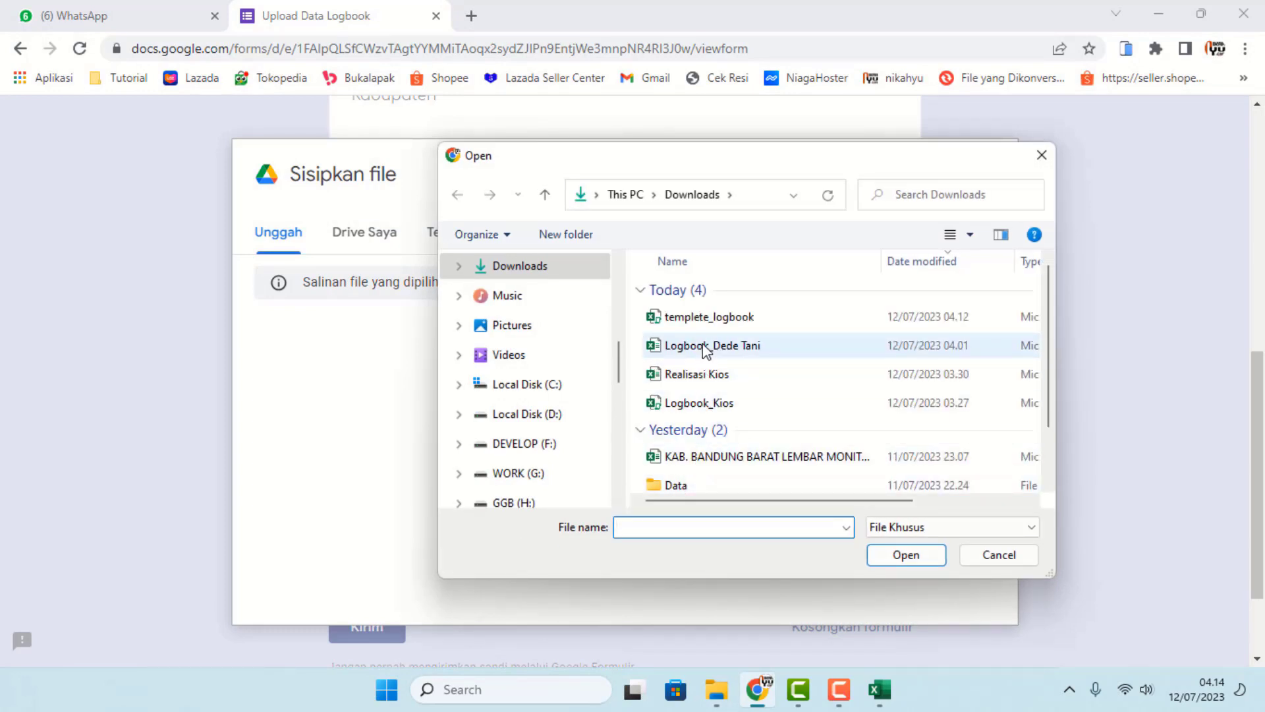
left_click(689, 319)
left_click(905, 556)
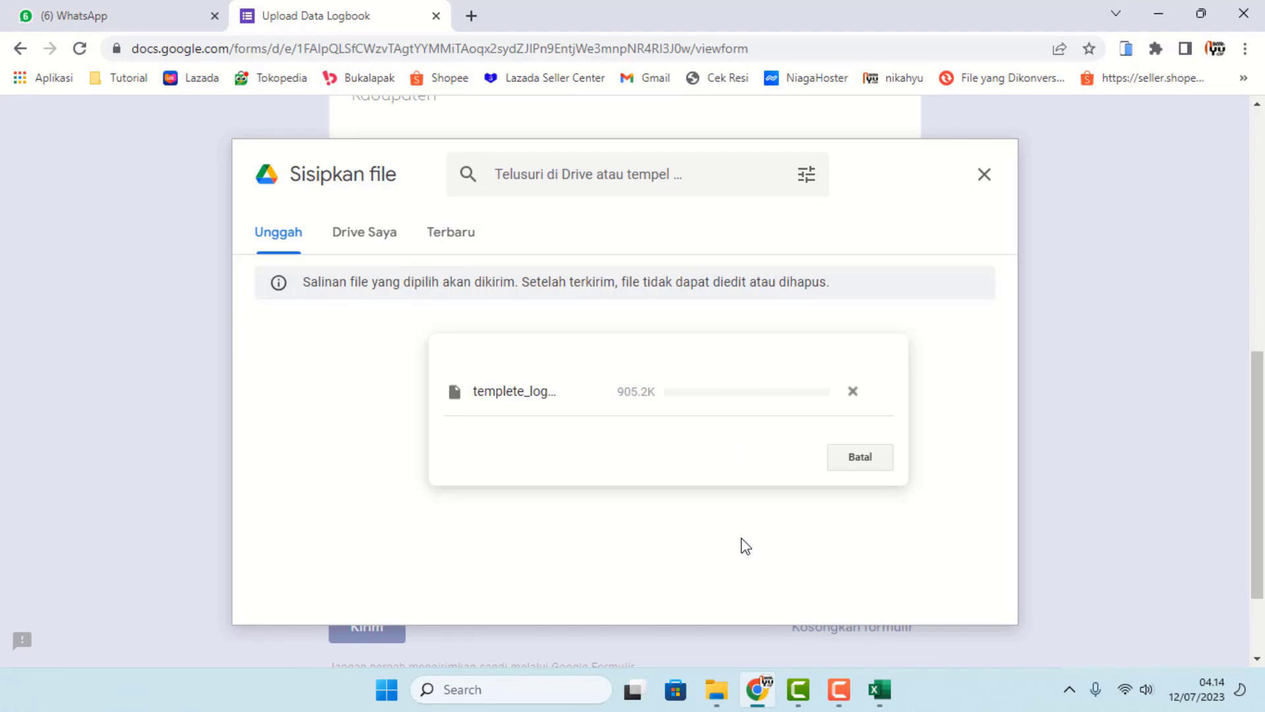
scroll(607, 497, "up", 8)
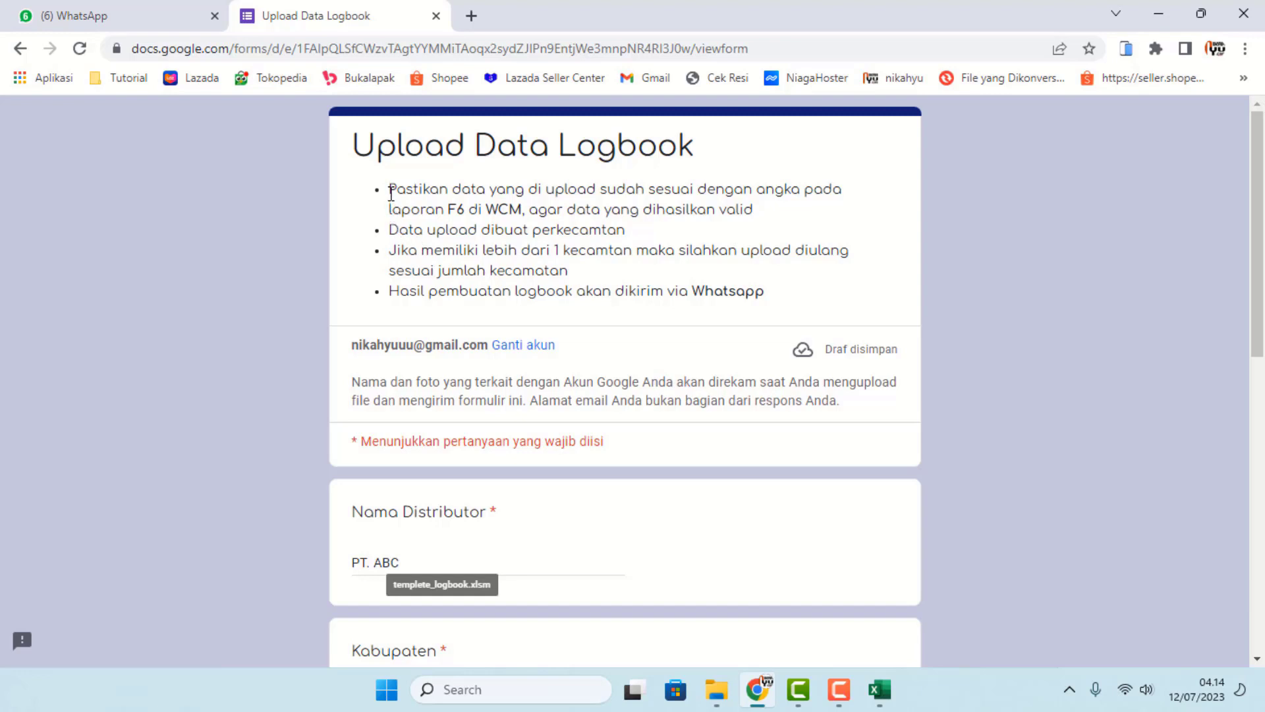
- Read the form's instructions and look over the filled-in answers
left_click_drag(390, 190, 762, 217)
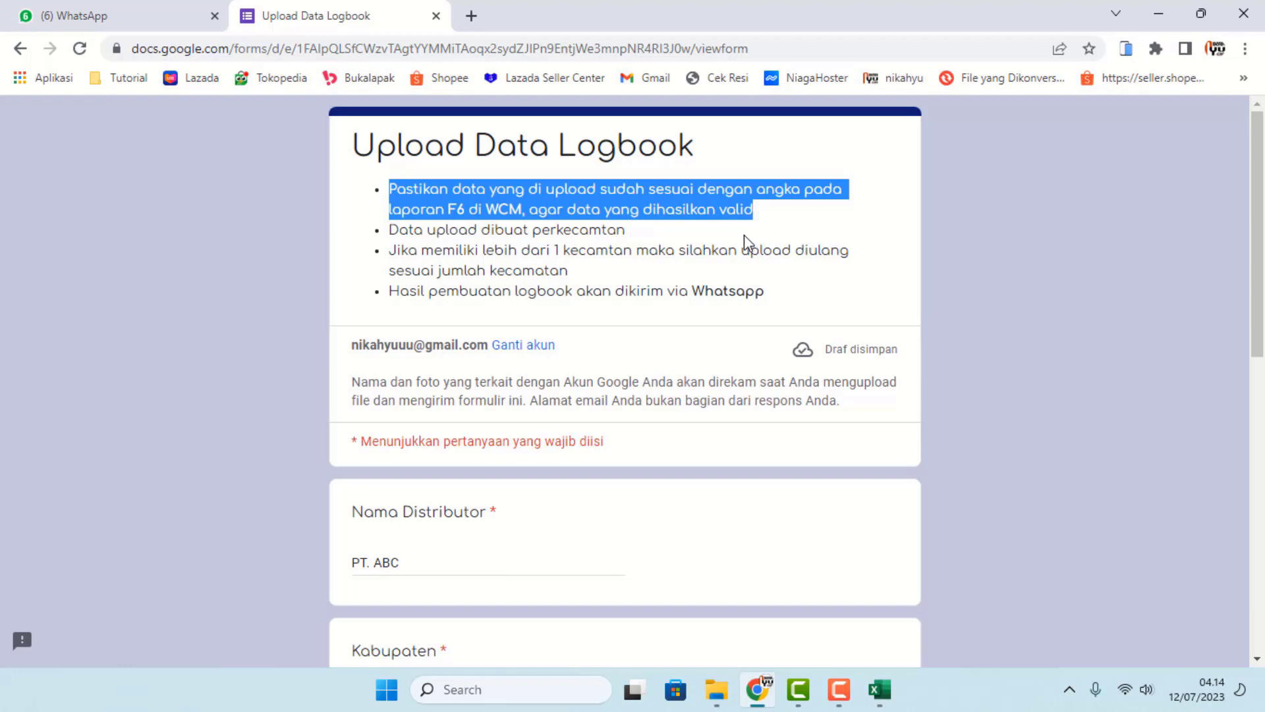
left_click(745, 236)
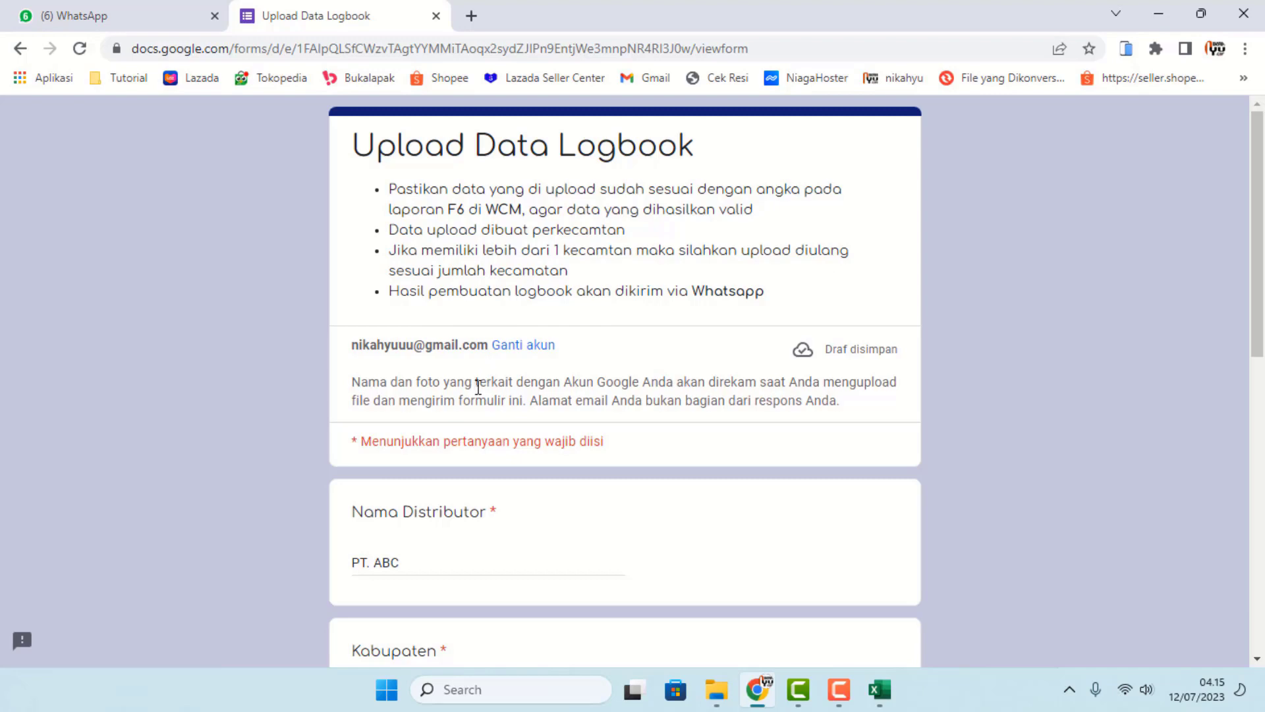
scroll(489, 404, "down", 8)
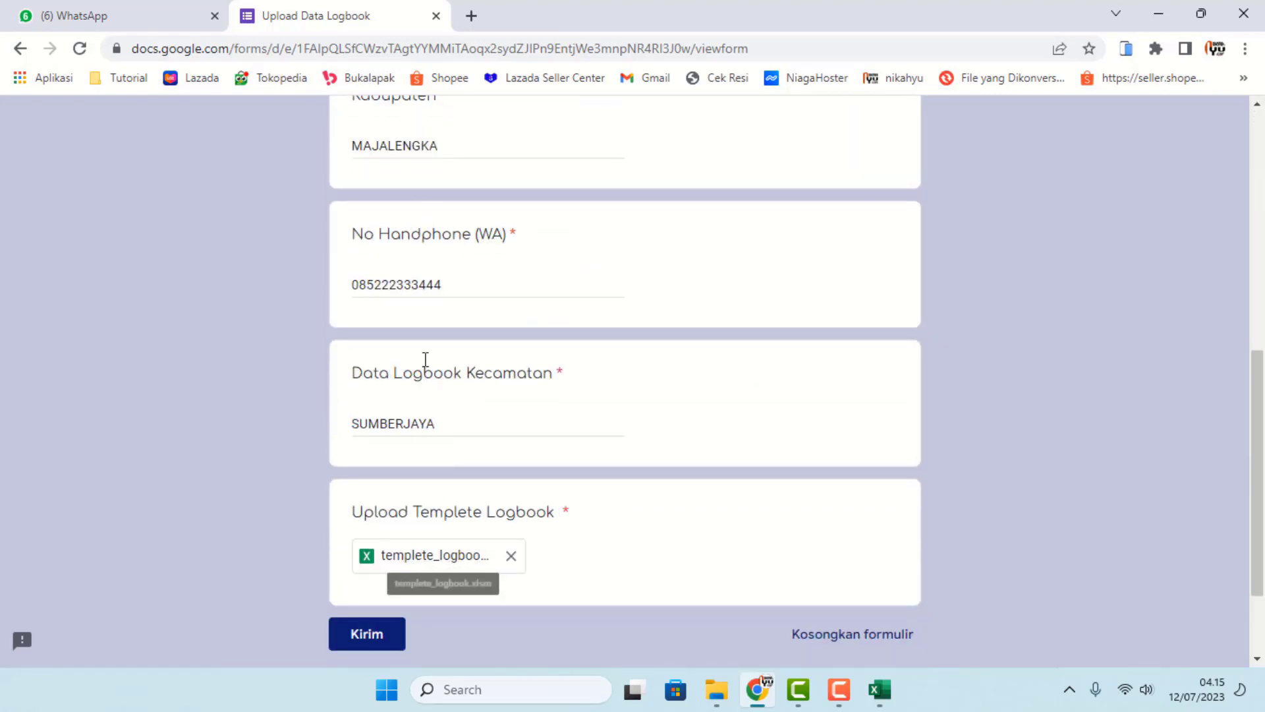
scroll(416, 475, "up", 4)
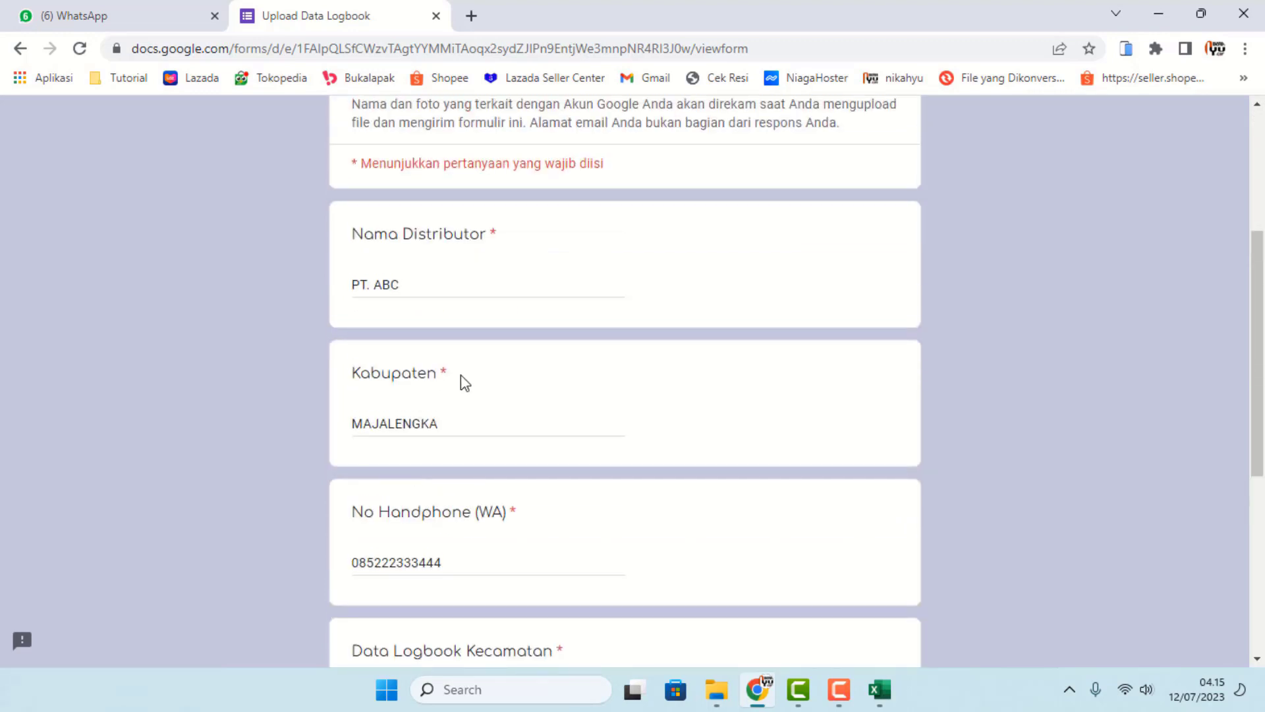
scroll(461, 379, "down", 4)
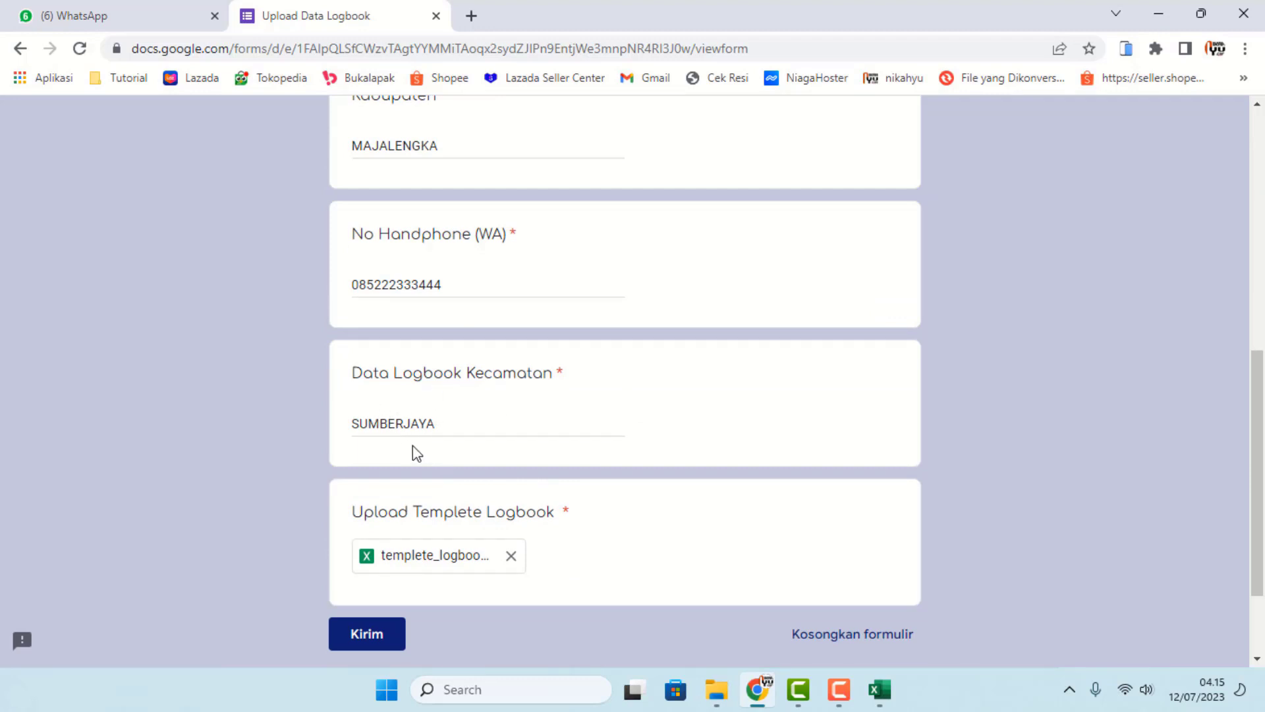
scroll(524, 497, "up", 7)
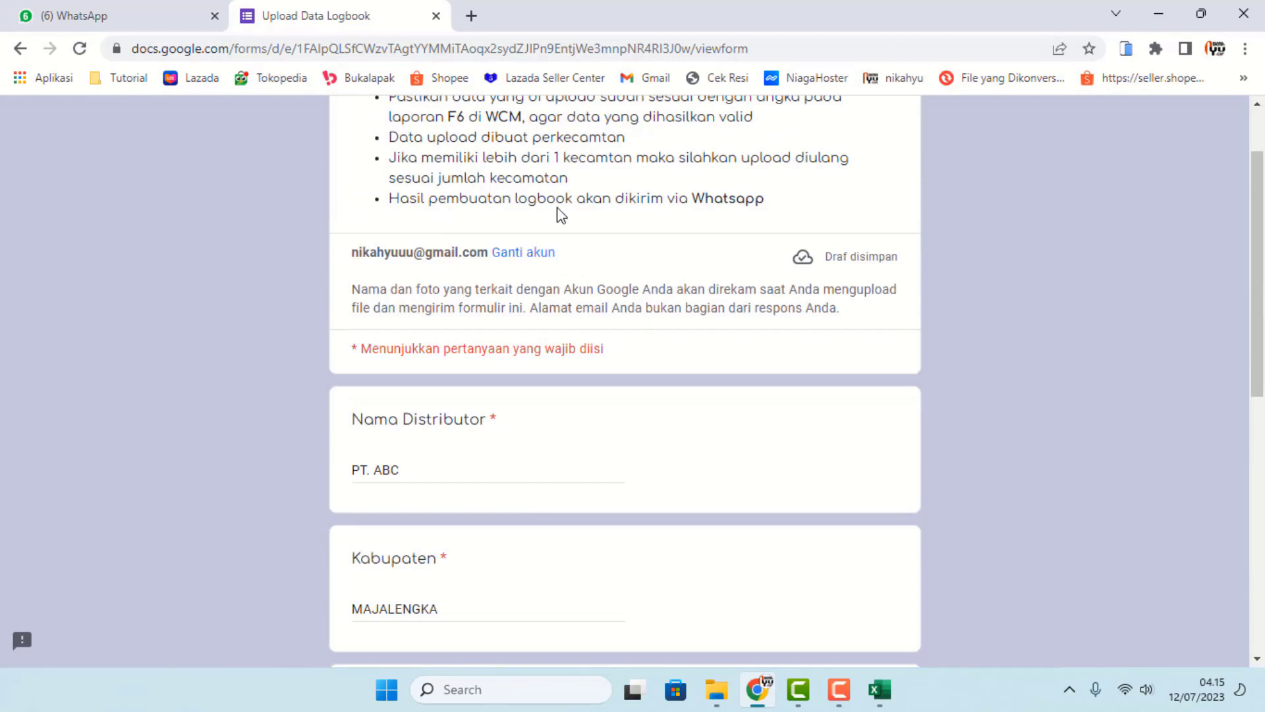
scroll(568, 415, "down", 4)
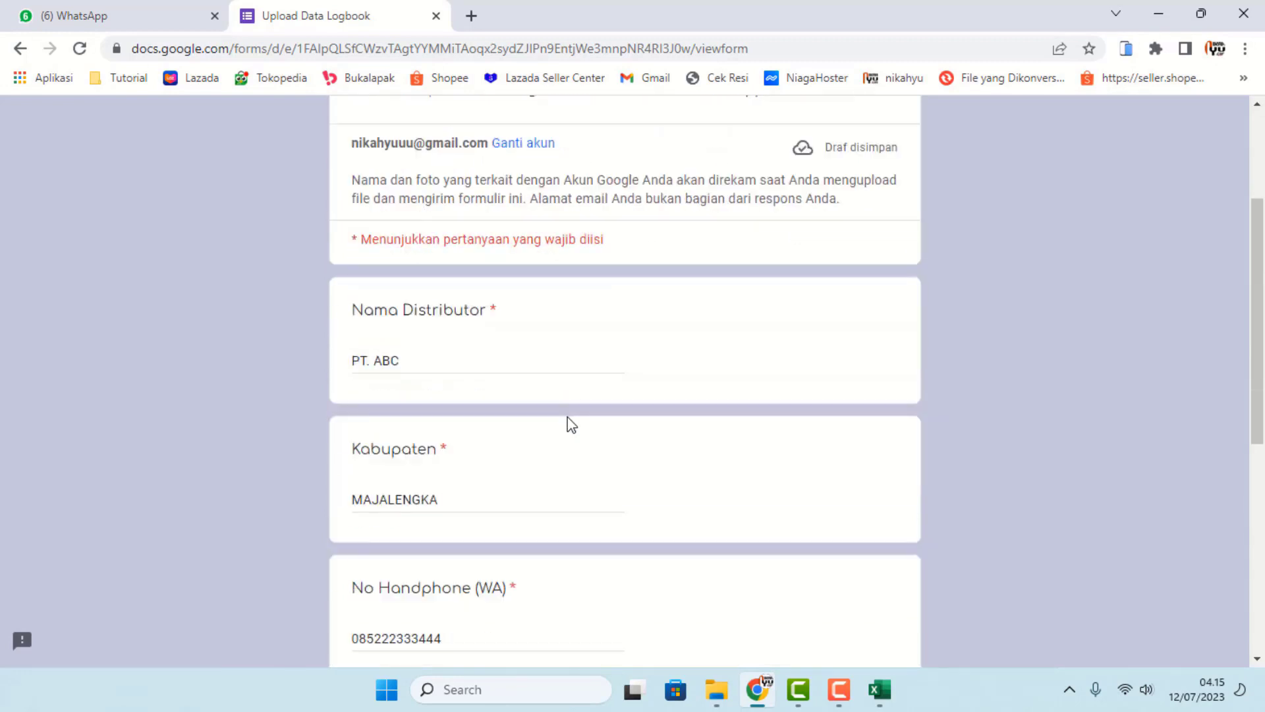
- Double-check the entered phone number and submit the form with Kirim
left_click_drag(352, 472, 480, 472)
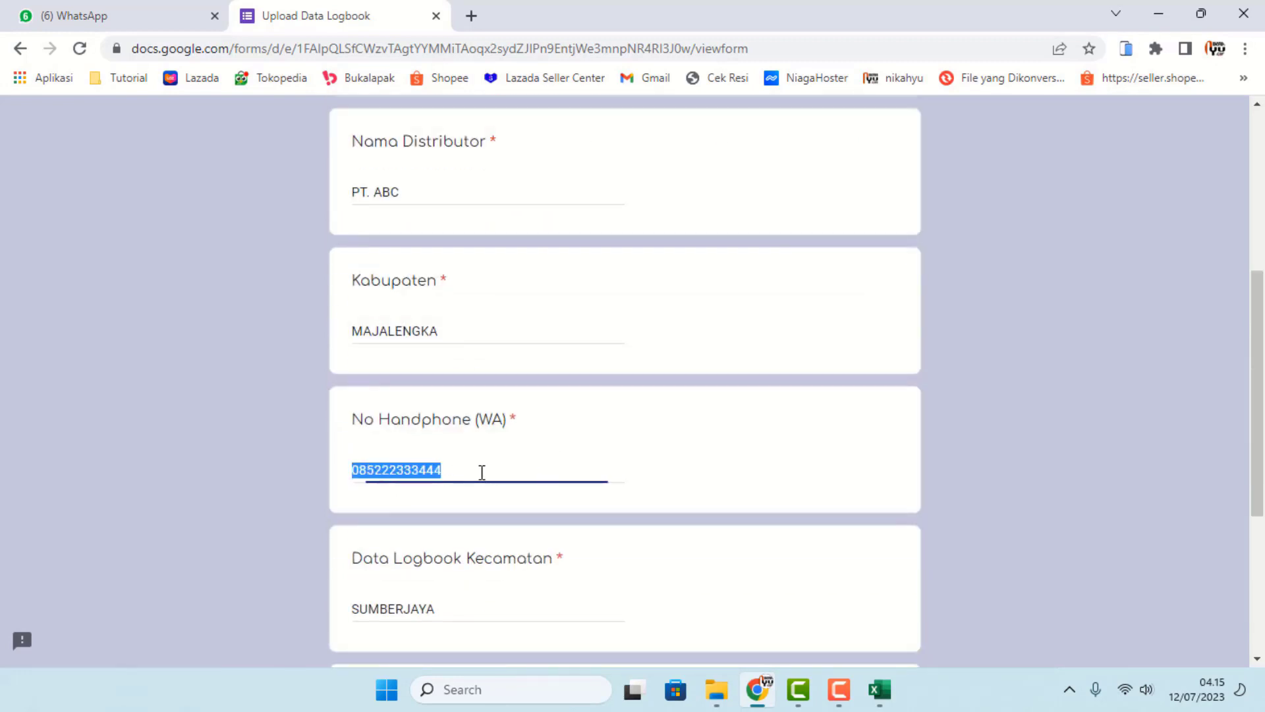
left_click(463, 472)
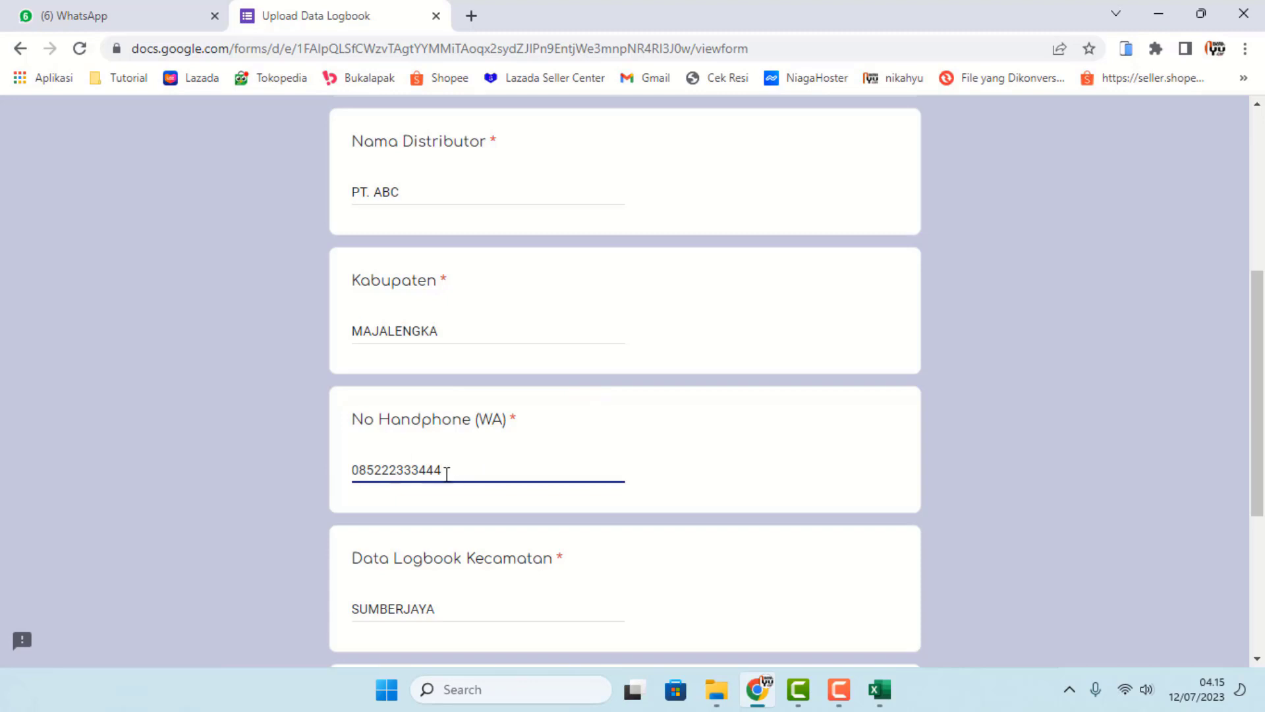
scroll(447, 471, "down", 4)
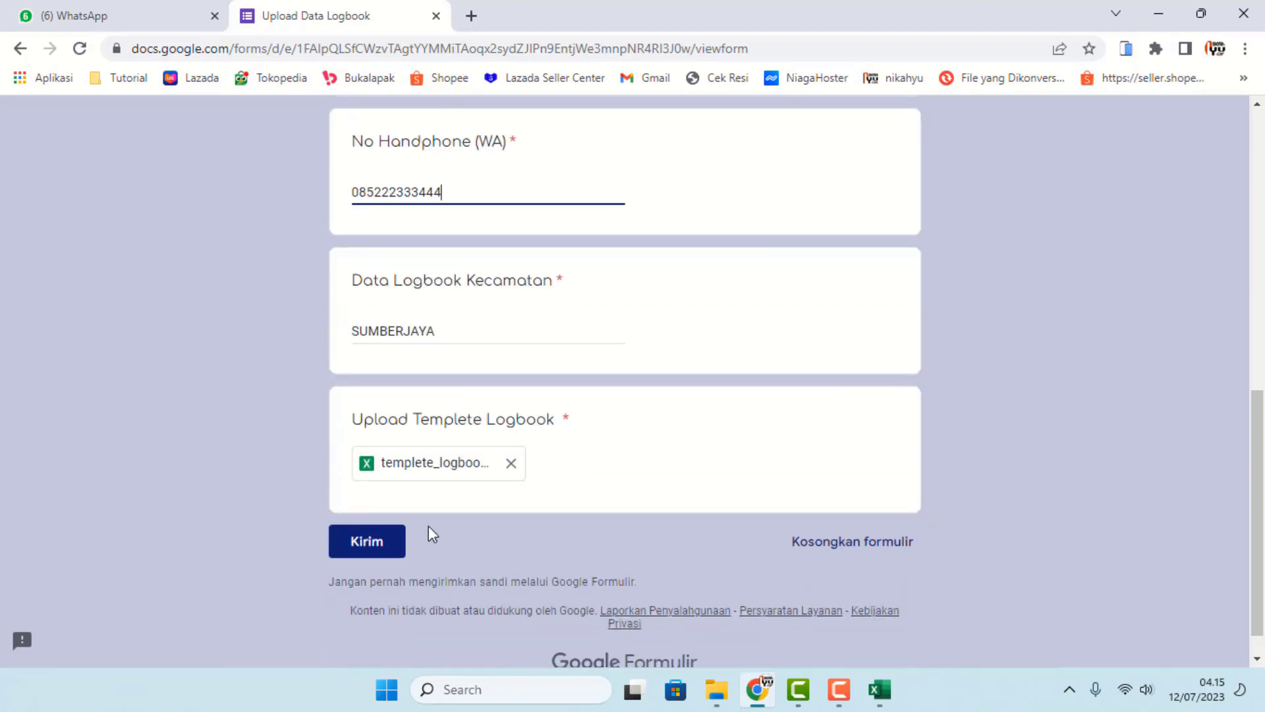
scroll(474, 422, "up", 7)
scroll(479, 419, "down", 7)
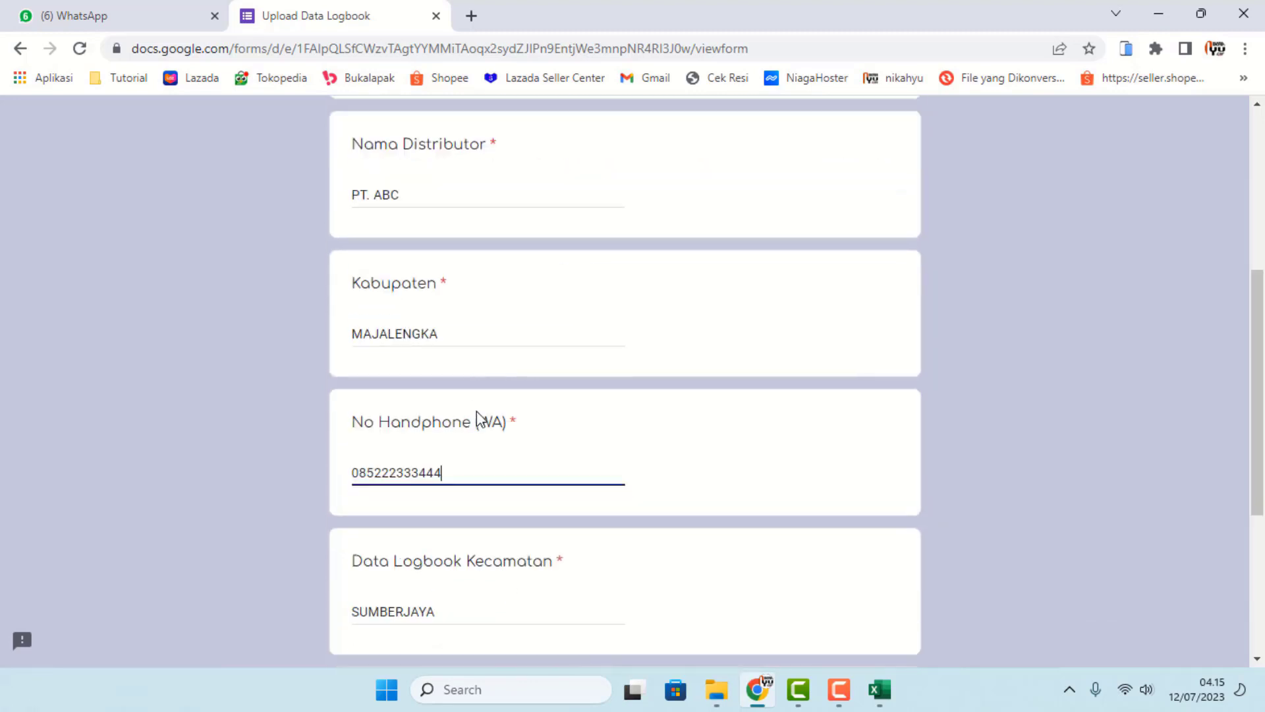
left_click(378, 517)
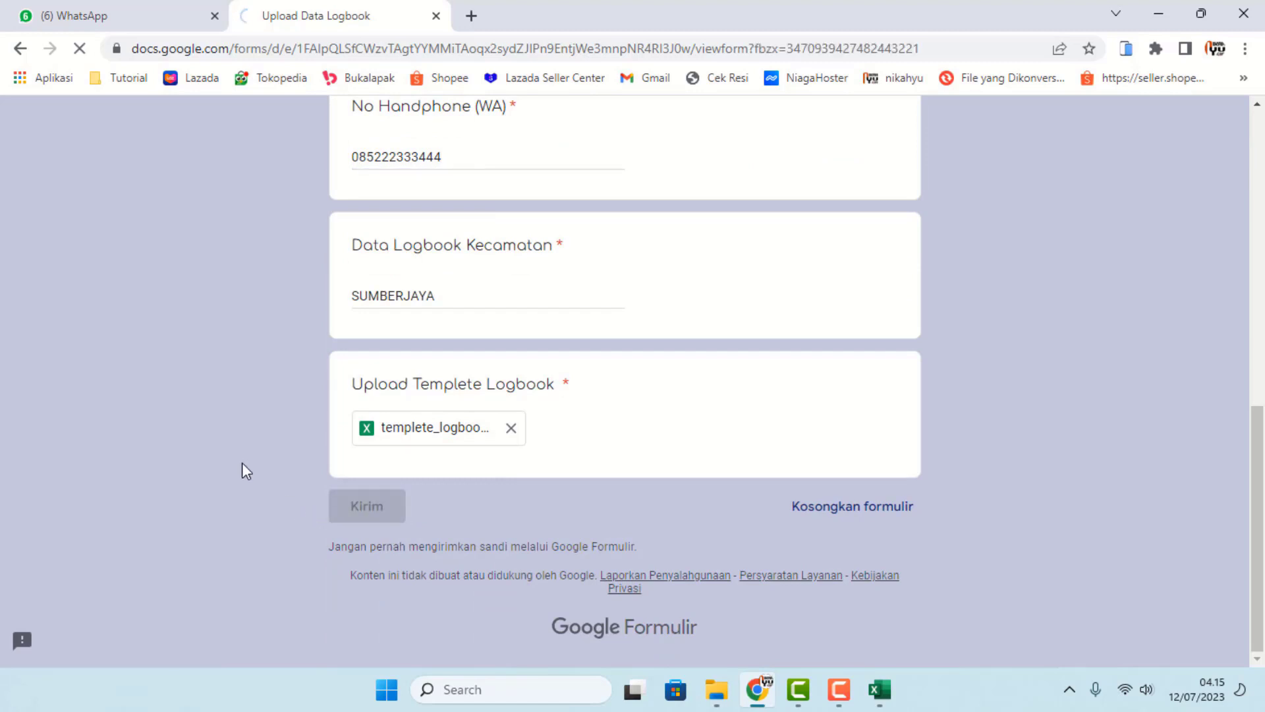